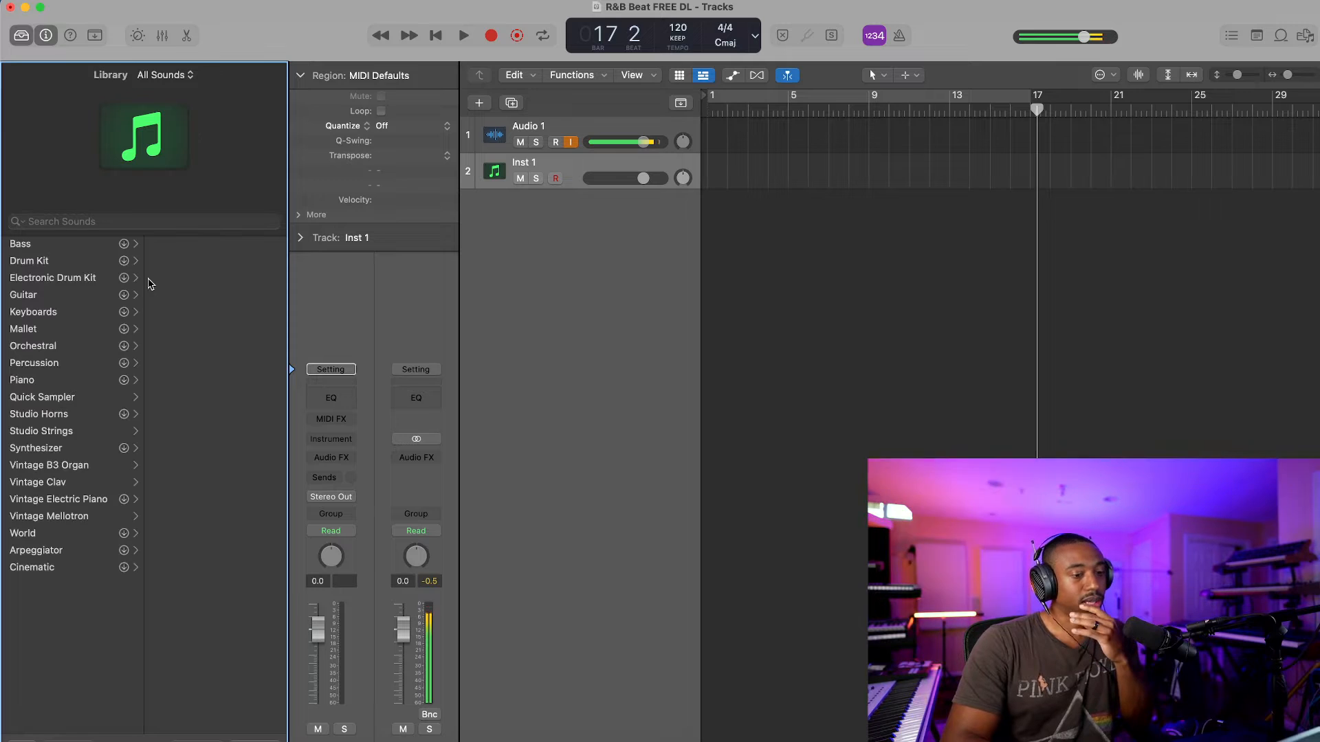
Step: Load the Classic Clean guitar patch onto the Inst 1 track
{"action": "left_click", "coordinate": [59, 296]}
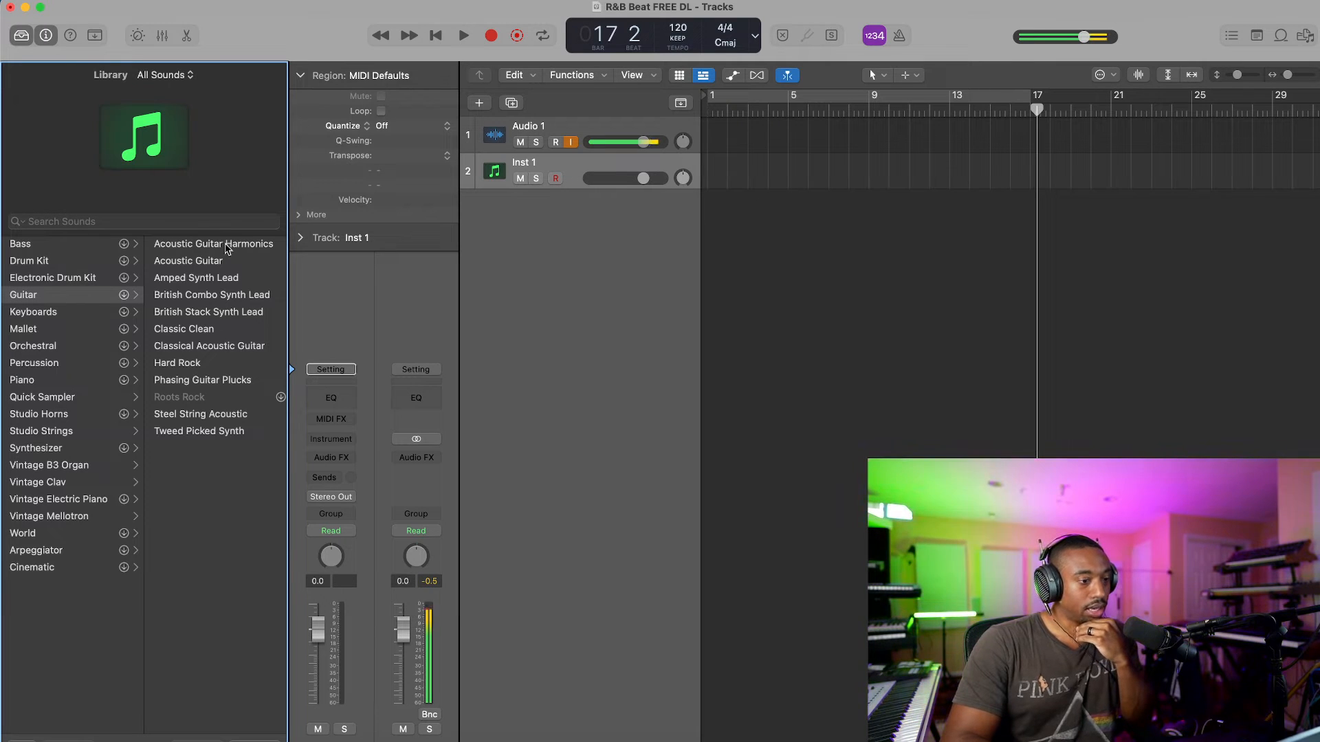
{"action": "left_click", "coordinate": [207, 332]}
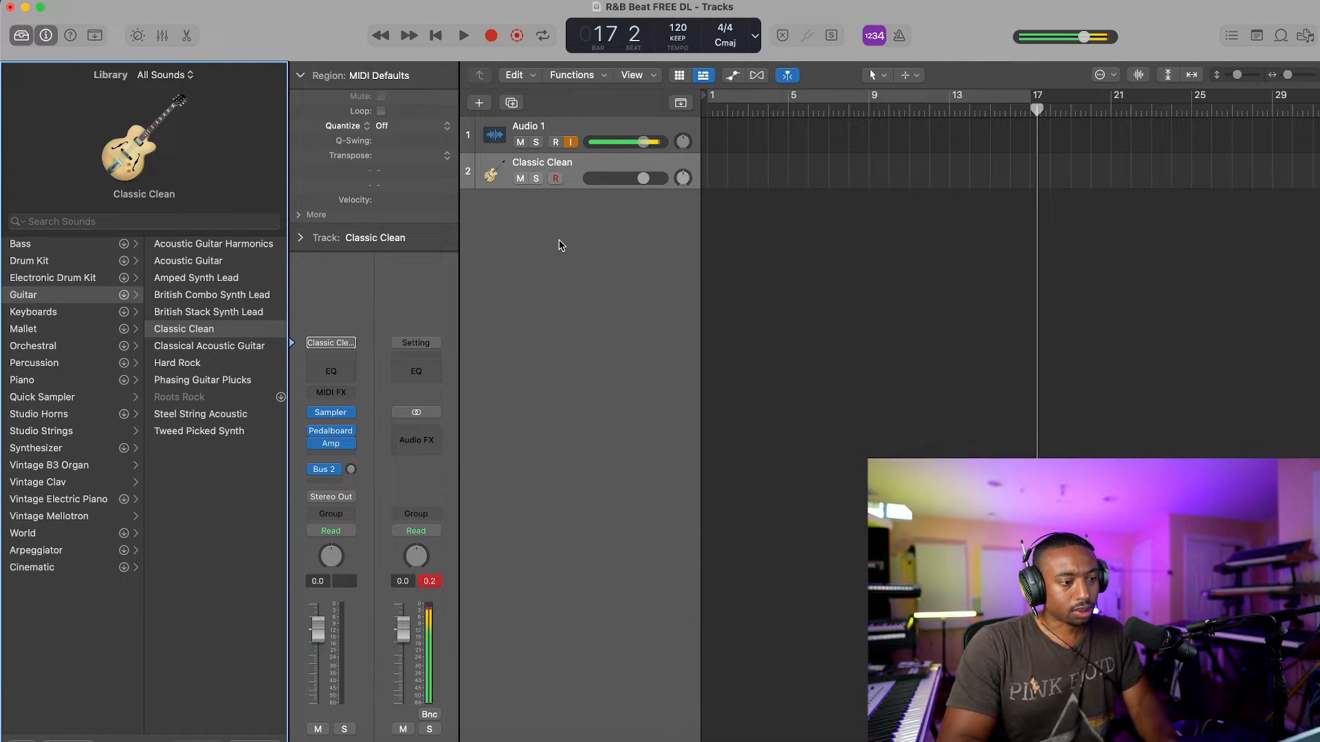
{"action": "left_click", "coordinate": [534, 202]}
Step: Insert the Plugin Boutique ScalerControl 2 MIDI effect on the Classic Clean track
{"action": "left_click", "coordinate": [332, 393]}
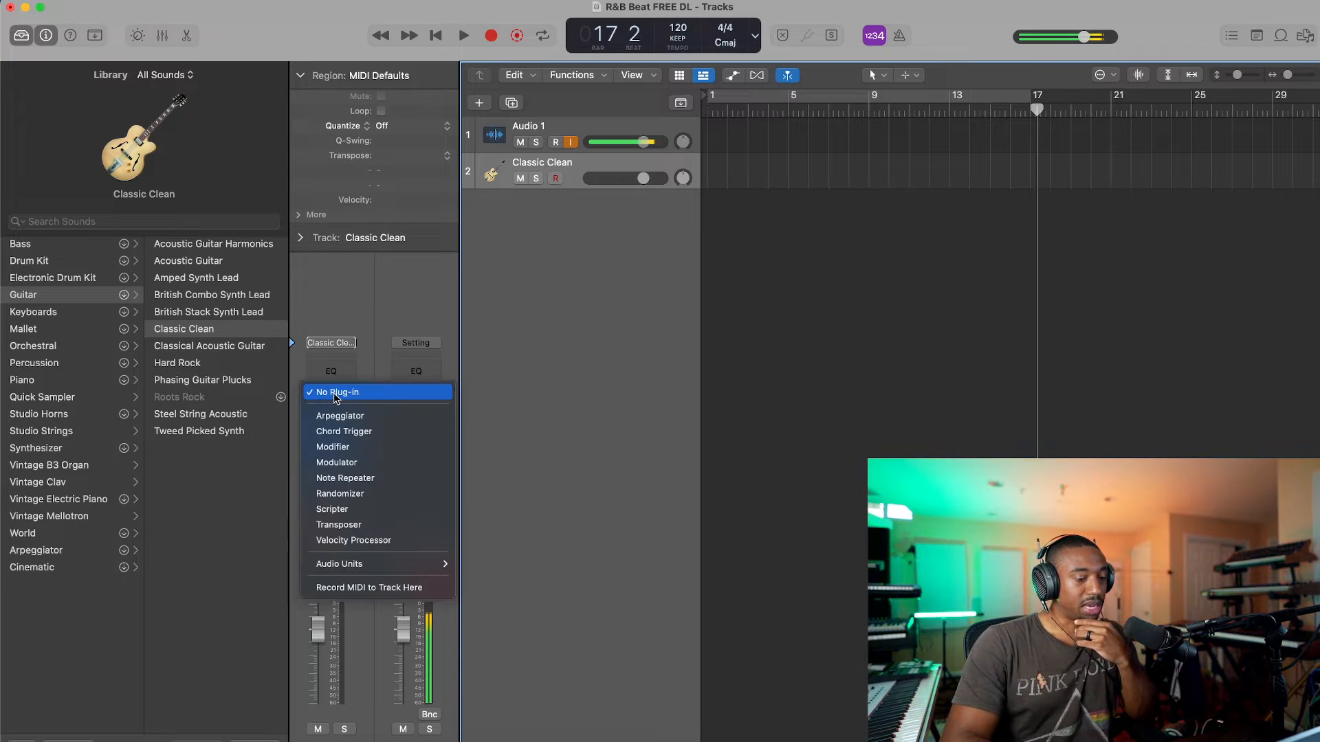
{"action": "mouse_move", "coordinate": [357, 564]}
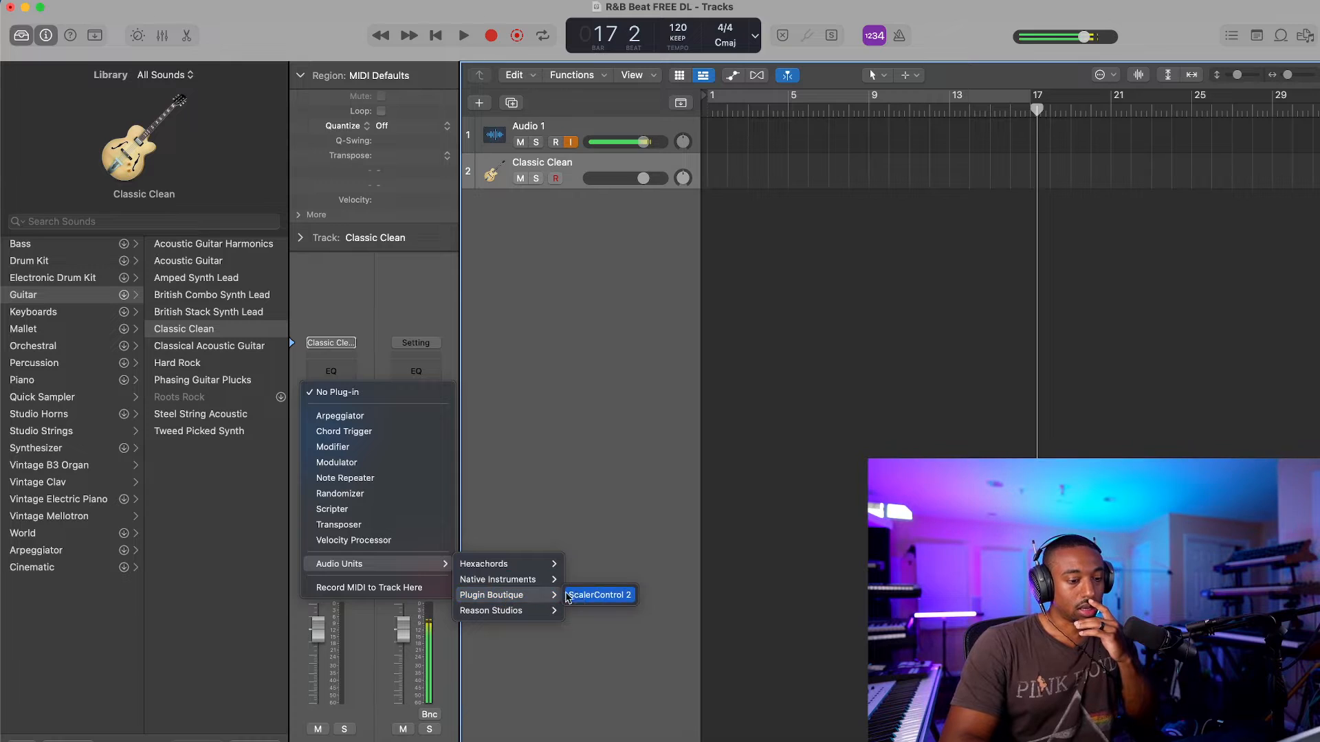
{"action": "left_click", "coordinate": [579, 595]}
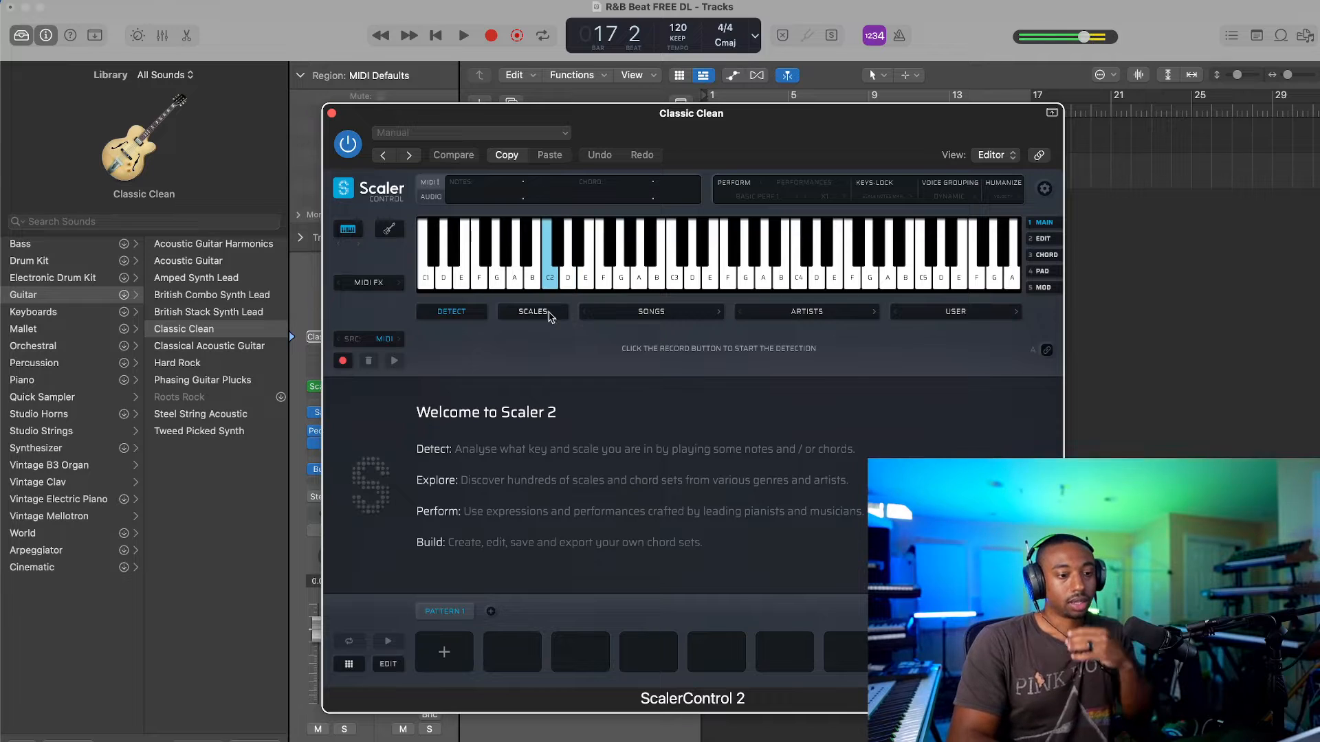
Step: Filter Scaler's scales to the minor scale with root note B and load the B minor scale
{"action": "left_click", "coordinate": [533, 312]}
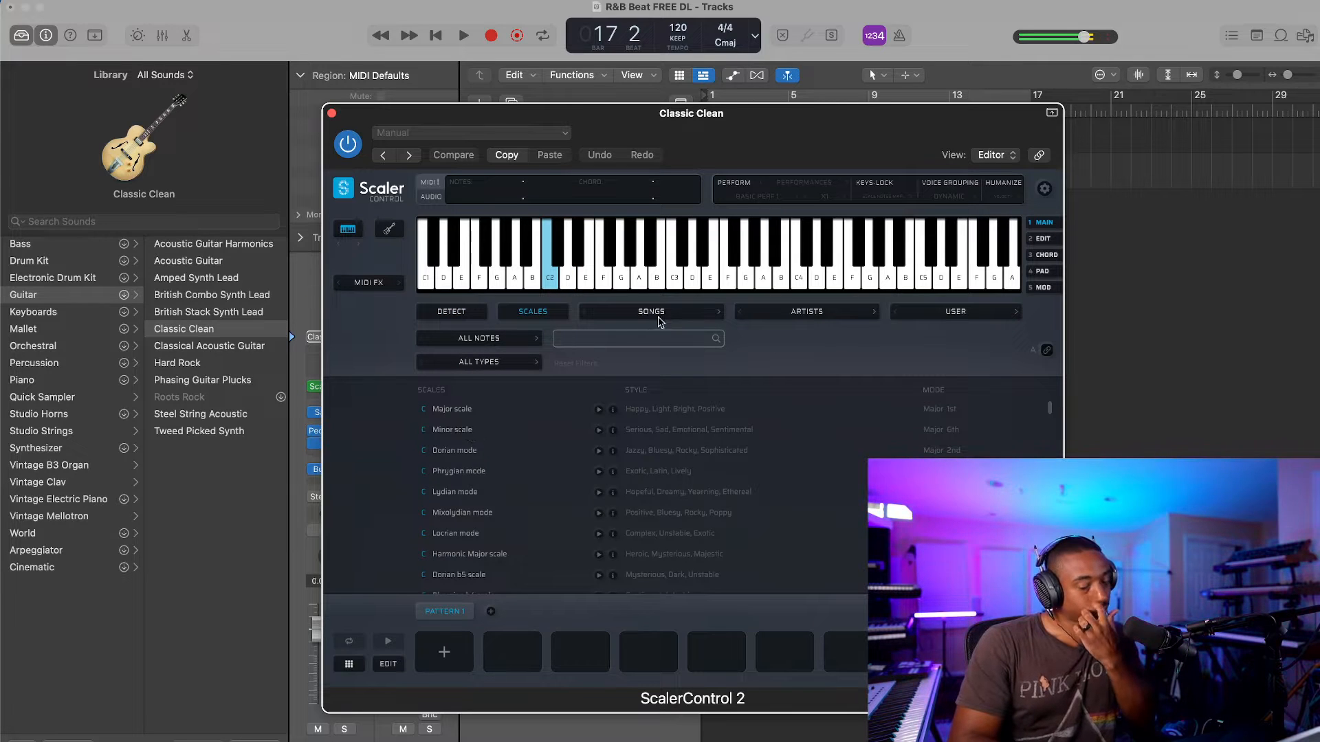
{"action": "left_click", "coordinate": [504, 362]}
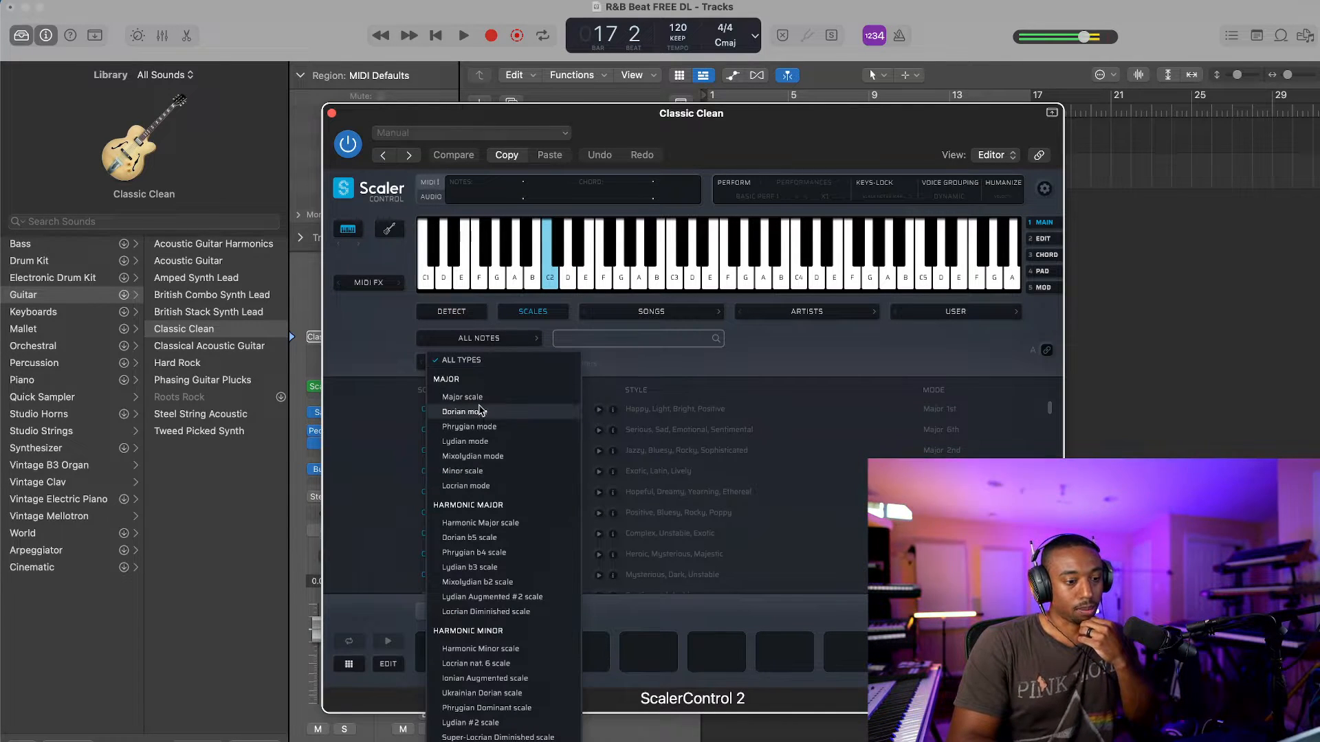
{"action": "left_click", "coordinate": [486, 471]}
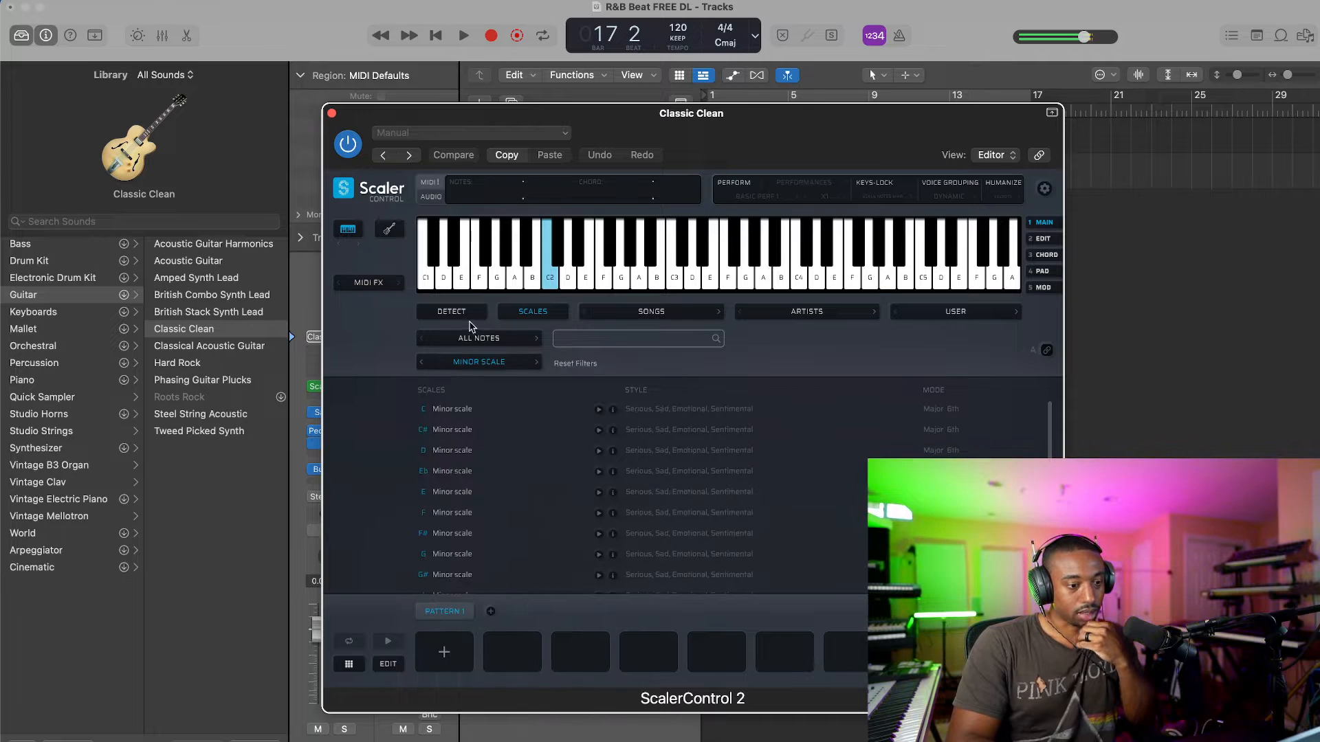
{"action": "left_click", "coordinate": [474, 338]}
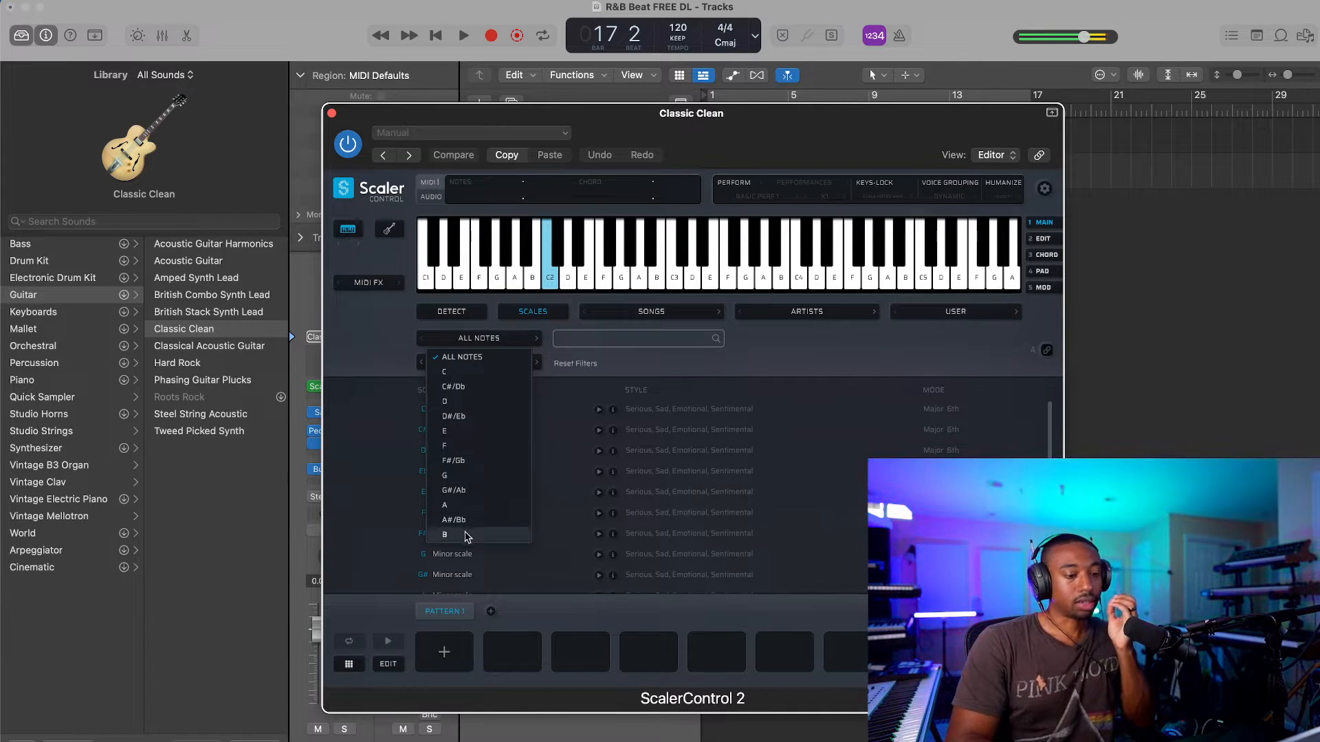
{"action": "left_click", "coordinate": [465, 534]}
{"action": "left_click", "coordinate": [474, 411]}
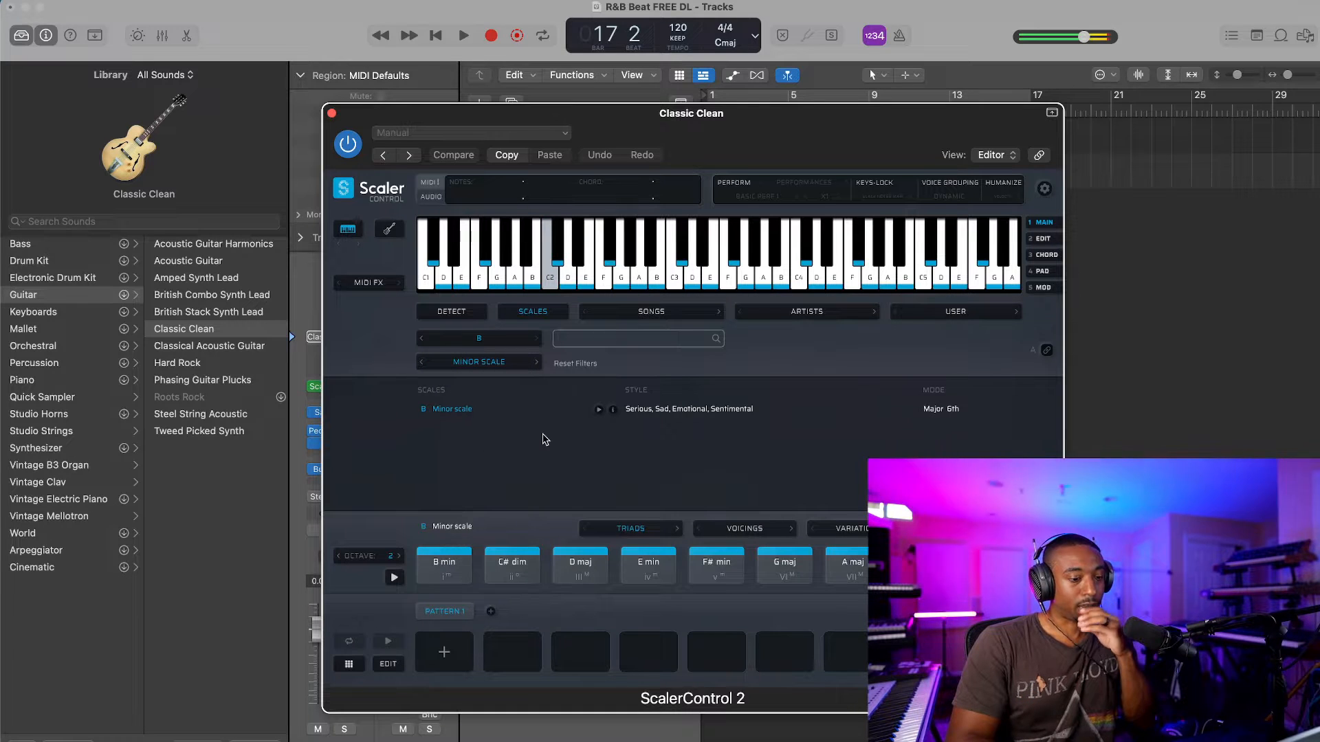
Step: Audition the B min and C# dim triads of the scale and move the plug-in window clear of the channel strips
{"action": "left_click", "coordinate": [446, 563]}
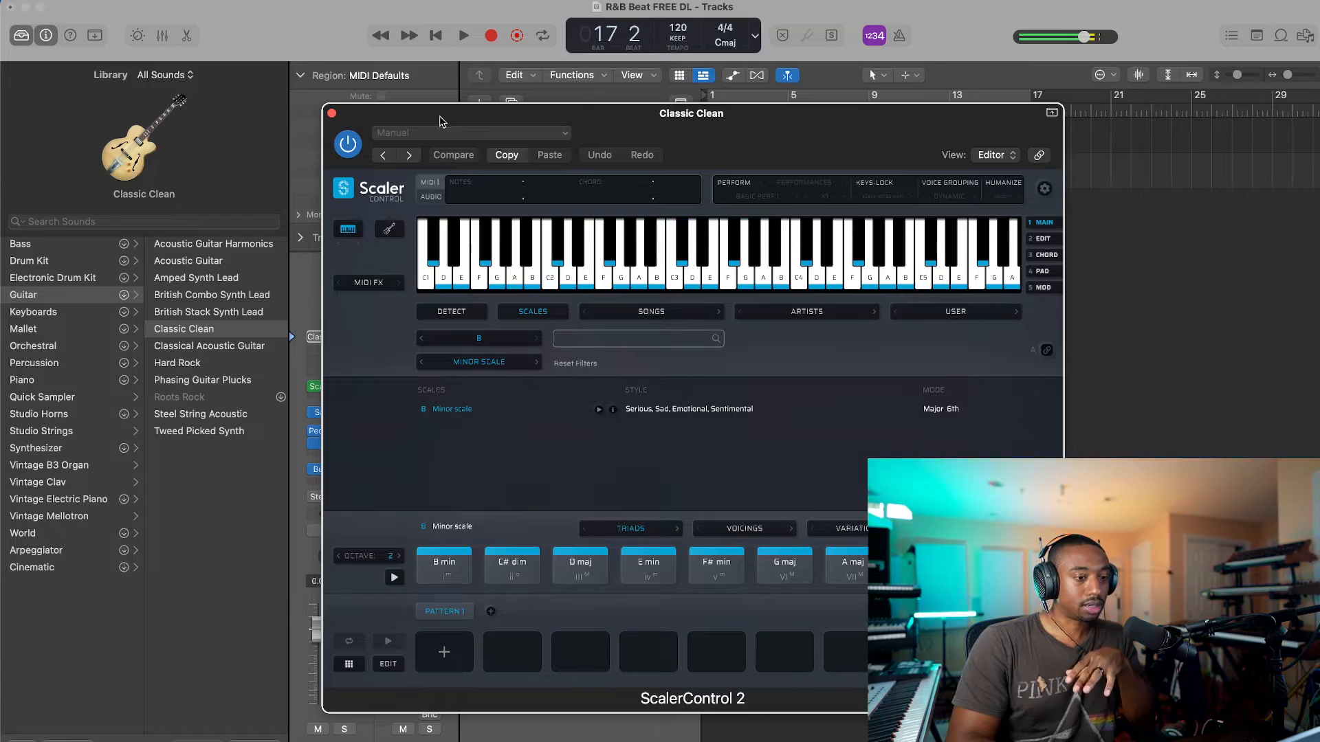
{"action": "left_click_drag", "start_coordinate": [440, 130], "coordinate": [643, 132]}
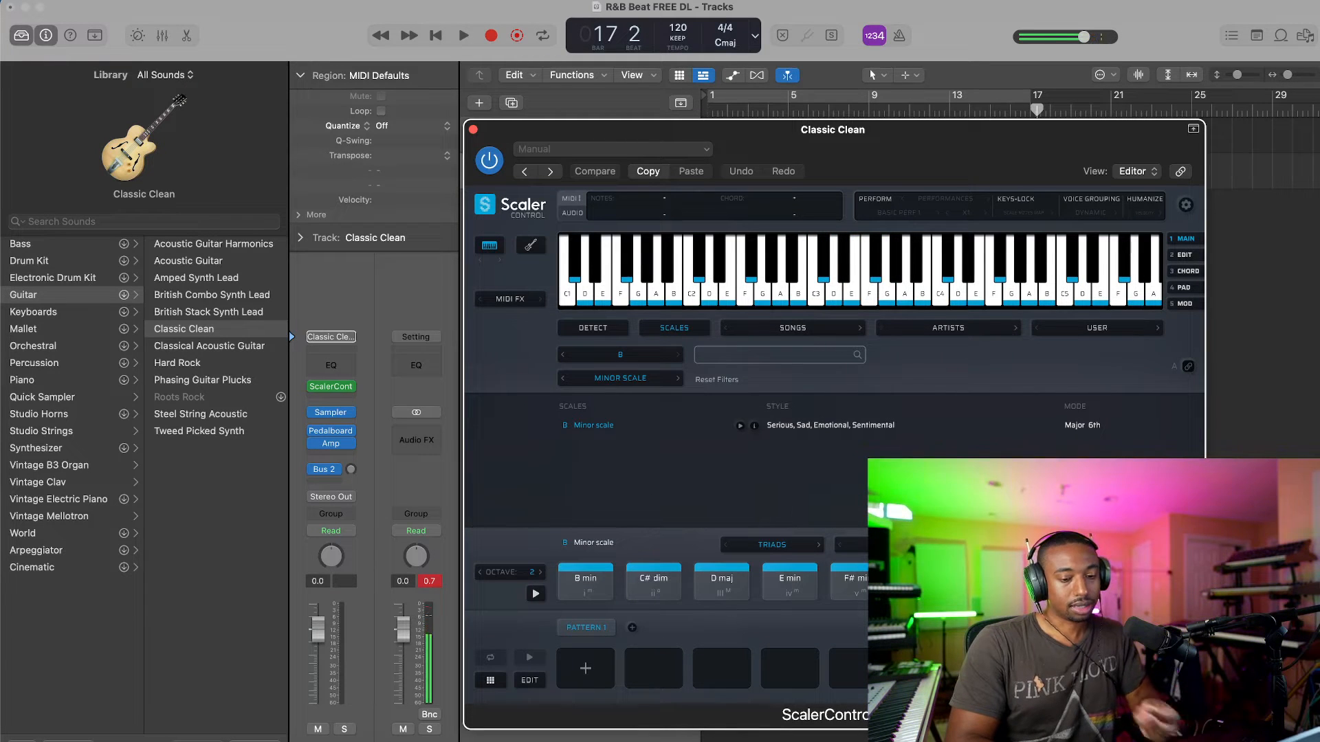
{"action": "left_click", "coordinate": [665, 588]}
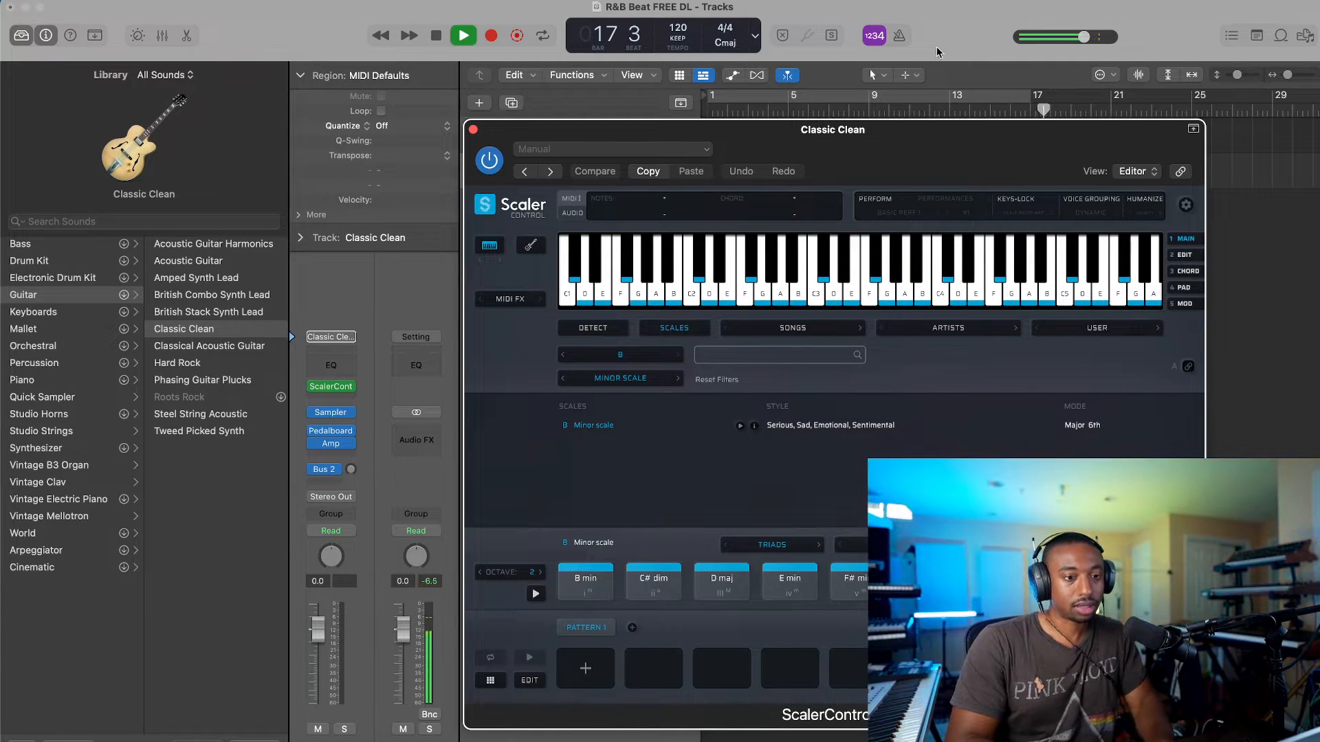
Step: Start playback with the metronome on and set the project tempo to 66 BPM
{"action": "key", "text": "space"}
{"action": "left_click", "coordinate": [677, 27]}
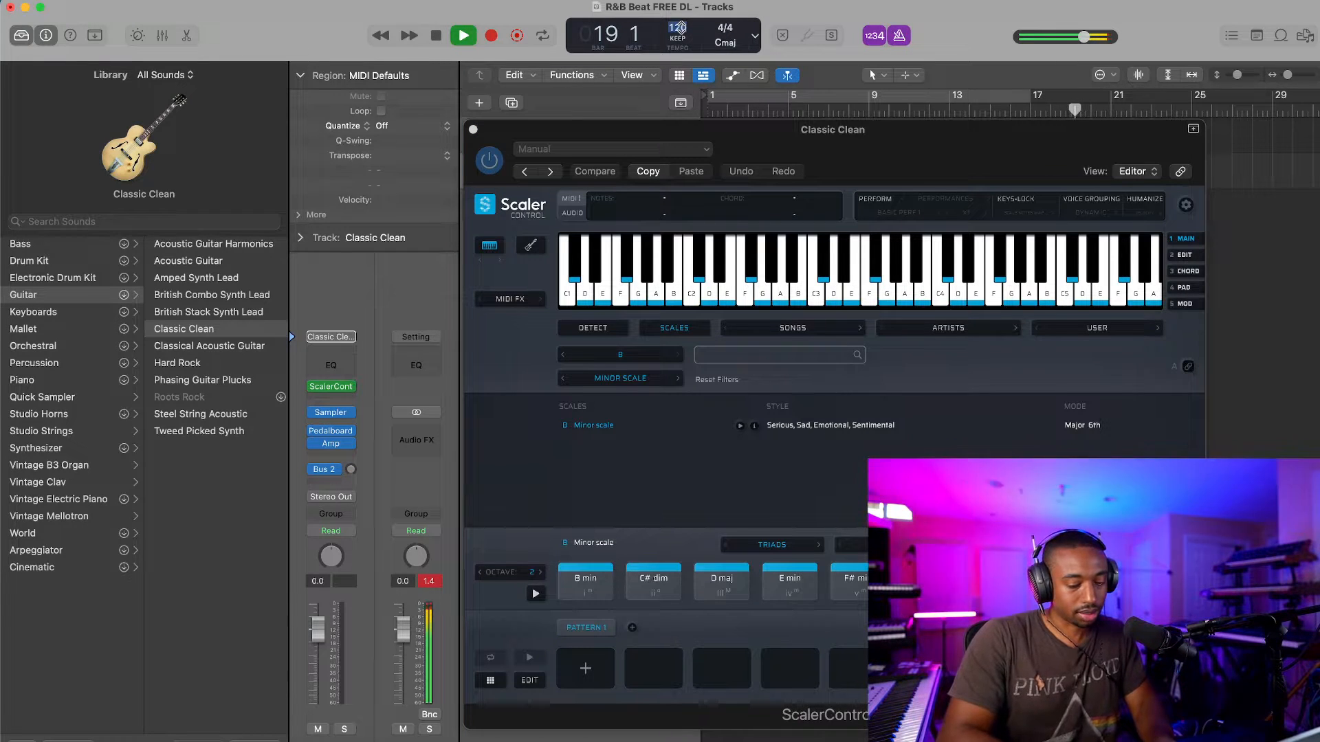
{"action": "type", "text": "66"}
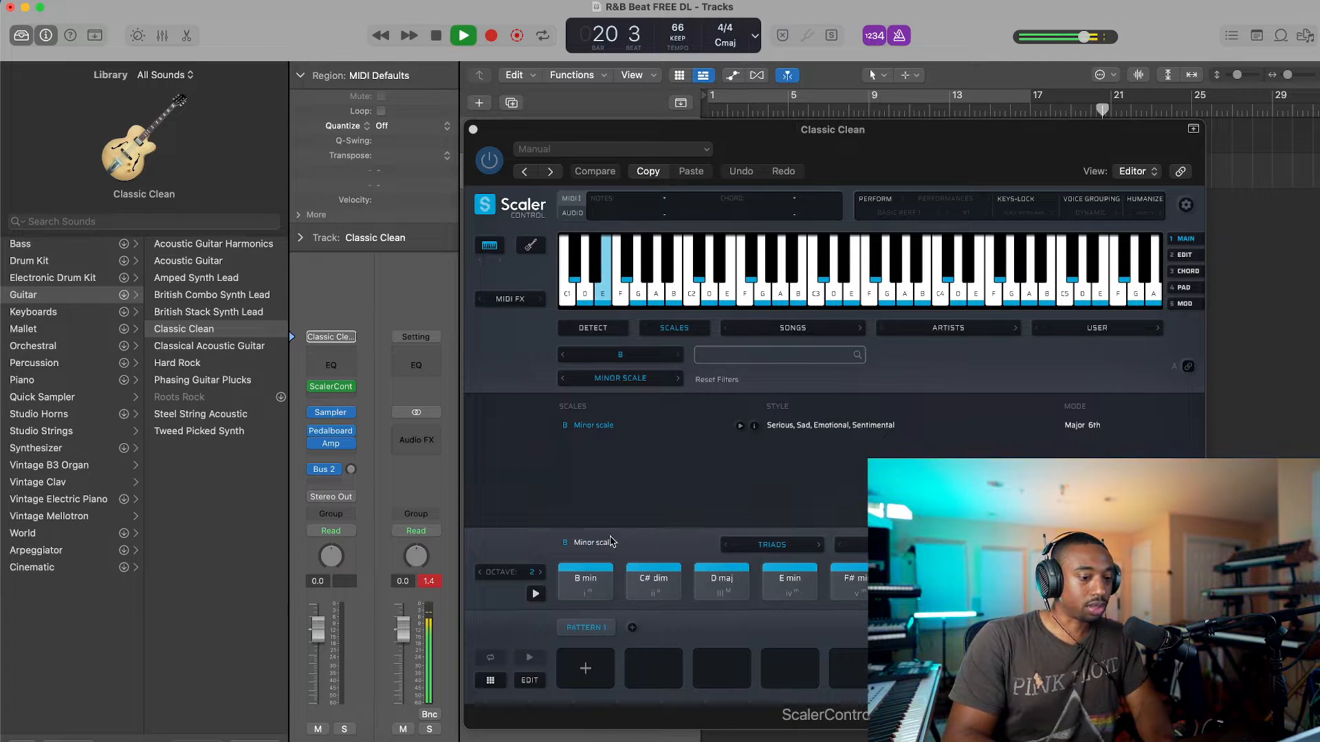
Step: Audition the first triads, change the scale's chord set to 7ths and audition its B minor chord
{"action": "mouse_move", "coordinate": [600, 583]}
{"action": "left_mouse_down"}
{"action": "mouse_move", "coordinate": [581, 658]}
{"action": "mouse_move", "coordinate": [581, 599]}
{"action": "left_mouse_up"}
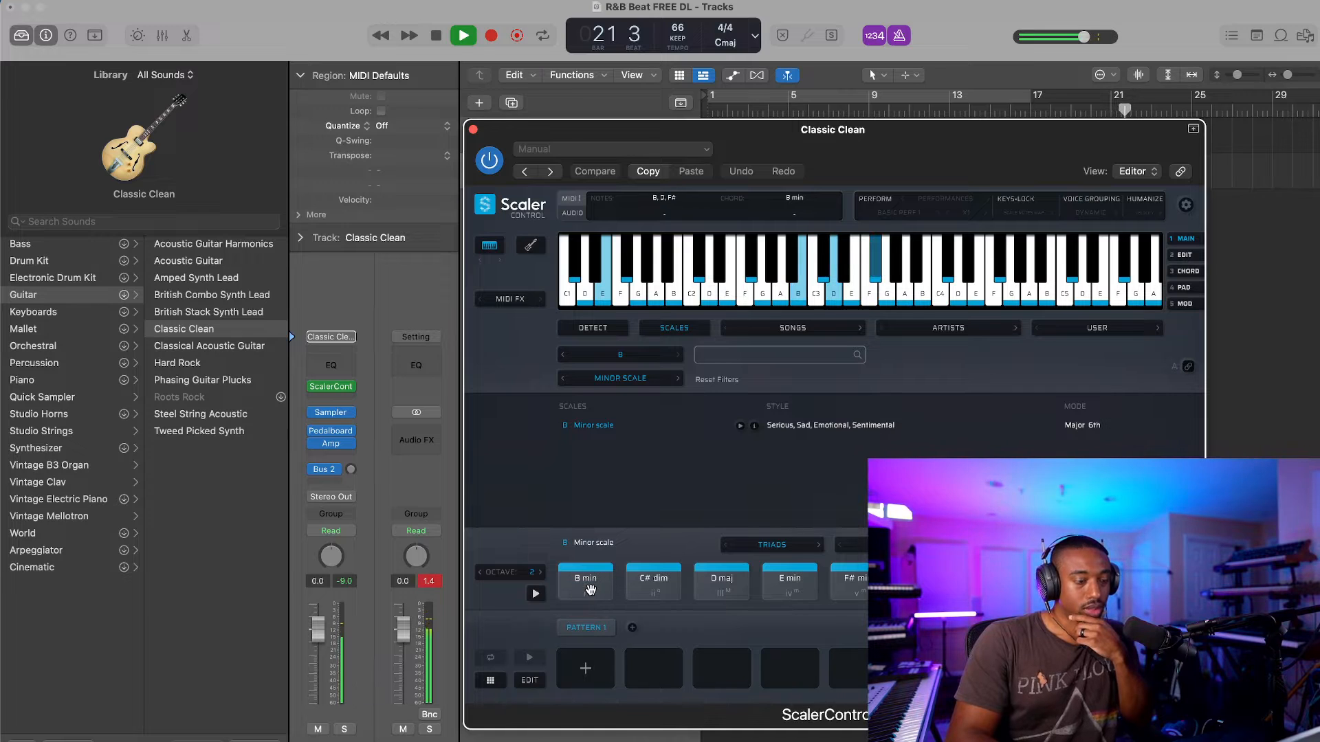
{"action": "left_click", "coordinate": [664, 581]}
{"action": "left_click", "coordinate": [818, 544]}
{"action": "left_click", "coordinate": [597, 580]}
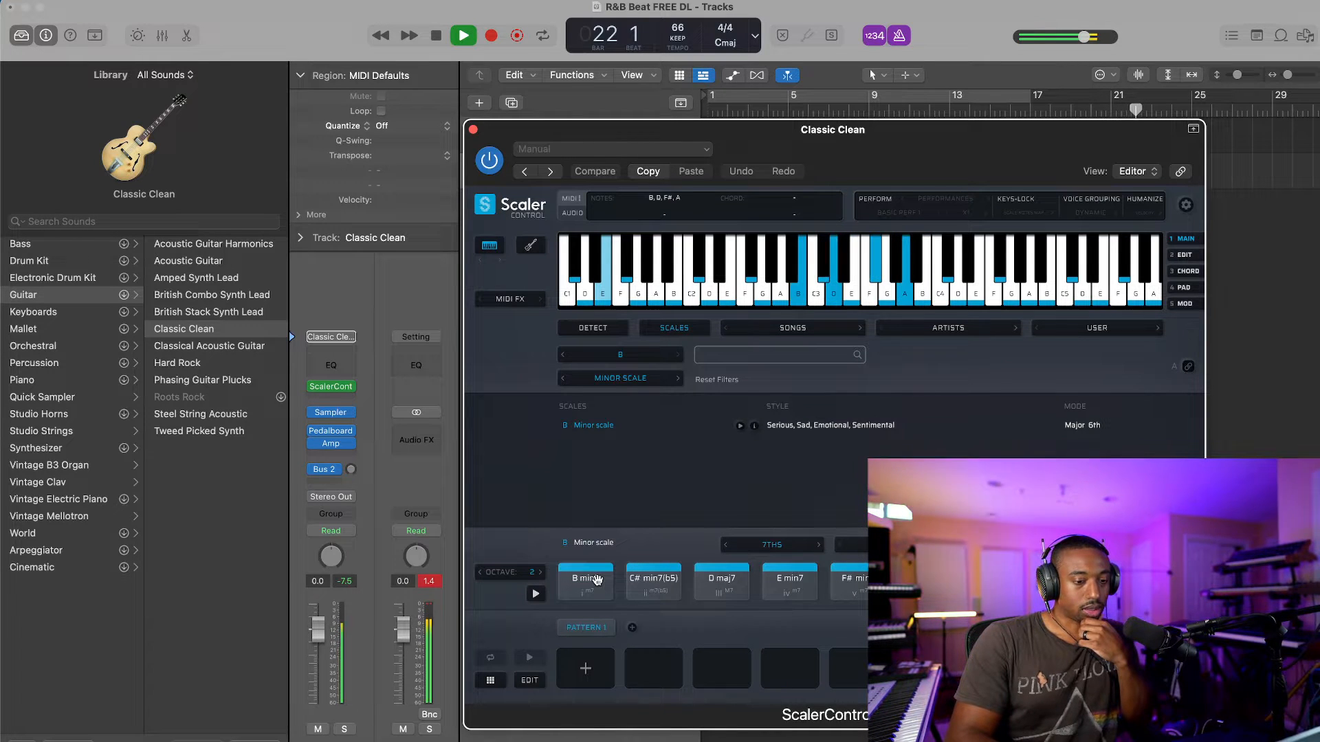
Step: Change the chord set to 9ths with playback octave 1 and audition the B min9 chord
{"action": "left_click_drag", "start_coordinate": [711, 156], "coordinate": [462, 156]}
{"action": "left_click", "coordinate": [238, 574]}
{"action": "left_click", "coordinate": [335, 579]}
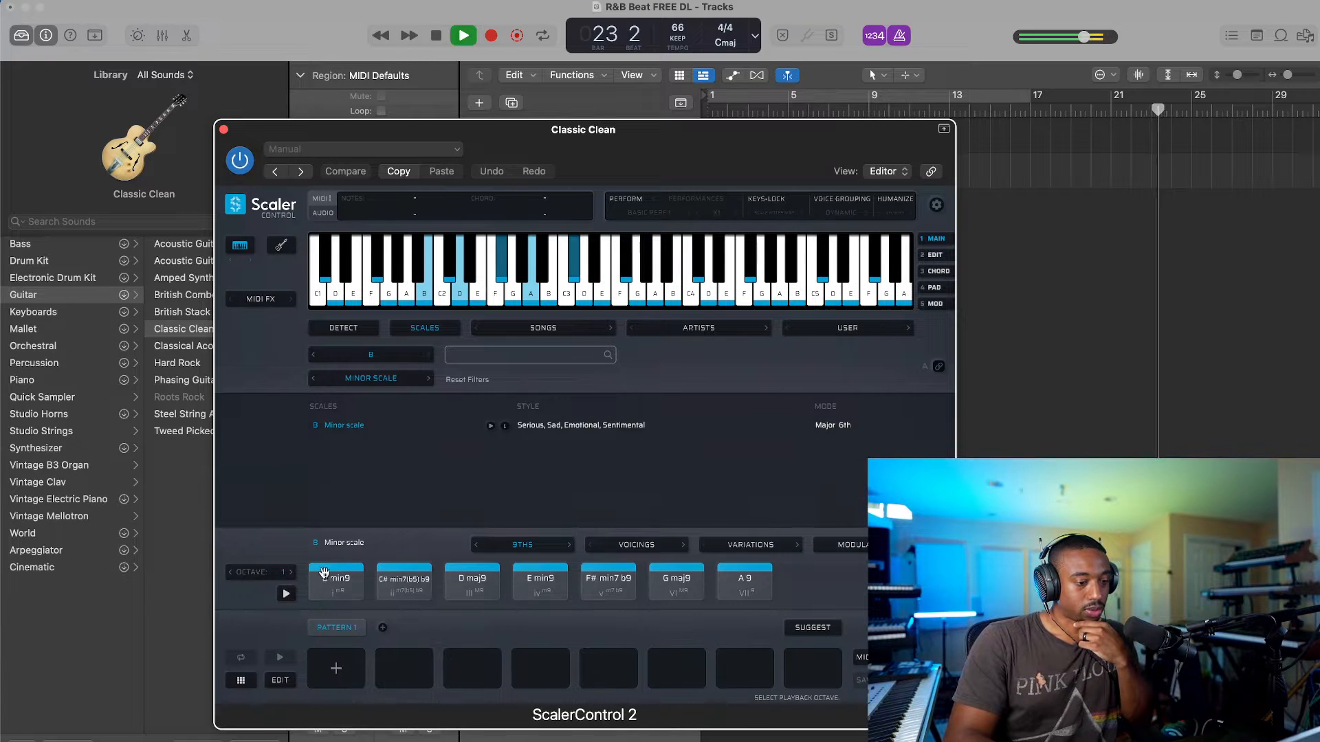
{"action": "left_click", "coordinate": [334, 579]}
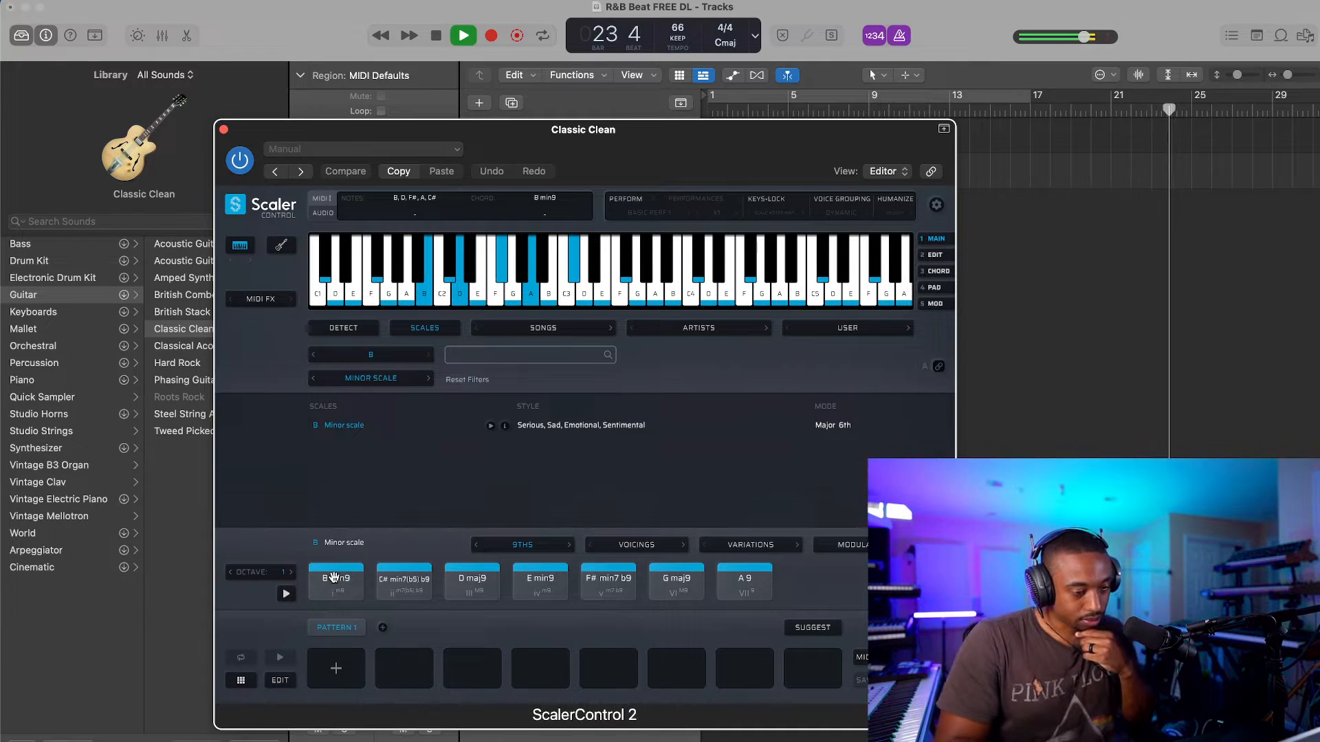
Step: Add the B min9 and D maj9 chords to the first two slots of Pattern 1
{"action": "left_click_drag", "start_coordinate": [334, 597], "coordinate": [336, 665]}
{"action": "left_click", "coordinate": [477, 585]}
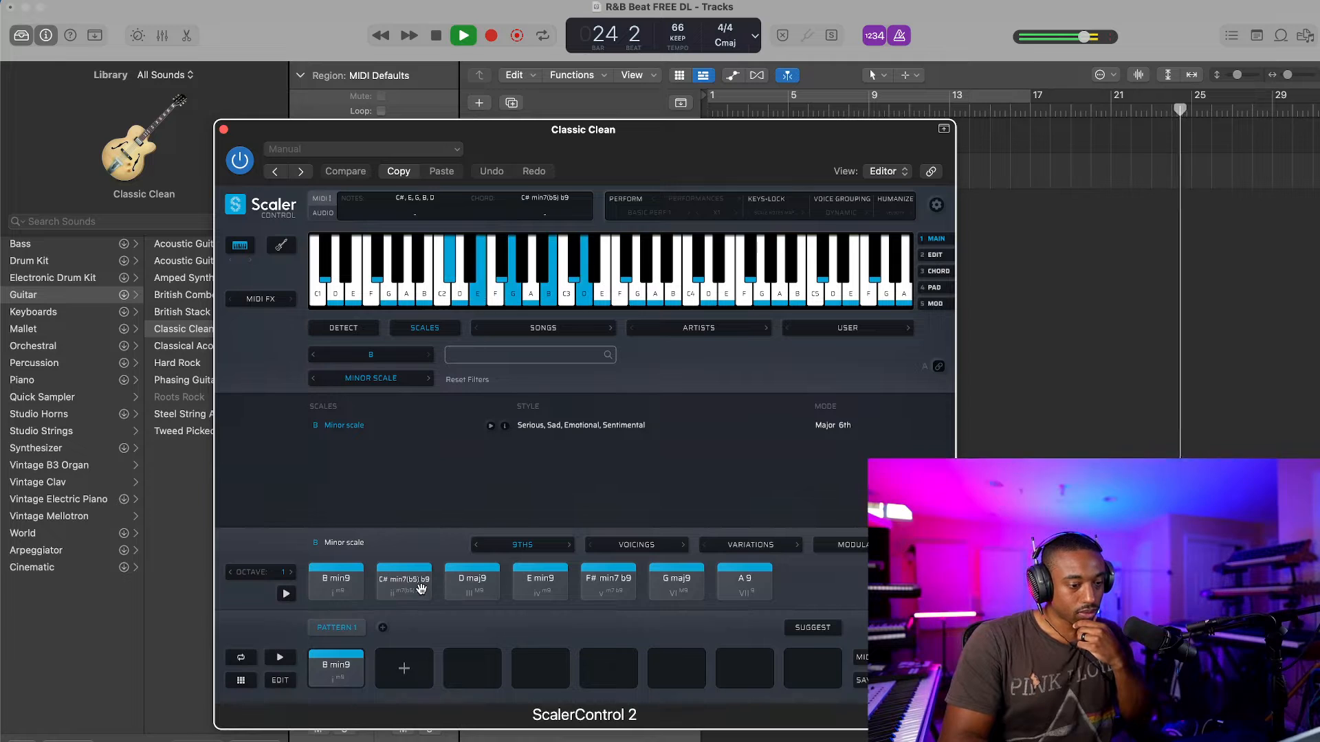
{"action": "left_click_drag", "start_coordinate": [479, 588], "coordinate": [404, 666]}
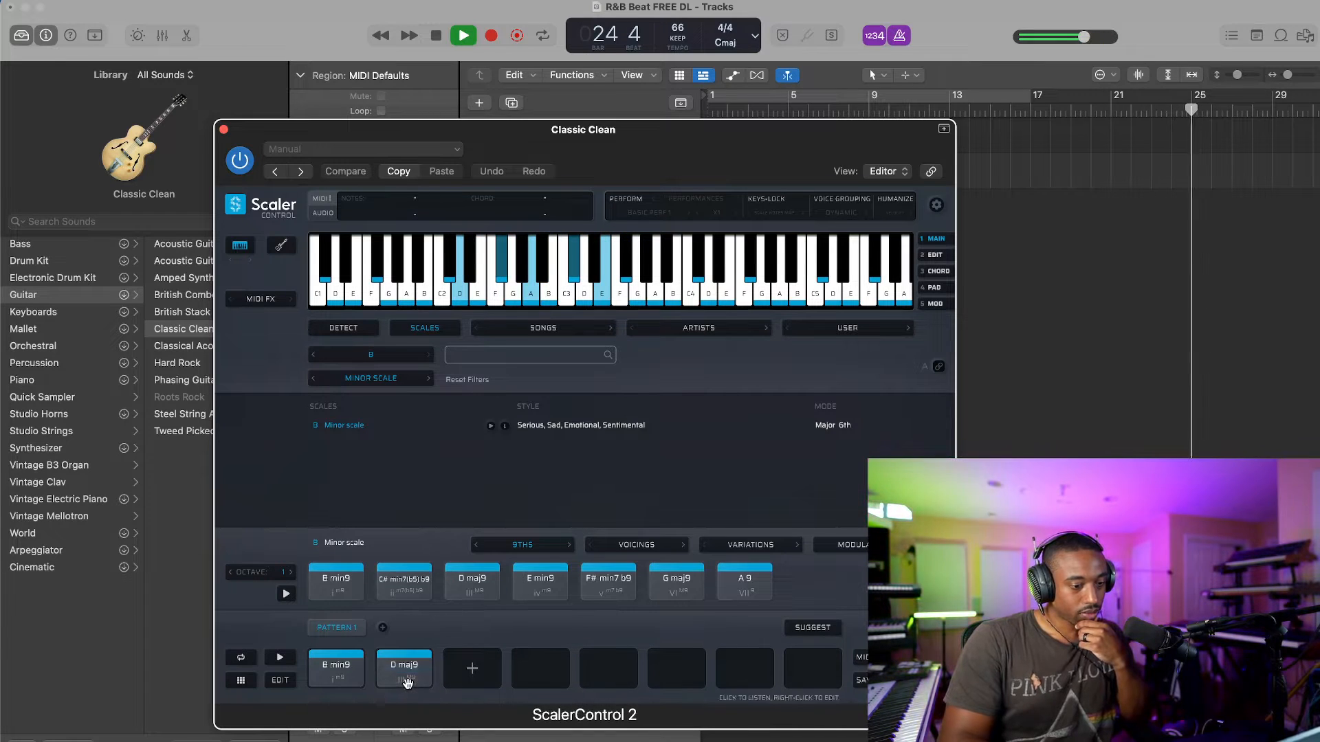
Step: Audition the remaining 9th chords from E min9 to A 9 and add E min9 to the pattern's third slot
{"action": "left_click", "coordinate": [552, 589]}
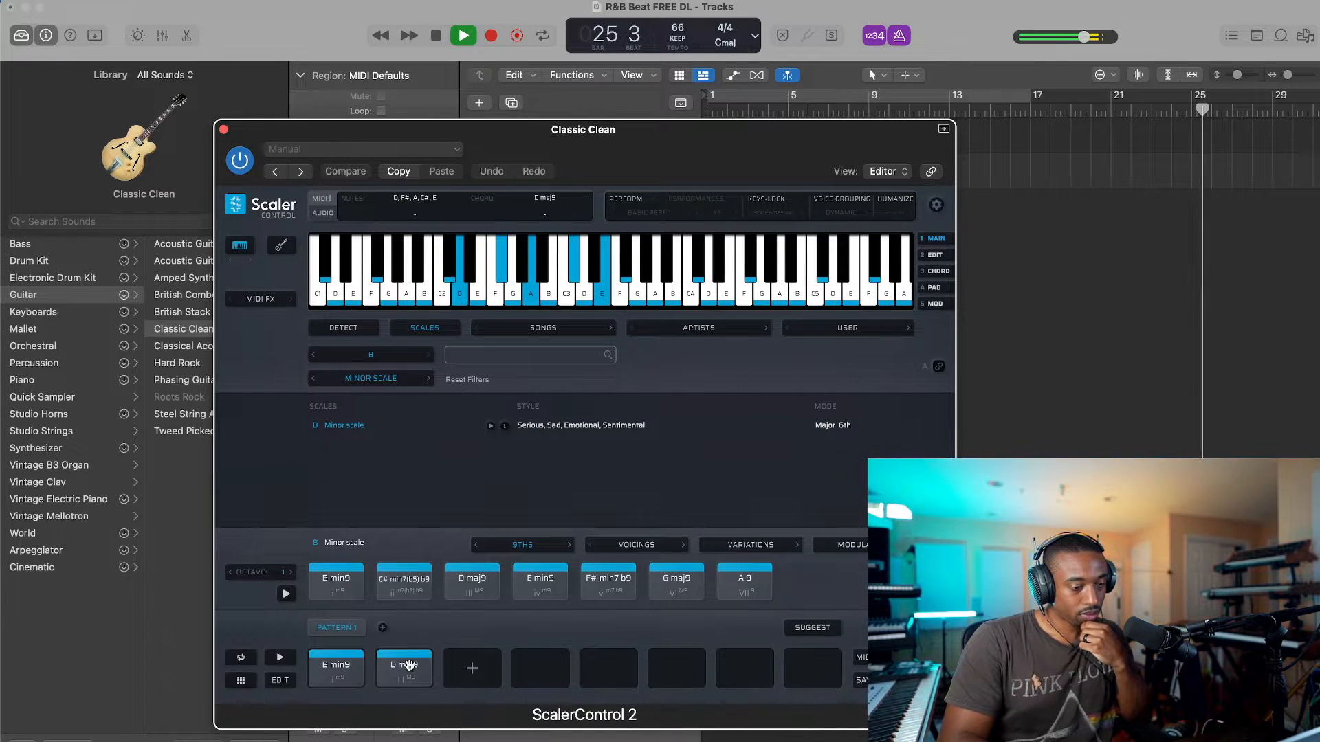
{"action": "left_click", "coordinate": [601, 589]}
{"action": "left_click", "coordinate": [663, 584]}
{"action": "left_click", "coordinate": [742, 581]}
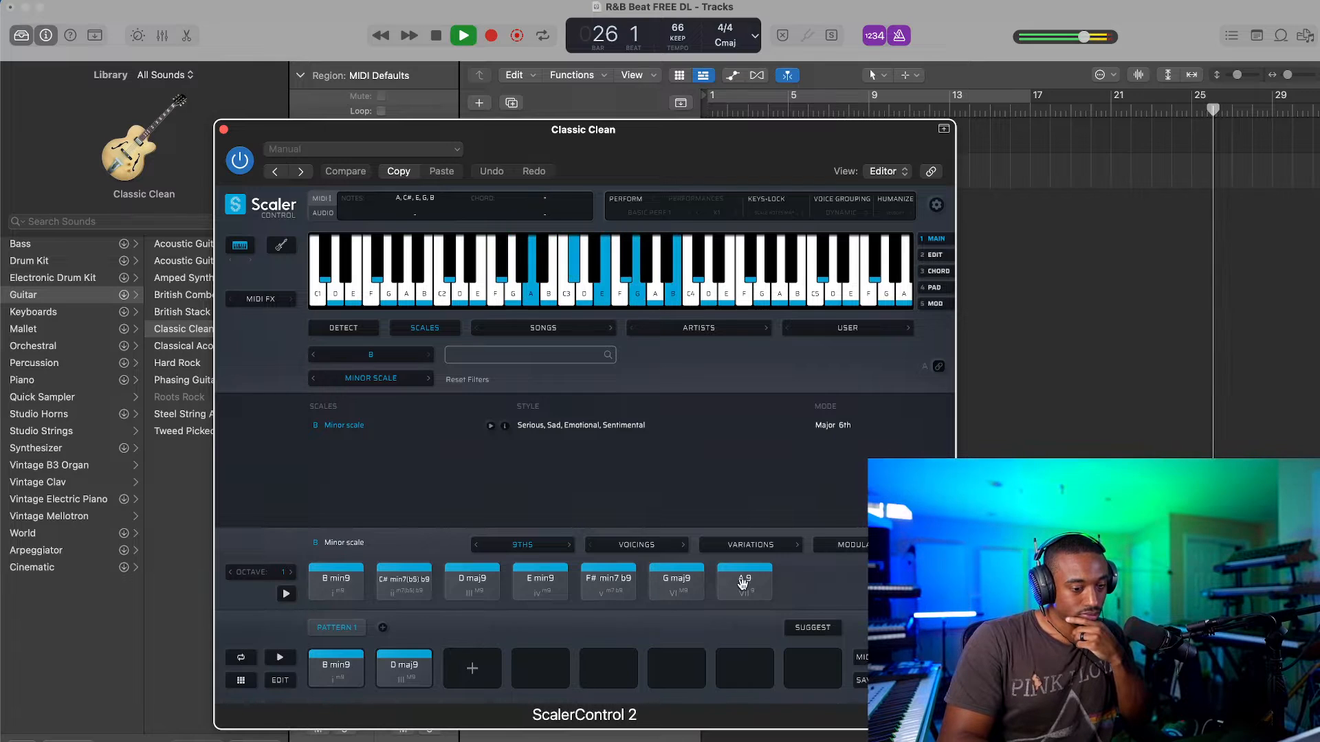
{"action": "left_click", "coordinate": [566, 586]}
{"action": "left_click_drag", "start_coordinate": [565, 587], "coordinate": [471, 667]}
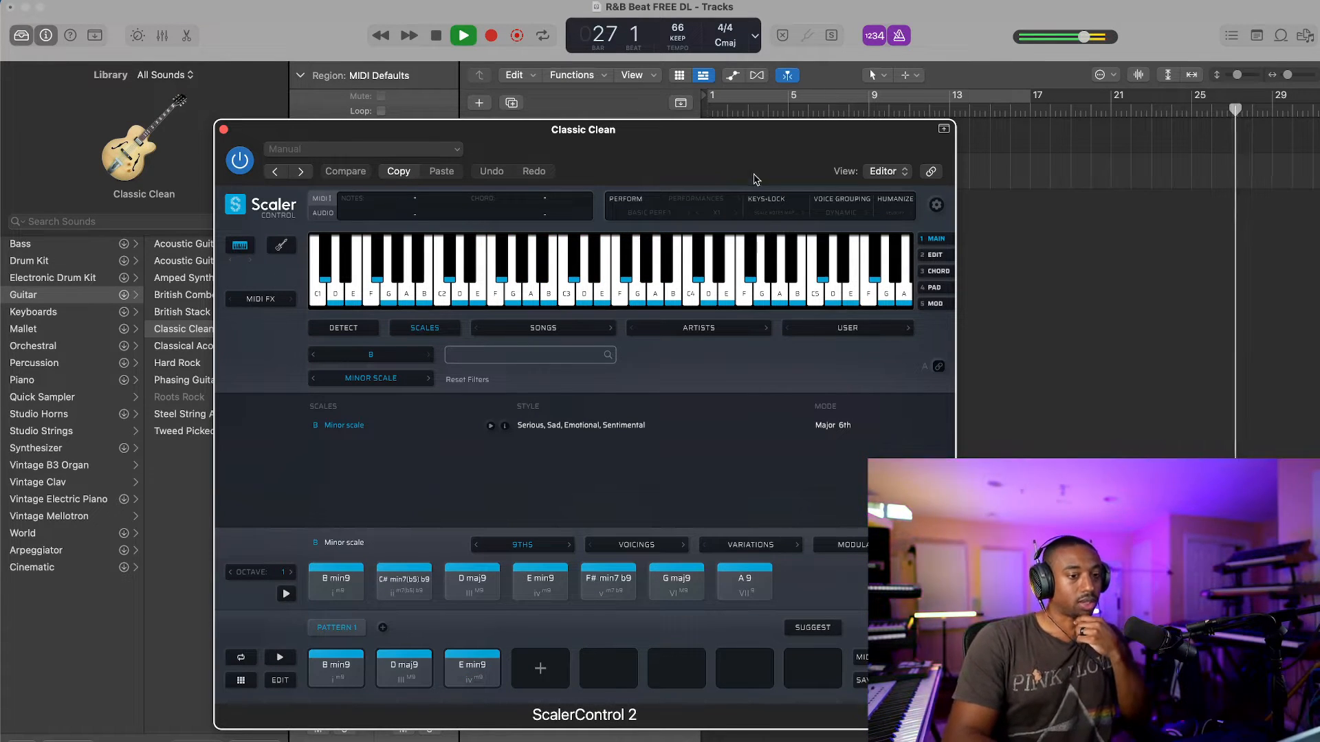
Step: Bind the row of B minor scale 9th chords to MIDI keys, leaving the pattern row unbound
{"action": "left_click_drag", "start_coordinate": [751, 140], "coordinate": [608, 96]}
{"action": "left_click", "coordinate": [796, 624]}
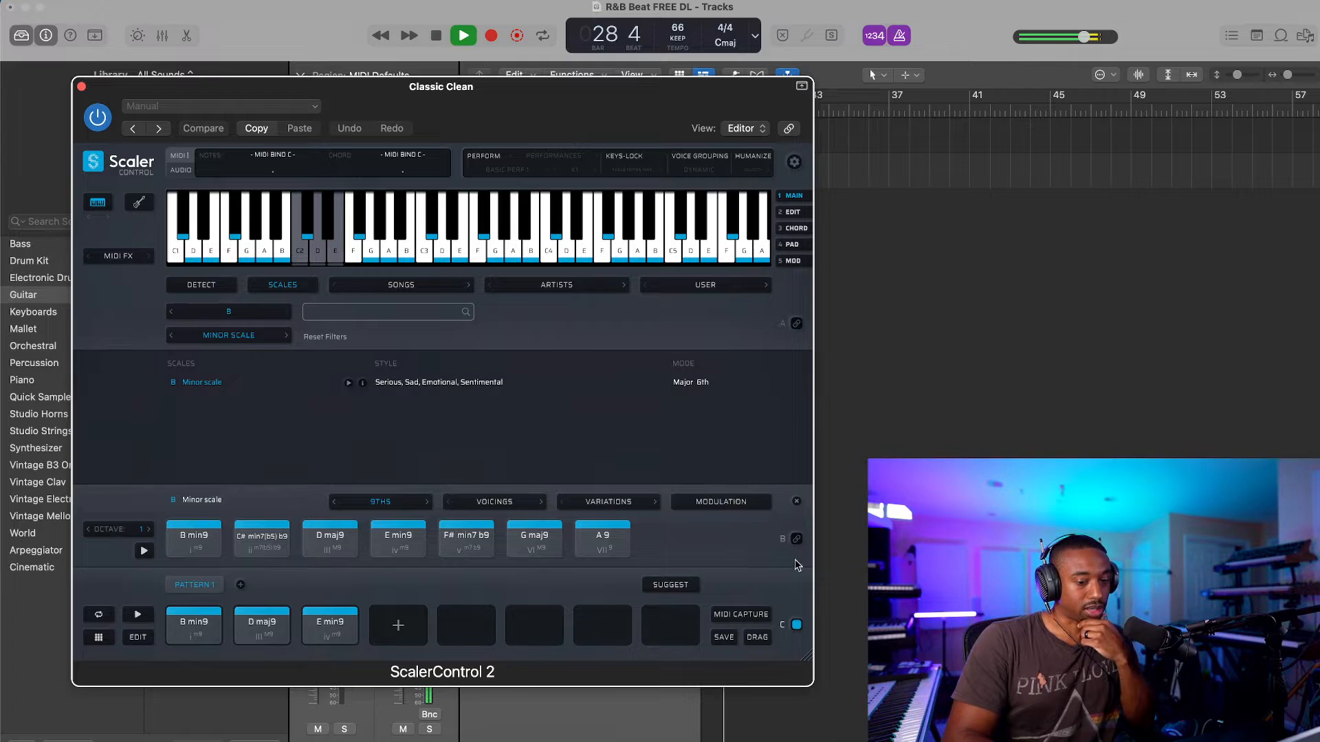
{"action": "left_click", "coordinate": [796, 624]}
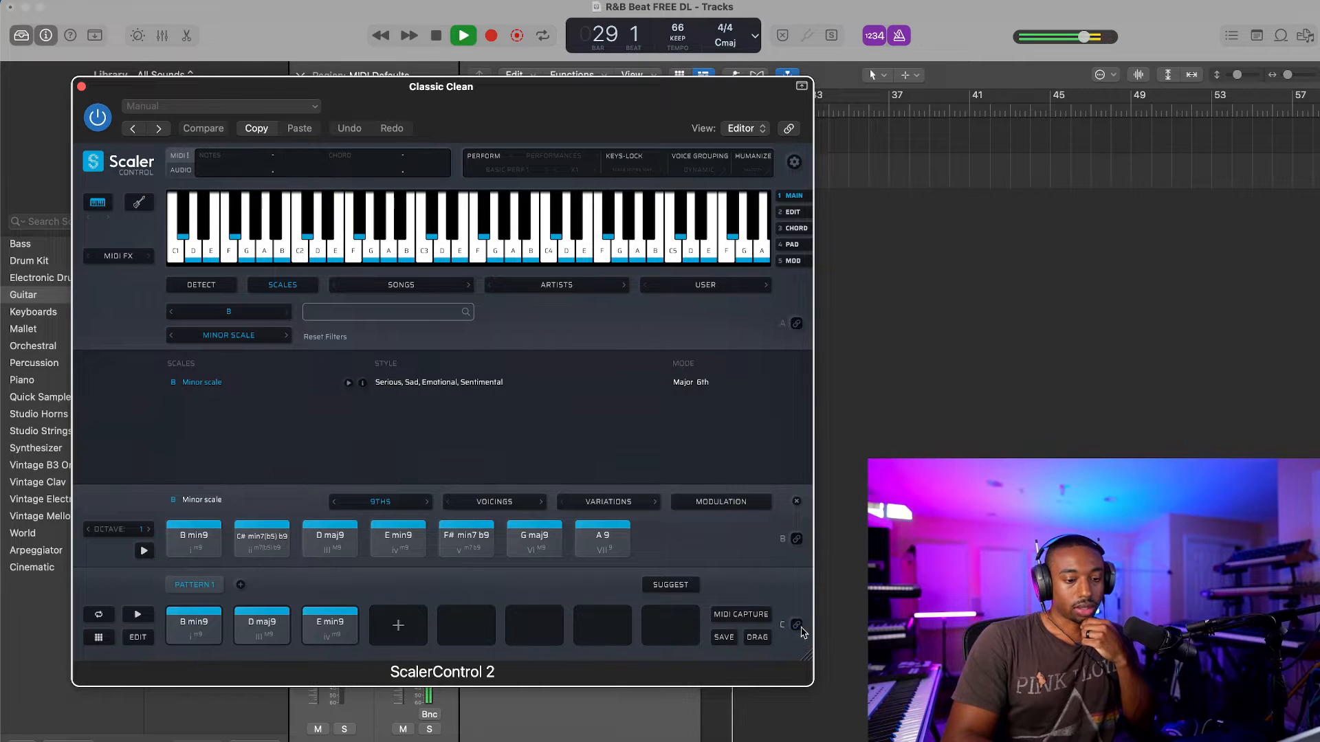
{"action": "left_click", "coordinate": [796, 539]}
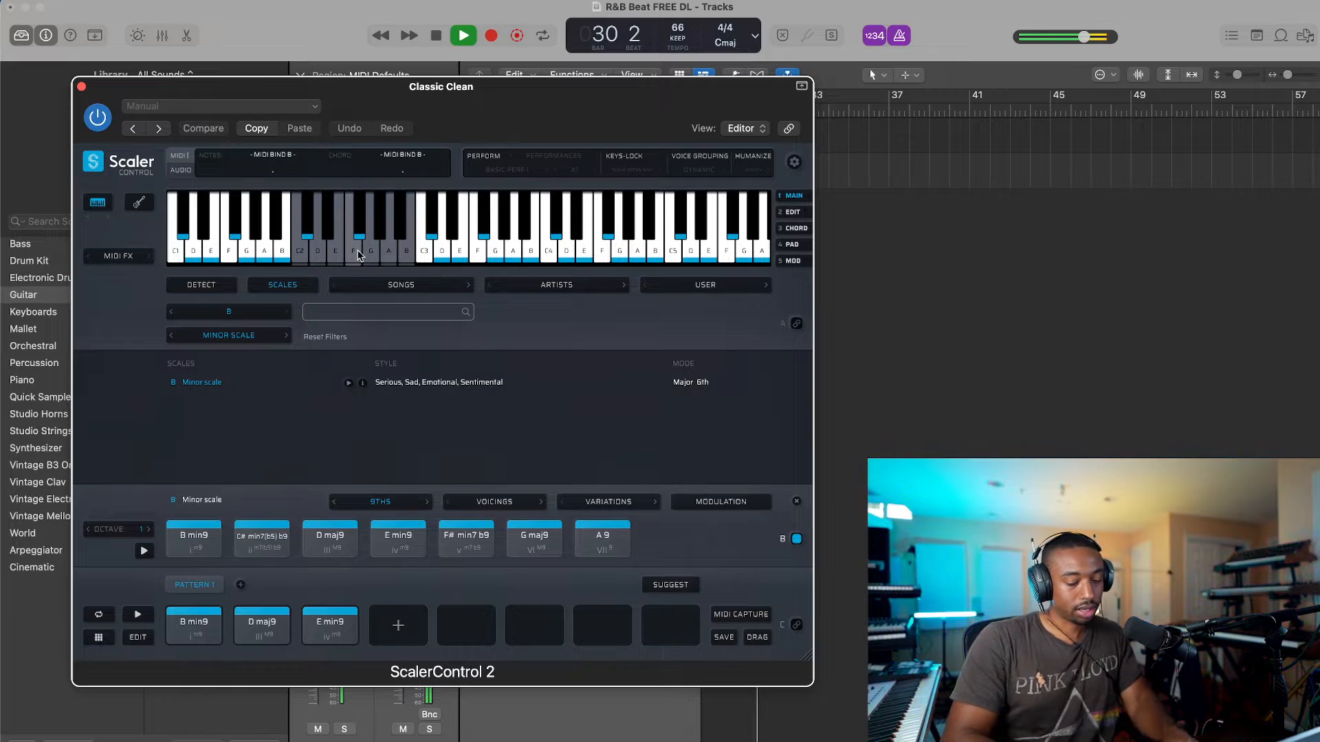
Step: Open Musical Typing and try out the bound chords from the computer keyboard, centred on B min9
{"action": "key", "text": "super+k"}
{"action": "key", "text": "a"}
{"action": "key", "text": "s"}
{"action": "key", "text": "a"}
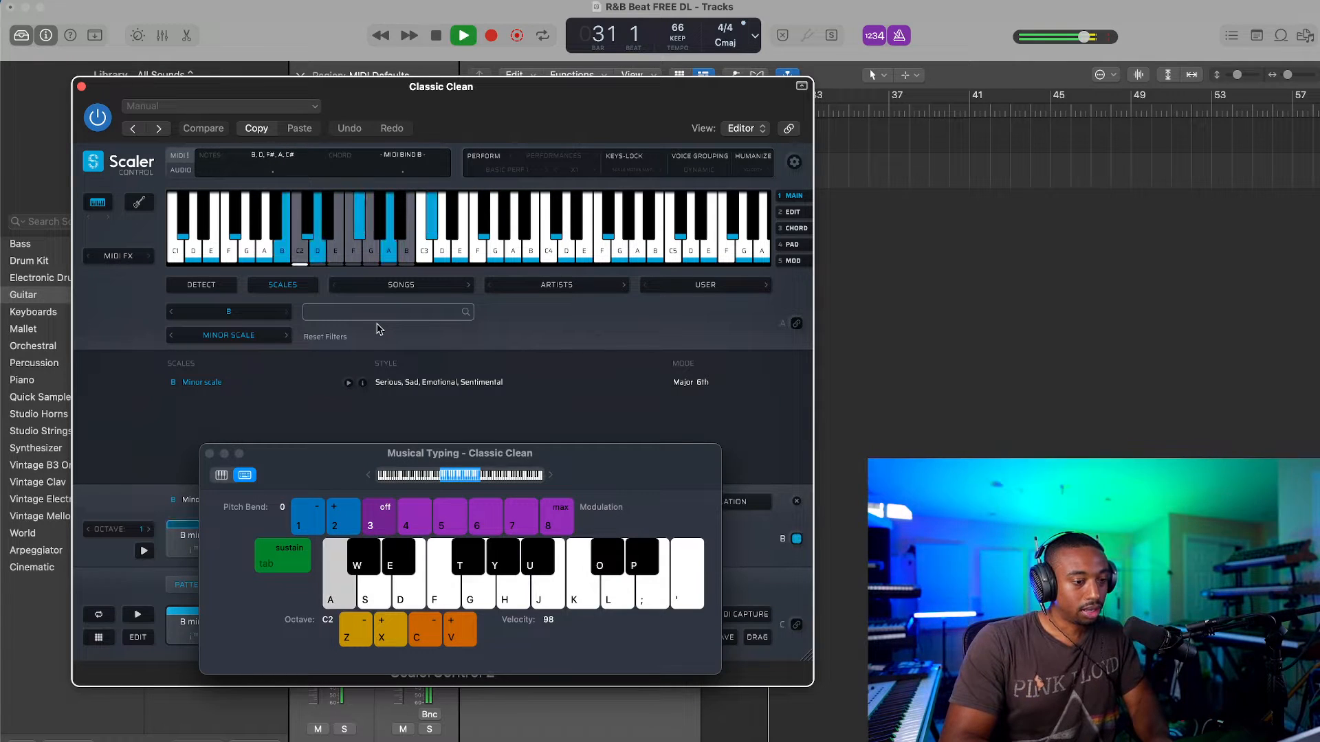
{"action": "key", "text": "a"}
{"action": "key", "text": "a"}
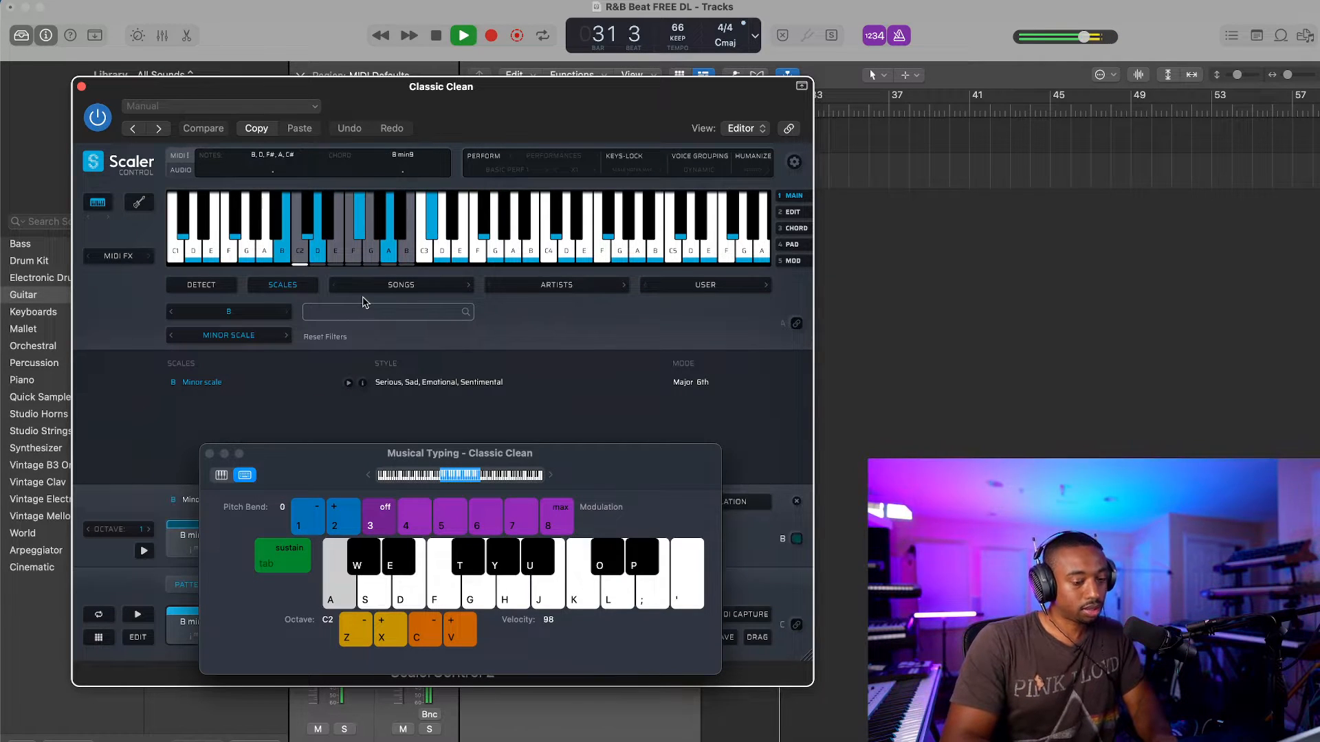
{"action": "key", "text": "d"}
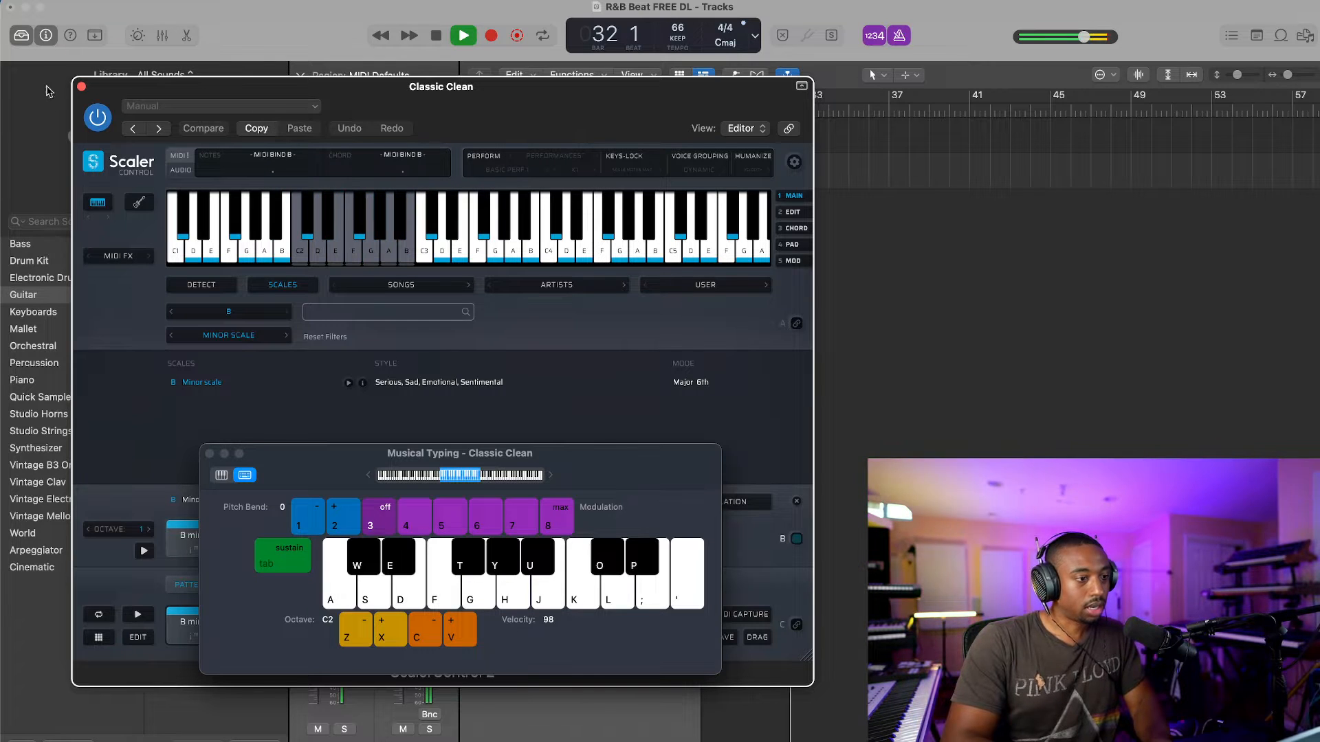
{"action": "key", "text": "a"}
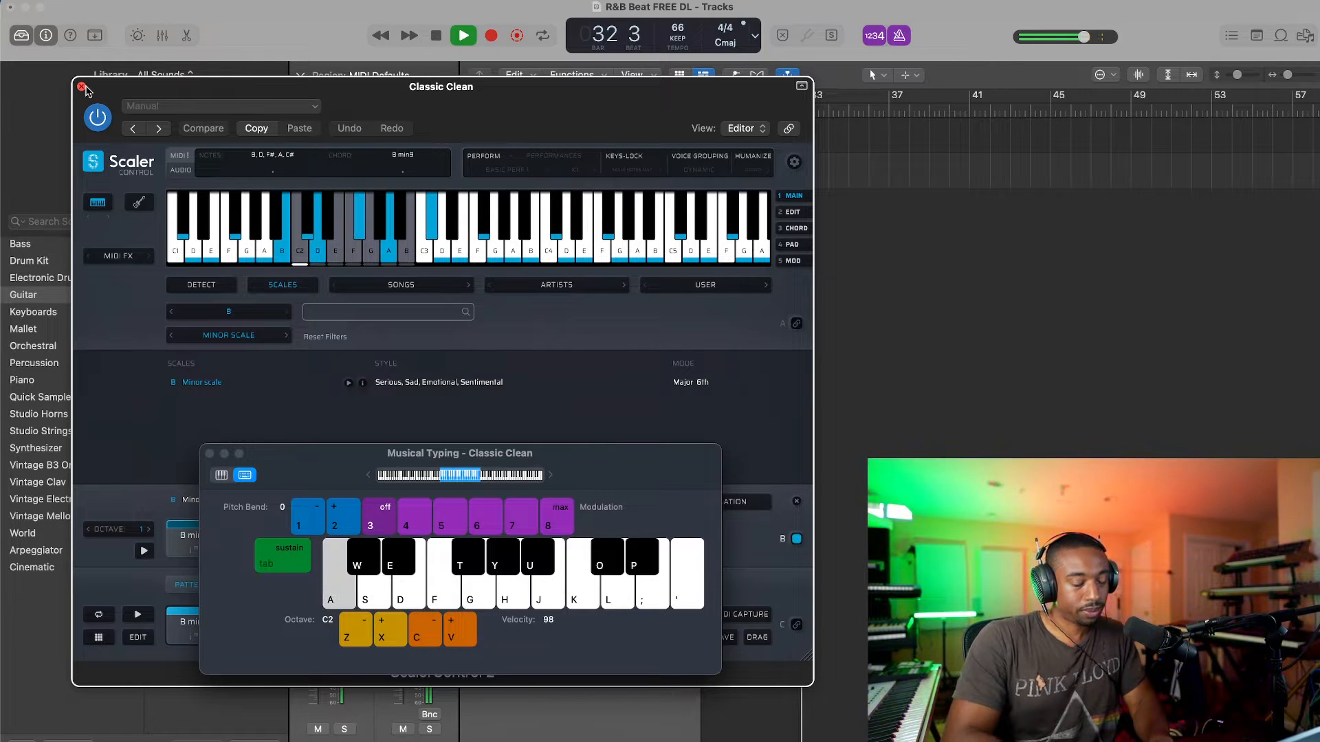
{"action": "key", "text": "d"}
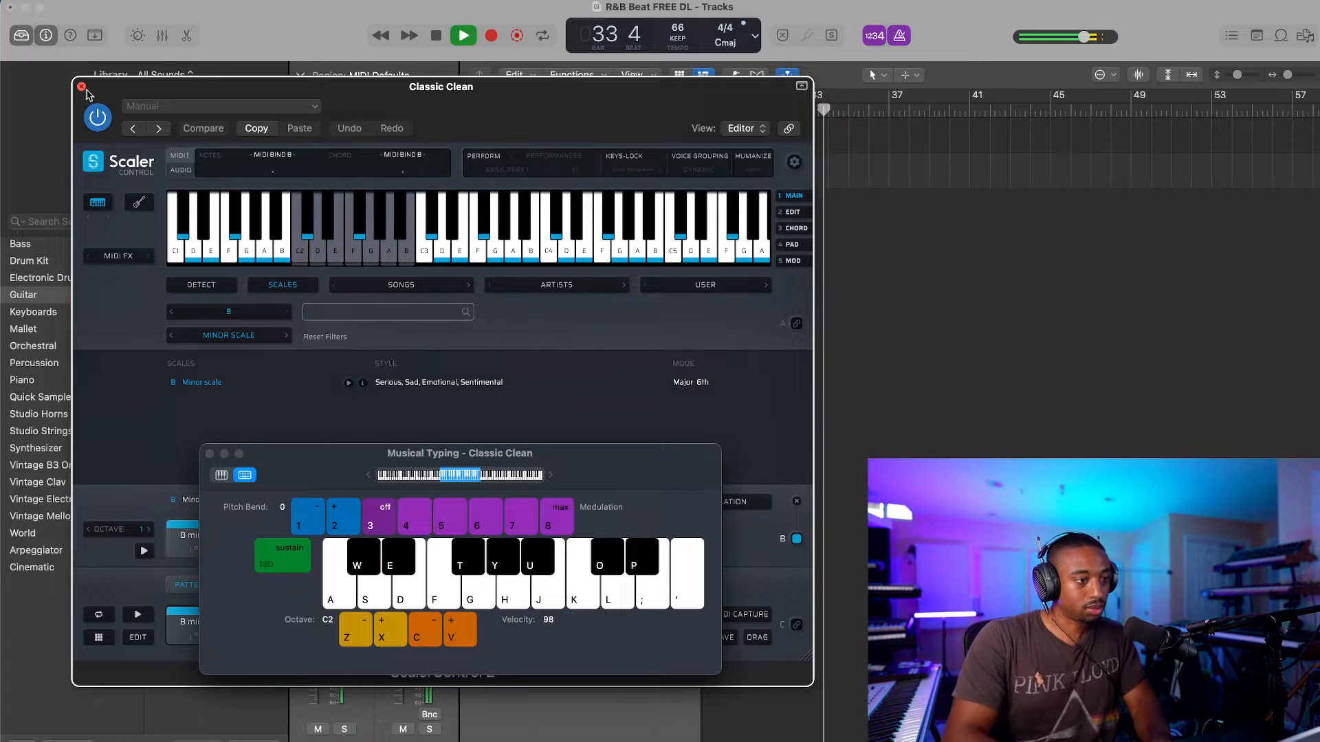
Step: Close the ScalerControl 2 window and start recording the Classic Clean track from bar 1
{"action": "left_click", "coordinate": [81, 86]}
{"action": "left_click", "coordinate": [437, 35]}
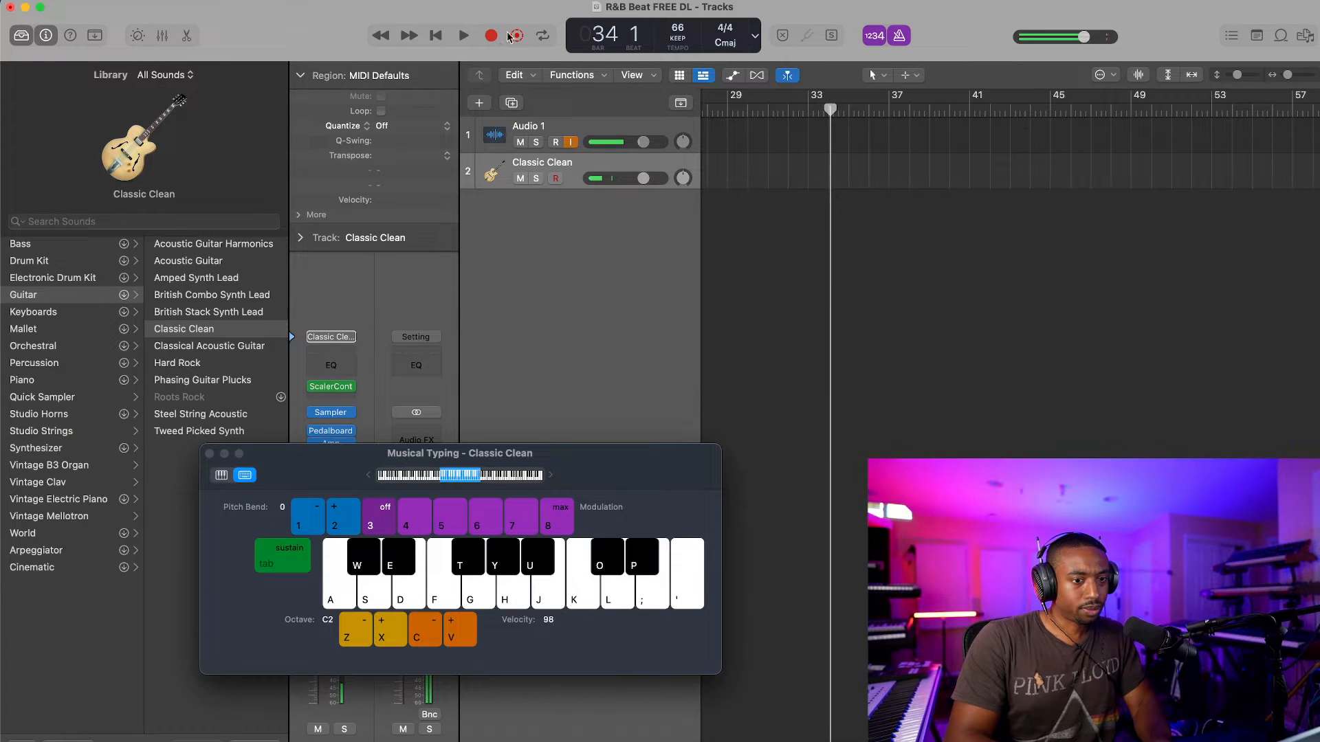
{"action": "left_click", "coordinate": [486, 34]}
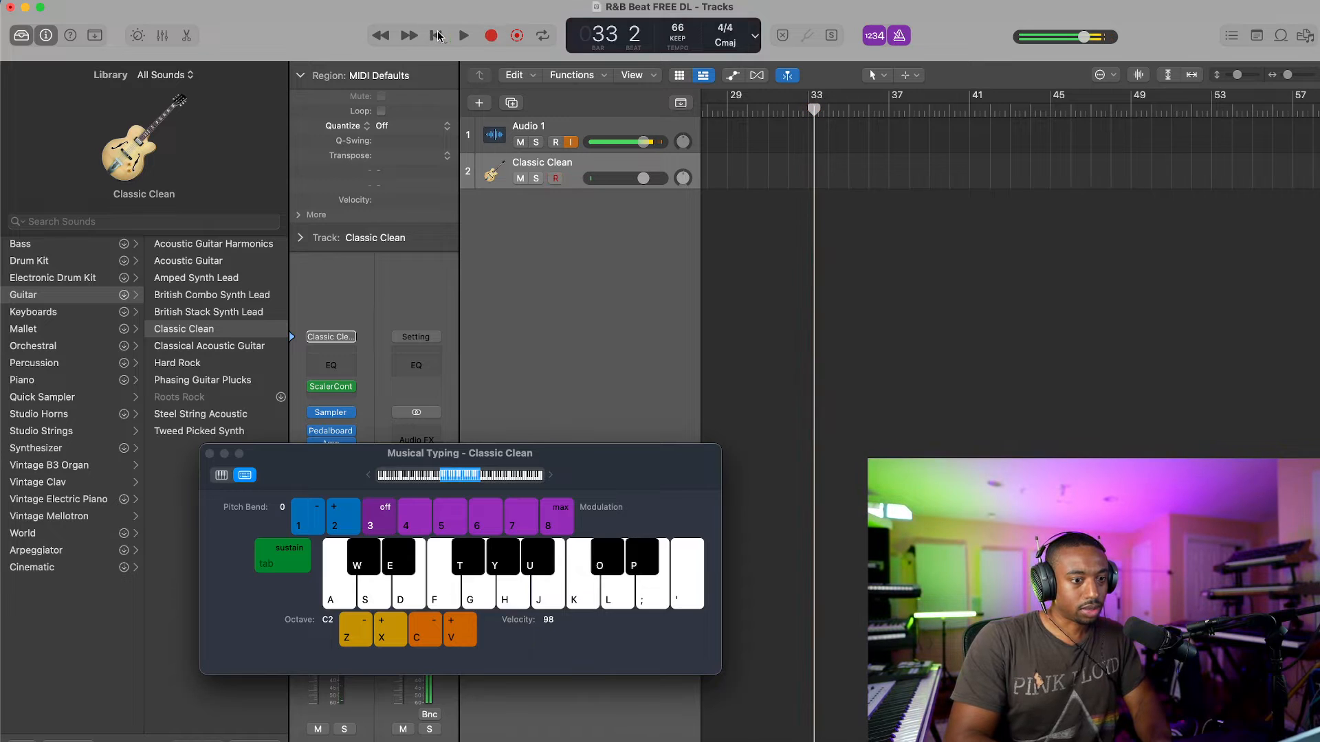
{"action": "key", "text": "Return"}
{"action": "left_click", "coordinate": [491, 35]}
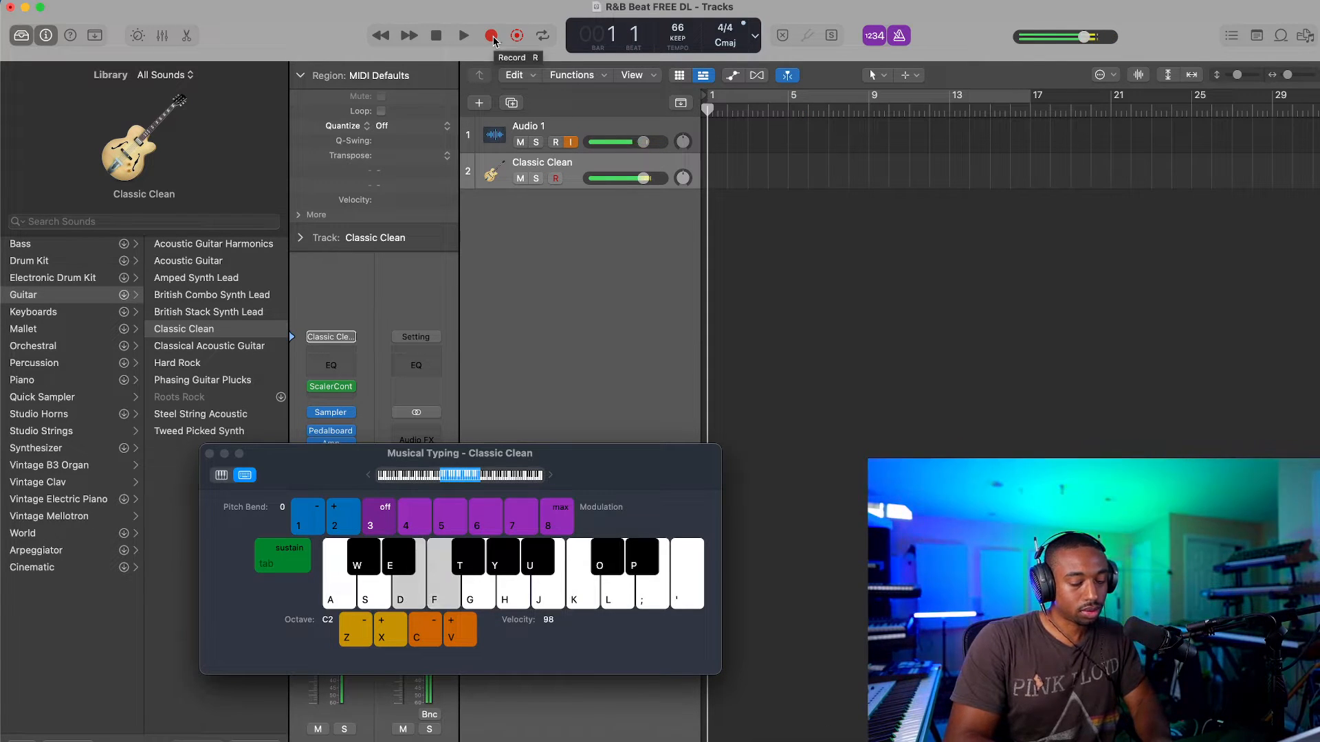
Step: Record a four-bar progression of the bound chords on the Classic Clean track, stopping at bar 5
{"action": "left_click", "coordinate": [492, 36]}
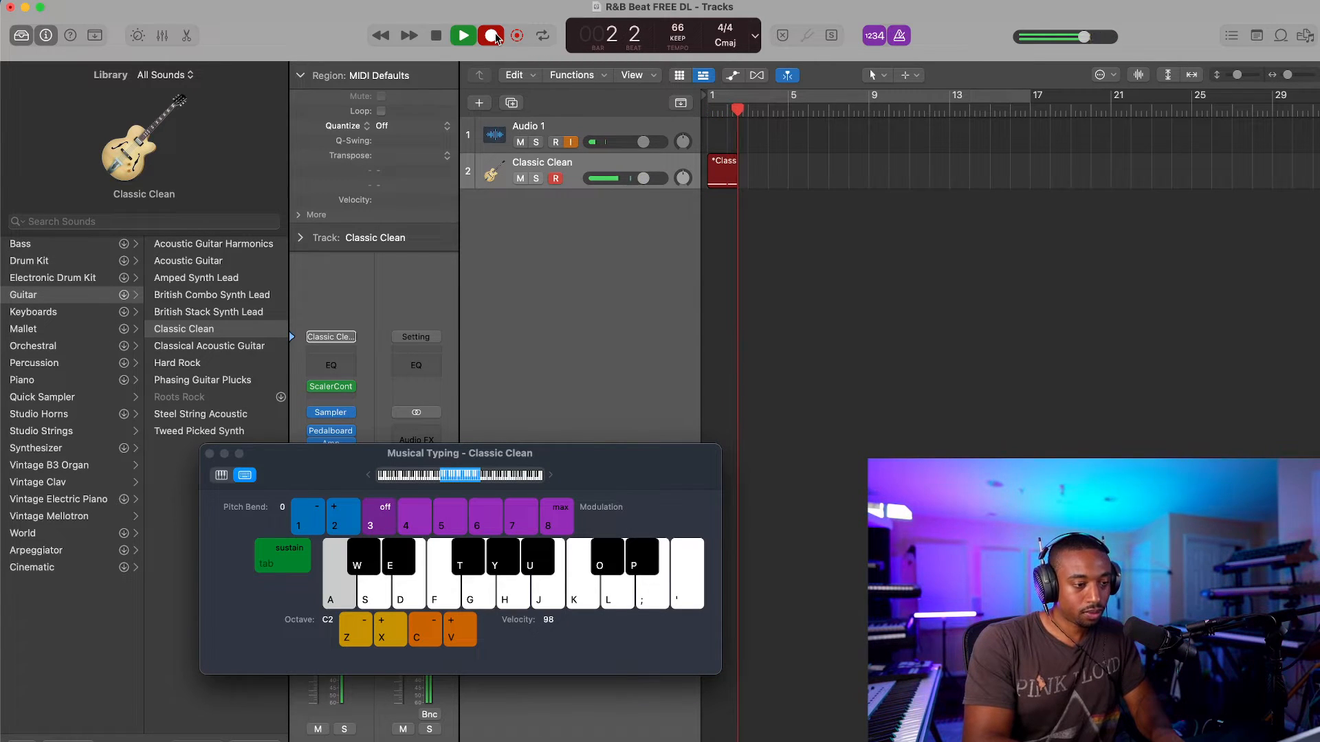
{"action": "key", "text": "d"}
{"action": "key", "text": "f"}
{"action": "key", "text": "a"}
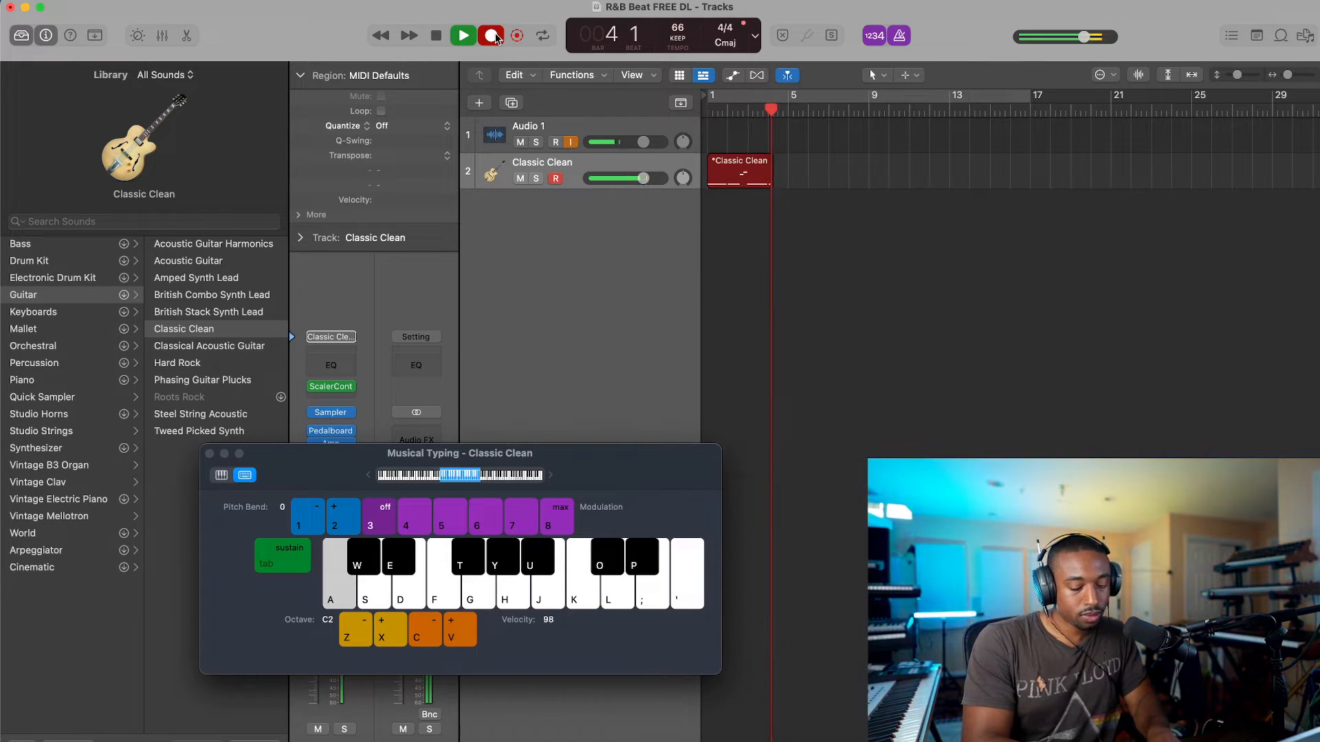
{"action": "key", "text": "h"}
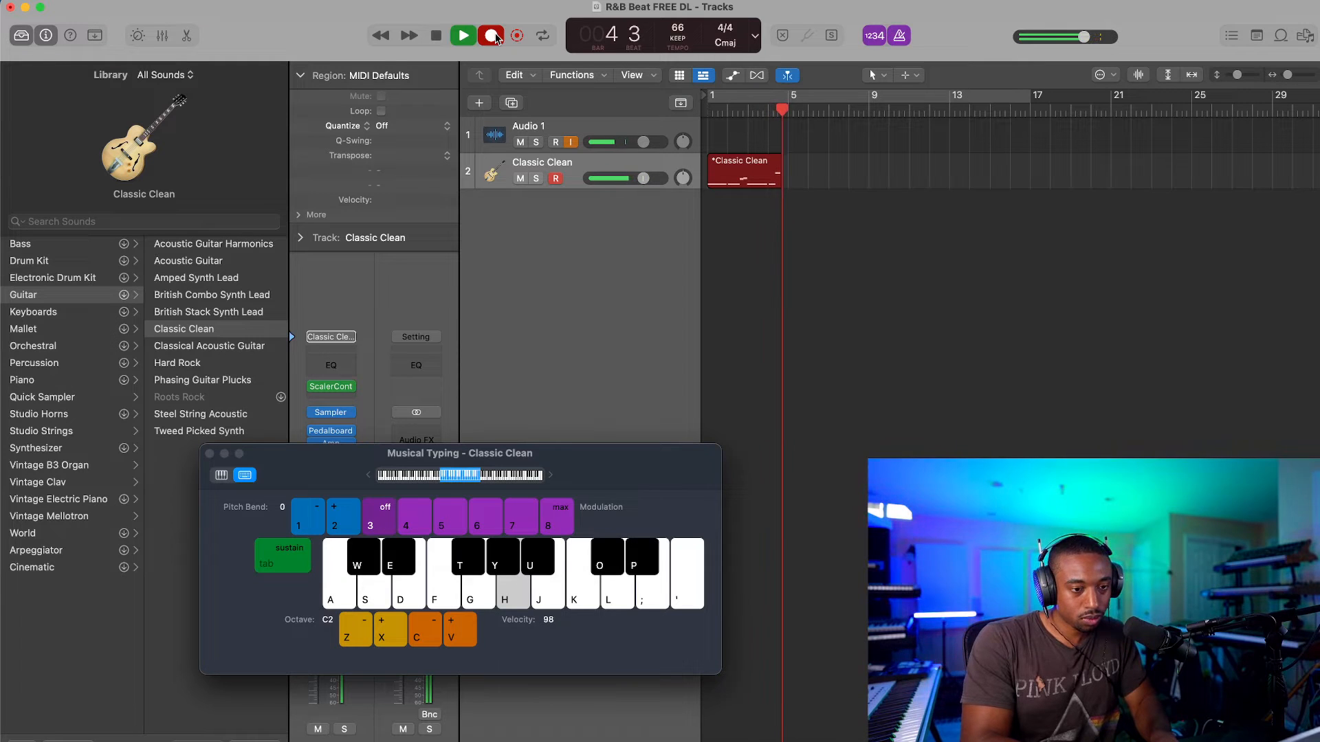
{"action": "key", "text": "space"}
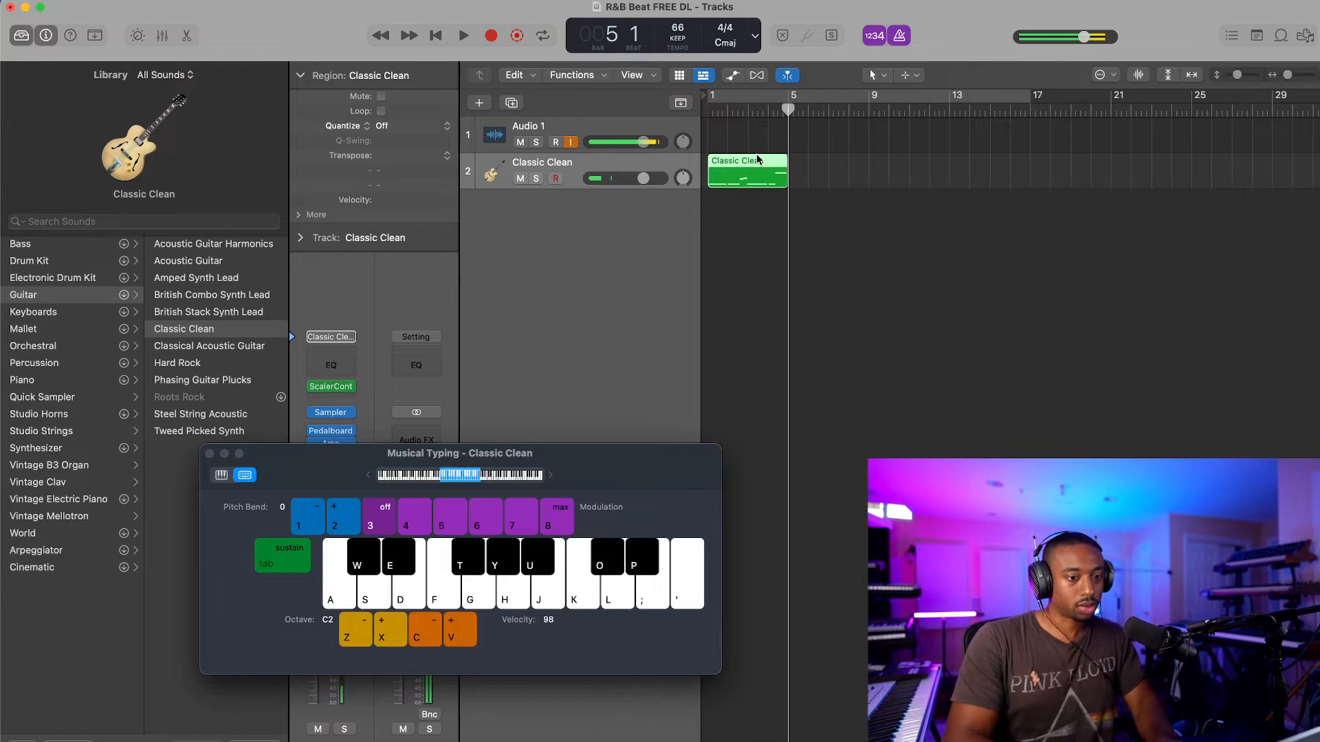
Step: Show the recorded region in the Piano Roll without Musical Typing, select all its notes and briefly play it from bar 1
{"action": "key", "text": "e"}
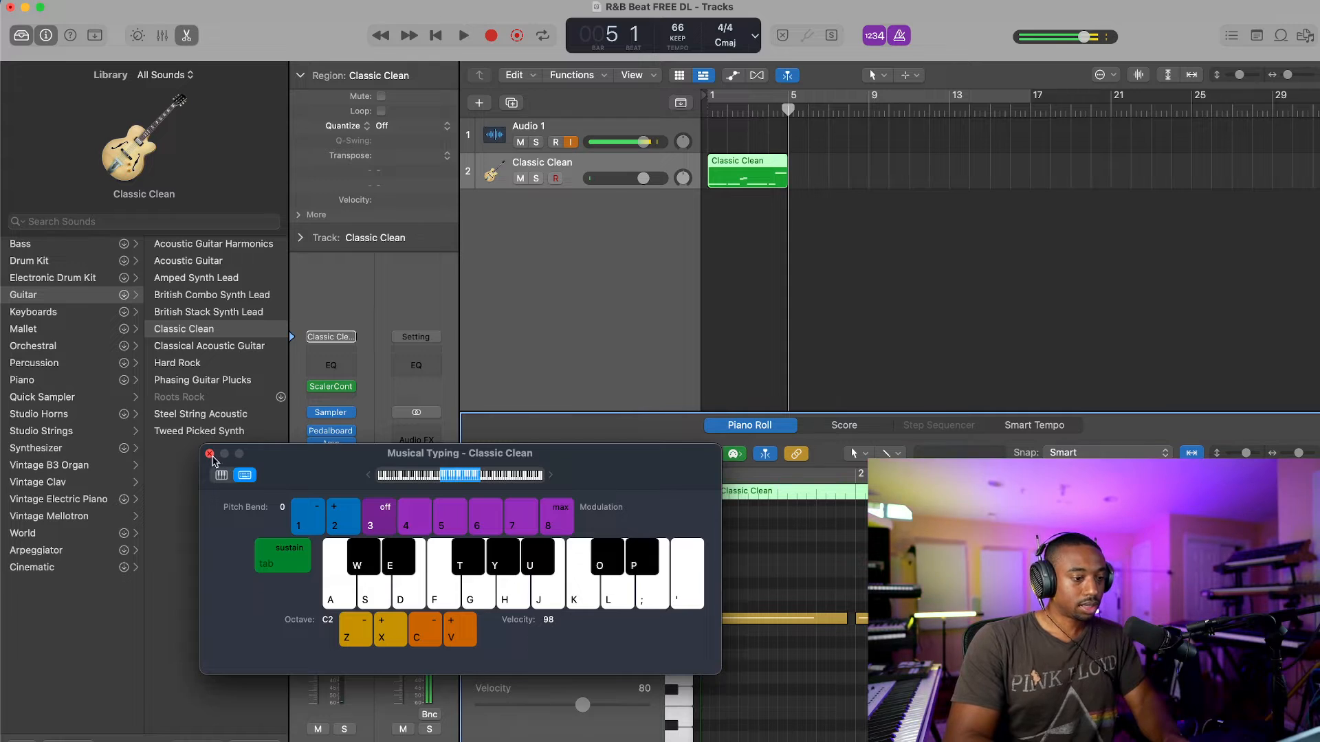
{"action": "key", "text": "super+k"}
{"action": "key", "text": "super+a"}
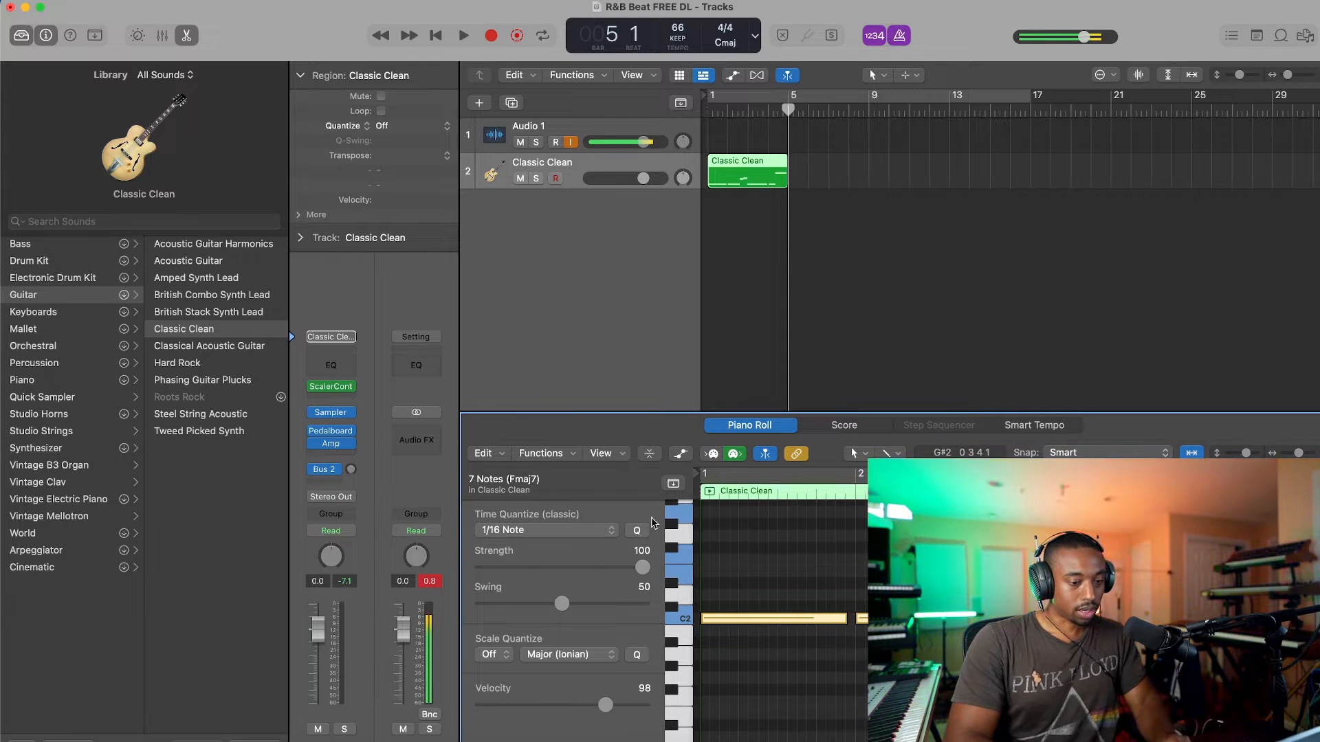
{"action": "key", "text": "Return"}
{"action": "key", "text": "space"}
{"action": "key", "text": "space"}
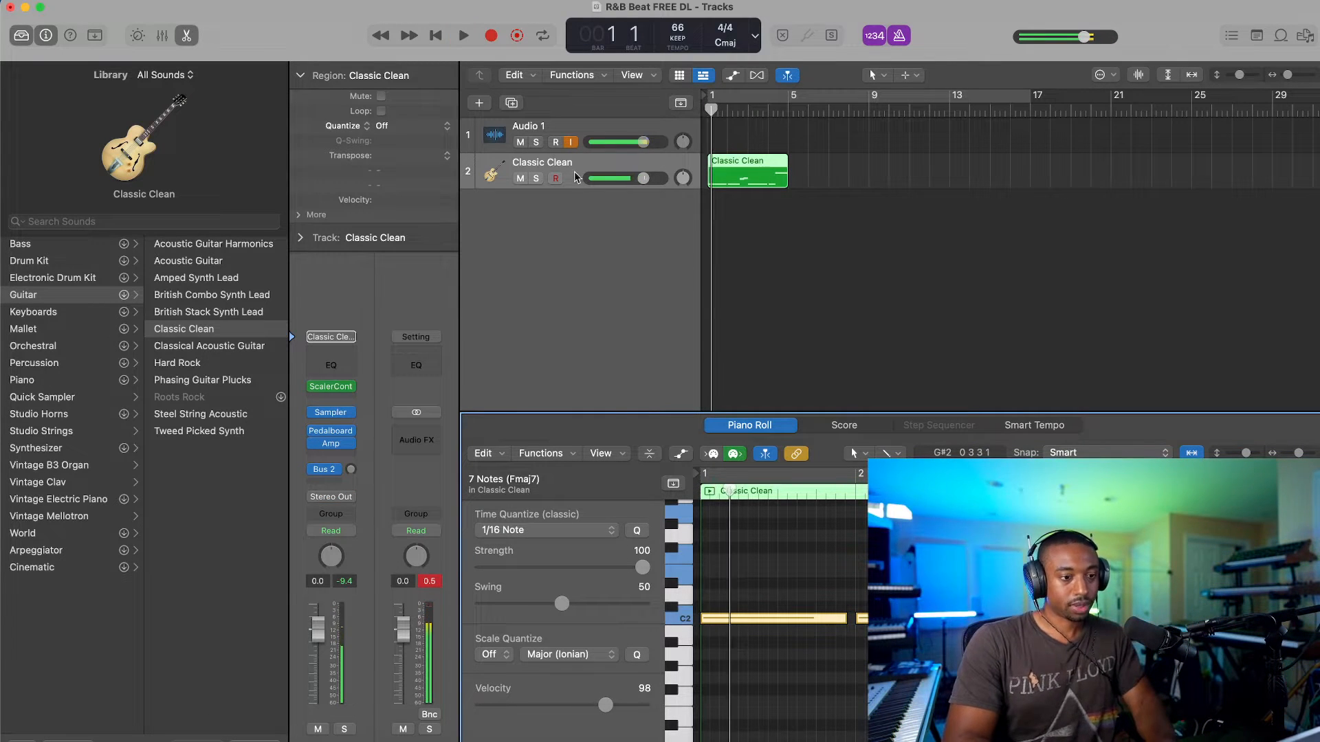
Step: Try the Classical Acoustic Guitar patch on the recorded track with a short playback, then restore the Classic Clean patch
{"action": "left_click", "coordinate": [653, 262]}
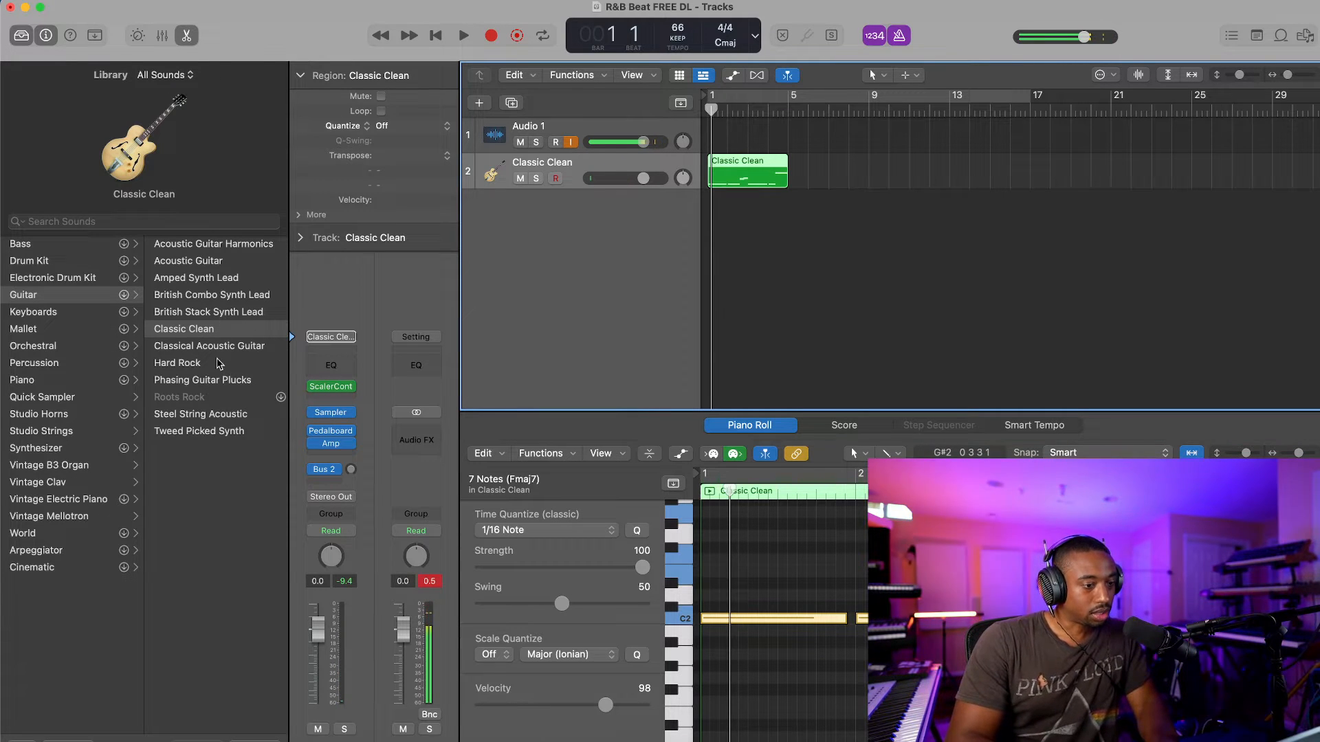
{"action": "left_click", "coordinate": [228, 349]}
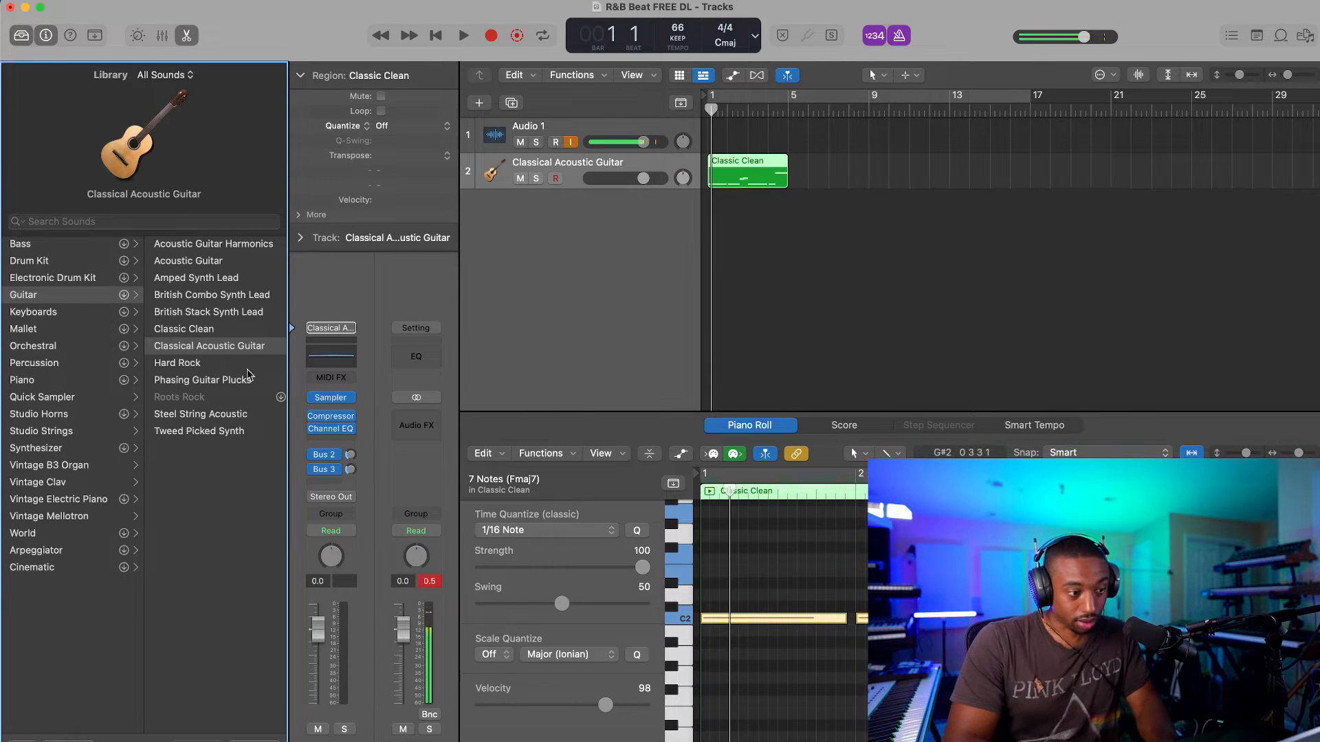
{"action": "key", "text": "space"}
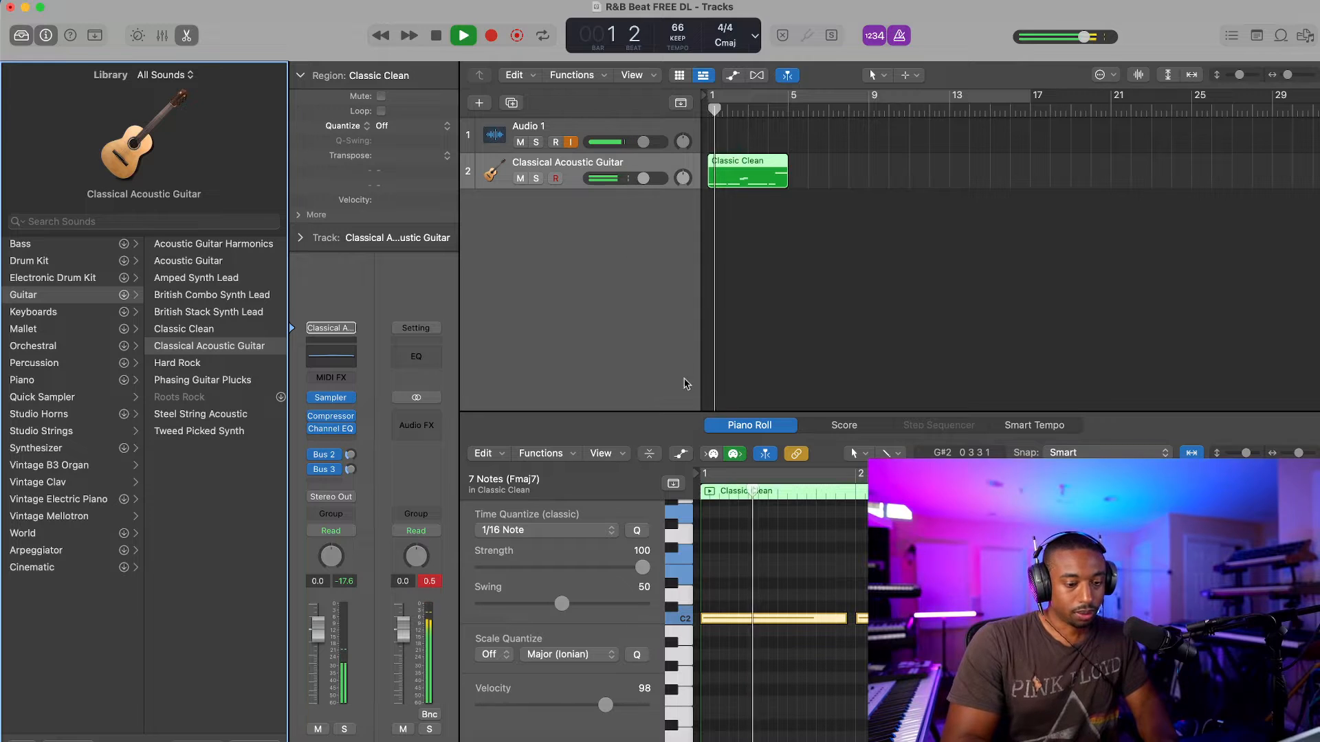
{"action": "key", "text": "space"}
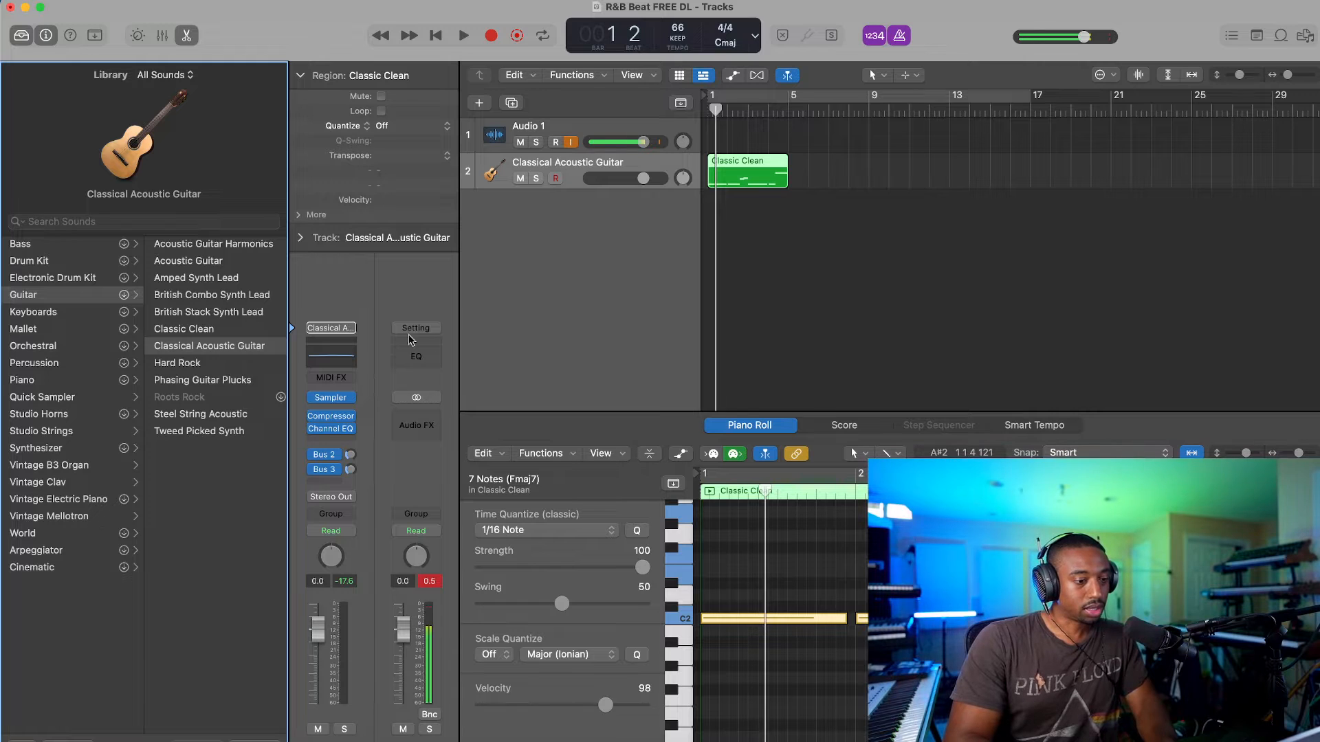
{"action": "key", "text": "Up"}
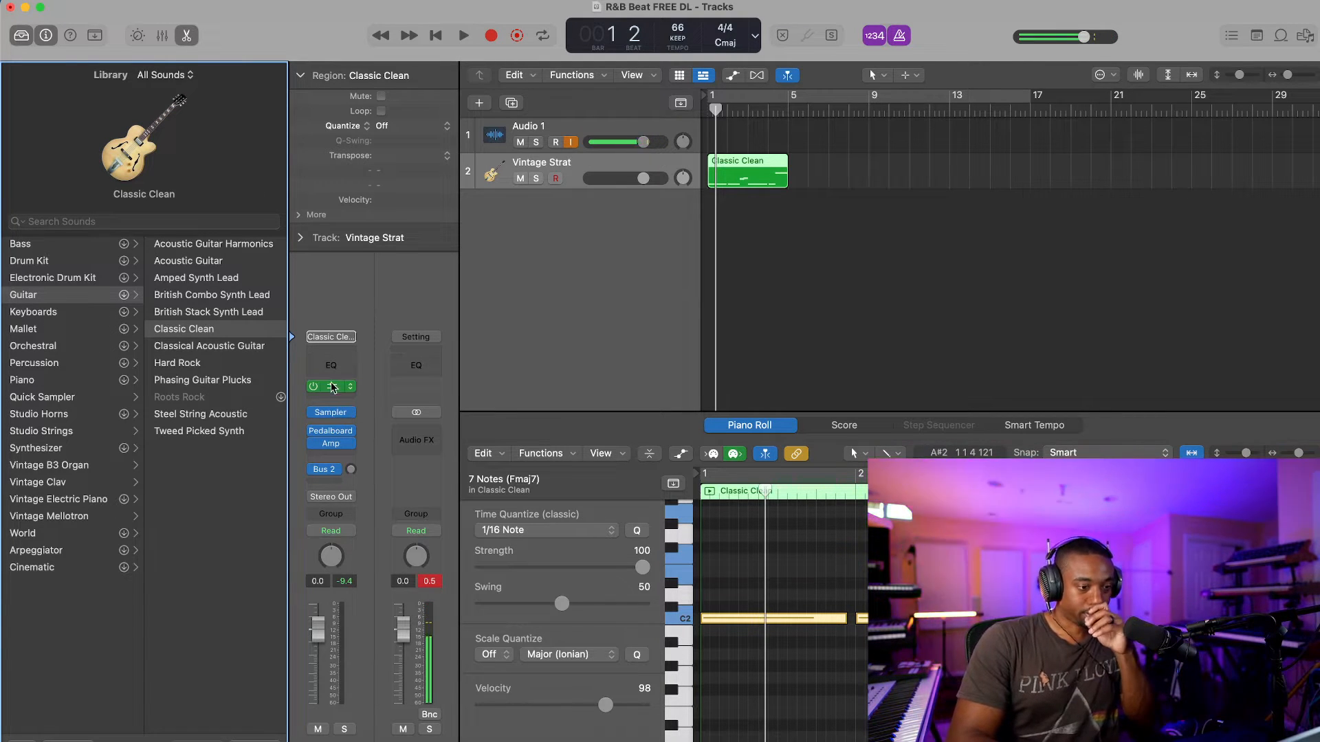
Step: Open the track's Sampler, load the Acoustic Guitar setting from 08 Guitars and play the progression
{"action": "mouse_move", "coordinate": [334, 393]}
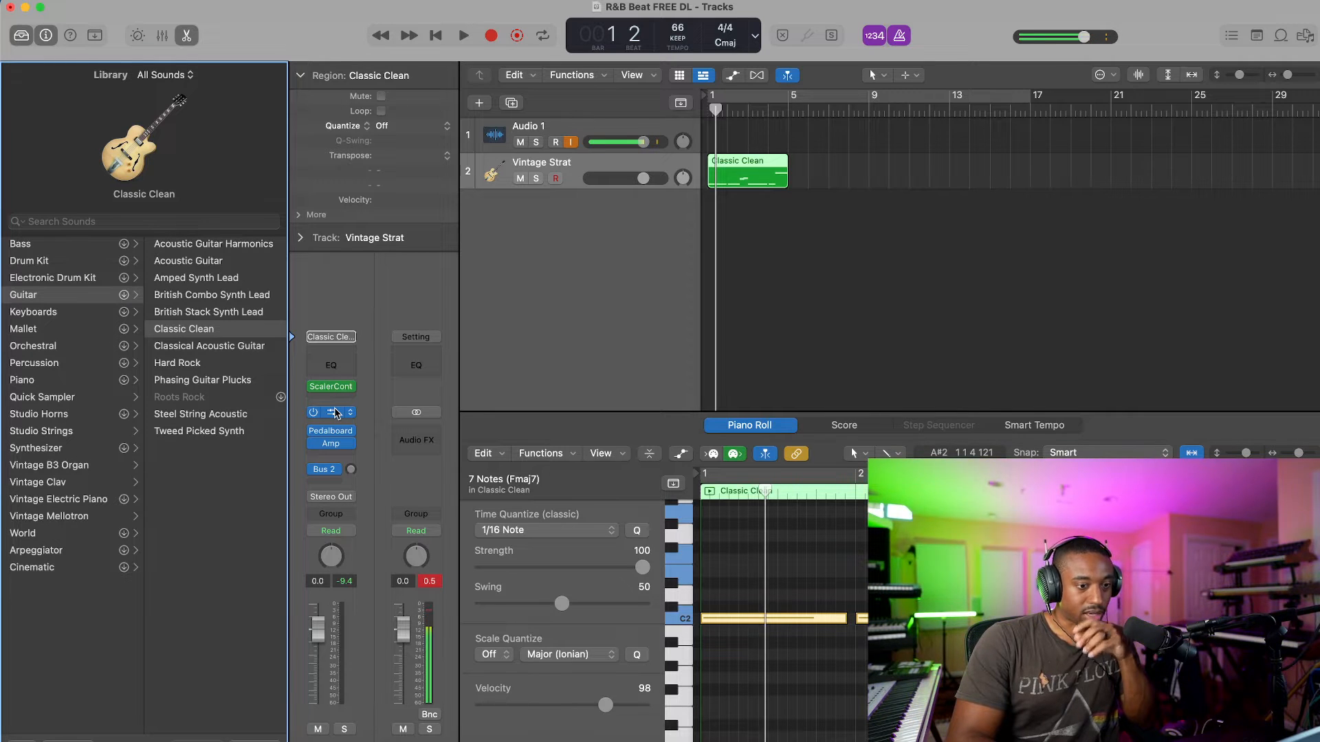
{"action": "left_click", "coordinate": [335, 413]}
{"action": "left_click", "coordinate": [611, 173]}
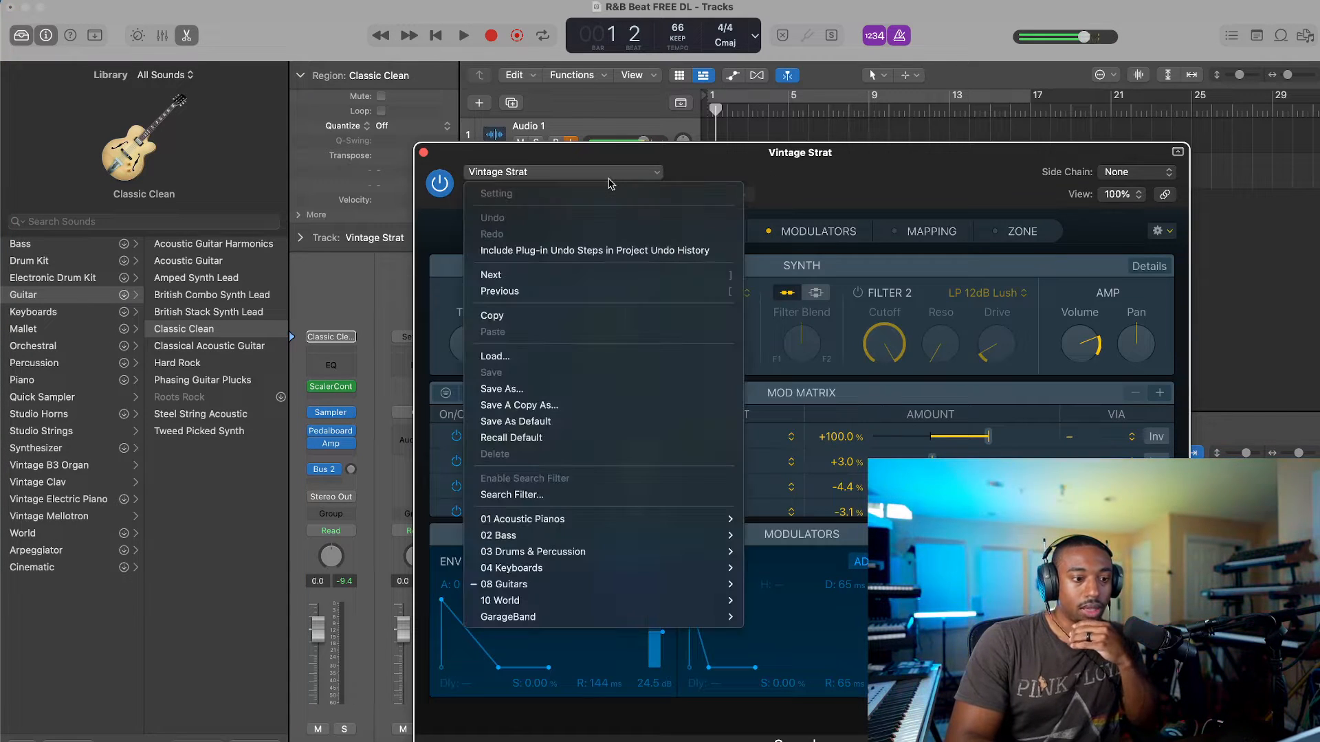
{"action": "mouse_move", "coordinate": [687, 584]}
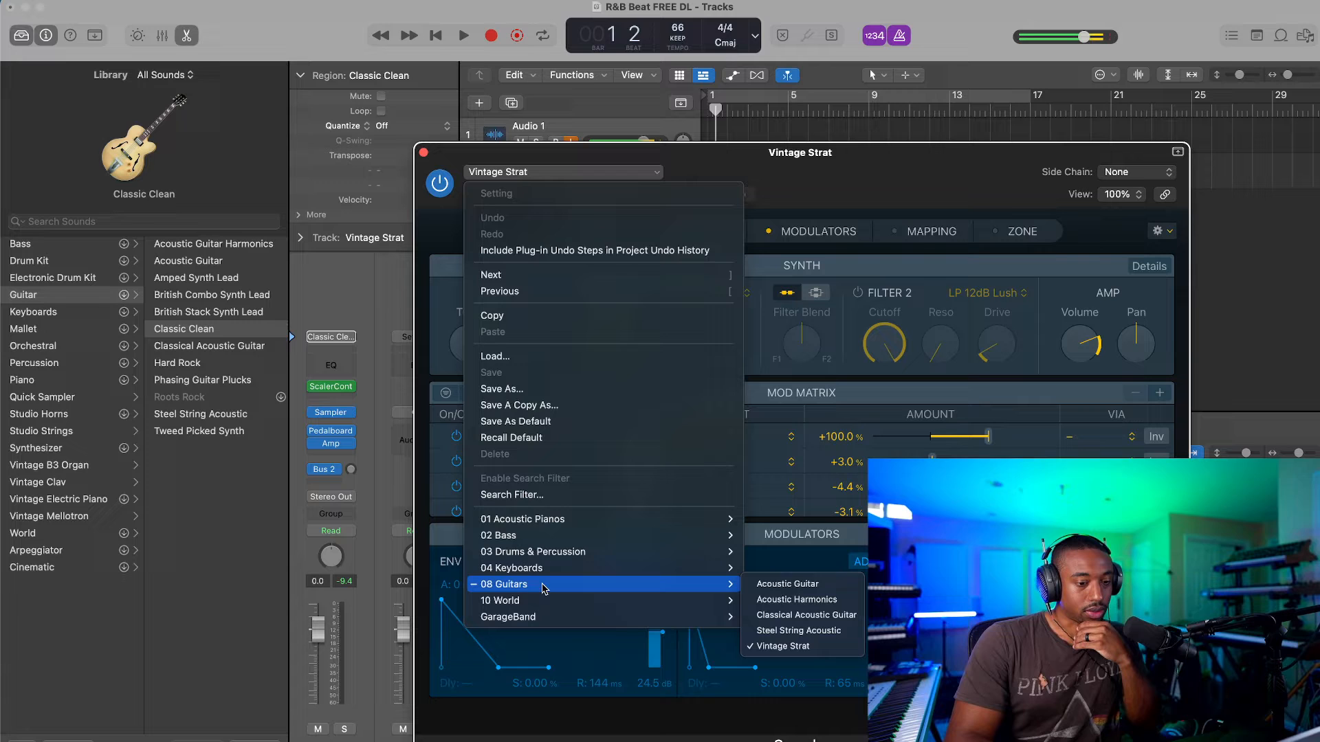
{"action": "left_click", "coordinate": [788, 584]}
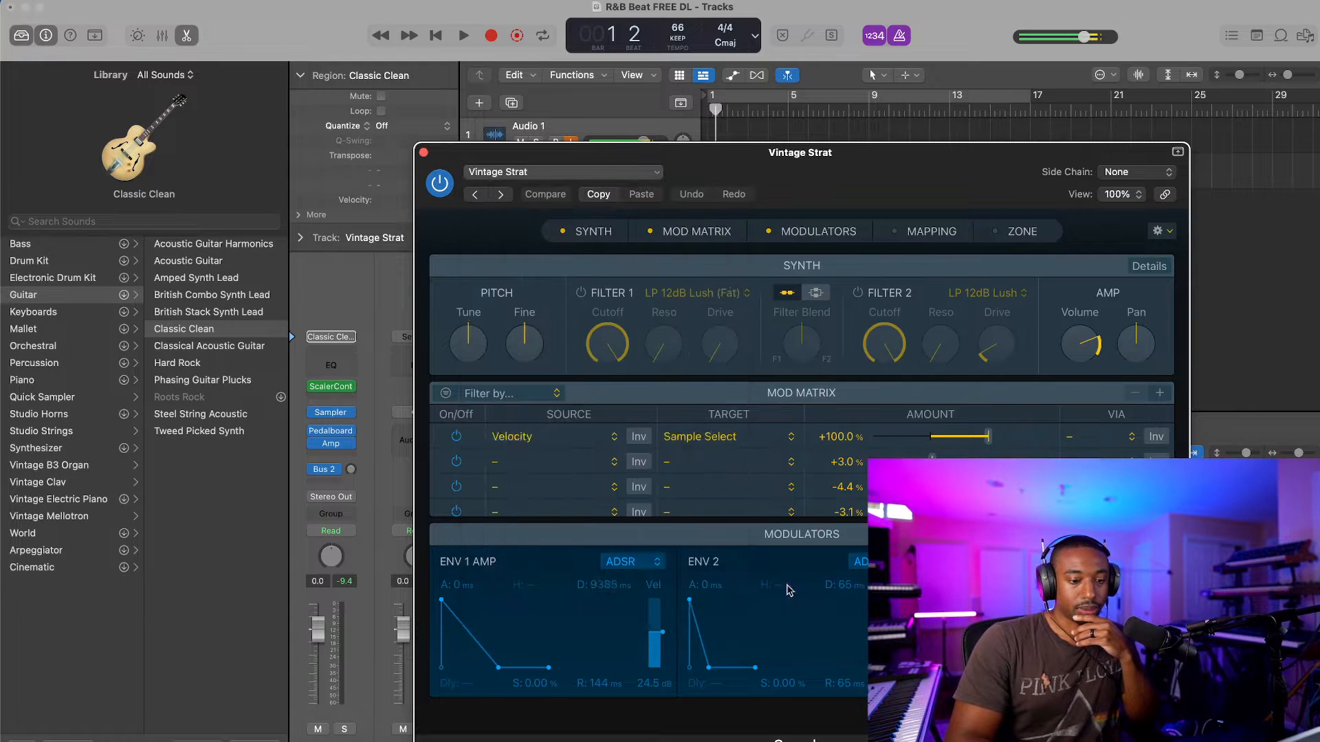
{"action": "left_click", "coordinate": [436, 35]}
{"action": "left_click", "coordinate": [465, 36]}
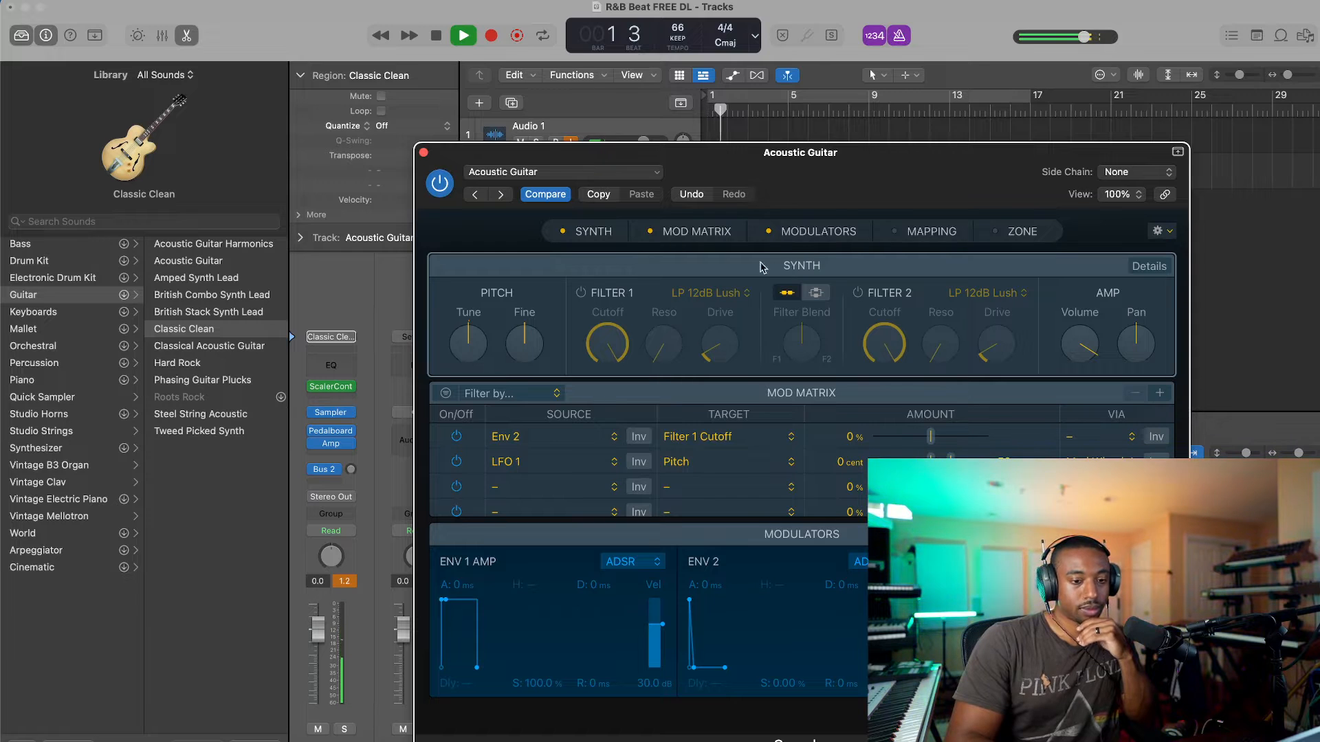
Step: Load the 80s Bitrate Synth setting from the Keyboard Collection into the Sampler, stop playback and return to bar 1
{"action": "left_click", "coordinate": [655, 171]}
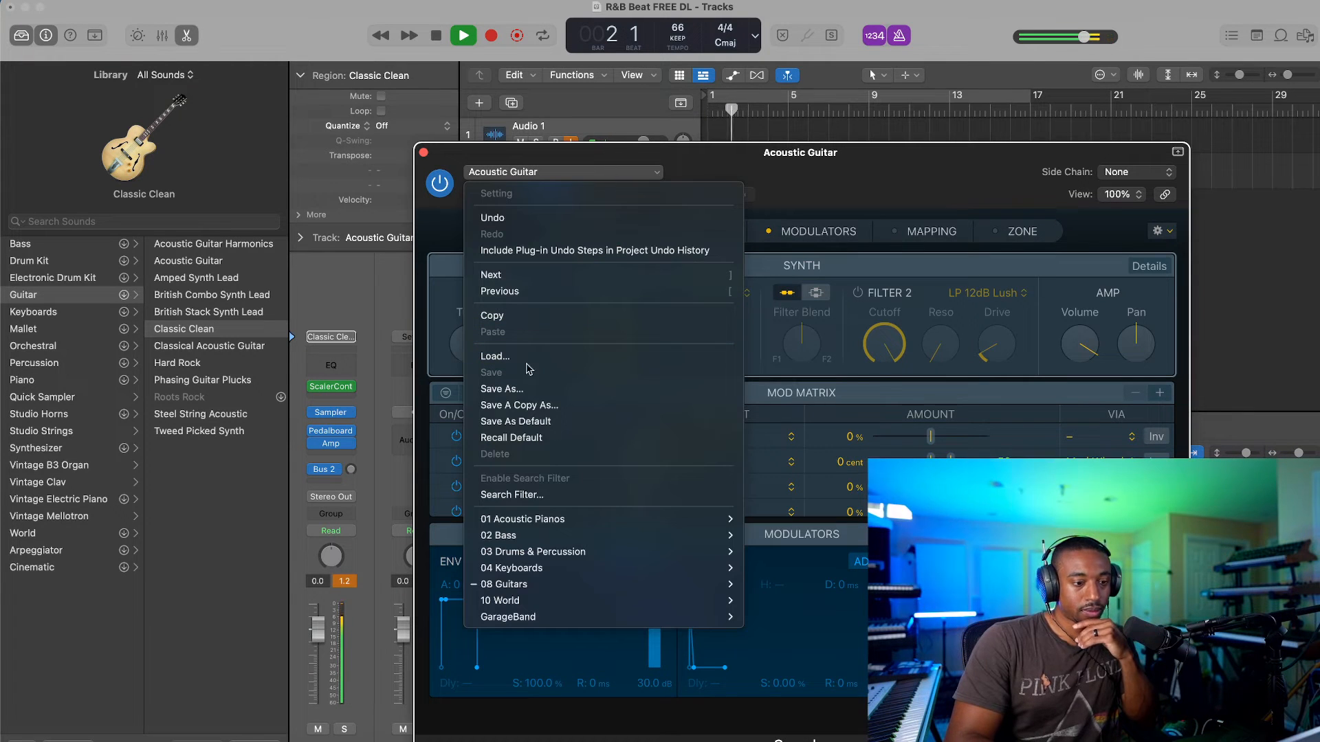
{"action": "mouse_move", "coordinate": [541, 589]}
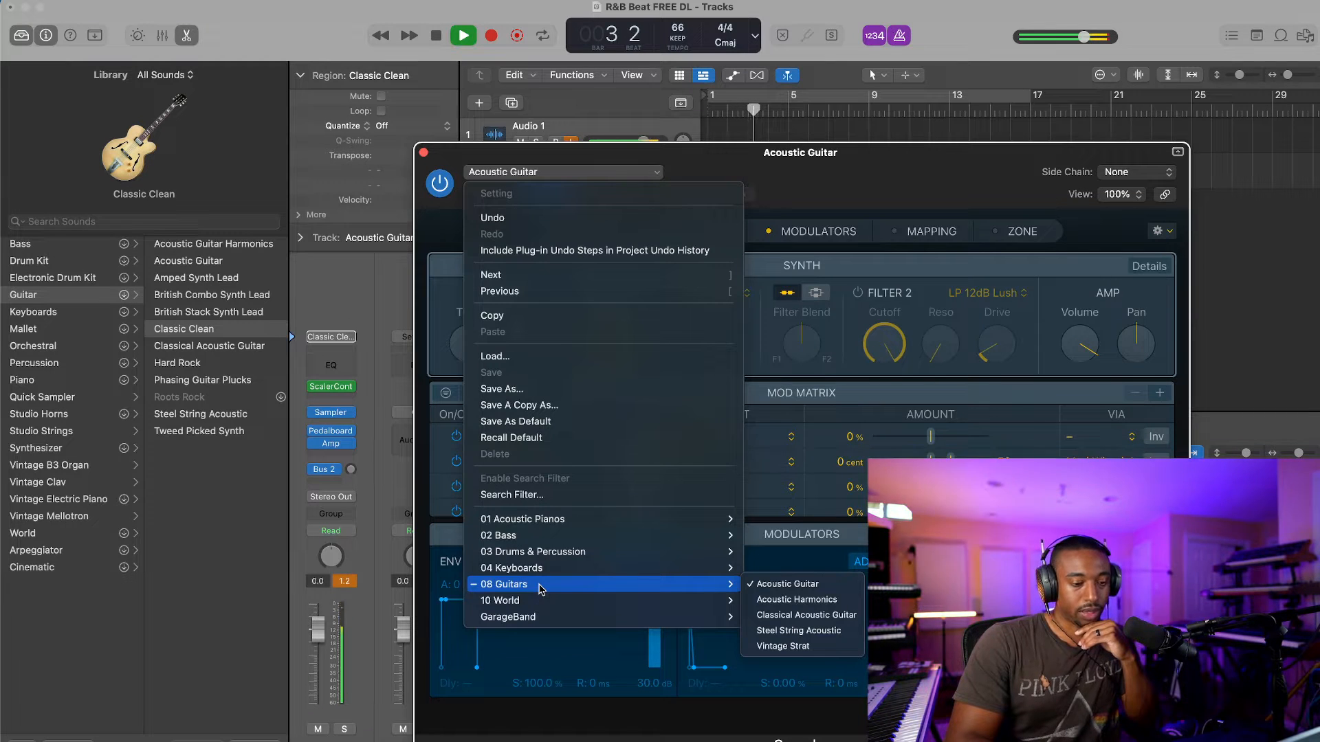
{"action": "mouse_move", "coordinate": [542, 555]}
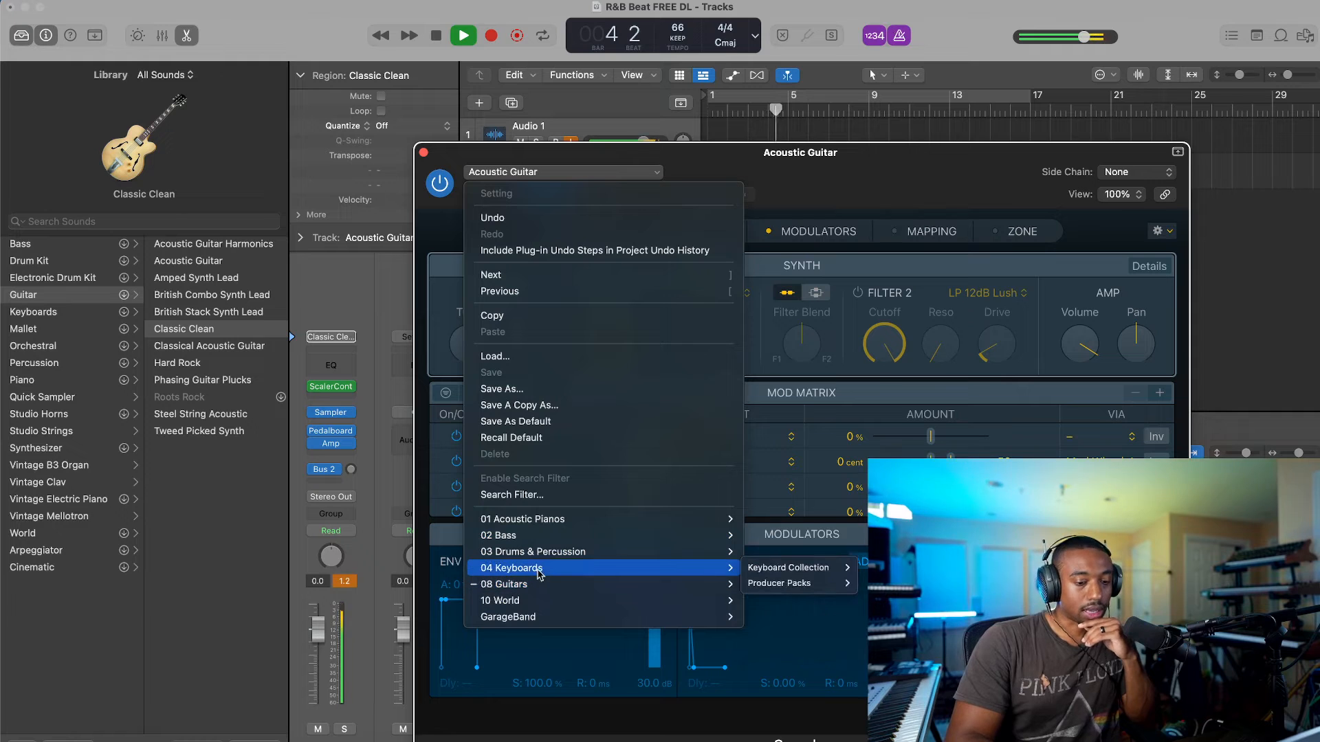
{"action": "mouse_move", "coordinate": [838, 572]}
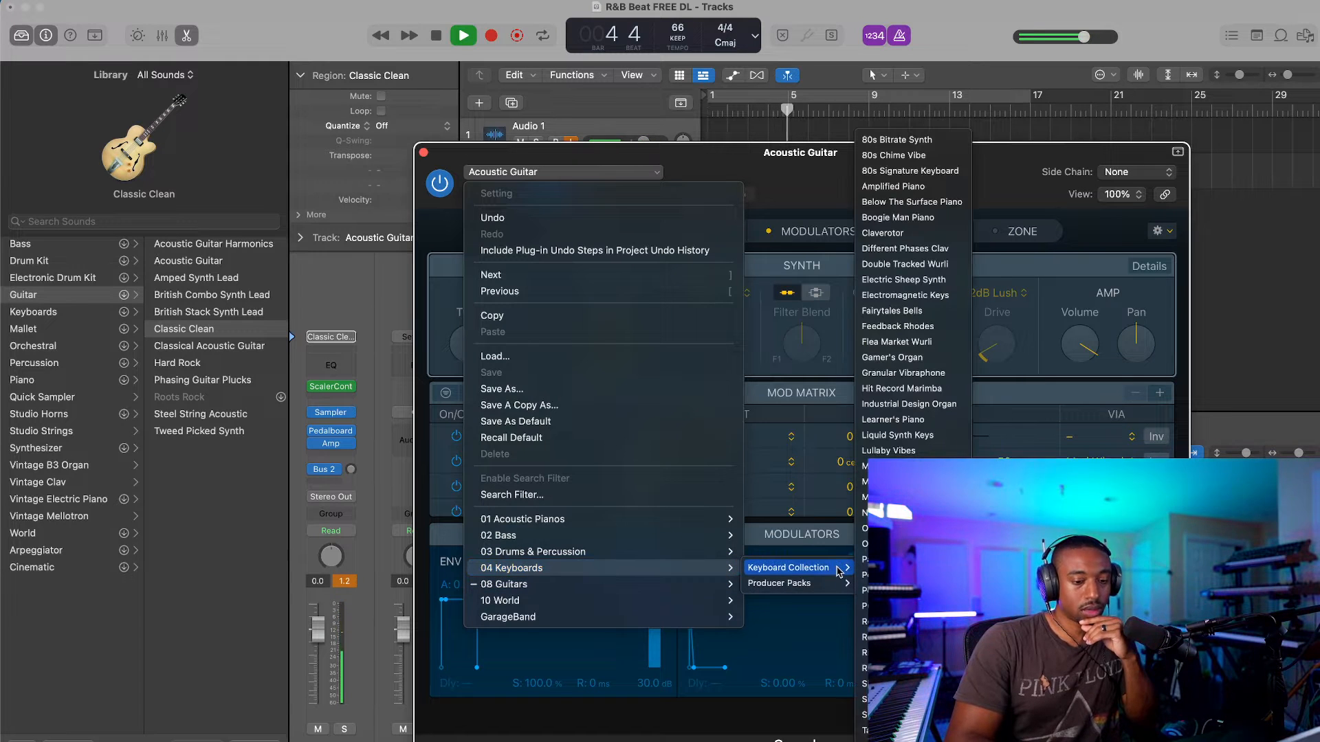
{"action": "left_click", "coordinate": [946, 141]}
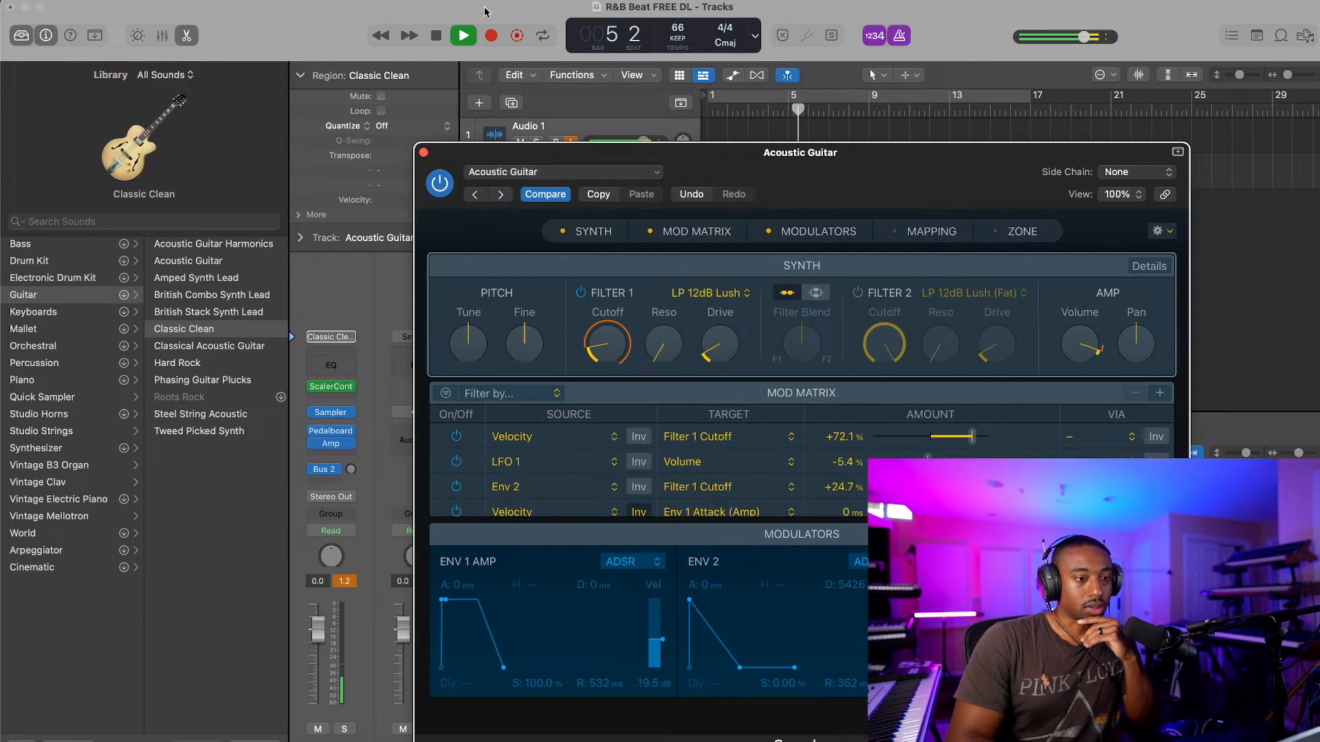
{"action": "left_click", "coordinate": [438, 36]}
{"action": "left_click", "coordinate": [439, 35]}
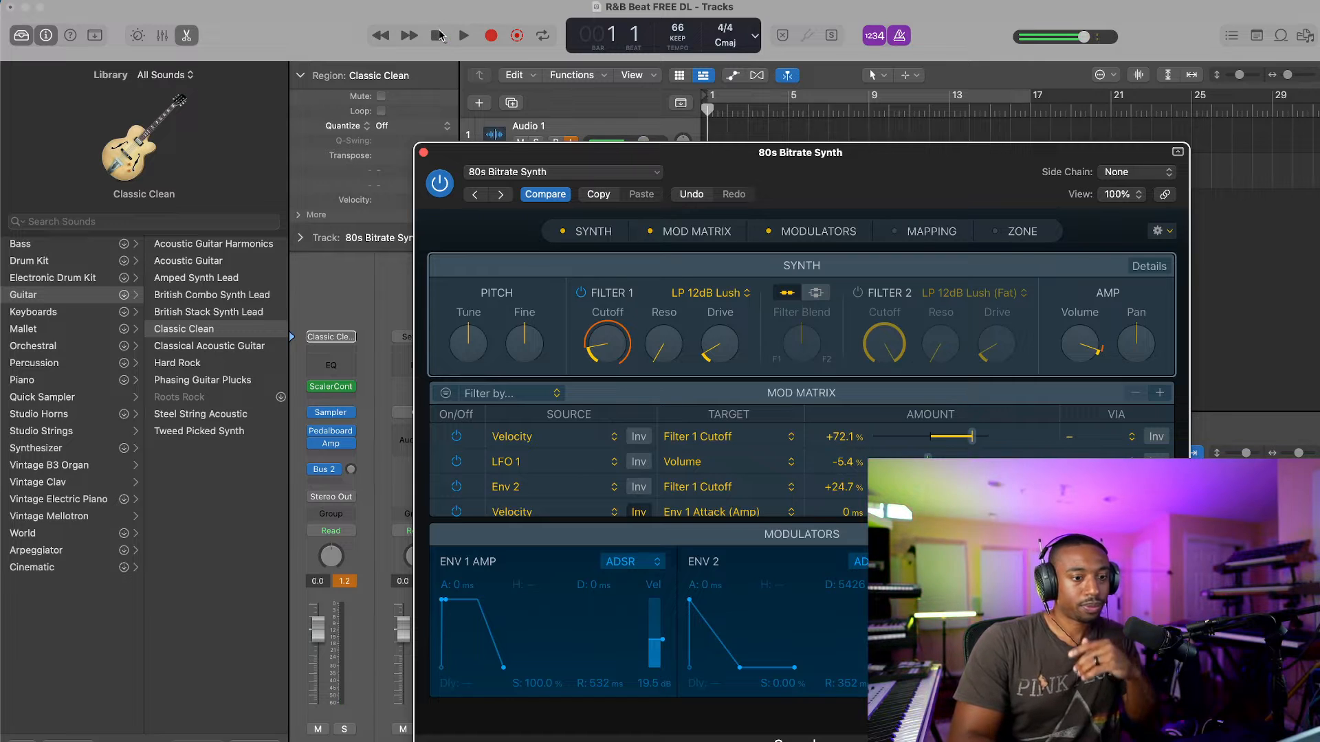
Step: Close the Sampler window and loop playback over bars 1 to 5 by enabling and shortening the cycle range
{"action": "left_click", "coordinate": [905, 97]}
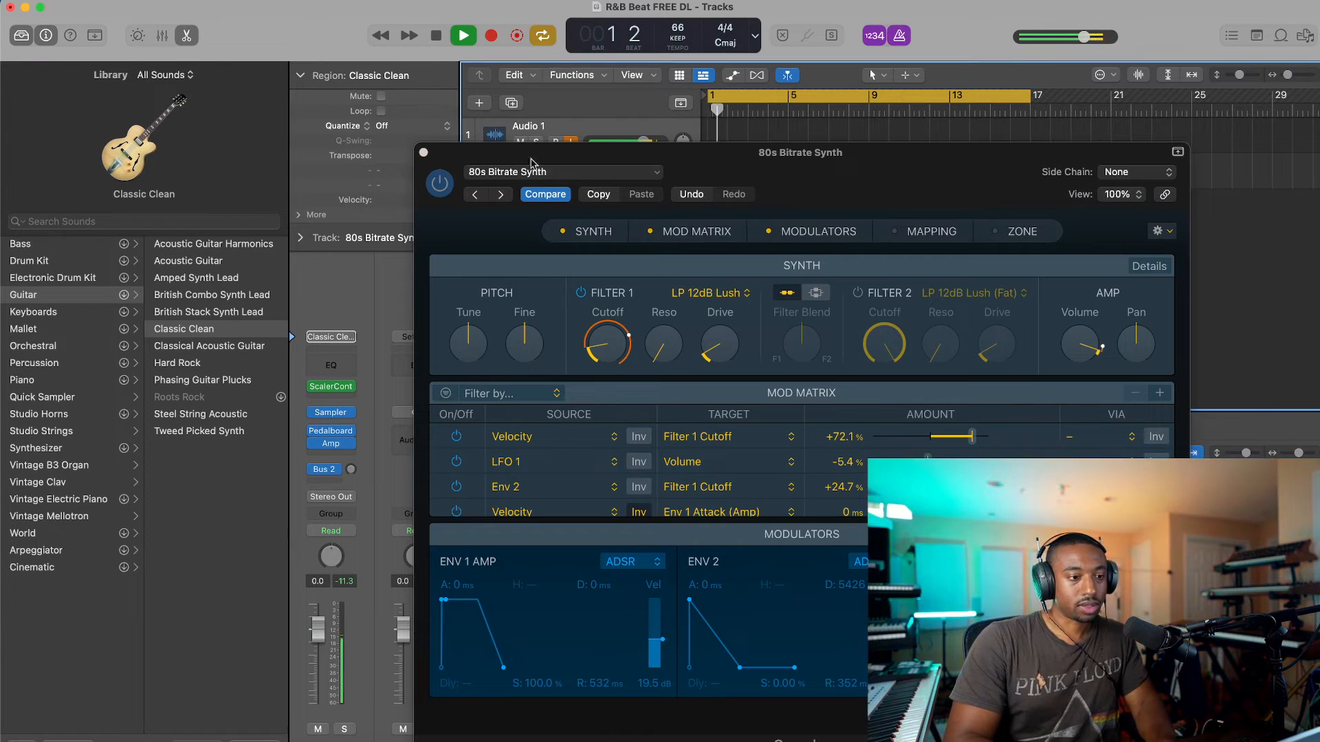
{"action": "left_click", "coordinate": [423, 155]}
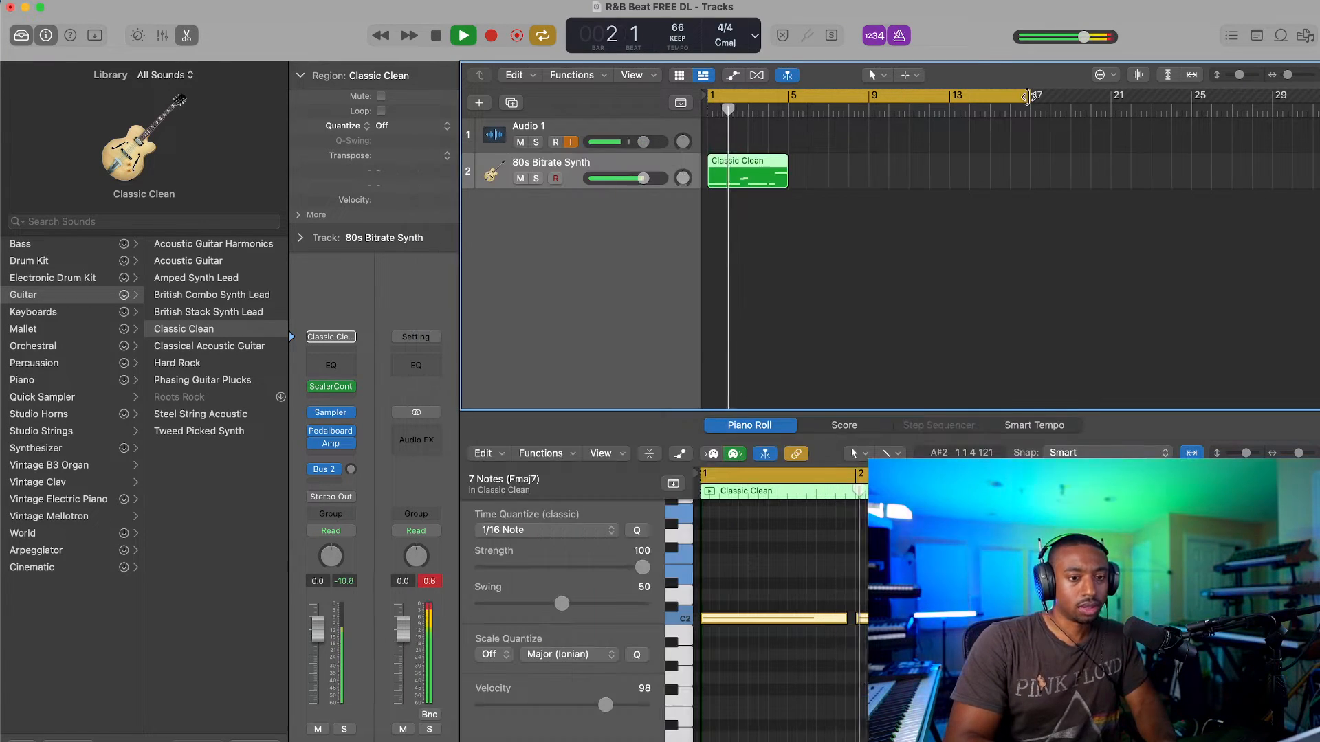
{"action": "left_click_drag", "start_coordinate": [1030, 96], "coordinate": [789, 108]}
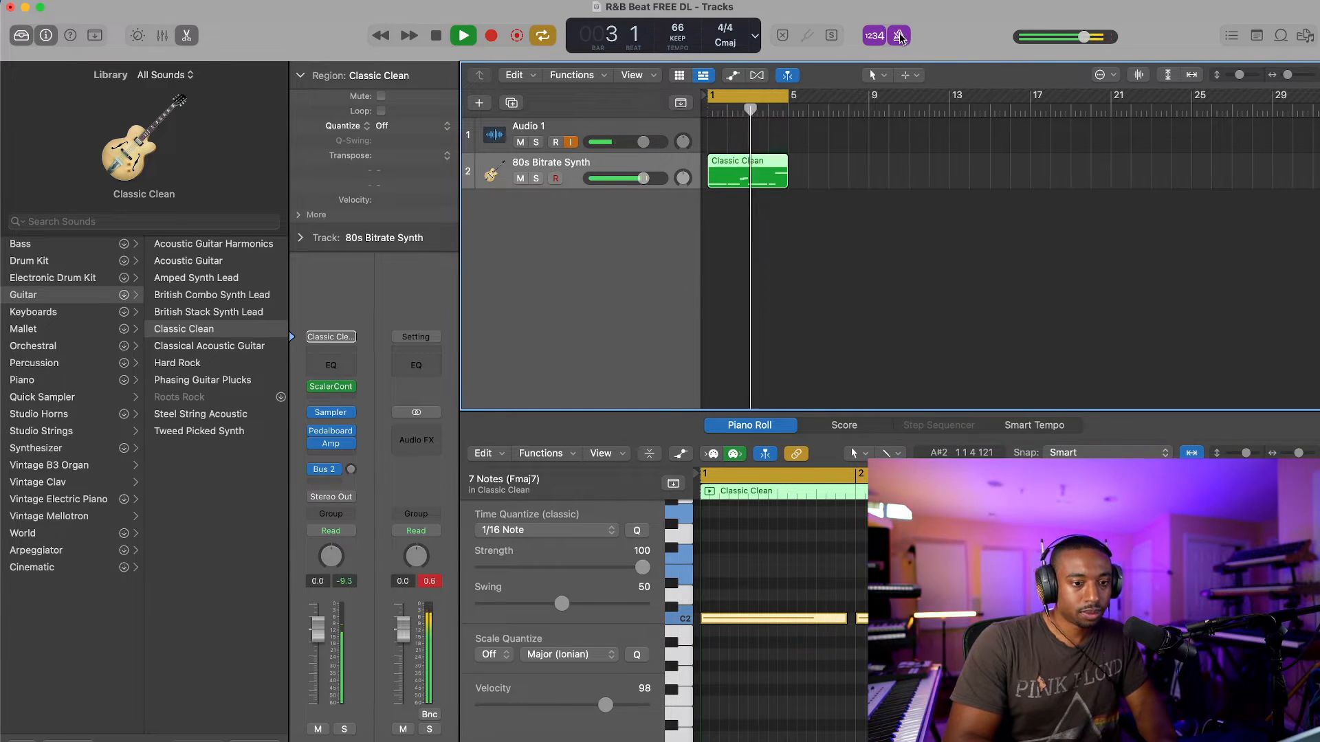
Step: Duplicate the four-bar region to bar 5 and extend the cycle range to bar 9
{"action": "left_click_drag", "start_coordinate": [788, 162], "coordinate": [868, 162]}
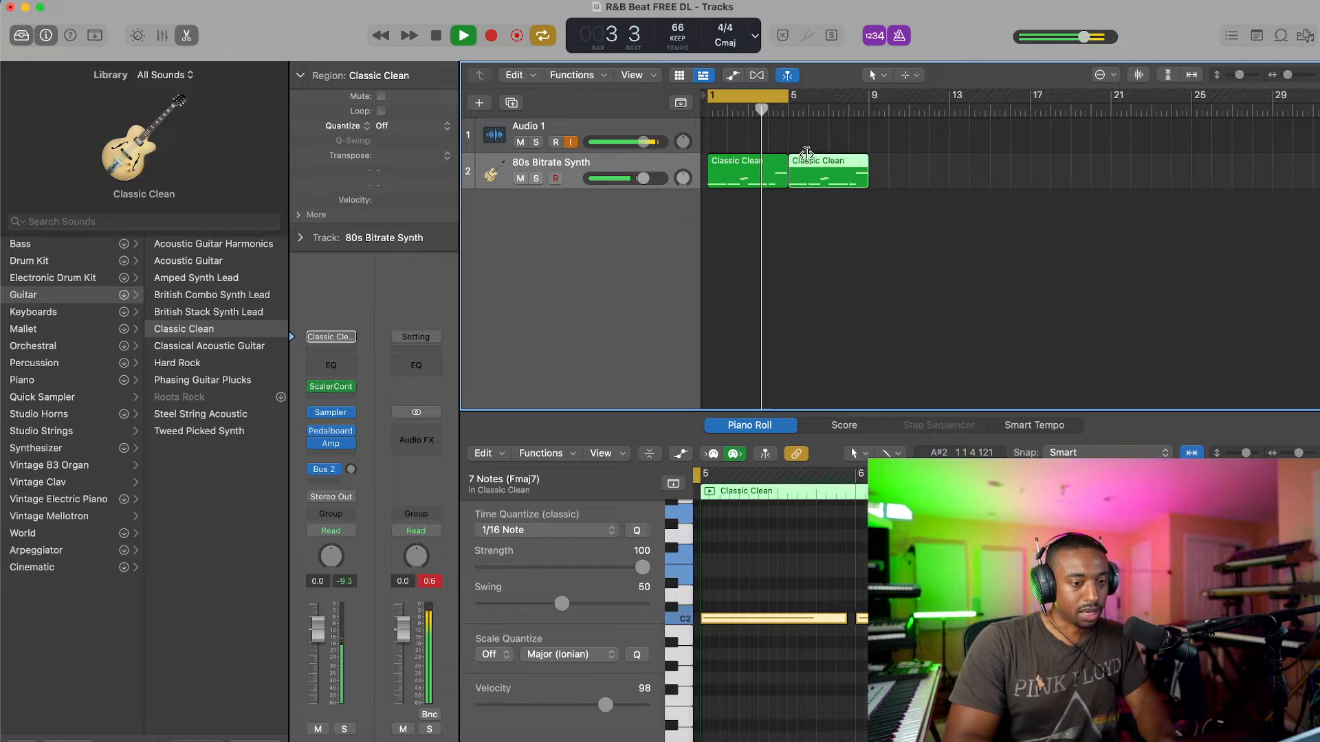
{"action": "left_click_drag", "start_coordinate": [788, 97], "coordinate": [868, 97]}
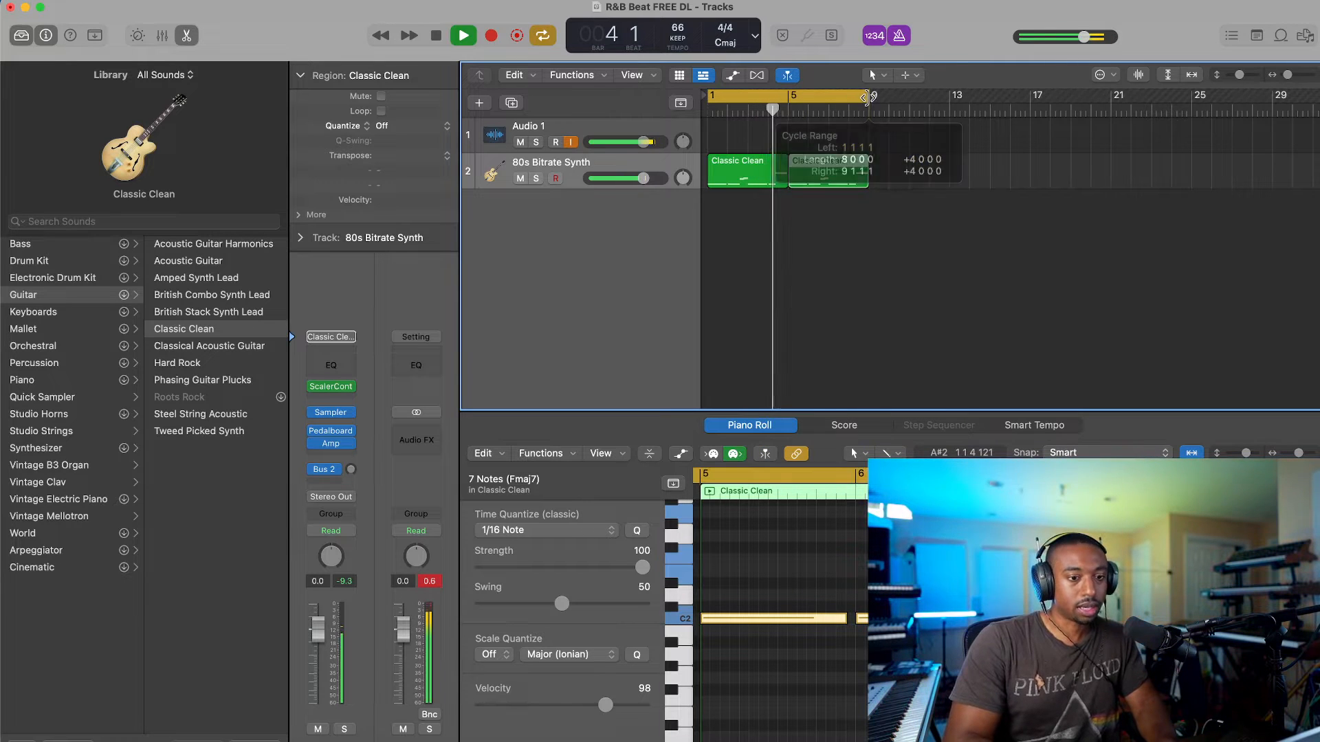
Step: Add a new software instrument track below the 80s Bitrate Synth track and open the Loop Browser
{"action": "right_click", "coordinate": [553, 221]}
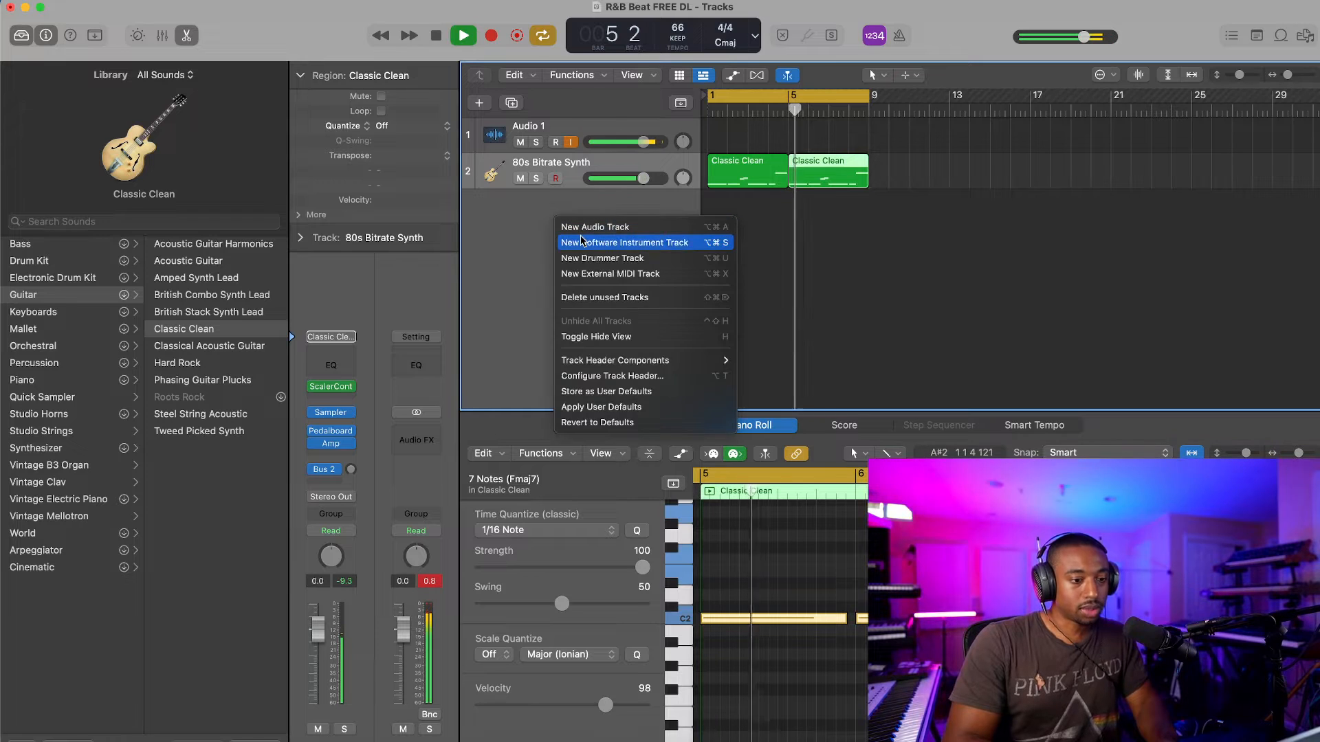
{"action": "left_click", "coordinate": [583, 242]}
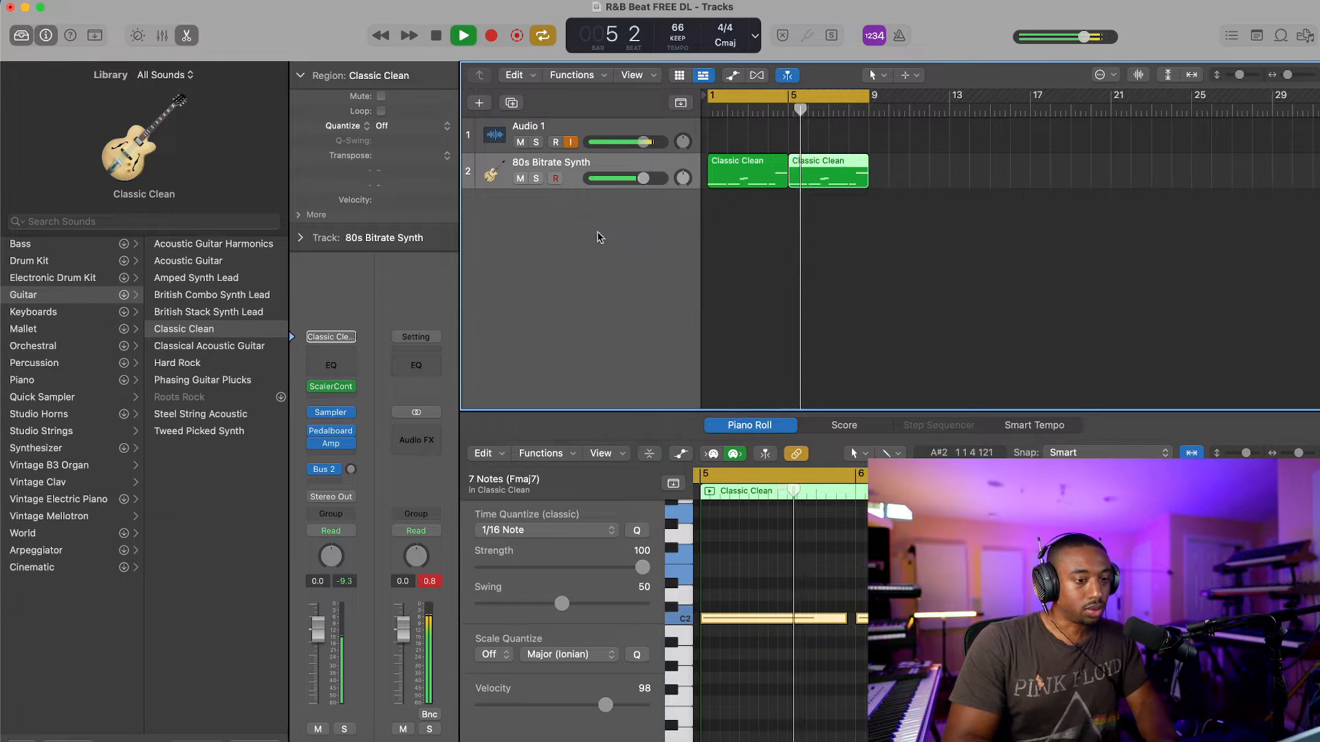
{"action": "left_click", "coordinate": [1280, 35]}
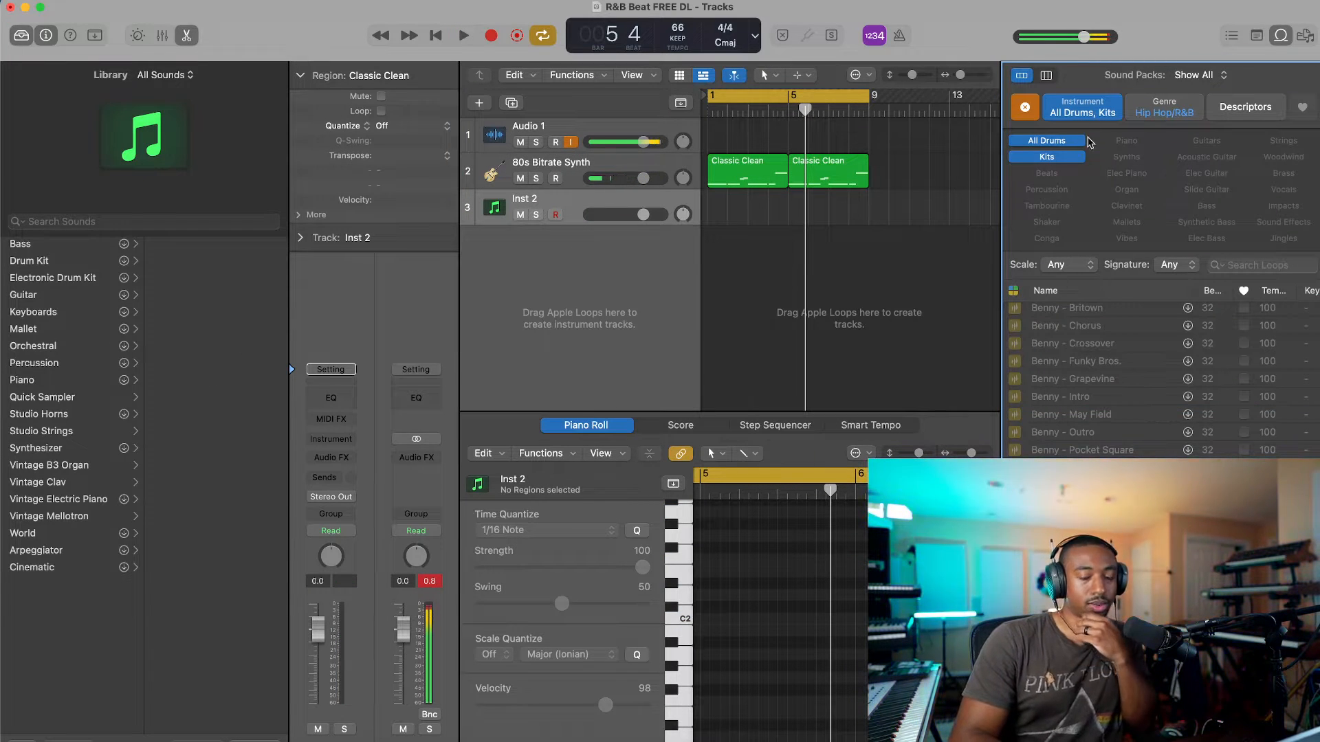
Step: Review the loop filters for All Drums and Kits and for the Hip Hop/R&B genre, and briefly play the progression
{"action": "left_click", "coordinate": [1077, 106]}
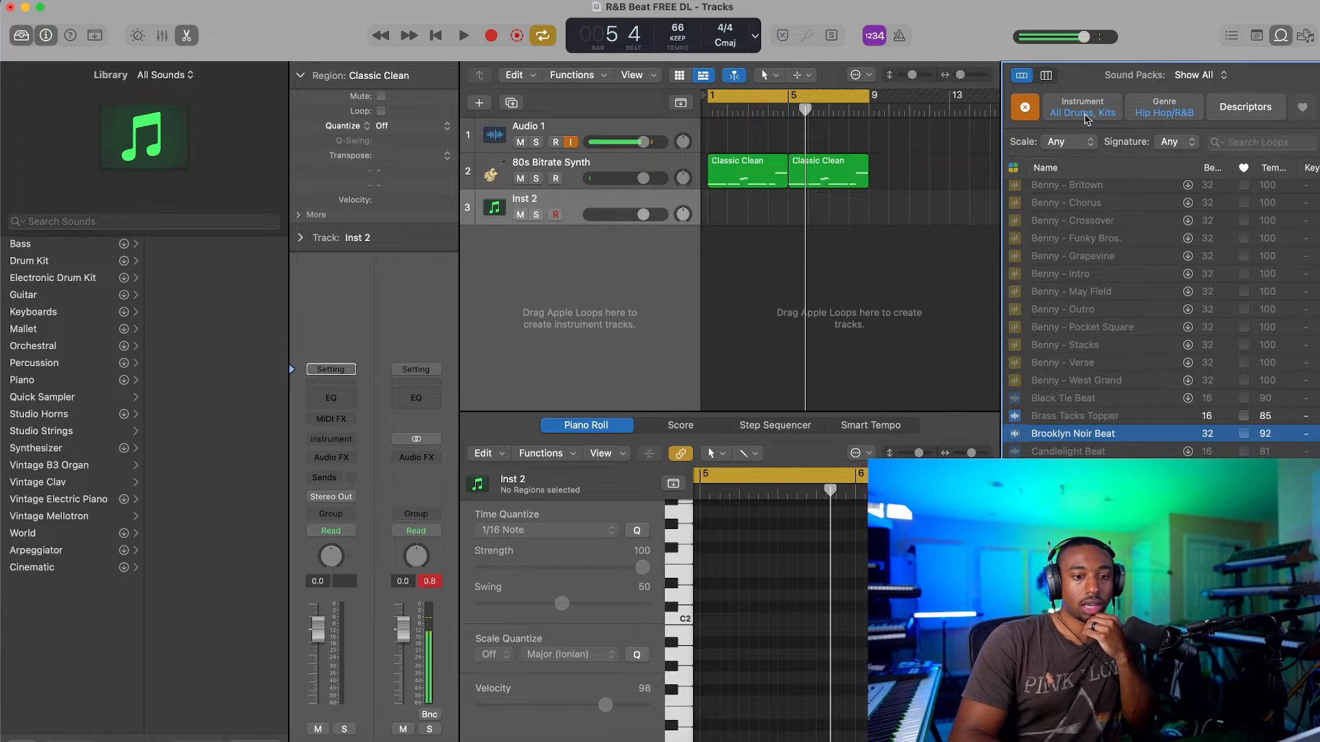
{"action": "left_click", "coordinate": [1087, 111]}
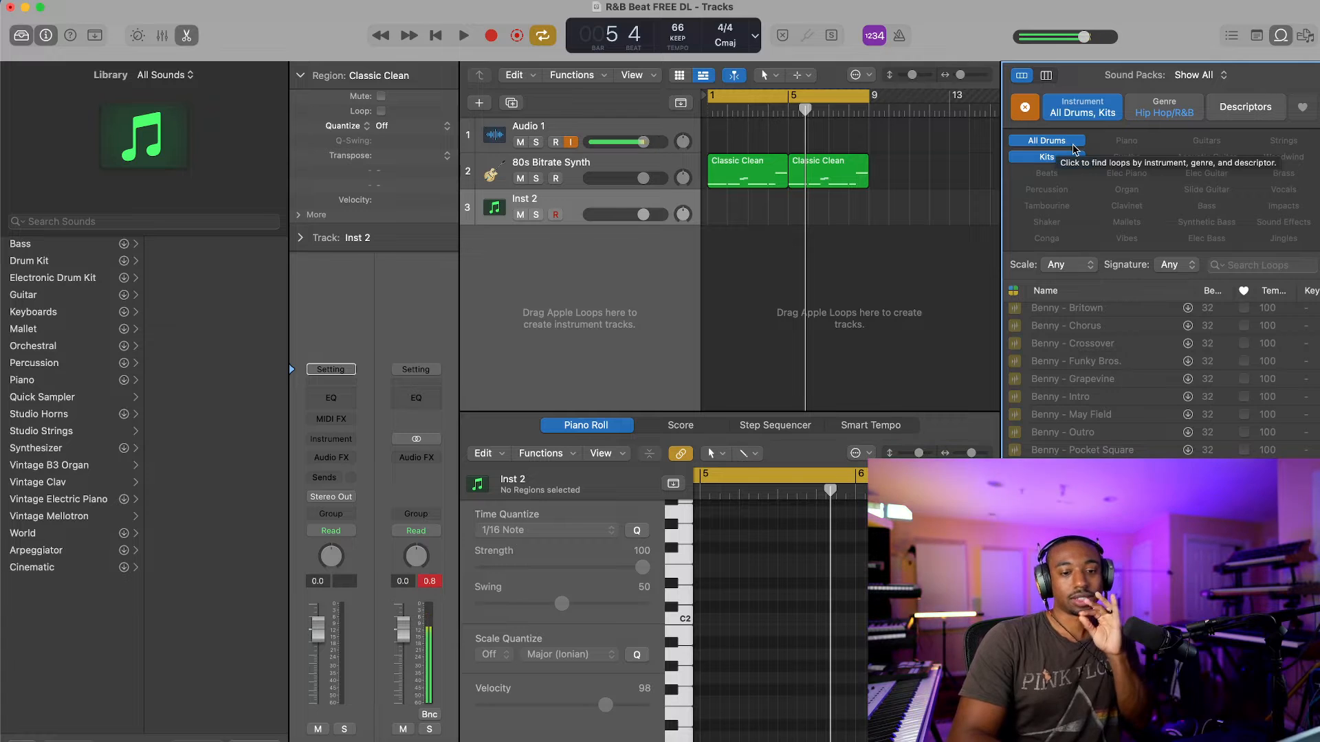
{"action": "left_click", "coordinate": [1165, 105]}
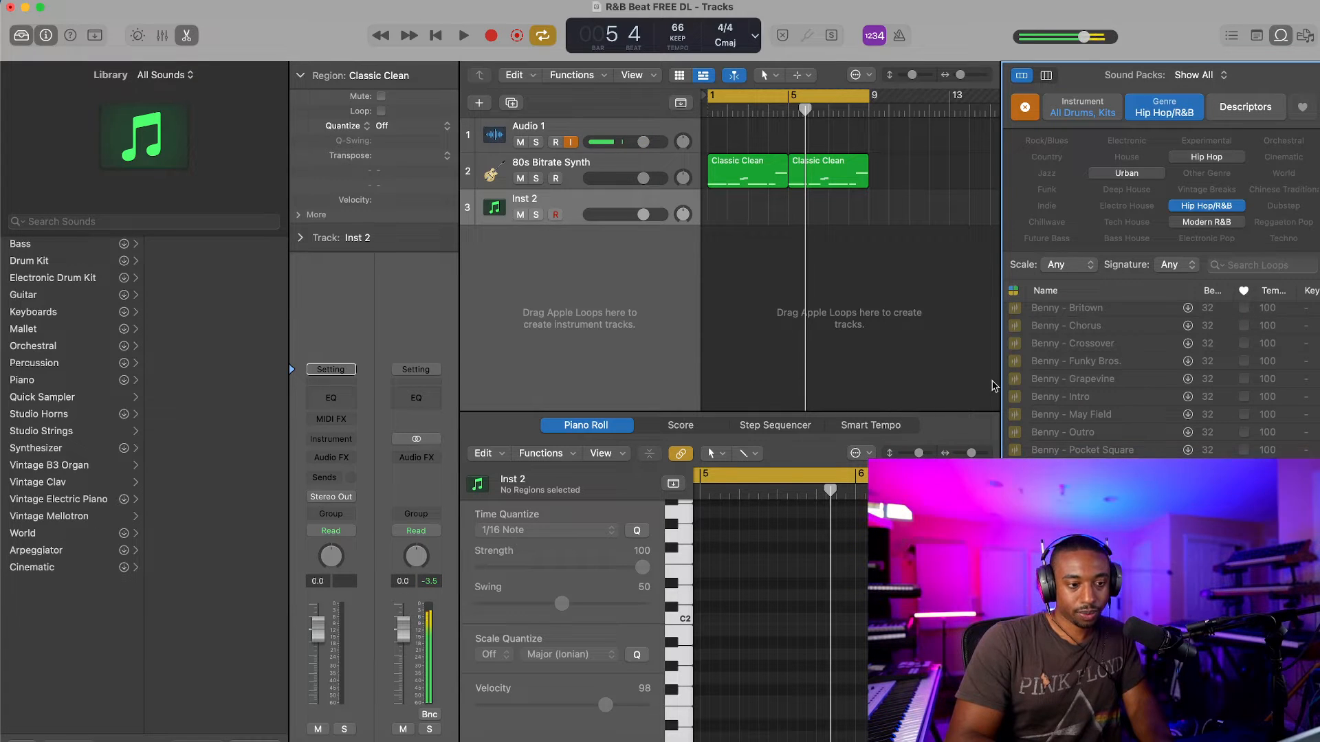
{"action": "key", "text": "space"}
{"action": "key", "text": "space"}
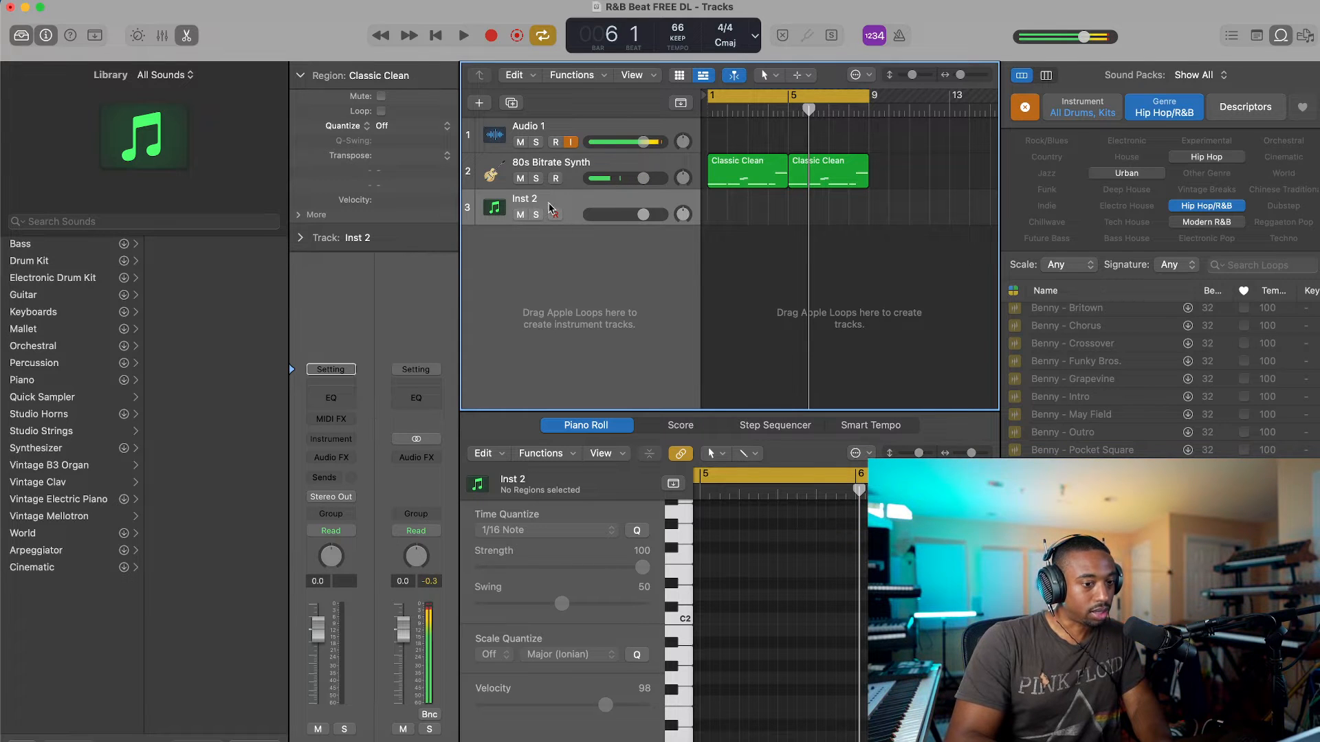
Step: Insert Quick Sampler (Single Sample) as the instrument on the Inst 2 track
{"action": "left_click", "coordinate": [333, 440]}
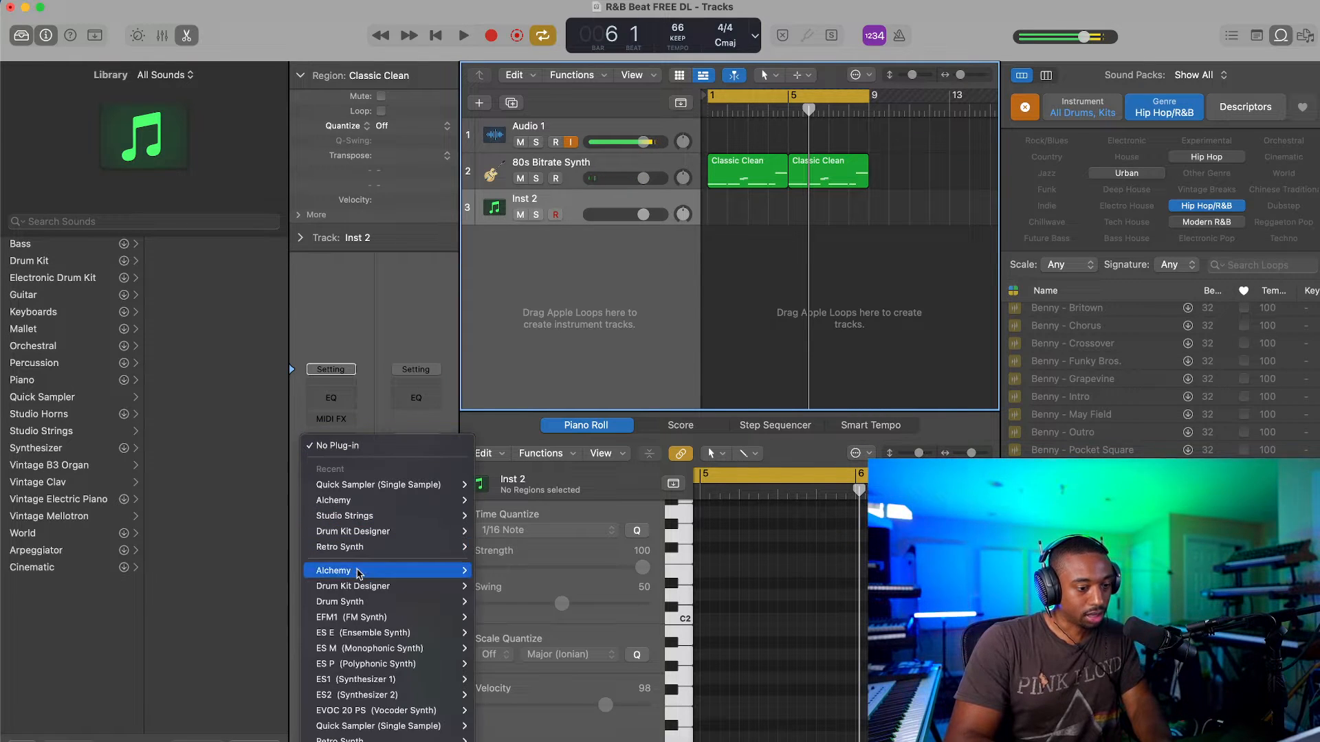
{"action": "mouse_move", "coordinate": [358, 574]}
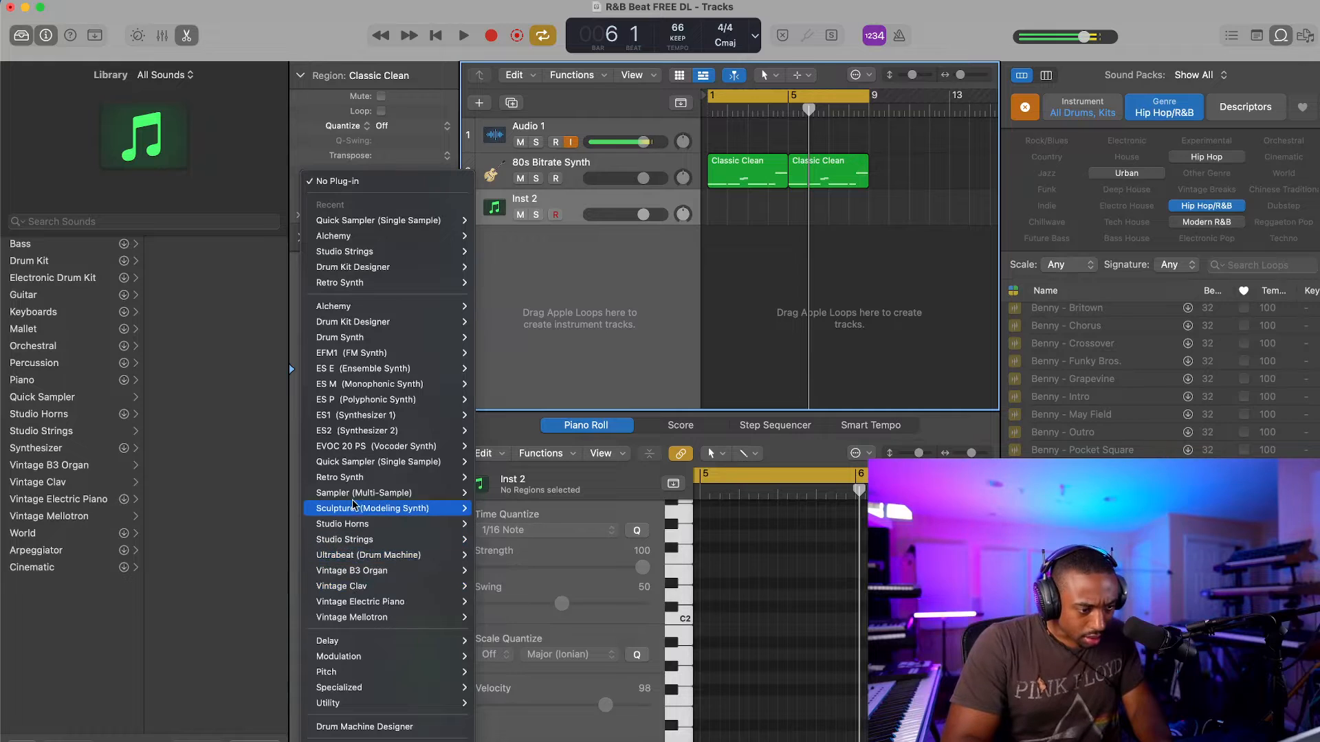
{"action": "mouse_move", "coordinate": [354, 498]}
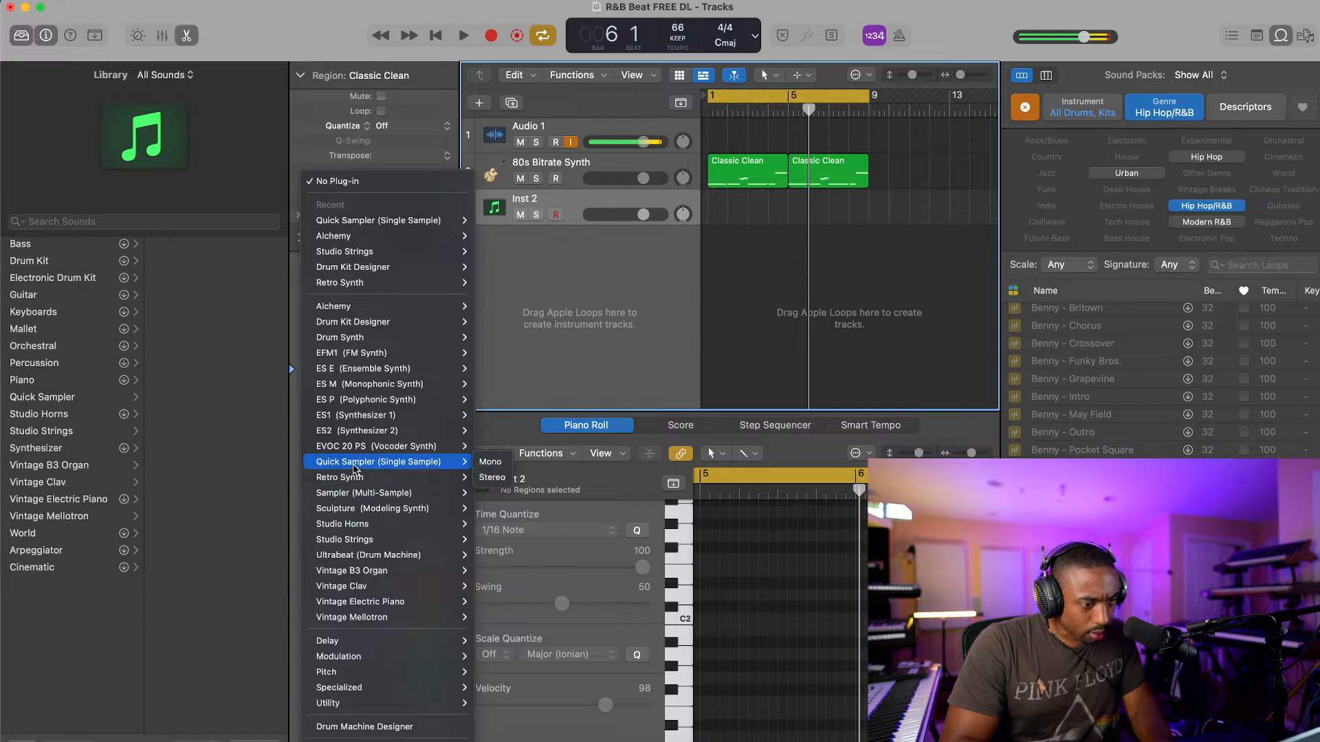
{"action": "left_click", "coordinate": [353, 464]}
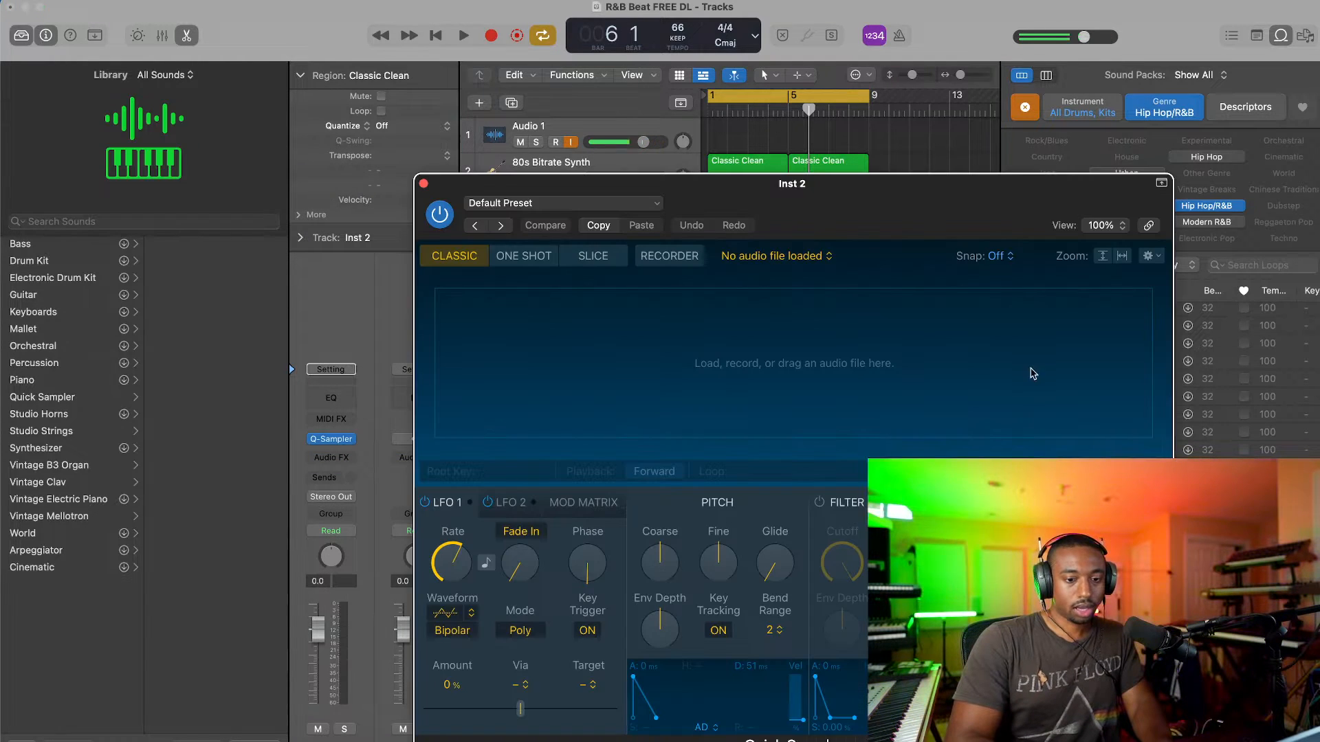
Step: Load the Brooklyn Noir Beat loop into Quick Sampler and switch it to Slice mode
{"action": "left_click_drag", "start_coordinate": [966, 206], "coordinate": [693, 116]}
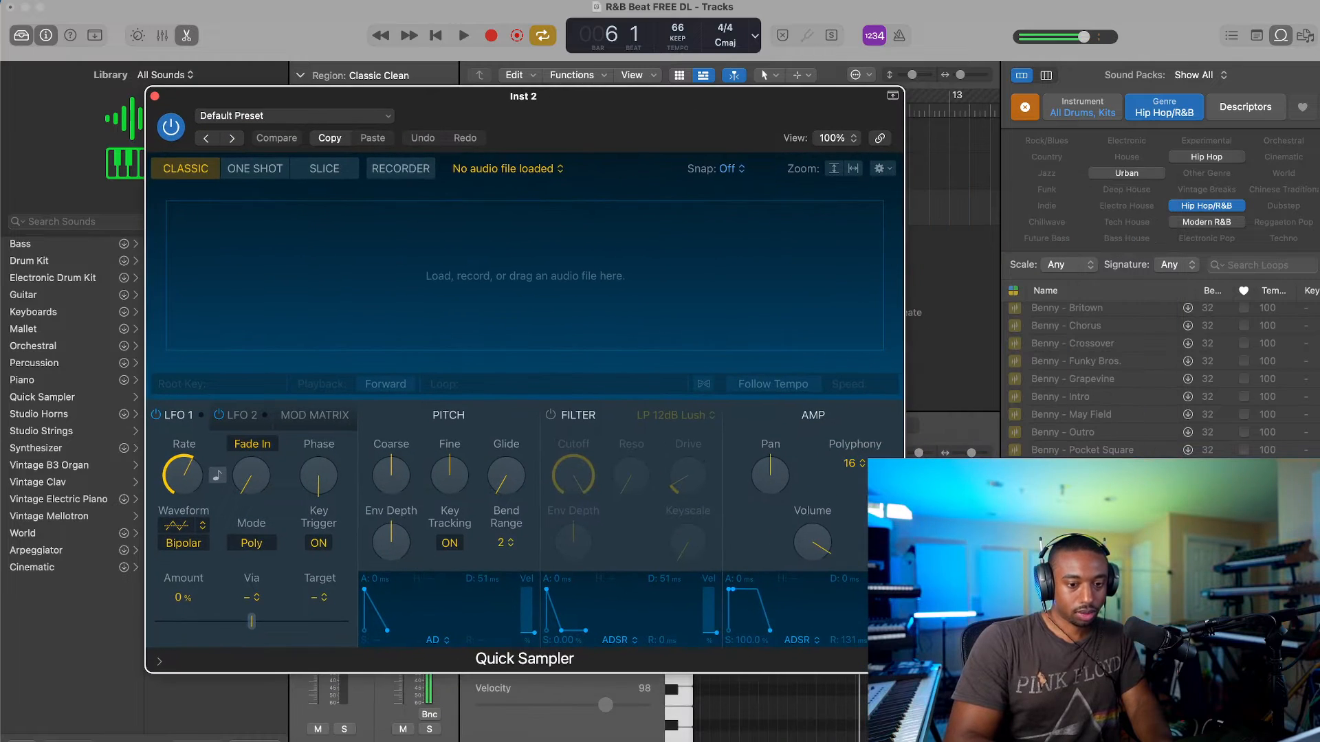
{"action": "left_click_drag", "start_coordinate": [914, 481], "coordinate": [595, 284]}
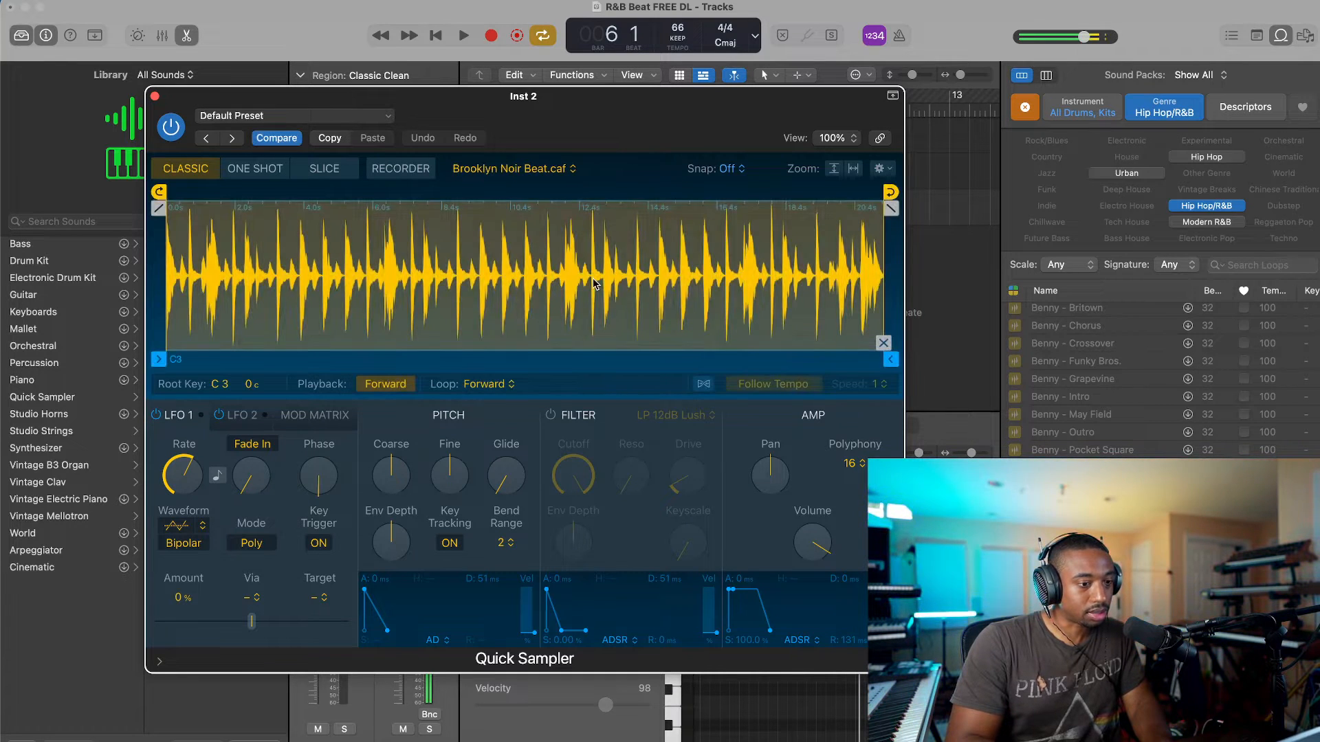
{"action": "left_click", "coordinate": [324, 169]}
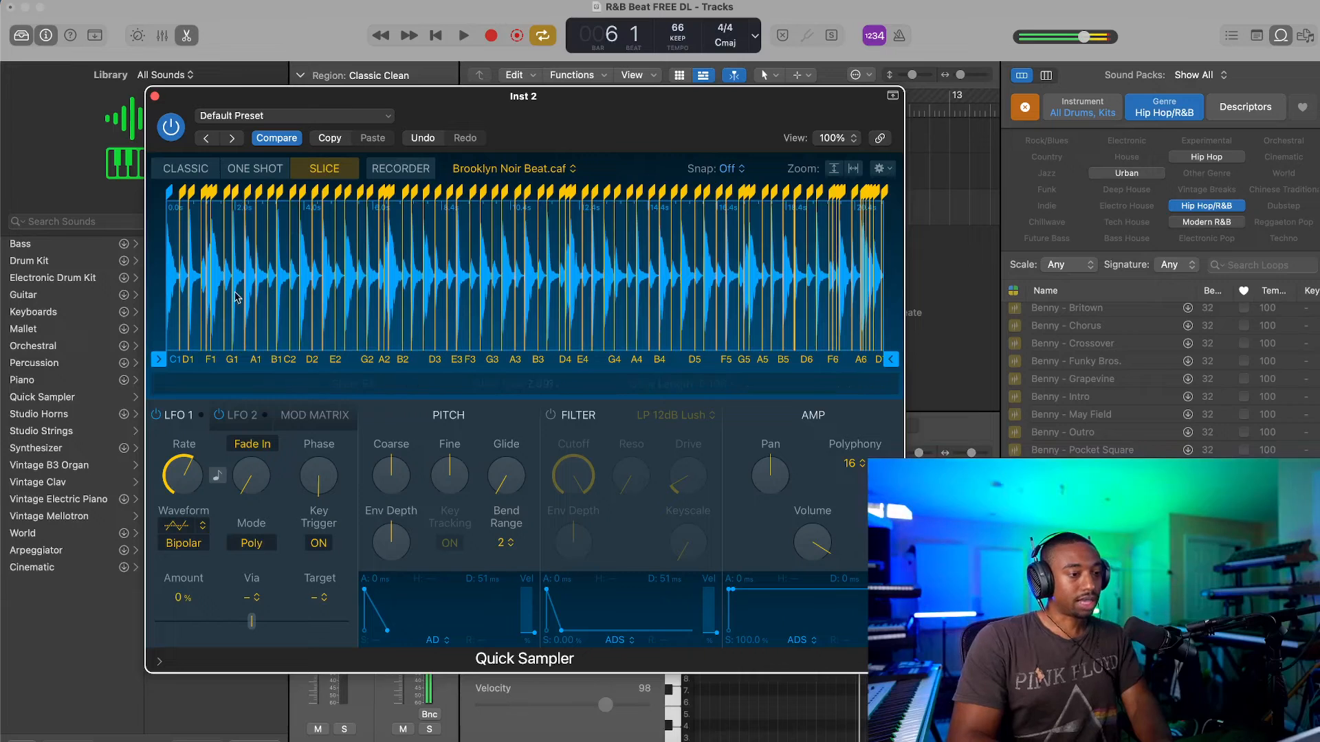
Step: Audition the Brooklyn Noir Beat slices with Musical Typing at octave C2 to find usable drum hits, and close the Quick Sampler window
{"action": "key", "text": "super+k"}
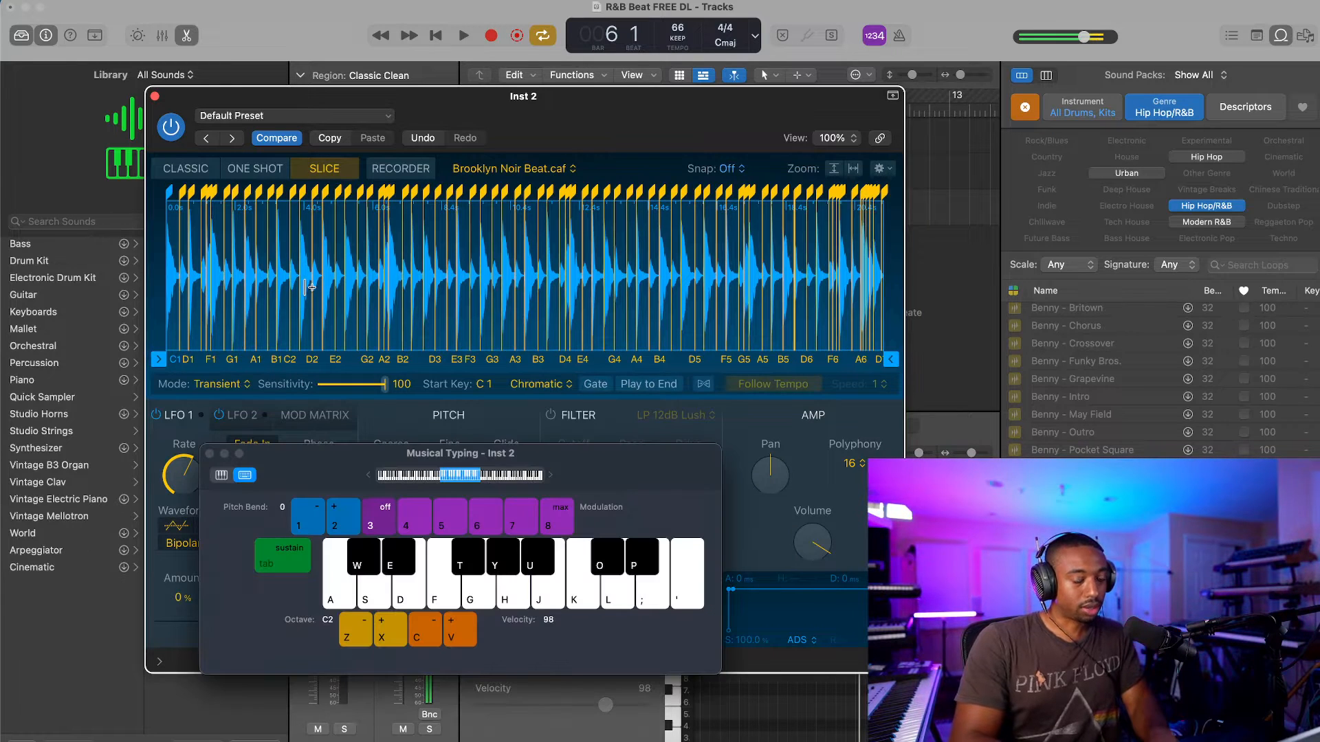
{"action": "key", "text": "a"}
{"action": "key", "text": "s"}
{"action": "key", "text": "d"}
{"action": "key", "text": "f"}
{"action": "key", "text": "g"}
{"action": "key", "text": "f"}
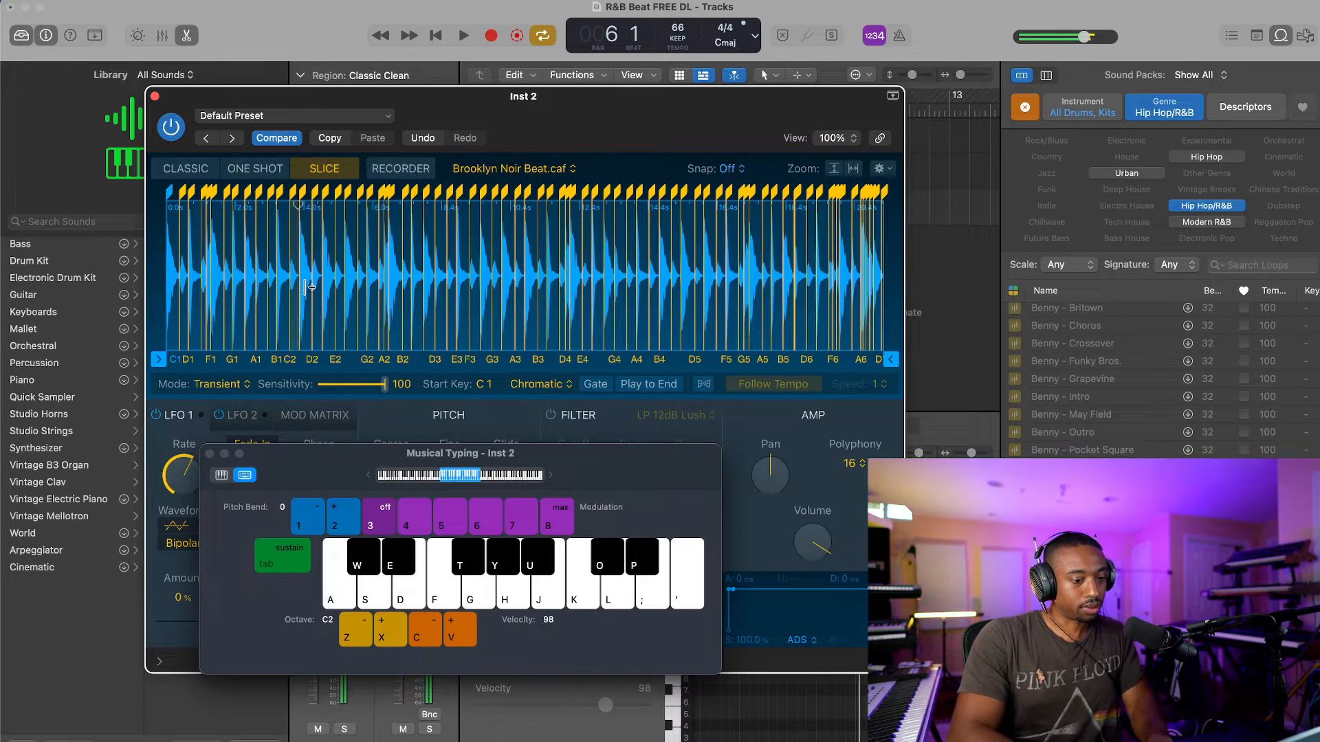
{"action": "key", "text": "a"}
{"action": "key", "text": "f"}
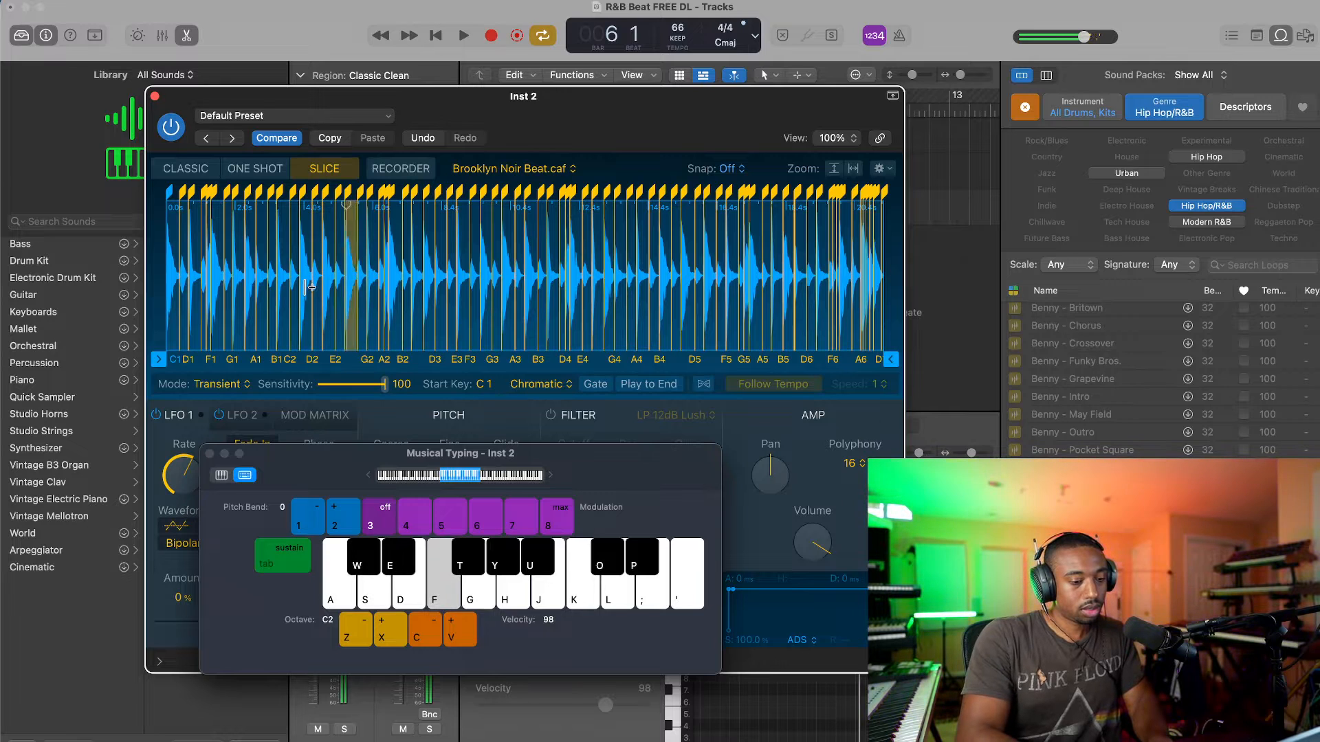
{"action": "key", "text": "f"}
{"action": "key", "text": "g"}
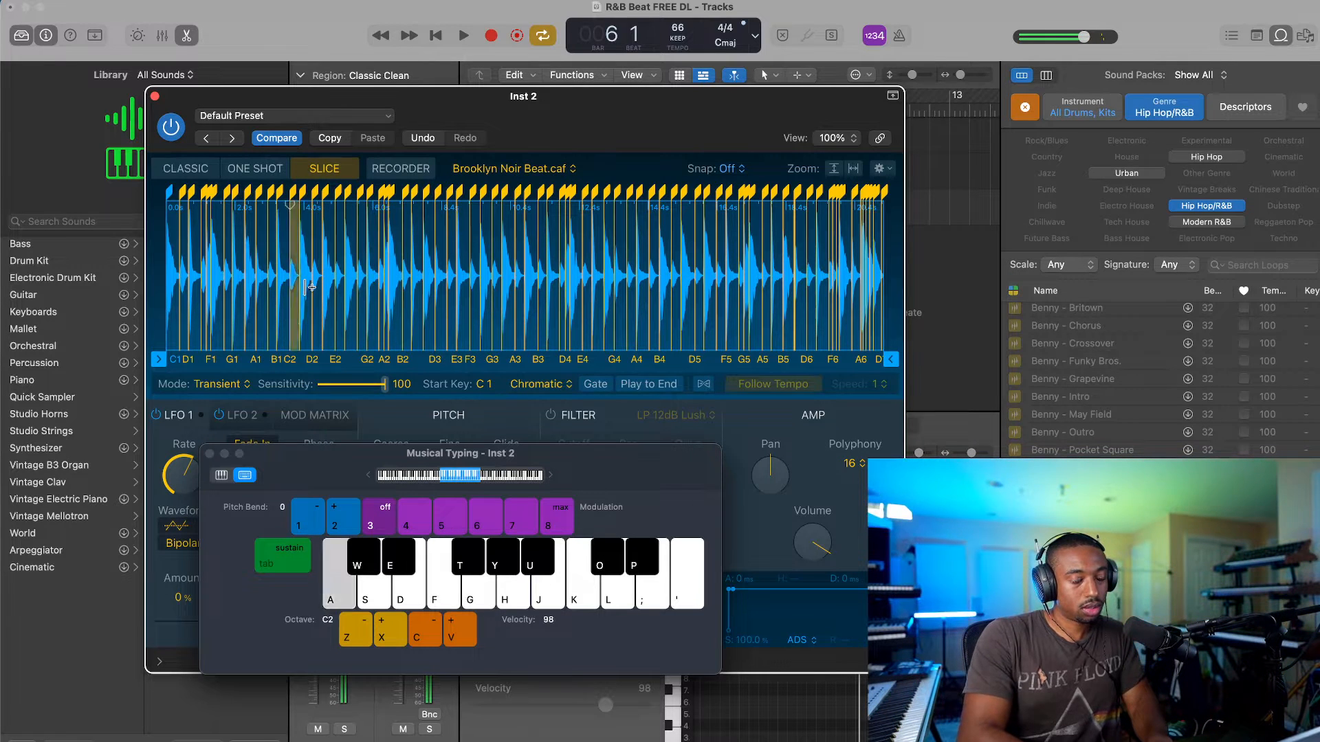
{"action": "key", "text": "f"}
{"action": "key", "text": "g"}
{"action": "key", "text": "f"}
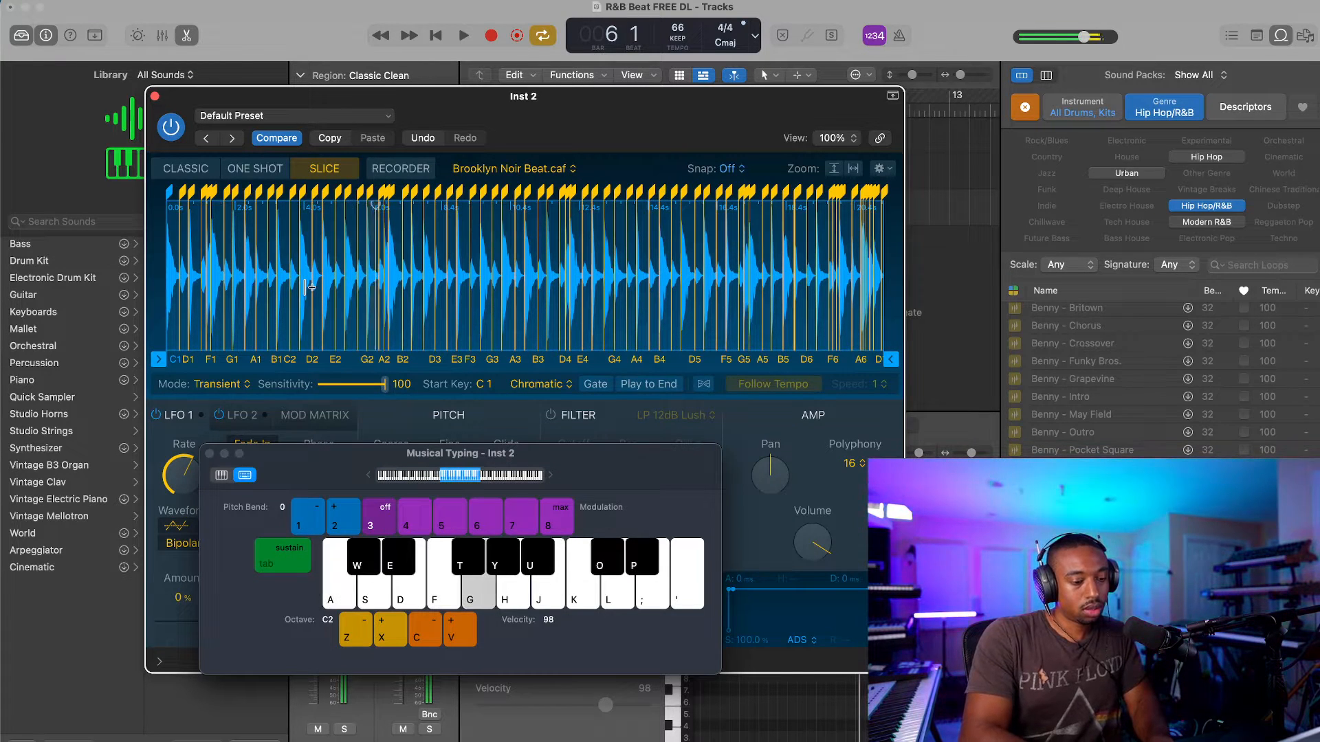
{"action": "key", "text": "f"}
{"action": "key", "text": "g"}
{"action": "key", "text": "f"}
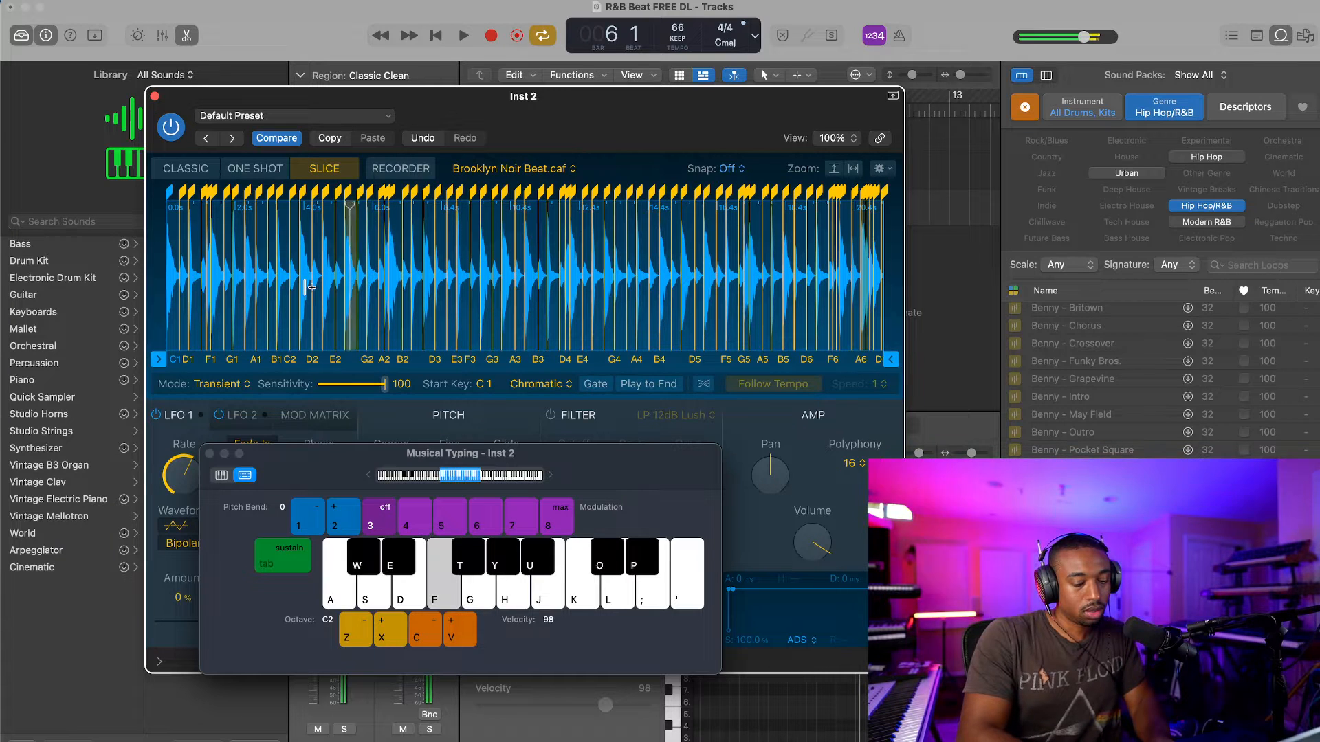
{"action": "key", "text": "y"}
{"action": "key", "text": "j"}
{"action": "key", "text": "k"}
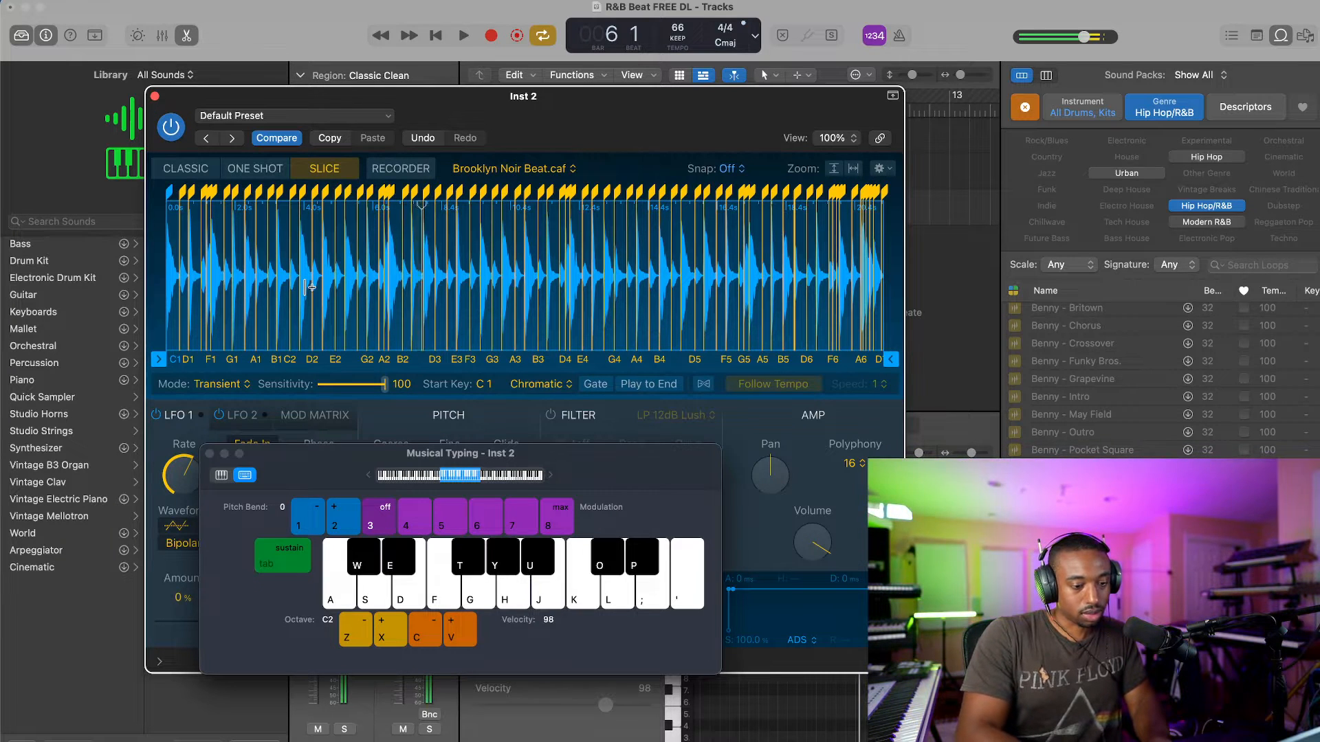
{"action": "key", "text": "f"}
{"action": "key", "text": "g"}
{"action": "key", "text": "k"}
{"action": "key", "text": "super+k"}
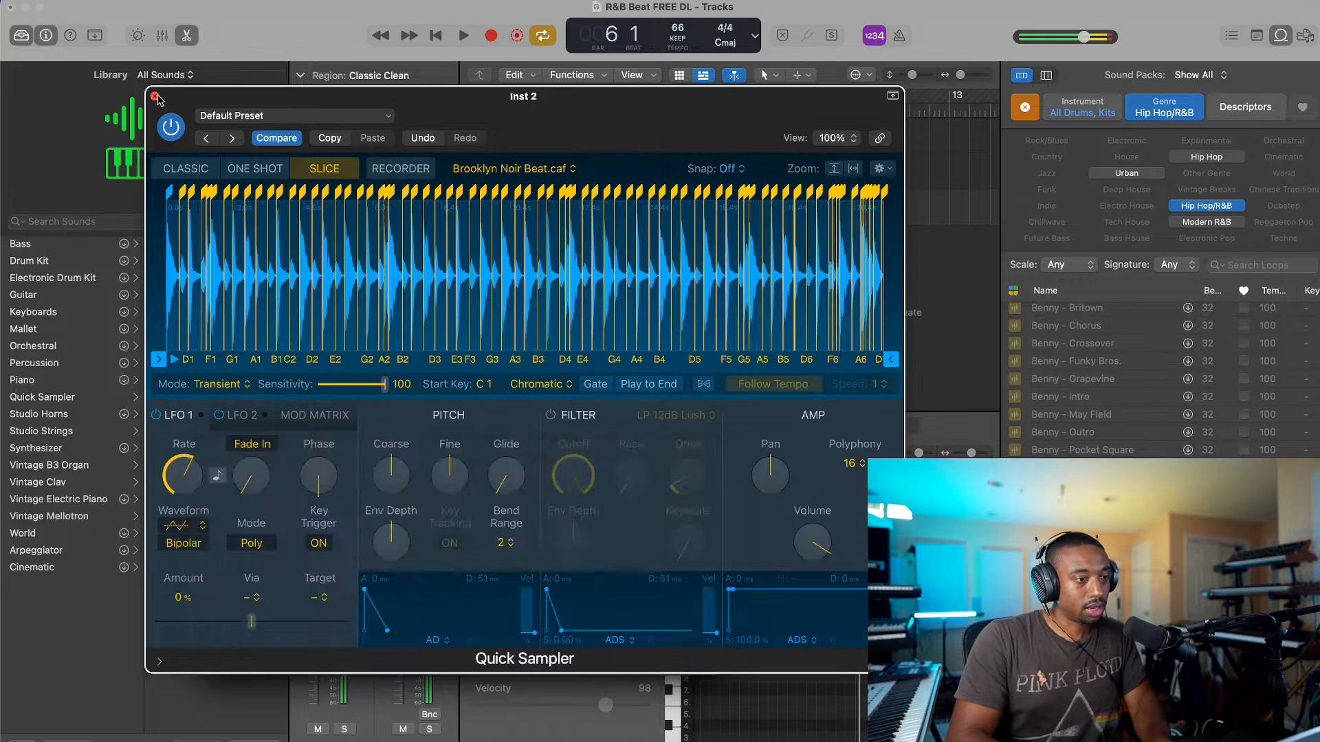
{"action": "left_click", "coordinate": [155, 96]}
Step: Play the progression from bar 1 with the metronome on, rehearse a drum pattern over it with the slices, and stop playback
{"action": "left_click", "coordinate": [439, 35]}
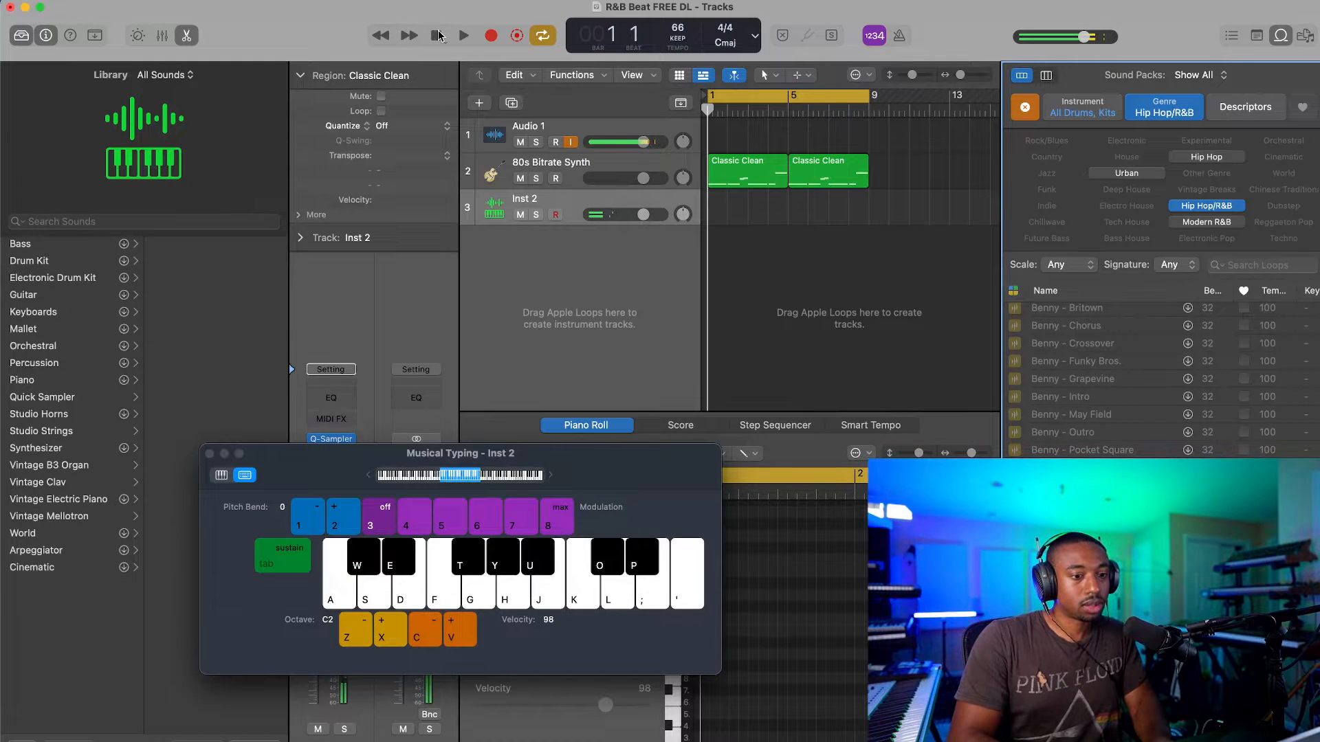
{"action": "key", "text": "space"}
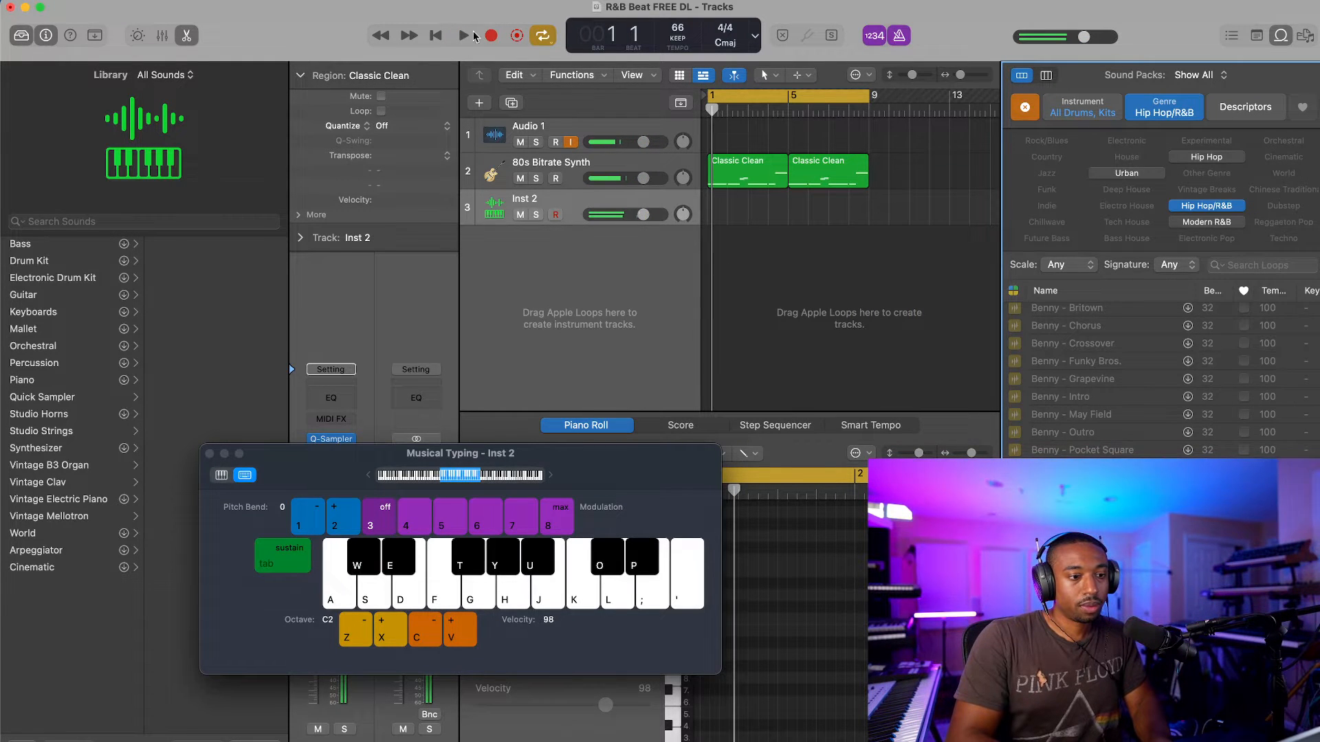
{"action": "left_click", "coordinate": [472, 35]}
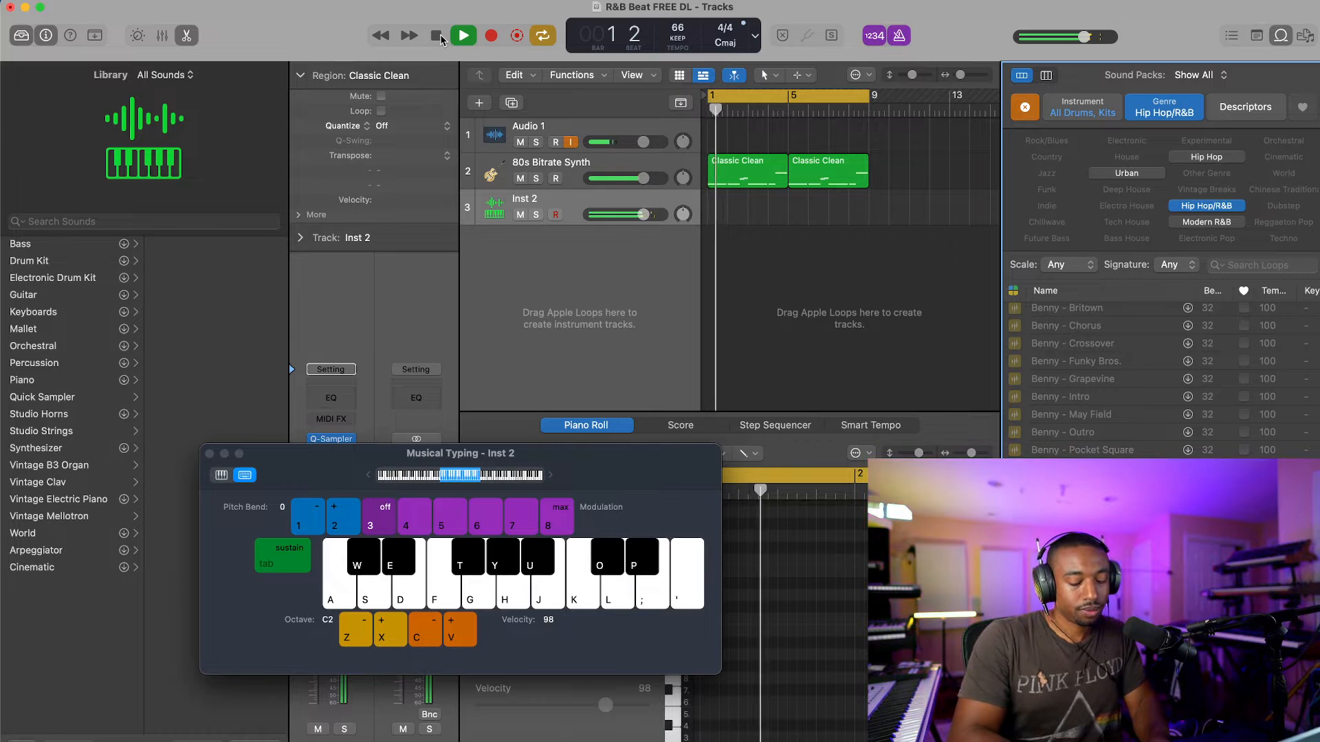
{"action": "key", "text": "f"}
{"action": "key", "text": "g"}
{"action": "key", "text": "k"}
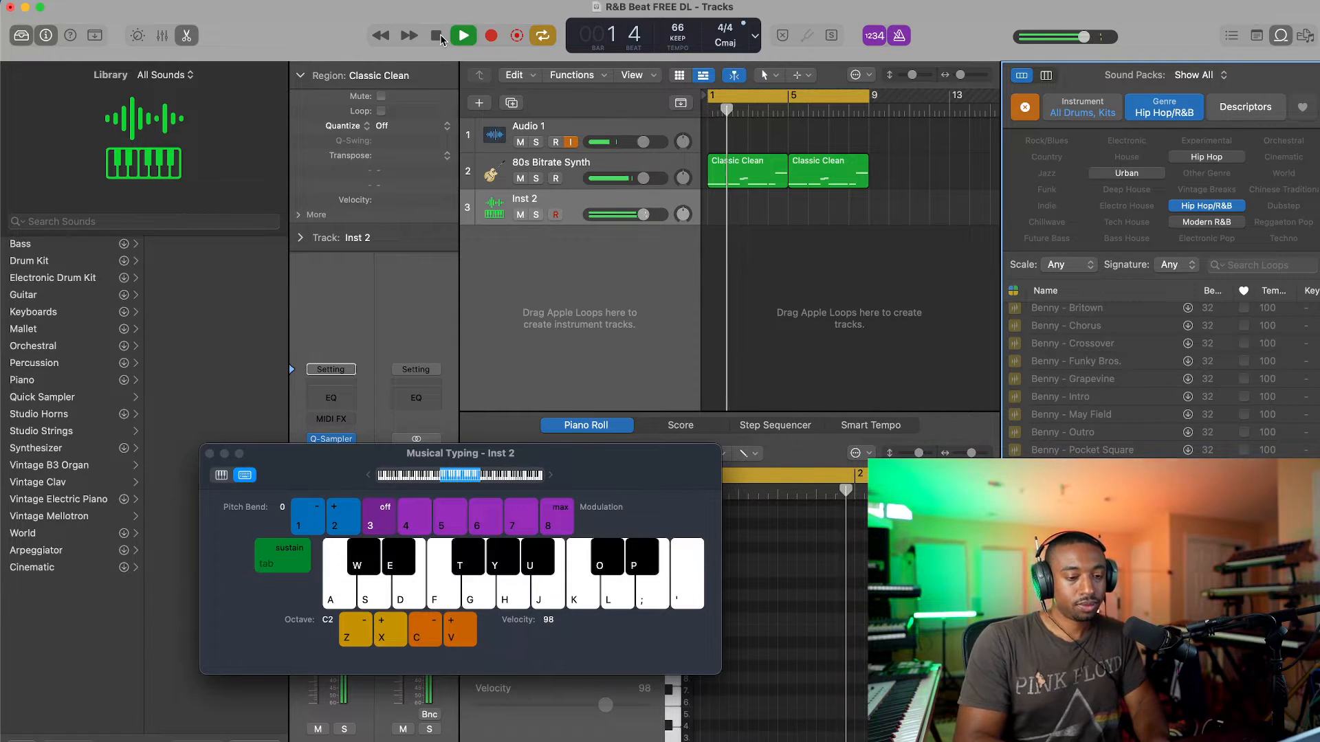
{"action": "key", "text": "f"}
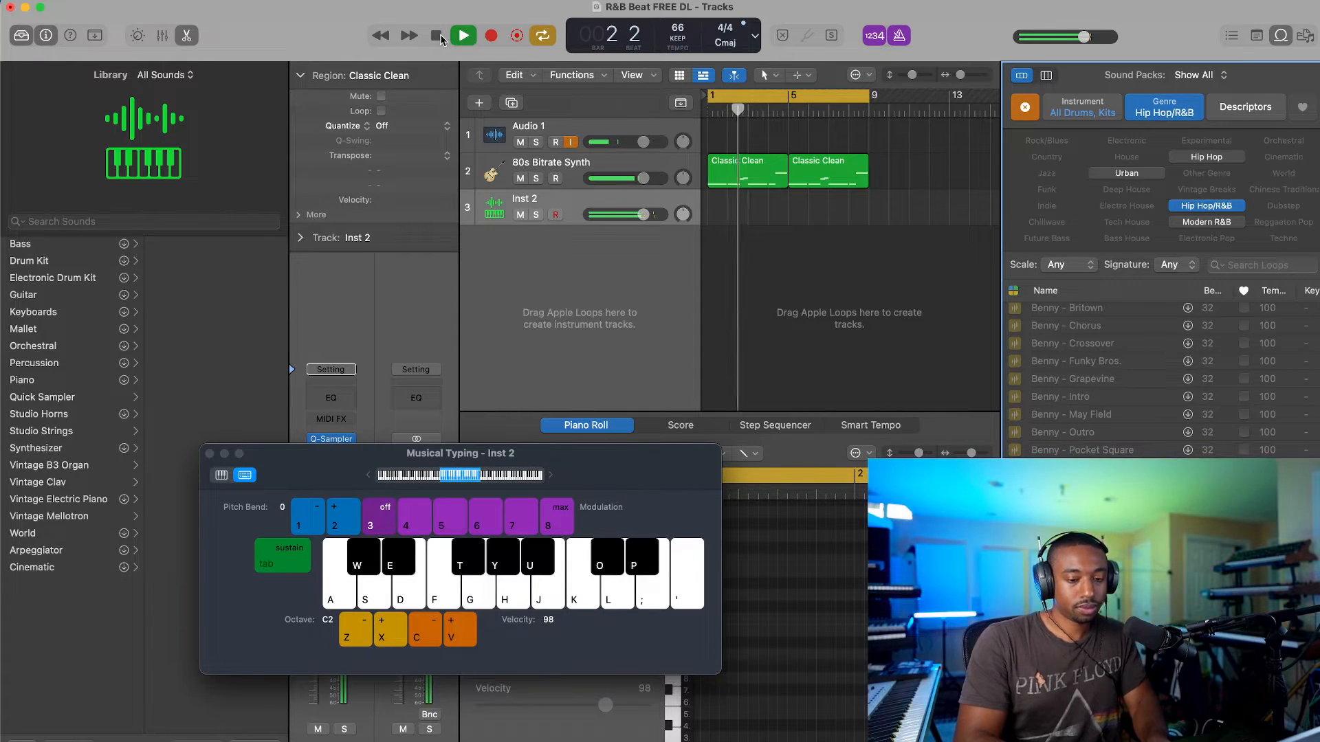
{"action": "key", "text": "f"}
{"action": "key", "text": "f"}
{"action": "key", "text": "f"}
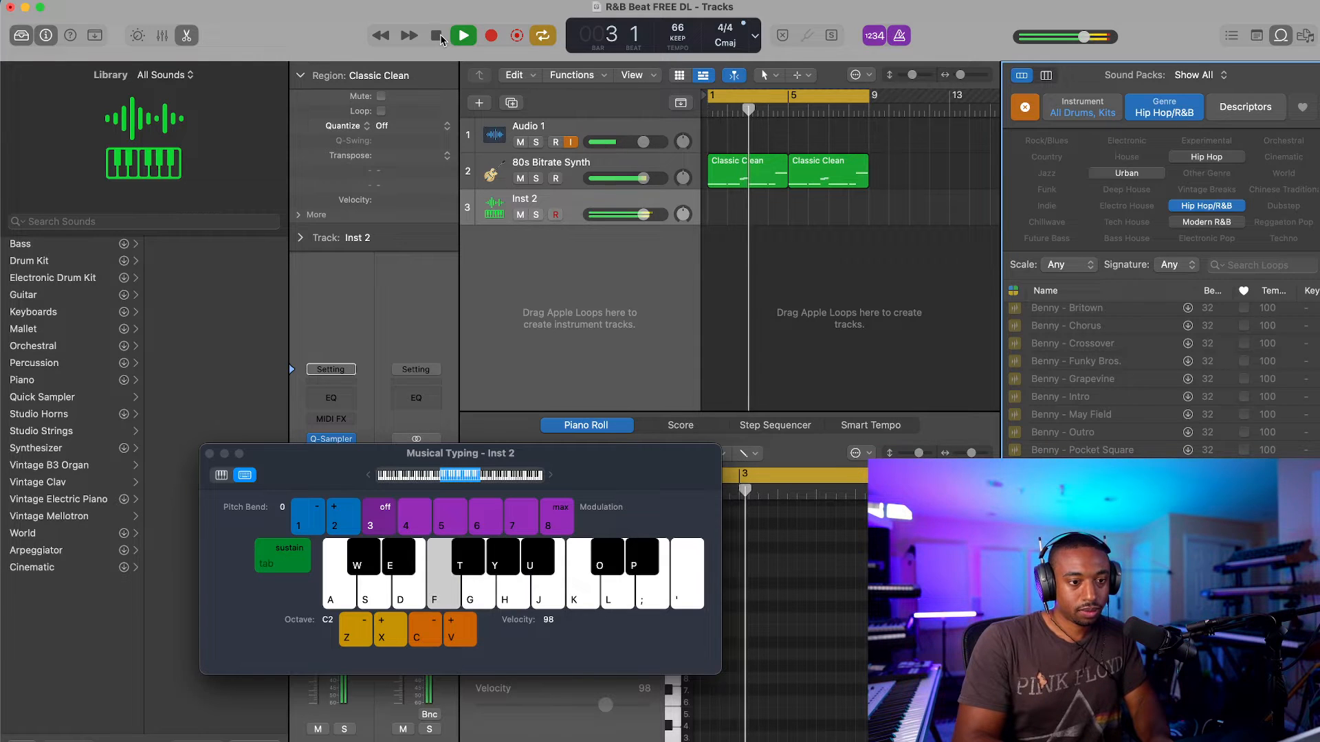
{"action": "key", "text": "f"}
{"action": "key", "text": "k"}
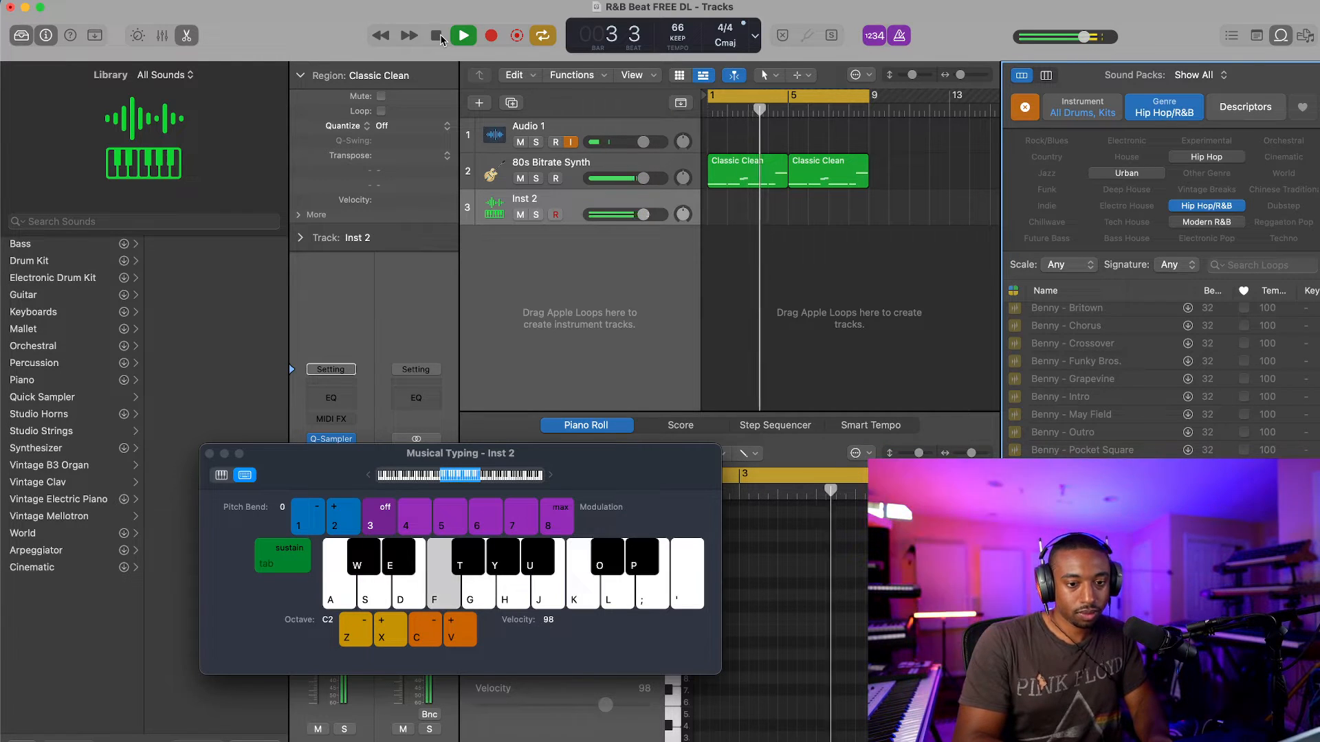
{"action": "key", "text": "f"}
{"action": "key", "text": "k"}
{"action": "key", "text": "f"}
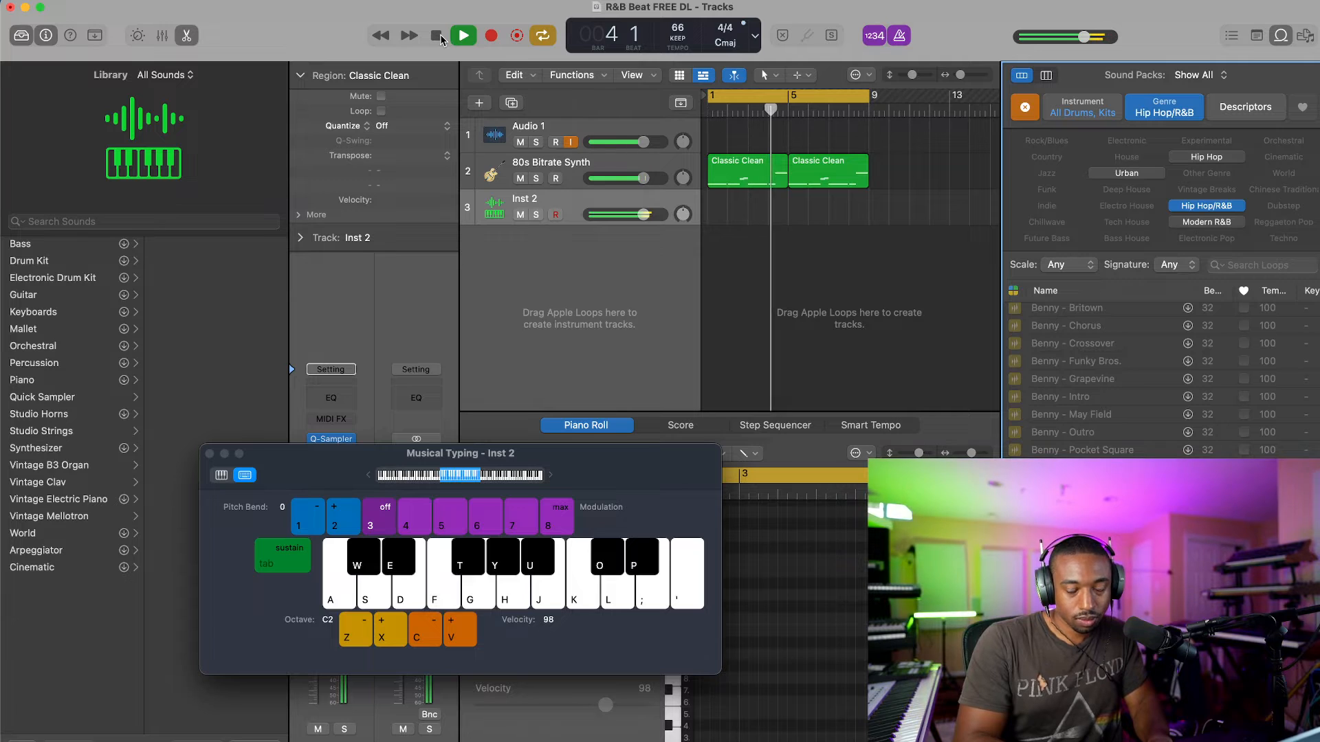
{"action": "key", "text": "f"}
{"action": "key", "text": "k"}
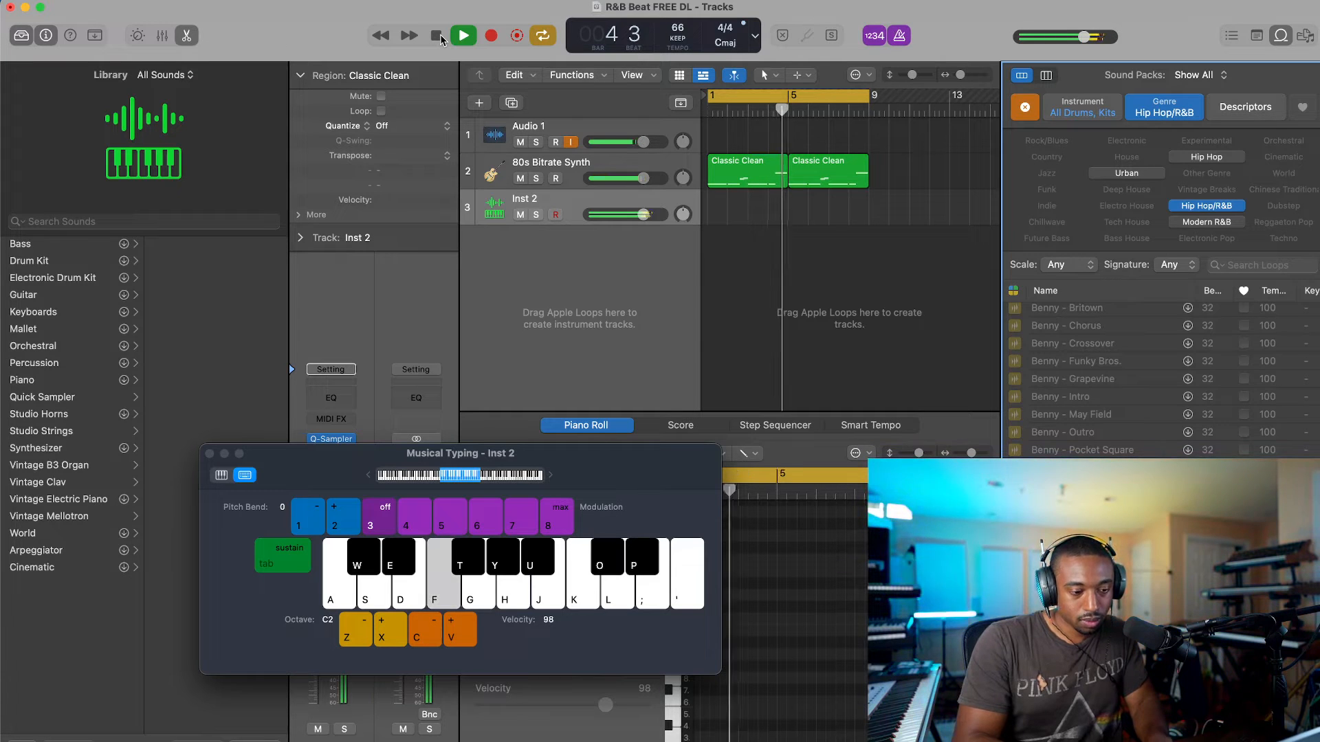
{"action": "key", "text": "k"}
{"action": "key", "text": "k"}
{"action": "key", "text": "f"}
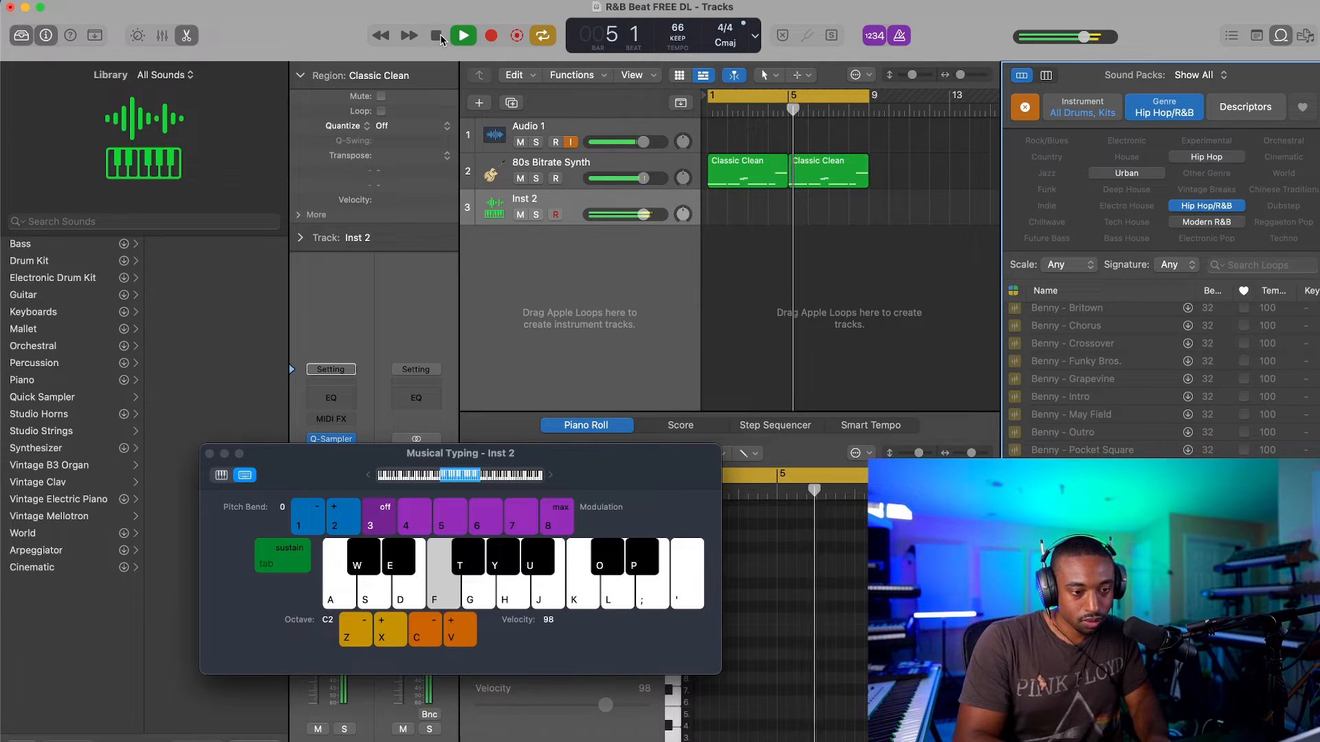
{"action": "key", "text": "k"}
{"action": "left_click", "coordinate": [439, 37]}
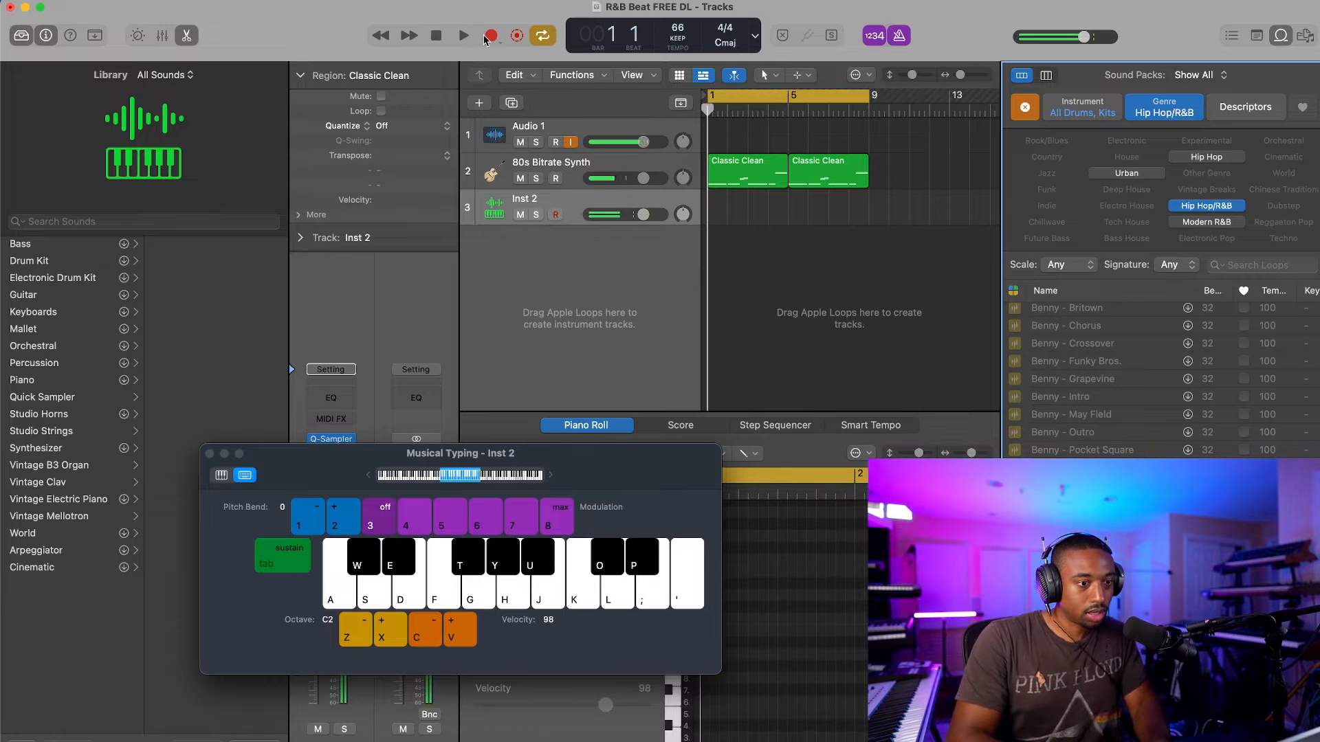
Step: Record a four-bar drum pattern on the Inst 2 track from bar 1 by playing the slices, and hide Musical Typing
{"action": "left_click", "coordinate": [490, 36]}
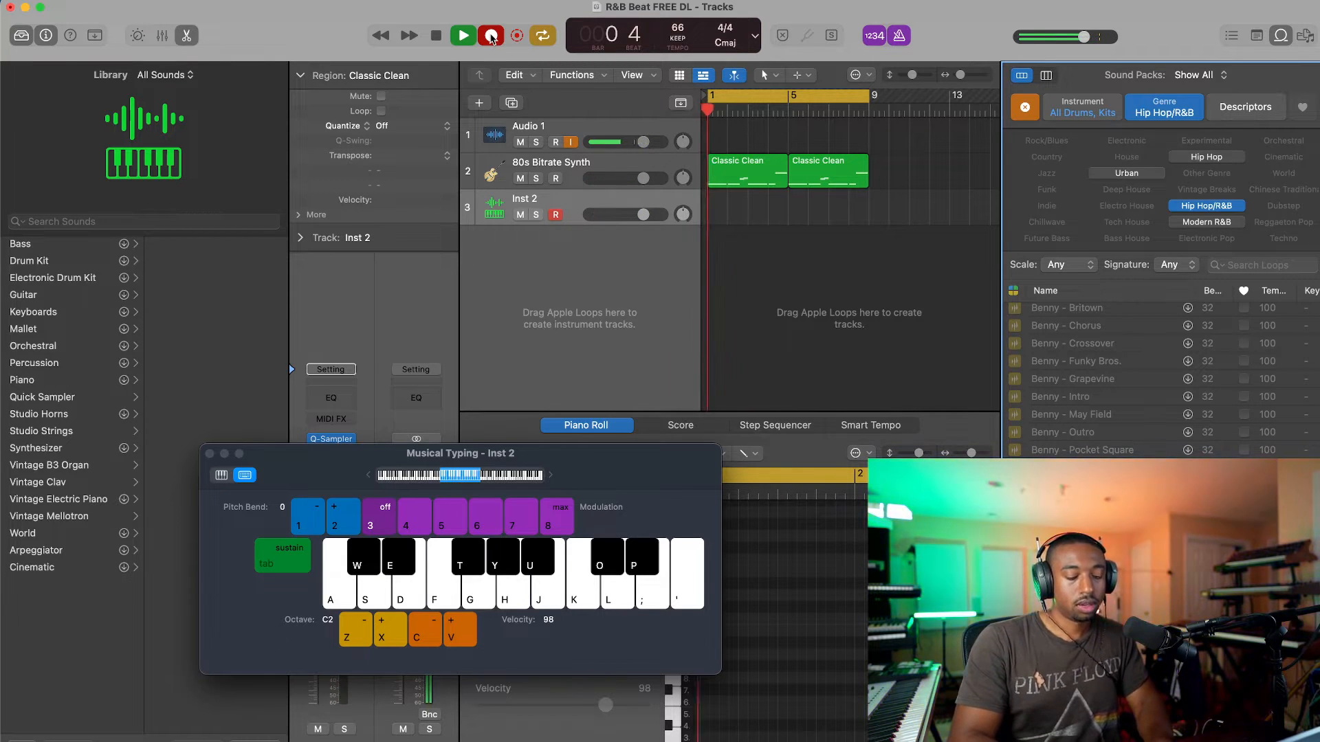
{"action": "key", "text": "f"}
{"action": "key", "text": "k"}
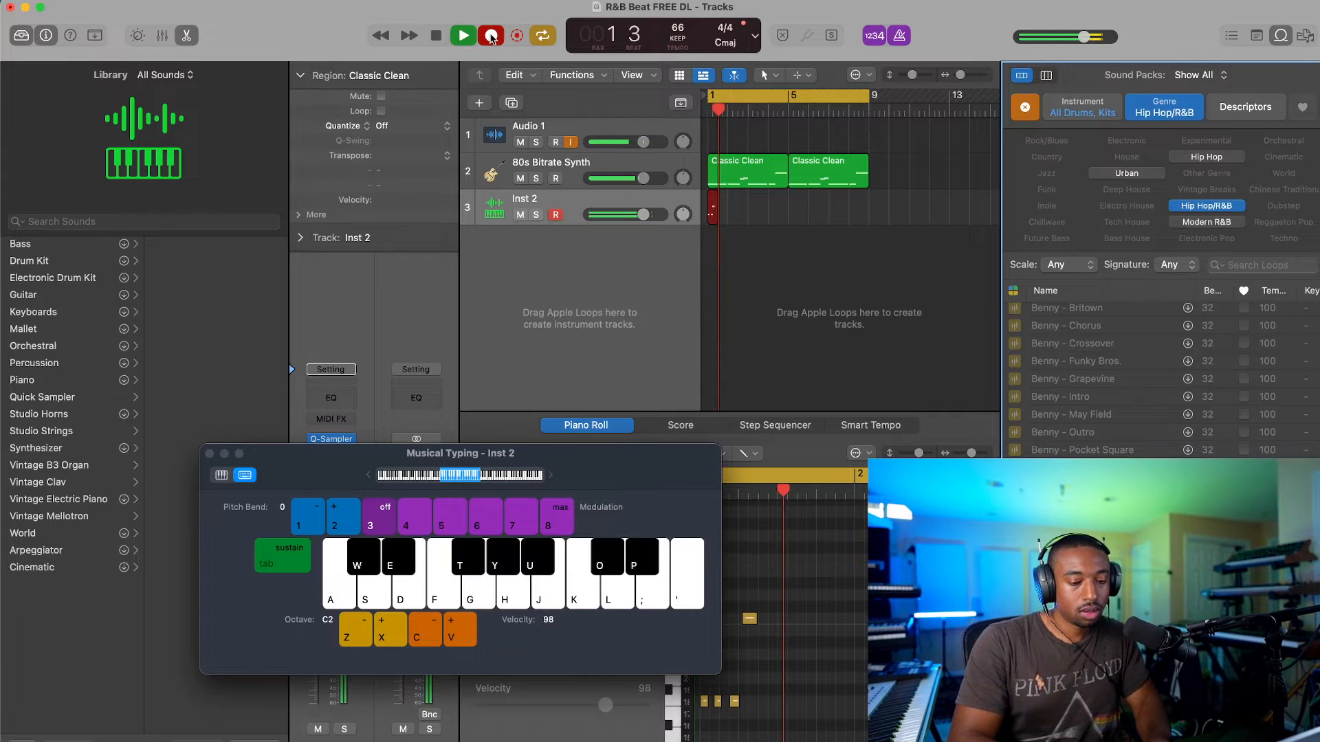
{"action": "key", "text": "f"}
{"action": "key", "text": "f"}
{"action": "key", "text": "g"}
{"action": "key", "text": "f"}
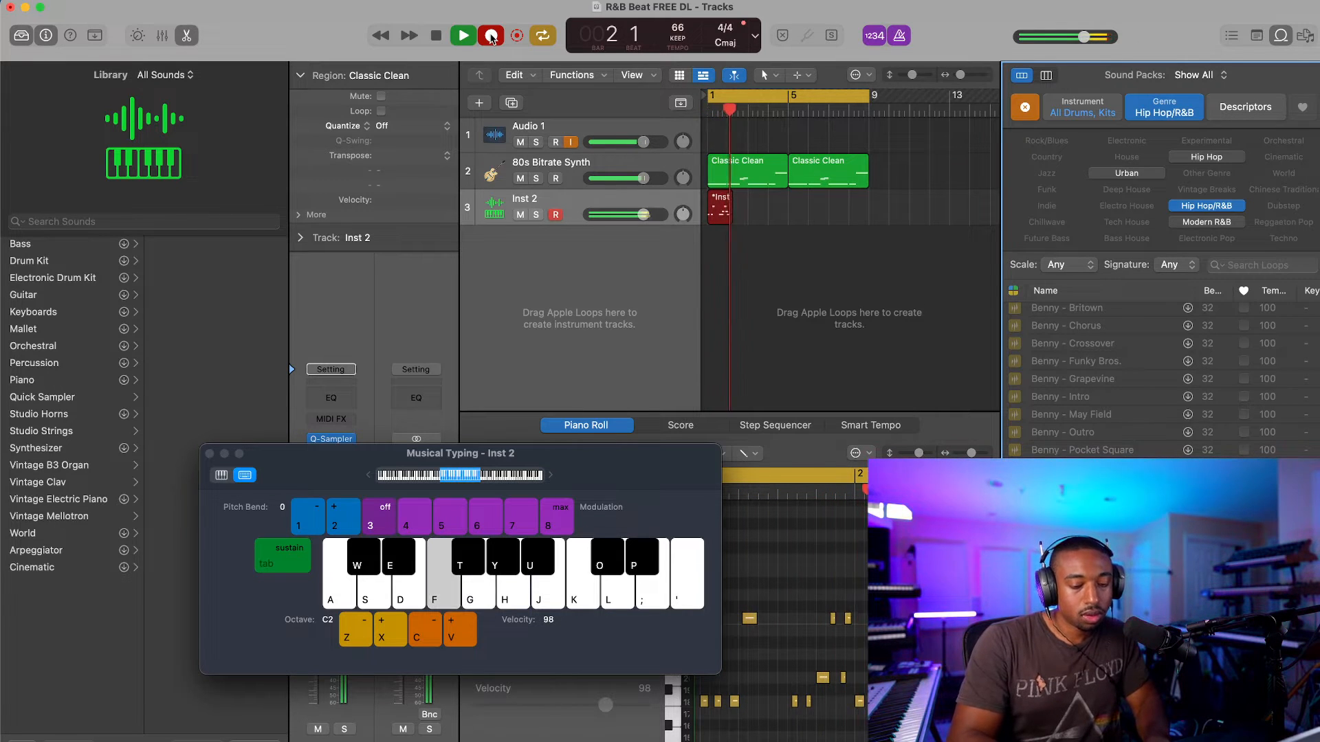
{"action": "key", "text": "f"}
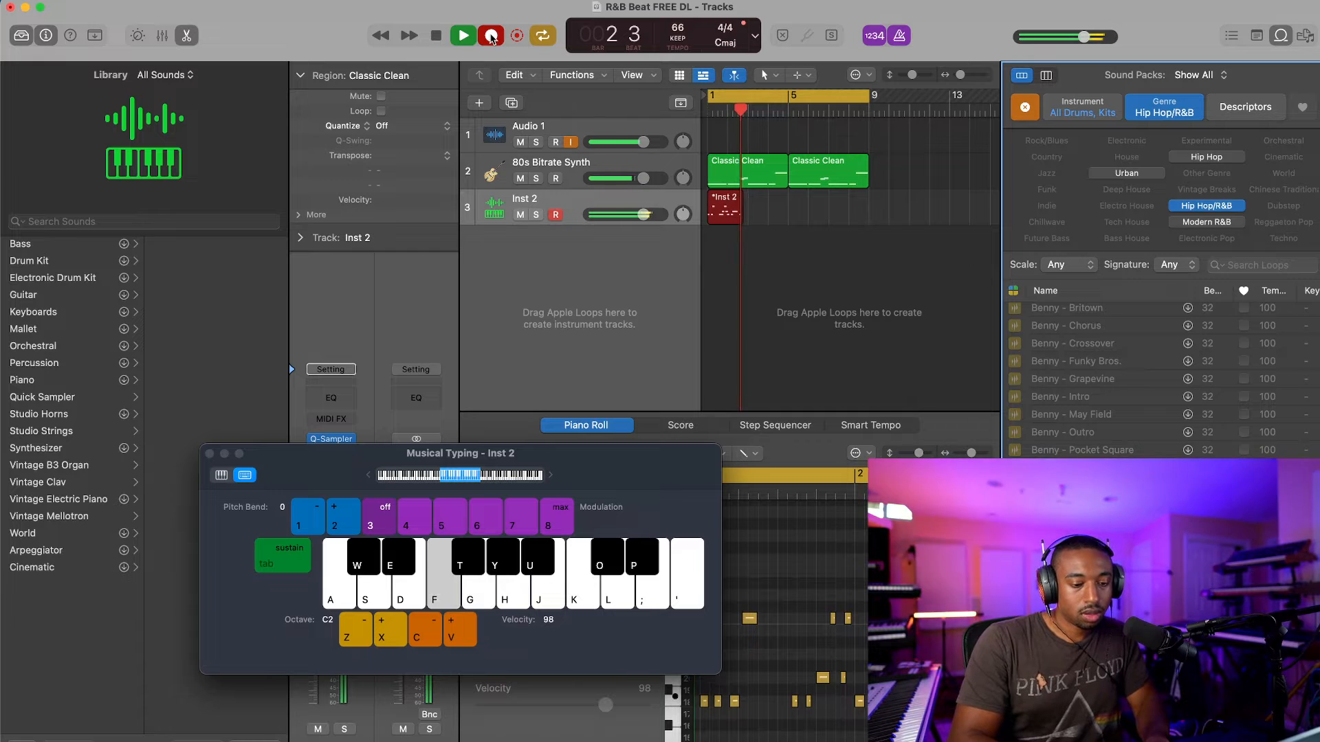
{"action": "key", "text": "k"}
{"action": "key", "text": "f"}
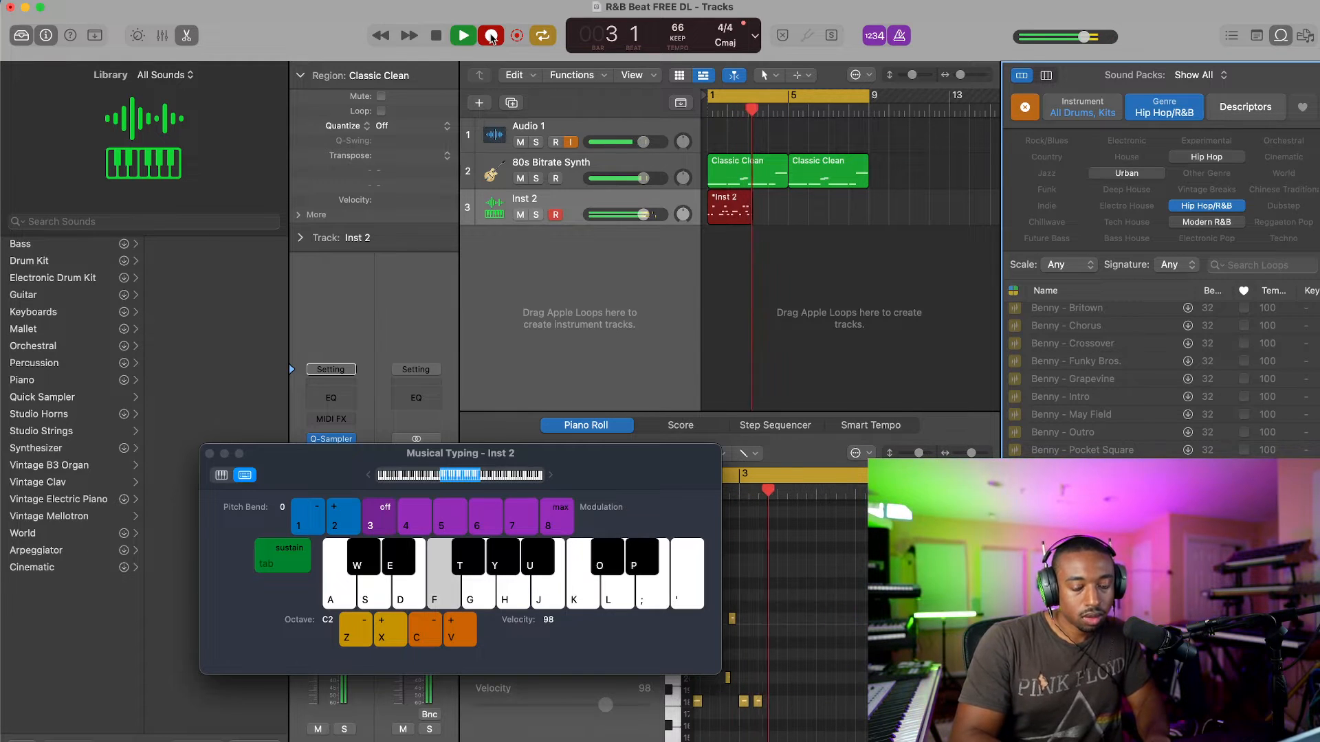
{"action": "key", "text": "g"}
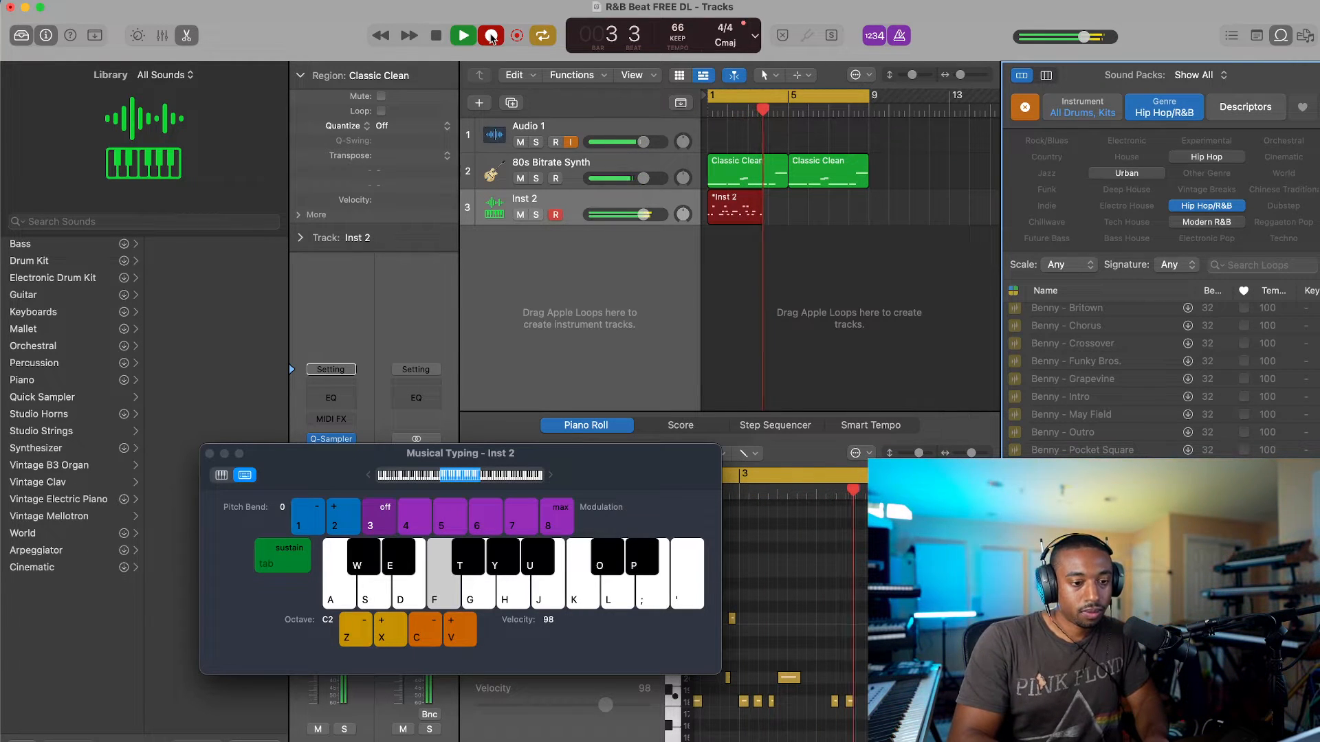
{"action": "key", "text": "k"}
{"action": "key", "text": "g"}
{"action": "key", "text": "f"}
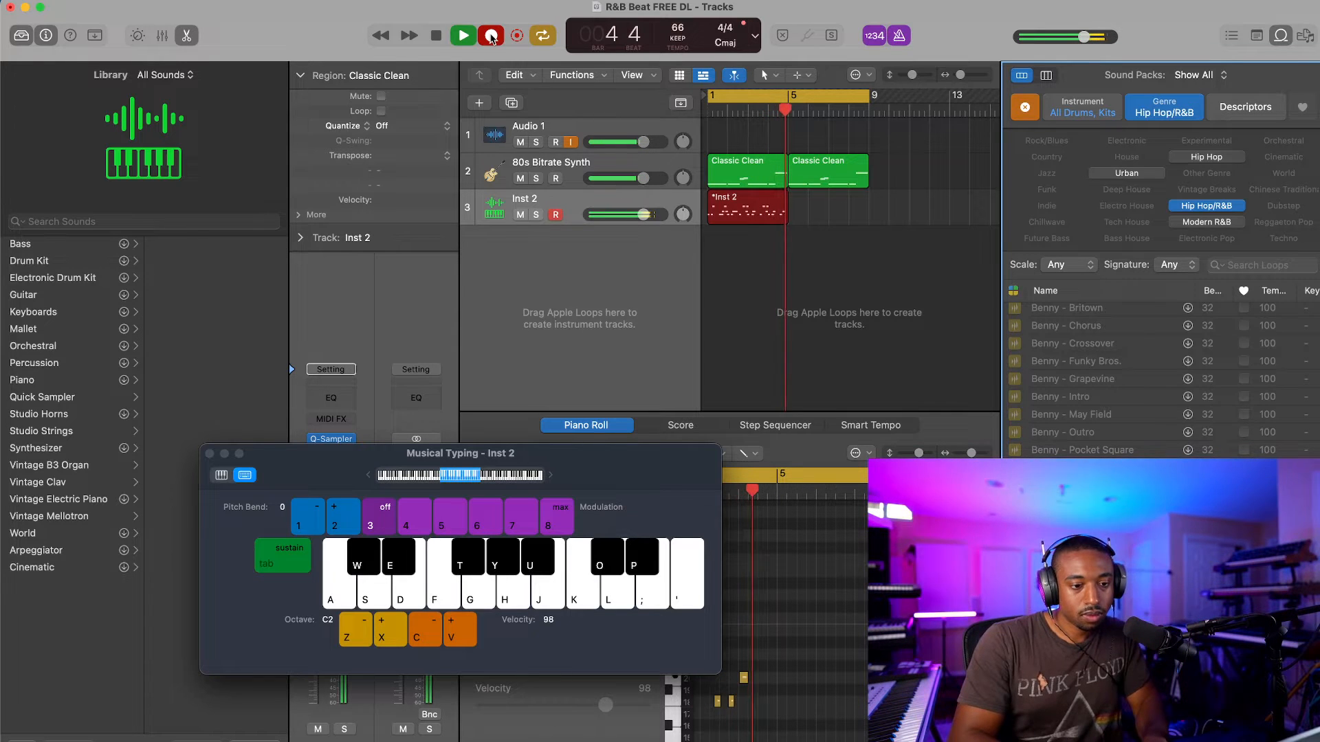
{"action": "key", "text": "space"}
{"action": "key", "text": "super+k"}
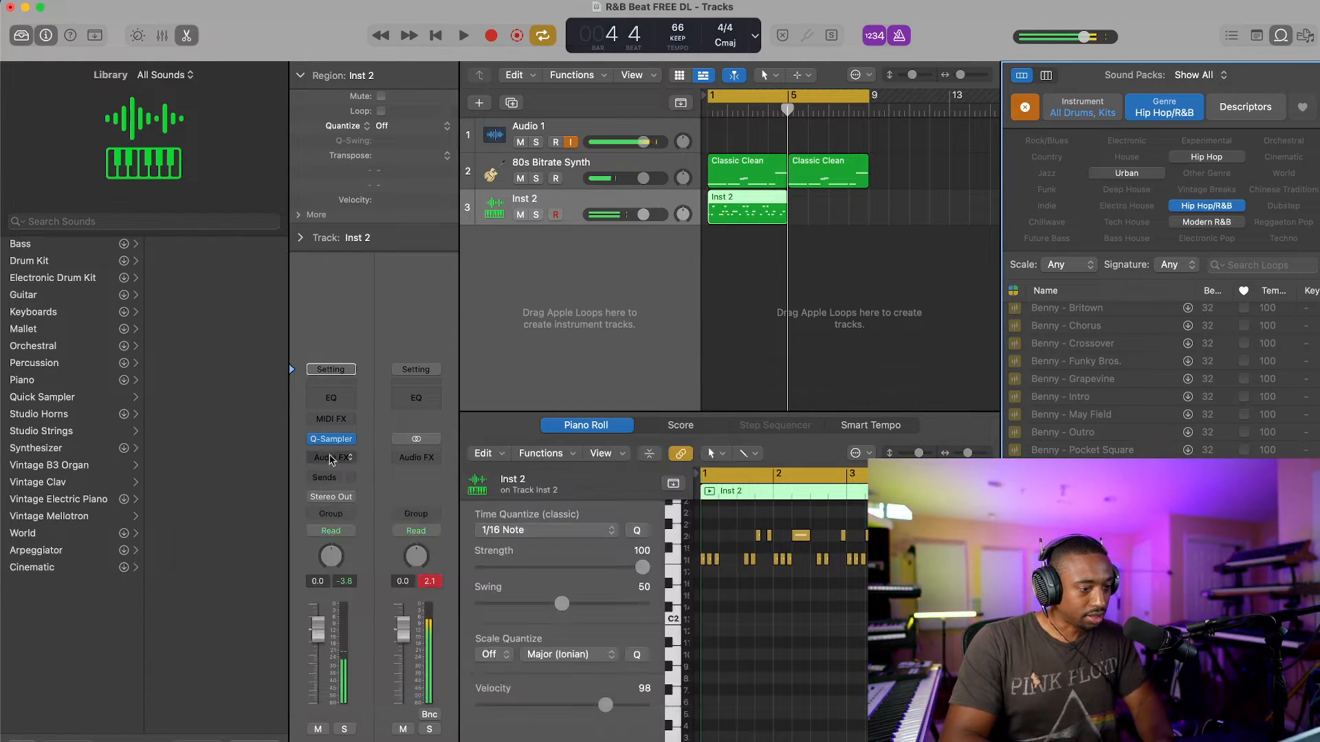
Step: Quantize all notes of the recorded drum region to 1/32 notes and play the result from bar 1
{"action": "left_click", "coordinate": [818, 621]}
{"action": "key", "text": "super+a"}
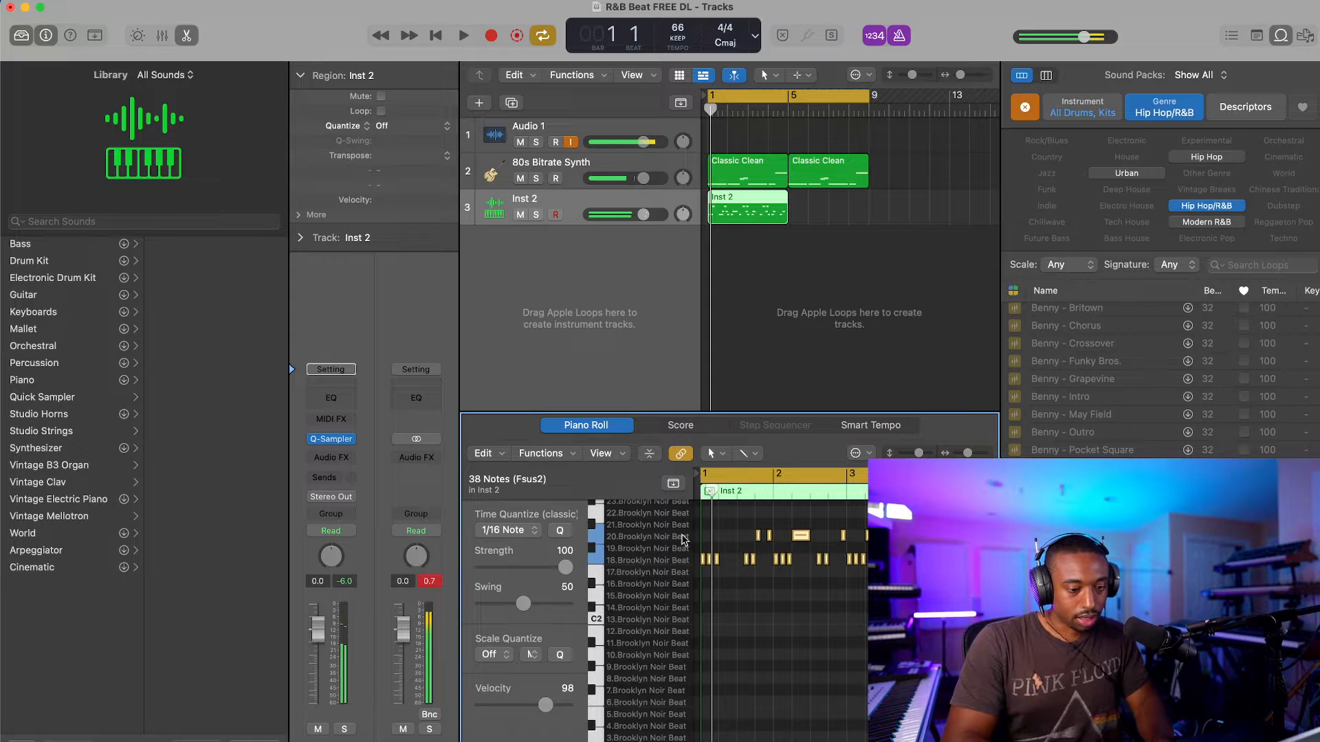
{"action": "left_click", "coordinate": [529, 530]}
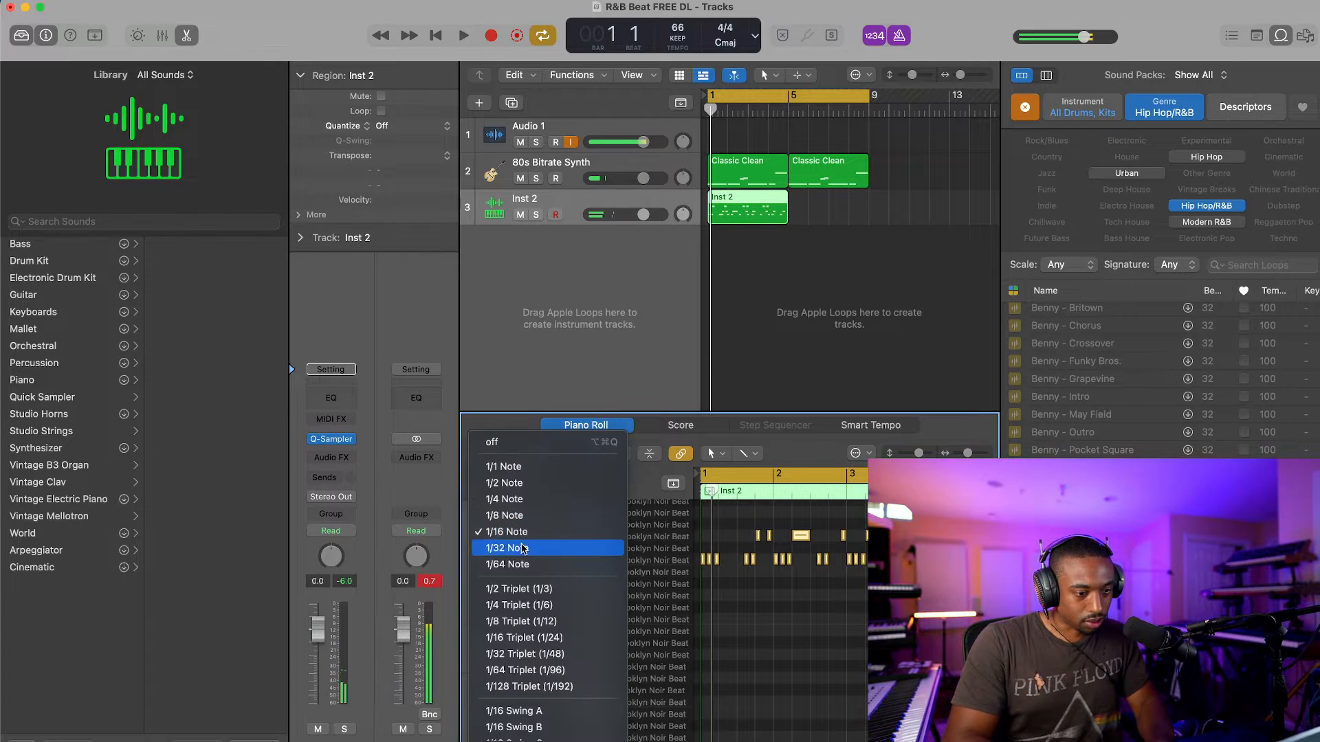
{"action": "left_click", "coordinate": [536, 548]}
{"action": "key", "text": "space"}
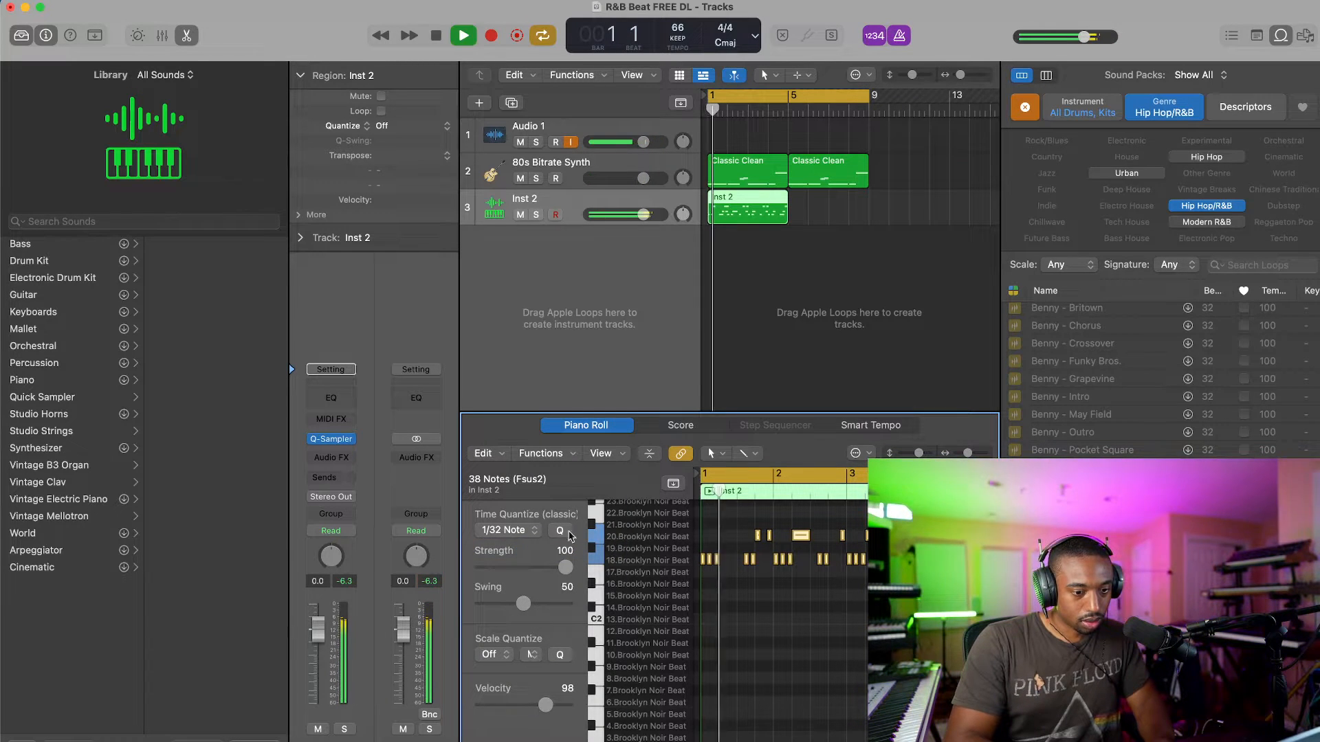
{"action": "key", "text": "space"}
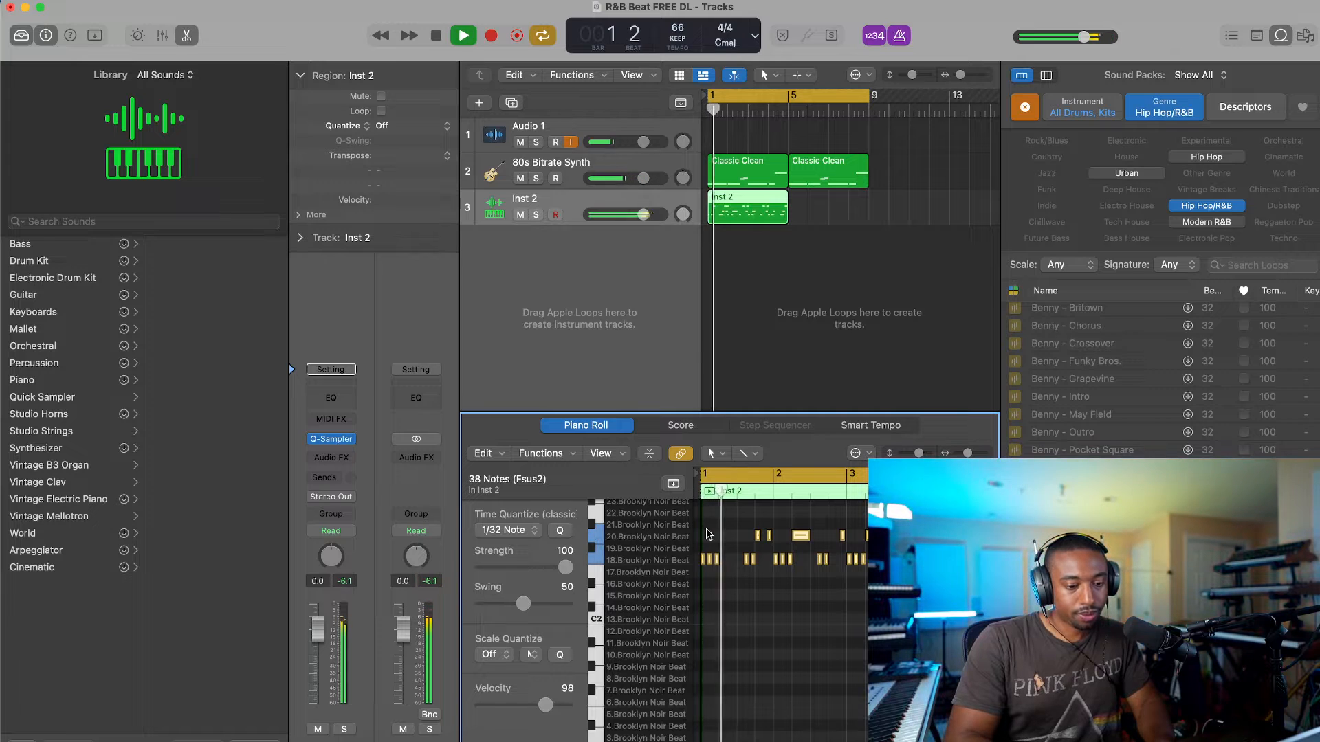
Step: Hide the Loop Browser, Library and Inspector to give the Piano Roll more room for editing the drum notes
{"action": "scroll", "coordinate": [734, 539], "scroll_direction": "up", "scroll_amount": 3}
{"action": "scroll", "coordinate": [734, 537], "scroll_direction": "up", "scroll_amount": 5}
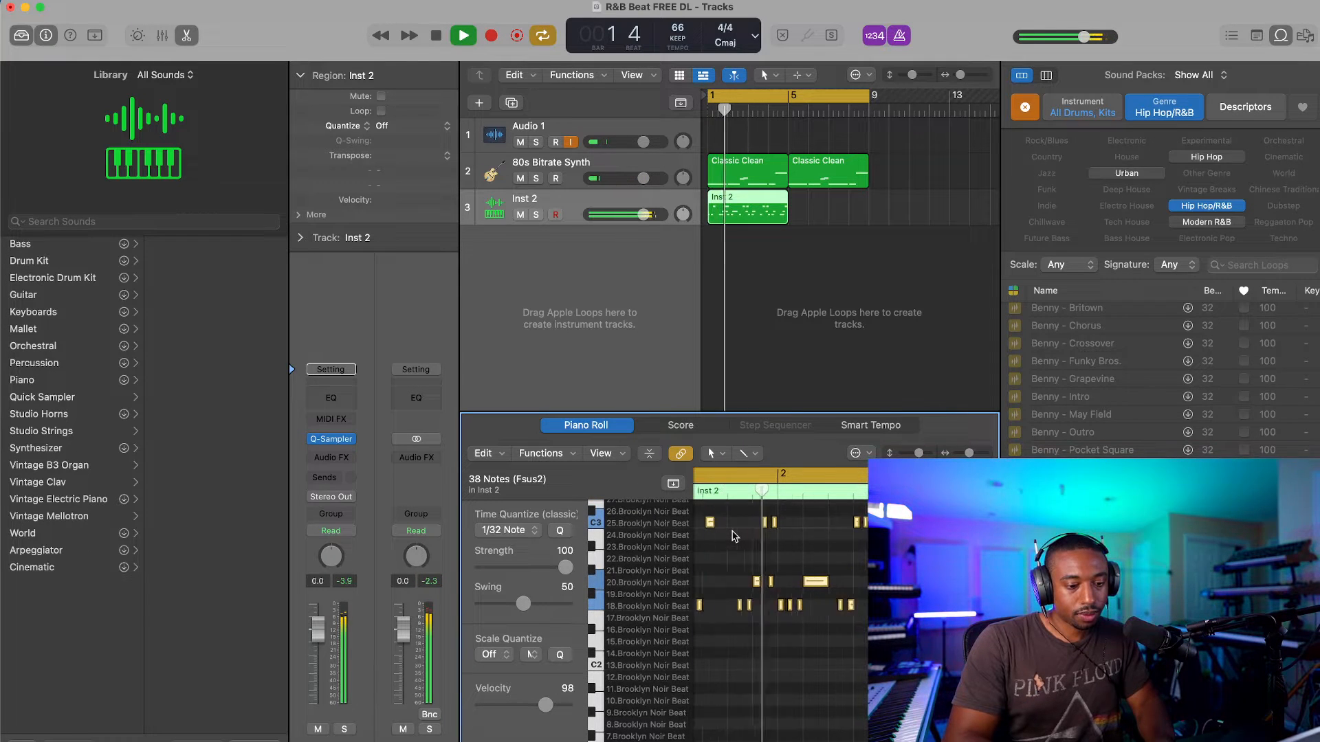
{"action": "scroll", "coordinate": [735, 537], "scroll_direction": "left", "scroll_amount": 2}
{"action": "scroll", "coordinate": [734, 536], "scroll_direction": "left", "scroll_amount": 3}
{"action": "scroll", "coordinate": [734, 536], "scroll_direction": "down", "scroll_amount": 5}
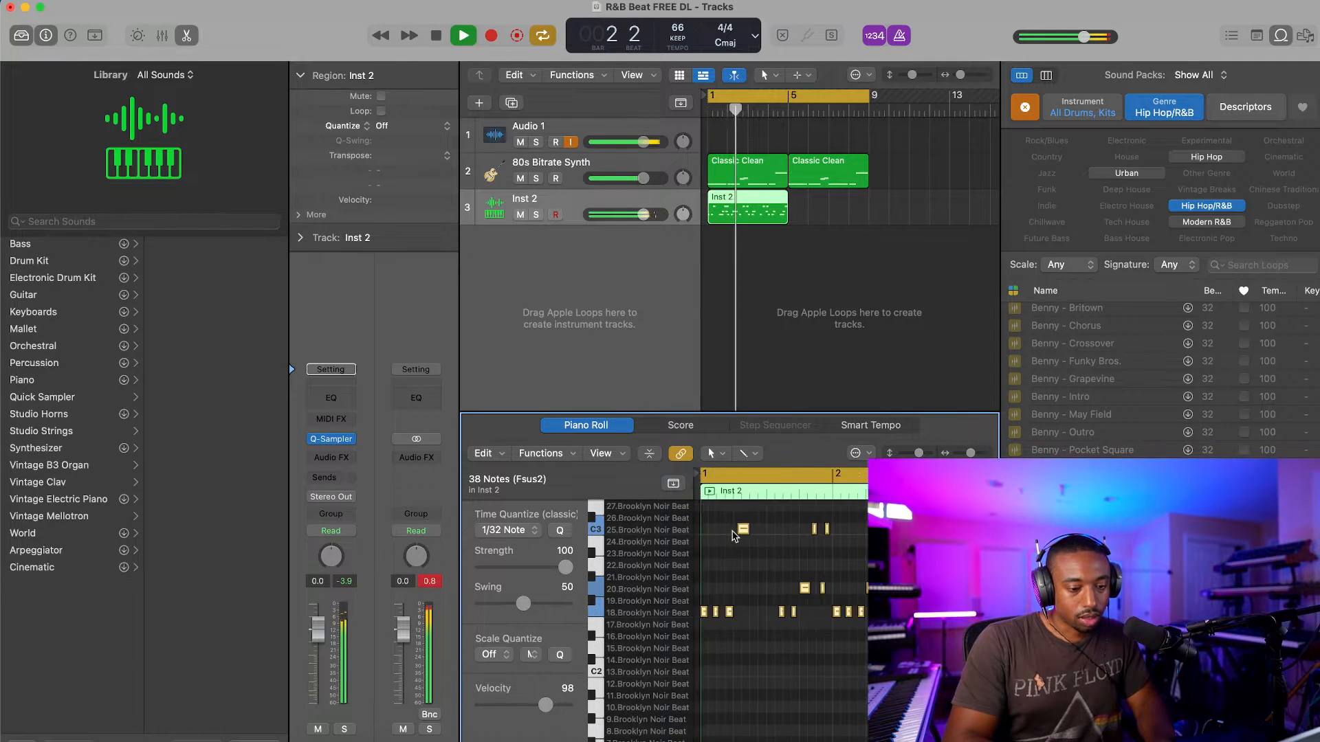
{"action": "left_click", "coordinate": [738, 551]}
{"action": "scroll", "coordinate": [738, 550], "scroll_direction": "up", "scroll_amount": 5}
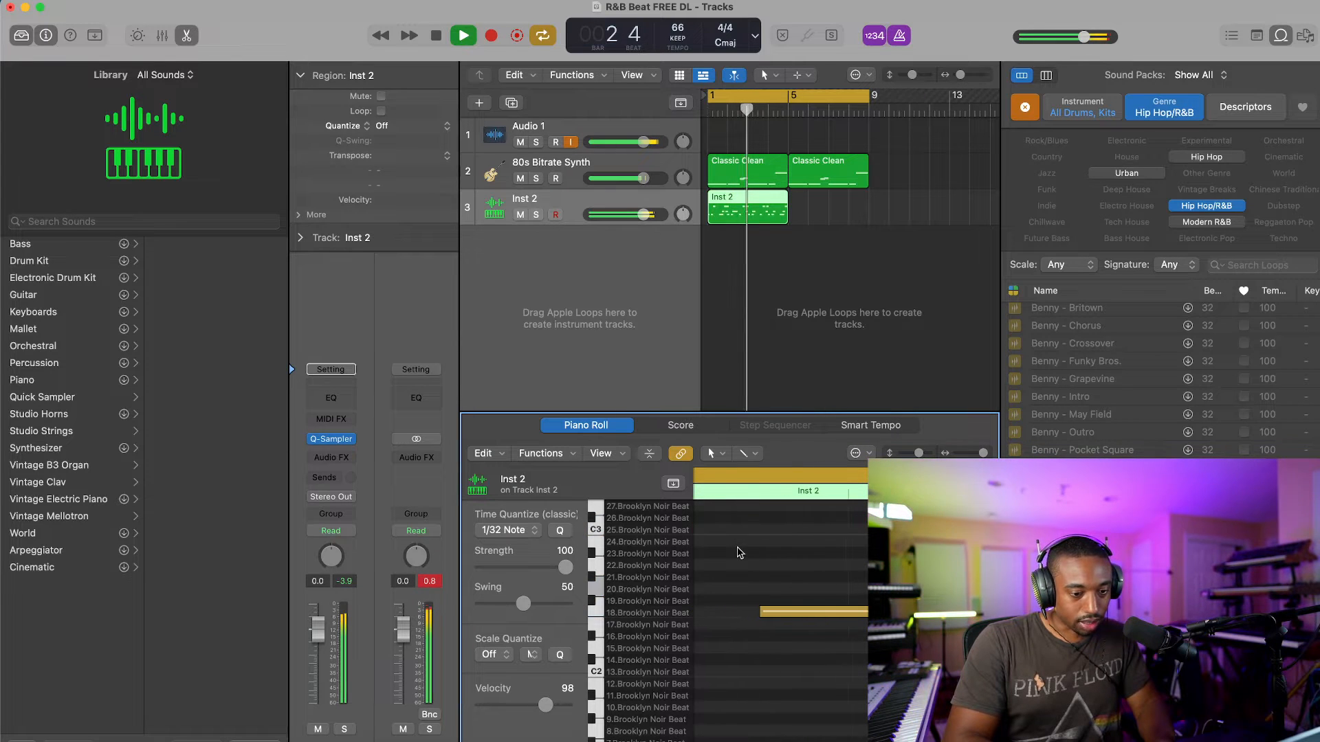
{"action": "left_click", "coordinate": [1276, 41]}
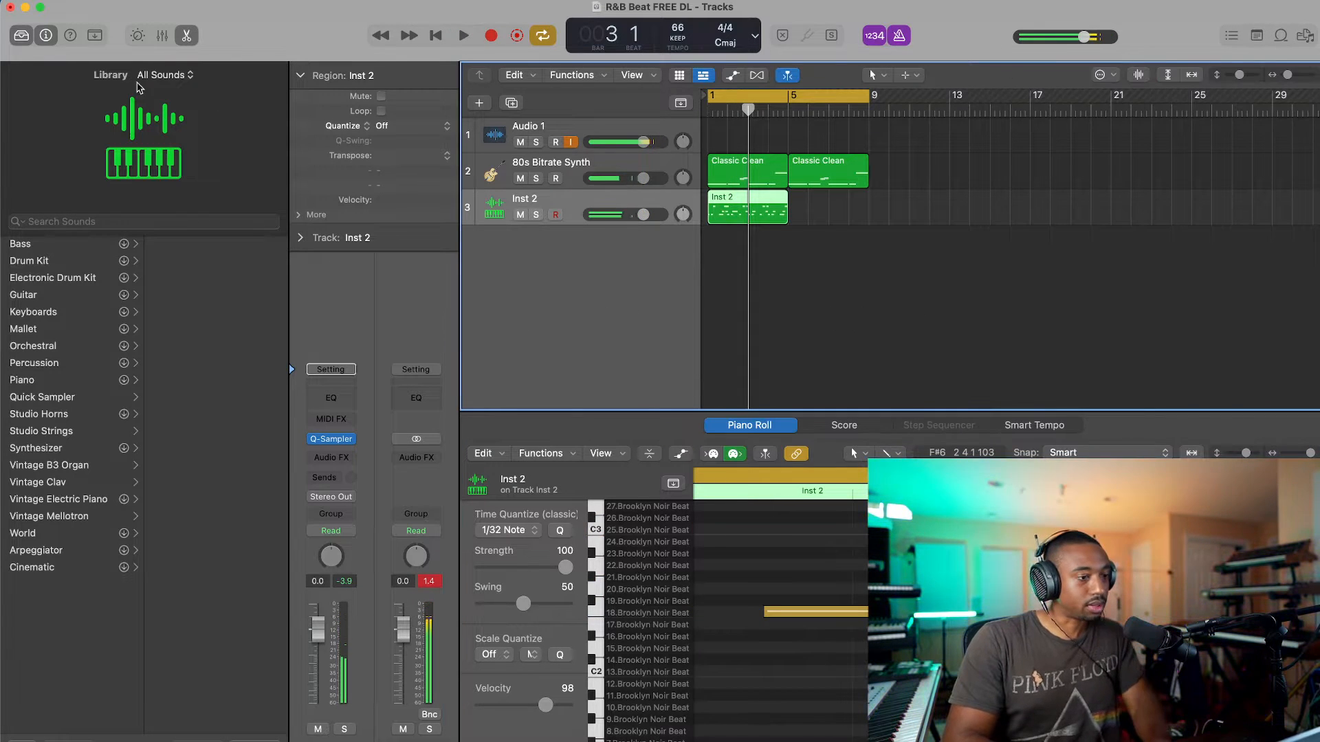
{"action": "left_click", "coordinate": [22, 35]}
{"action": "left_click", "coordinate": [46, 35]}
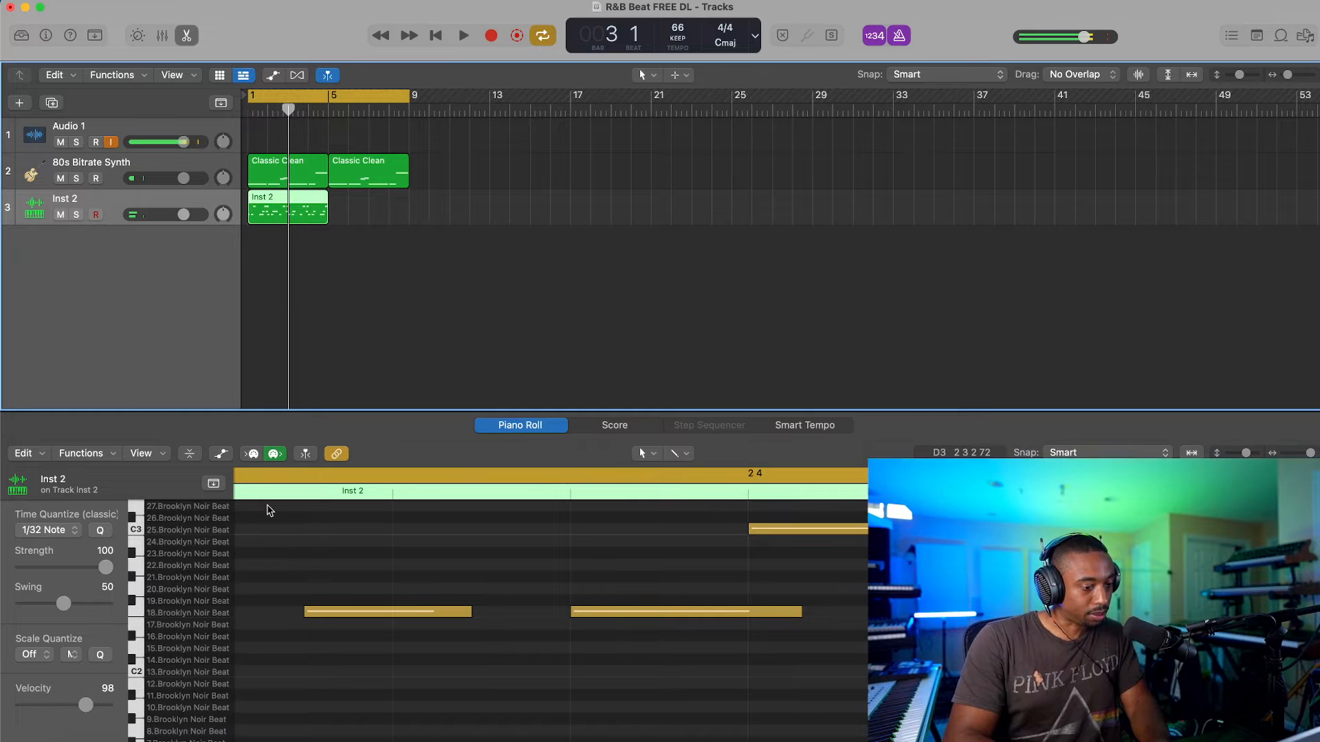
Step: Move the first slice 25 note in bar 1 of the drum pattern slightly earlier
{"action": "scroll", "coordinate": [270, 510], "scroll_direction": "down", "scroll_amount": 10}
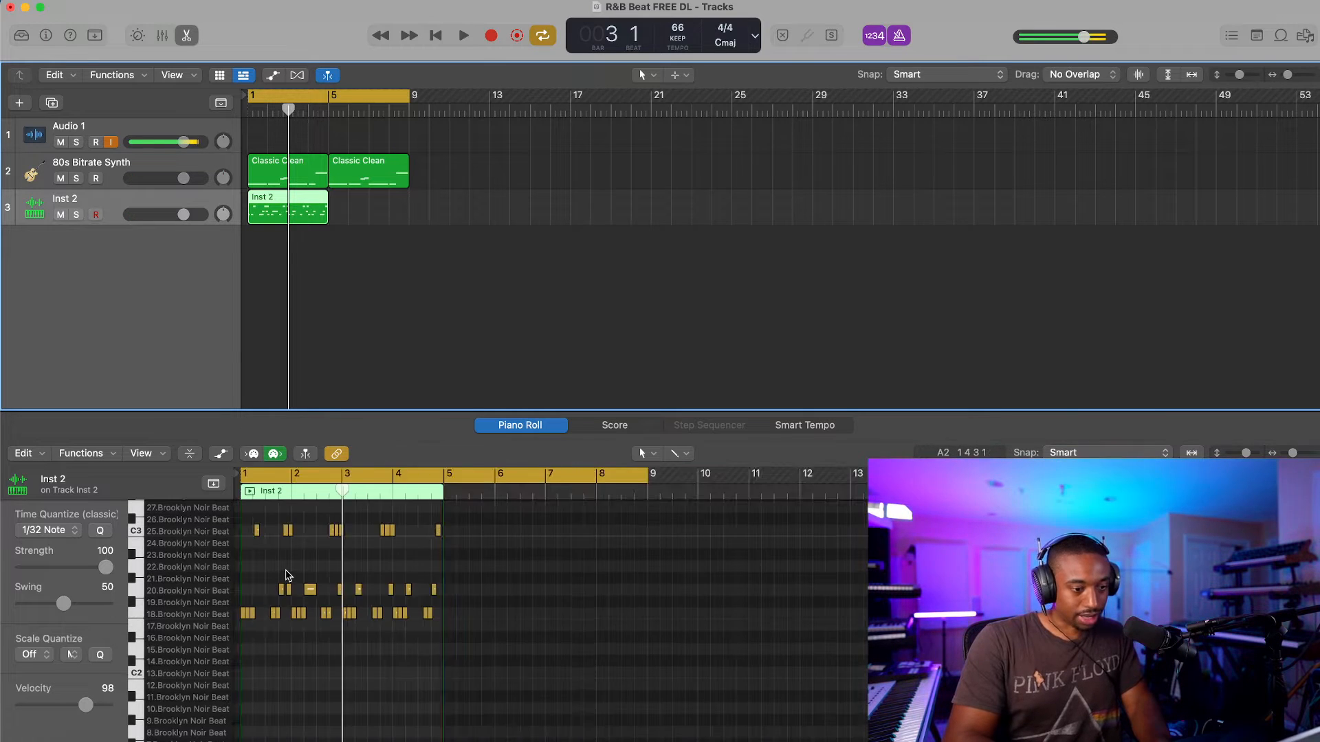
{"action": "scroll", "coordinate": [272, 560], "scroll_direction": "up", "scroll_amount": 10}
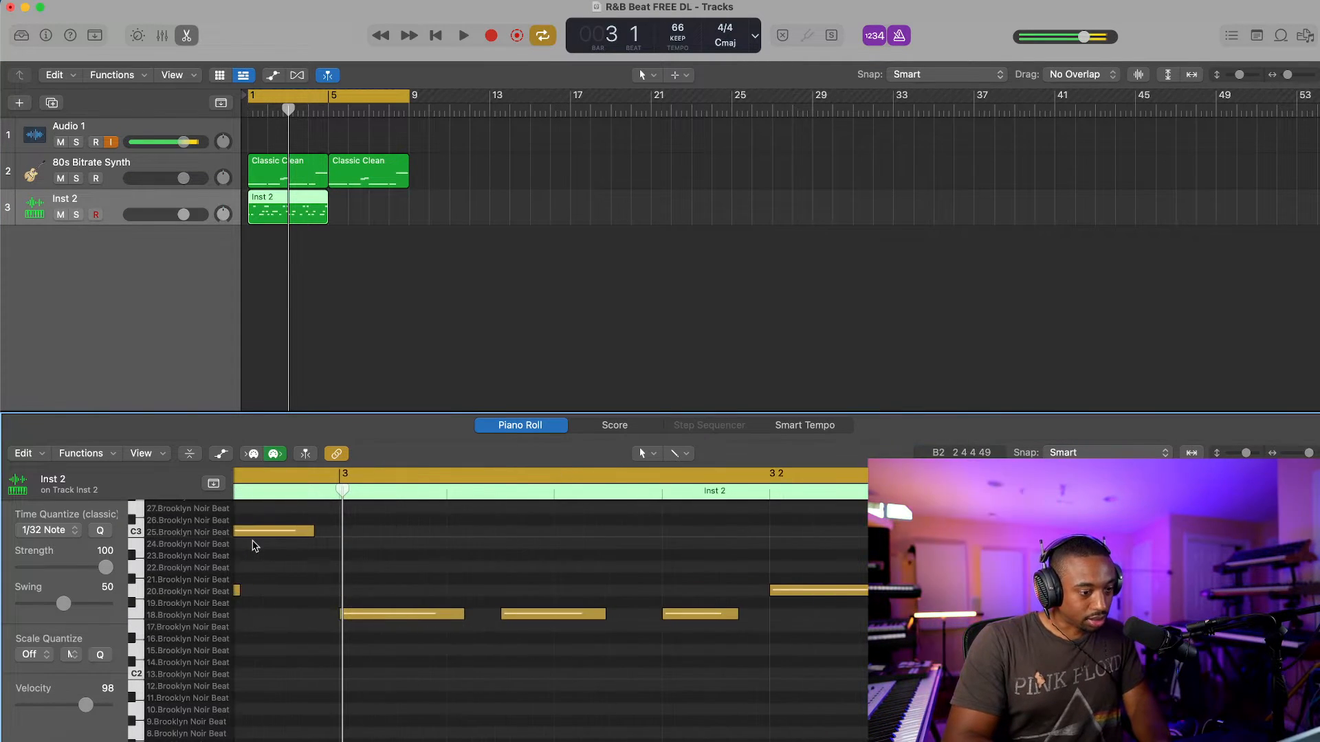
{"action": "scroll", "coordinate": [255, 546], "scroll_direction": "left", "scroll_amount": 7}
{"action": "key", "text": "space"}
{"action": "scroll", "coordinate": [330, 555], "scroll_direction": "down", "scroll_amount": 10}
{"action": "key", "text": "space"}
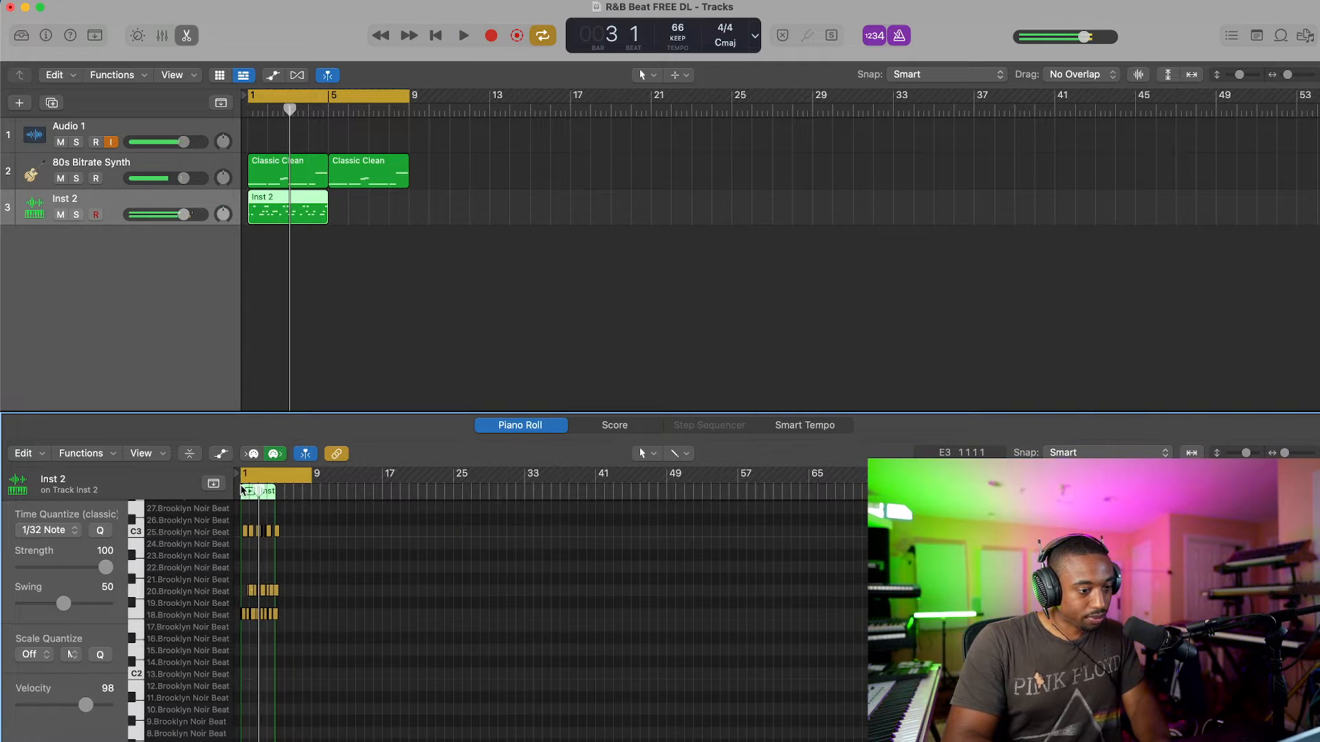
{"action": "left_click", "coordinate": [249, 491]}
{"action": "scroll", "coordinate": [250, 491], "scroll_direction": "up", "scroll_amount": 10}
{"action": "scroll", "coordinate": [290, 583], "scroll_direction": "left", "scroll_amount": 6}
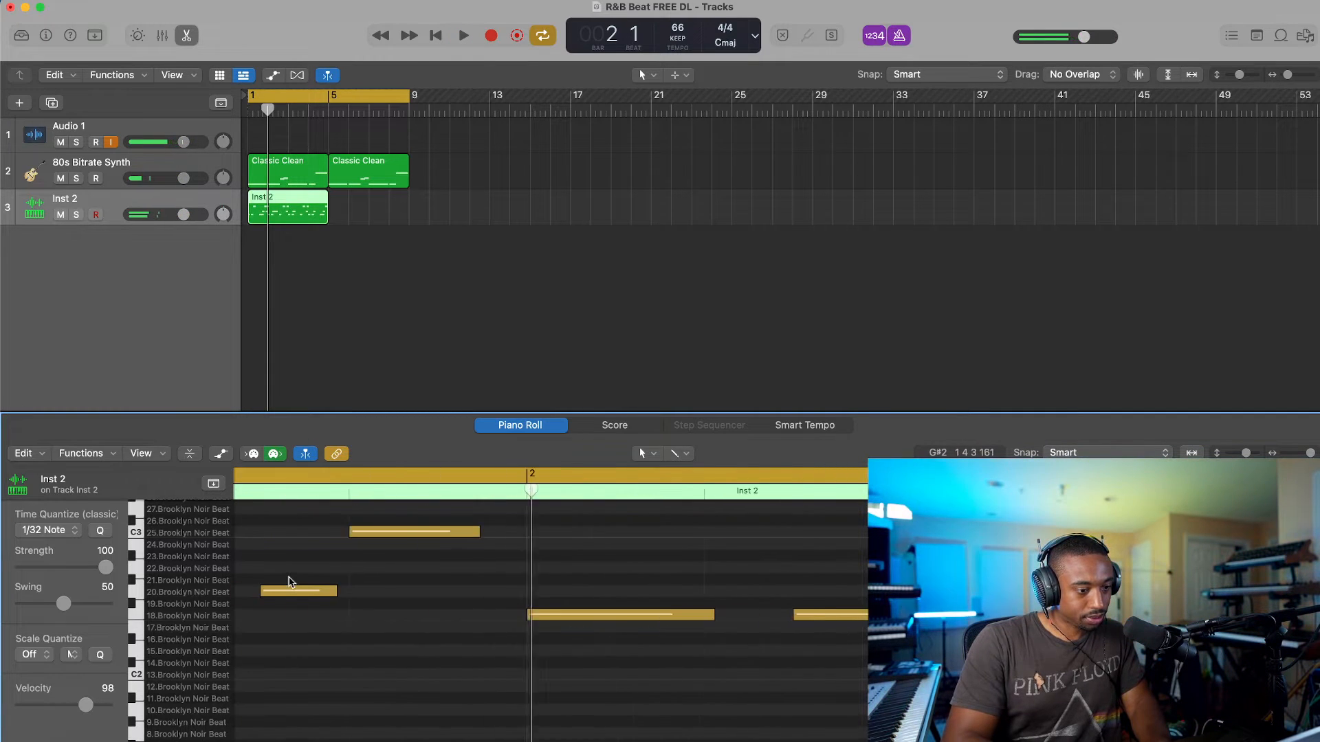
{"action": "scroll", "coordinate": [288, 582], "scroll_direction": "left", "scroll_amount": 10}
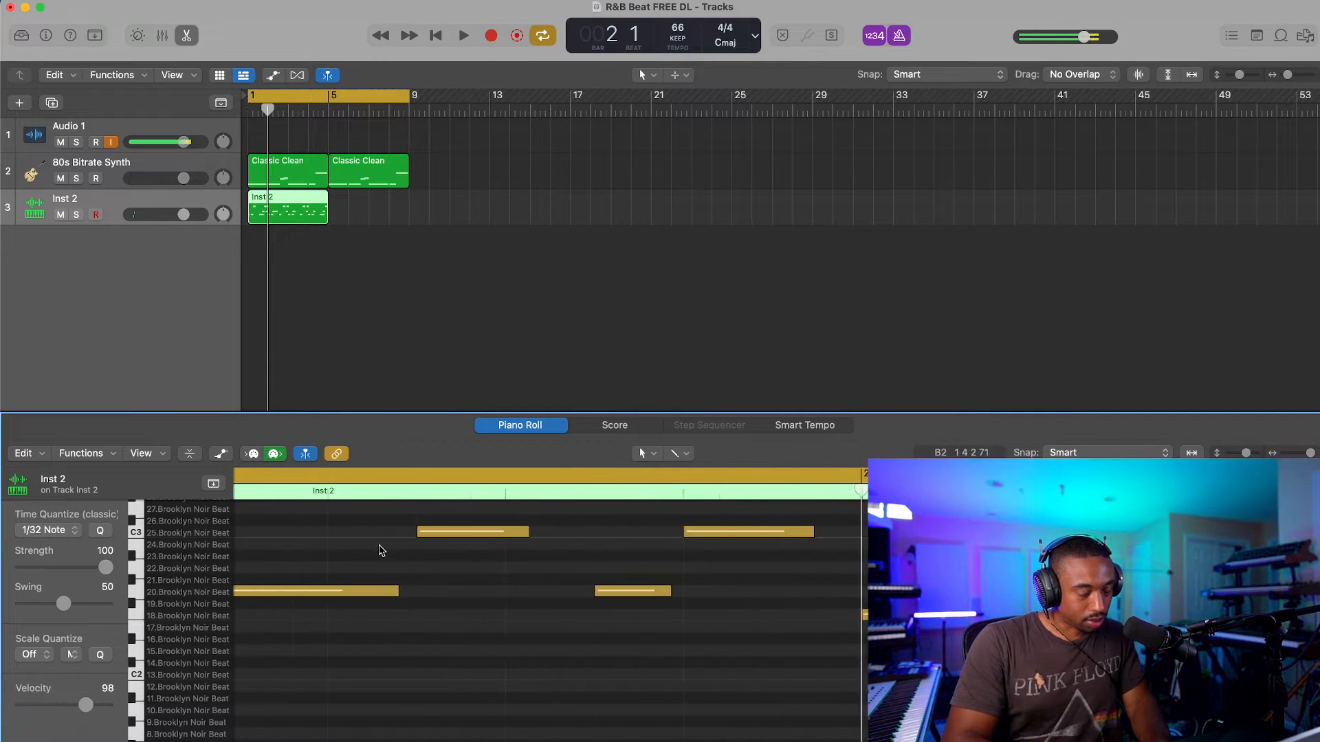
{"action": "scroll", "coordinate": [381, 550], "scroll_direction": "left", "scroll_amount": 10}
{"action": "scroll", "coordinate": [382, 550], "scroll_direction": "down", "scroll_amount": 10}
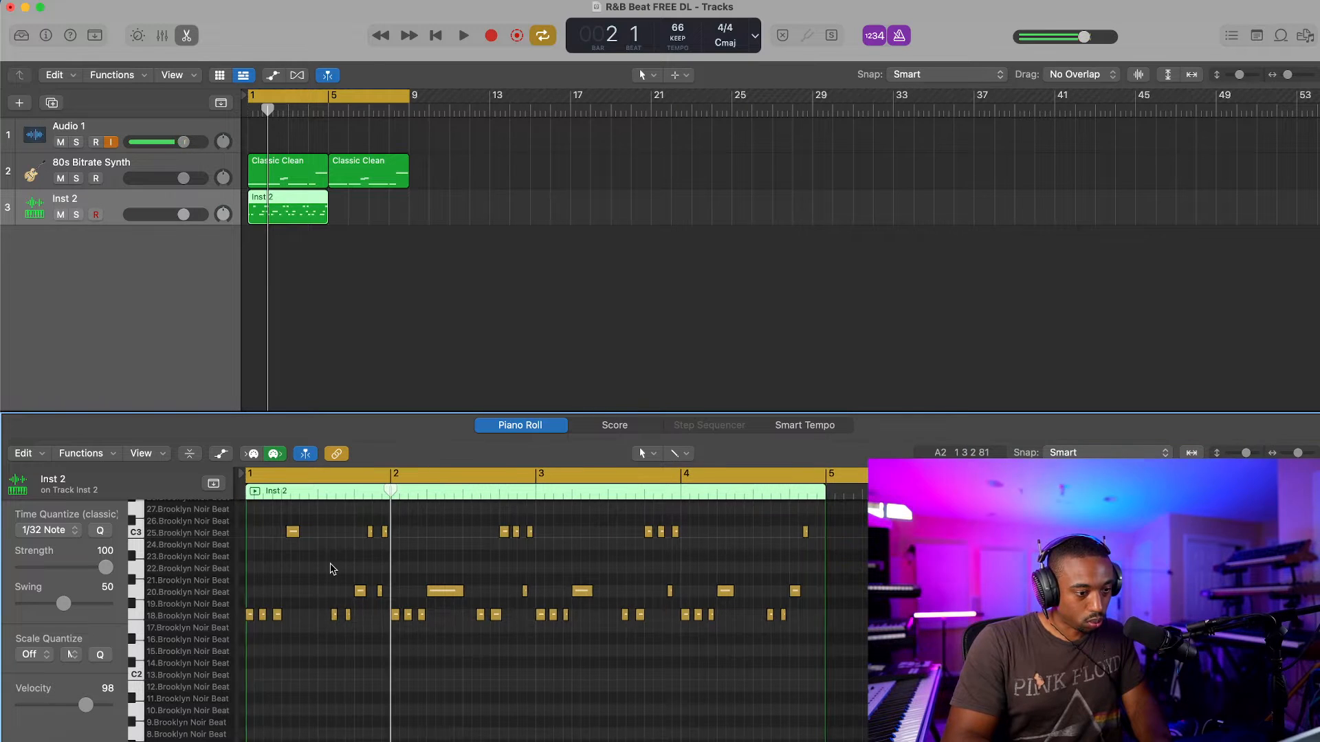
{"action": "left_click", "coordinate": [287, 532]}
{"action": "left_click_drag", "start_coordinate": [287, 535], "coordinate": [283, 535]}
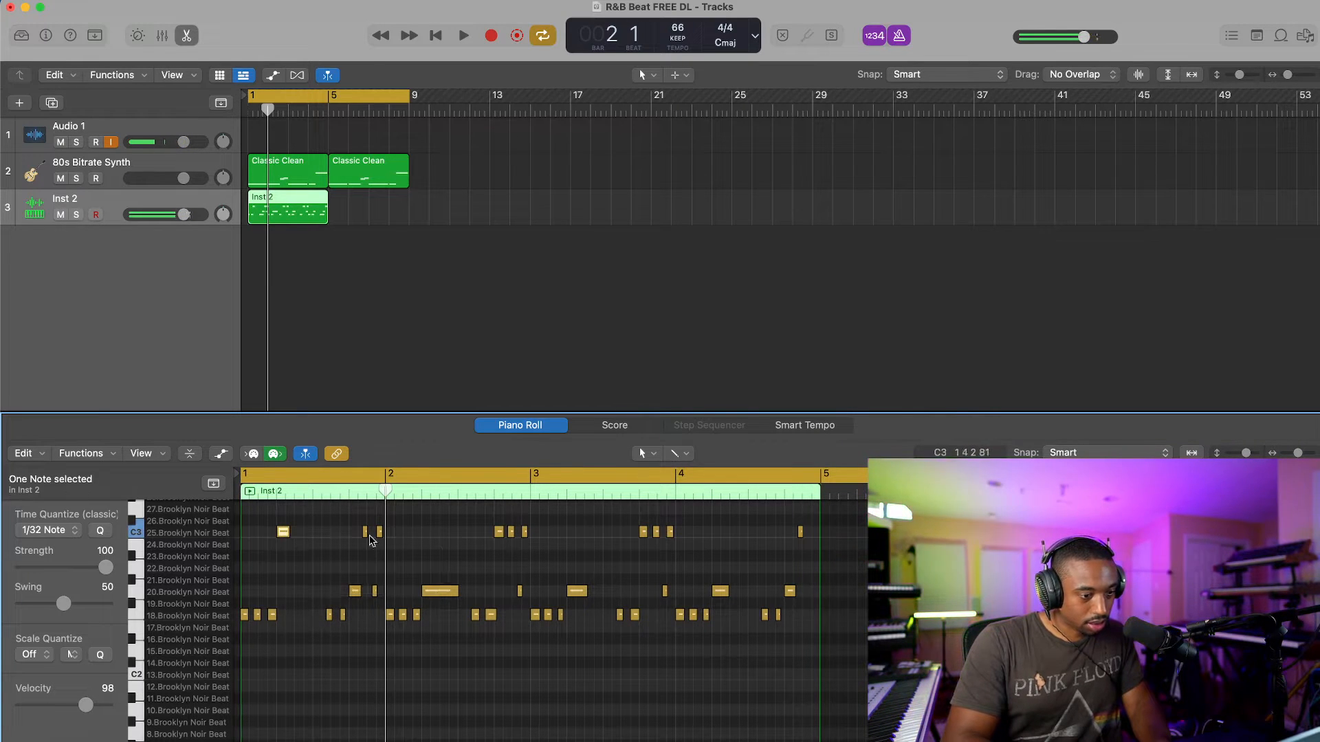
Step: Play the drum pattern with the chords through bar 4 to check its timing, and stop playback
{"action": "key", "text": "space"}
{"action": "key", "text": "space"}
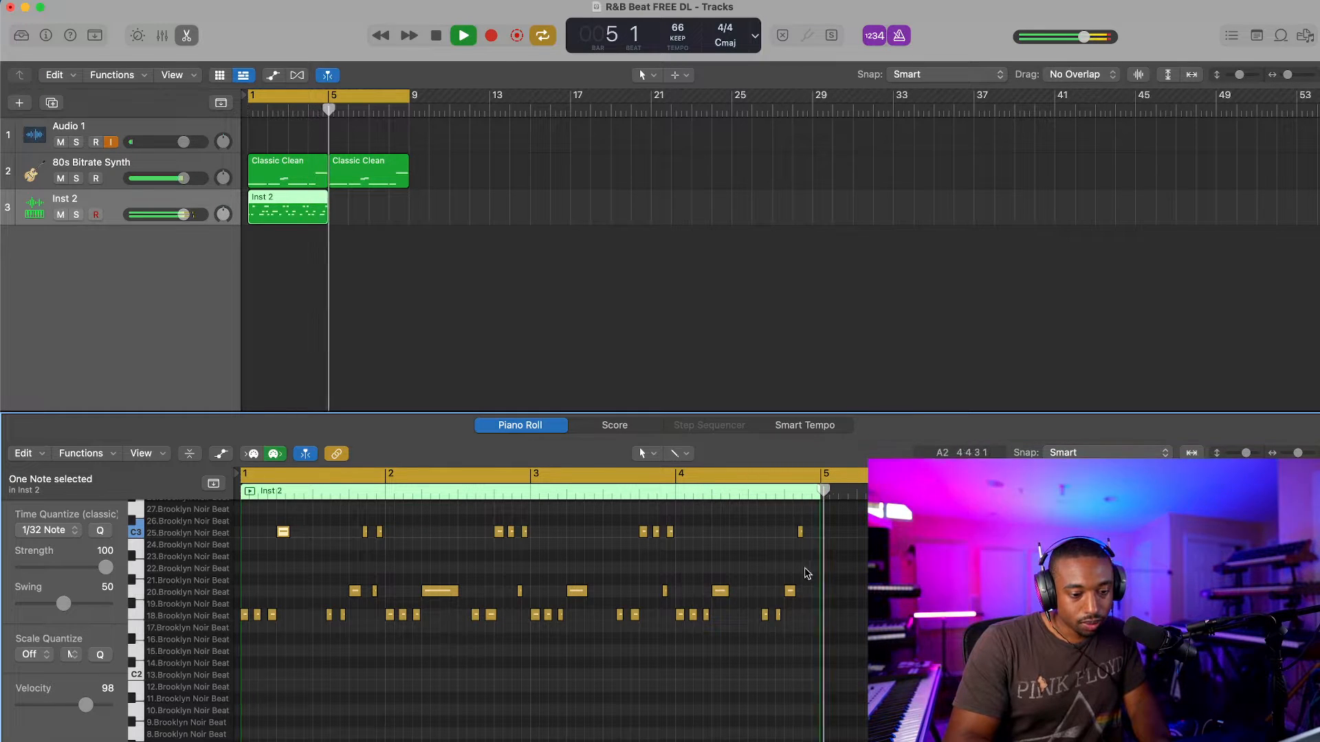
{"action": "key", "text": "space"}
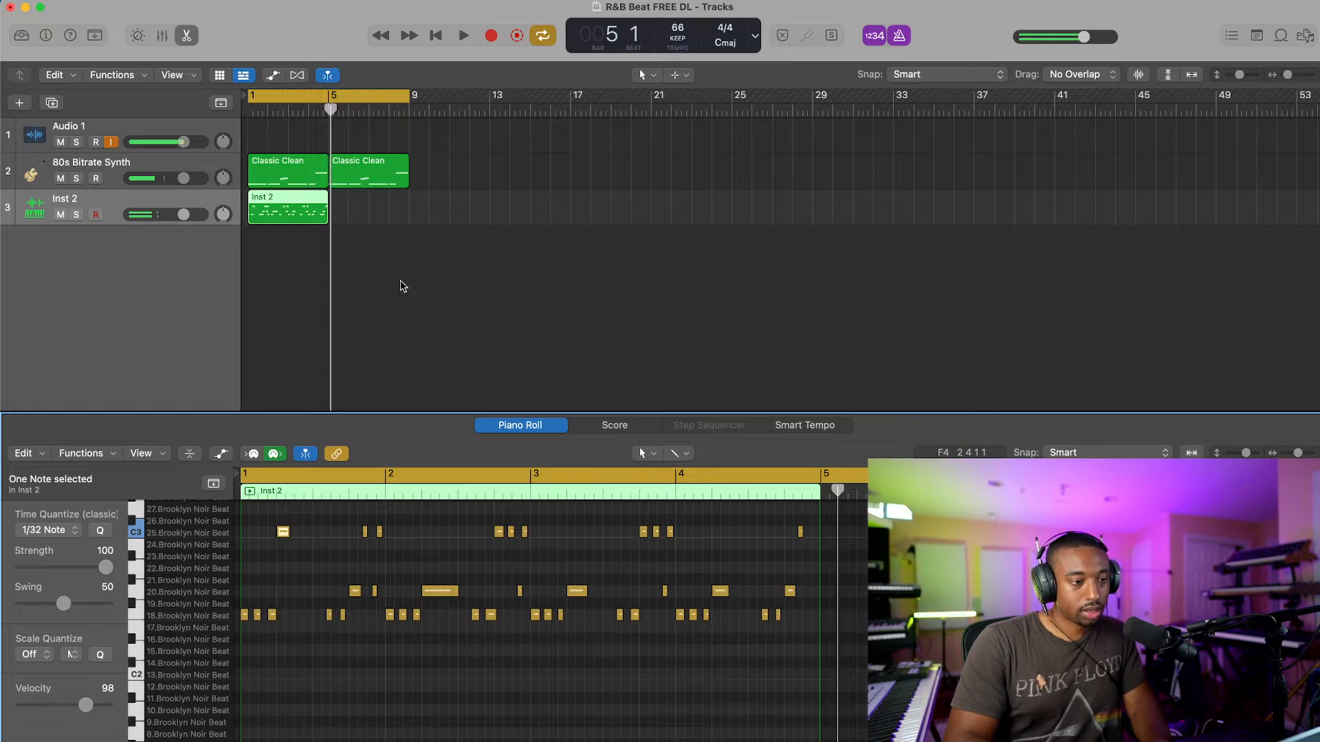
Step: Repeat the four-bar drum region over bars 5 to 8 and play it from bar 1 with the metronome off
{"action": "left_click", "coordinate": [284, 208]}
{"action": "key", "text": "super+r"}
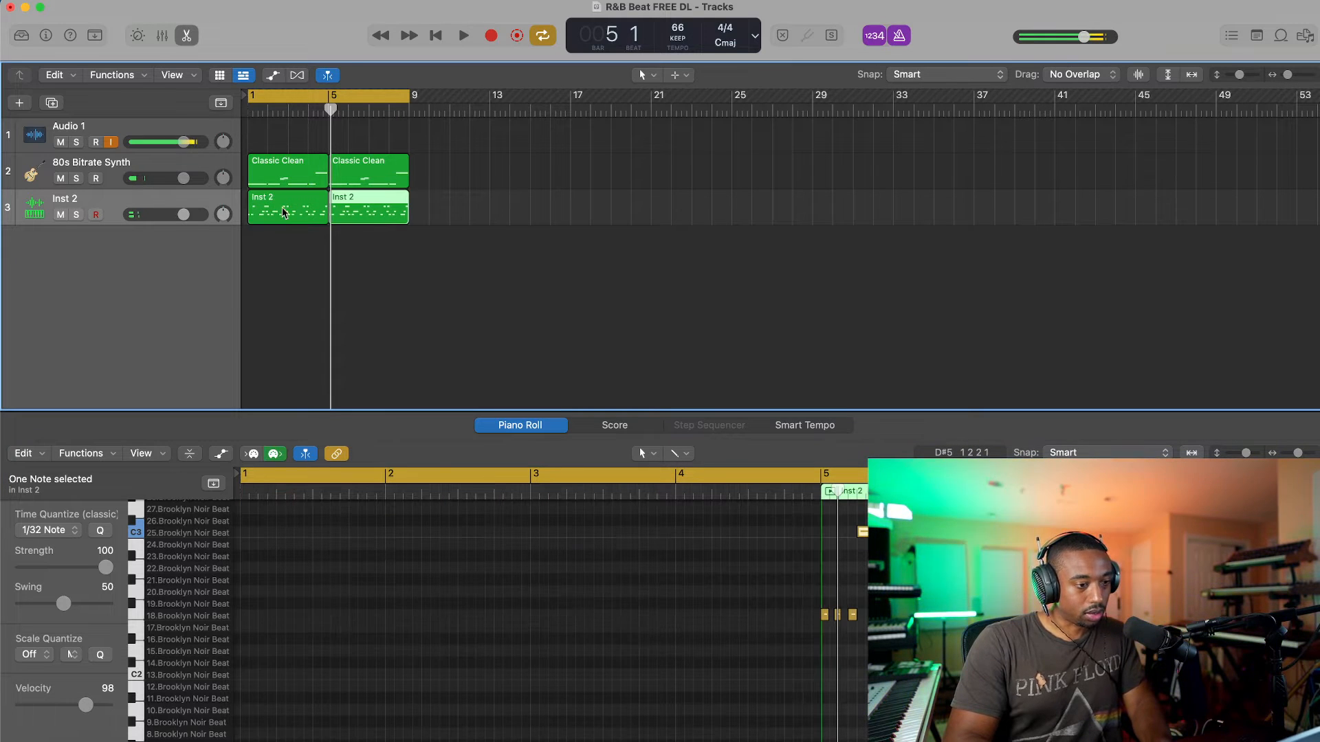
{"action": "left_click", "coordinate": [157, 198]}
{"action": "key", "text": "Return"}
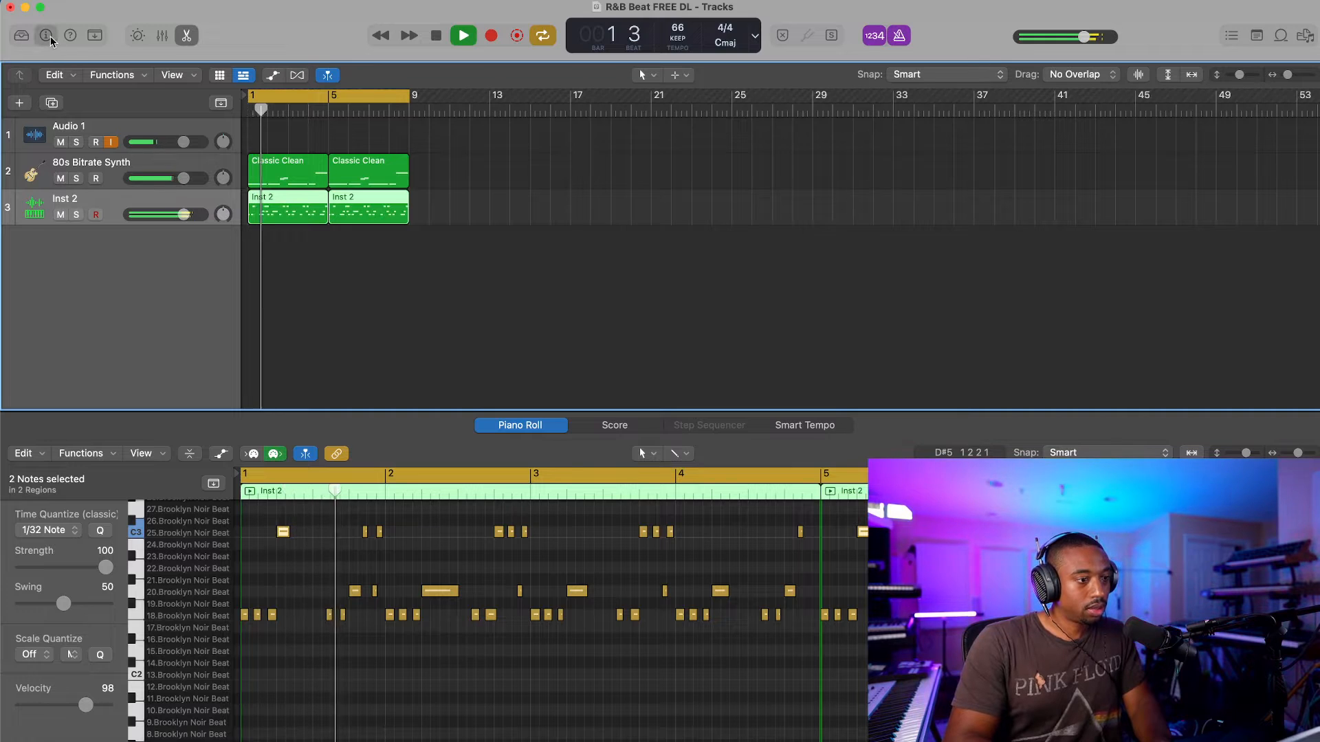
{"action": "key", "text": "i"}
{"action": "key", "text": "k"}
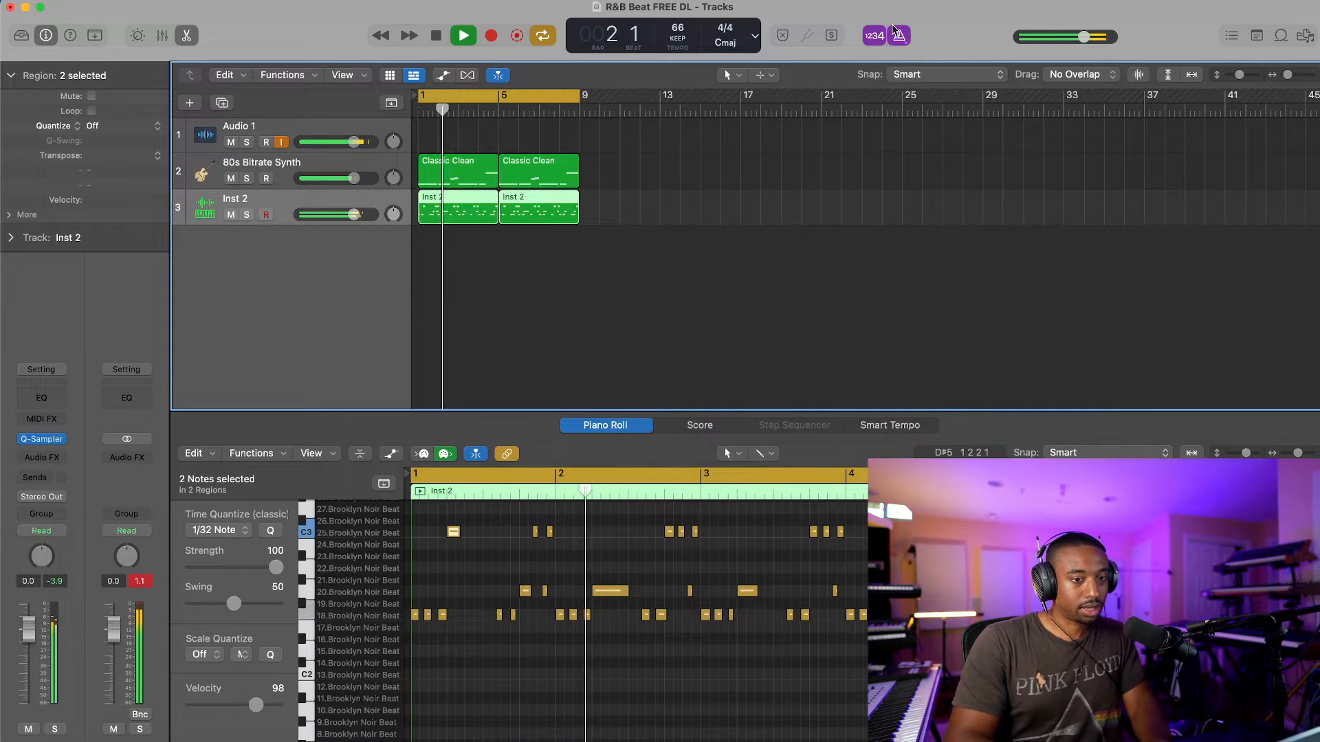
Step: Open Quick Sampler on the drum track, select the C3 slice marker in the waveform, and stop playback
{"action": "left_click", "coordinate": [44, 441]}
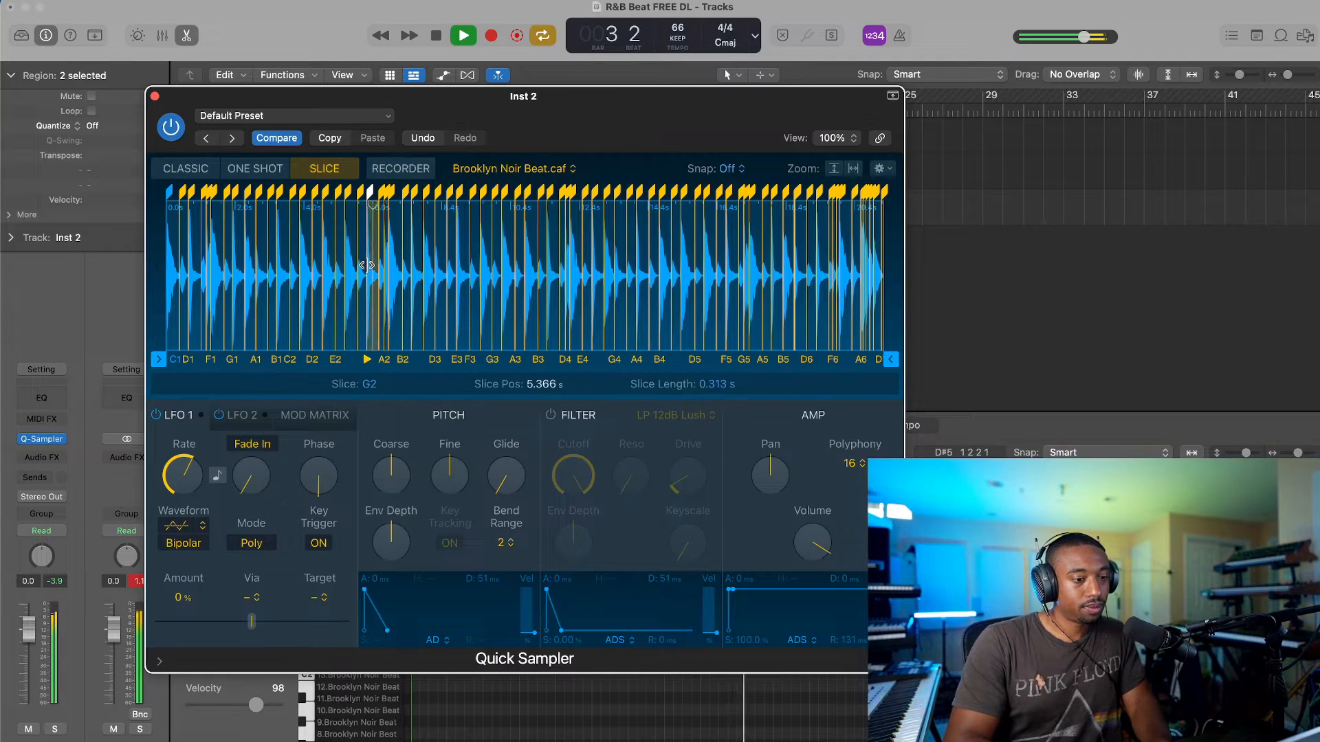
{"action": "scroll", "coordinate": [389, 248], "scroll_direction": "up", "scroll_amount": 5}
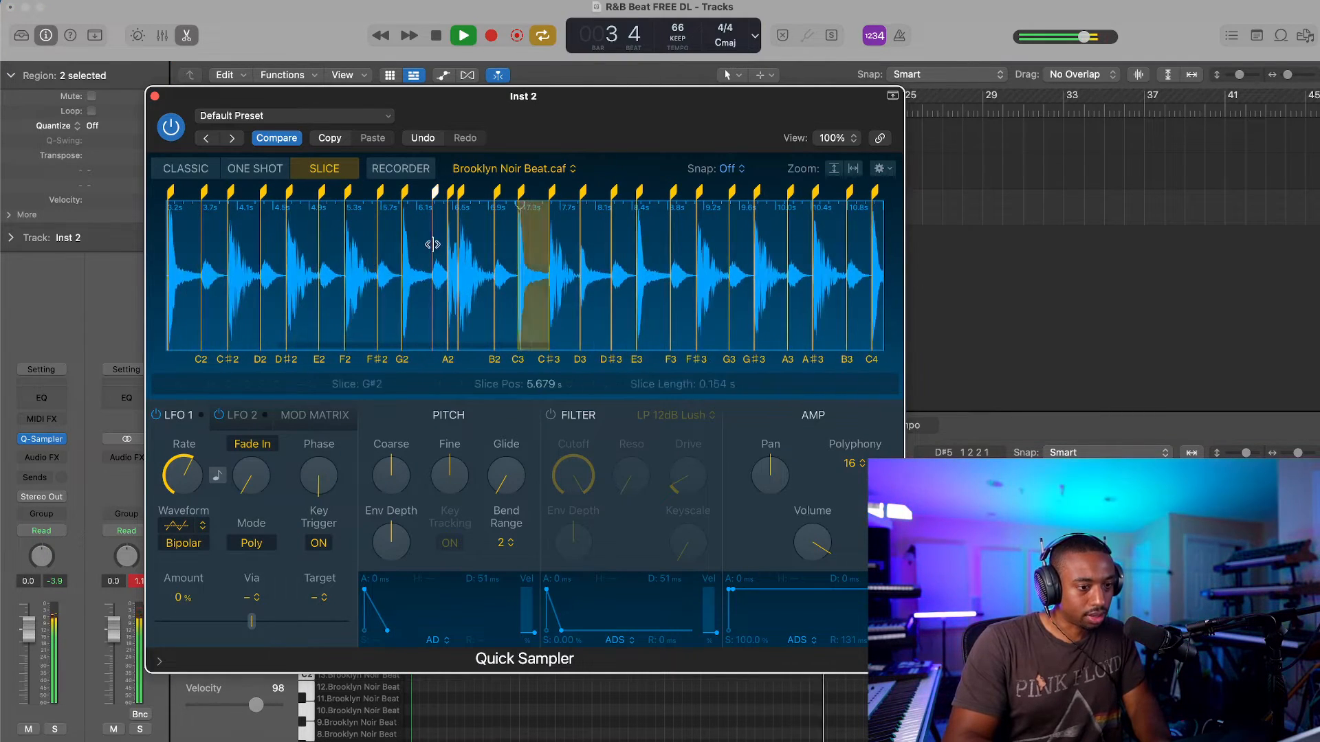
{"action": "left_click", "coordinate": [520, 204]}
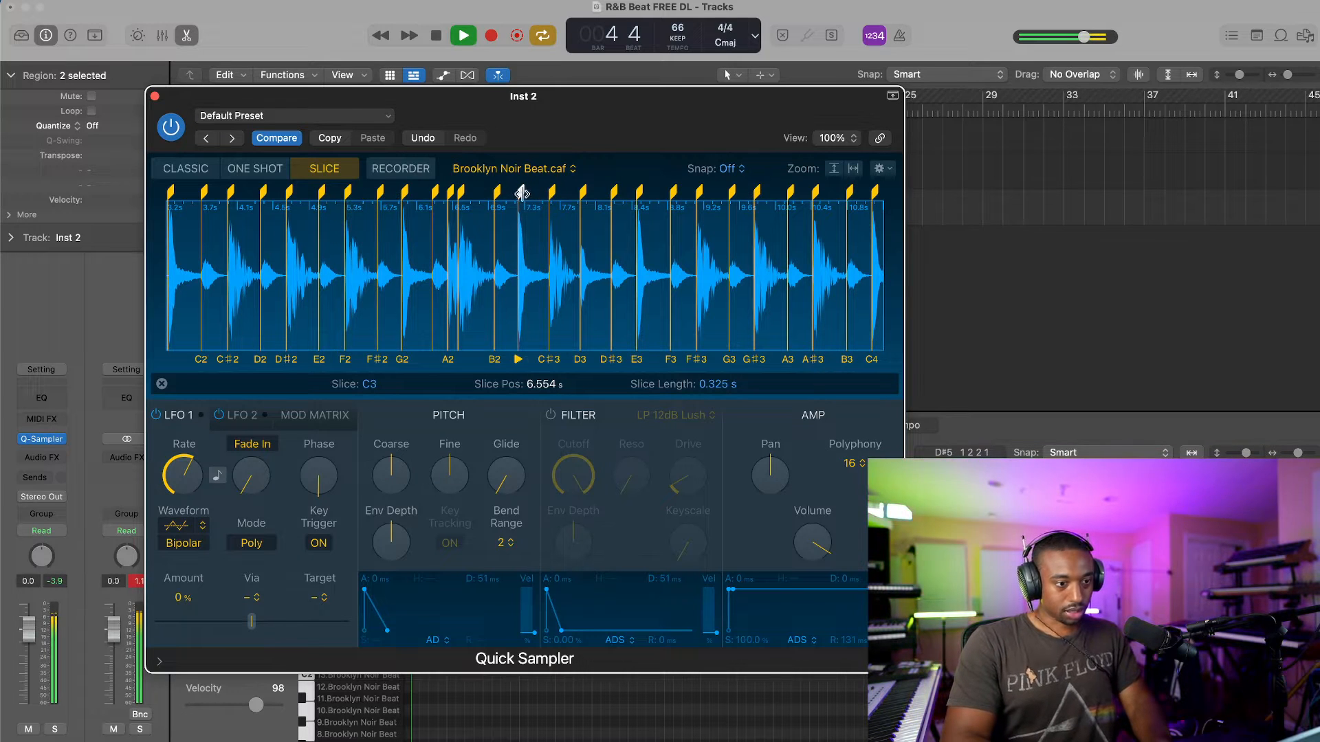
{"action": "key", "text": "space"}
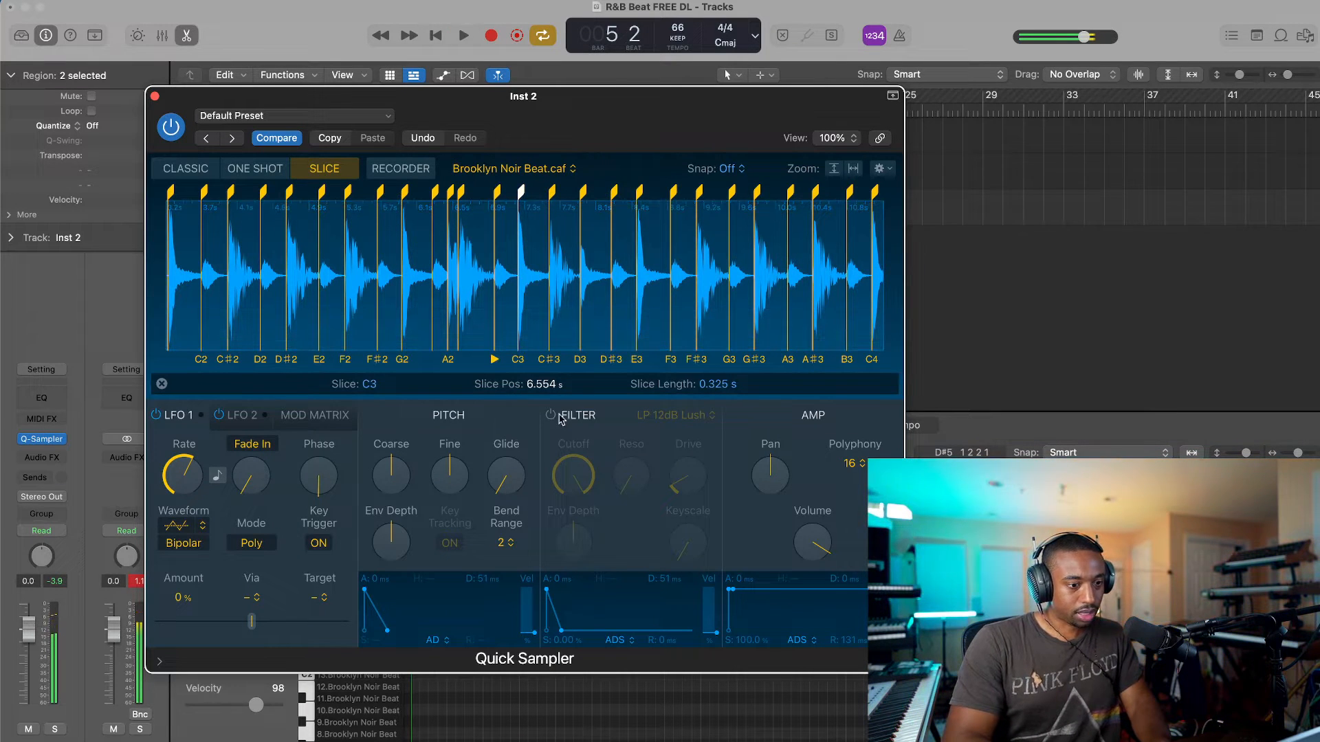
{"action": "left_click", "coordinate": [554, 416]}
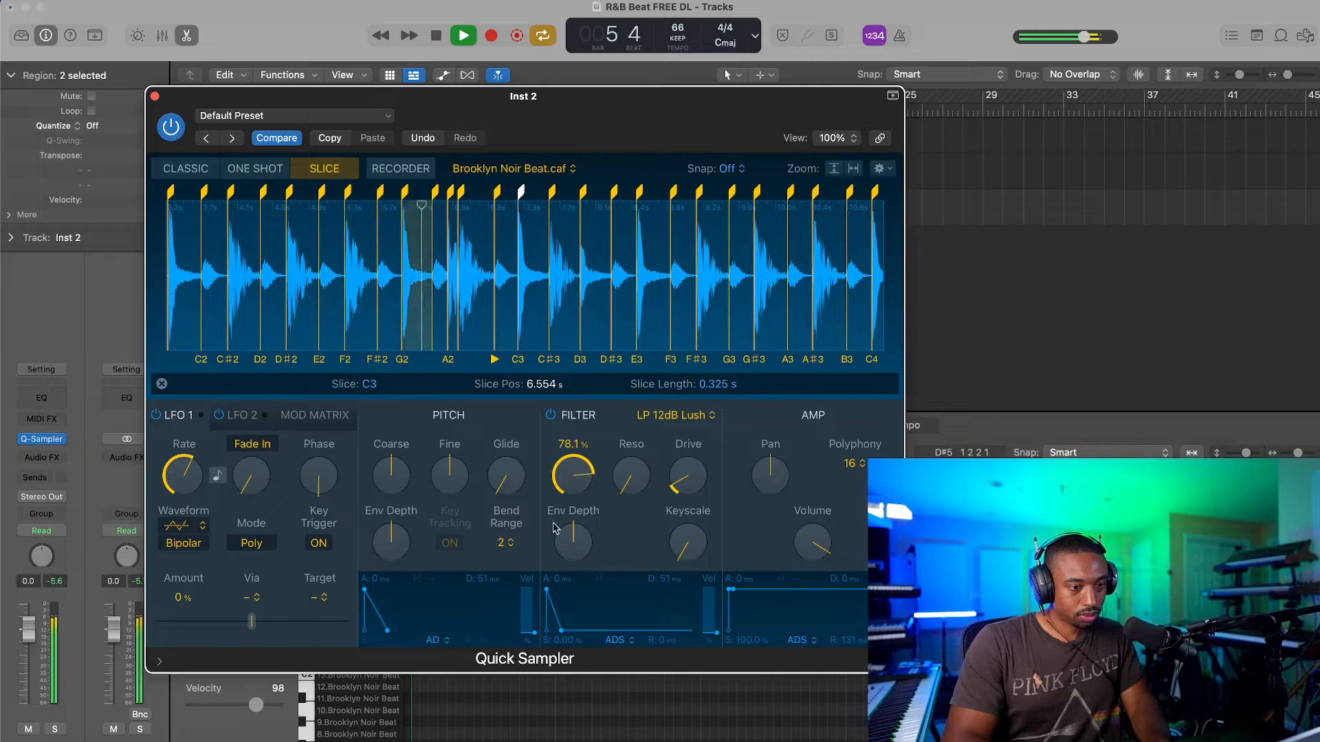
{"action": "left_click_drag", "start_coordinate": [564, 502], "coordinate": [536, 455]}
{"action": "left_click", "coordinate": [551, 416]}
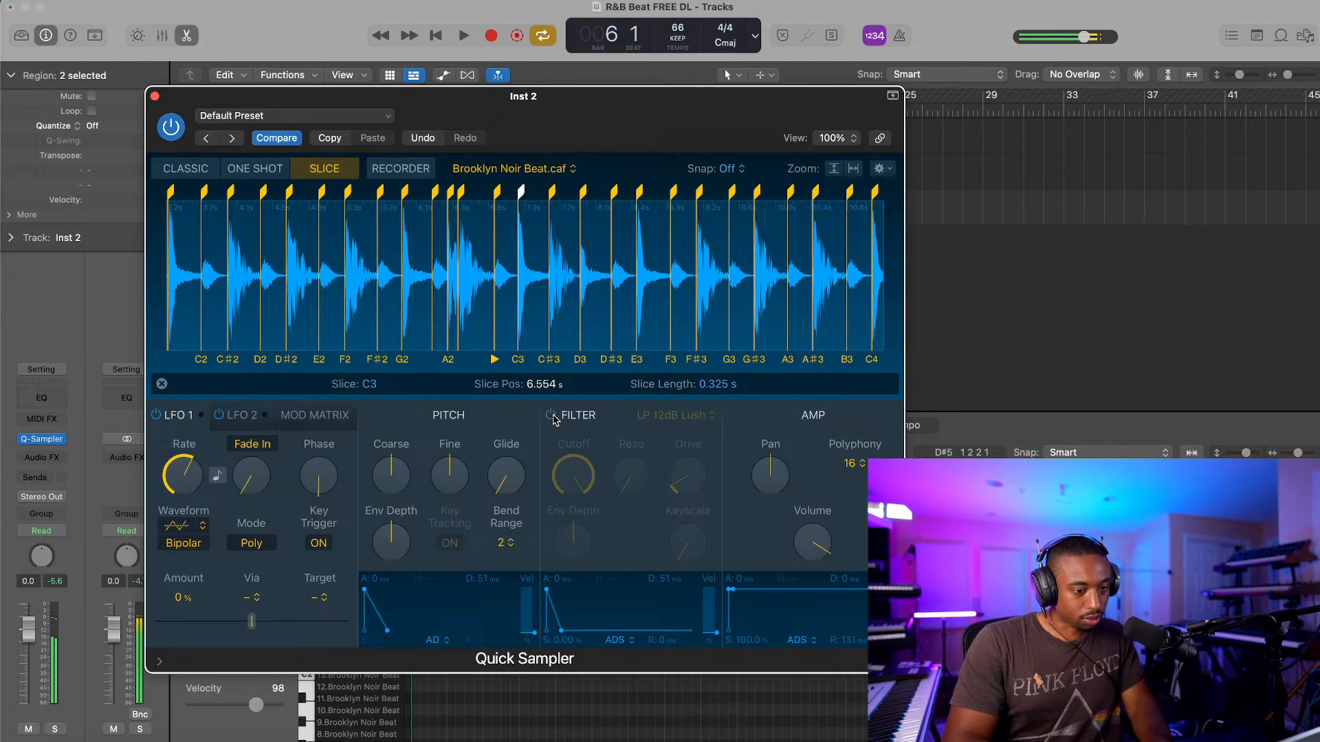
Step: Enable the LP 12dB Lush filter during playback, raise its Env Depth, lower the Cutoff, and close Quick Sampler
{"action": "key", "text": "space"}
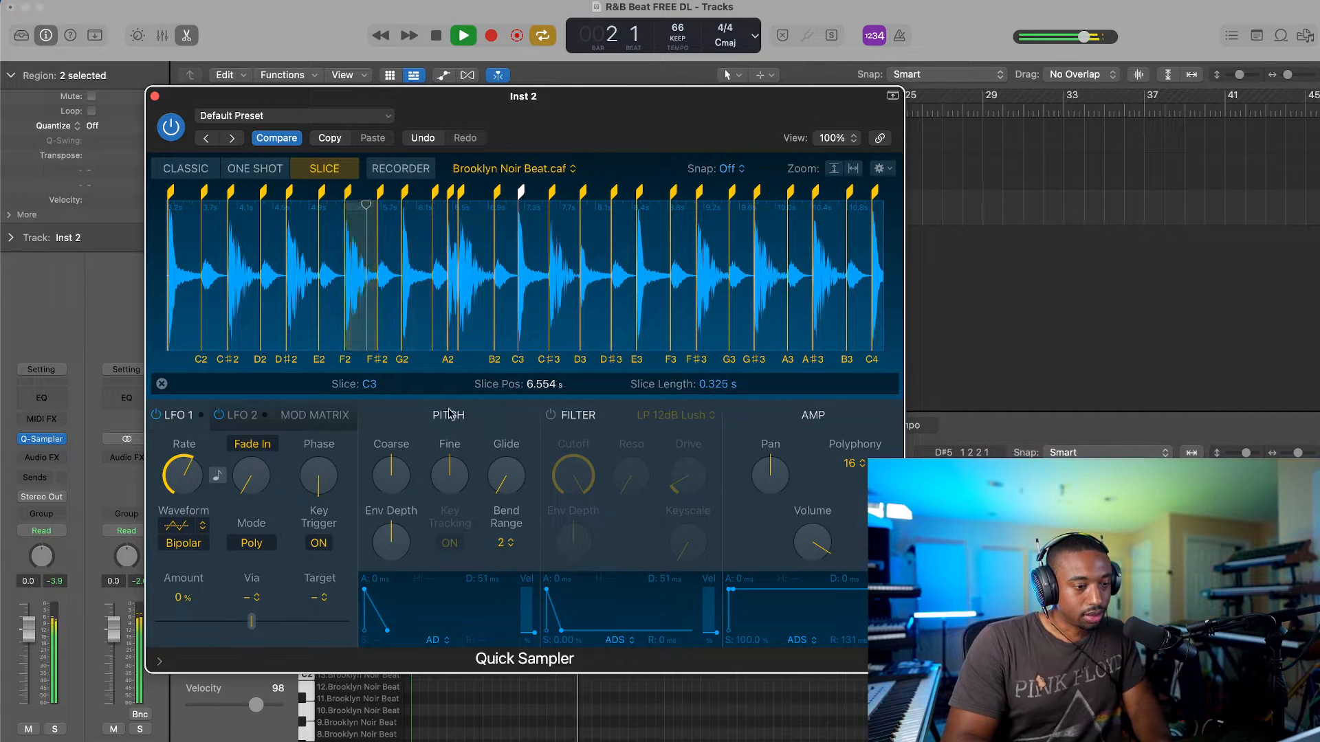
{"action": "mouse_move", "coordinate": [387, 521]}
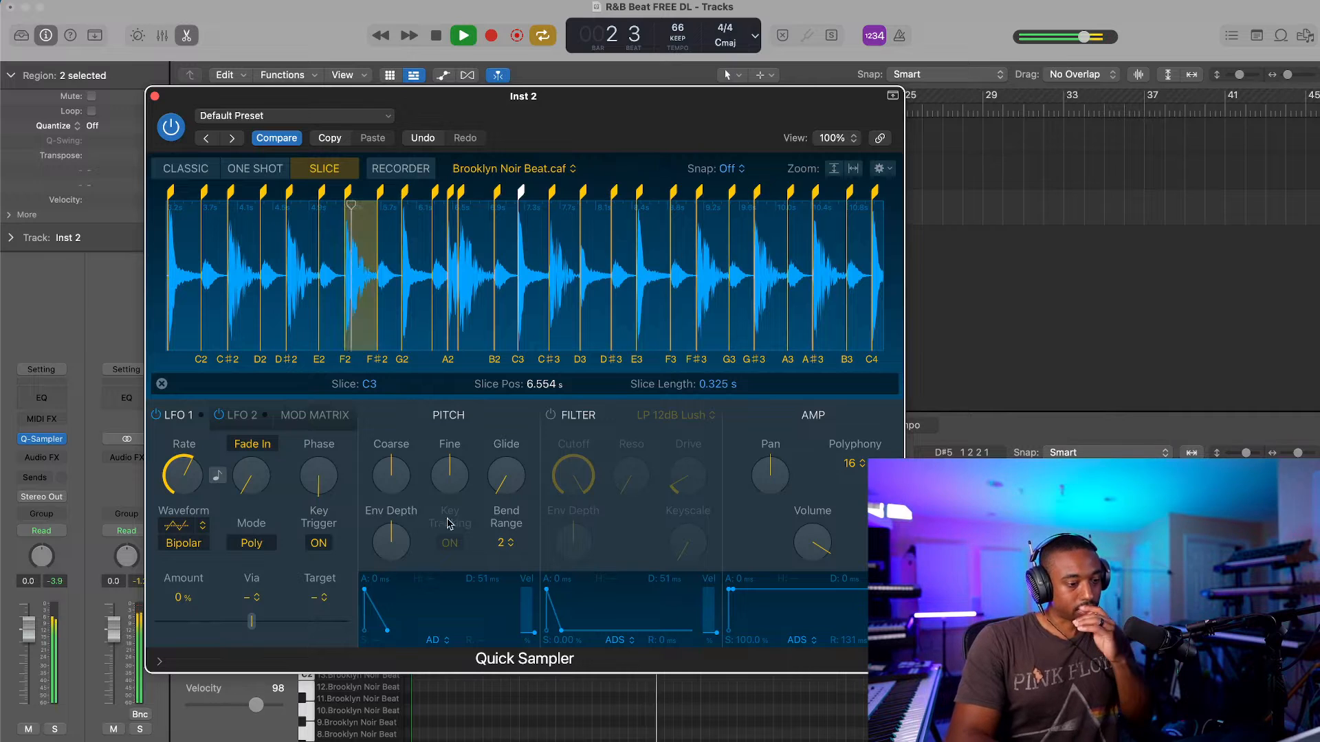
{"action": "left_click", "coordinate": [551, 415]}
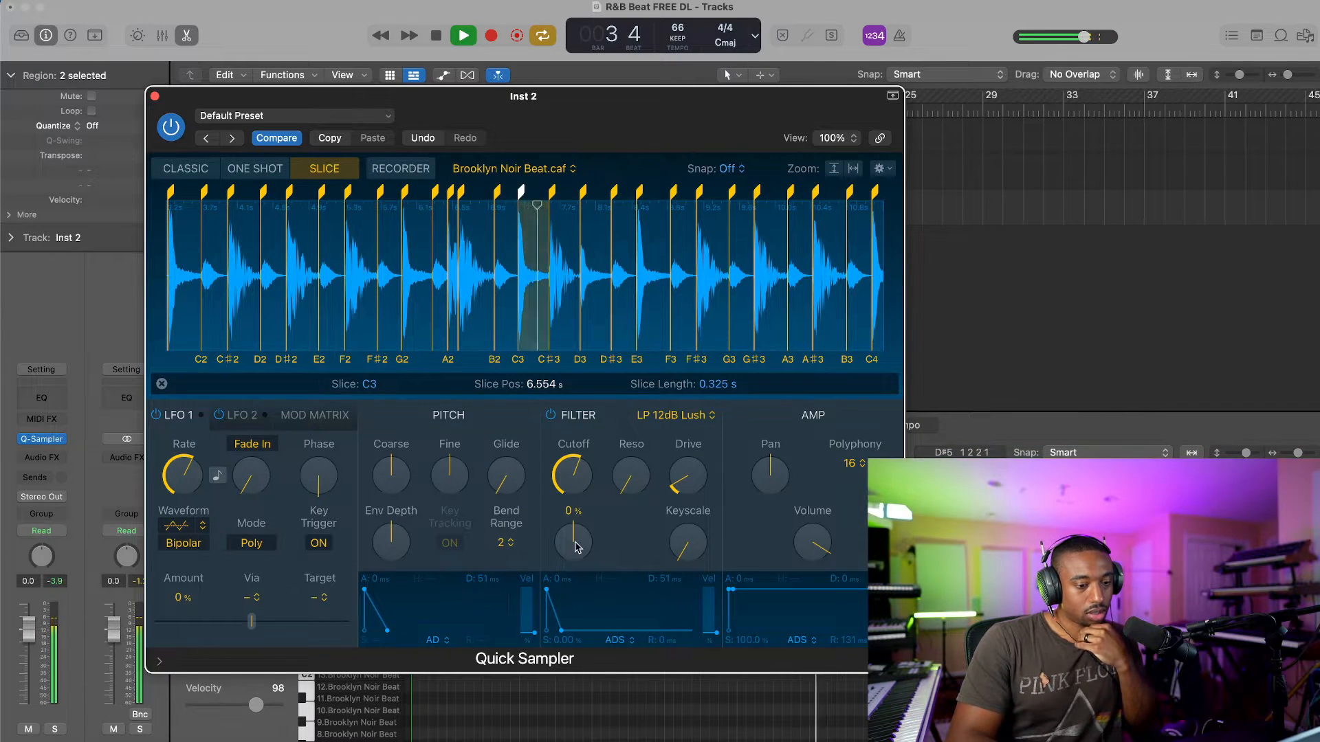
{"action": "left_click_drag", "start_coordinate": [575, 539], "coordinate": [580, 519]}
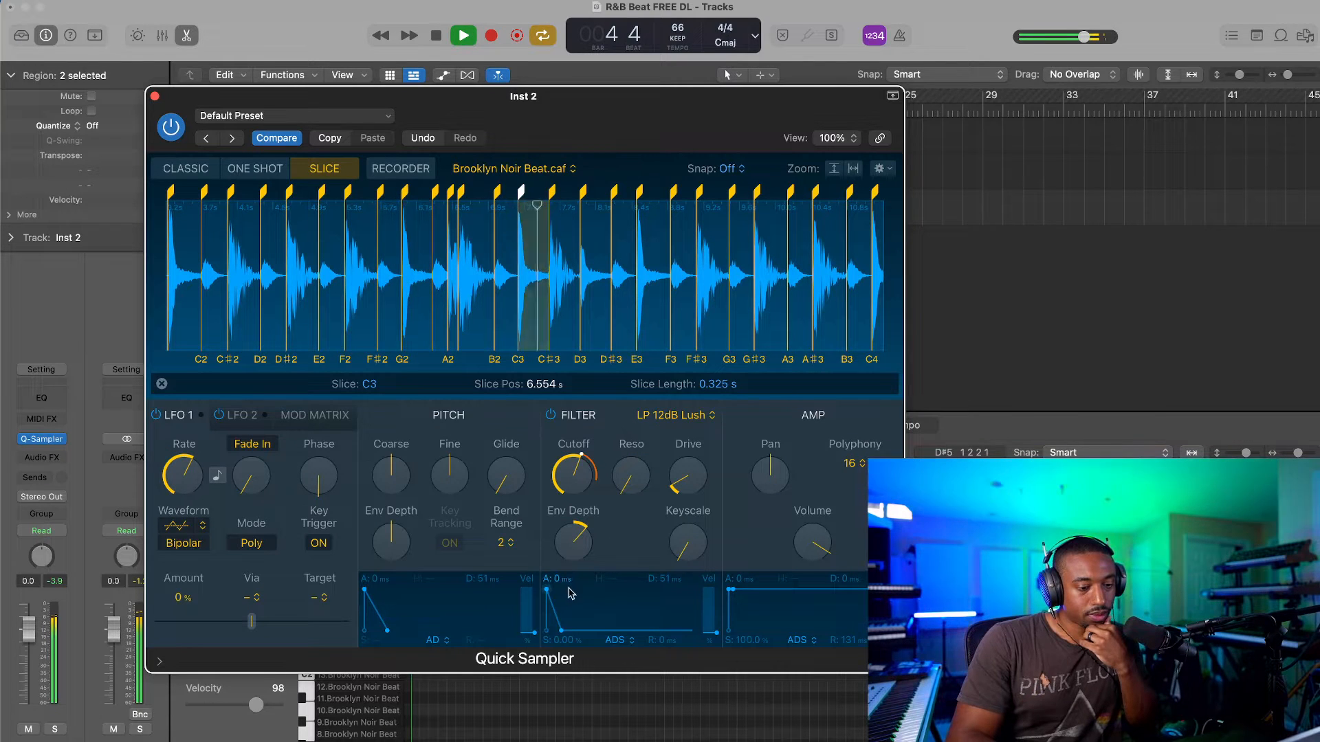
{"action": "left_click_drag", "start_coordinate": [570, 521], "coordinate": [570, 535]}
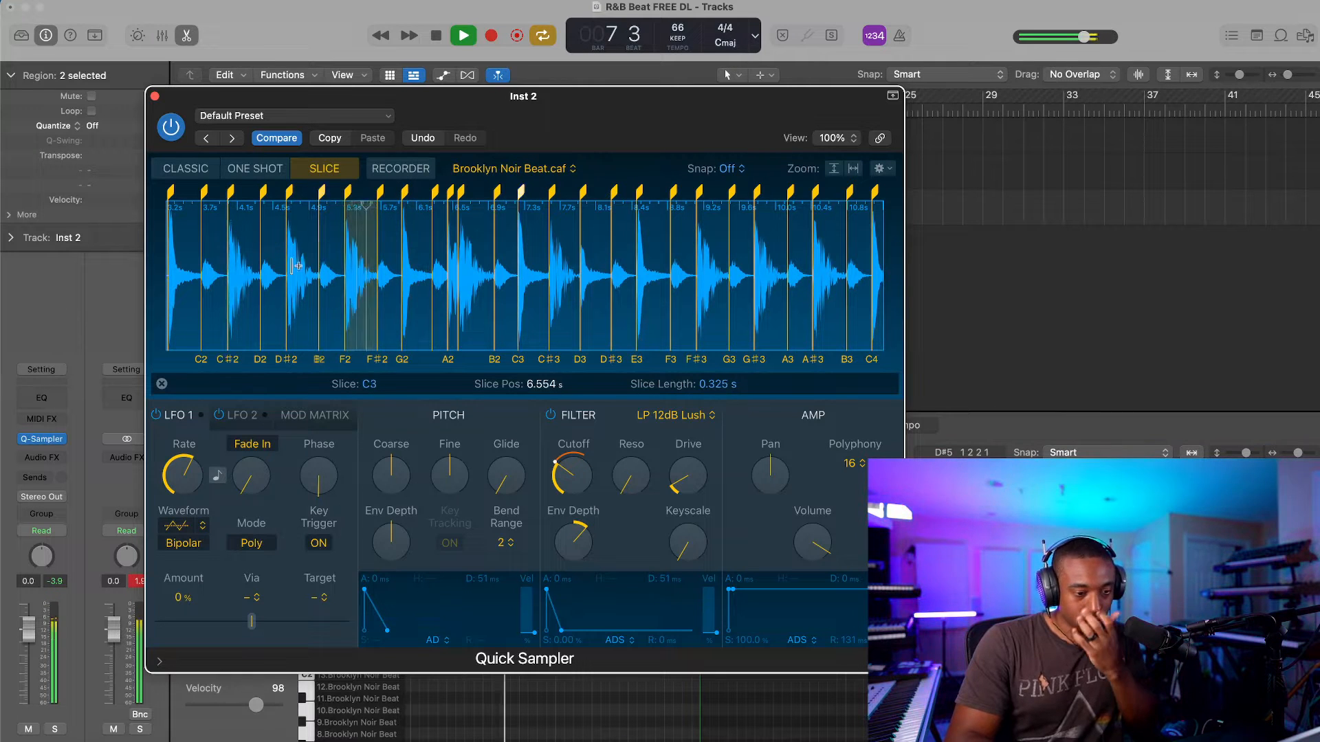
{"action": "left_click", "coordinate": [155, 98]}
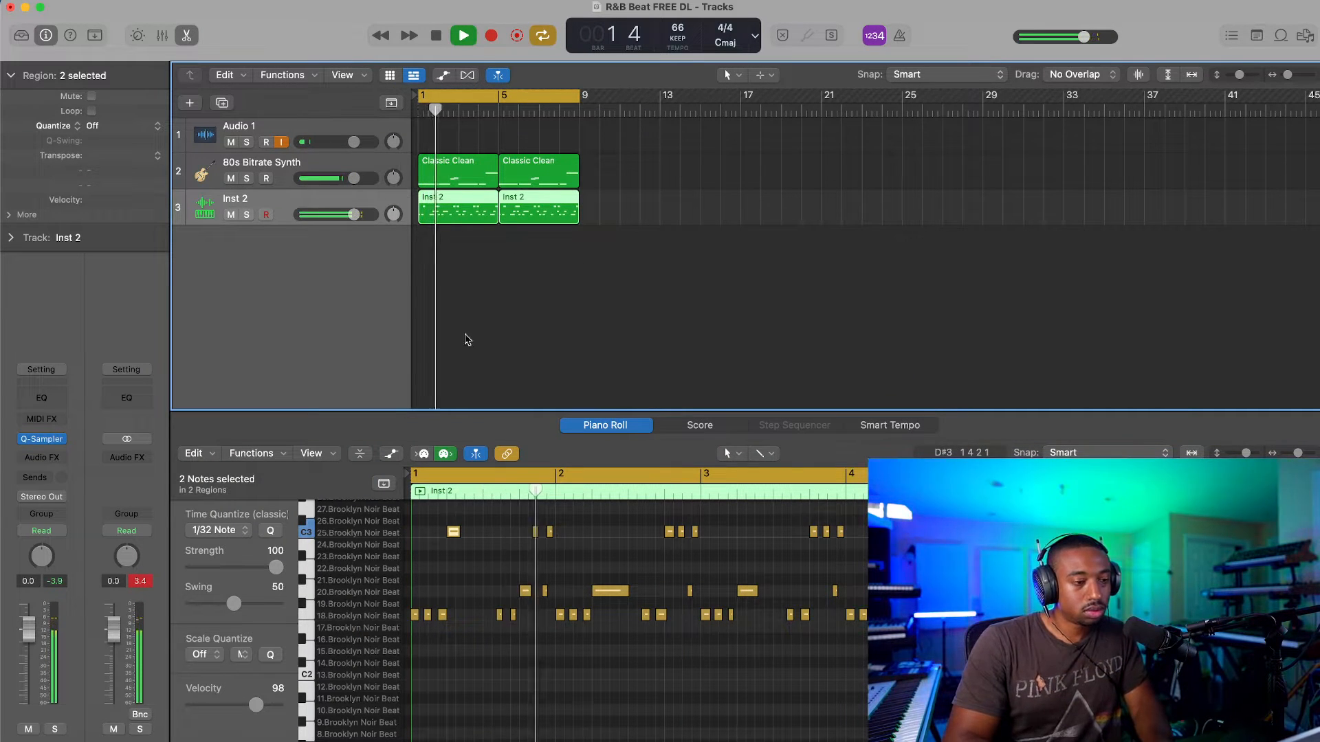
Step: Add a new software instrument track below the drum track and load Alchemy as its instrument
{"action": "right_click", "coordinate": [335, 288]}
{"action": "left_click", "coordinate": [385, 306]}
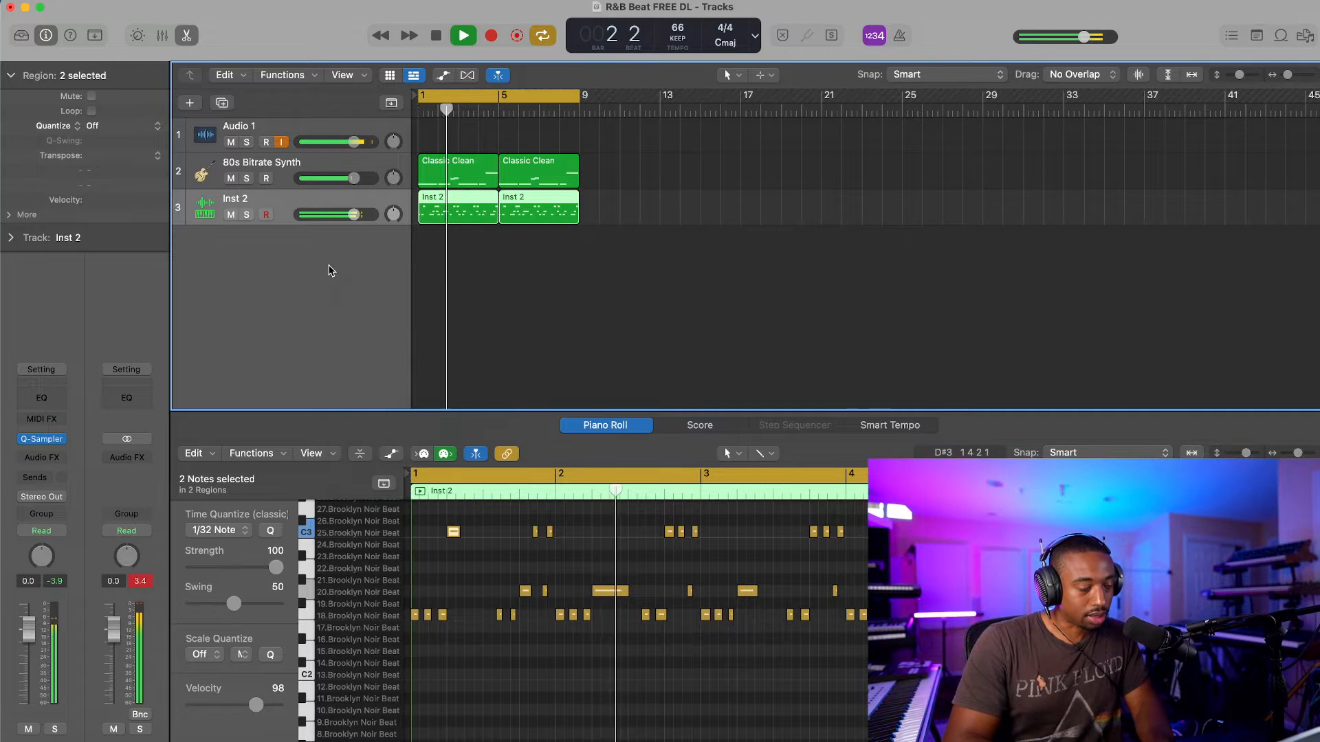
{"action": "left_click", "coordinate": [41, 439]}
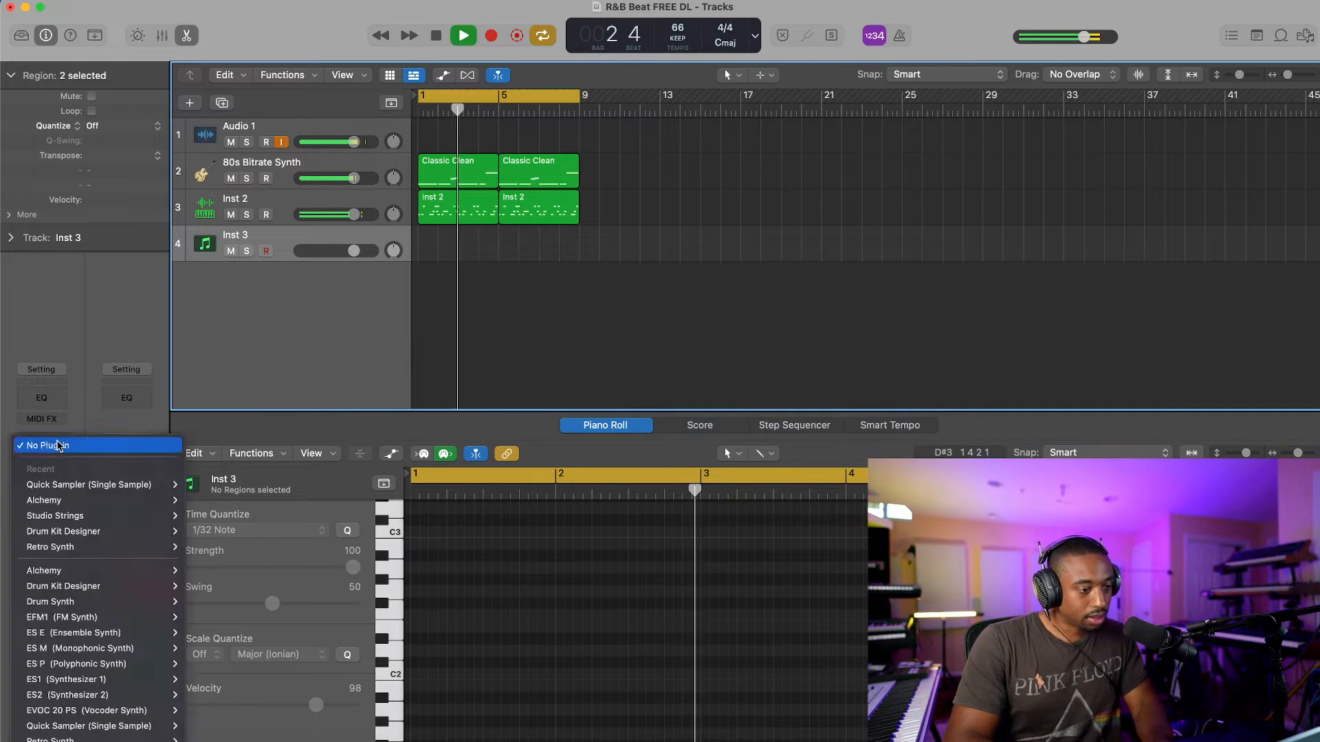
{"action": "left_click", "coordinate": [202, 500]}
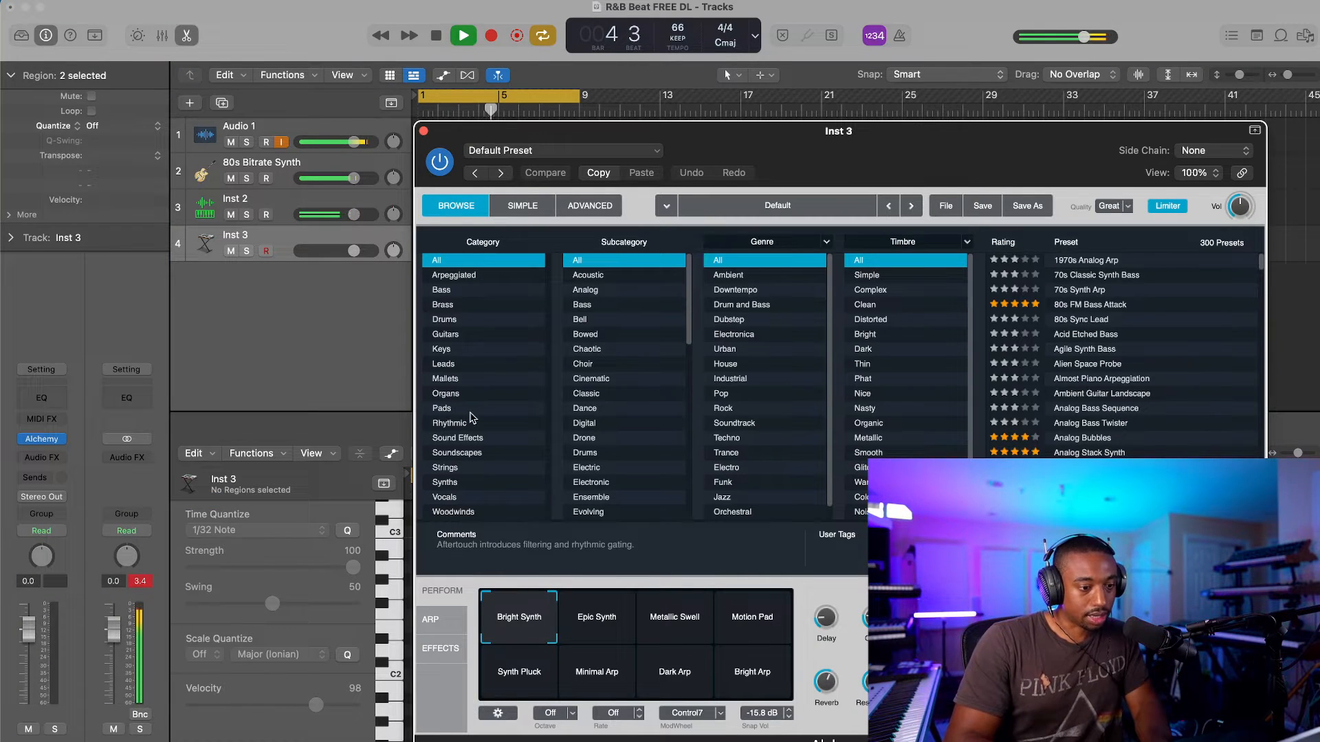
Step: Filter Alchemy's presets to Bass, audition 80s FM Bass Attack with Musical Typing, and load Classic Funk Boogie Bass
{"action": "left_click", "coordinate": [467, 290]}
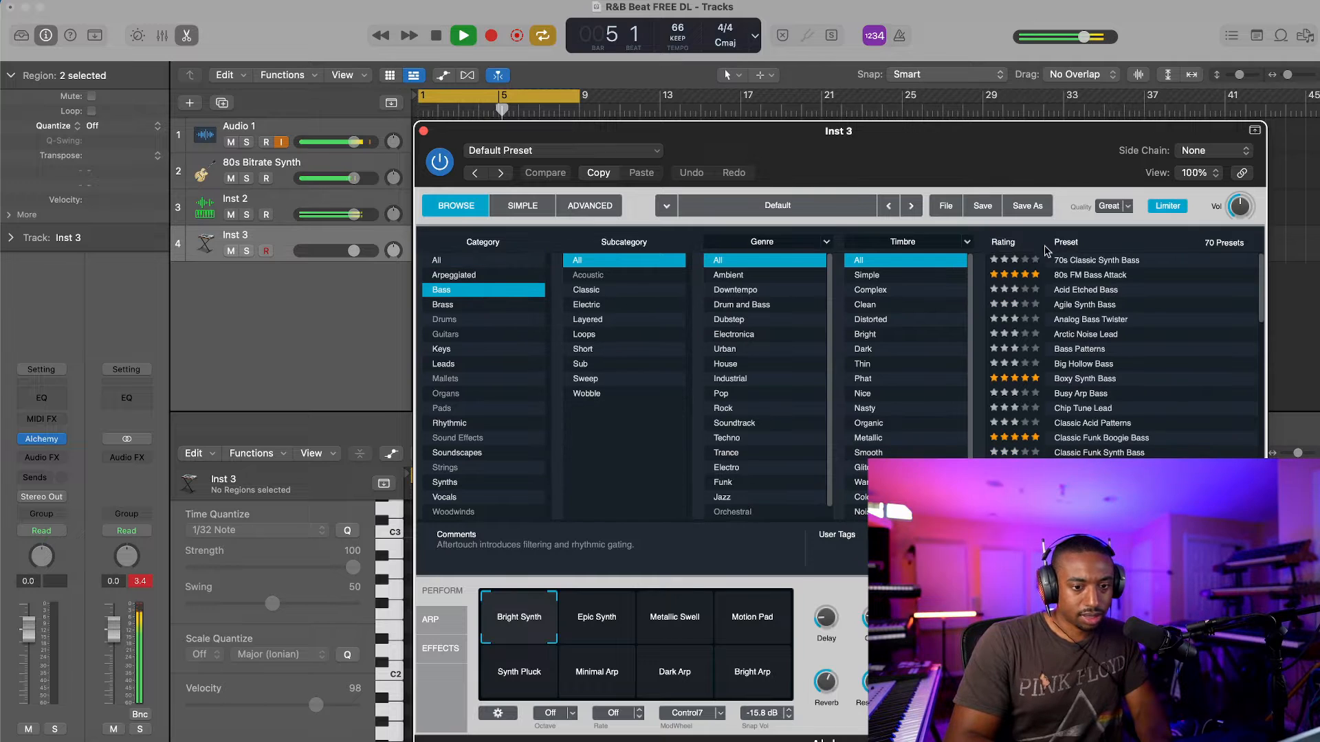
{"action": "left_click", "coordinate": [1089, 261]}
{"action": "key", "text": "super+k"}
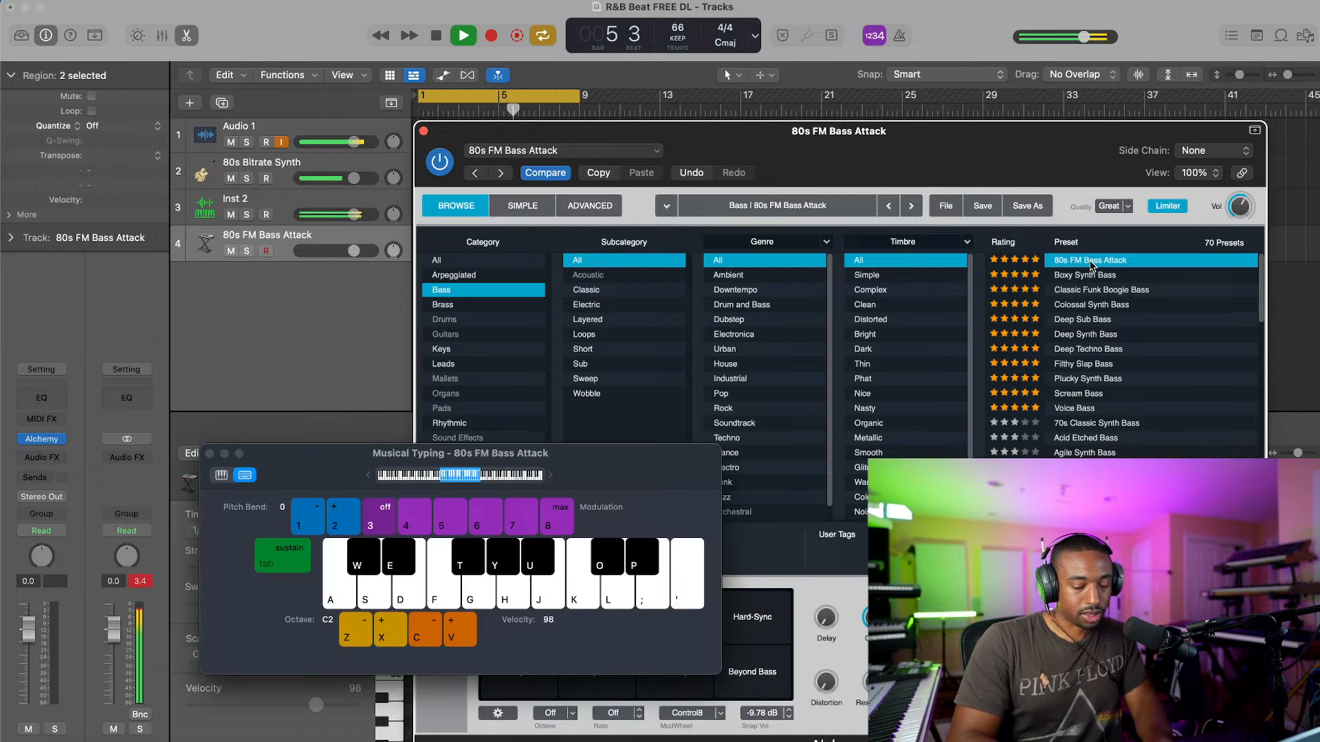
{"action": "key", "text": "j"}
{"action": "key", "text": "k"}
{"action": "key", "text": "s"}
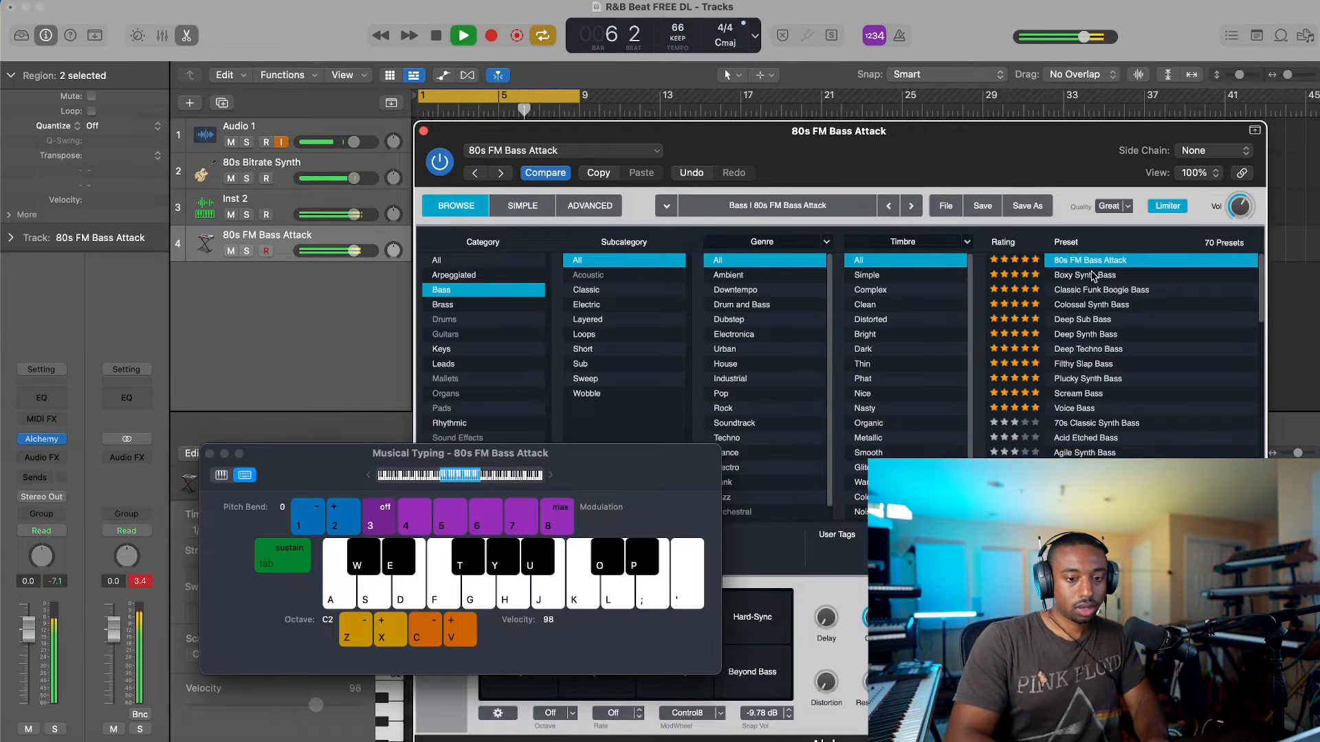
{"action": "left_click", "coordinate": [1093, 275]}
{"action": "left_click", "coordinate": [1095, 291]}
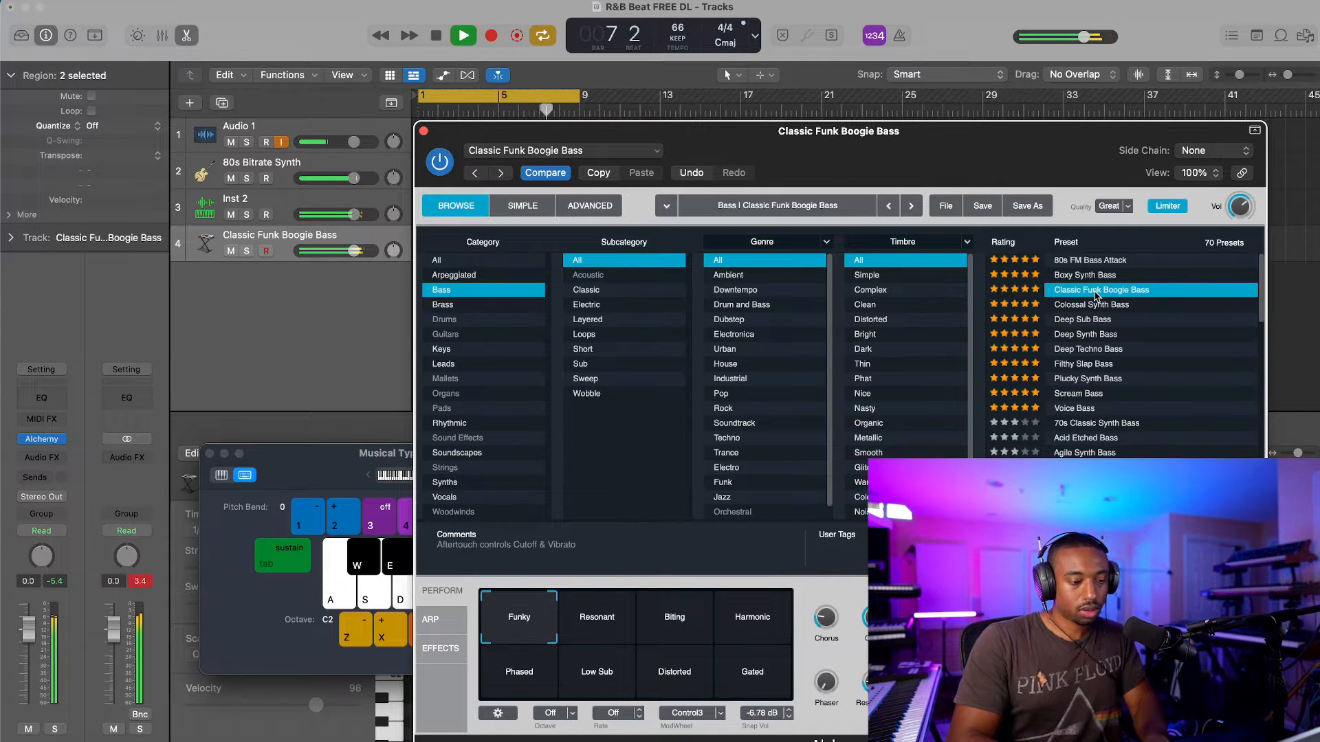
Step: Start recording on the bass track during playback, close Alchemy, and lower the Musical Typing octave to C1
{"action": "key", "text": "r"}
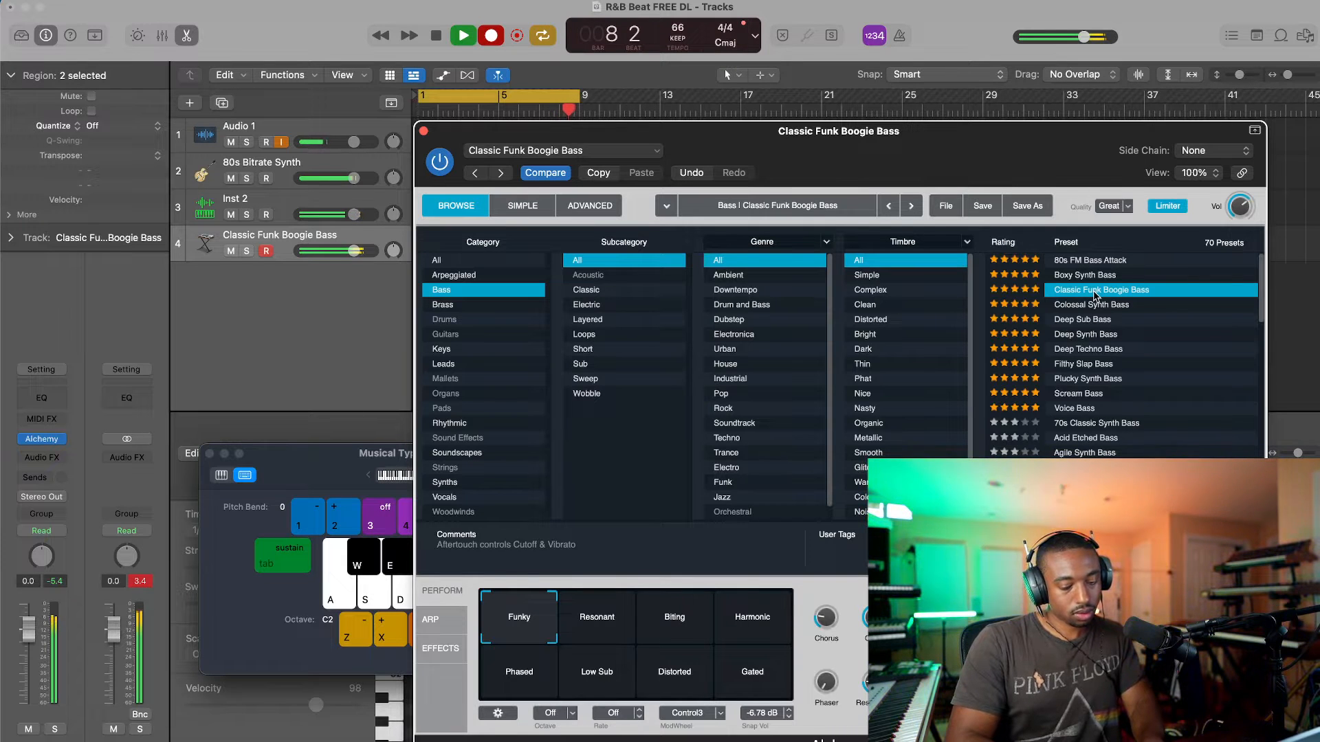
{"action": "left_click", "coordinate": [424, 132]}
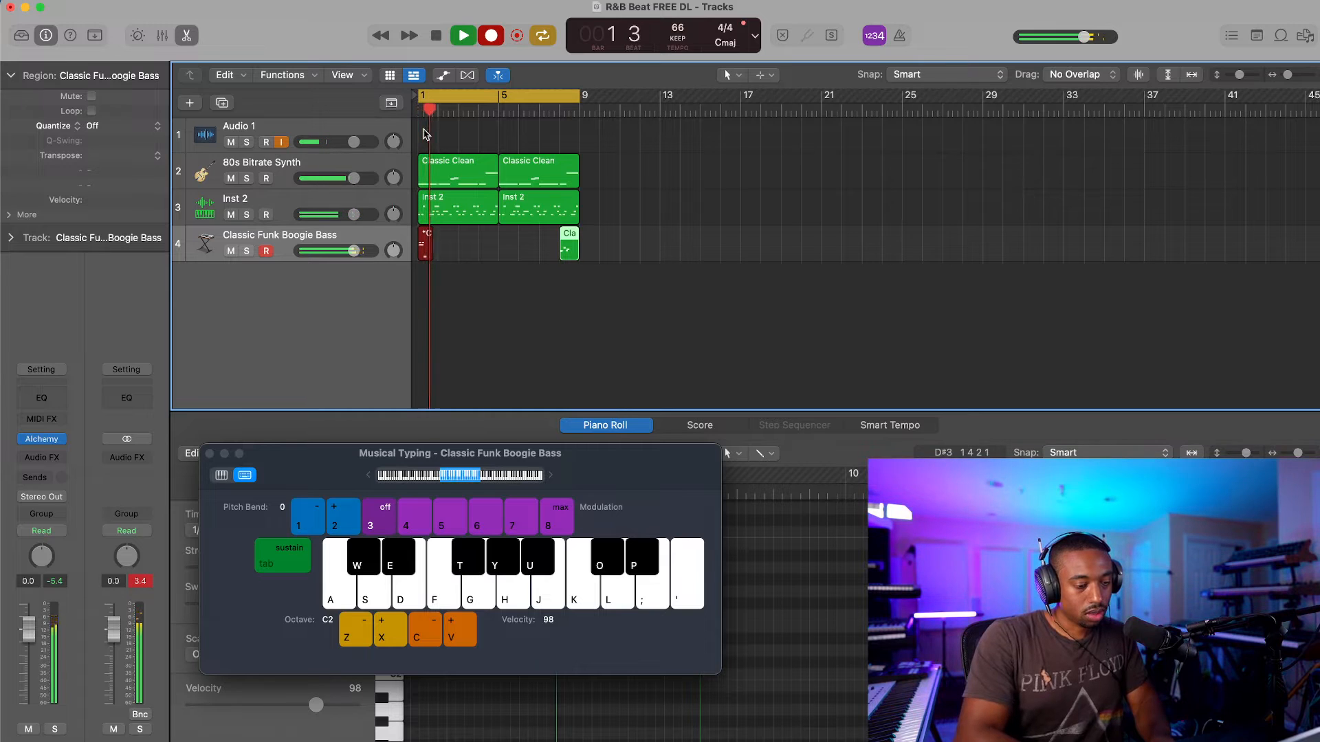
{"action": "key", "text": "k"}
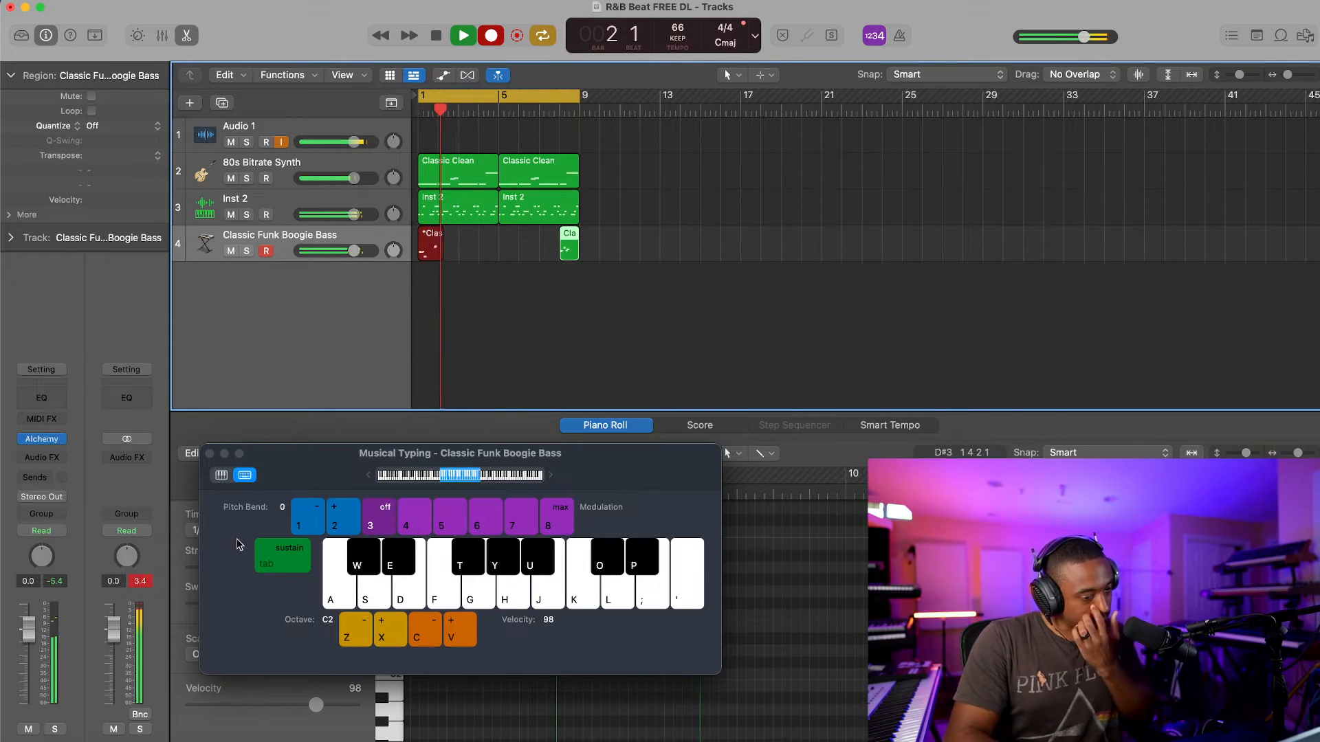
{"action": "key", "text": "z"}
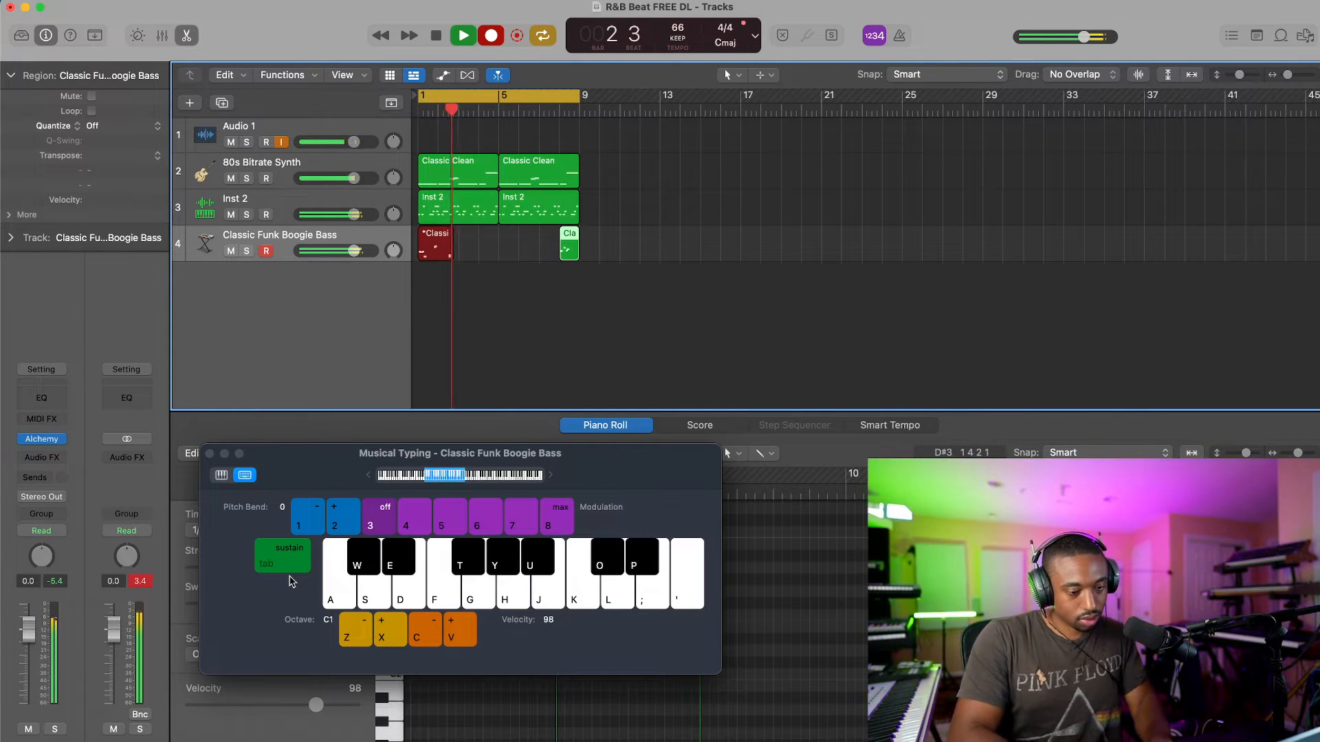
Step: Play a trial bassline through bar 4, stop recording, delete both bass regions, and return the playhead to bar 1
{"action": "key", "text": "i"}
{"action": "key", "text": "o"}
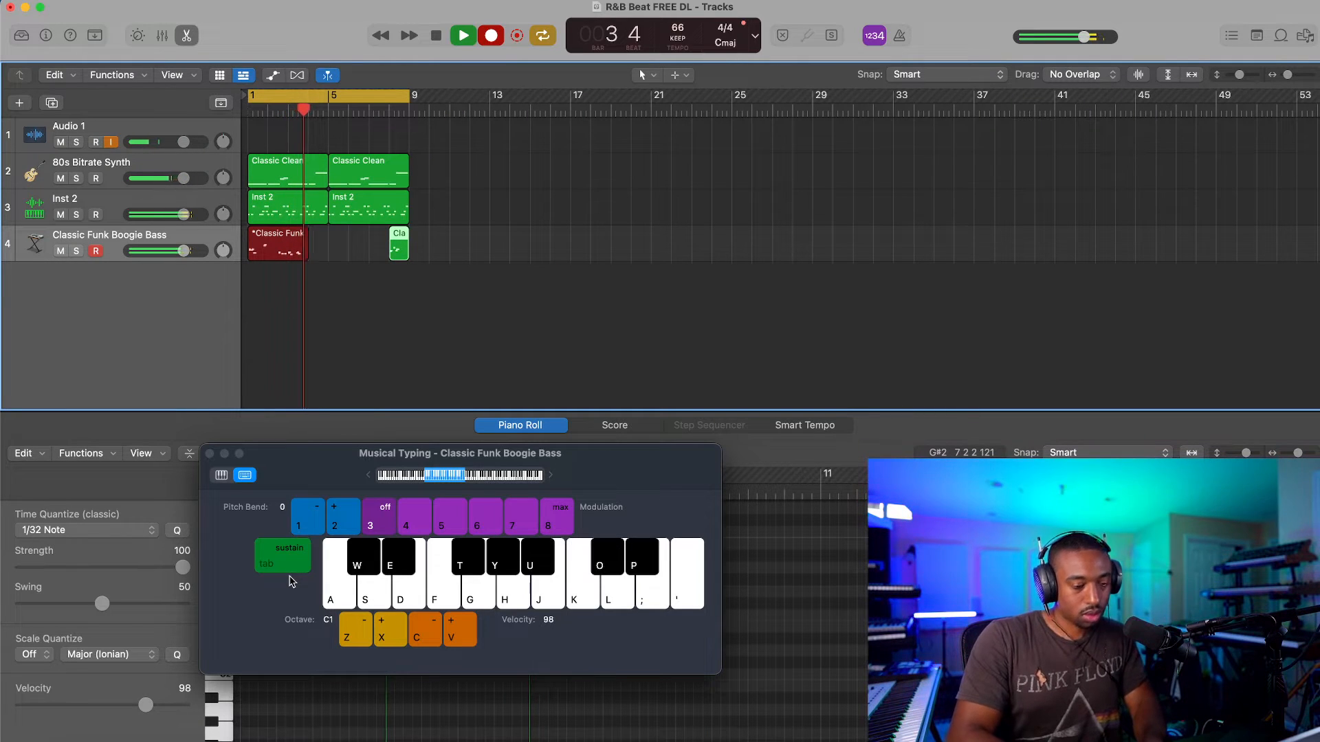
{"action": "key", "text": "f"}
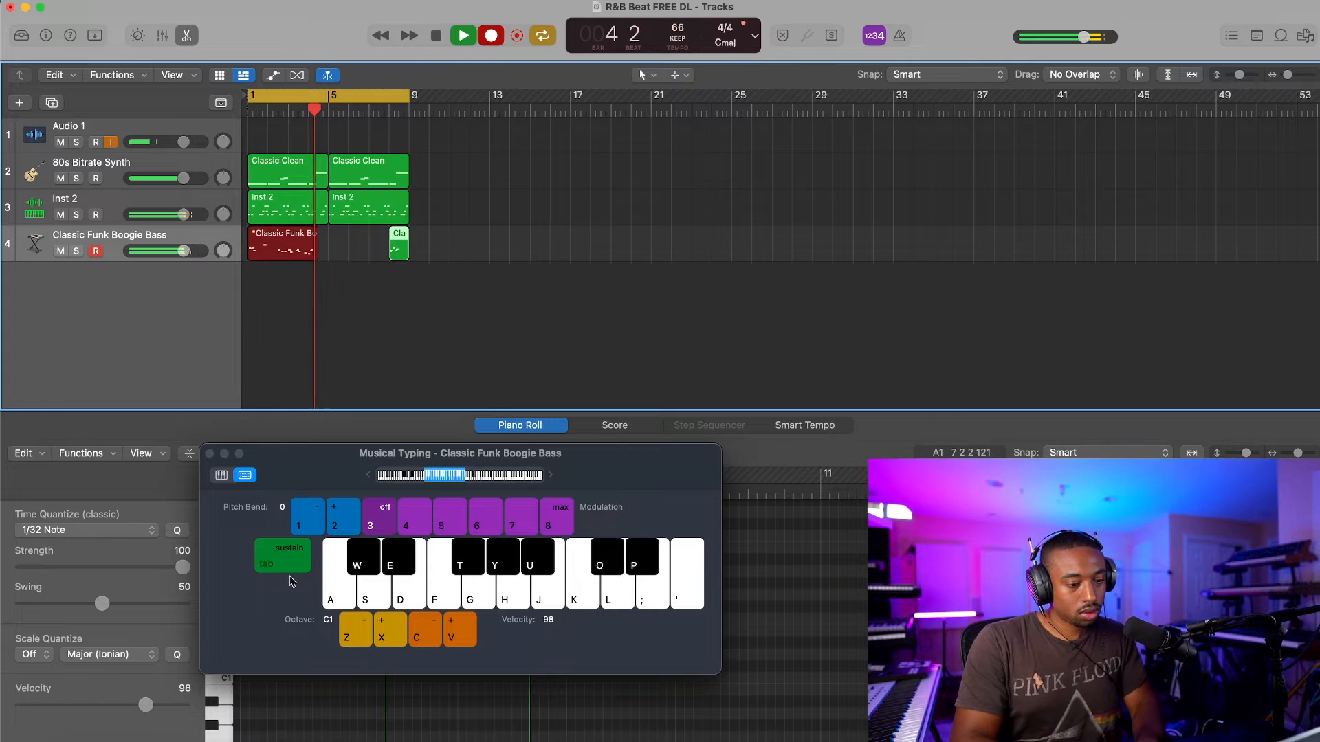
{"action": "key", "text": "t"}
{"action": "key", "text": "space"}
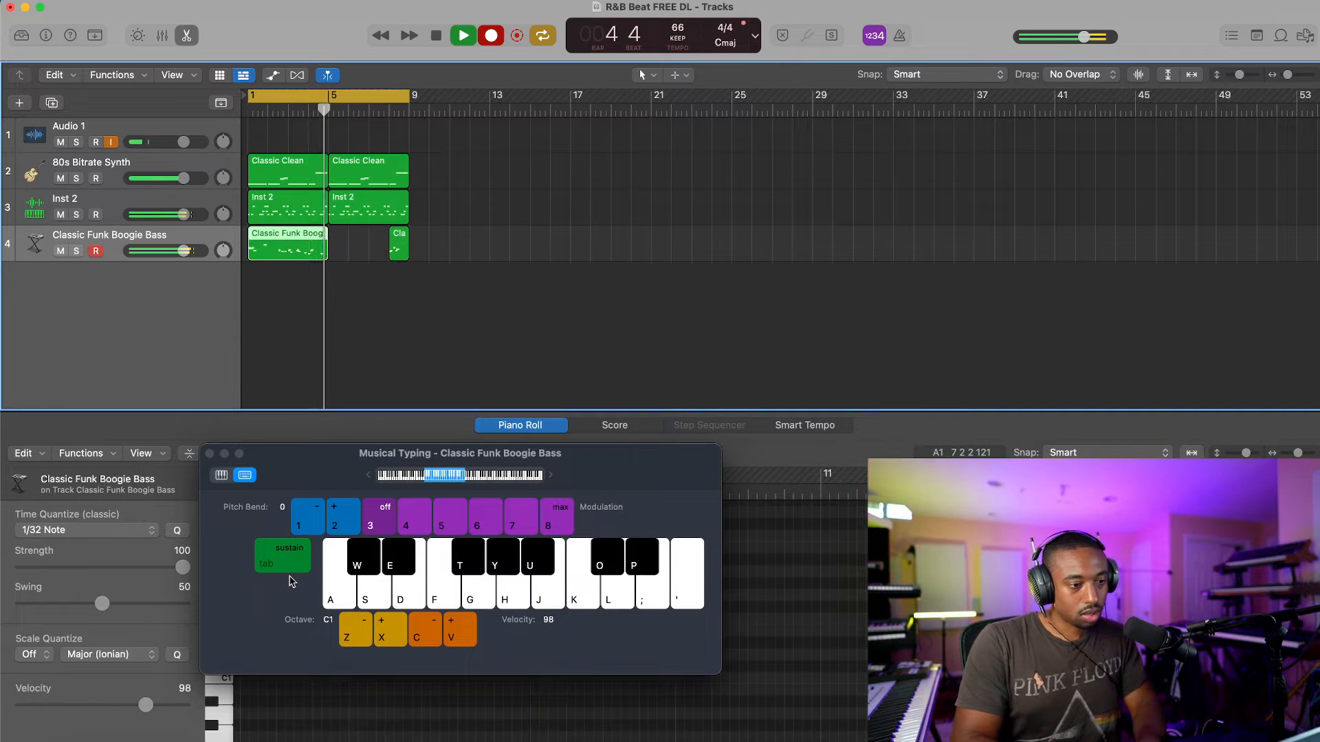
{"action": "left_click_drag", "start_coordinate": [431, 262], "coordinate": [297, 246]}
{"action": "key", "text": "Delete"}
{"action": "key", "text": "Return"}
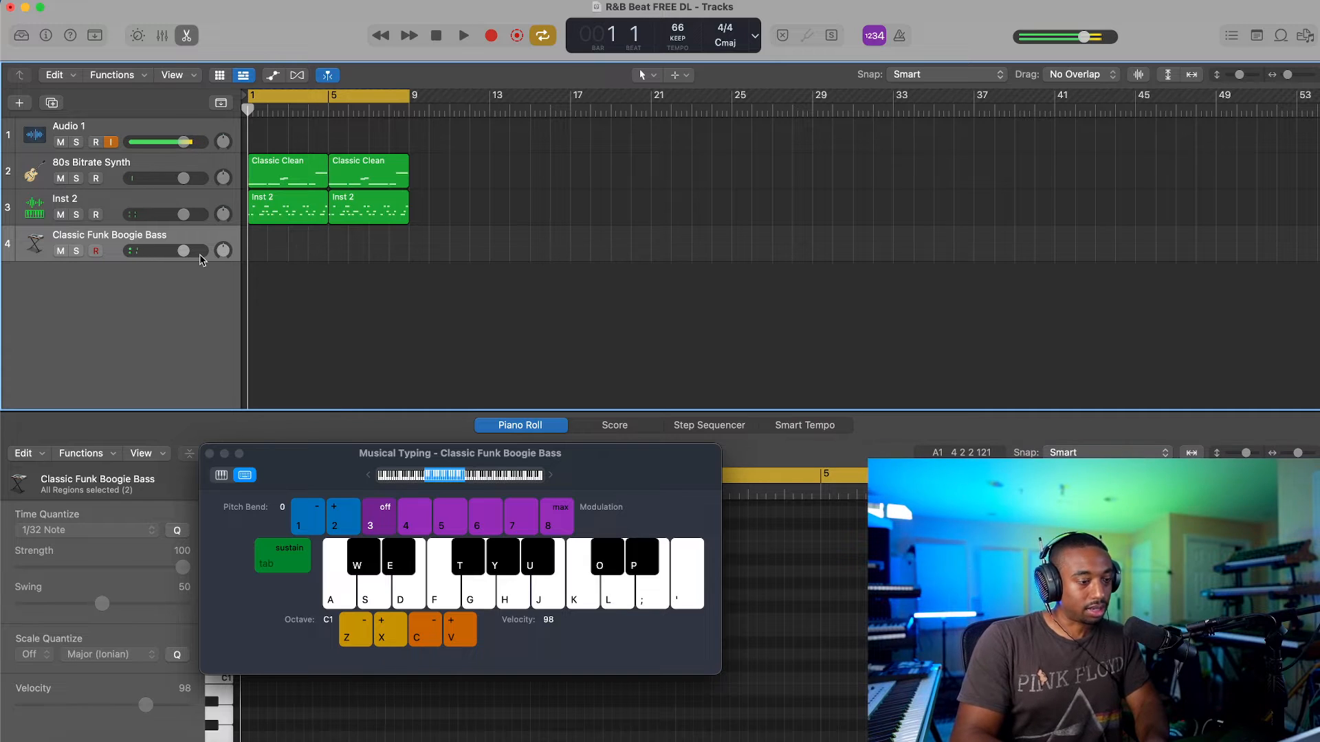
Step: Record-enable the bass track, rehearse the bassline notes with Musical Typing at octave C1, and return to bar 1
{"action": "key", "text": "k"}
{"action": "key", "text": "j"}
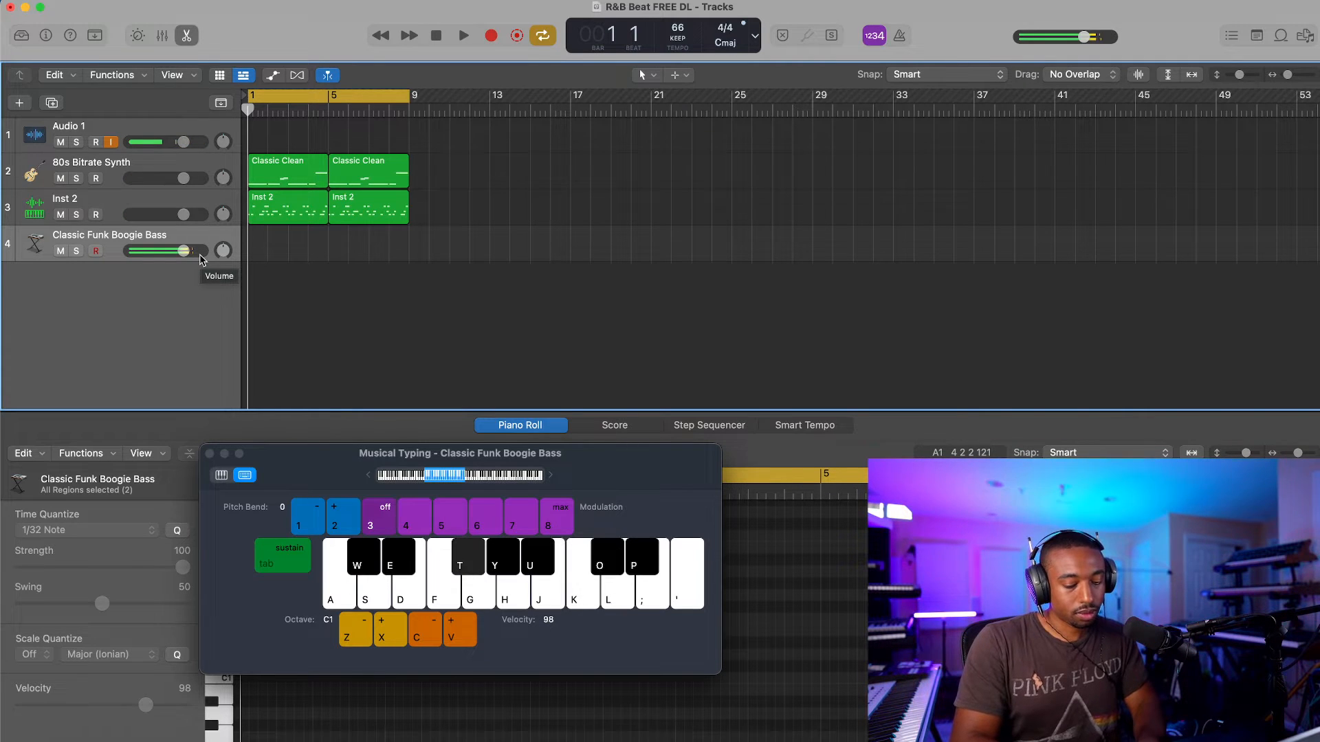
{"action": "key", "text": "space"}
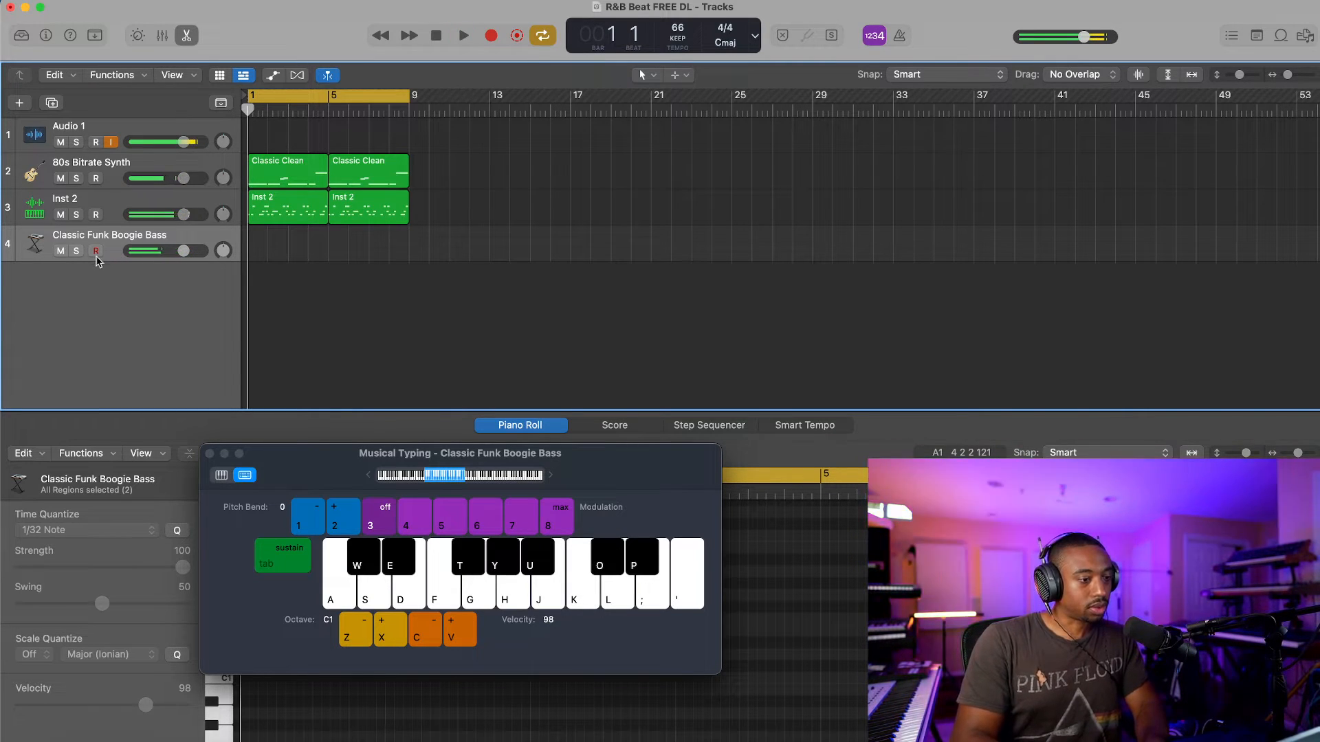
{"action": "left_click", "coordinate": [96, 251]}
{"action": "key", "text": "k"}
{"action": "key", "text": "o"}
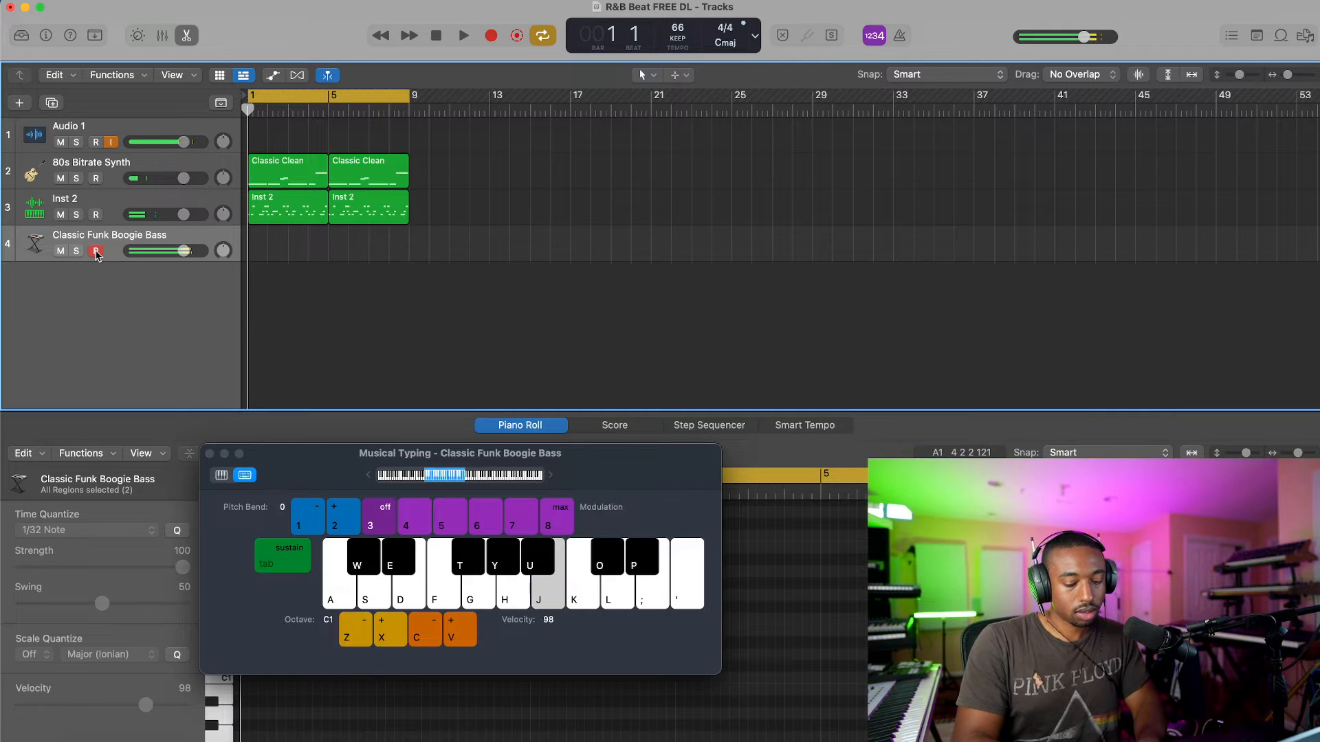
{"action": "key", "text": "t"}
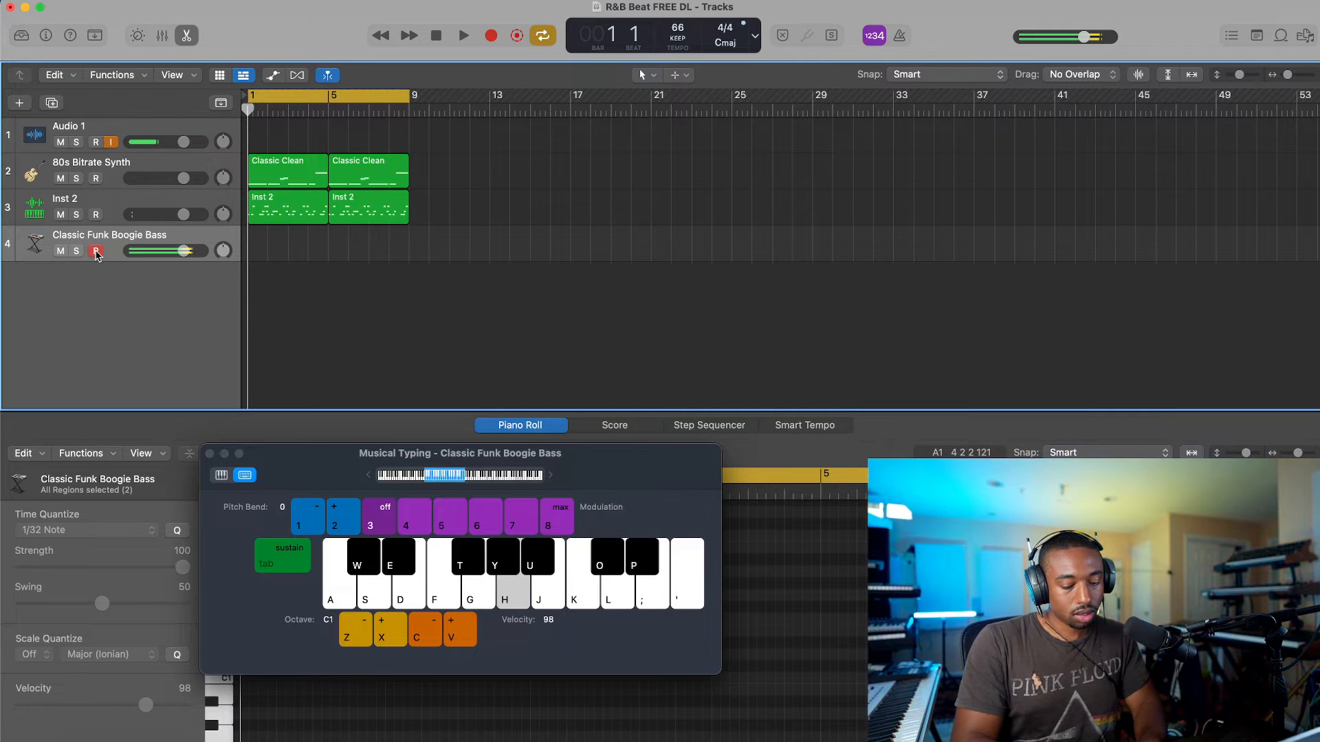
{"action": "key", "text": "k"}
{"action": "key", "text": "o"}
{"action": "key", "text": "space"}
{"action": "key", "text": "space"}
{"action": "key", "text": "k"}
{"action": "key", "text": "o"}
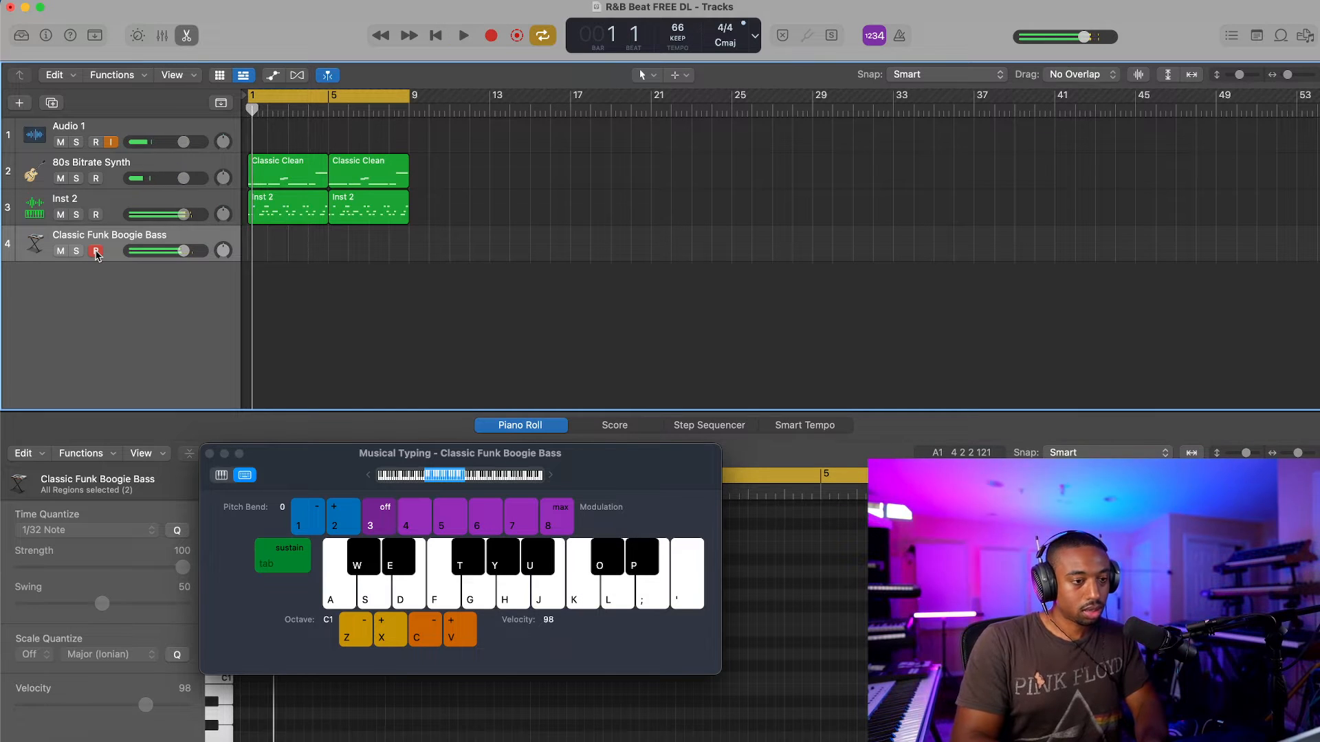
{"action": "left_click", "coordinate": [434, 38]}
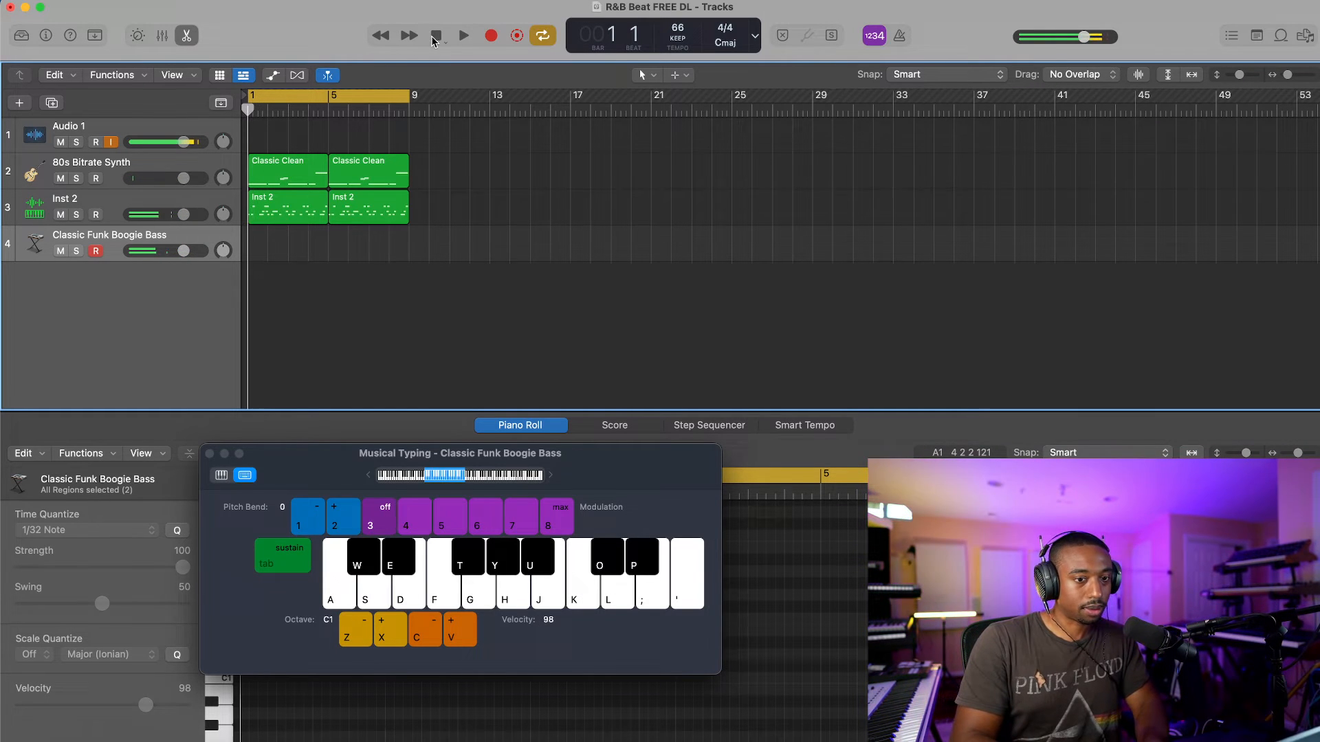
Step: Record a four-bar bassline over bars 1 to 4 with the metronome on, and return to bar 1
{"action": "left_click", "coordinate": [493, 37]}
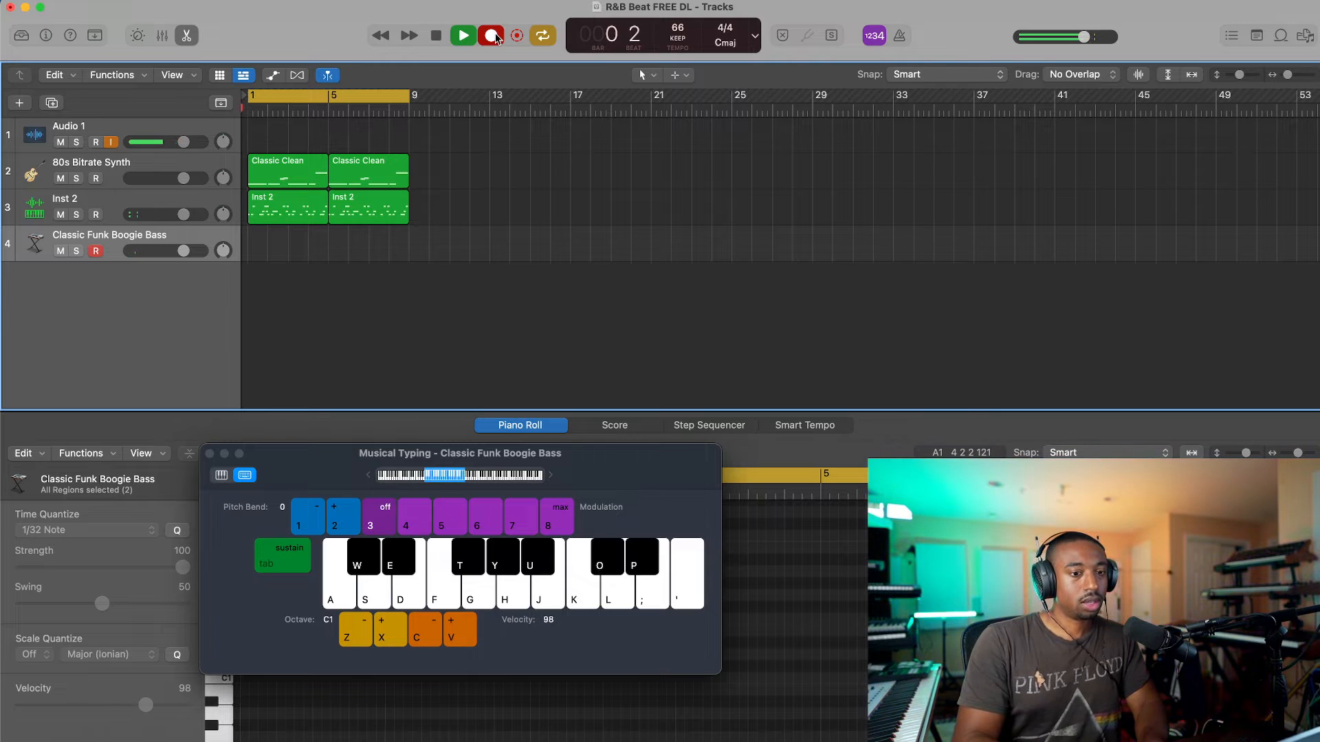
{"action": "left_click", "coordinate": [899, 35]}
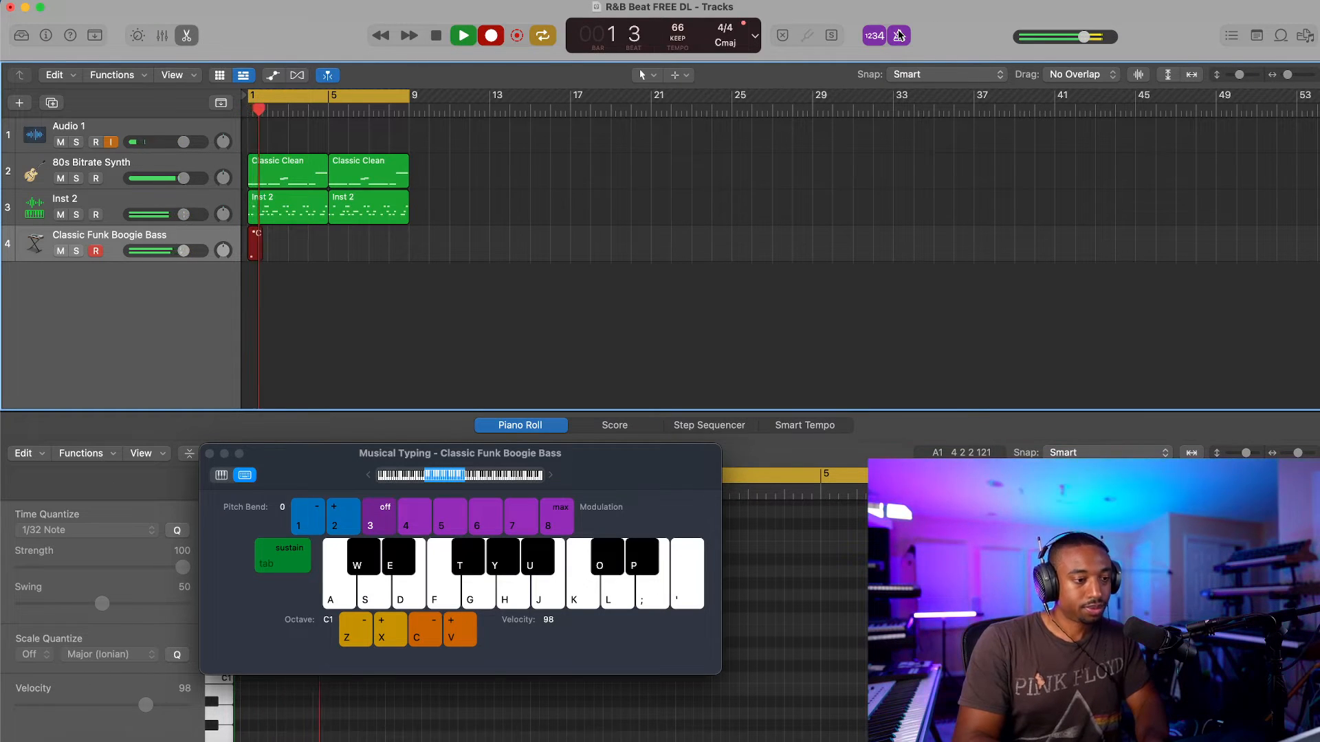
{"action": "key", "text": "k"}
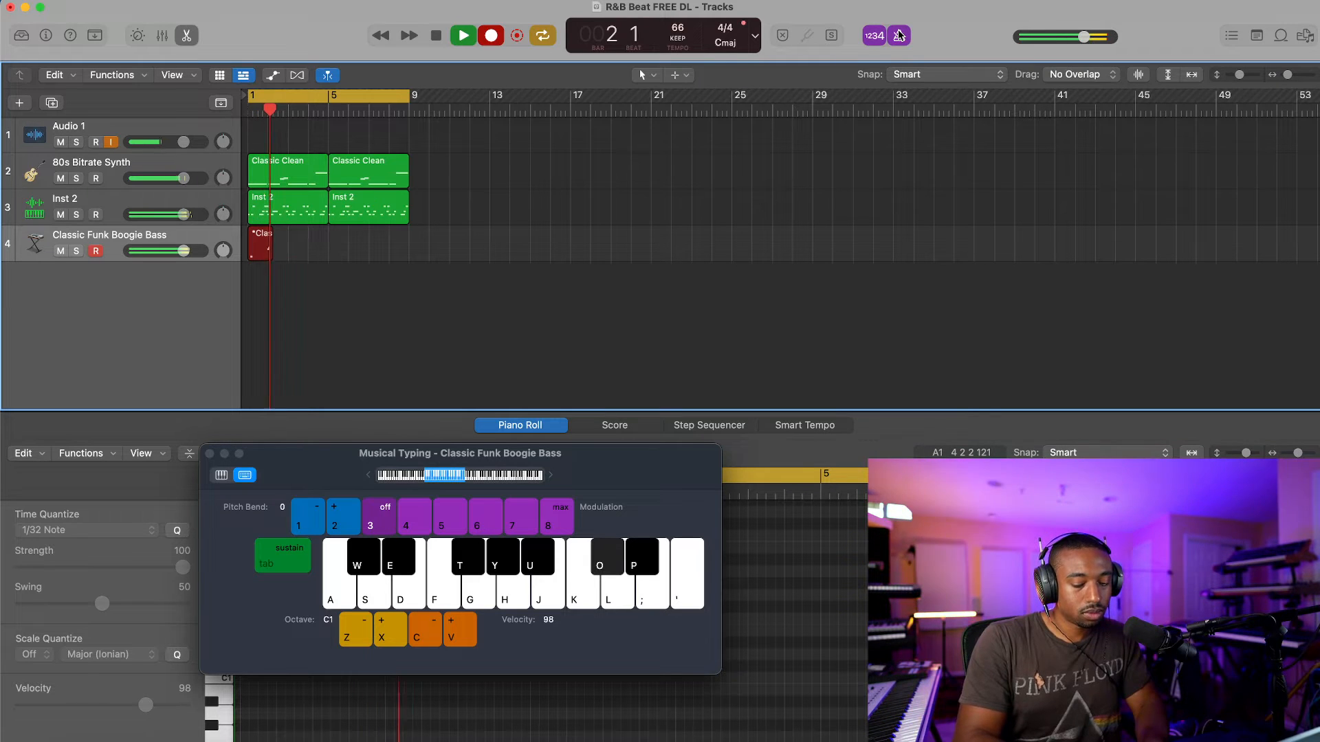
{"action": "key", "text": "j"}
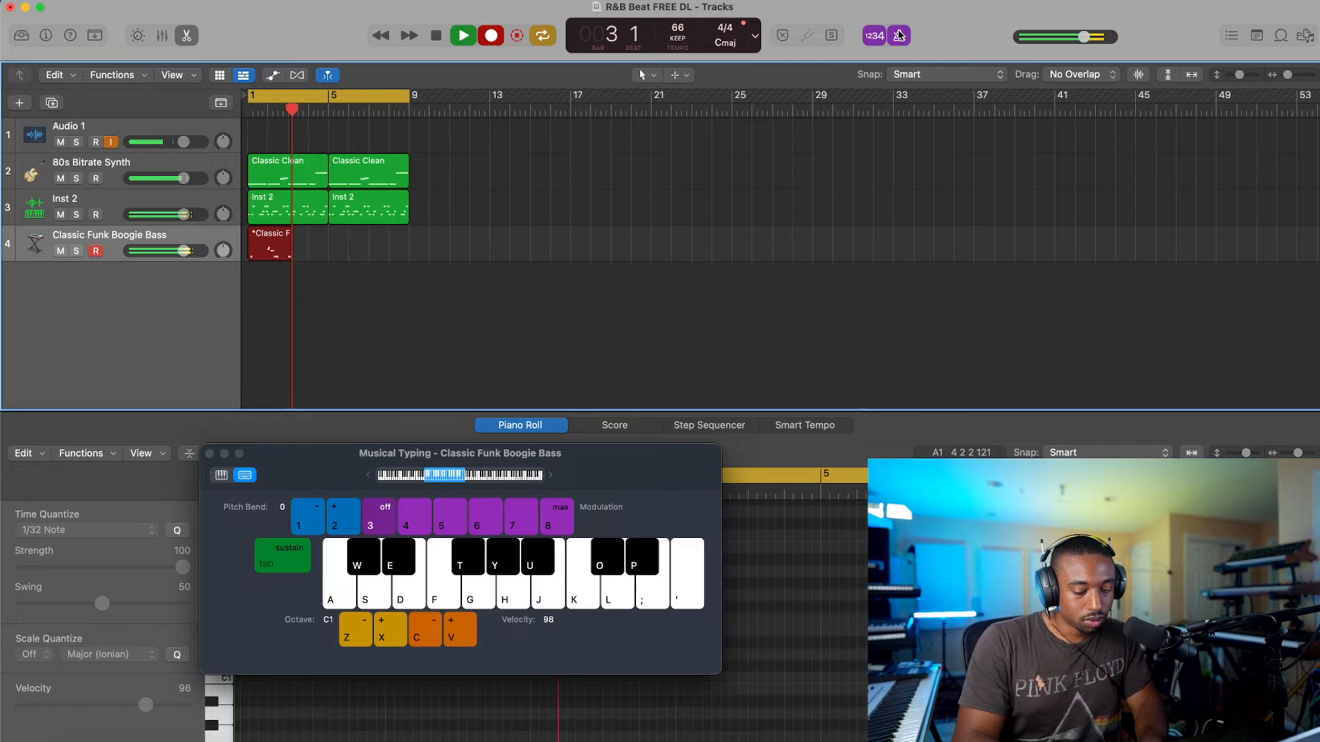
{"action": "key", "text": "h"}
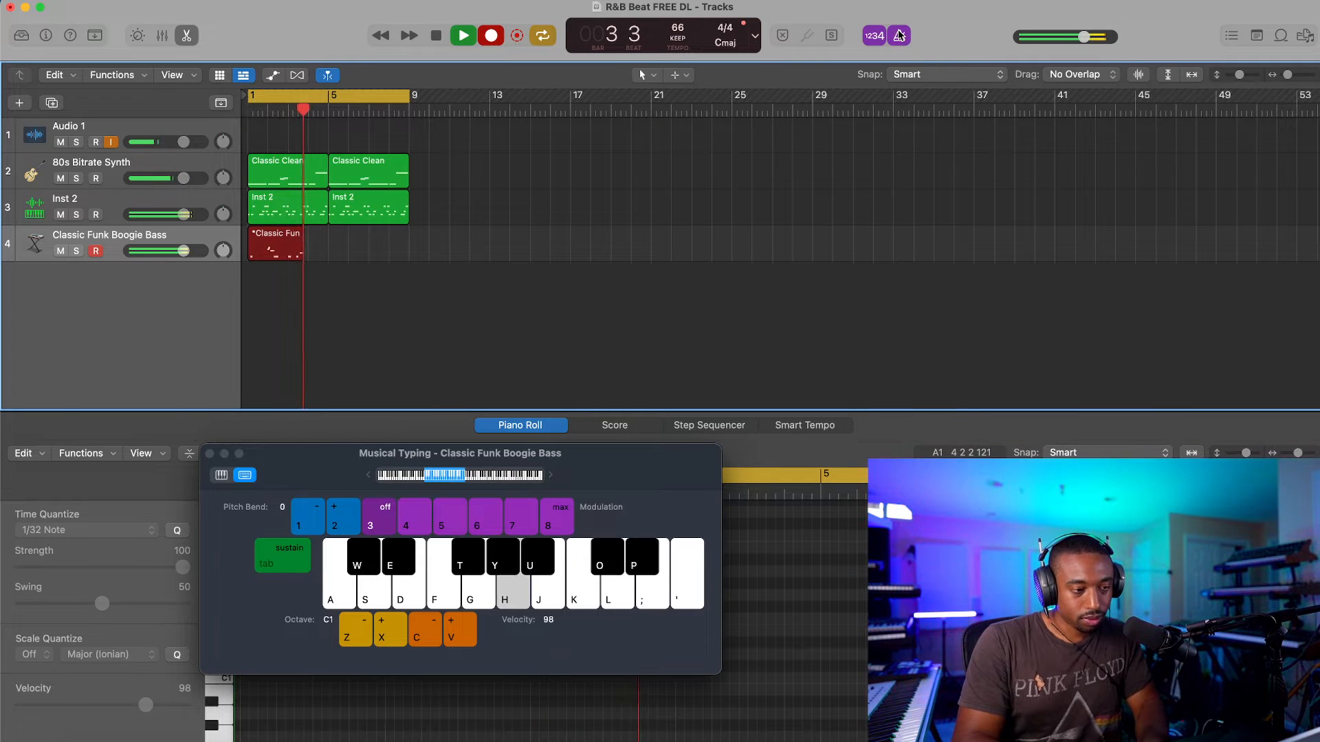
{"action": "key", "text": "o"}
{"action": "key", "text": "j"}
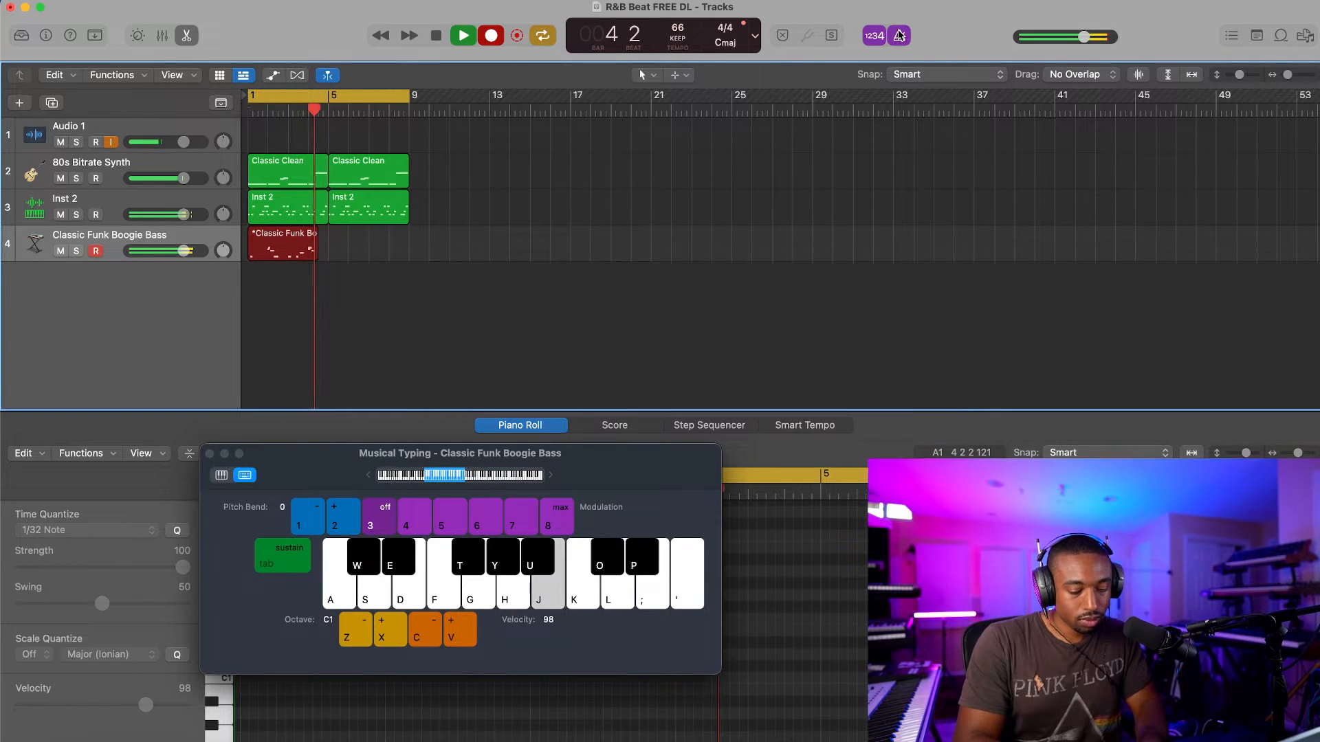
{"action": "key", "text": "t"}
{"action": "key", "text": "h"}
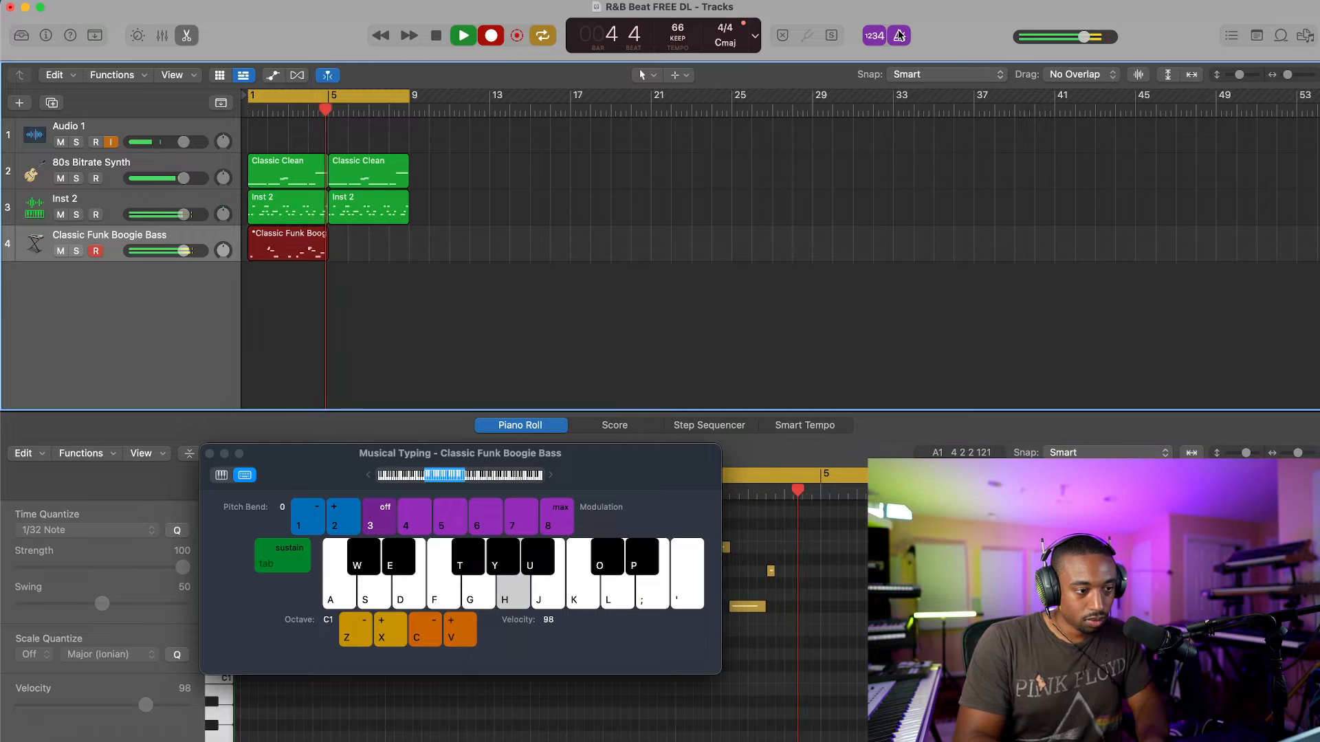
{"action": "key", "text": "space"}
{"action": "key", "text": "Return"}
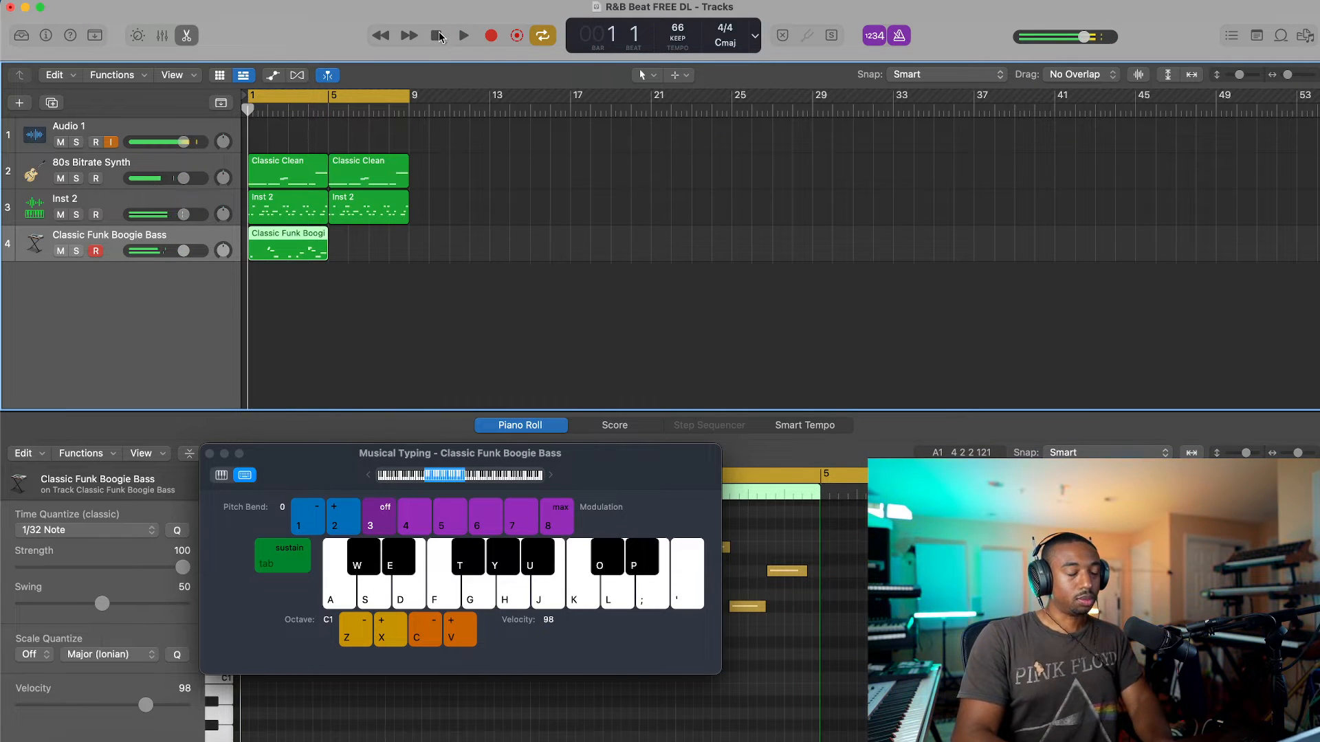
Step: Play the recorded bassline, reopen its region in the Piano Roll, close Musical Typing, and stop playback
{"action": "key", "text": "space"}
{"action": "double_click", "coordinate": [267, 242]}
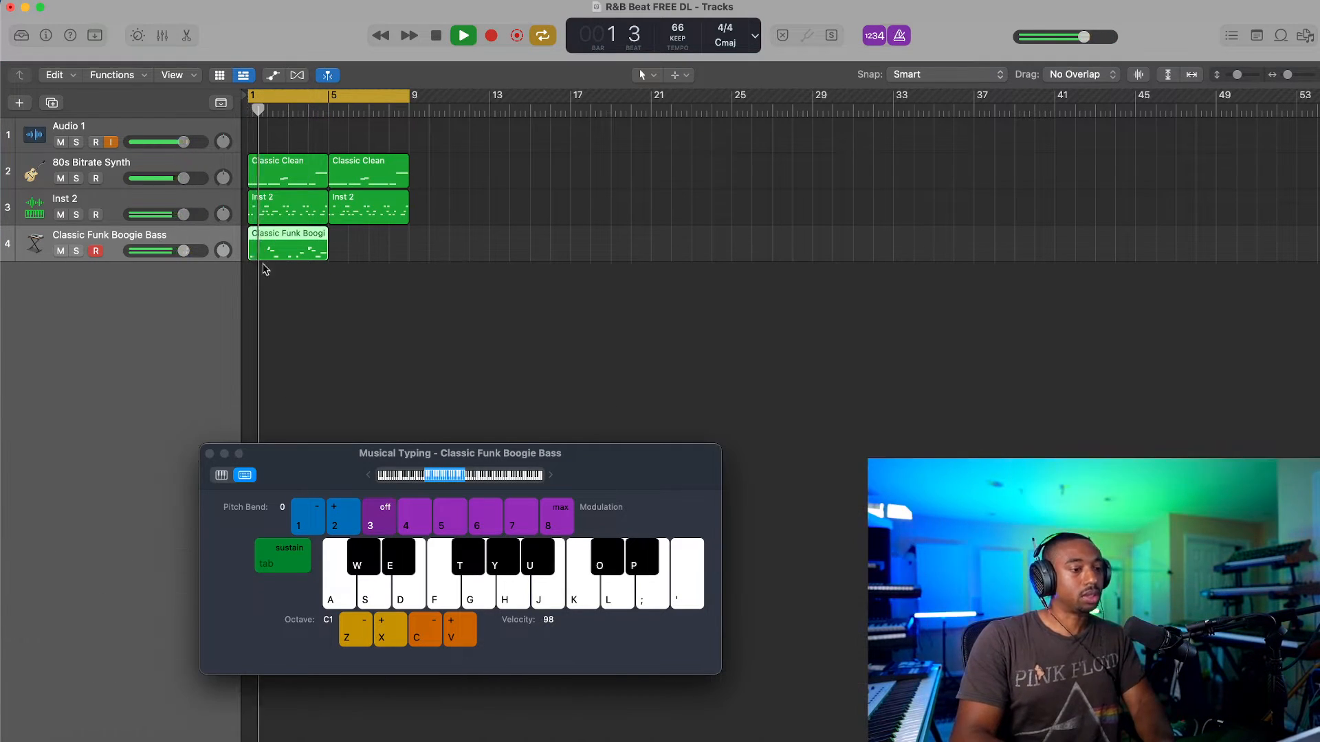
{"action": "double_click", "coordinate": [267, 242]}
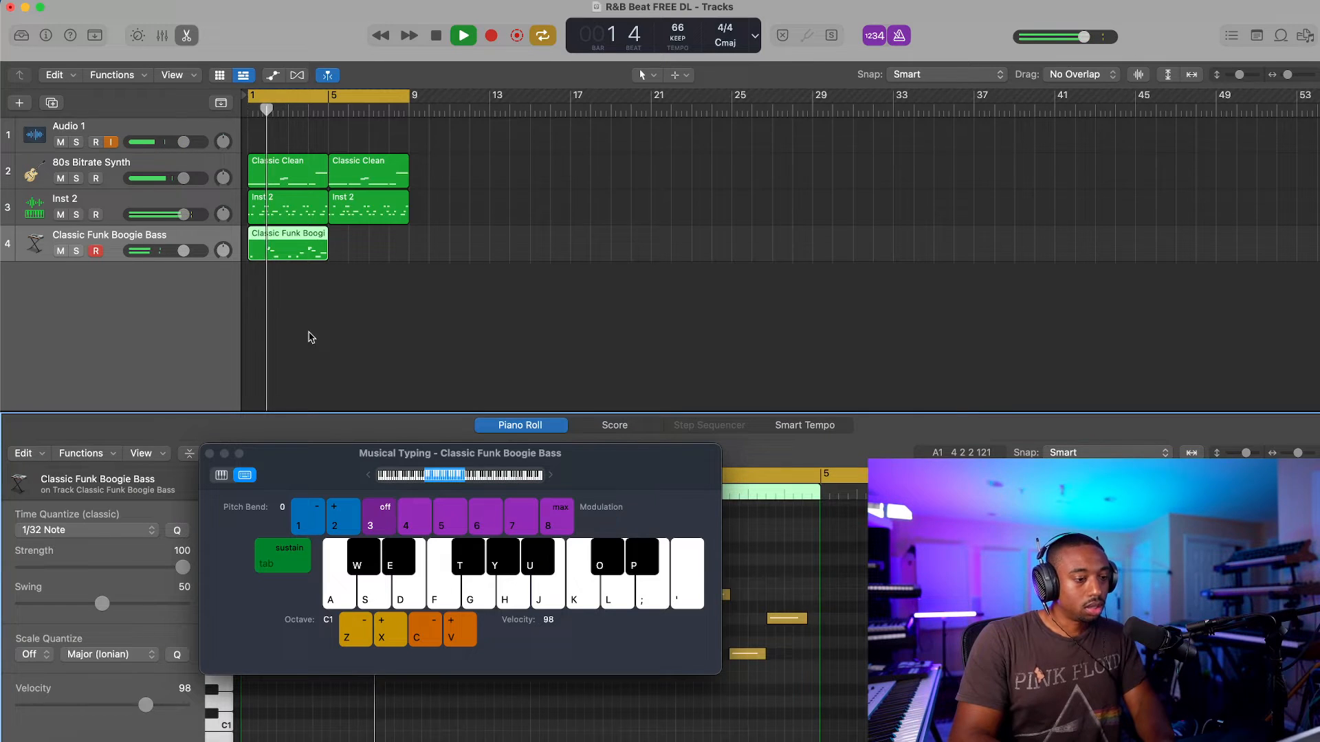
{"action": "left_click", "coordinate": [209, 453]}
{"action": "key", "text": "space"}
Step: Raise the first bass note in bar 1 to A1, trying G1 first, and check each pitch with playback
{"action": "left_click", "coordinate": [266, 654]}
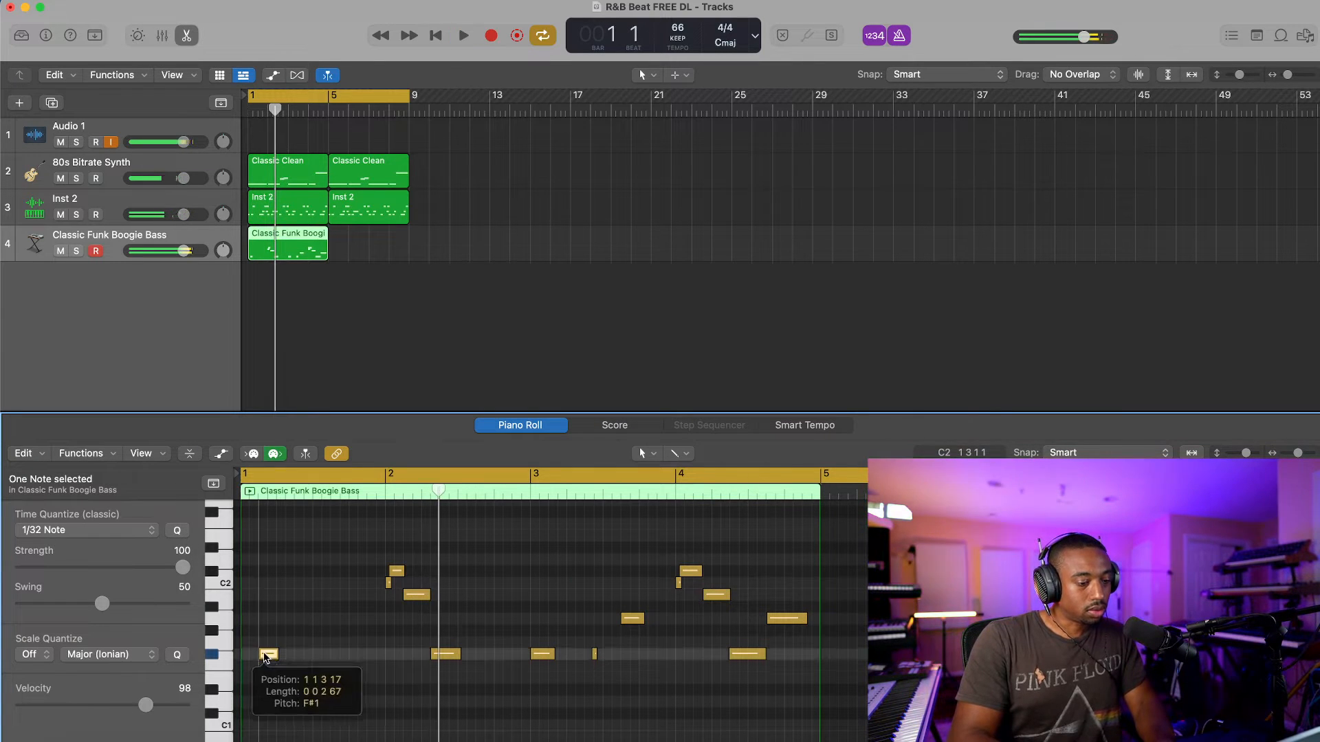
{"action": "left_click_drag", "start_coordinate": [267, 656], "coordinate": [282, 643]}
{"action": "key", "text": "space"}
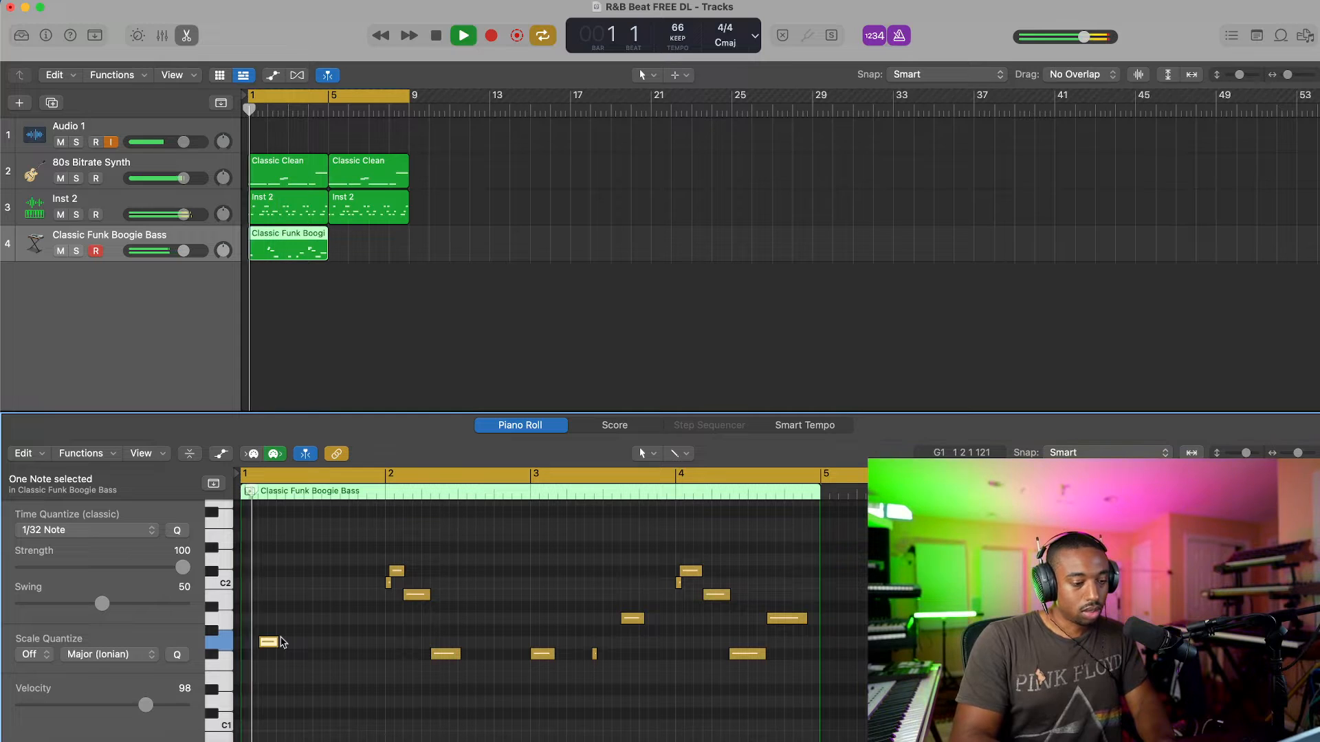
{"action": "key", "text": "space"}
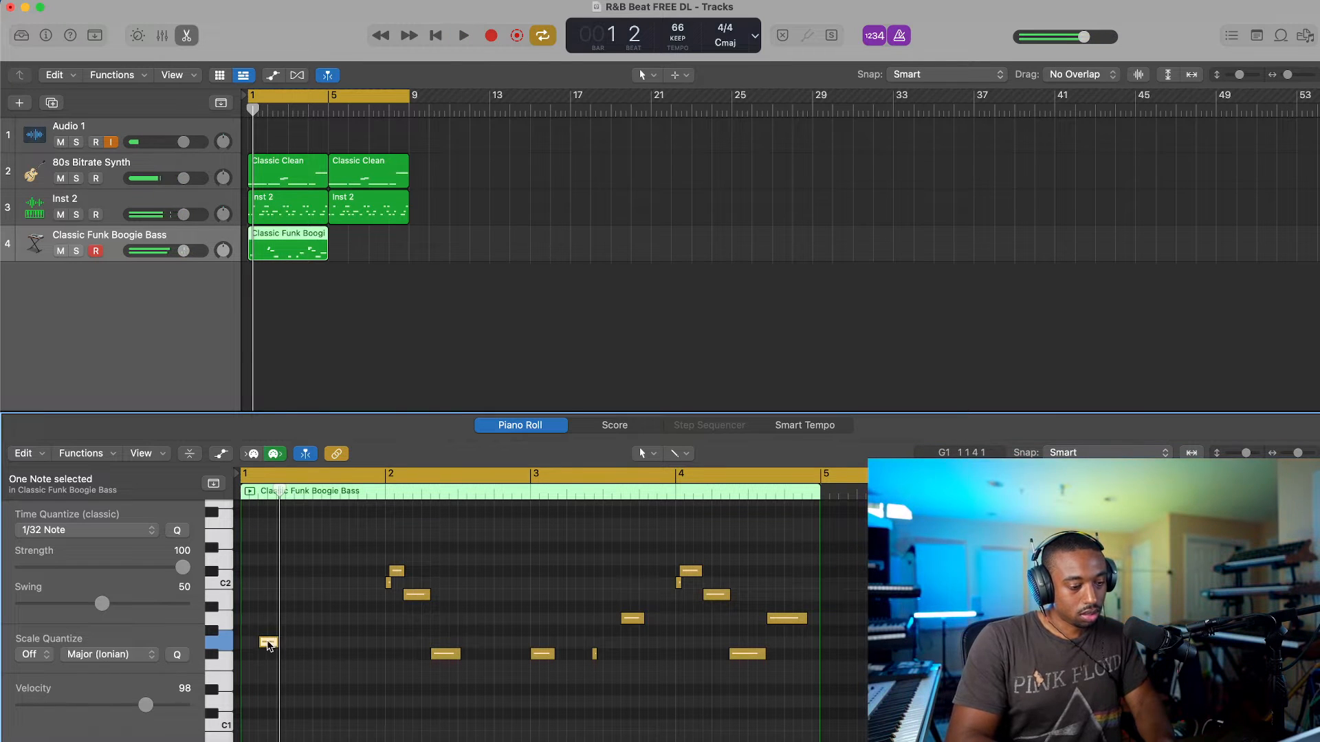
{"action": "left_click_drag", "start_coordinate": [268, 646], "coordinate": [268, 625]}
{"action": "key", "text": "space"}
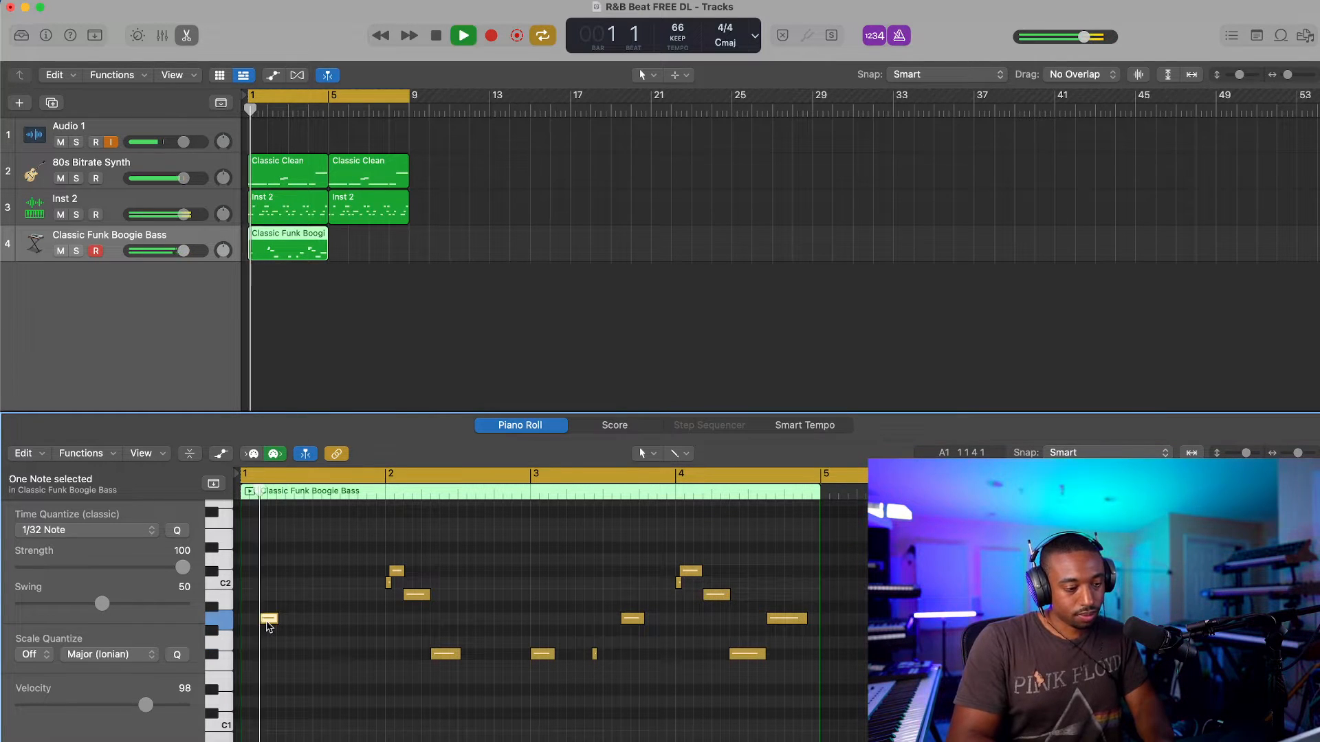
Step: Quantize the bassline's lower notes from the B1 in bar 2 onward to 1/32 notes, and play the result
{"action": "left_click", "coordinate": [319, 610]}
{"action": "key", "text": "super+a"}
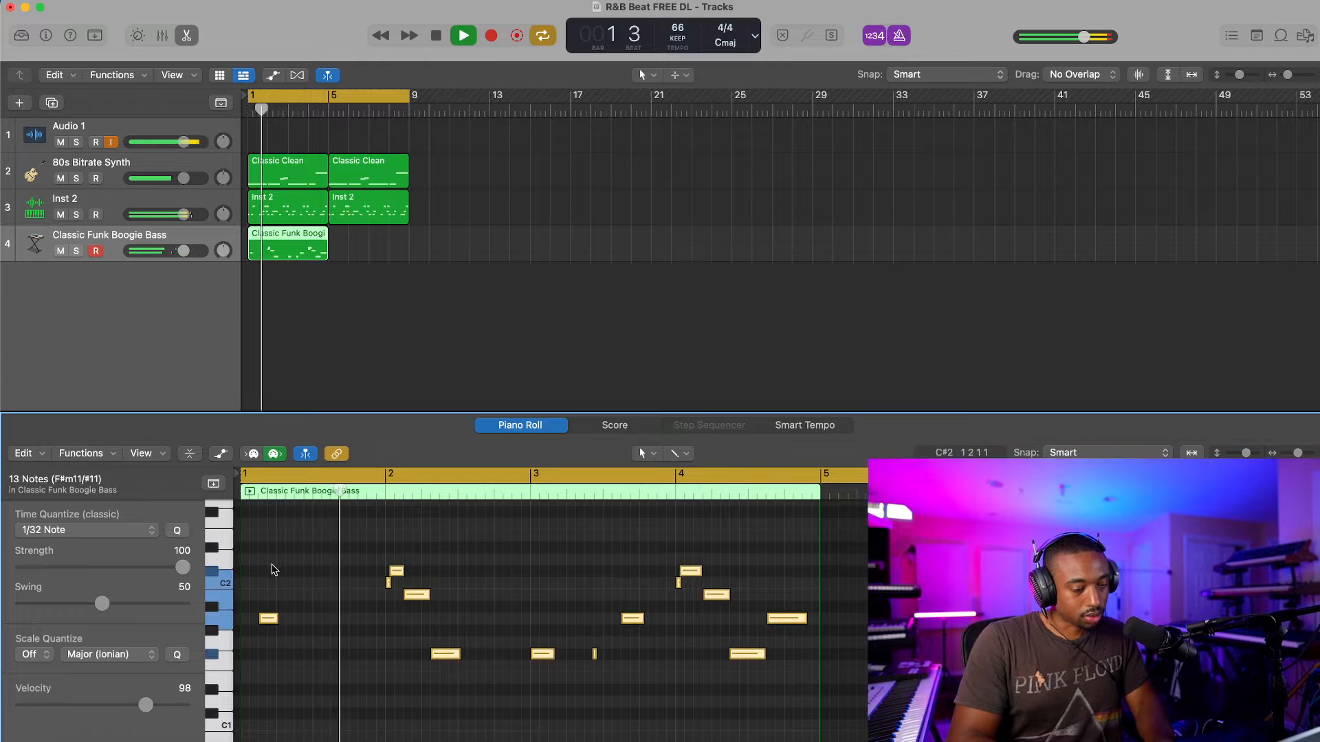
{"action": "left_click", "coordinate": [386, 640]}
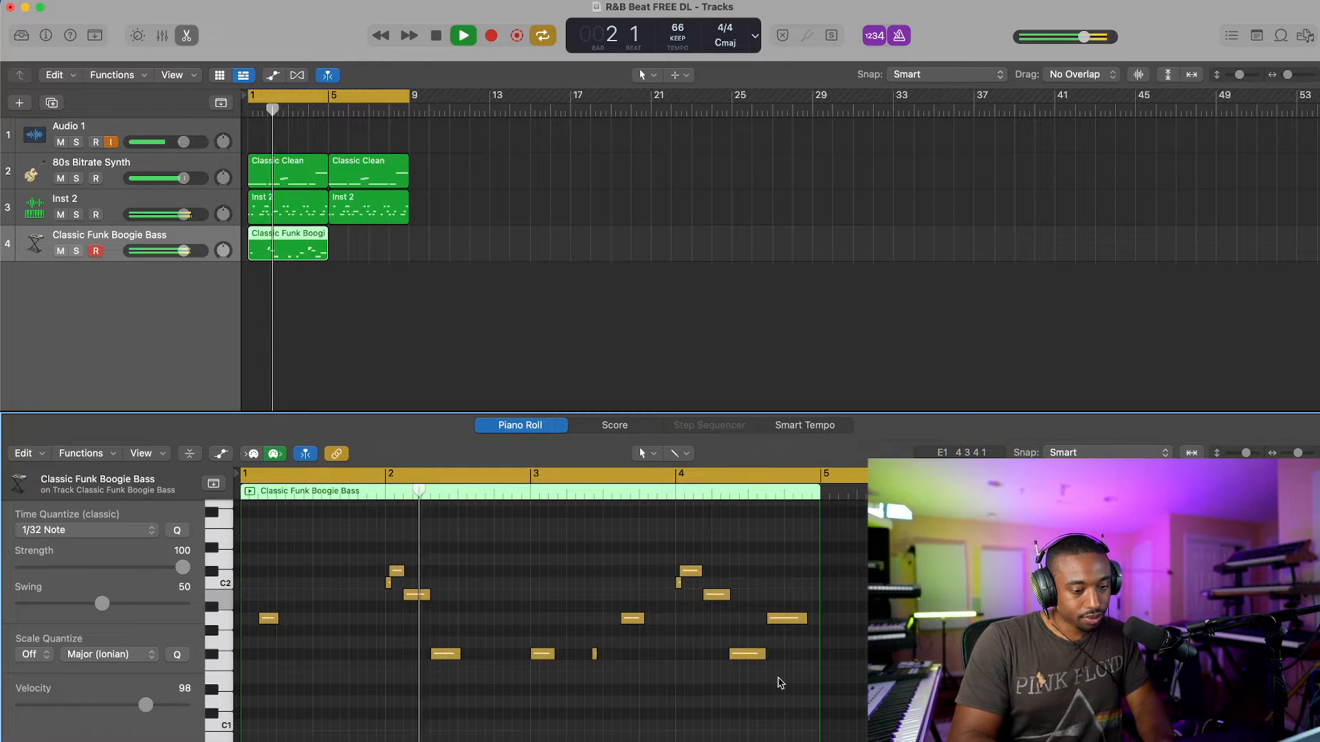
{"action": "left_click_drag", "start_coordinate": [797, 682], "coordinate": [405, 595]}
{"action": "key", "text": "space"}
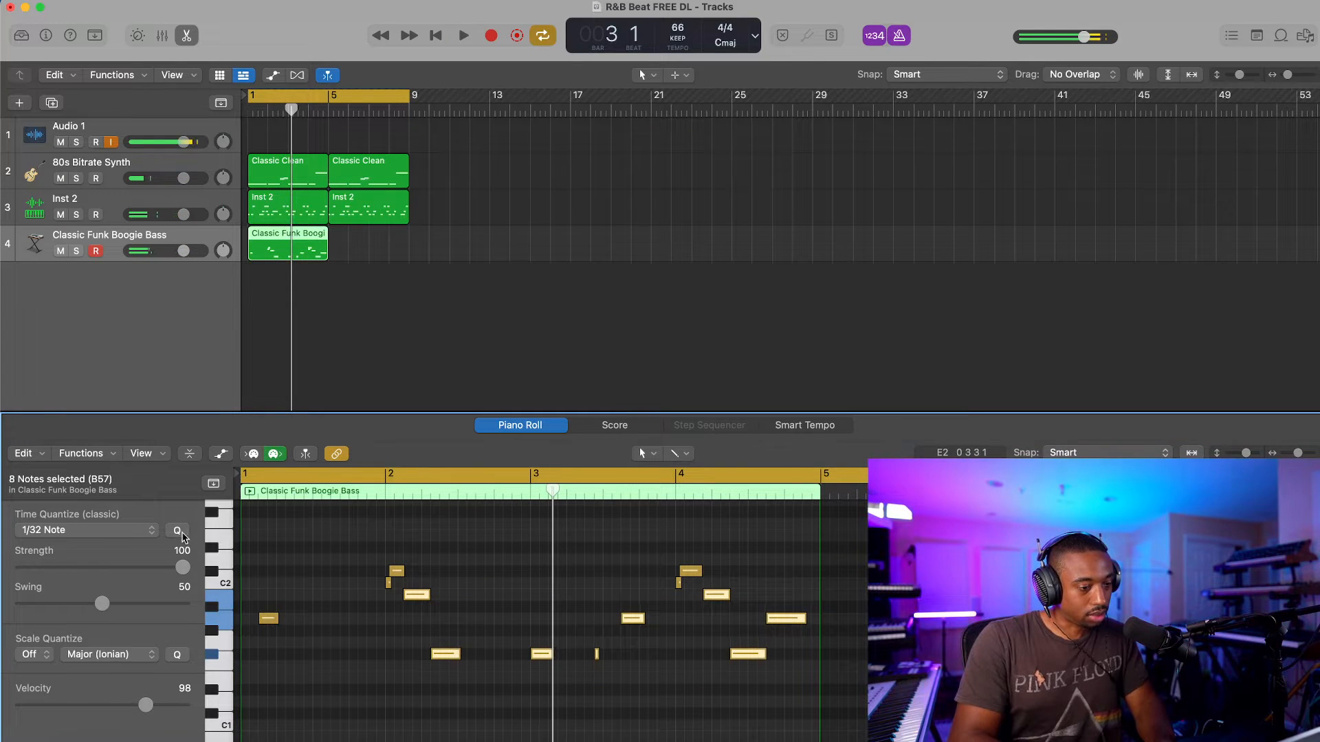
{"action": "left_click", "coordinate": [268, 618]}
{"action": "key", "text": "shift+space"}
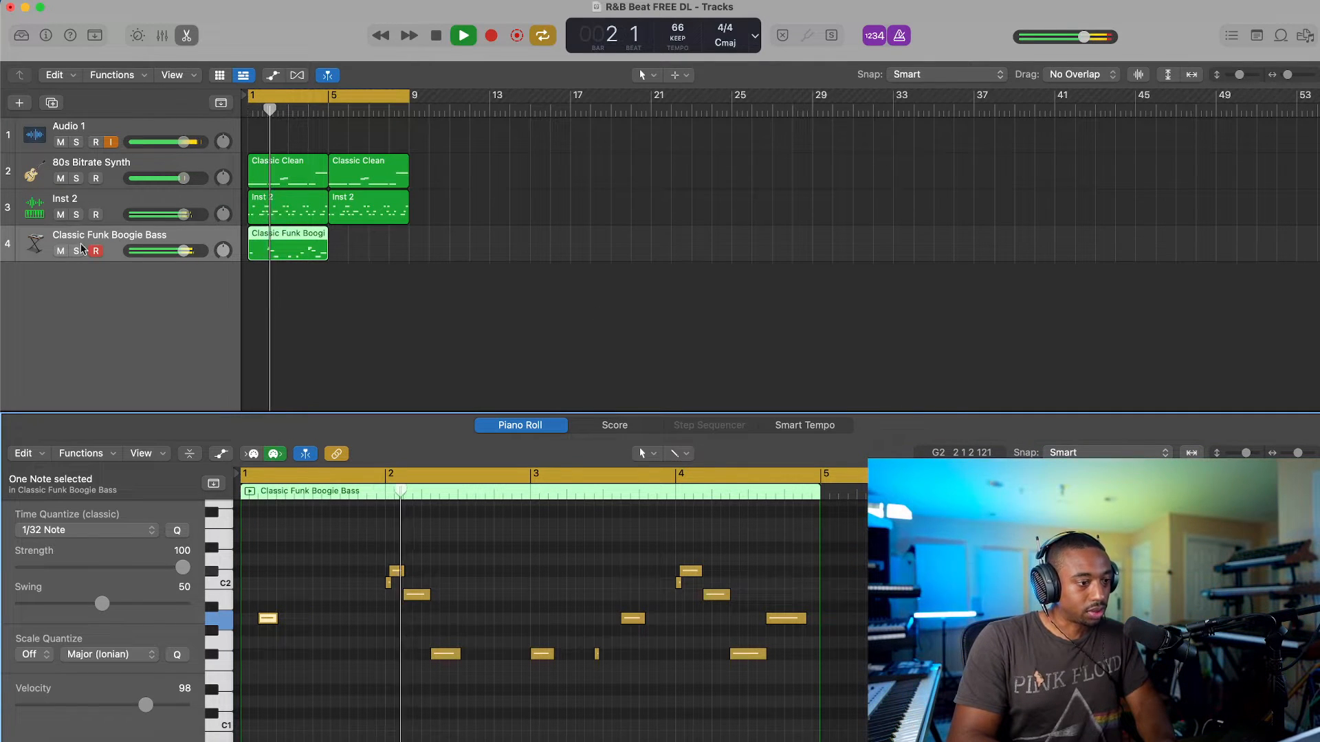
Step: Open the bass track's Alchemy advanced view, set Filter 1's cutoff to 218 Hz, and raise its resonance
{"action": "left_click", "coordinate": [45, 35]}
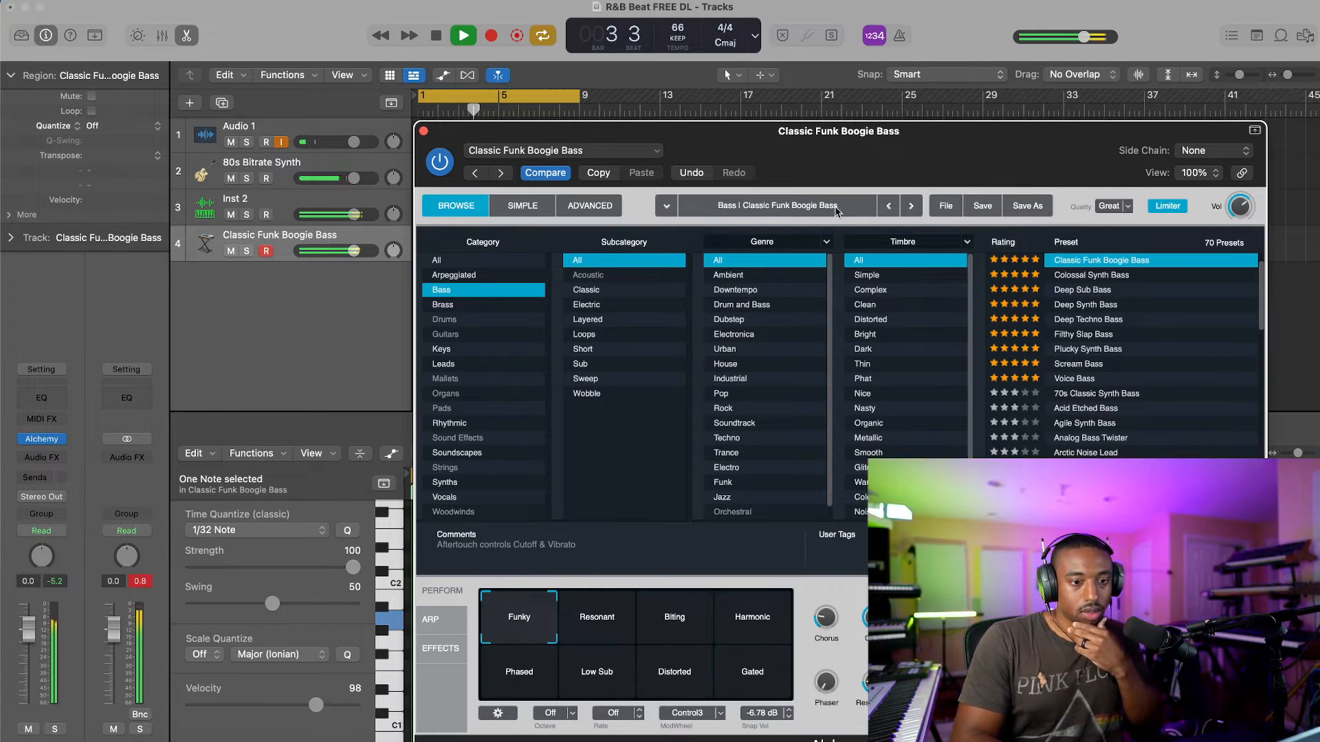
{"action": "left_click", "coordinate": [522, 206]}
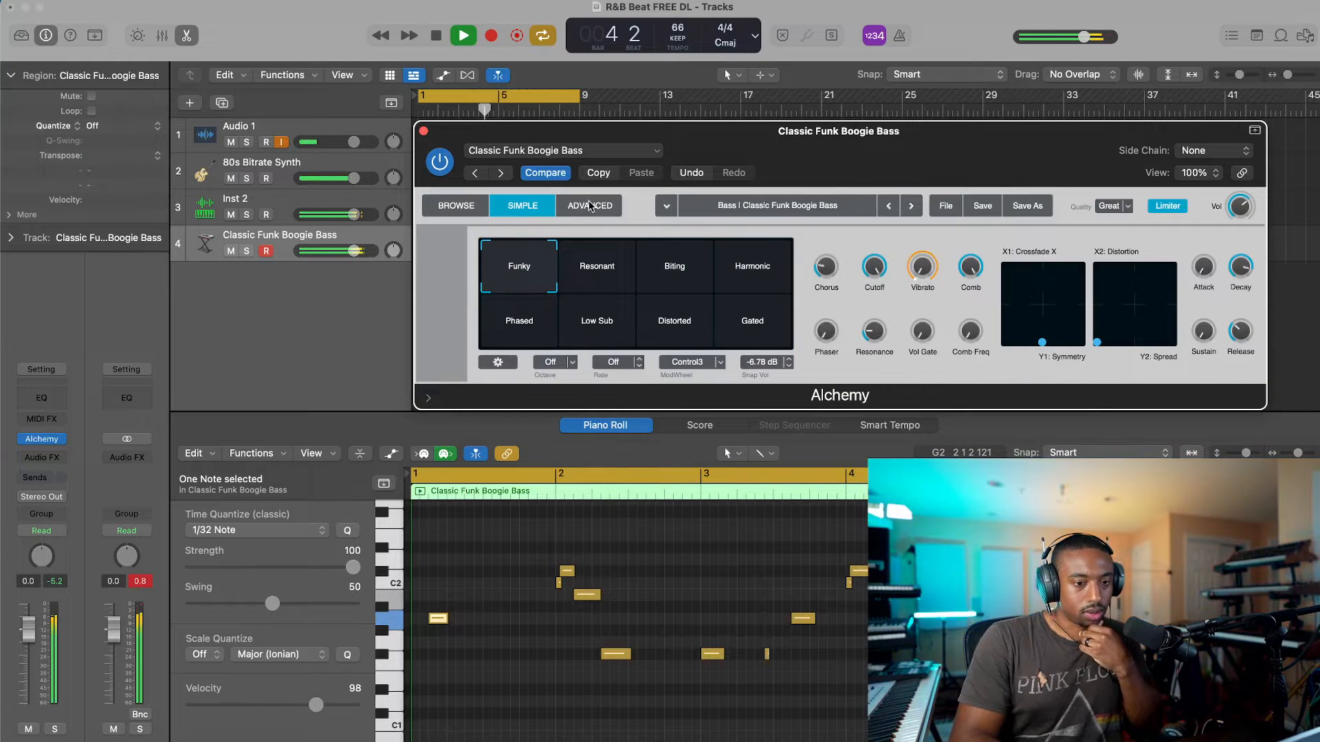
{"action": "left_click", "coordinate": [588, 205]}
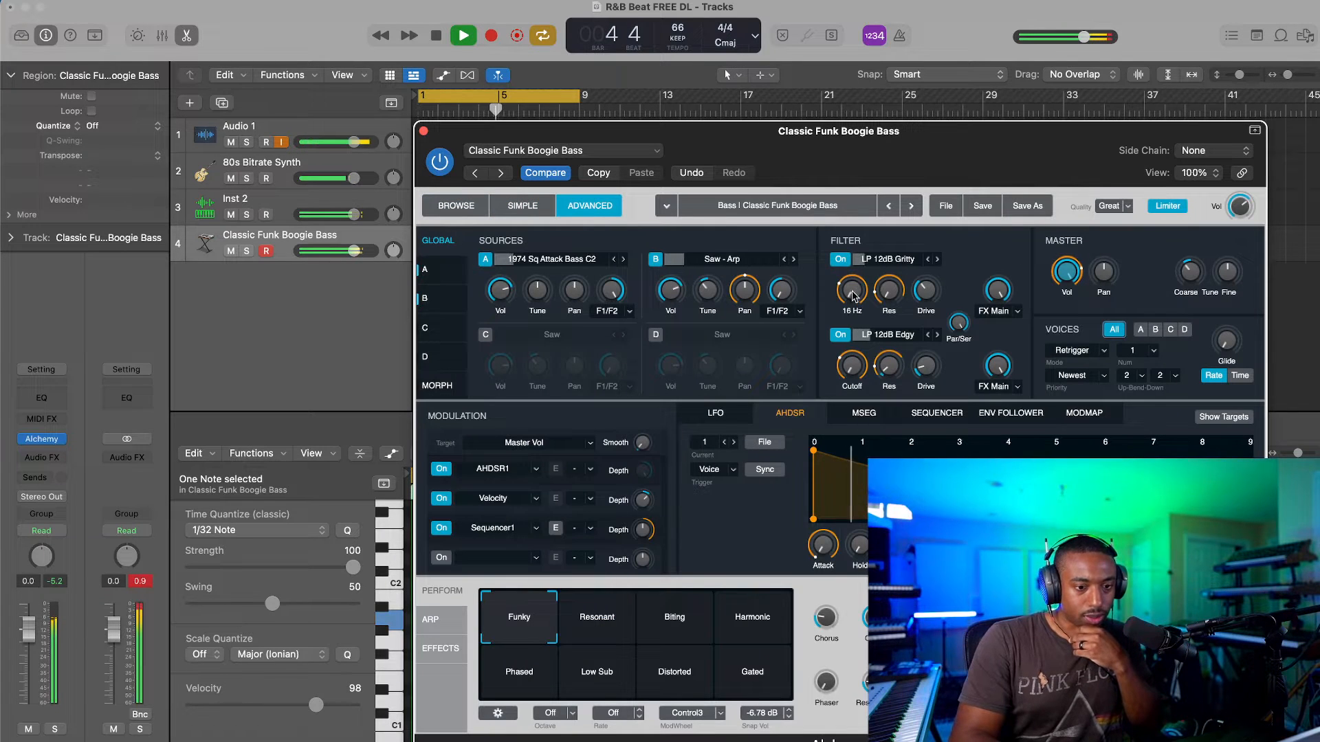
{"action": "left_click", "coordinate": [852, 276]}
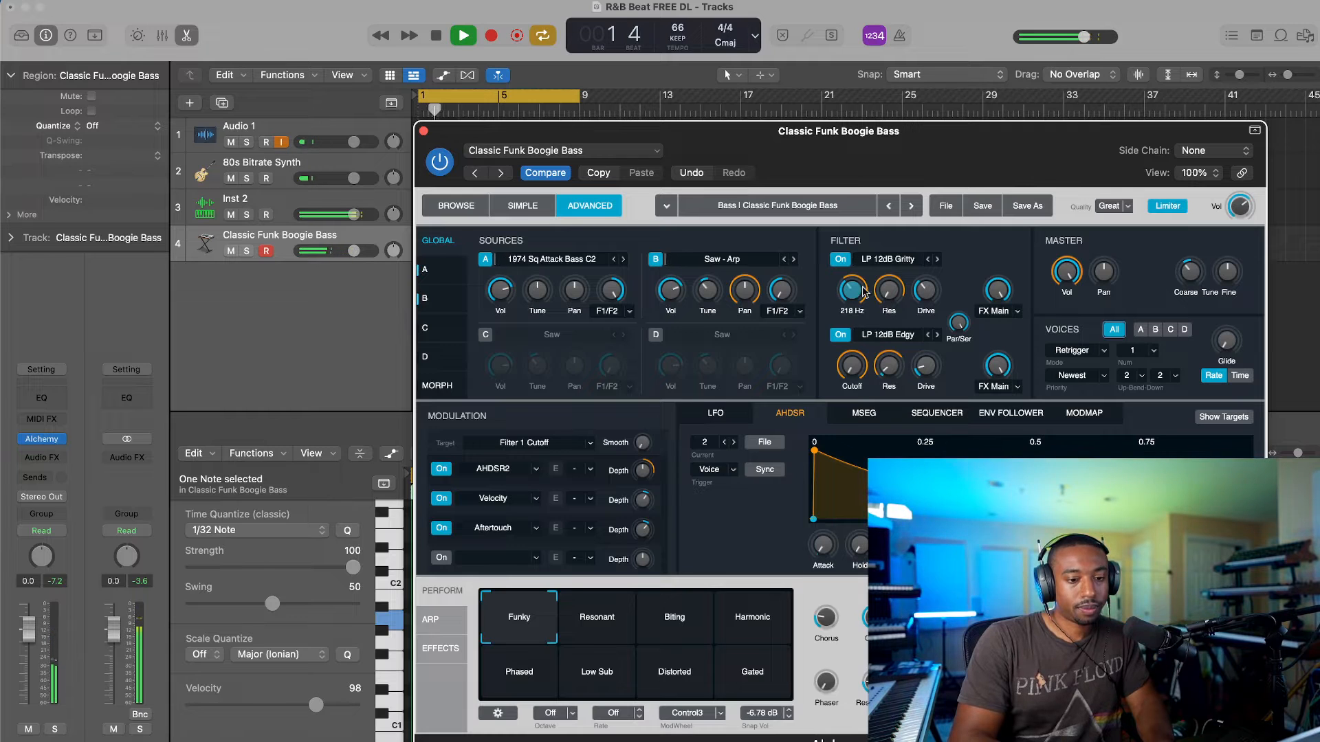
{"action": "left_click_drag", "start_coordinate": [888, 289], "coordinate": [892, 259]}
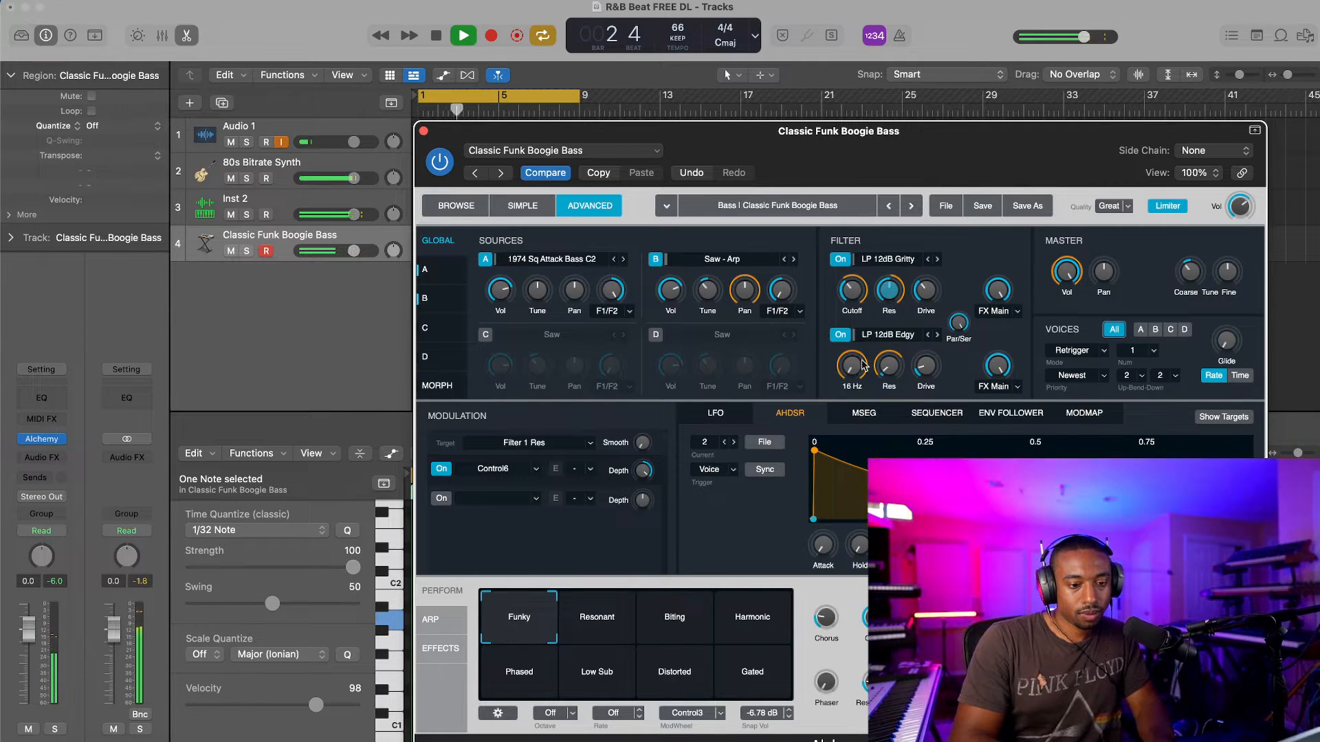
Step: Set Alchemy Filter 2's cutoff to 187 Hz and raise its resonance, and lower the cutoffs of both filters
{"action": "left_click_drag", "start_coordinate": [853, 373], "coordinate": [853, 321]}
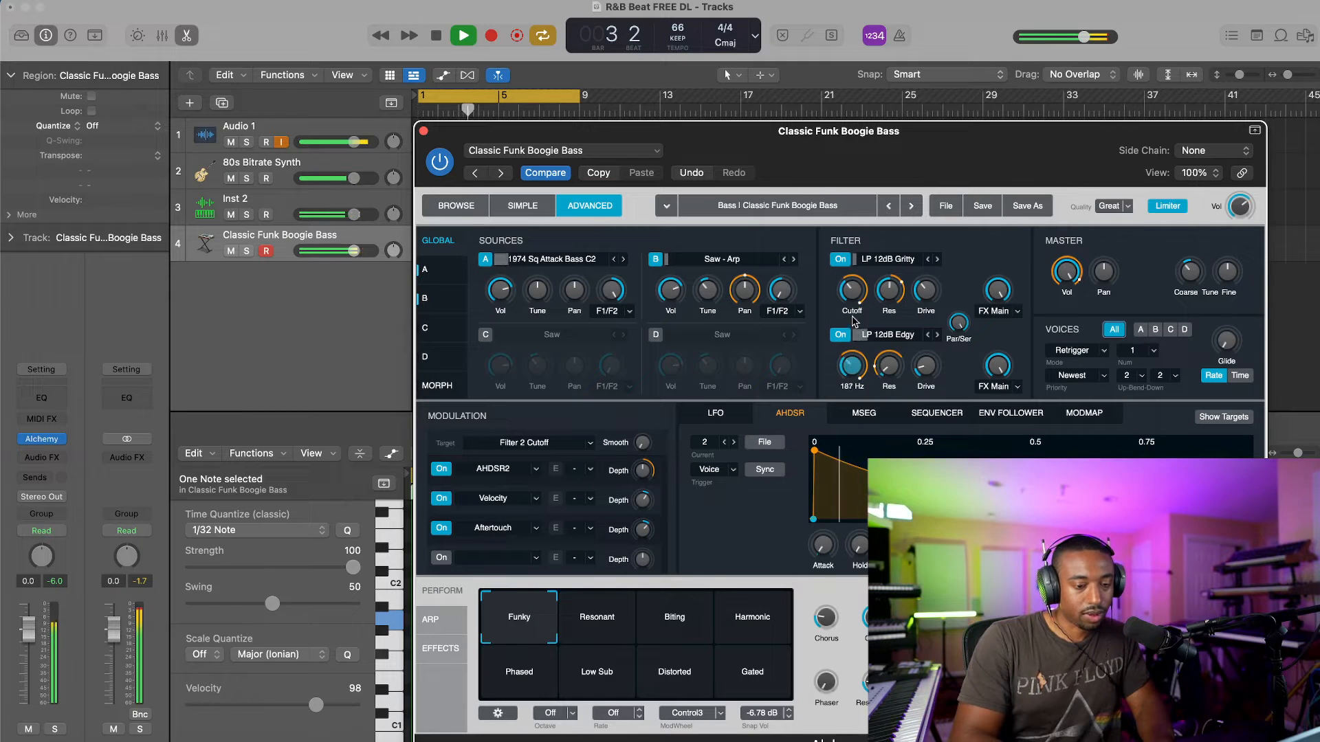
{"action": "left_click_drag", "start_coordinate": [888, 365], "coordinate": [887, 328]}
{"action": "left_click_drag", "start_coordinate": [857, 285], "coordinate": [852, 313]}
{"action": "left_click_drag", "start_coordinate": [850, 363], "coordinate": [848, 385]}
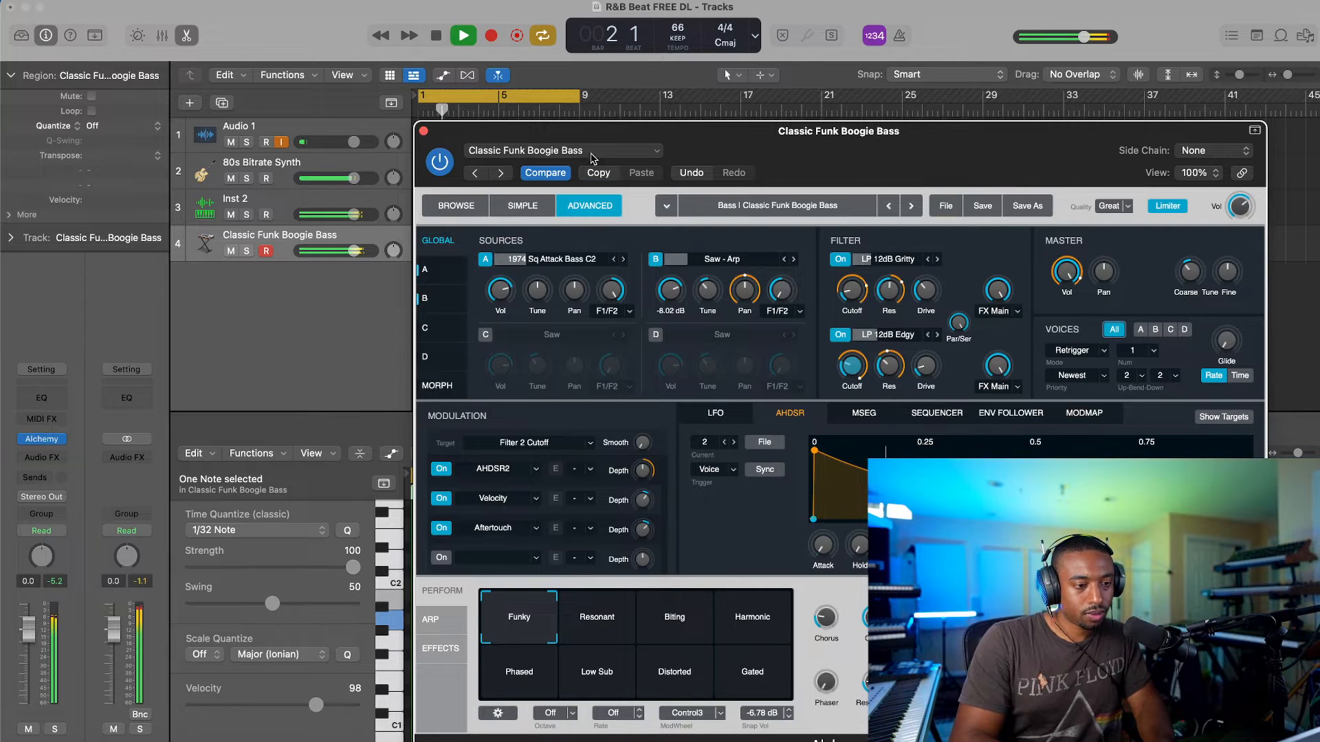
Step: Audition the Deep Synth Bass, Deep Sub Bass and Deep Techno Bass presets on the bassline, and close Alchemy
{"action": "left_click", "coordinate": [470, 203]}
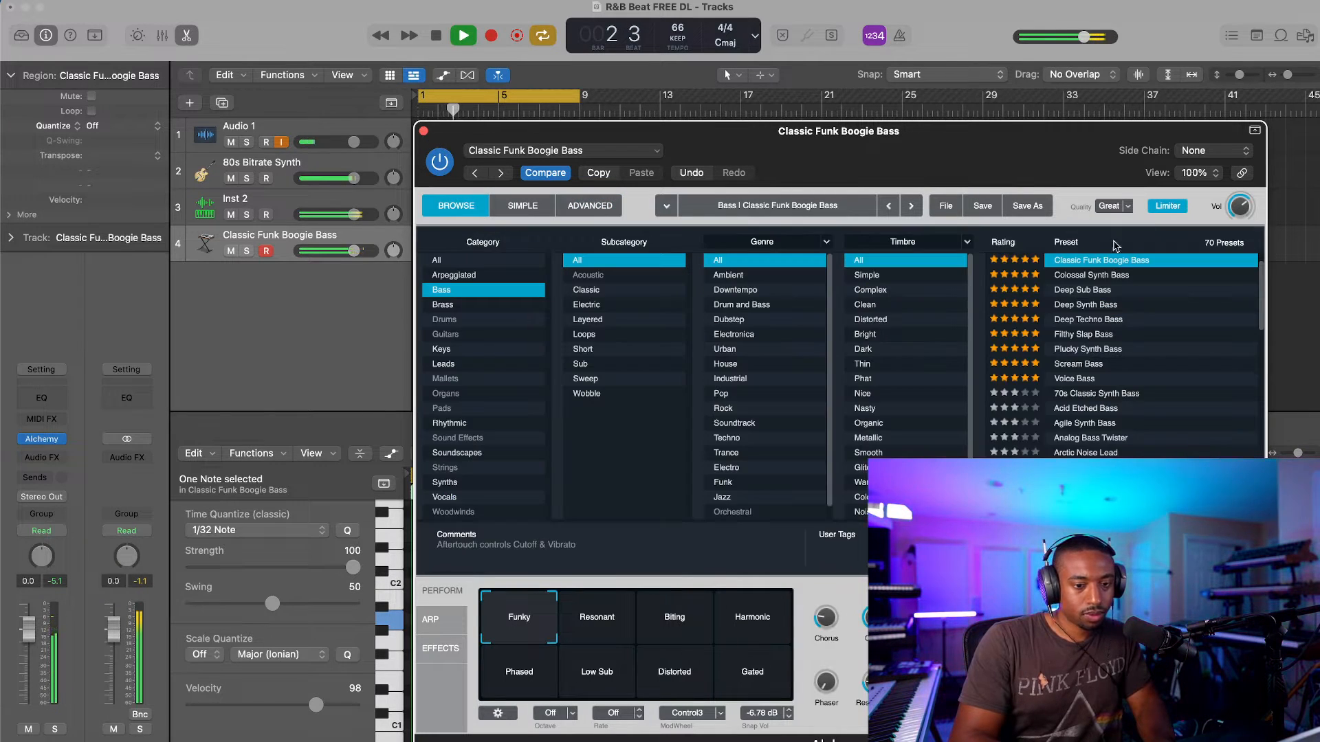
{"action": "left_click", "coordinate": [1103, 306]}
{"action": "left_click", "coordinate": [1093, 291]}
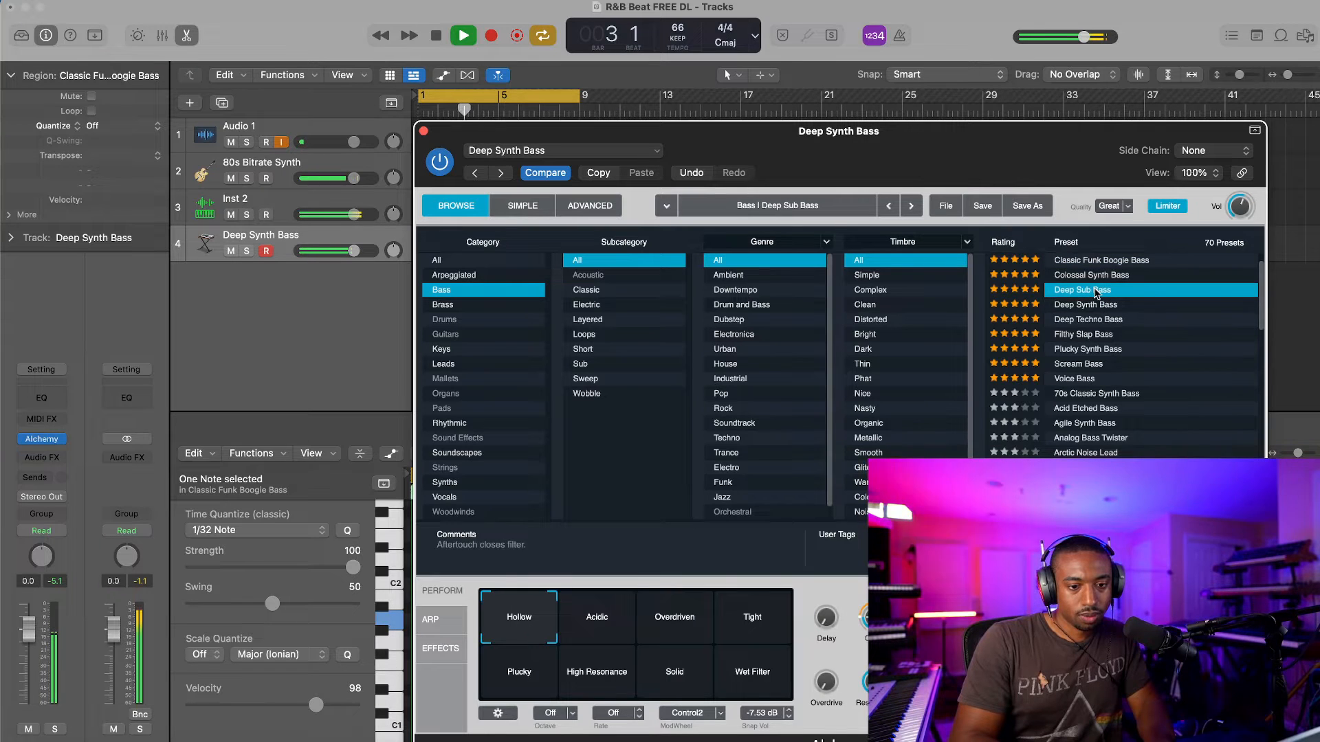
{"action": "key", "text": "space"}
{"action": "key", "text": "space"}
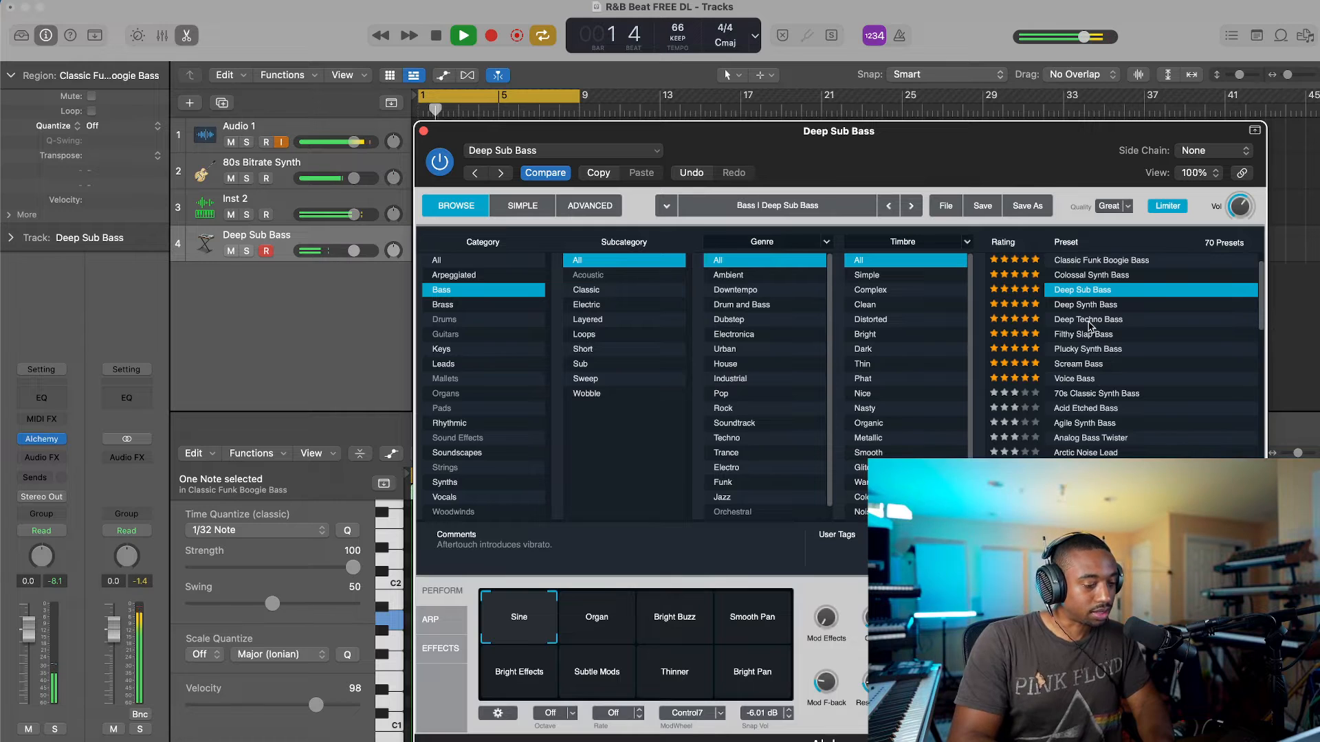
{"action": "left_click", "coordinate": [1090, 320]}
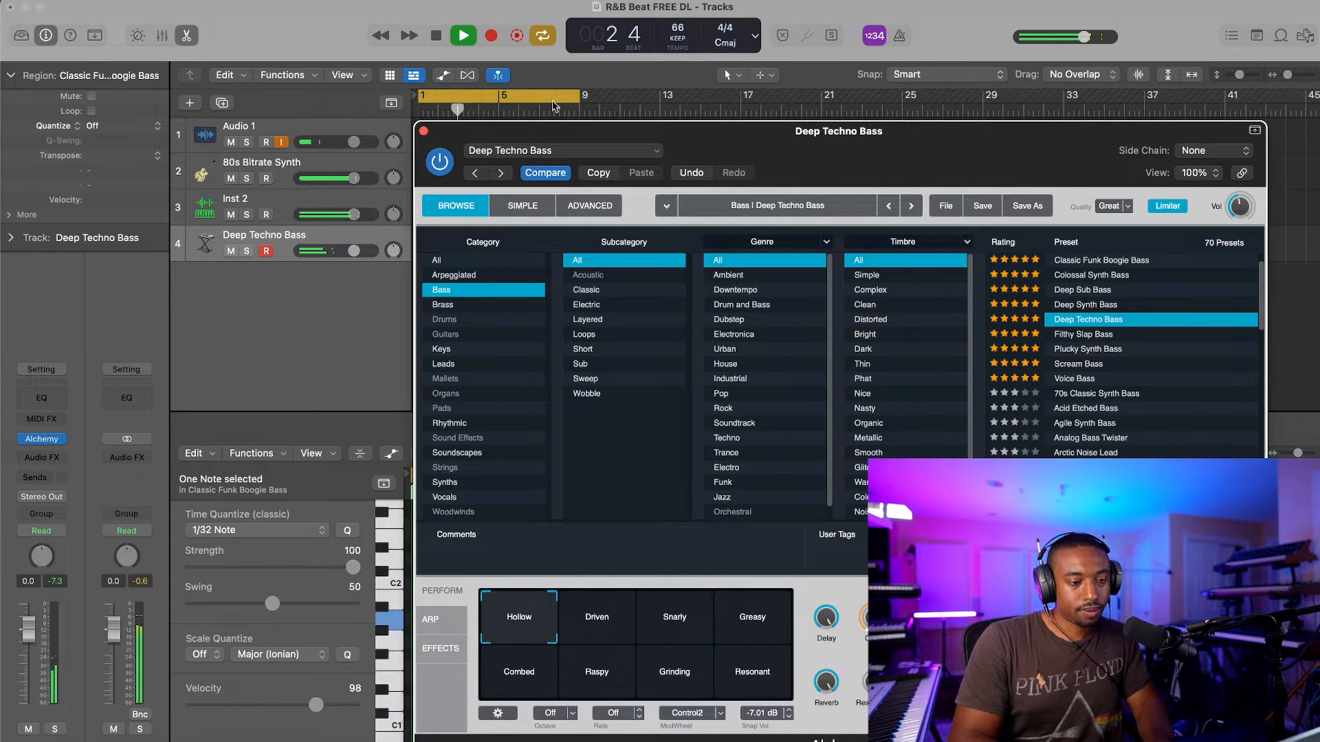
{"action": "key", "text": "super+w"}
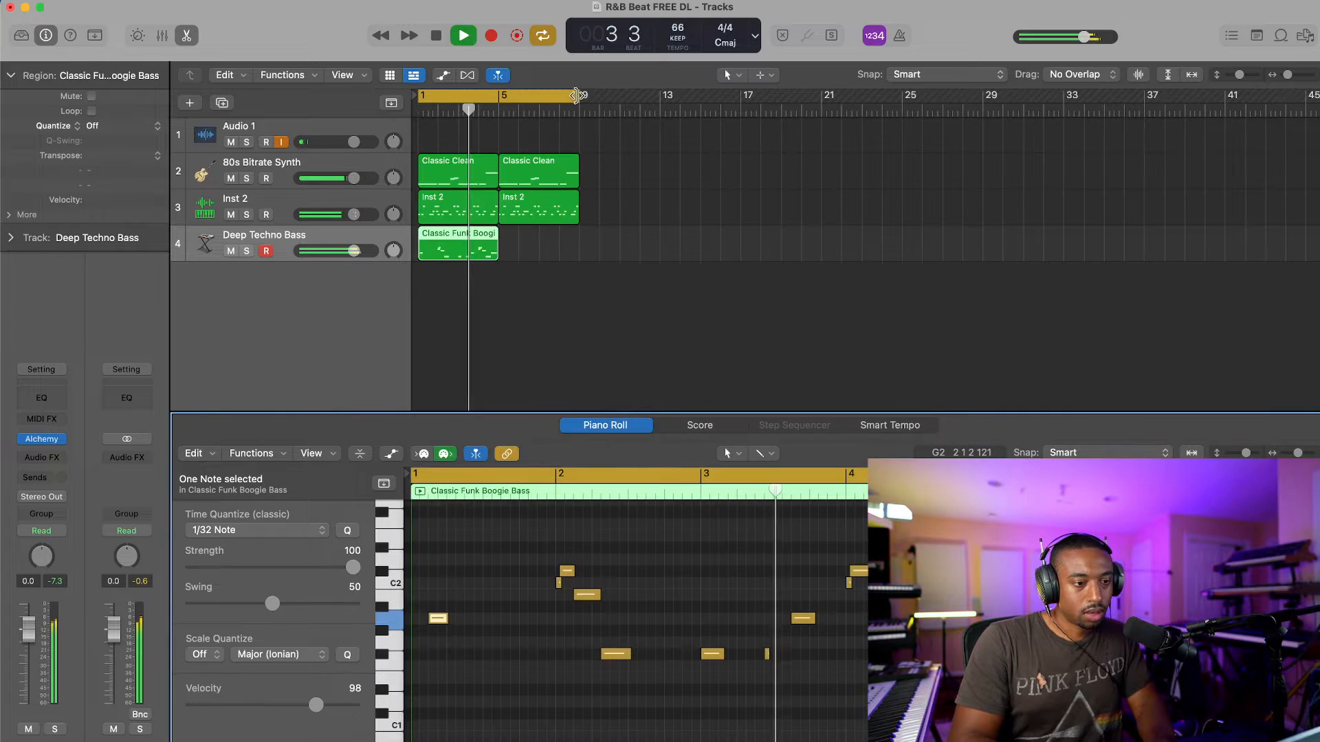
Step: Shorten the cycle range to bars 1 to 4, and reload the Classic Funk Boogie Bass preset in Alchemy
{"action": "left_click_drag", "start_coordinate": [576, 95], "coordinate": [493, 102]}
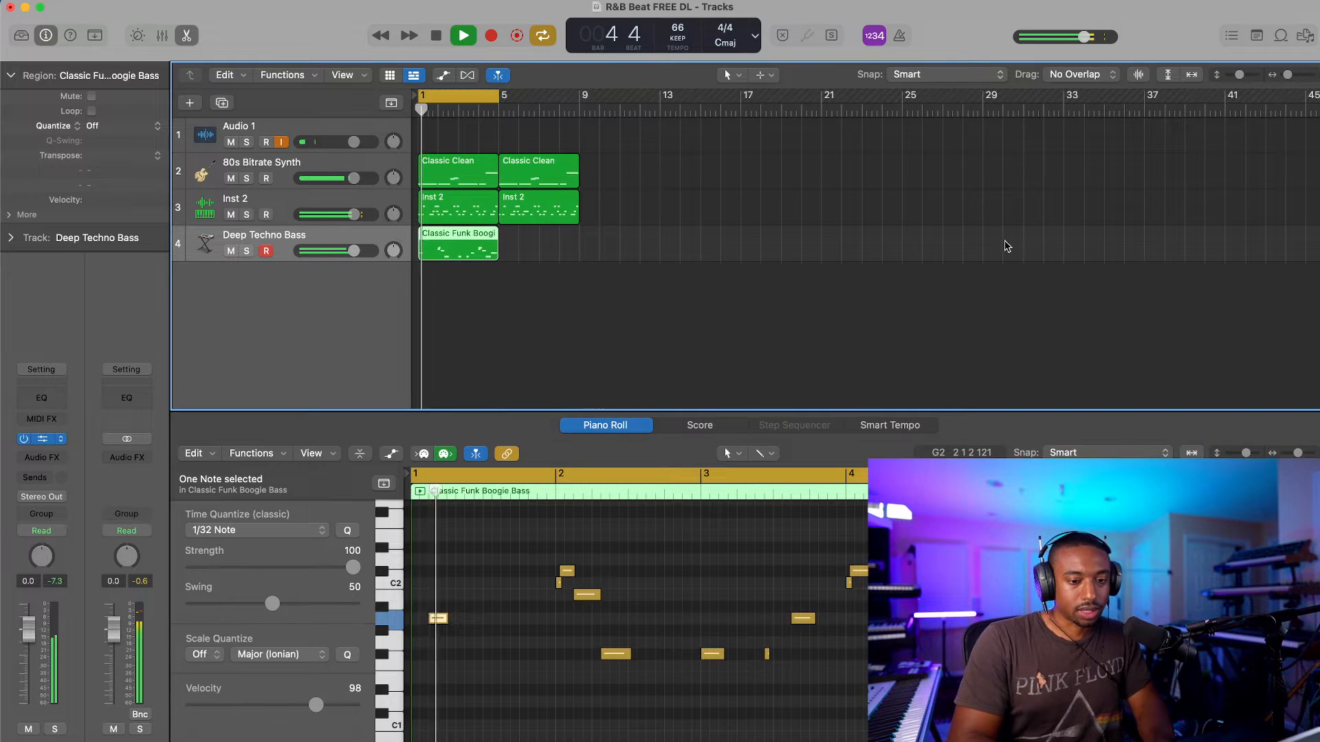
{"action": "scroll", "coordinate": [1102, 287], "scroll_direction": "up", "scroll_amount": 2}
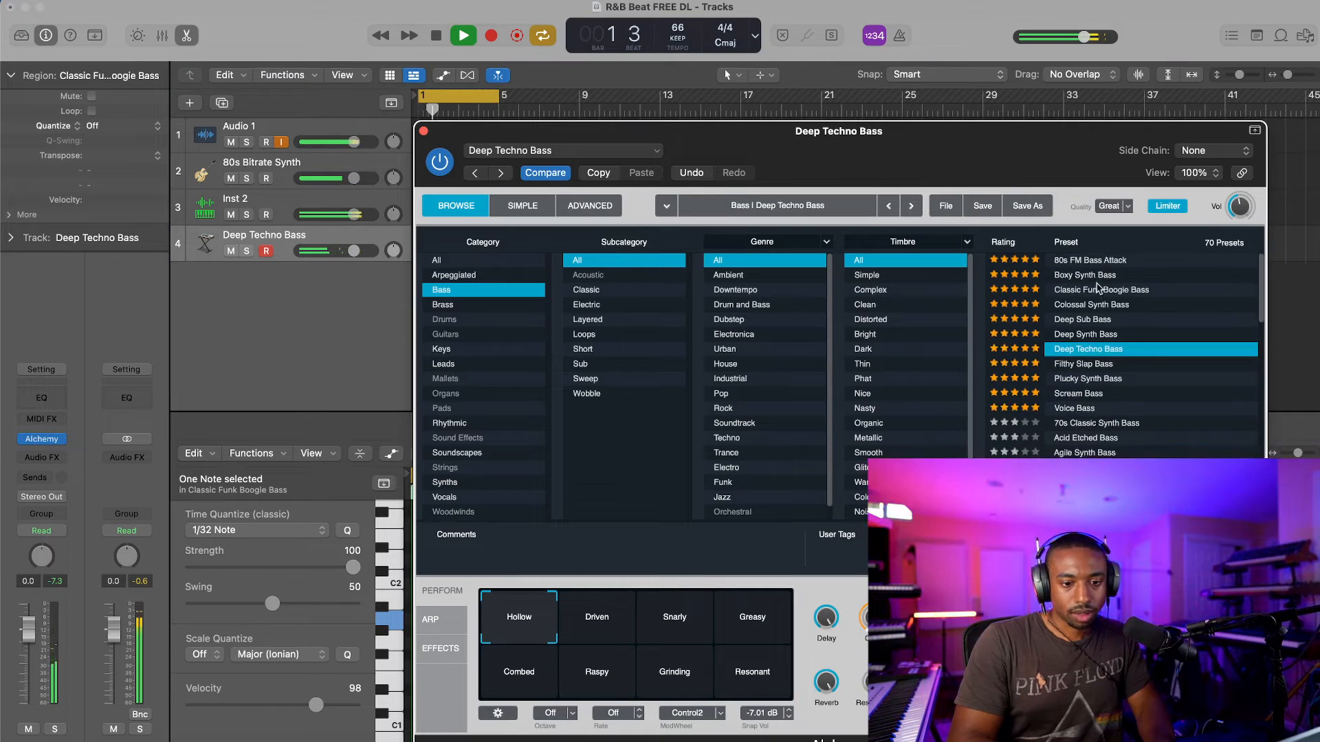
{"action": "left_click", "coordinate": [1101, 289]}
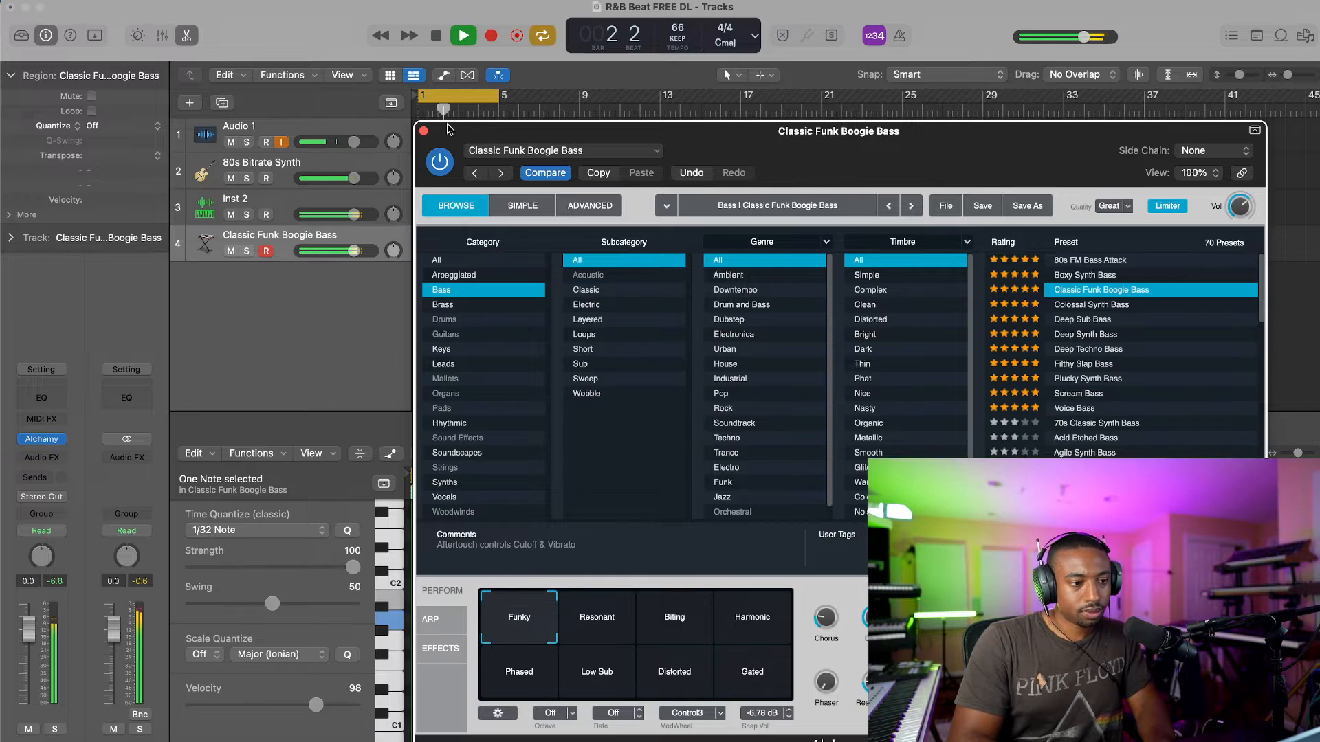
{"action": "left_click", "coordinate": [424, 131]}
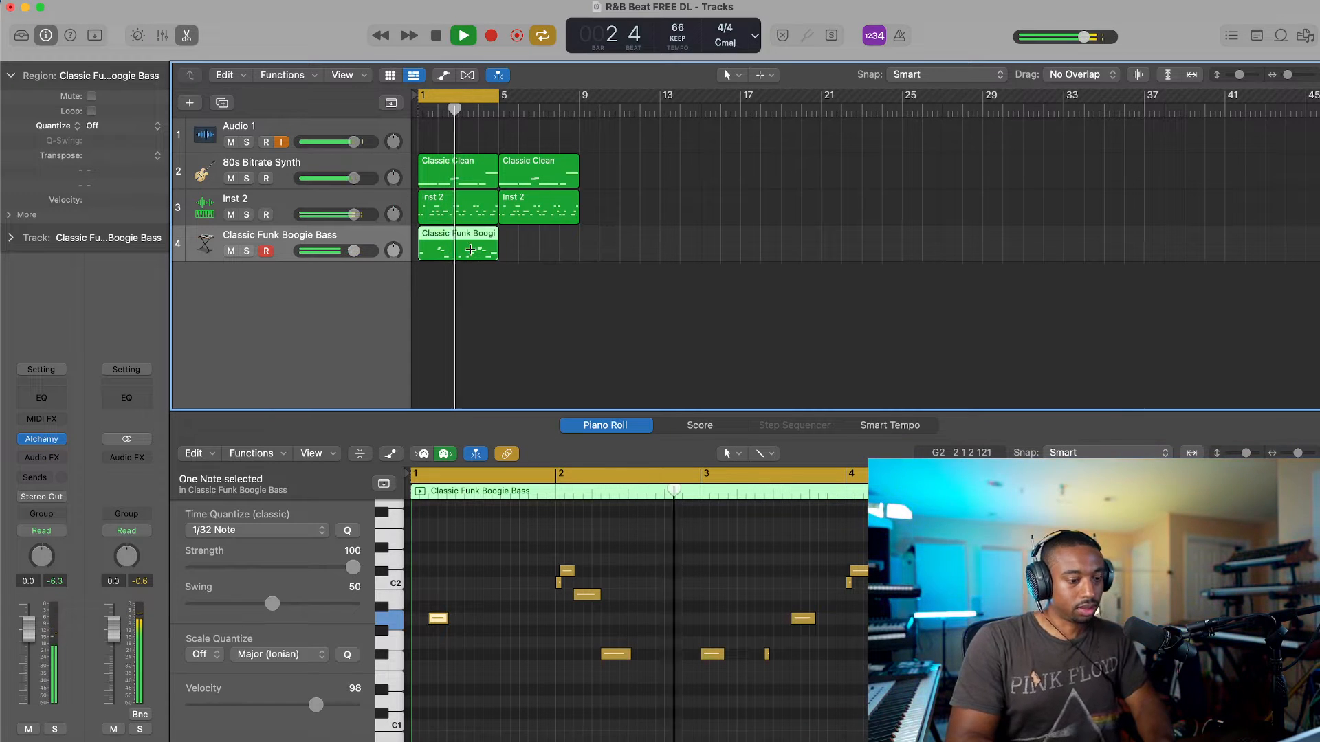
Step: Repeat the bass region over bars 5 to 8, and raise the first bar 3 note of the original region to A1
{"action": "key", "text": "super+r"}
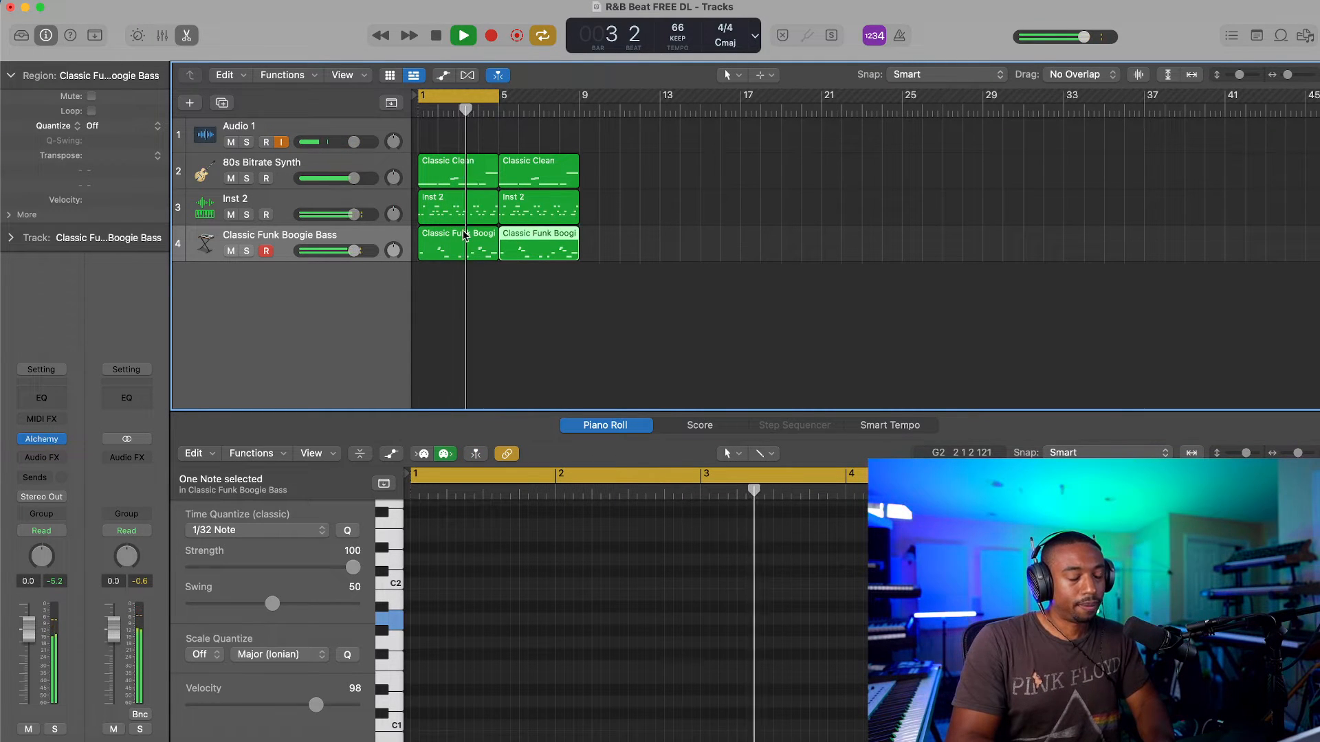
{"action": "left_click", "coordinate": [460, 241]}
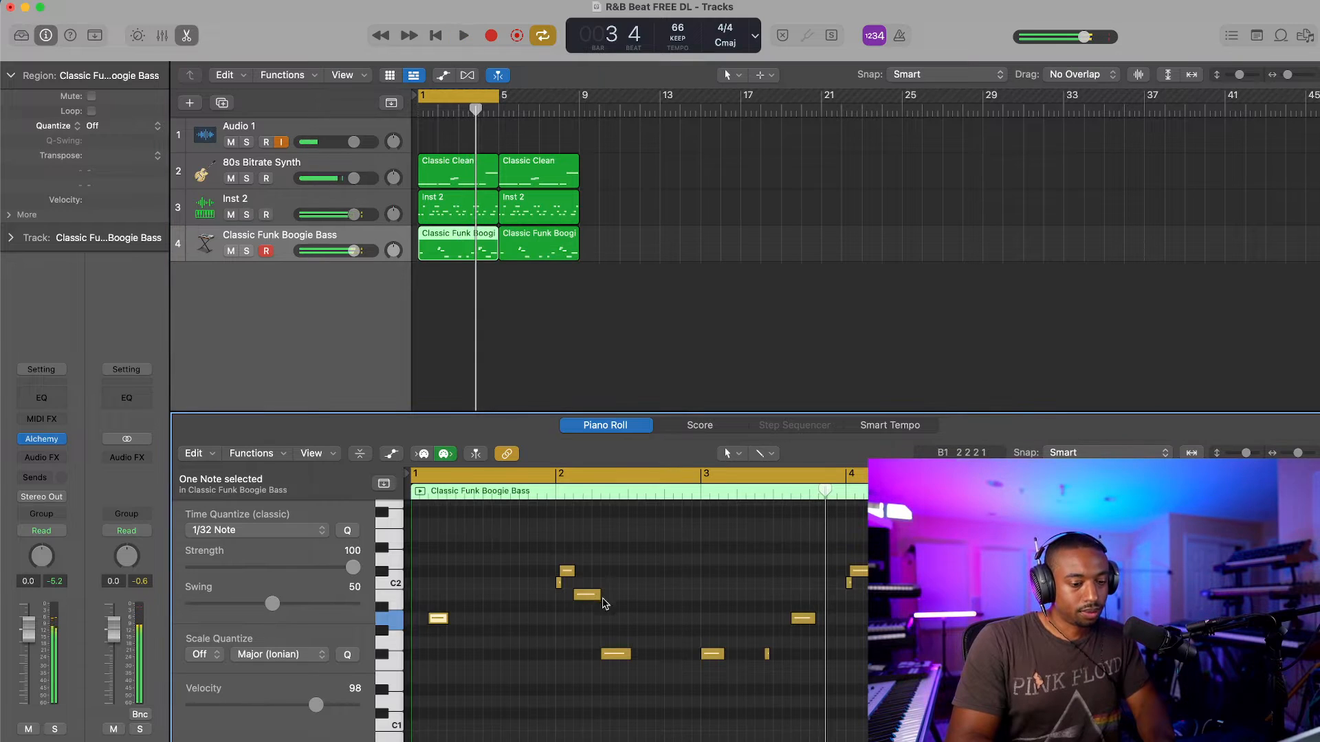
{"action": "left_click_drag", "start_coordinate": [713, 645], "coordinate": [713, 622]}
{"action": "left_click", "coordinate": [689, 614]}
{"action": "key", "text": "space"}
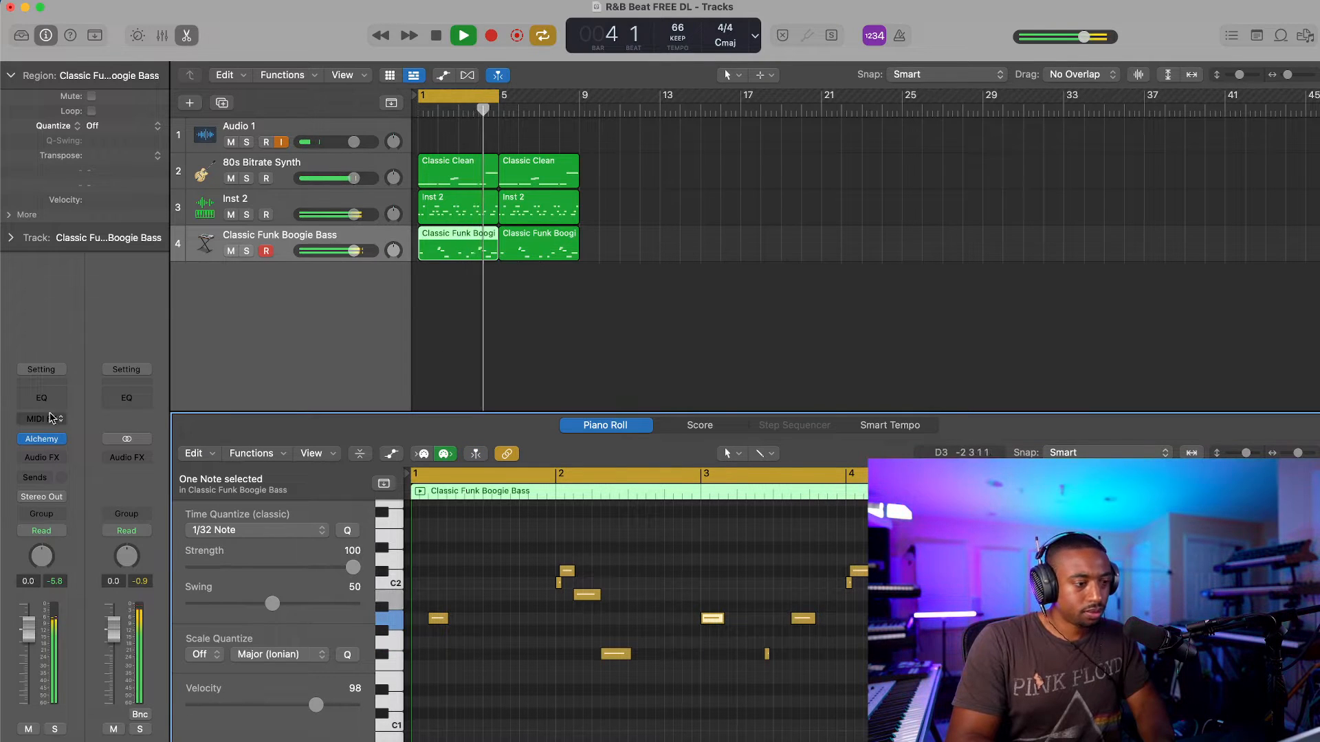
Step: Turn off the filter in the Inst 2 track's Quick Sampler, and play the beat from bar 1
{"action": "left_click", "coordinate": [309, 295]}
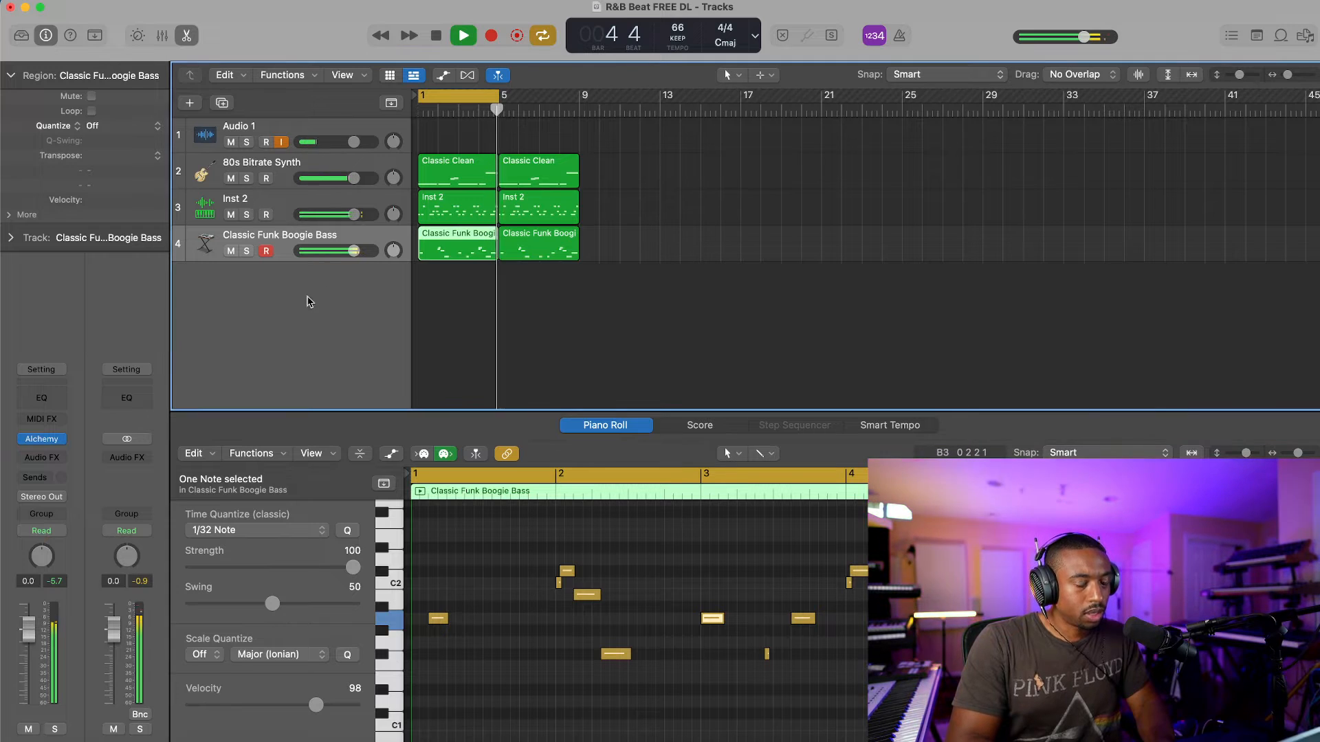
{"action": "left_click", "coordinate": [237, 202]}
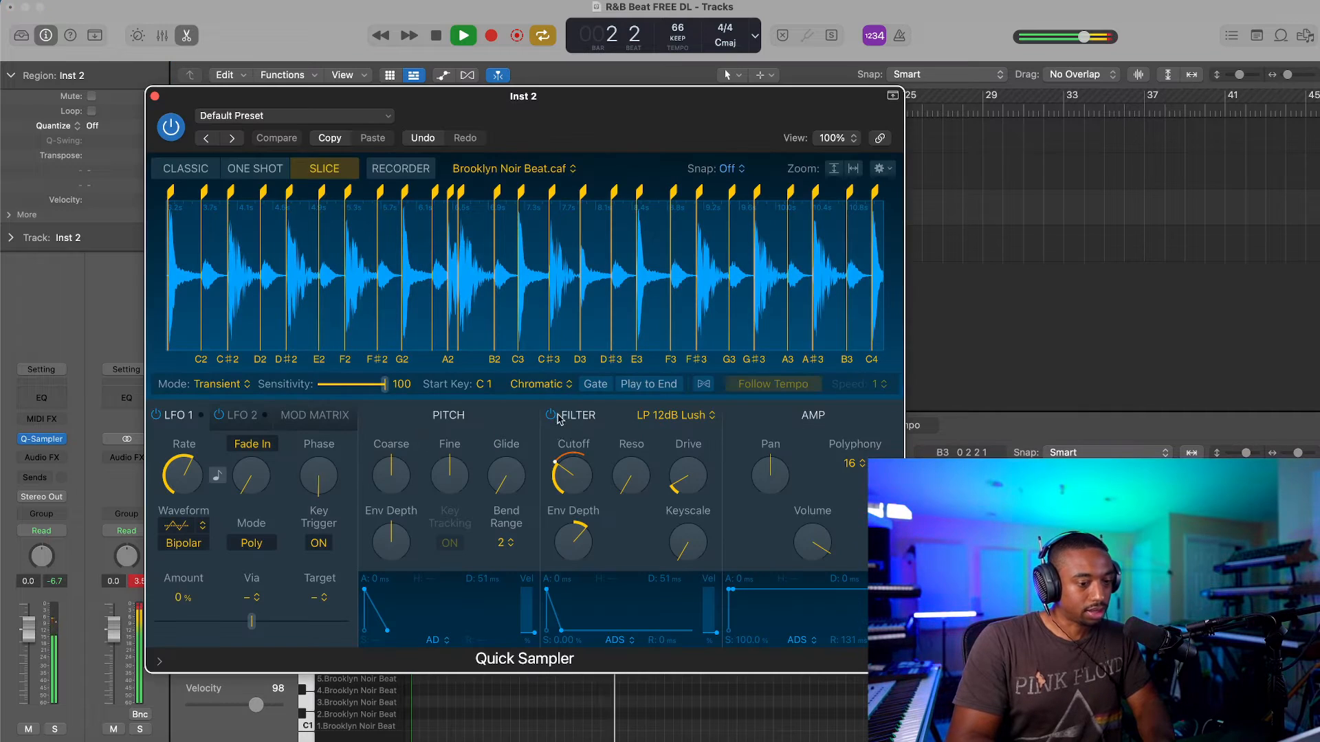
{"action": "left_click", "coordinate": [550, 416]}
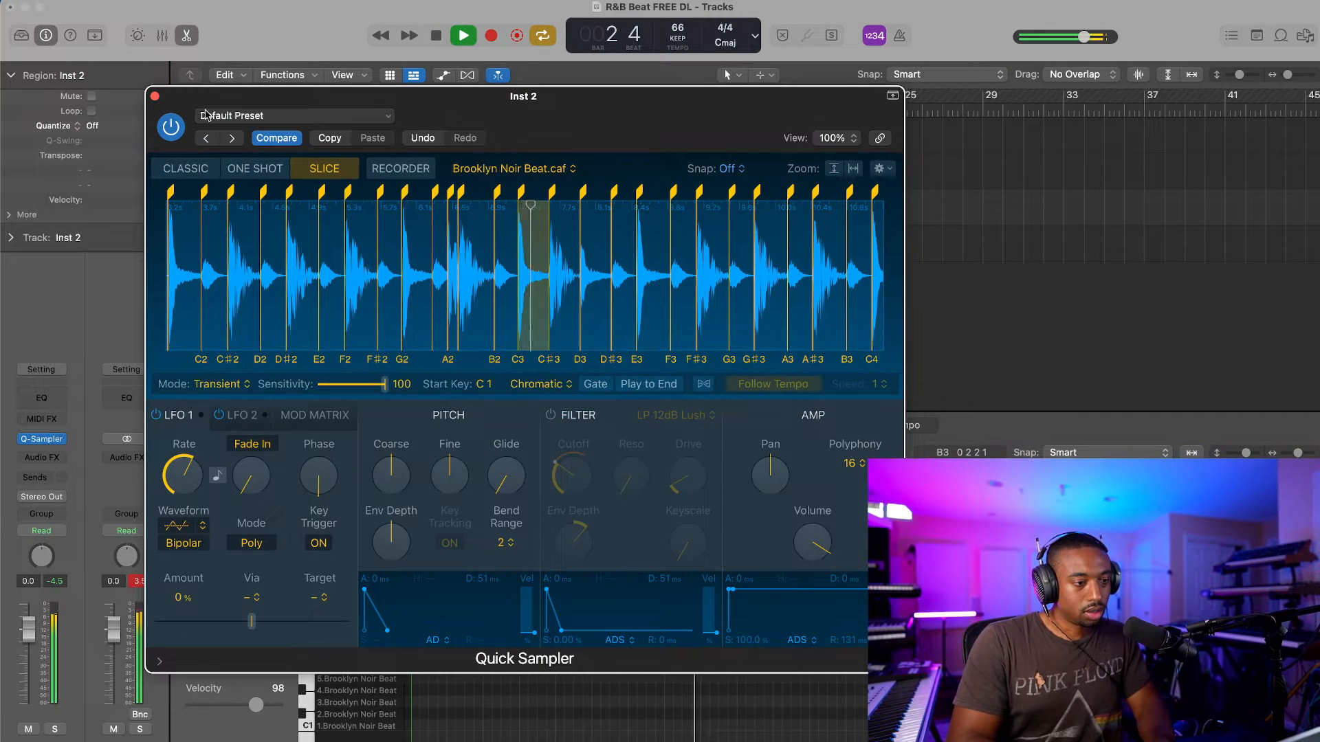
{"action": "left_click", "coordinate": [154, 97]}
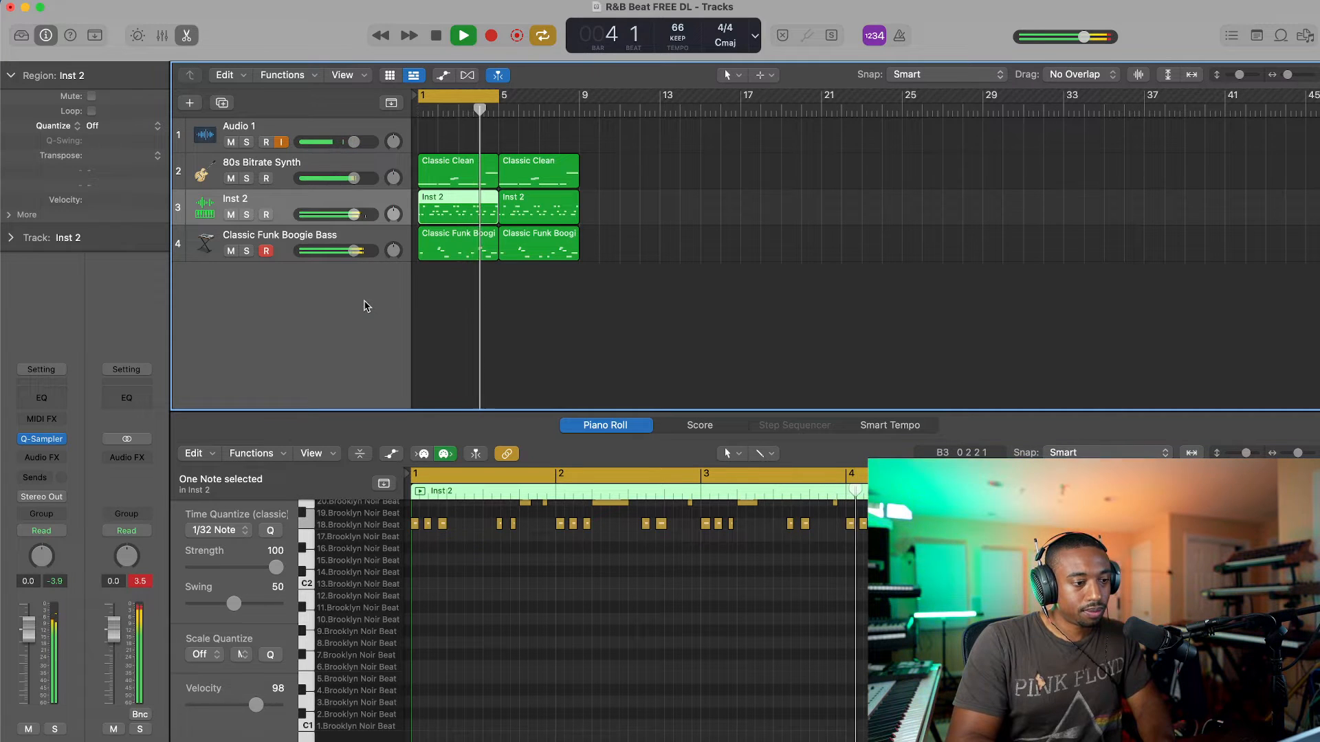
{"action": "key", "text": "Return"}
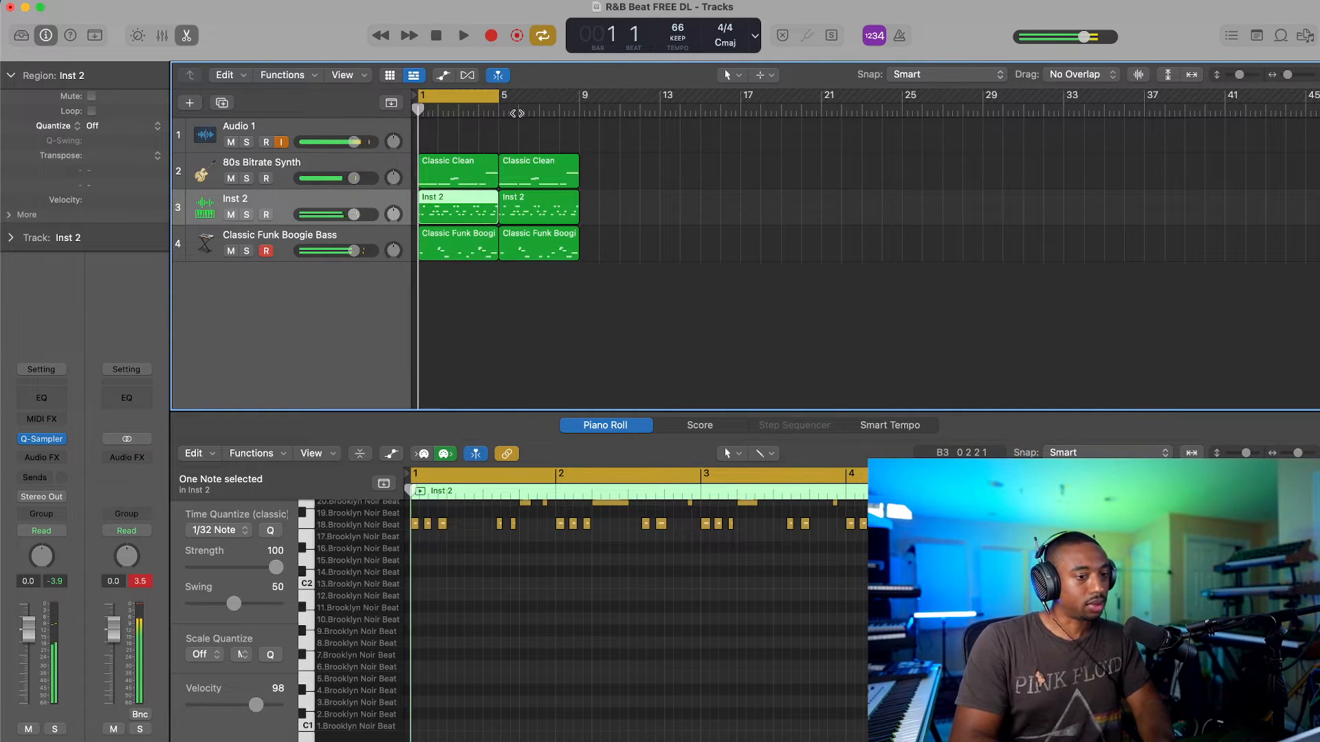
{"action": "key", "text": "space"}
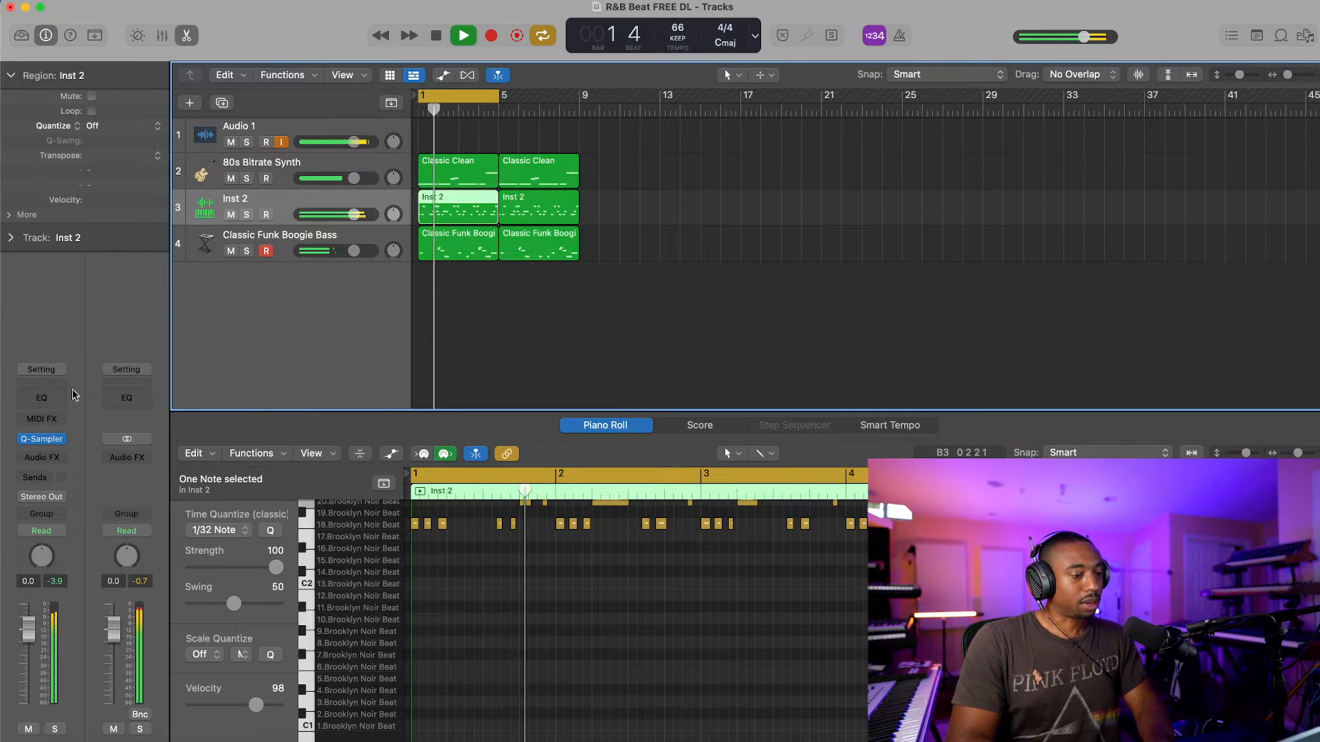
Step: Hide the inspector, lower the bass track's volume slightly, and extend the cycle range to bars 1 to 8
{"action": "key", "text": "i"}
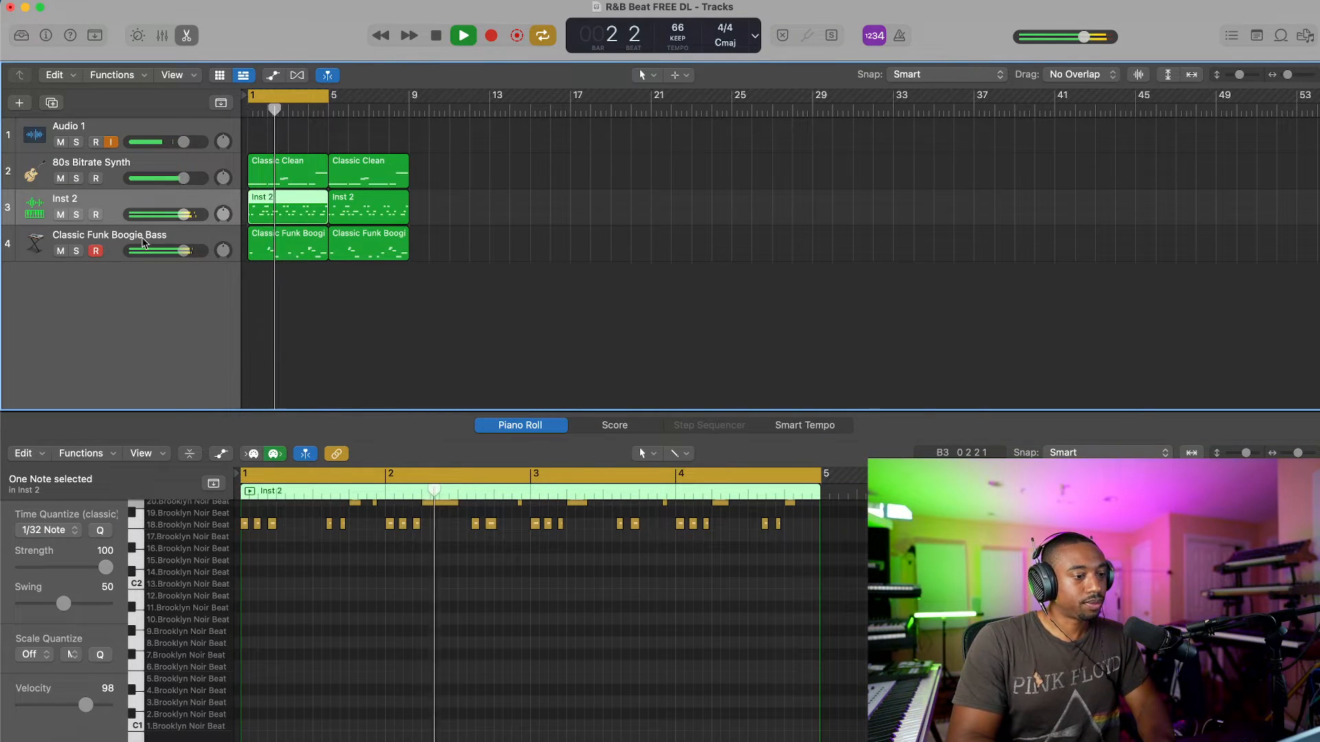
{"action": "left_click_drag", "start_coordinate": [184, 250], "coordinate": [179, 250]}
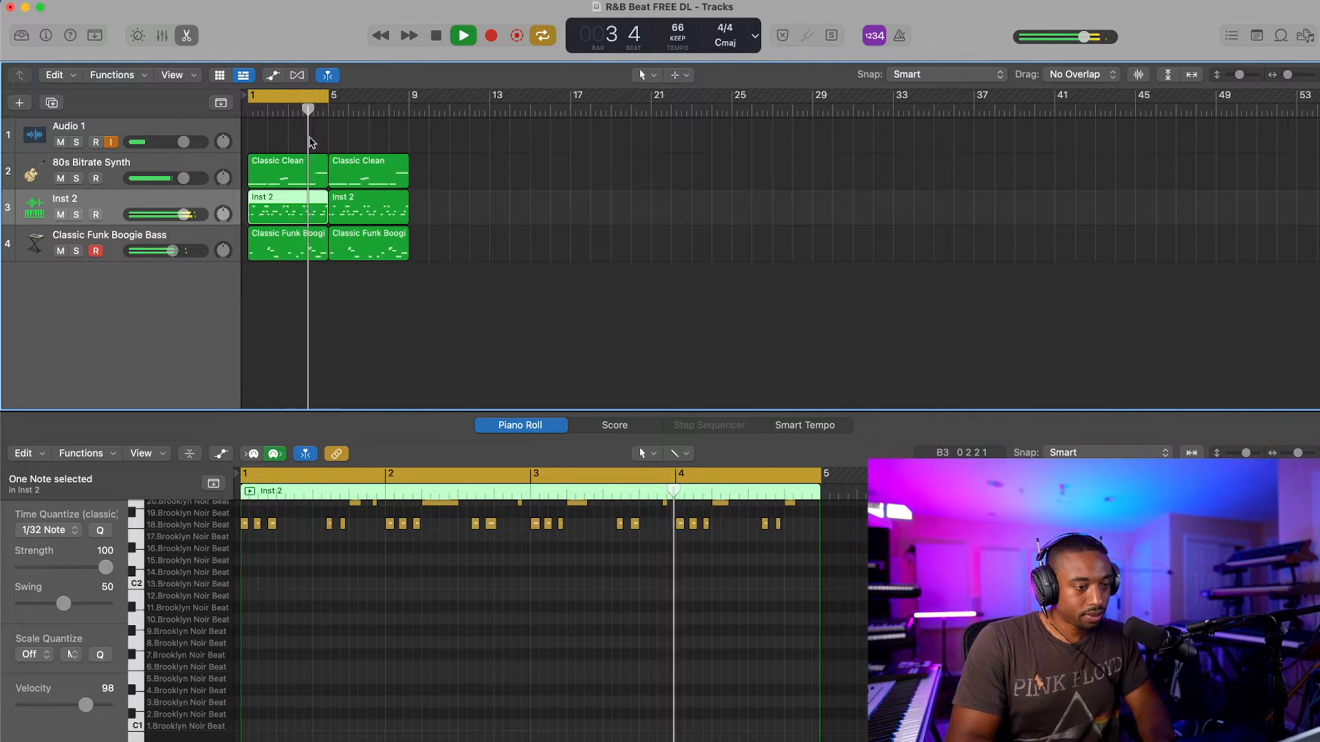
{"action": "left_click_drag", "start_coordinate": [328, 96], "coordinate": [406, 98]}
Step: Stop playback, add a Tremolo effect after the Amp on the 80s Bitrate Synth track, and return to bar 1
{"action": "left_click", "coordinate": [105, 183]}
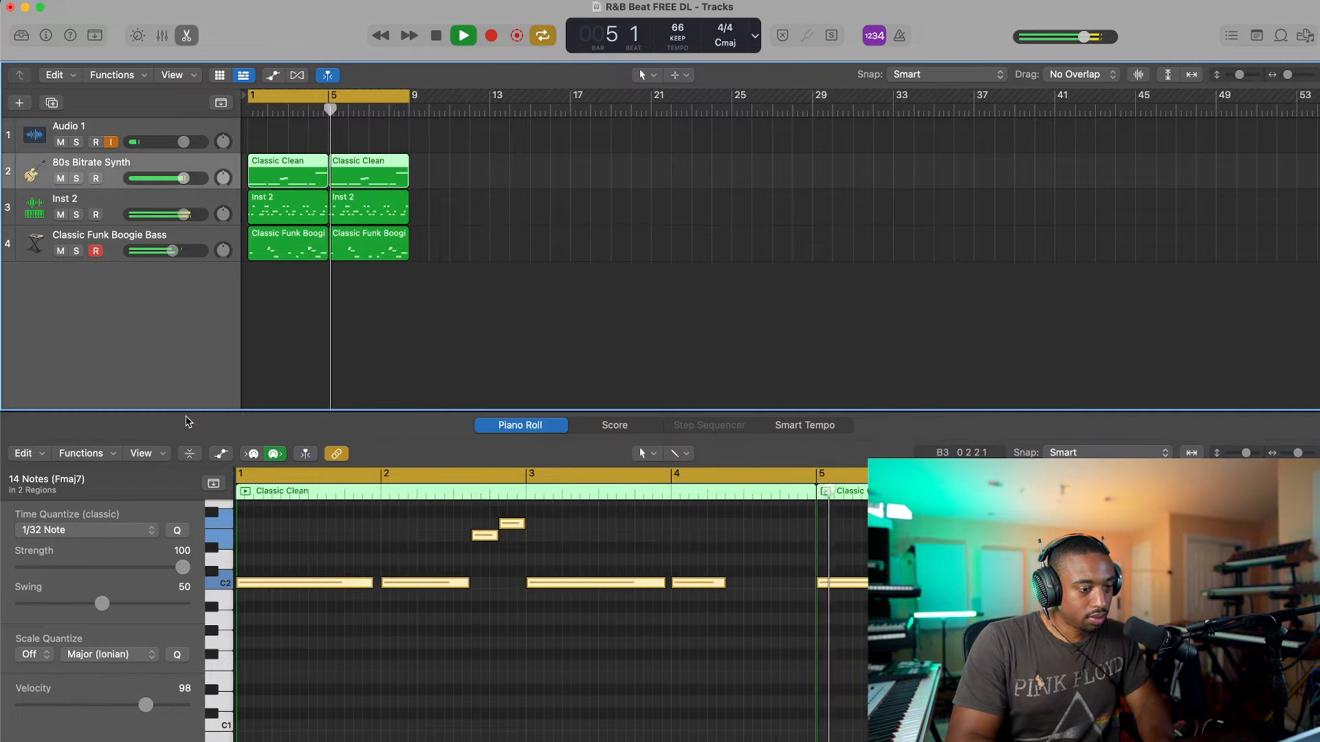
{"action": "left_click", "coordinate": [46, 35]}
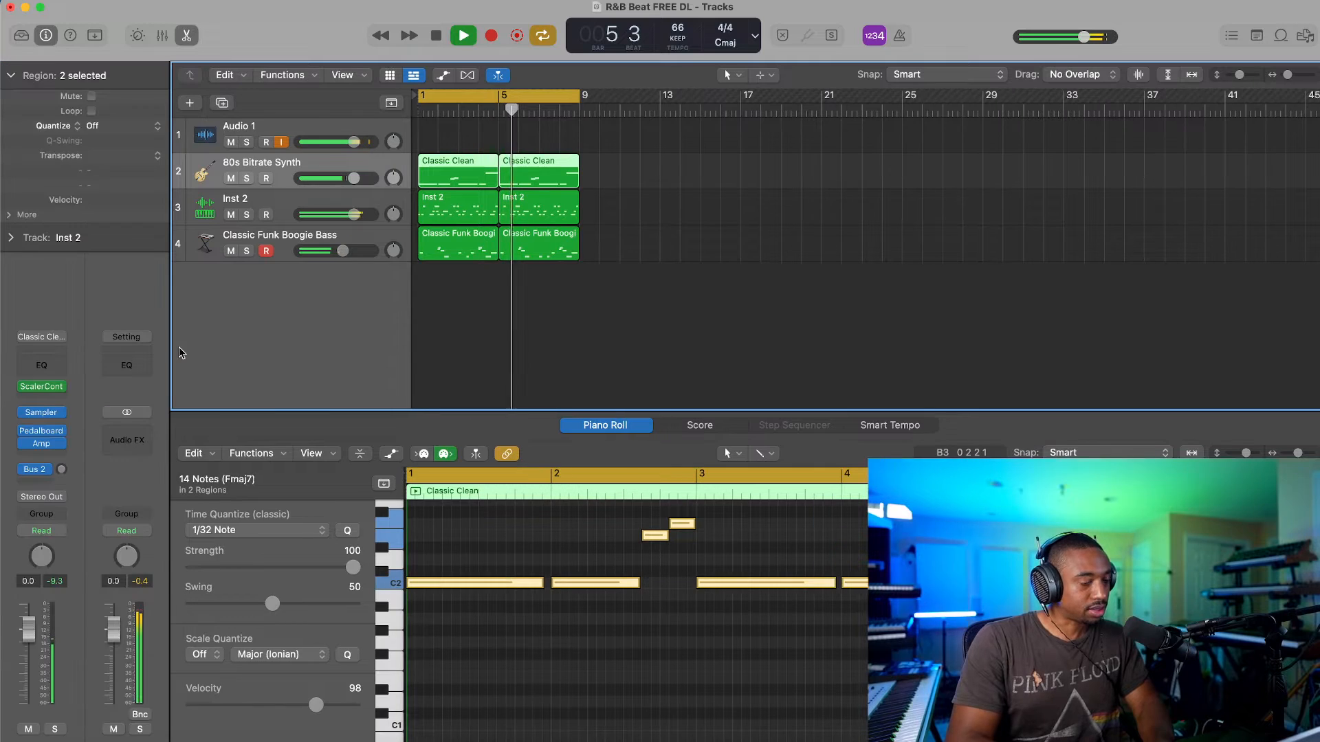
{"action": "key", "text": "space"}
{"action": "left_click", "coordinate": [48, 457]}
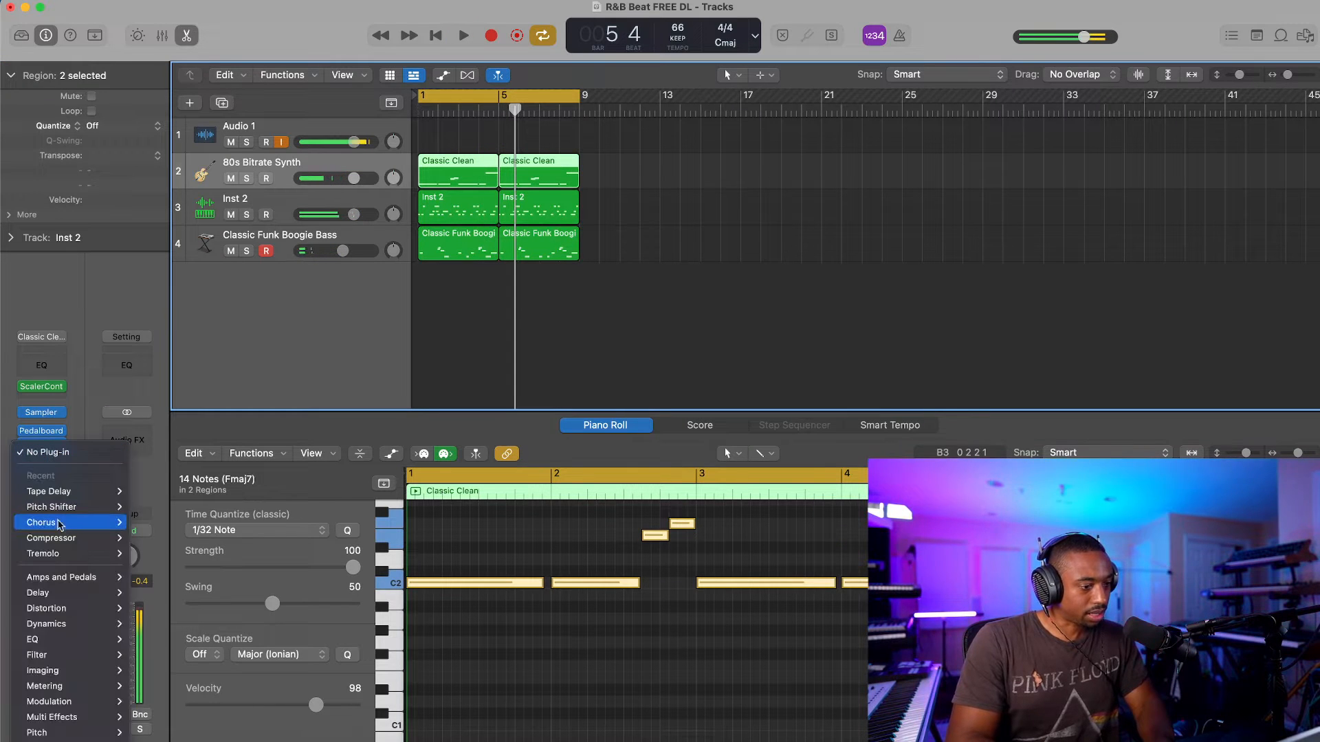
{"action": "mouse_move", "coordinate": [61, 496]}
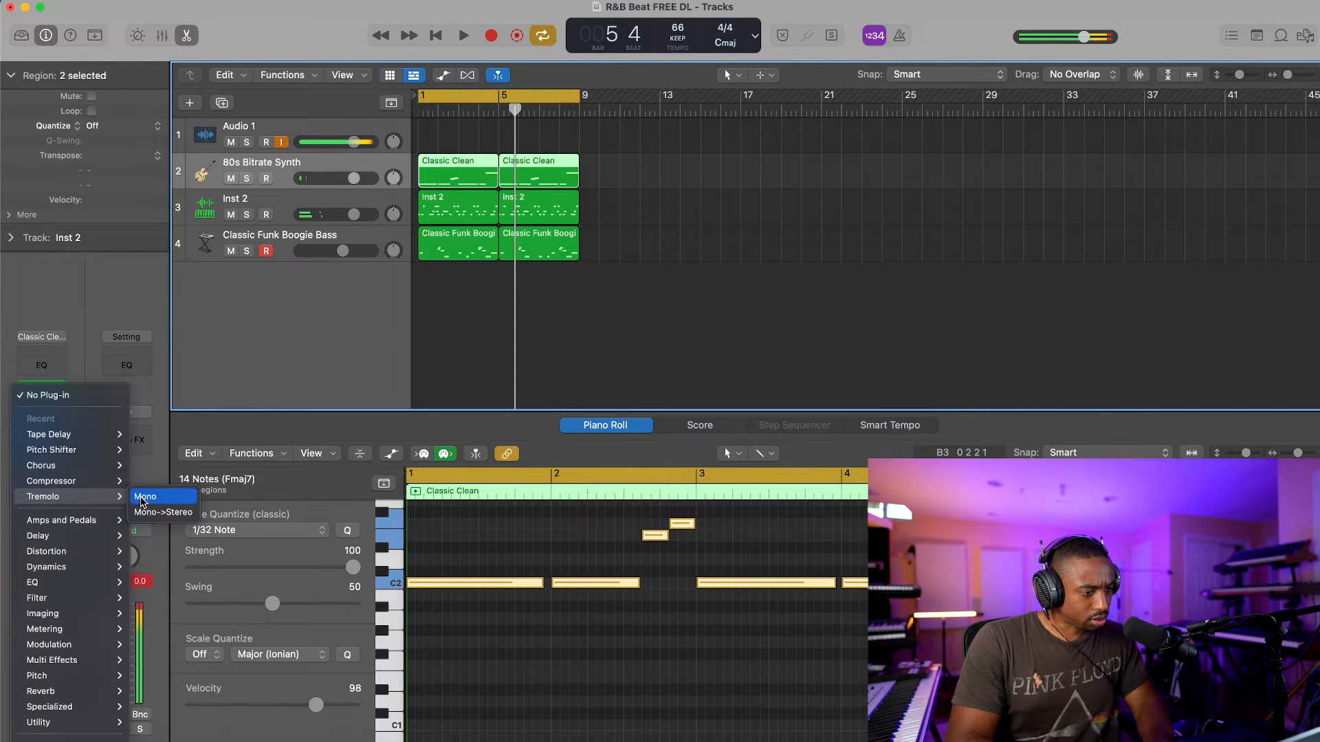
{"action": "left_click", "coordinate": [162, 499]}
{"action": "key", "text": "Return"}
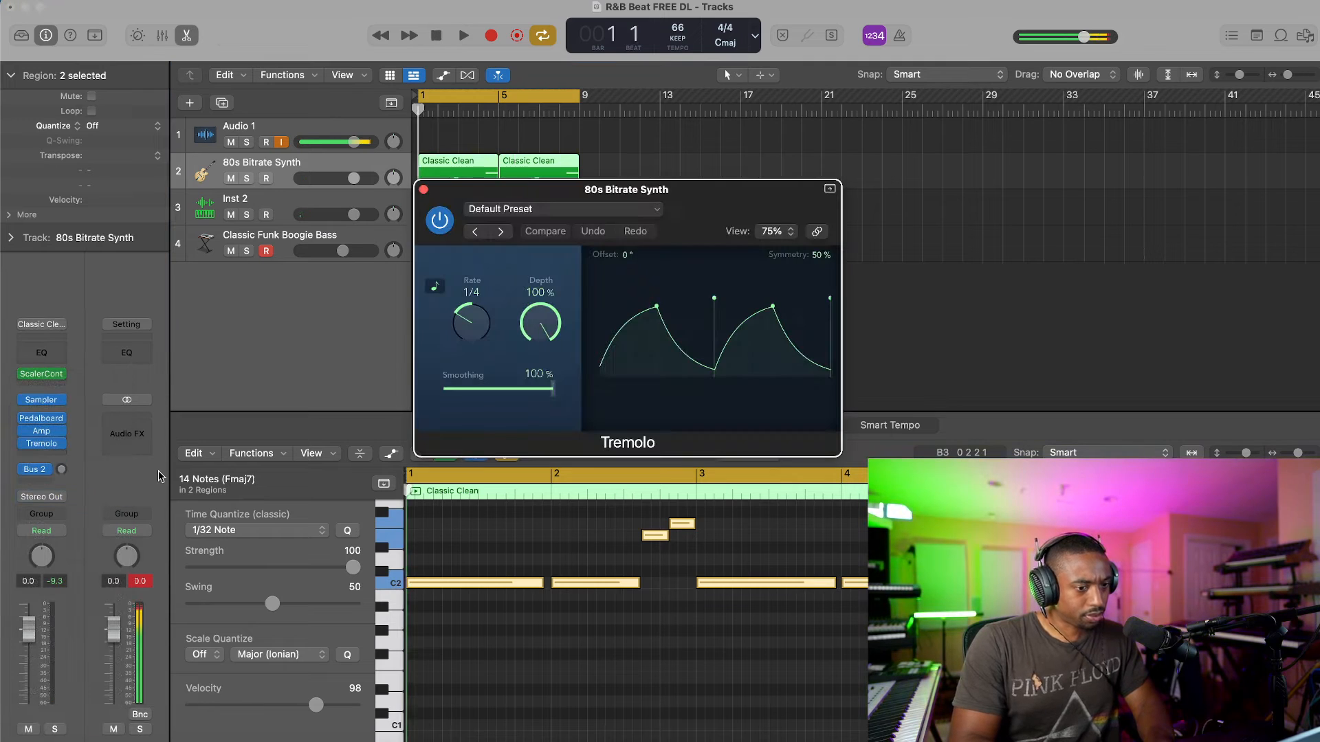
Step: Play the beat from bar 1 while trying Tremolo rates of 1/16t and 1/8 on the 80s Bitrate Synth
{"action": "key", "text": "space"}
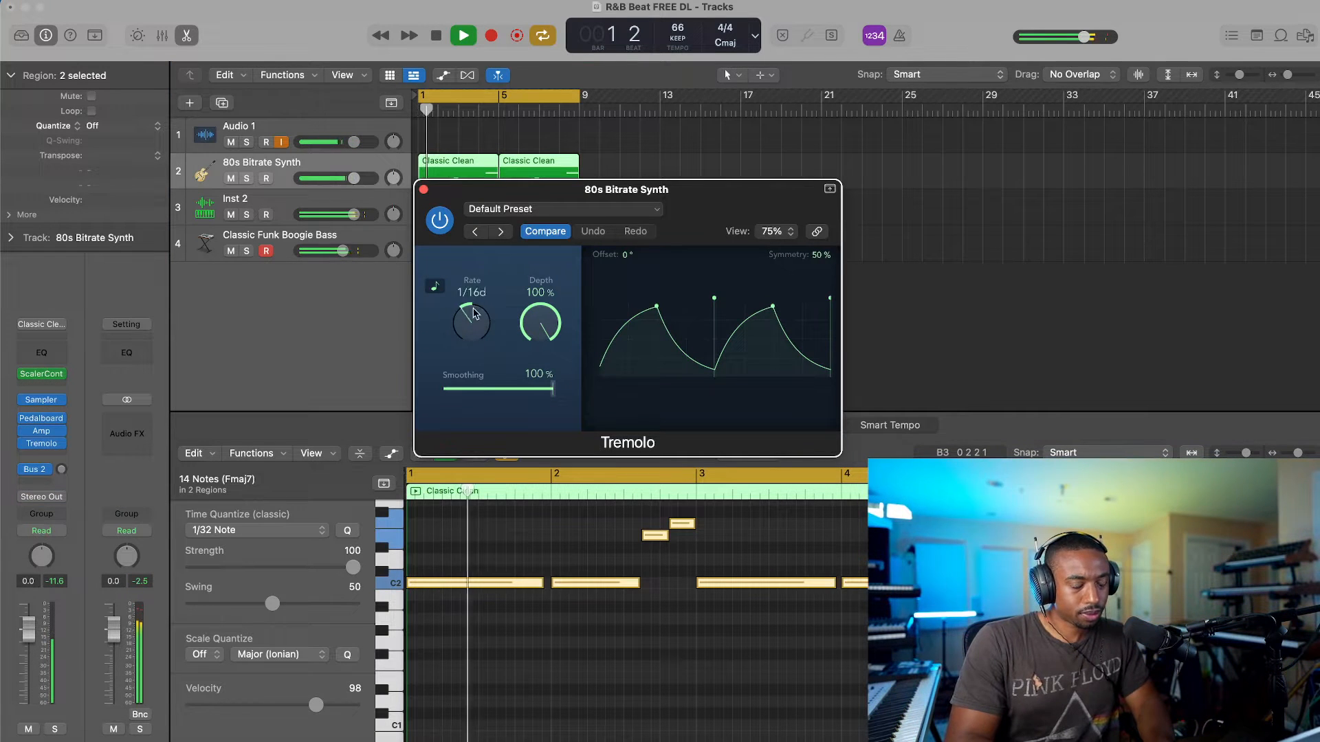
{"action": "mouse_move", "coordinate": [473, 313]}
{"action": "left_mouse_down"}
{"action": "mouse_move", "coordinate": [465, 347]}
{"action": "mouse_move", "coordinate": [474, 301]}
{"action": "left_mouse_up"}
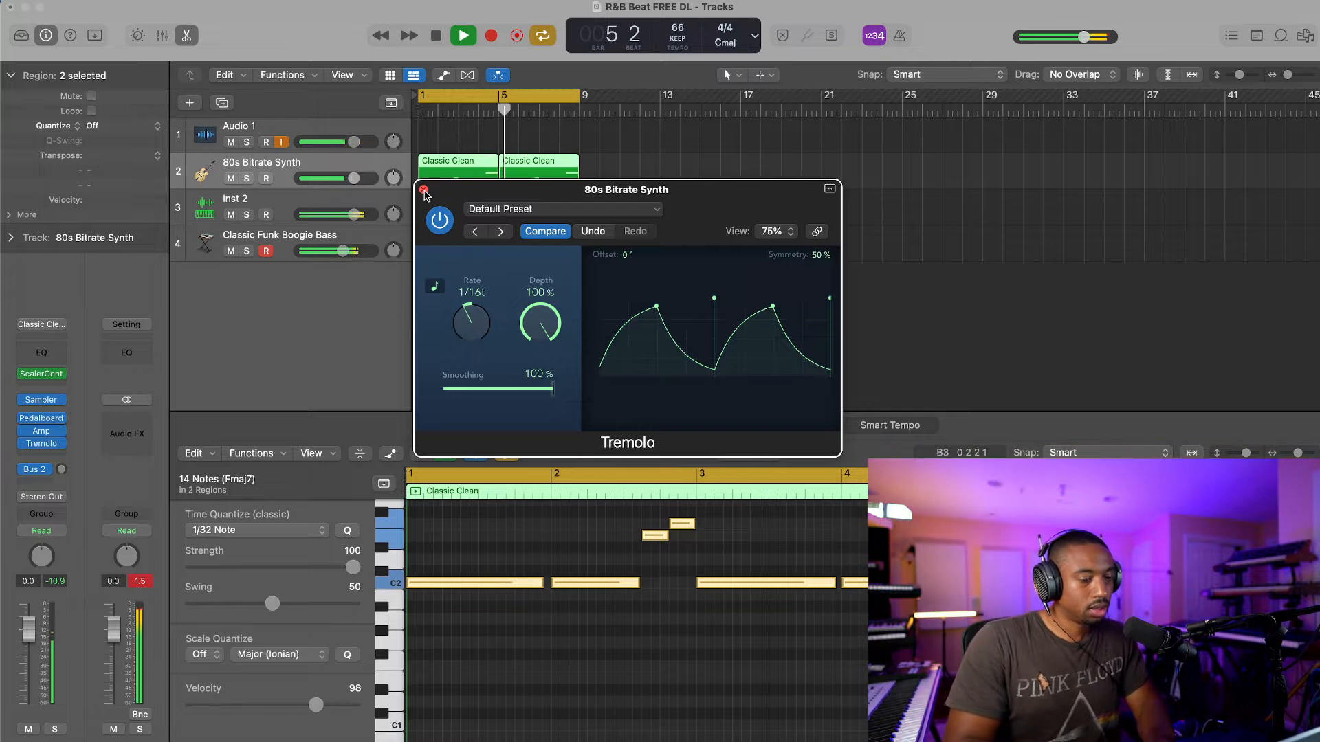
{"action": "left_click_drag", "start_coordinate": [559, 343], "coordinate": [543, 313]}
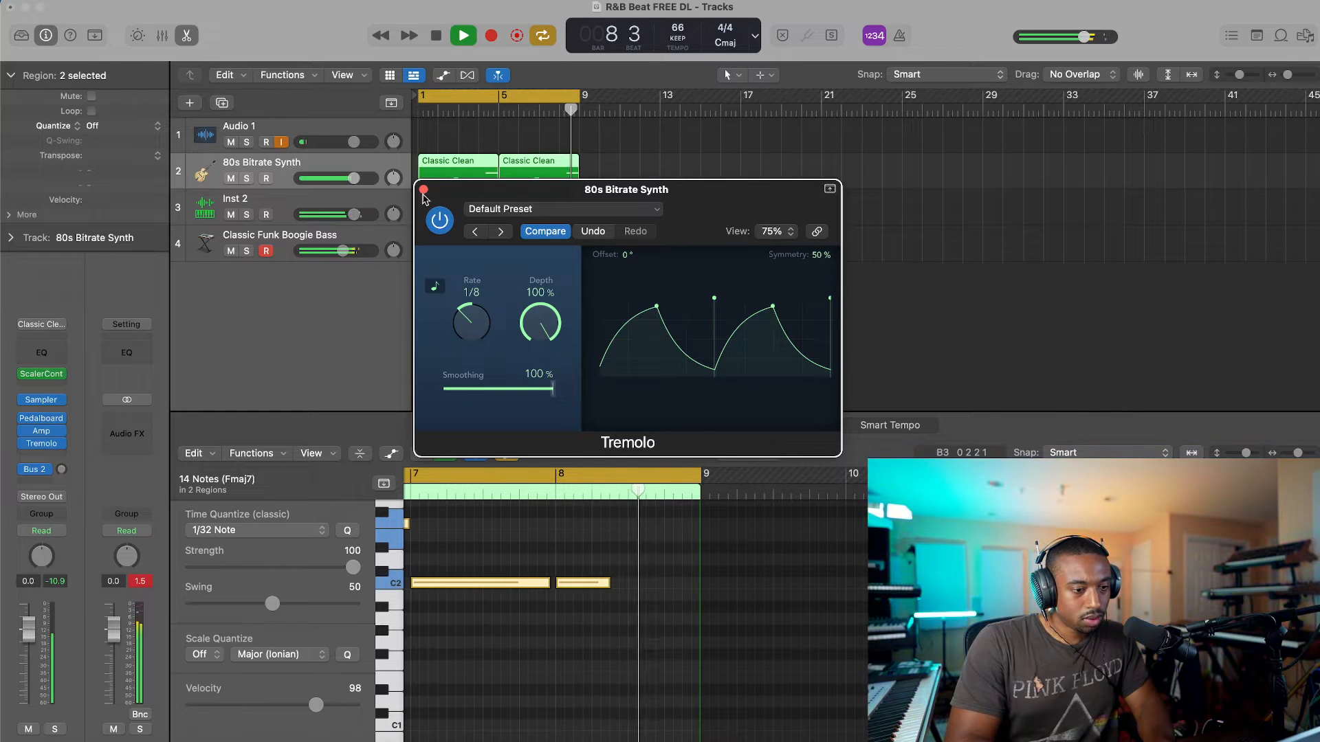
{"action": "mouse_move", "coordinate": [540, 391]}
{"action": "left_mouse_down"}
{"action": "mouse_move", "coordinate": [433, 386]}
{"action": "mouse_move", "coordinate": [539, 371]}
{"action": "left_mouse_up"}
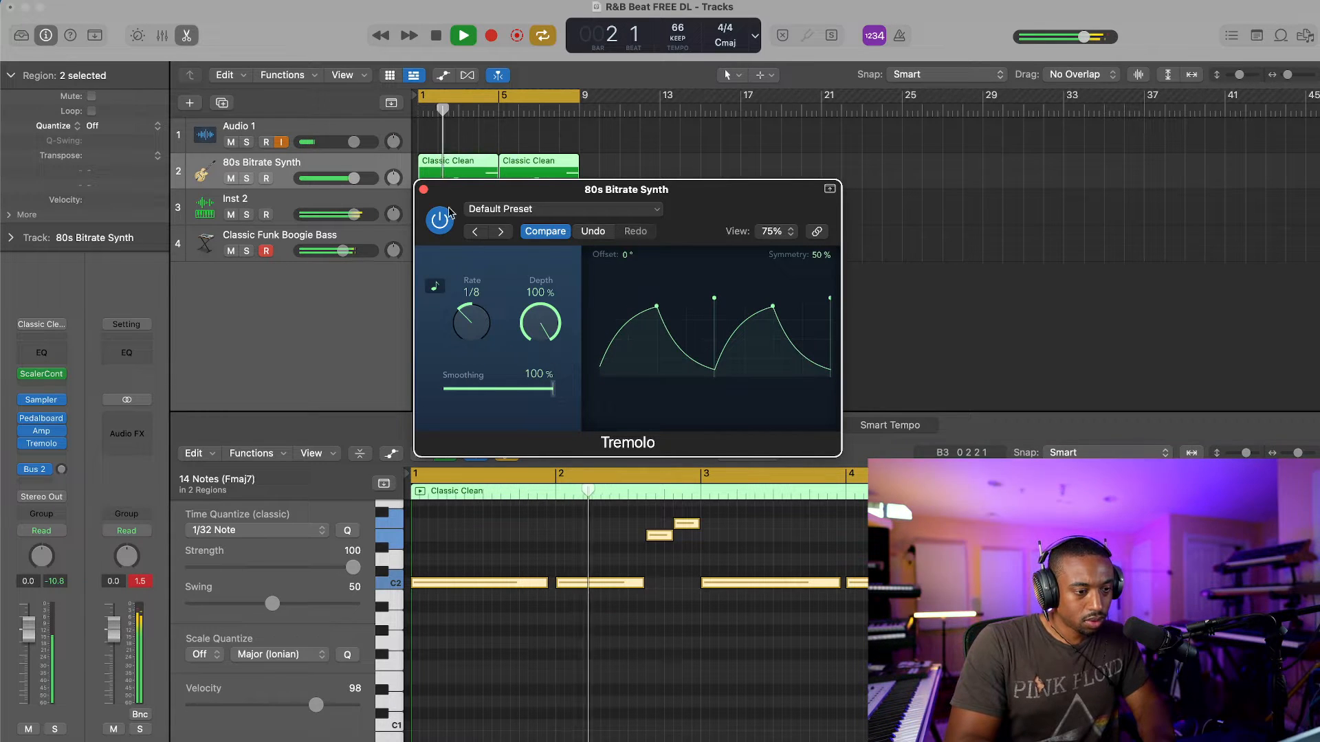
{"action": "left_click", "coordinate": [424, 189]}
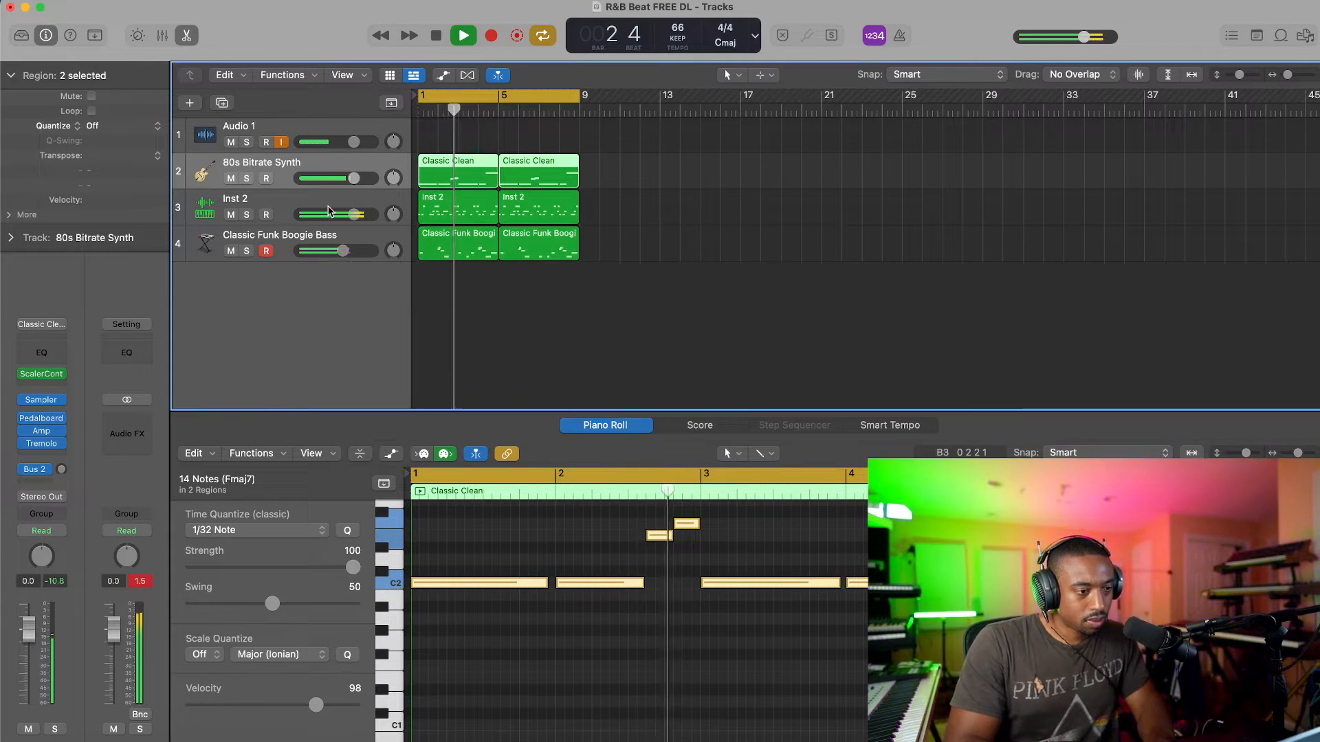
Step: Set the 80s Bitrate Synth's Tremolo rate to 1/4t after trying 1/8t, and stop playback
{"action": "mouse_move", "coordinate": [49, 449]}
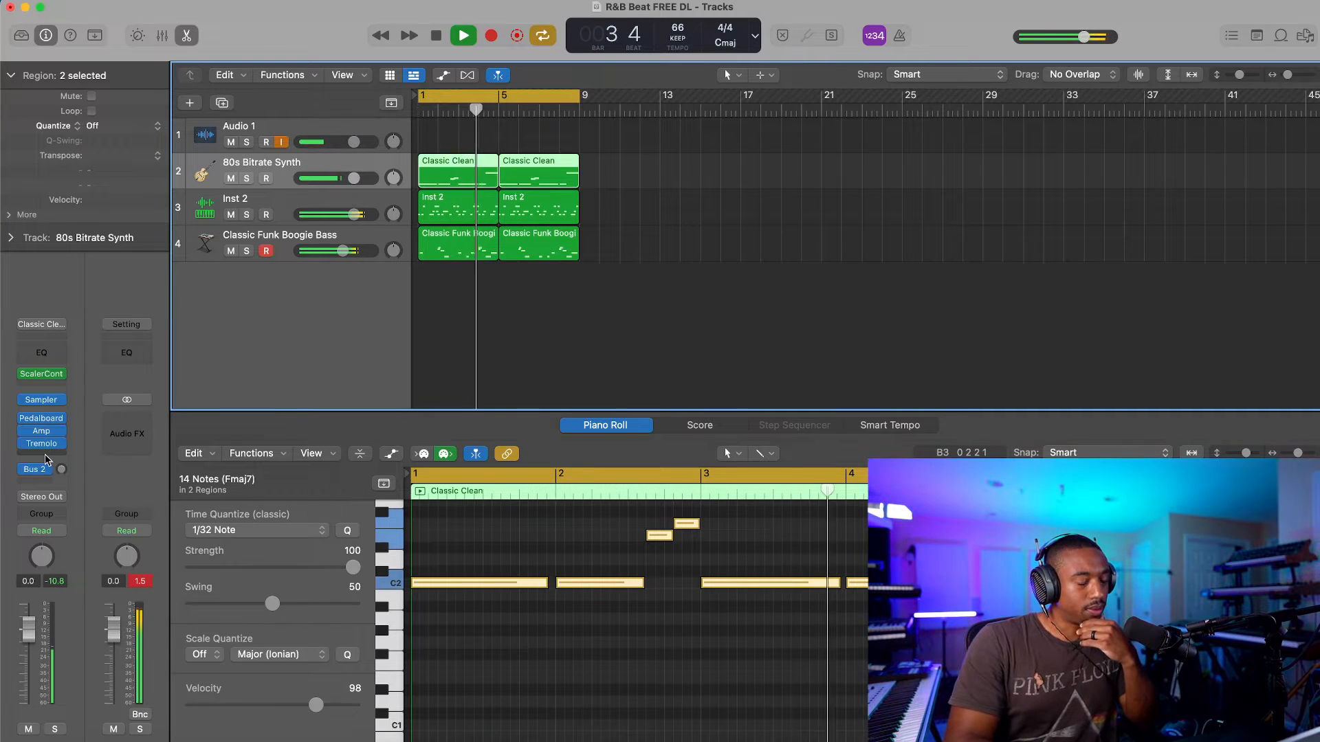
{"action": "left_click", "coordinate": [45, 455]}
{"action": "left_click", "coordinate": [290, 294]}
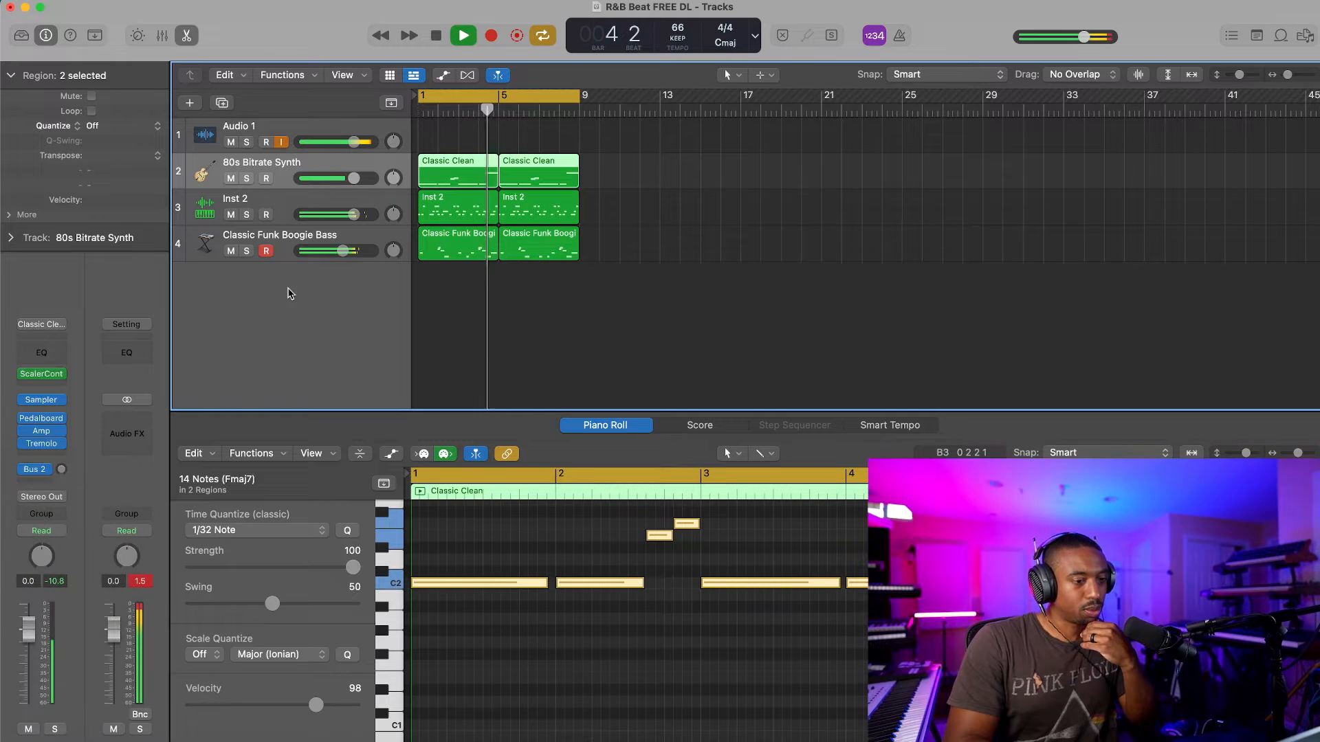
{"action": "left_click", "coordinate": [45, 444]}
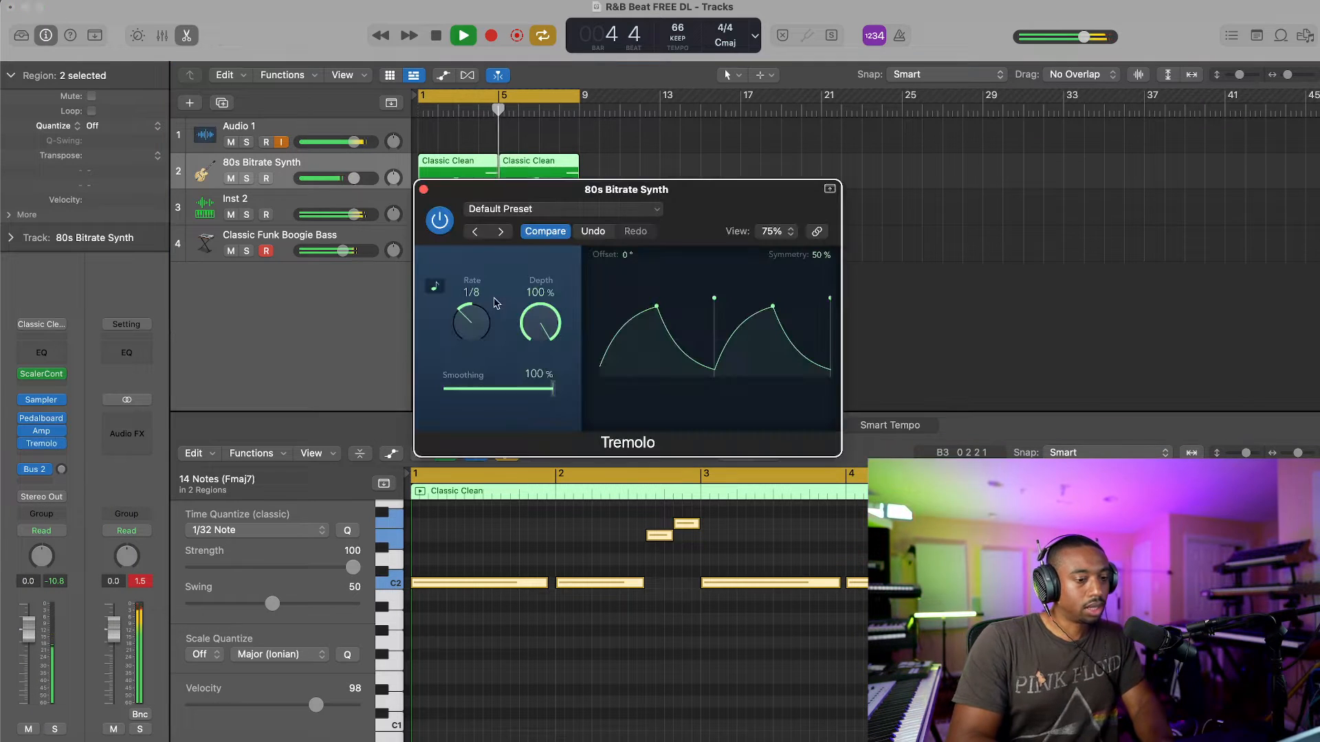
{"action": "left_click_drag", "start_coordinate": [465, 318], "coordinate": [466, 315]}
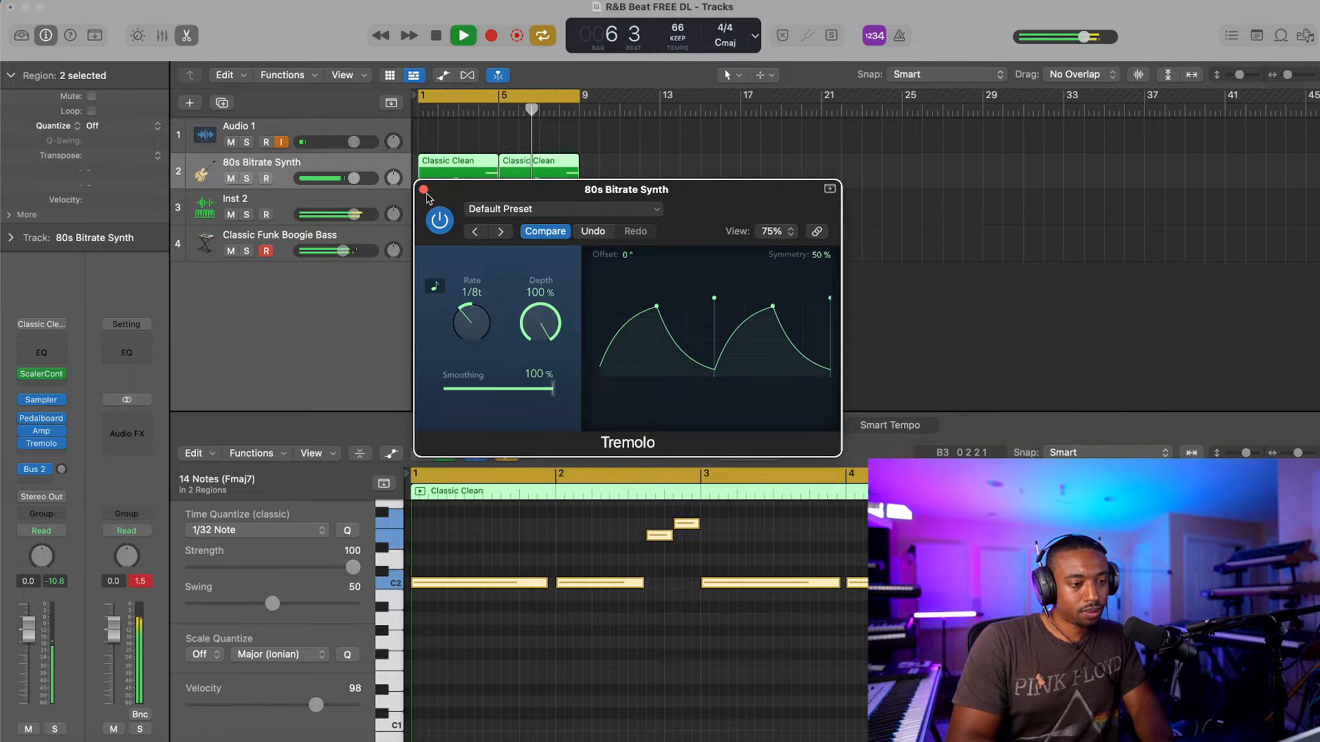
{"action": "left_click_drag", "start_coordinate": [469, 315], "coordinate": [471, 334]}
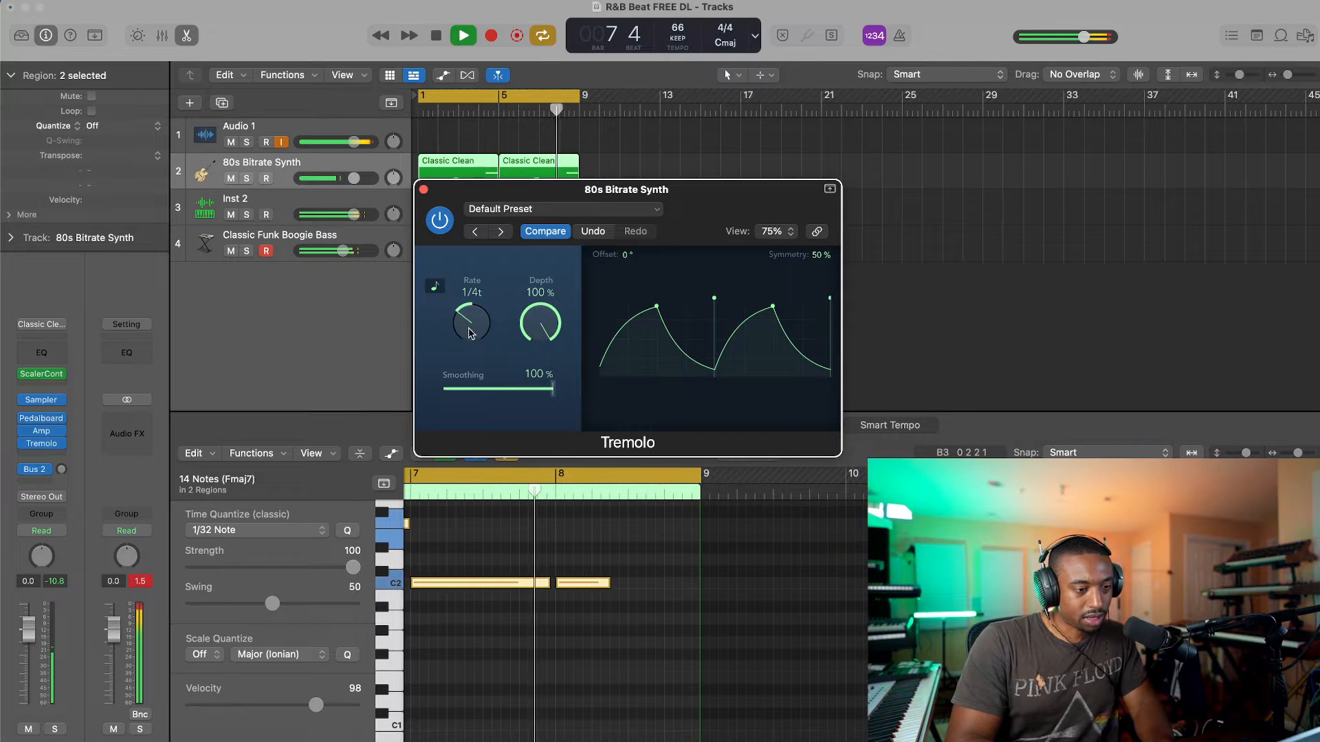
{"action": "left_click", "coordinate": [424, 191]}
{"action": "key", "text": "space"}
Step: Delete the Classic Funk Boogie Bass track together with its regions
{"action": "left_click", "coordinate": [378, 236]}
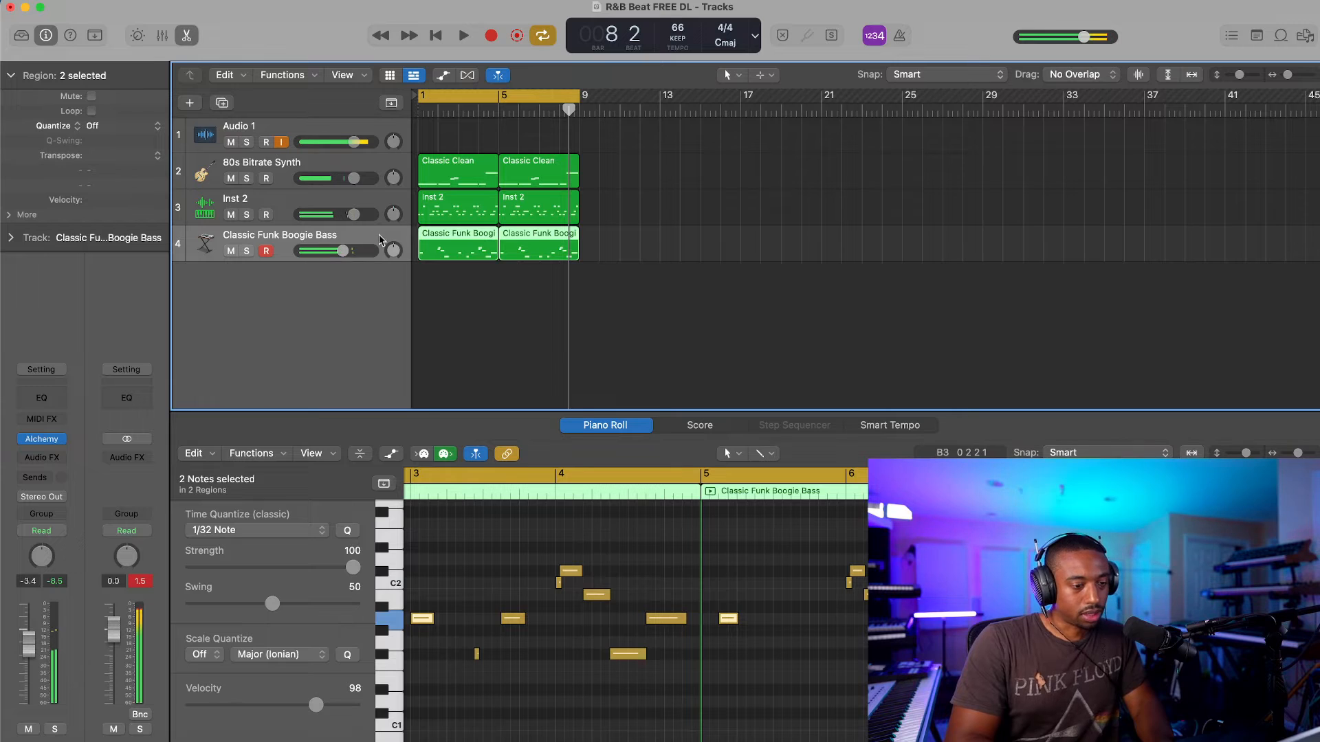
{"action": "right_click", "coordinate": [382, 242]}
{"action": "left_click", "coordinate": [423, 369]}
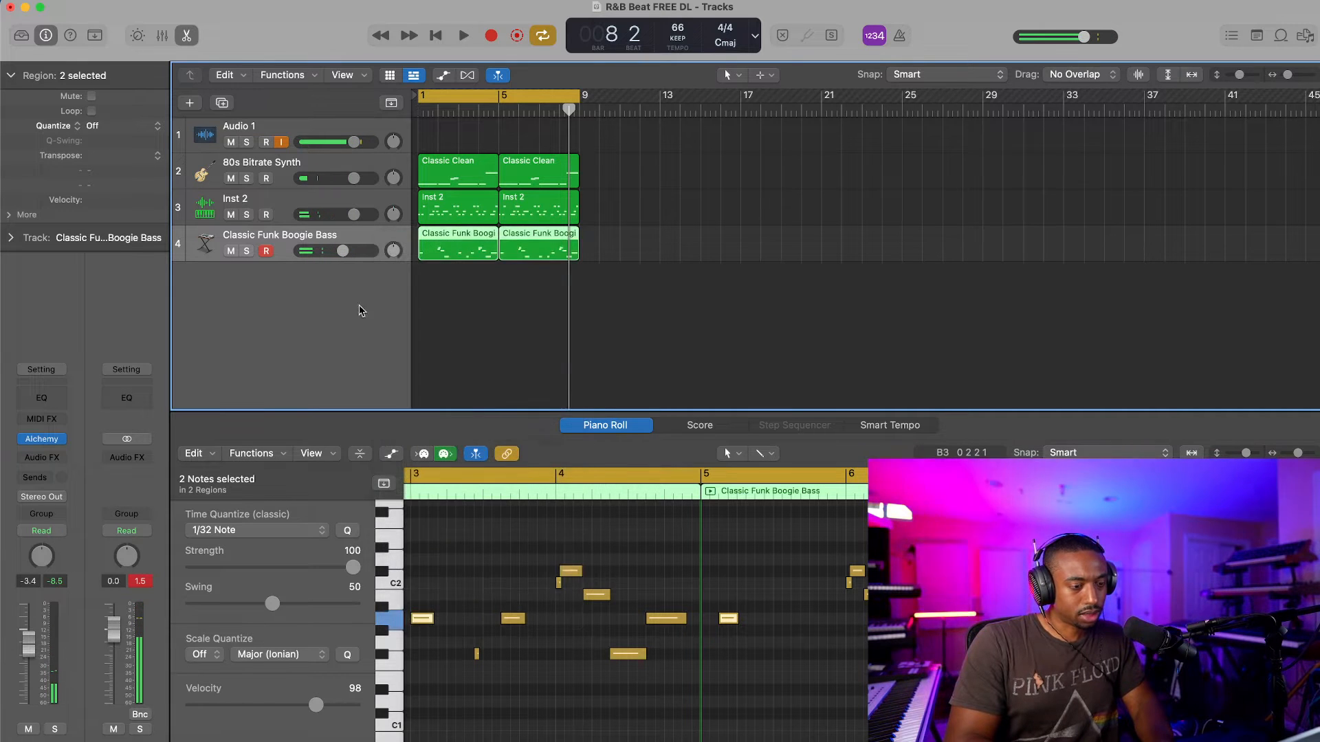
{"action": "left_click", "coordinate": [736, 288]}
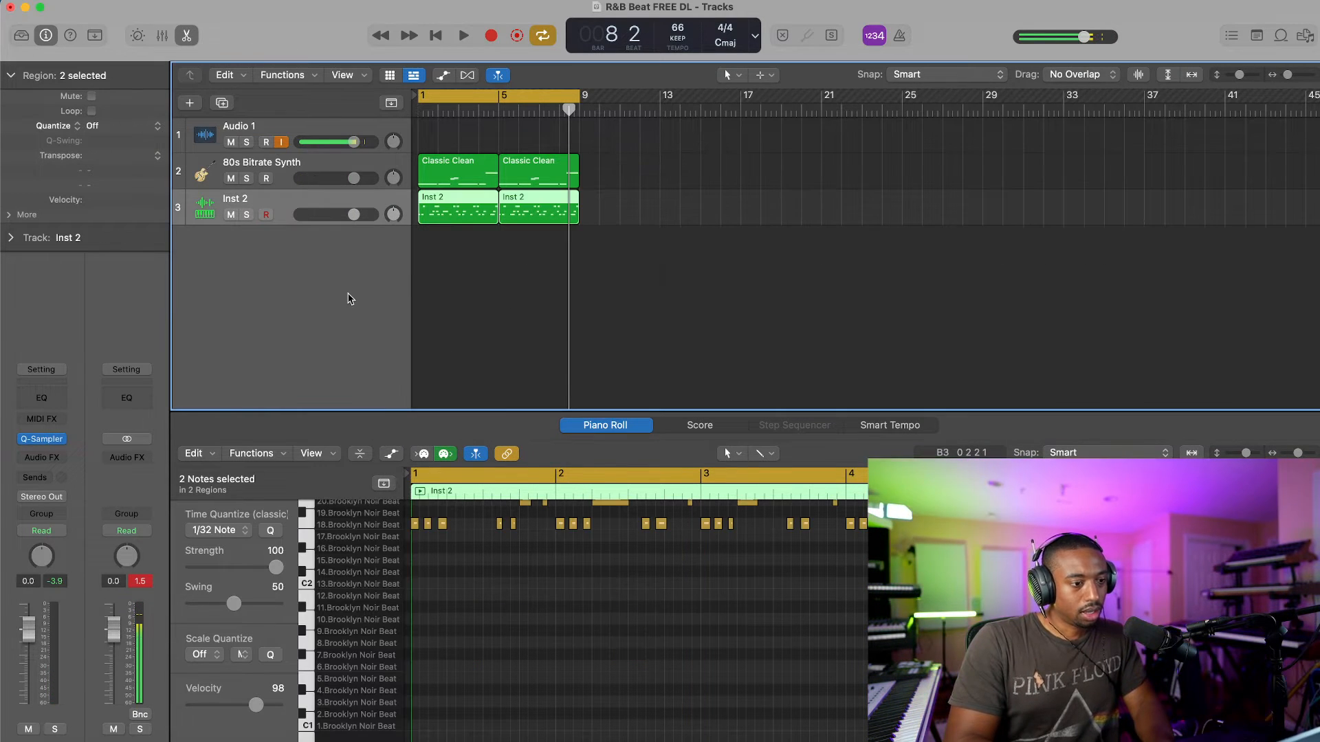
Step: Add a new software instrument track below Inst 2 and load Alchemy on it
{"action": "right_click", "coordinate": [351, 294]}
{"action": "left_click", "coordinate": [386, 317]}
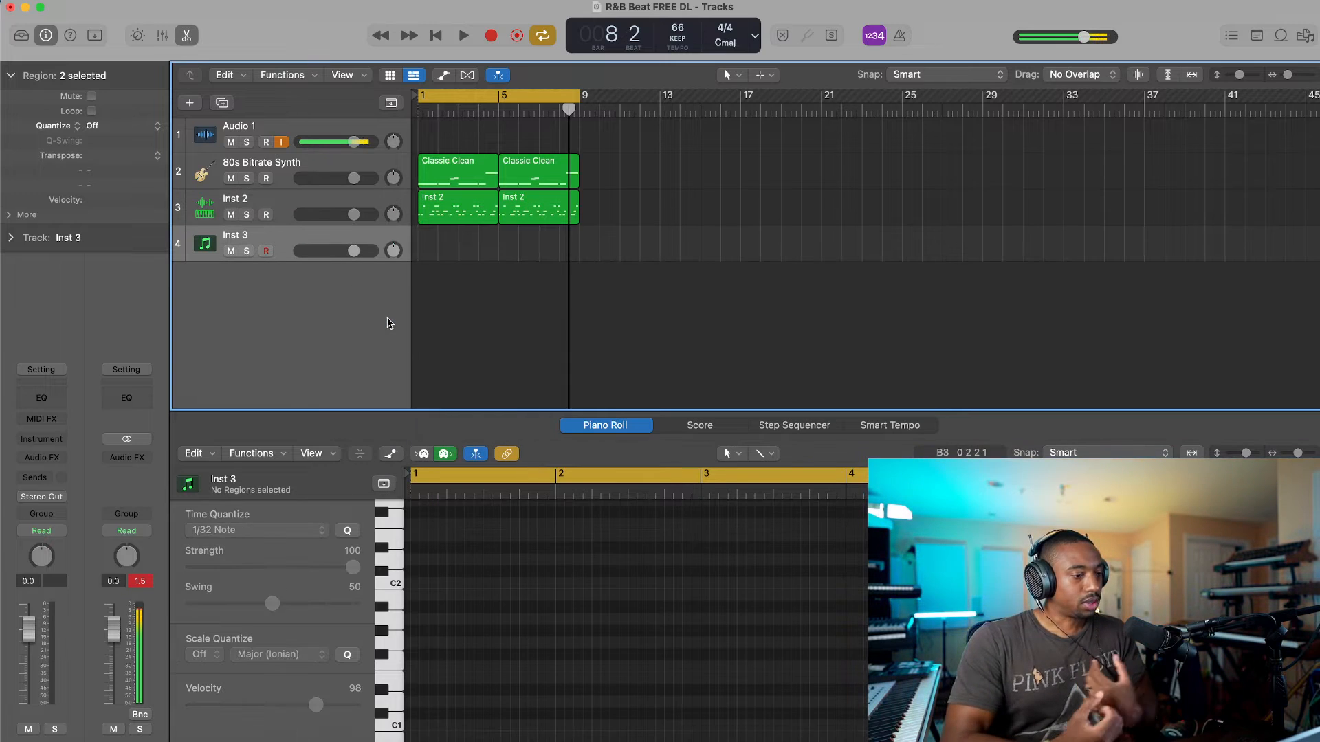
{"action": "left_click", "coordinate": [53, 440]}
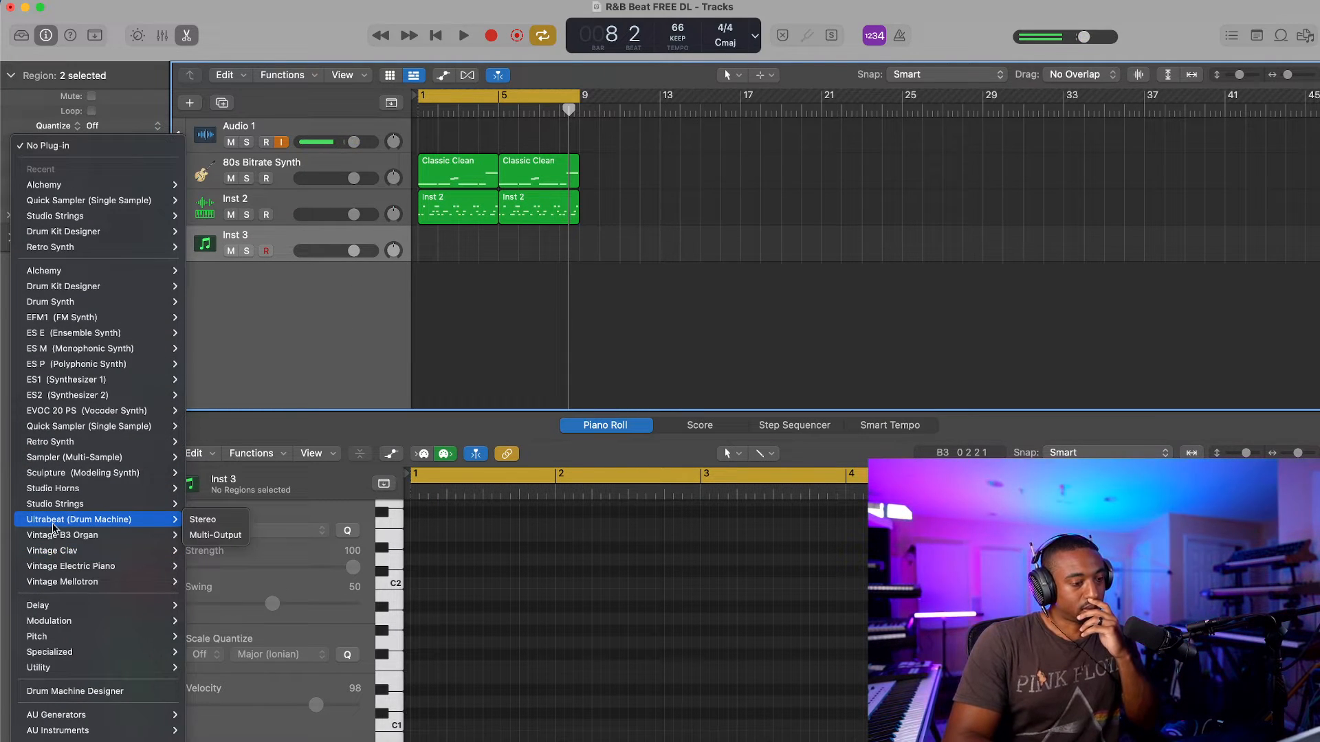
{"action": "mouse_move", "coordinate": [86, 272]}
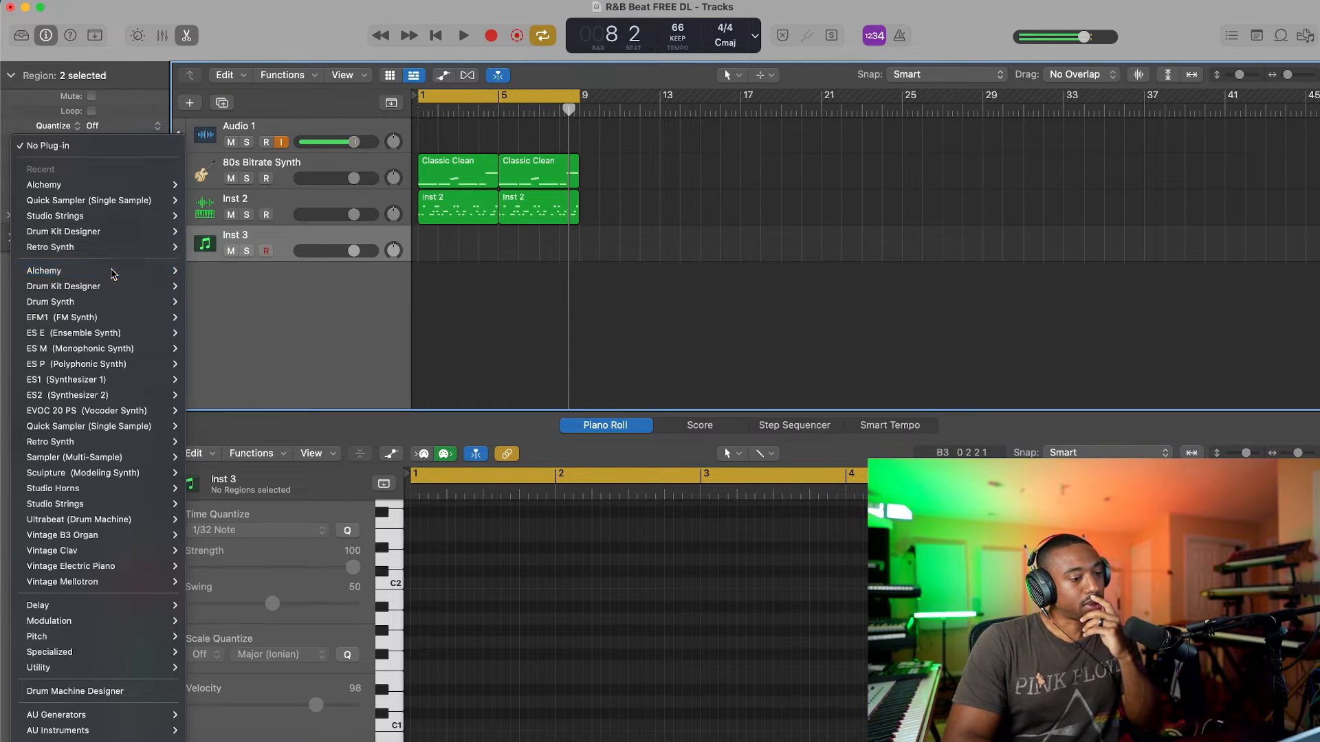
{"action": "left_click", "coordinate": [307, 269]}
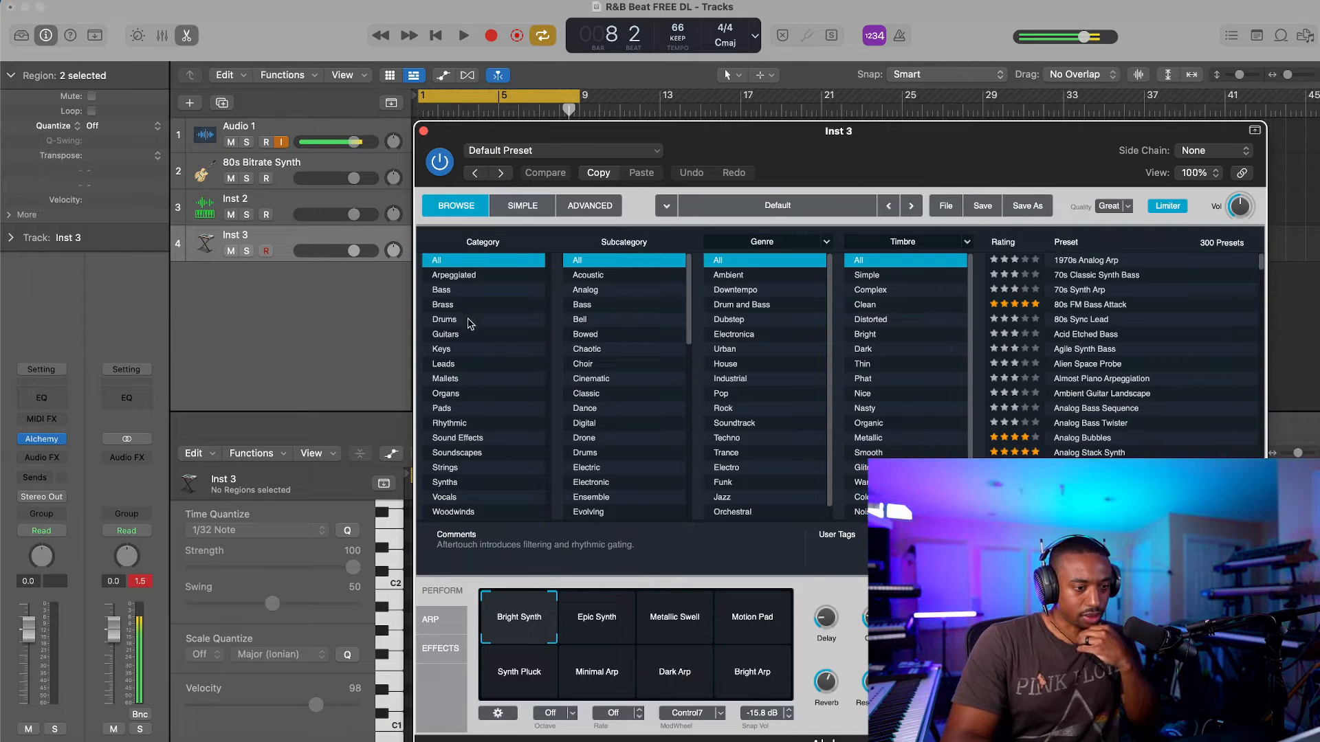
Step: Filter Alchemy's presets to the Bass category and Sub subcategory, and load the Deep Sub Bass preset
{"action": "left_click", "coordinate": [477, 290]}
{"action": "left_click", "coordinate": [612, 364]}
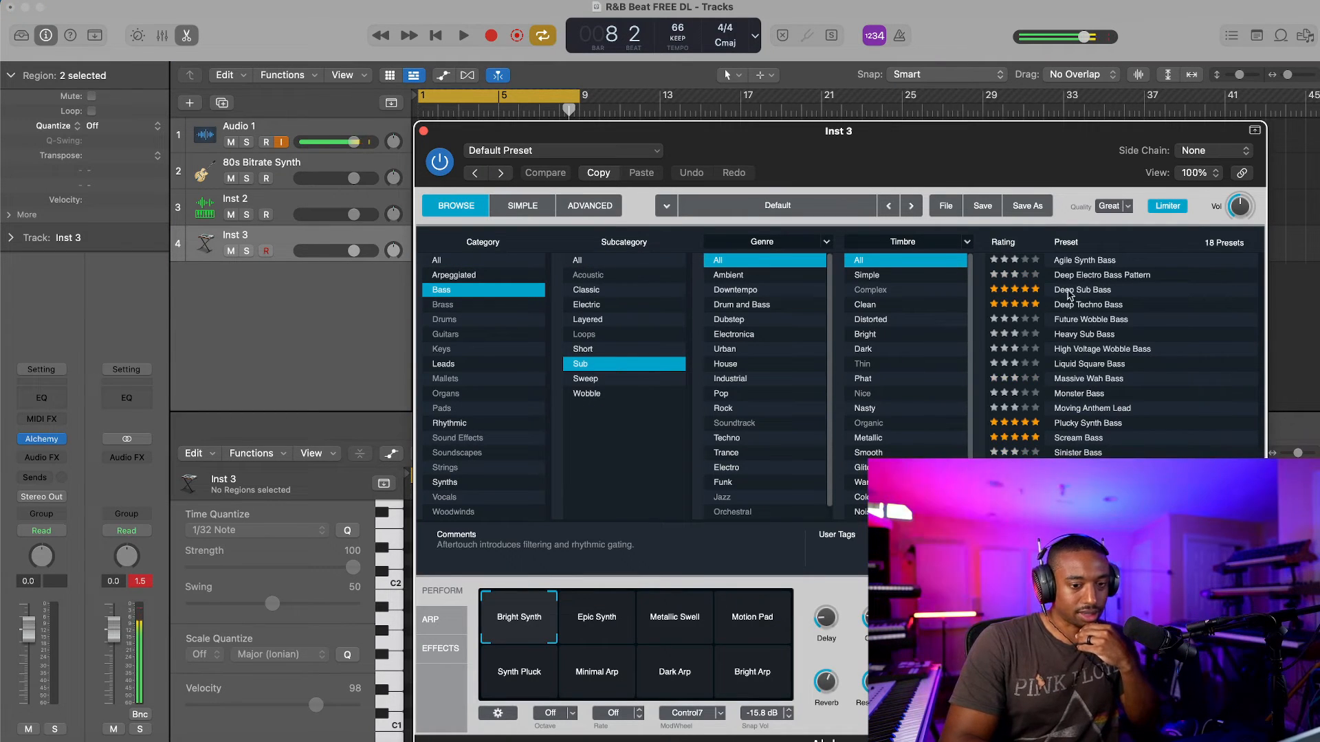
{"action": "left_click", "coordinate": [1088, 290]}
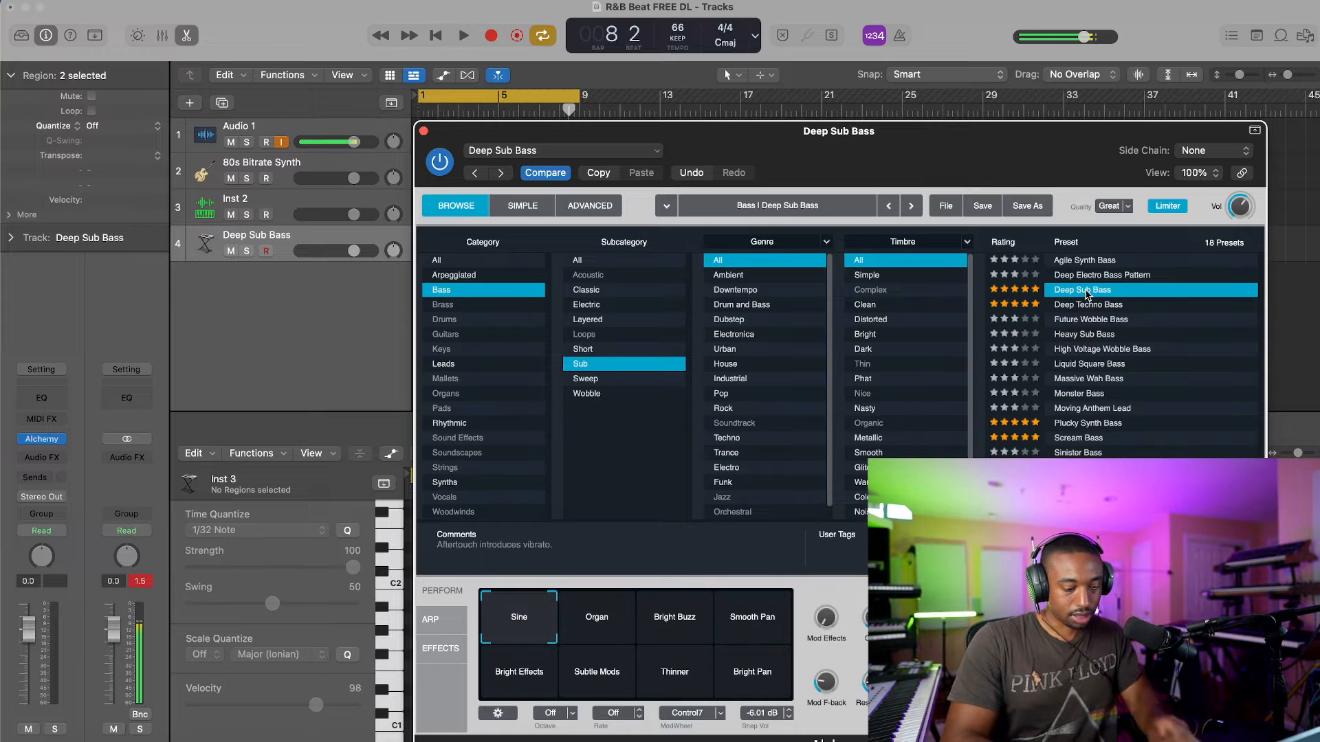
Step: Audition Deep Sub Bass notes with Musical Typing, raising its octave to C2, and close the keyboard and Alchemy windows
{"action": "key", "text": "super+k"}
{"action": "key", "text": "d"}
{"action": "key", "text": "s"}
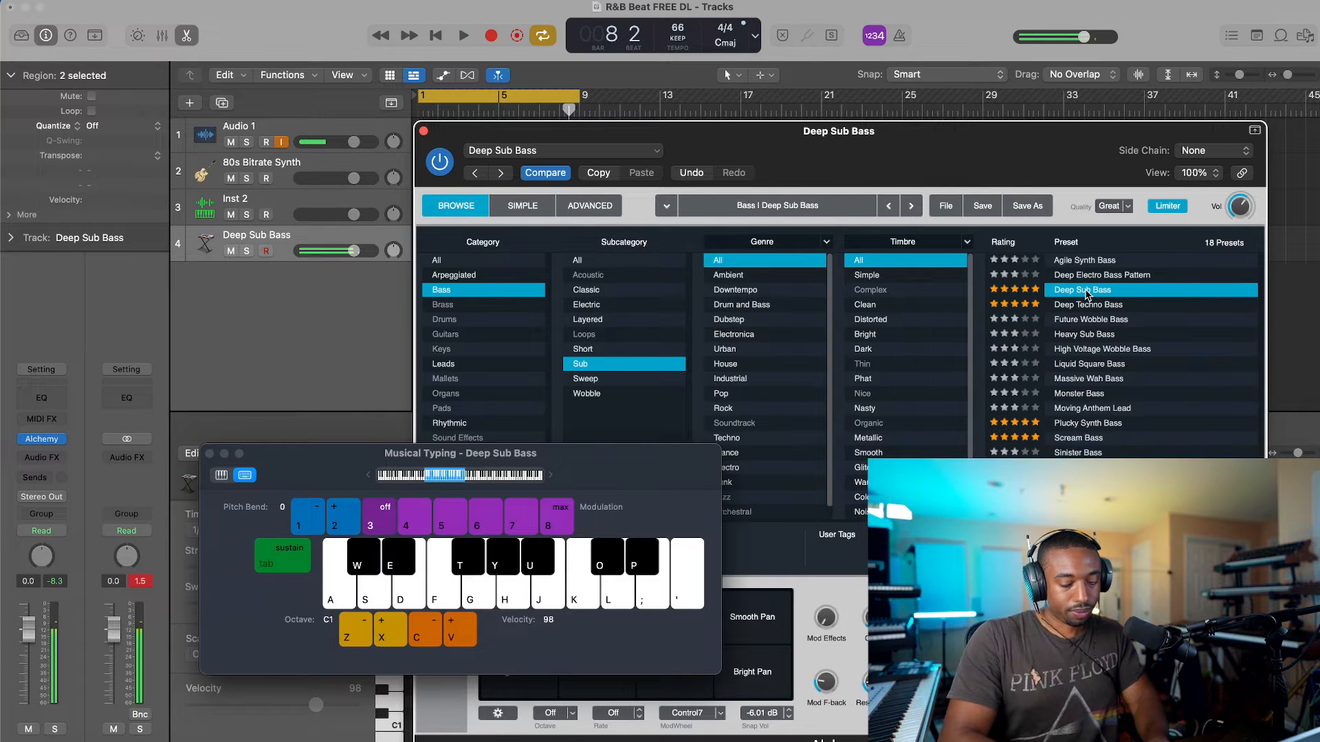
{"action": "key", "text": "k"}
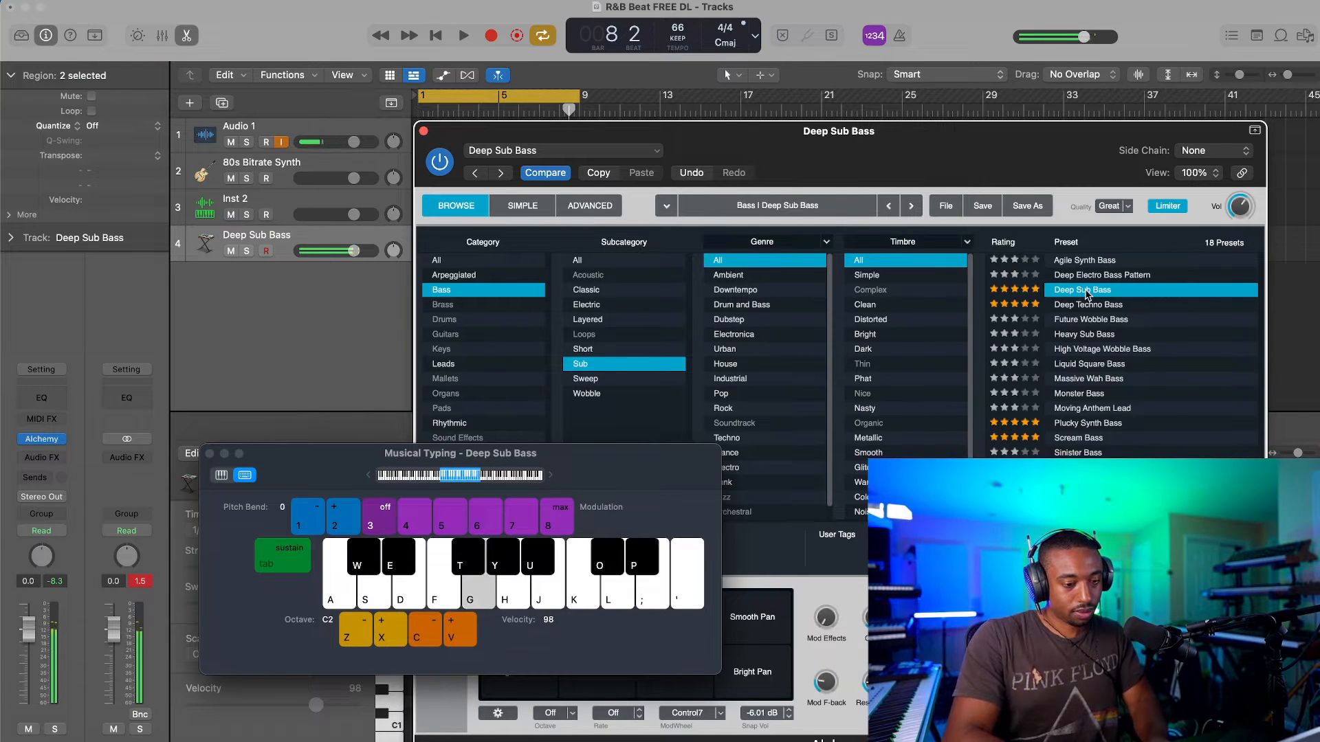
{"action": "key", "text": "d"}
{"action": "left_click", "coordinate": [210, 453]}
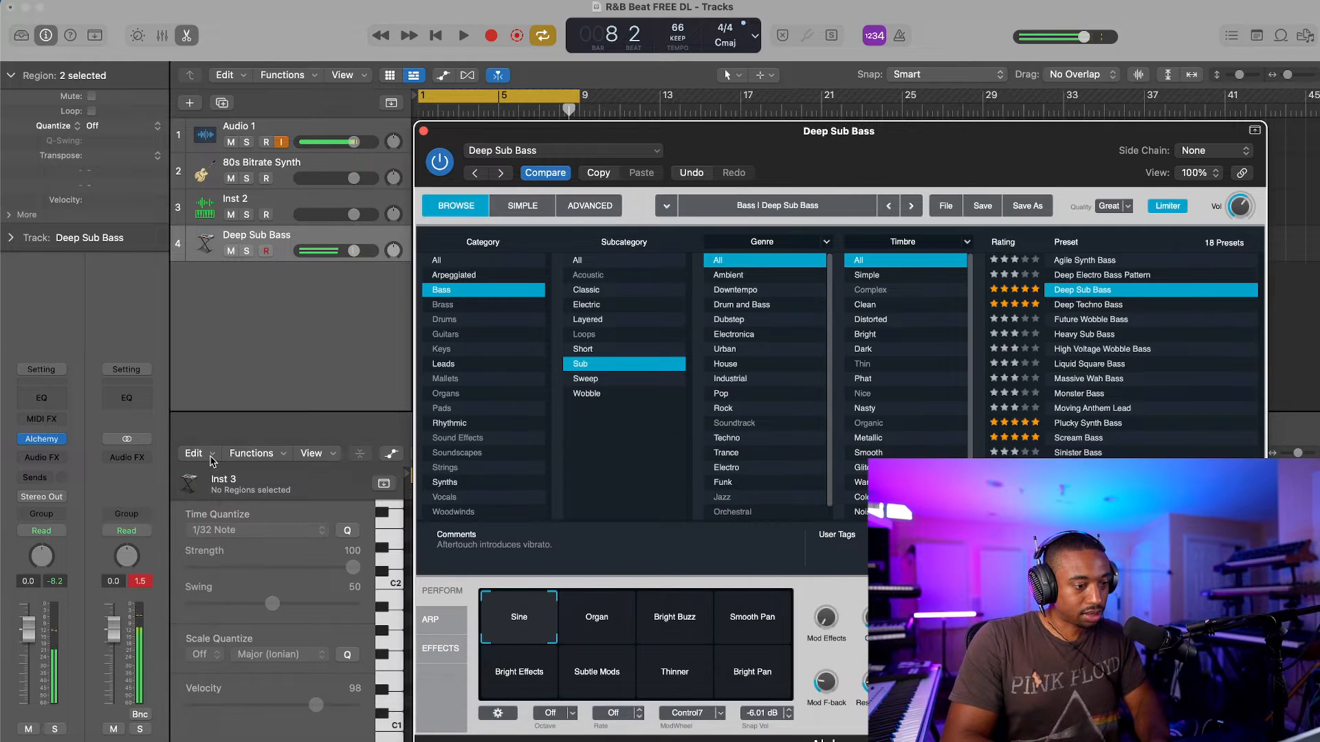
{"action": "left_click", "coordinate": [423, 131]}
{"action": "key", "text": "Return"}
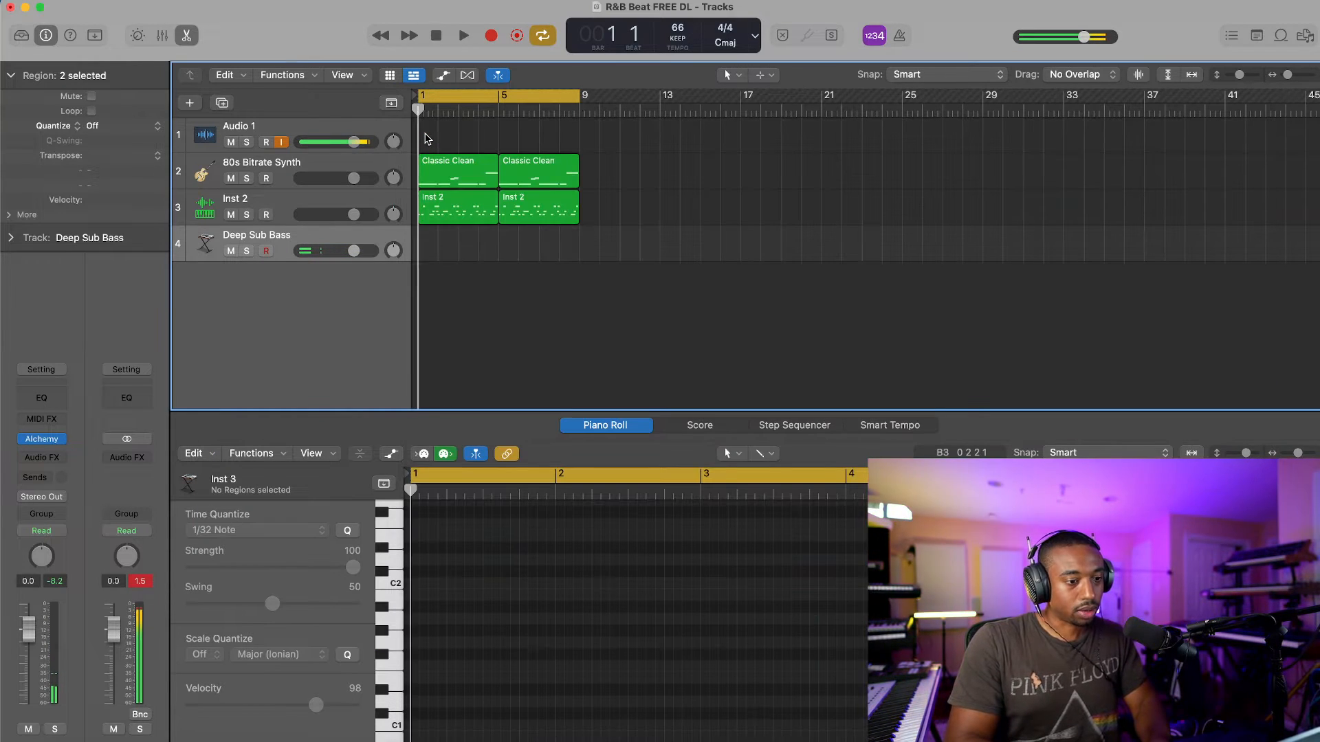
{"action": "key", "text": "g"}
{"action": "key", "text": "s"}
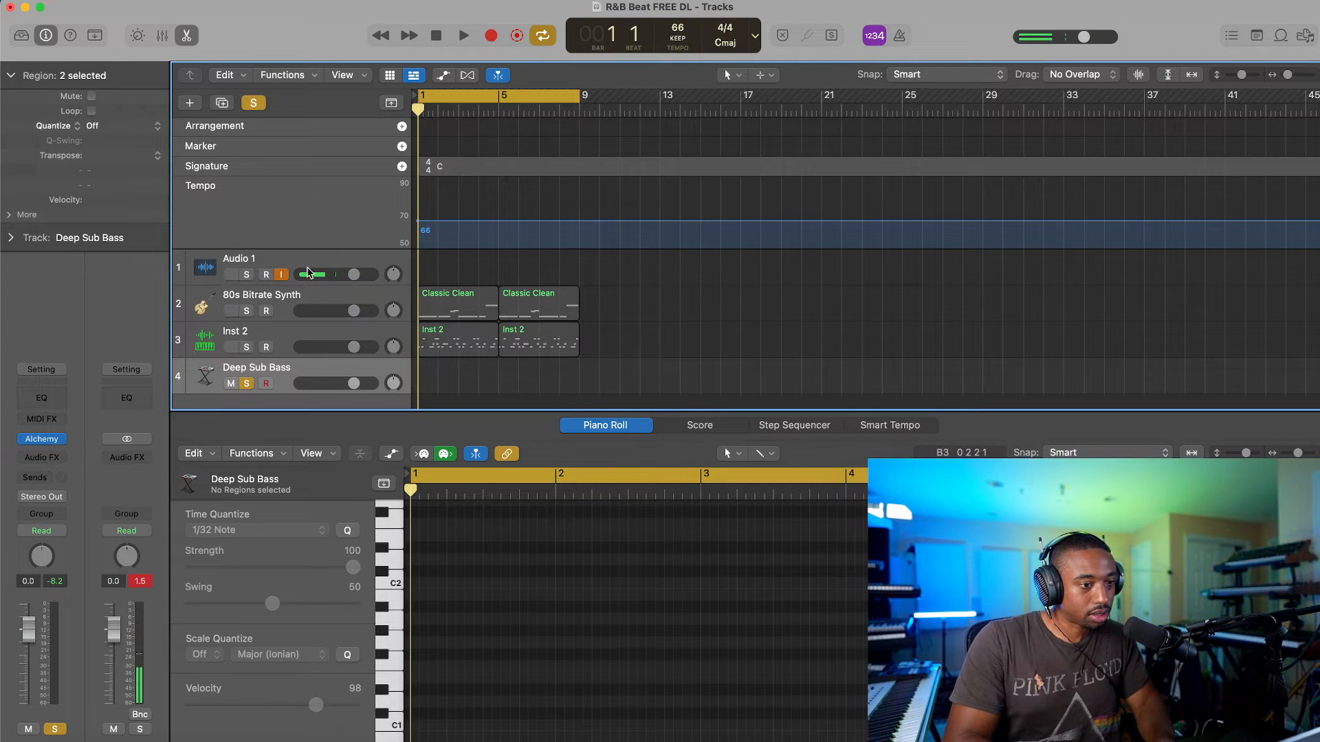
{"action": "key", "text": "f"}
{"action": "key", "text": "g"}
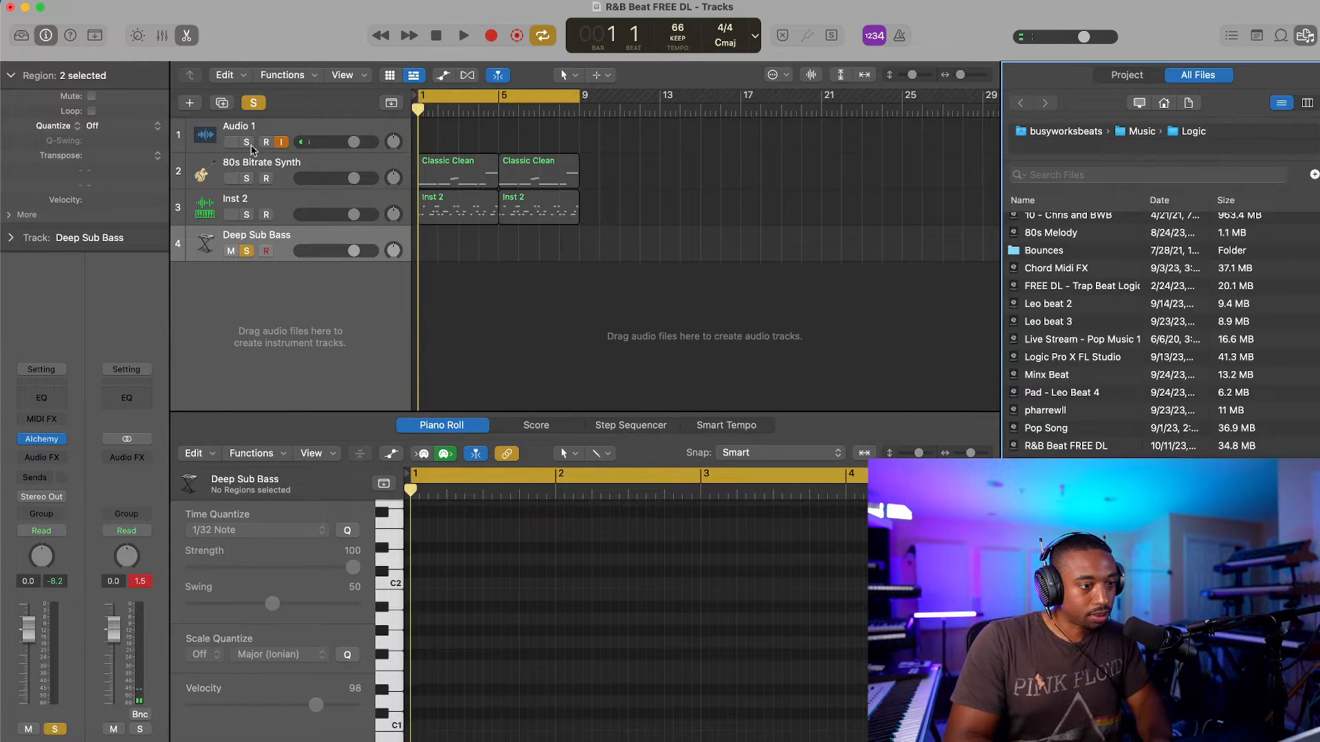
{"action": "key", "text": "s"}
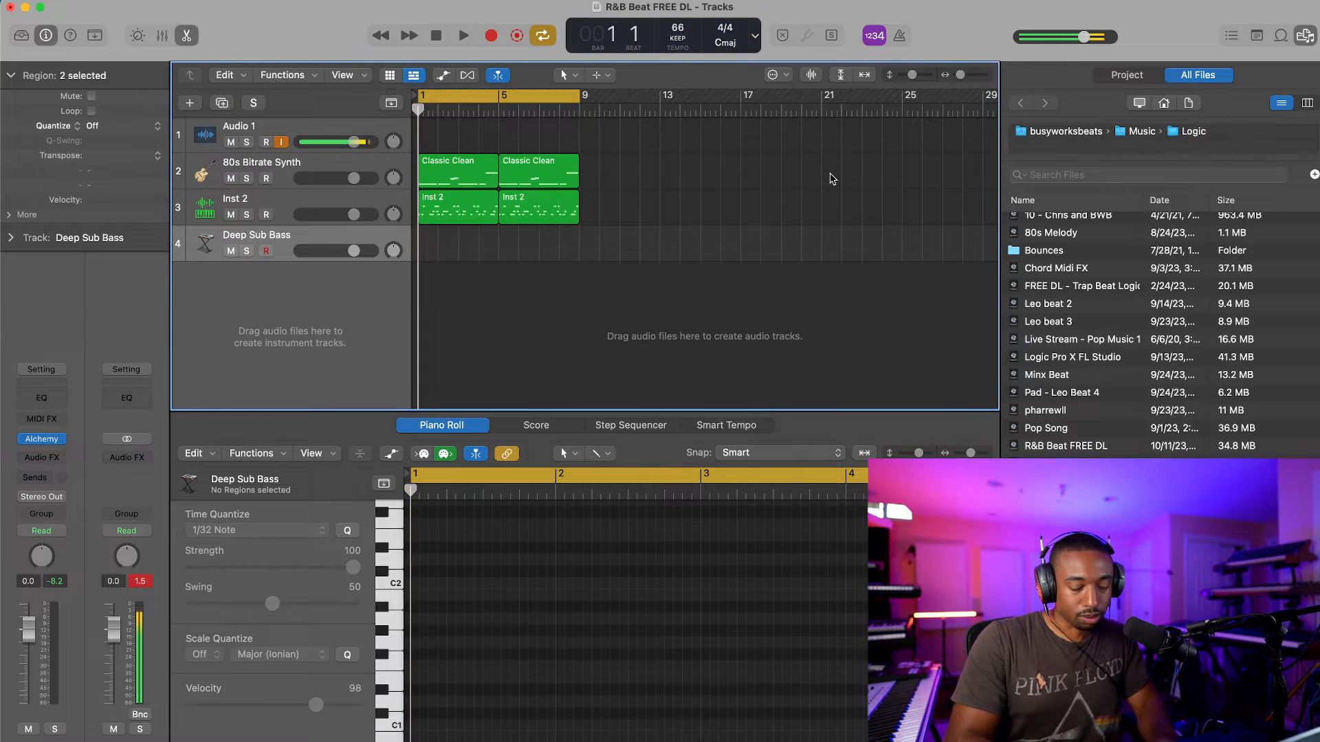
Step: Bring up the Musical Typing keyboard for Deep Sub Bass, hide the file browser and move the keyboard window higher
{"action": "key", "text": "super+k"}
{"action": "left_click", "coordinate": [1302, 37]}
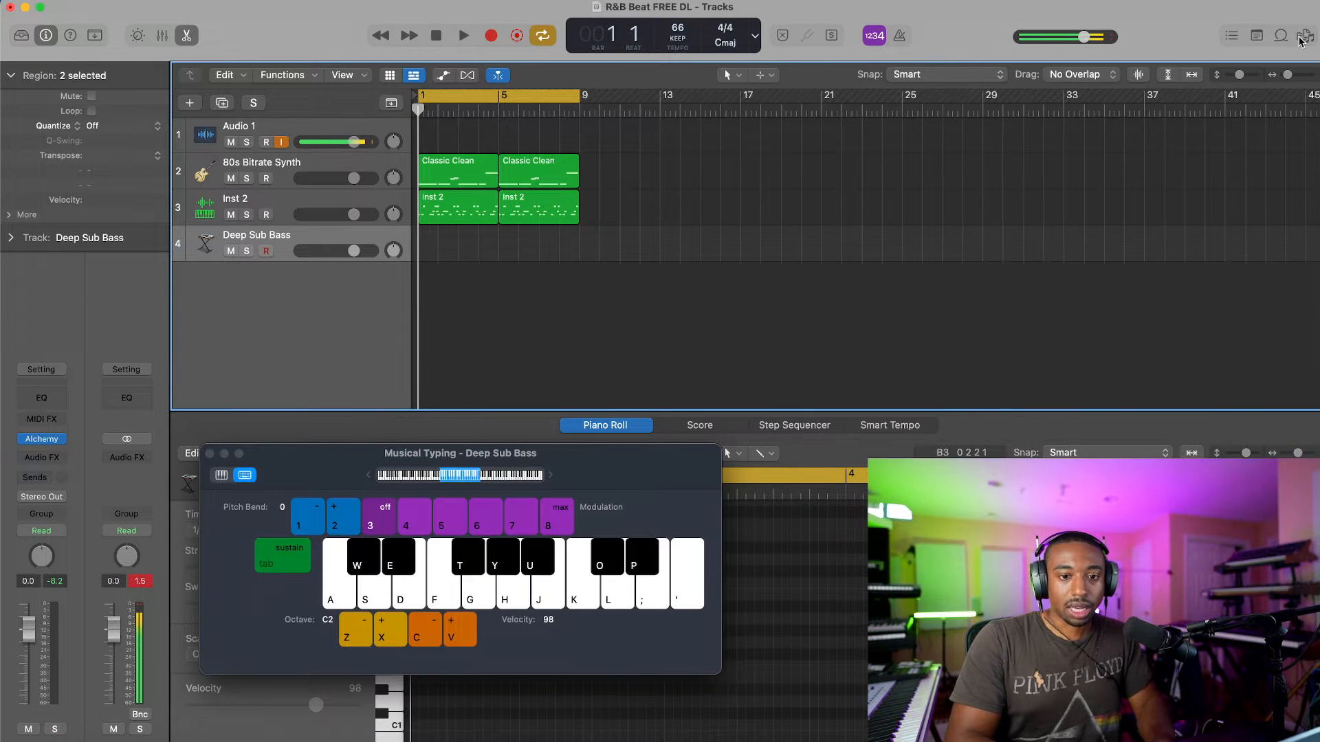
{"action": "left_click_drag", "start_coordinate": [490, 455], "coordinate": [556, 381]}
Step: Rehearse bass notes on the Deep Sub Bass track over the looped chords and drums, and return the playhead to bar 1
{"action": "key", "text": "space"}
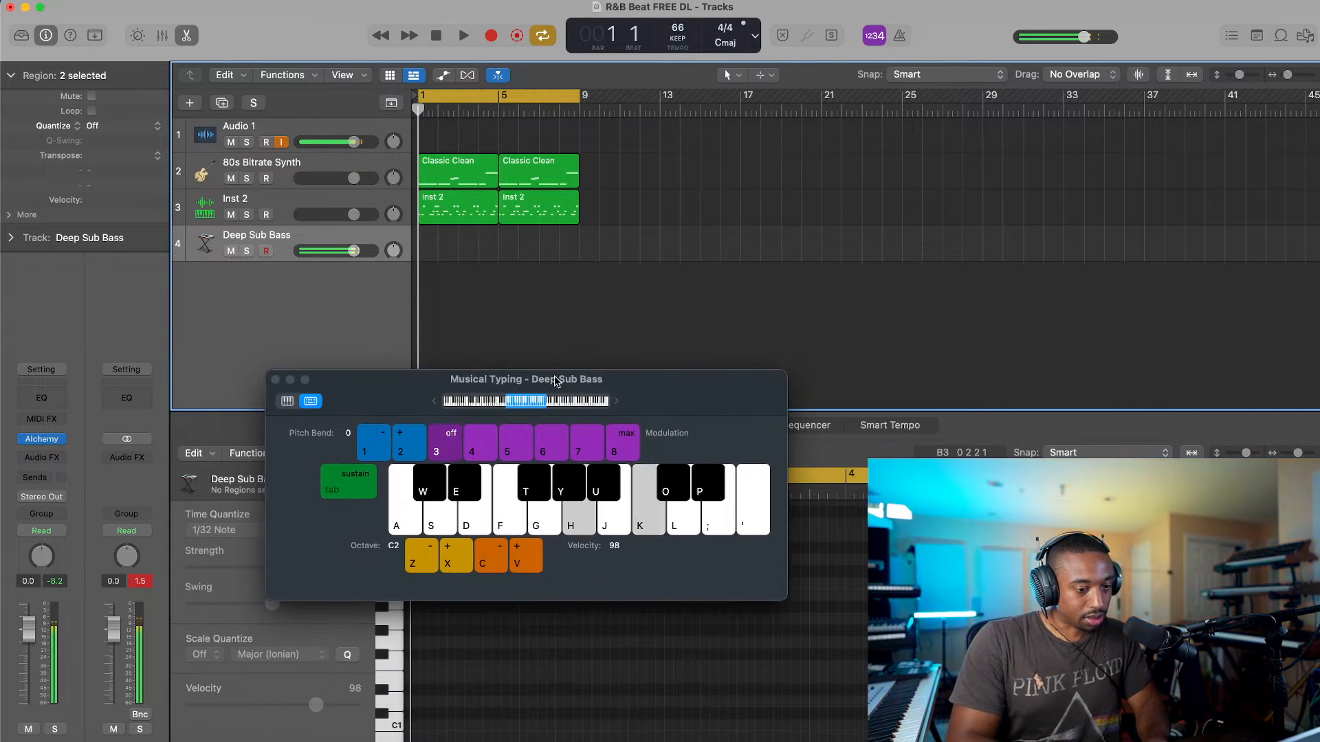
{"action": "key", "text": "space"}
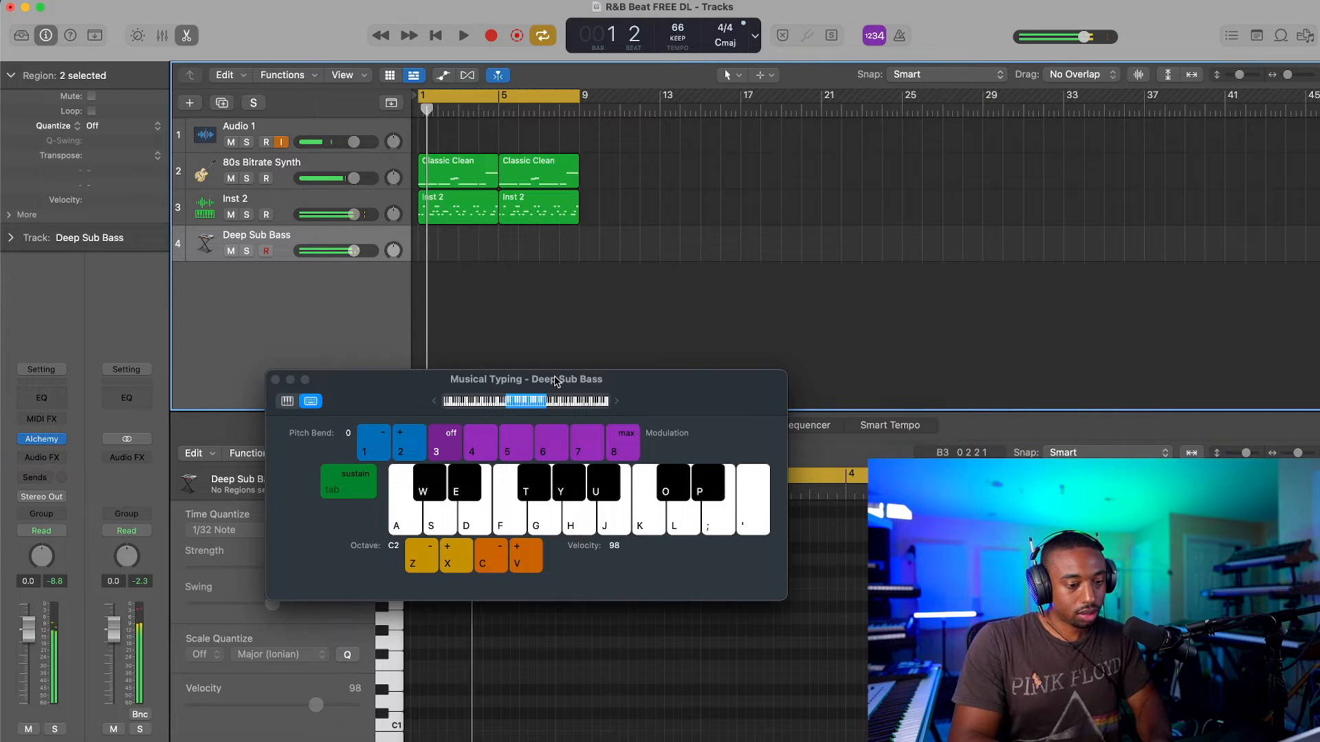
{"action": "key", "text": "space"}
{"action": "key", "text": "o"}
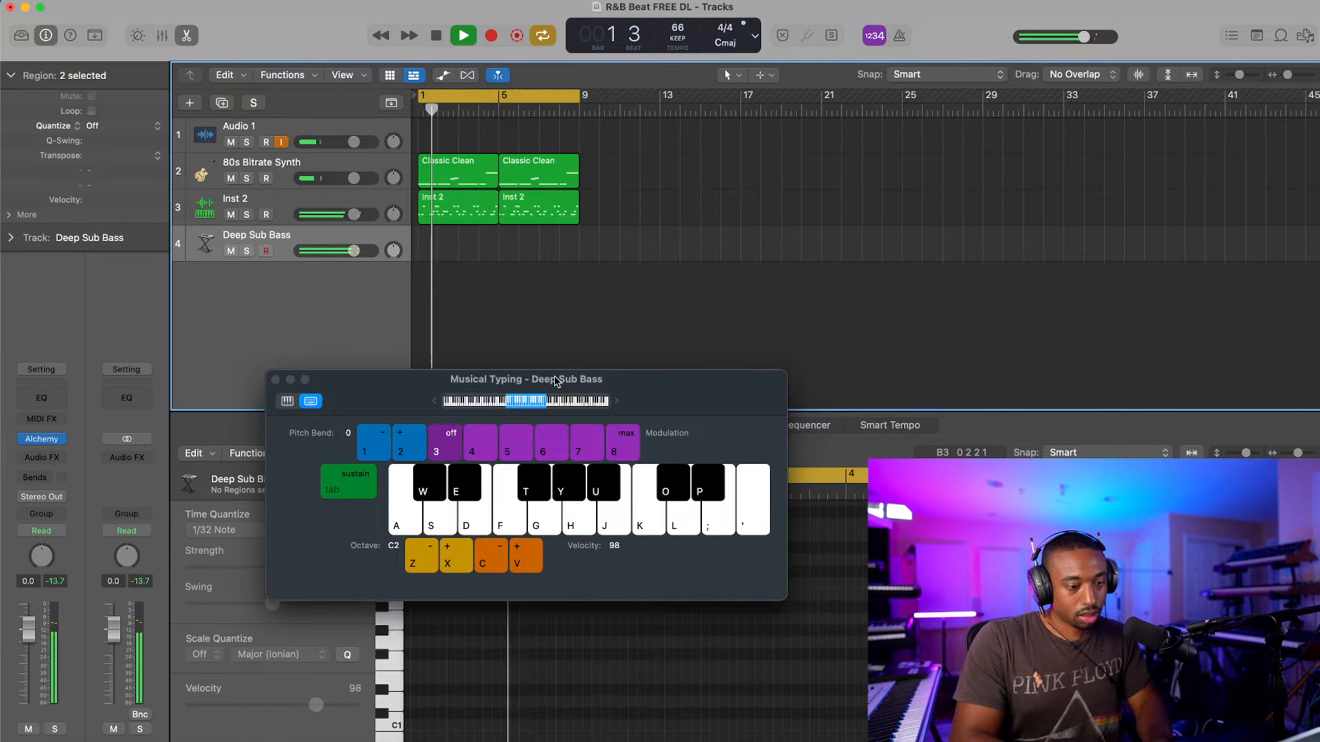
{"action": "key", "text": "g"}
{"action": "key", "text": "f"}
{"action": "key", "text": "o"}
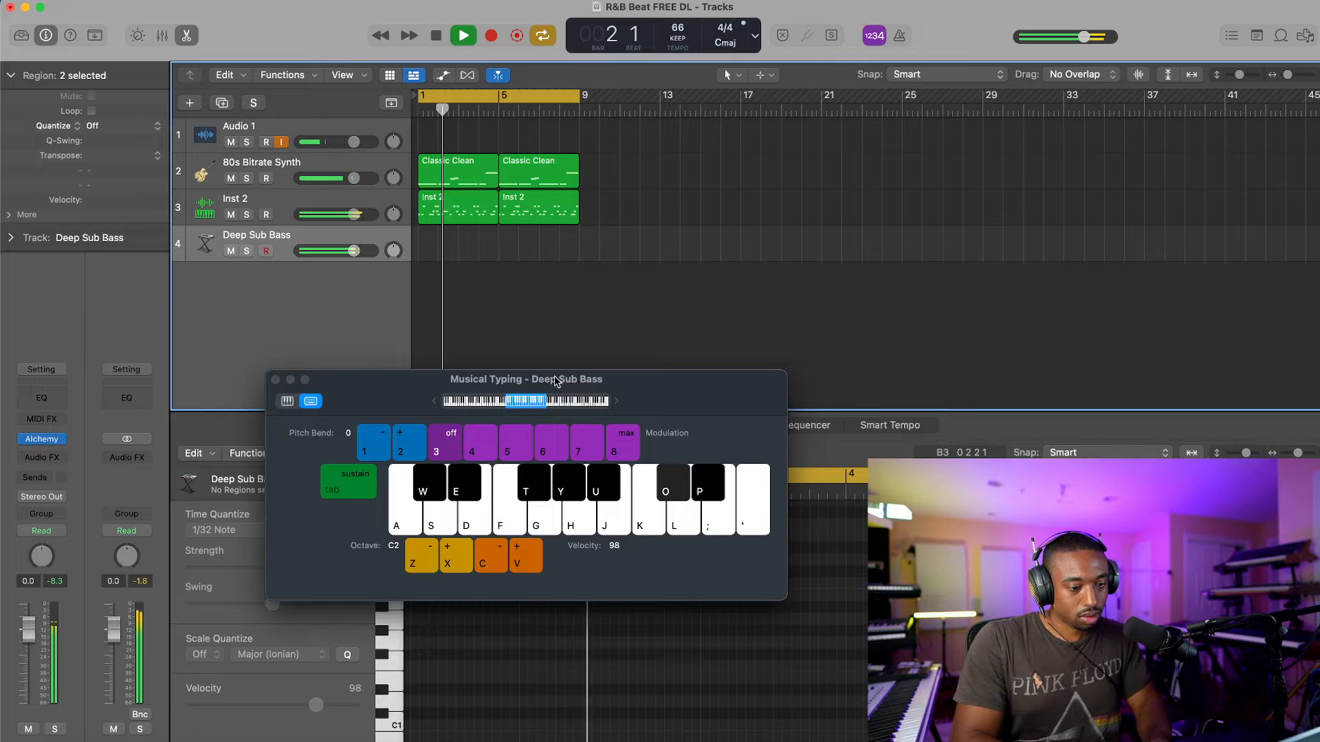
{"action": "key", "text": "t"}
{"action": "key", "text": "Return"}
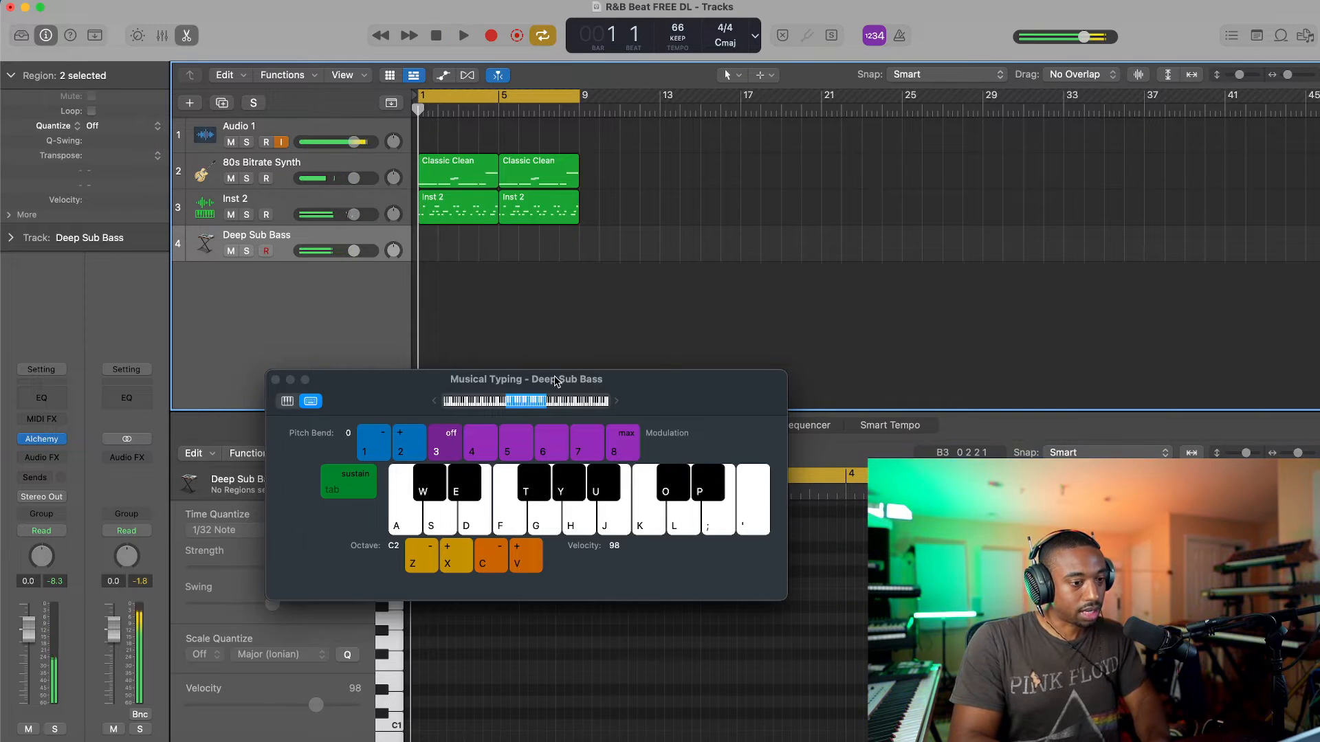
Step: Record a four-bar bass line on the Deep Sub Bass track from bar 1 and close the Musical Typing keyboard
{"action": "key", "text": "t"}
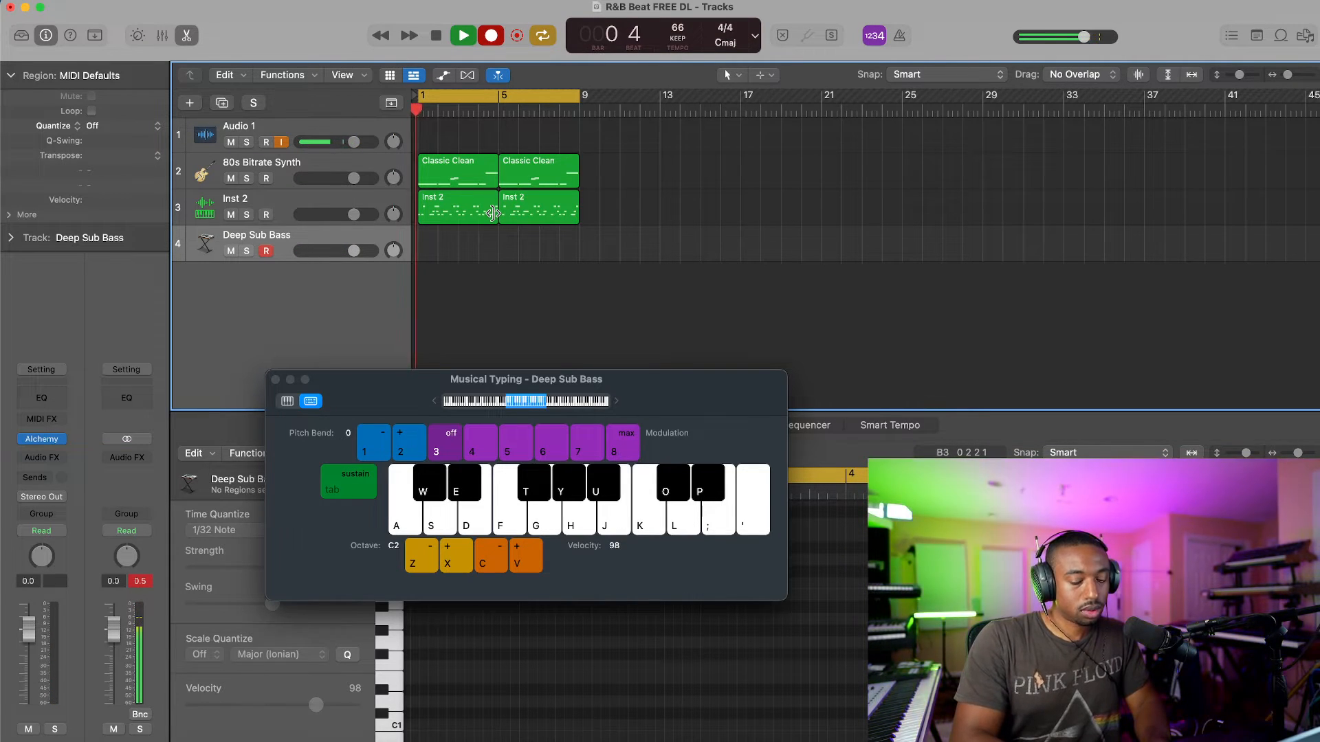
{"action": "key", "text": "t"}
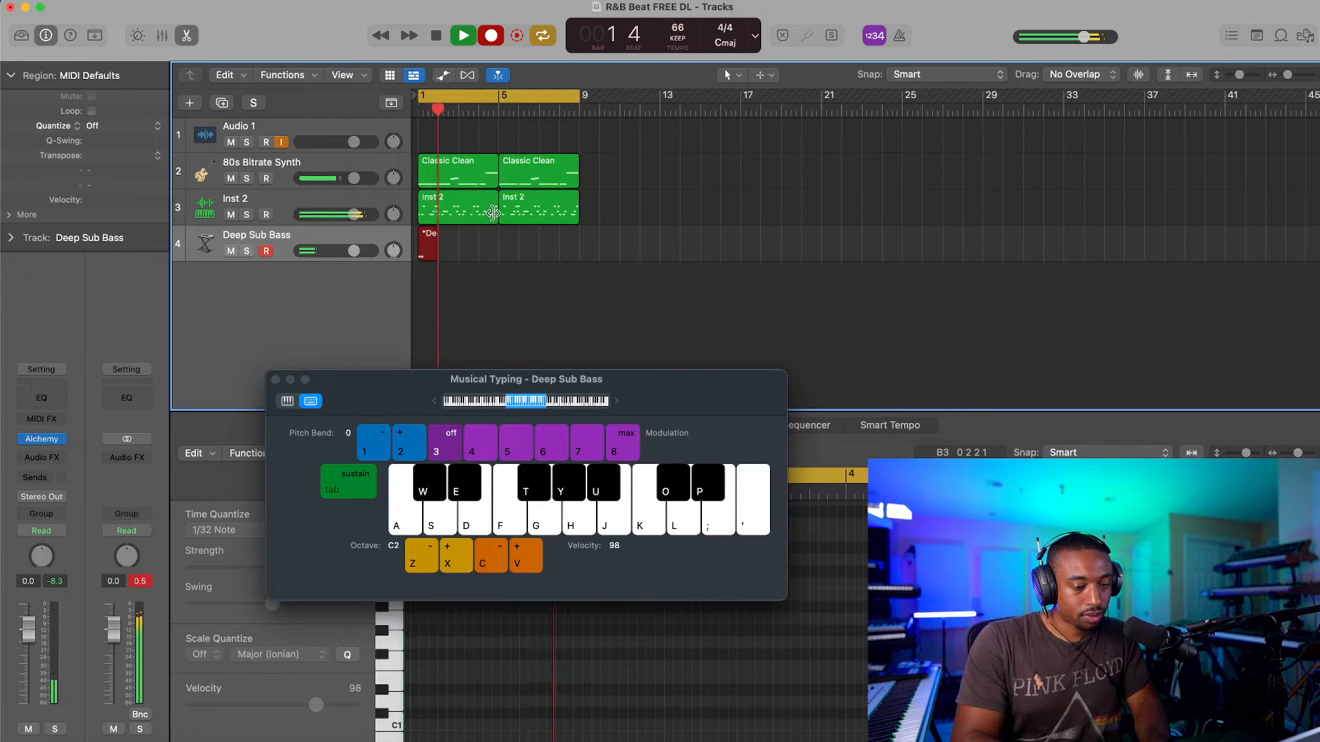
{"action": "key", "text": "o"}
{"action": "key", "text": "t"}
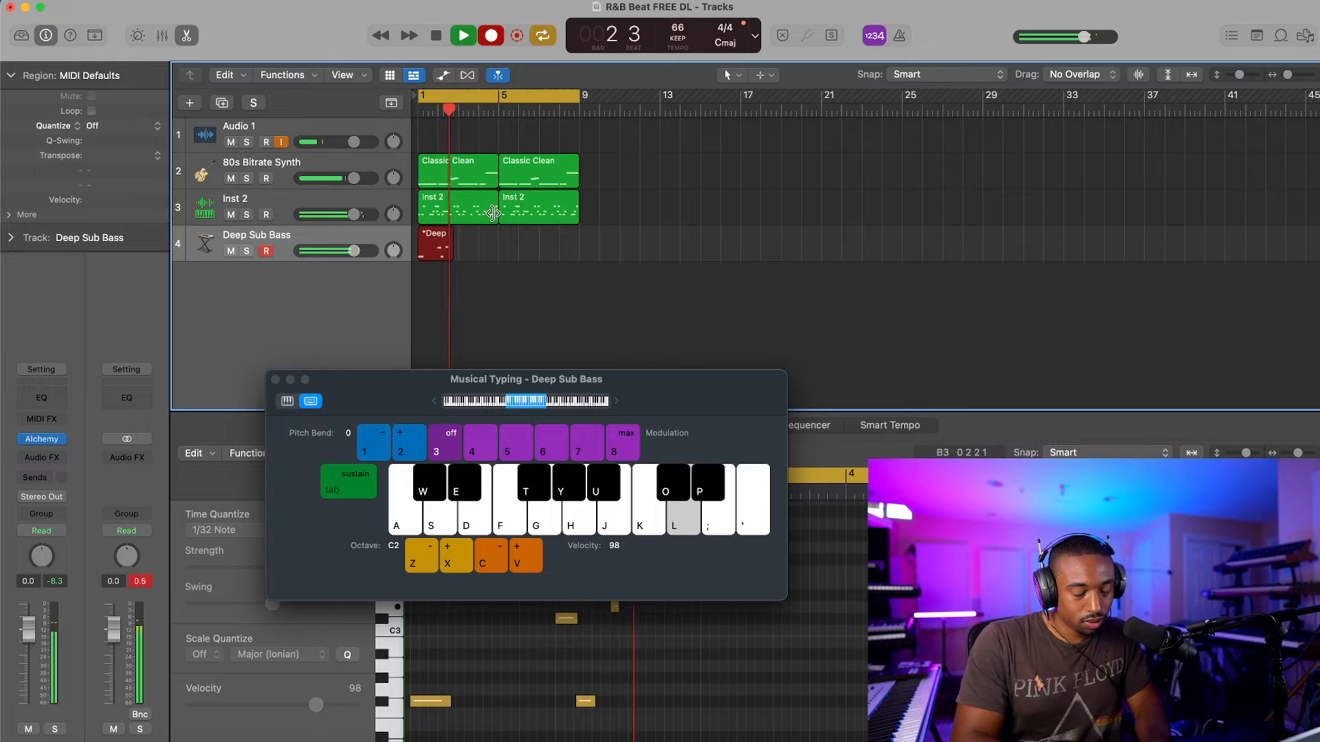
{"action": "key", "text": "o"}
{"action": "key", "text": "t"}
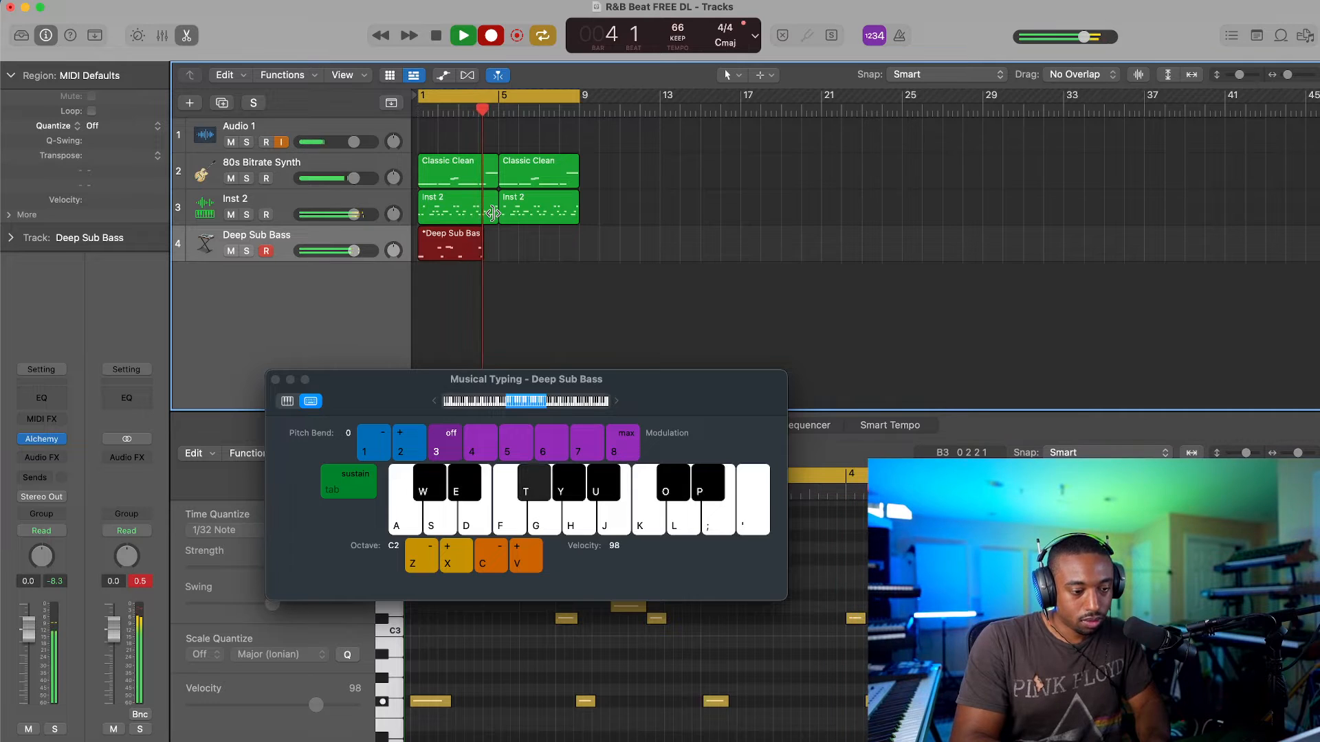
{"action": "key", "text": "t"}
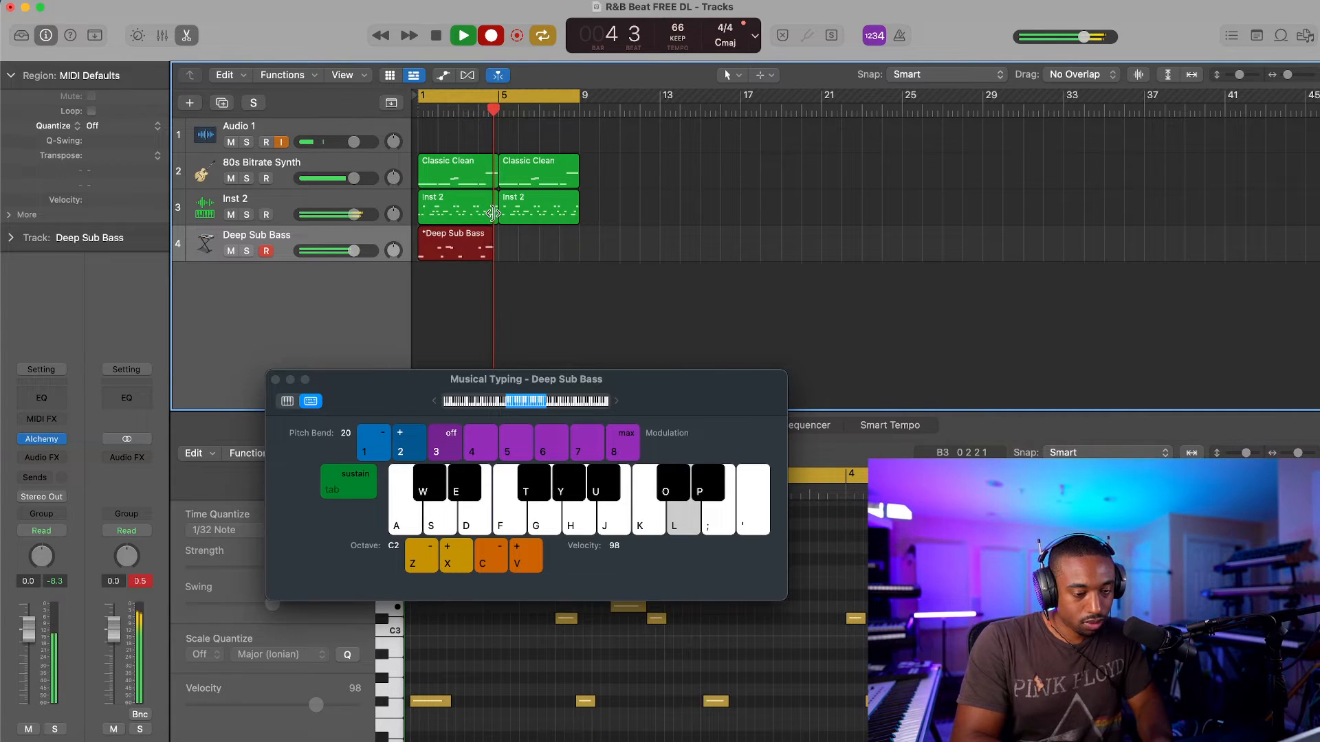
{"action": "key", "text": "space"}
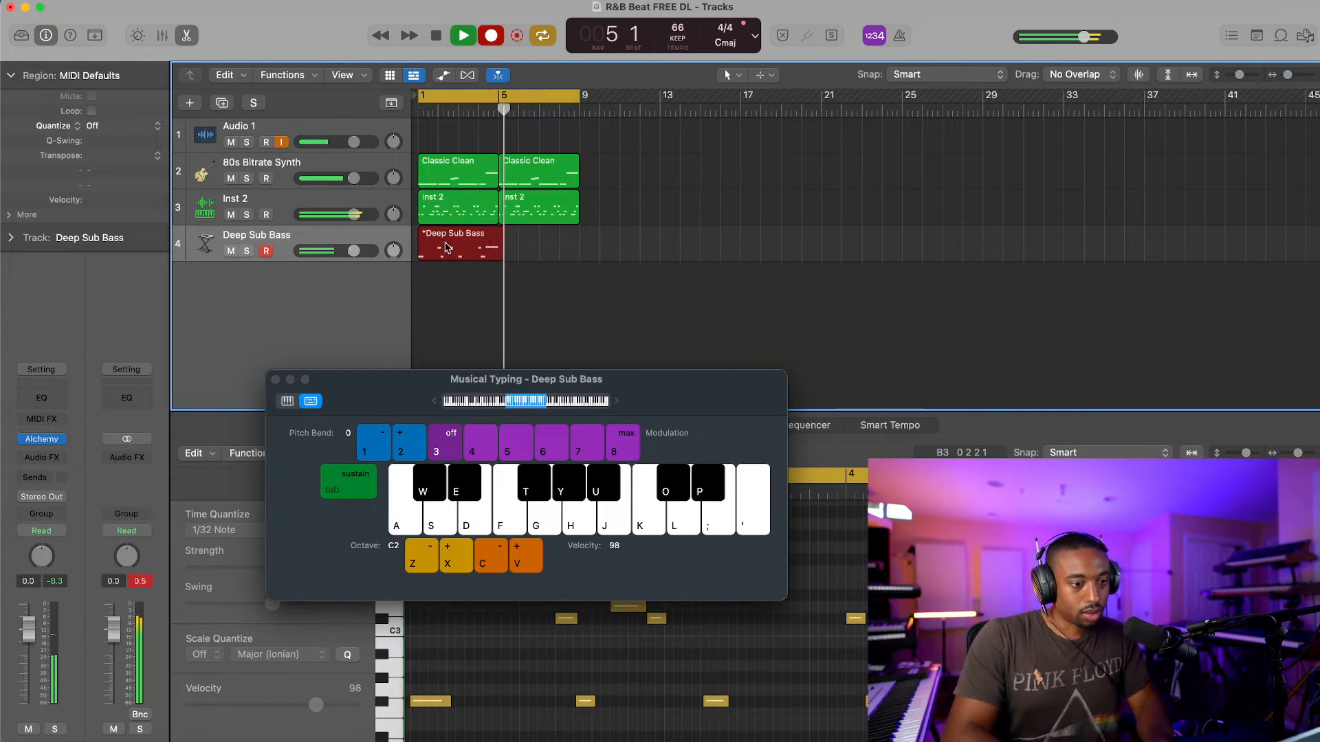
{"action": "left_click", "coordinate": [275, 379]}
Step: Play the beat from the start and add a Chorus to the Deep Sub Bass track with its Intensity at 30%
{"action": "key", "text": "Return"}
{"action": "key", "text": "space"}
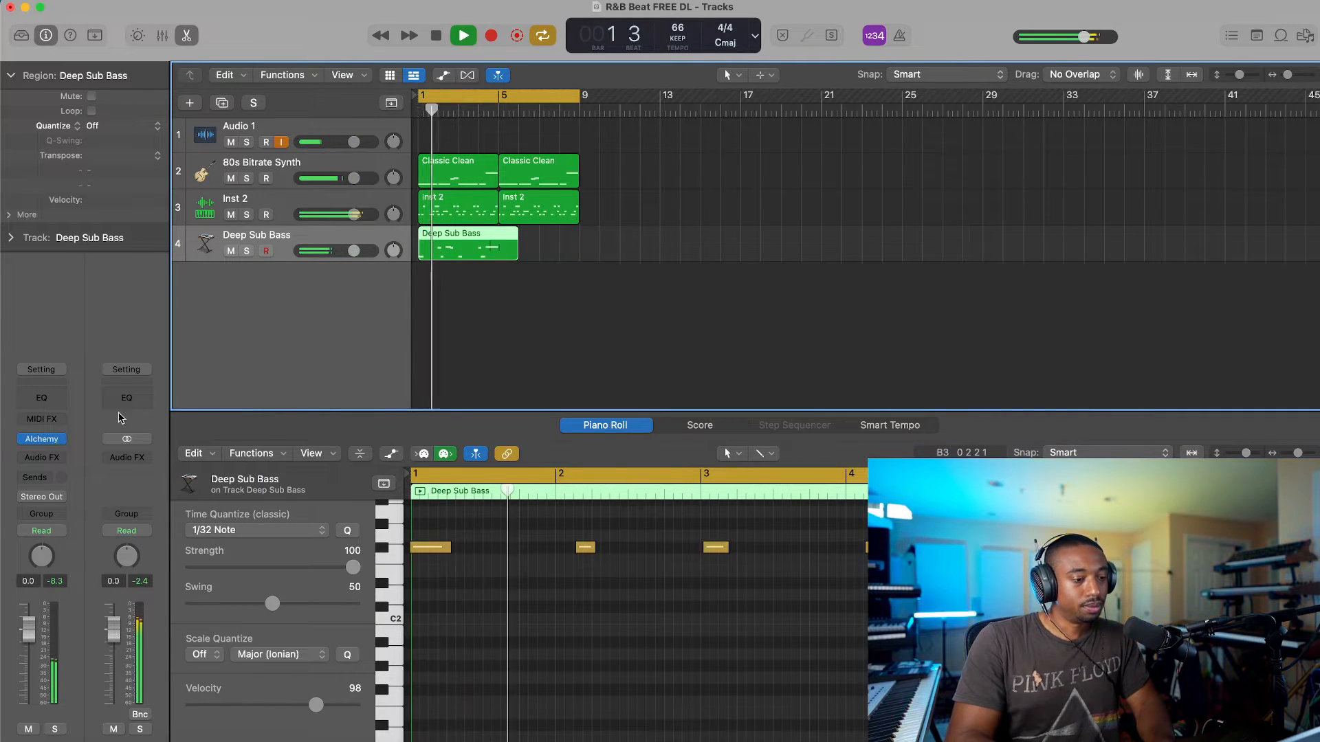
{"action": "left_click", "coordinate": [41, 457]}
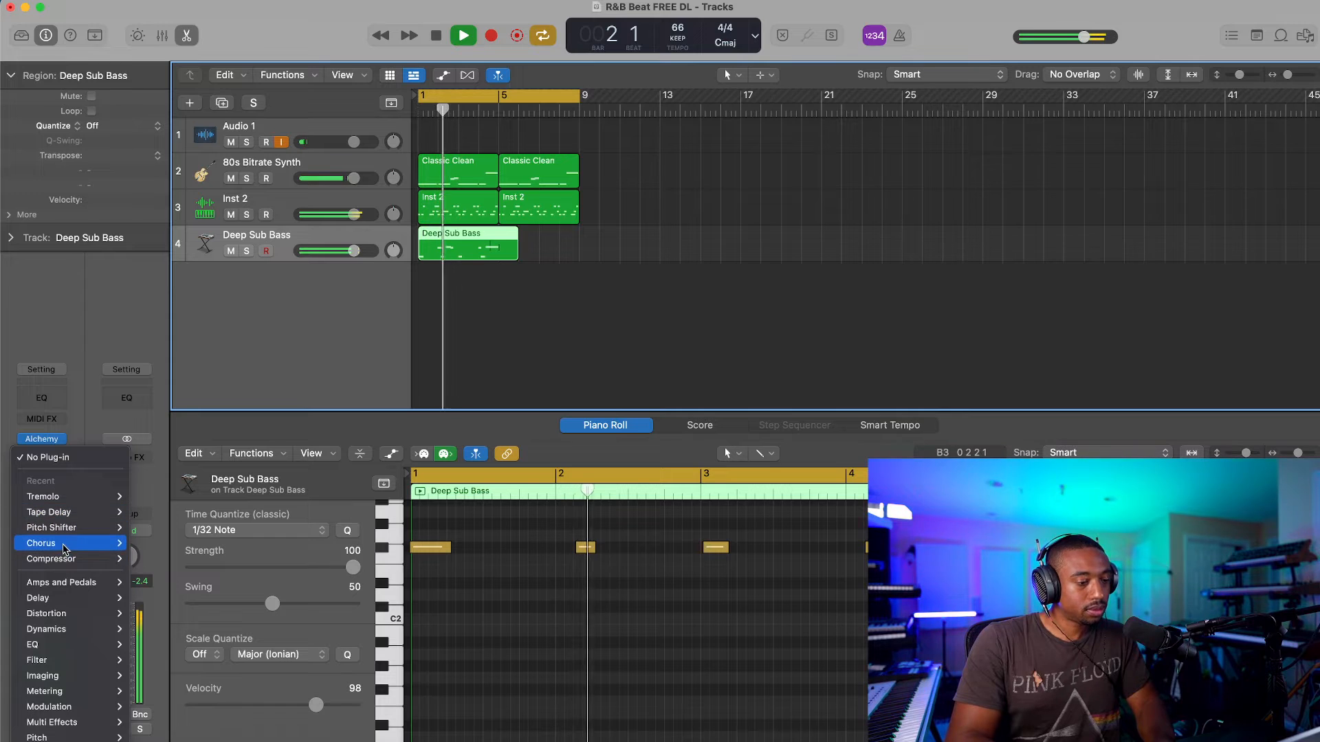
{"action": "mouse_move", "coordinate": [65, 548]}
{"action": "left_click", "coordinate": [147, 543]}
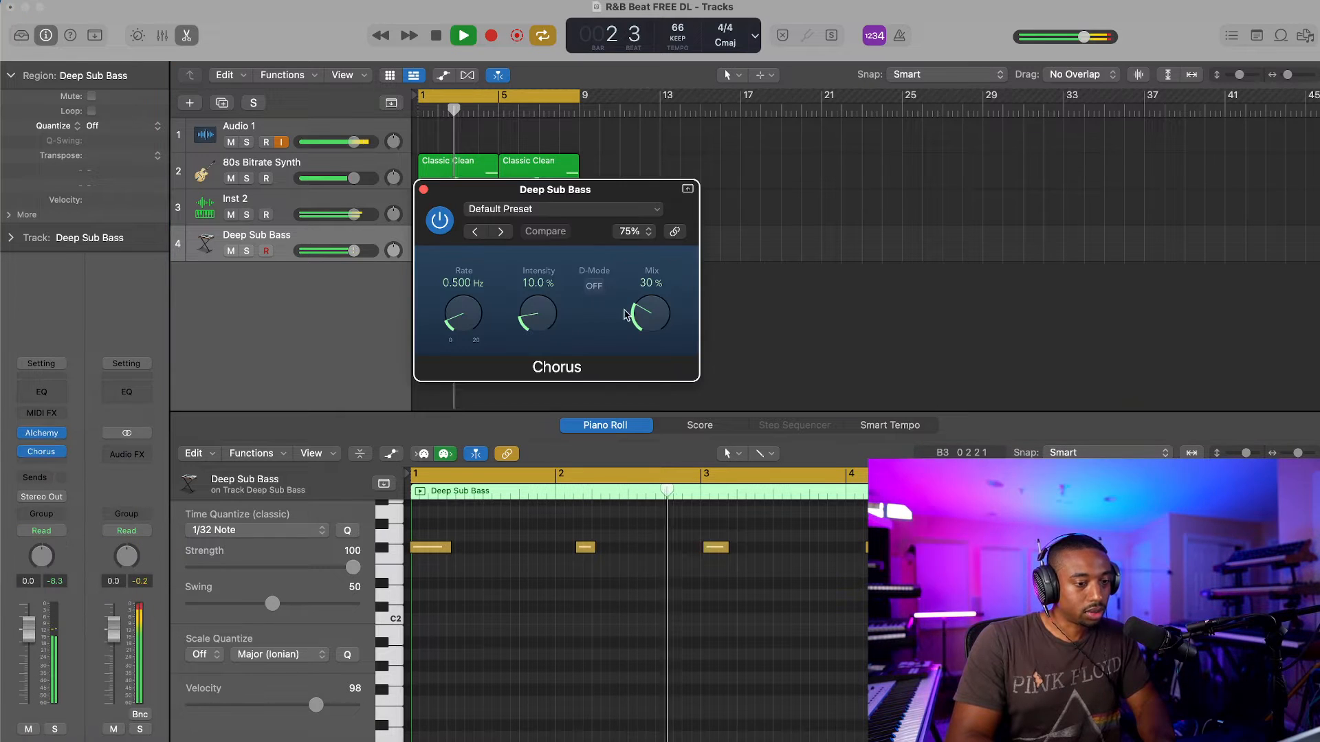
{"action": "left_click_drag", "start_coordinate": [533, 317], "coordinate": [533, 248]}
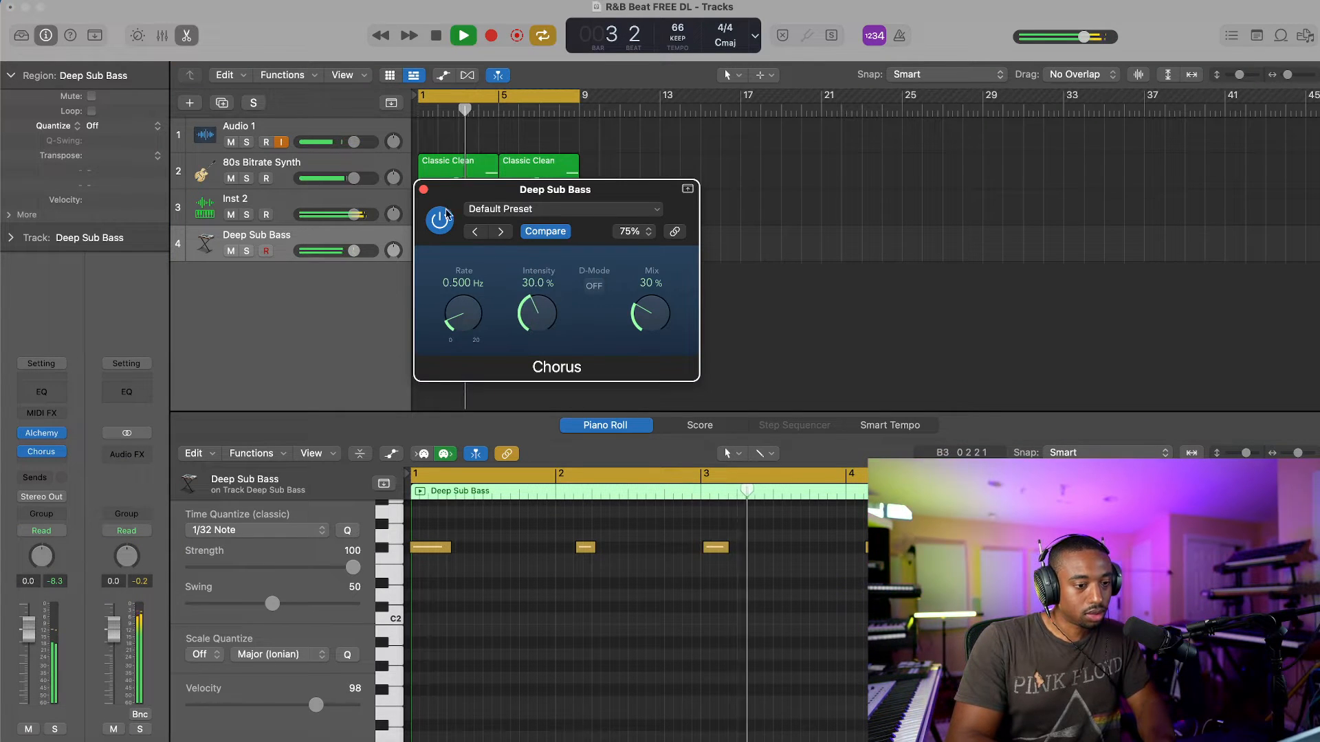
{"action": "left_click", "coordinate": [423, 189]}
Step: Set the Tremolo rate on the 80s Bitrate Synth track to 1/16t and close the plug-in window
{"action": "left_click", "coordinate": [275, 162]}
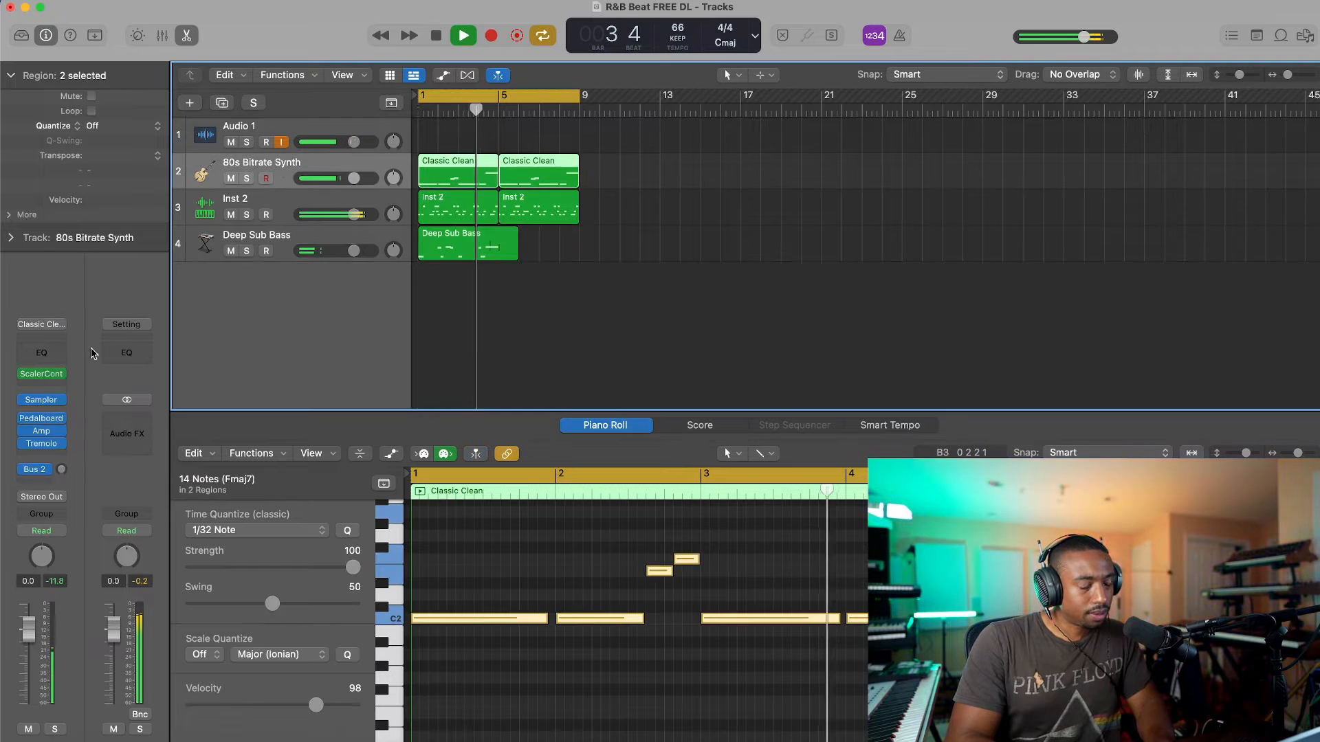
{"action": "left_click", "coordinate": [43, 444]}
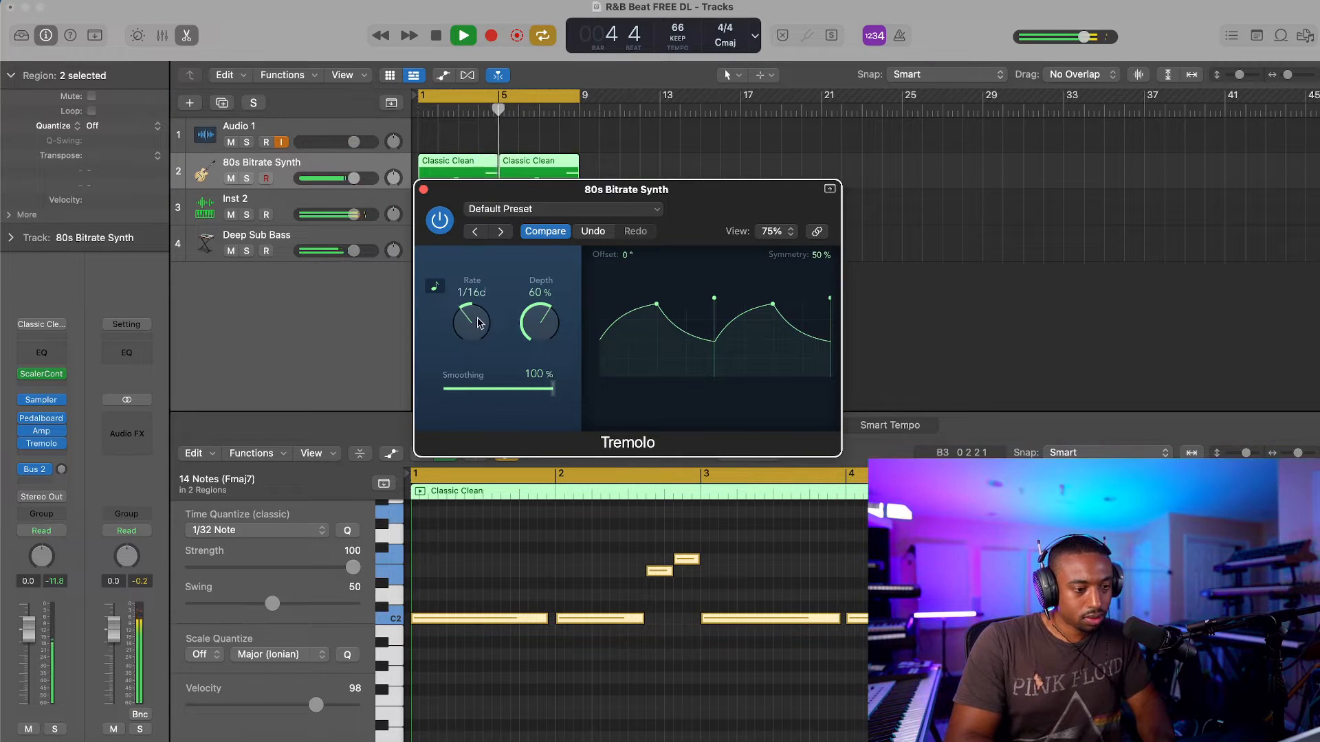
{"action": "left_click_drag", "start_coordinate": [480, 322], "coordinate": [478, 317]}
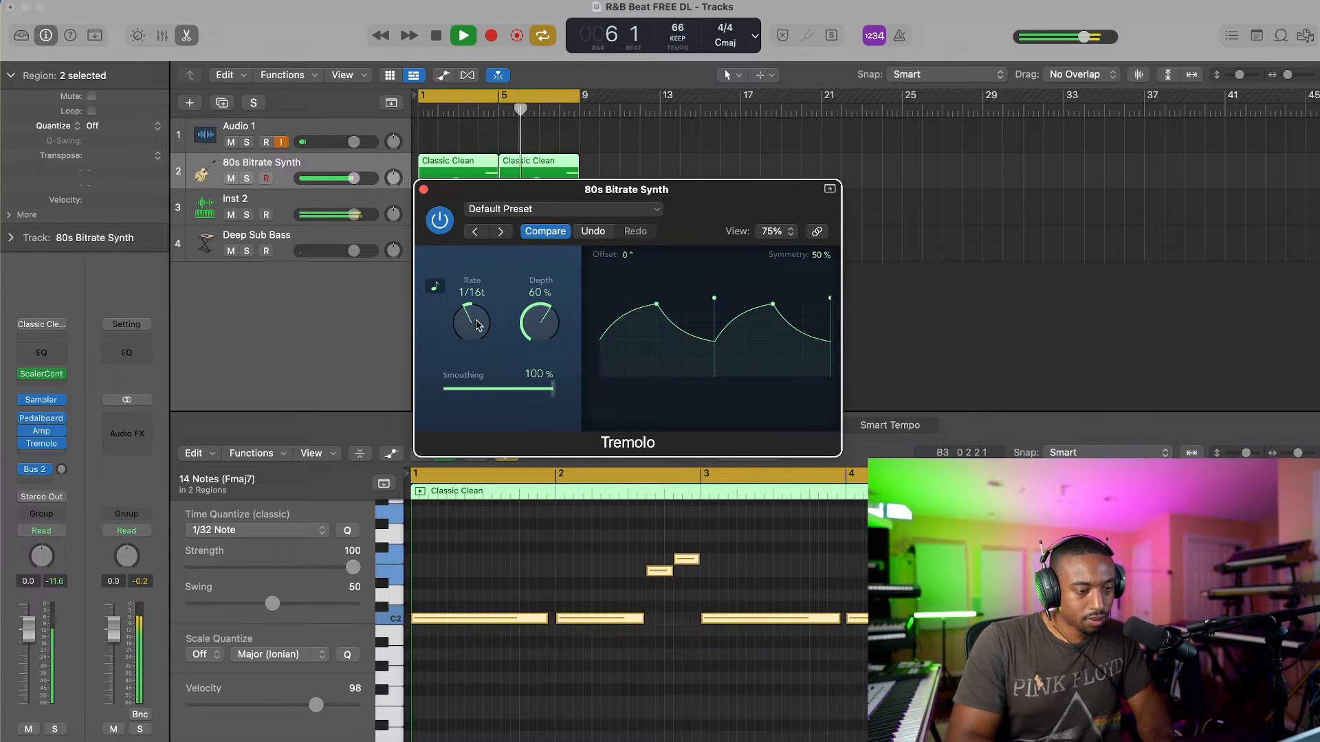
{"action": "left_click", "coordinate": [424, 190]}
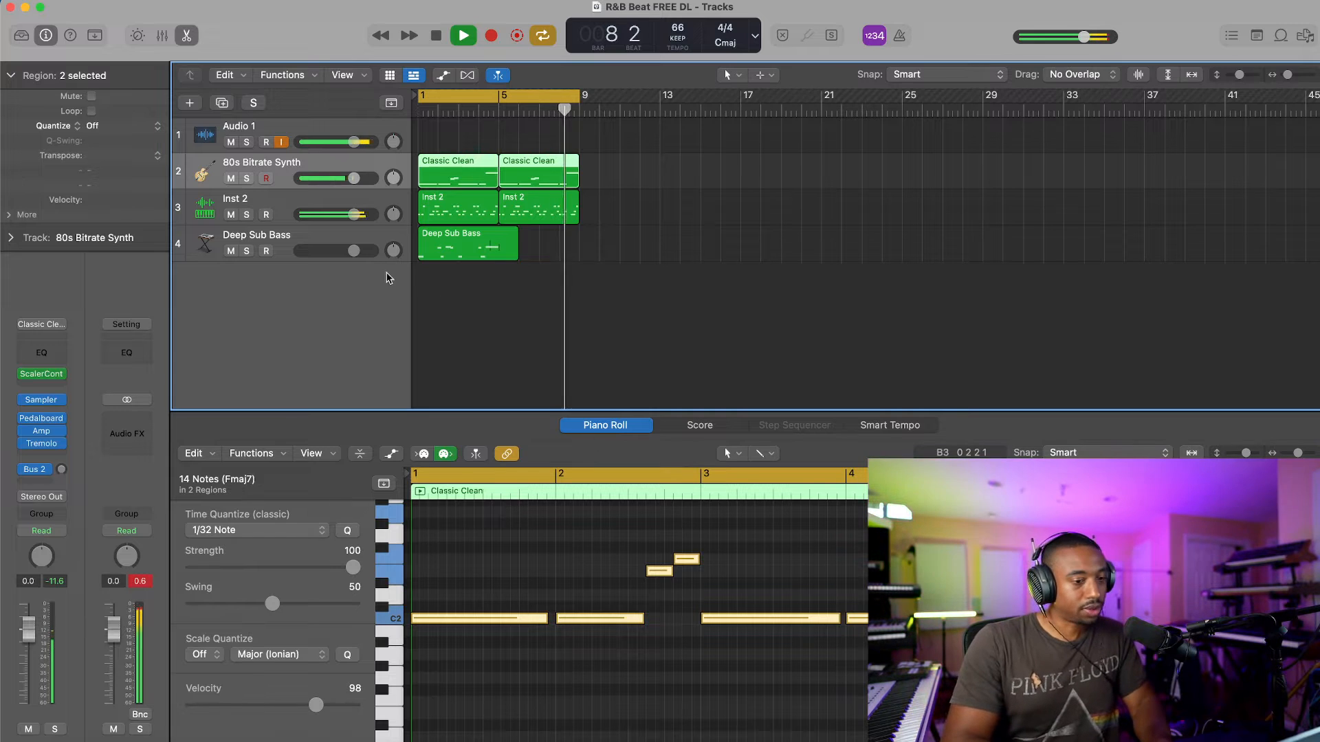
Step: Insert a Compressor on the Inst 2 drum track and raise its threshold close to 0 dB
{"action": "left_click", "coordinate": [277, 200]}
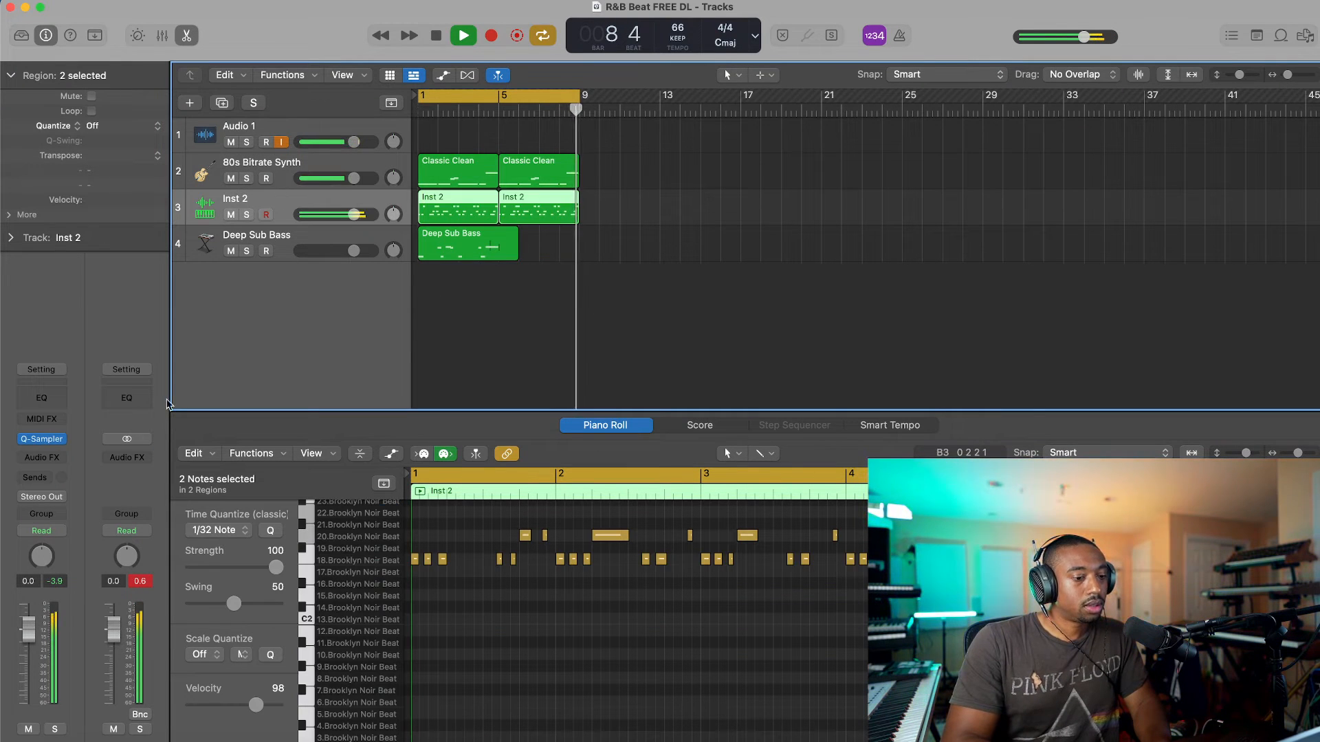
{"action": "left_click", "coordinate": [55, 455]}
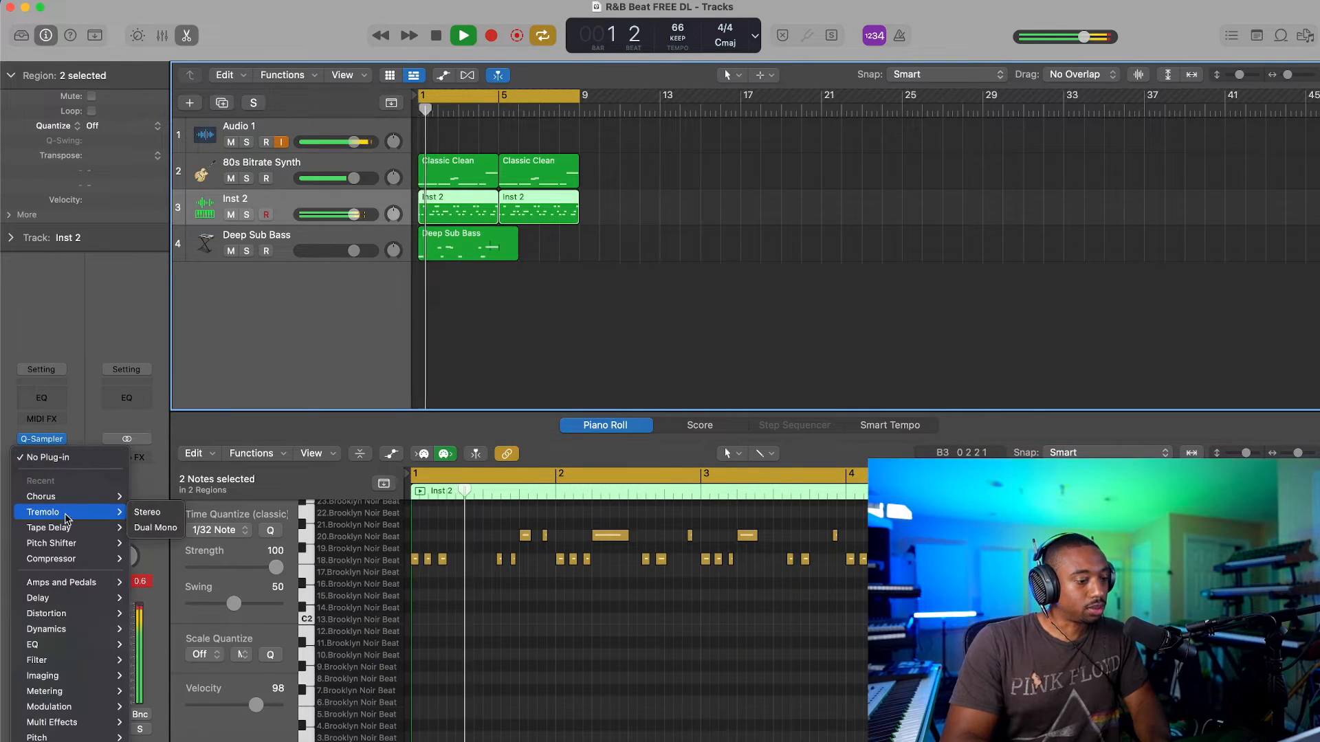
{"action": "mouse_move", "coordinate": [70, 619]}
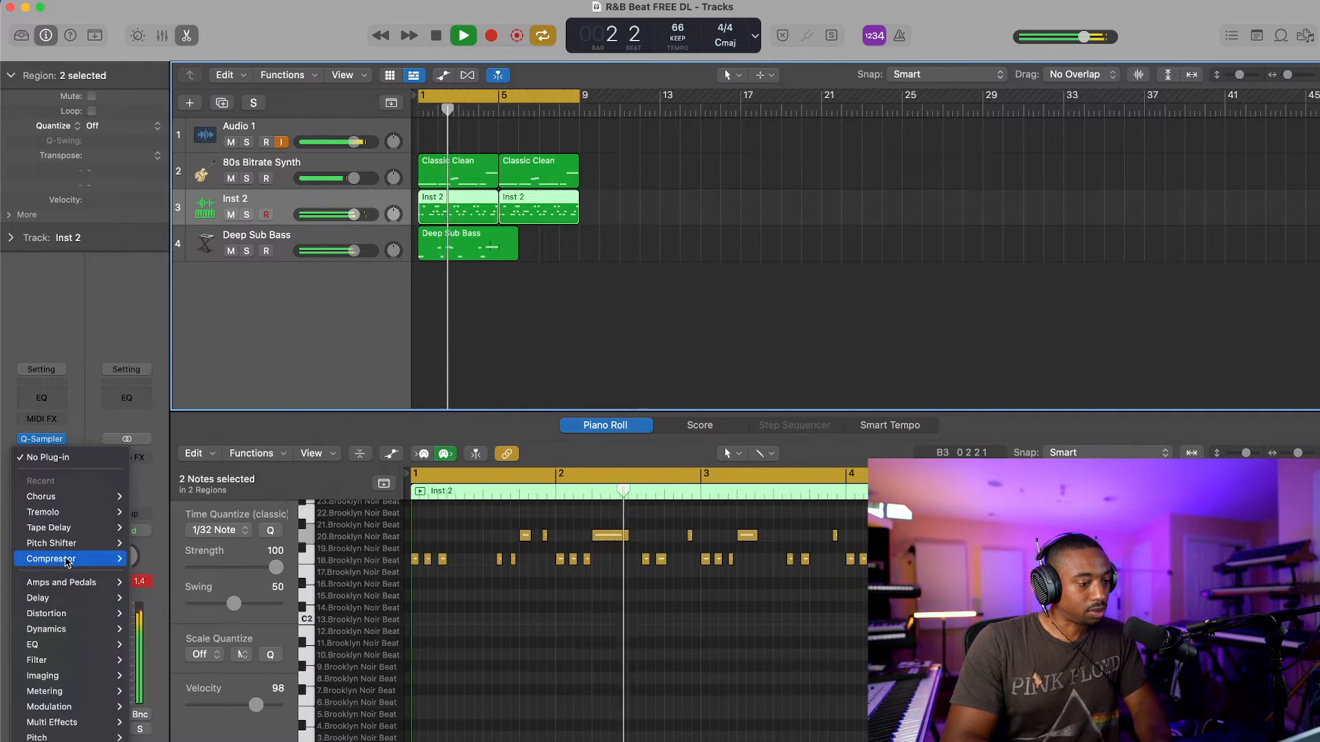
{"action": "left_click", "coordinate": [135, 518]}
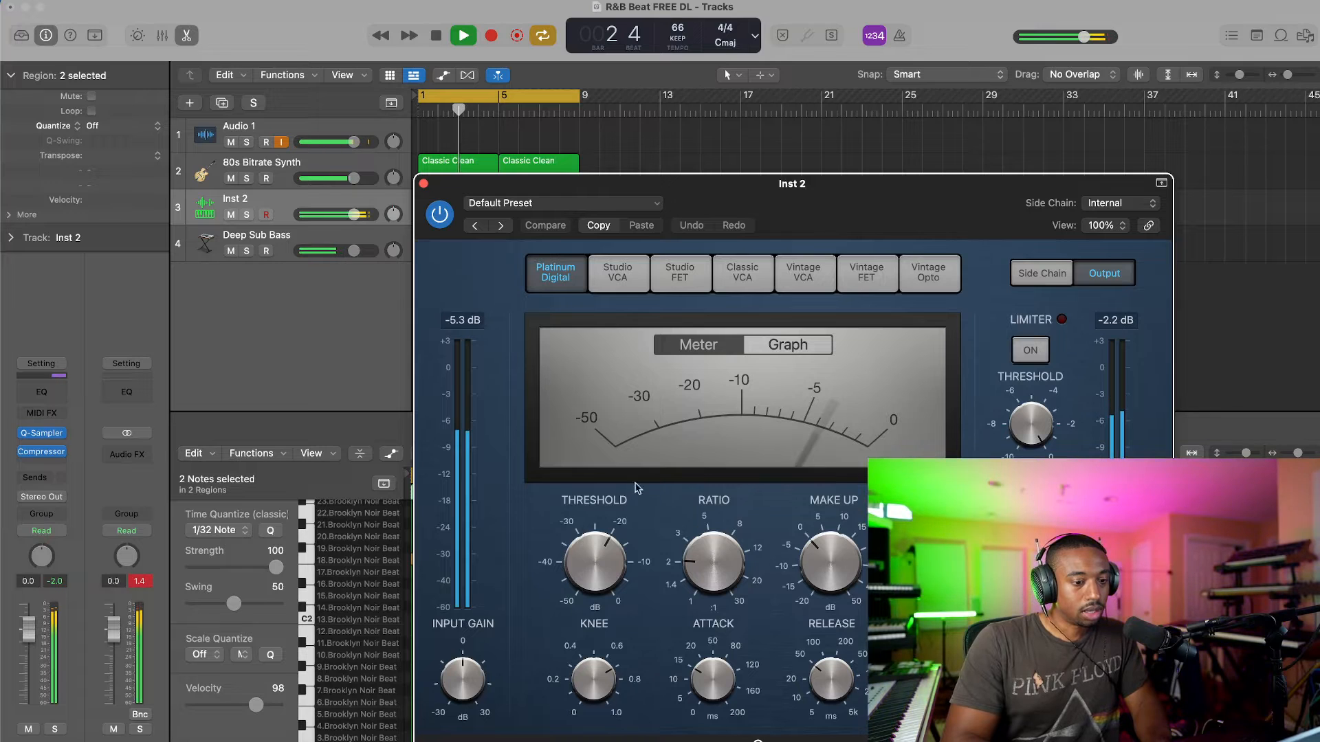
{"action": "left_click_drag", "start_coordinate": [599, 480], "coordinate": [839, 340]}
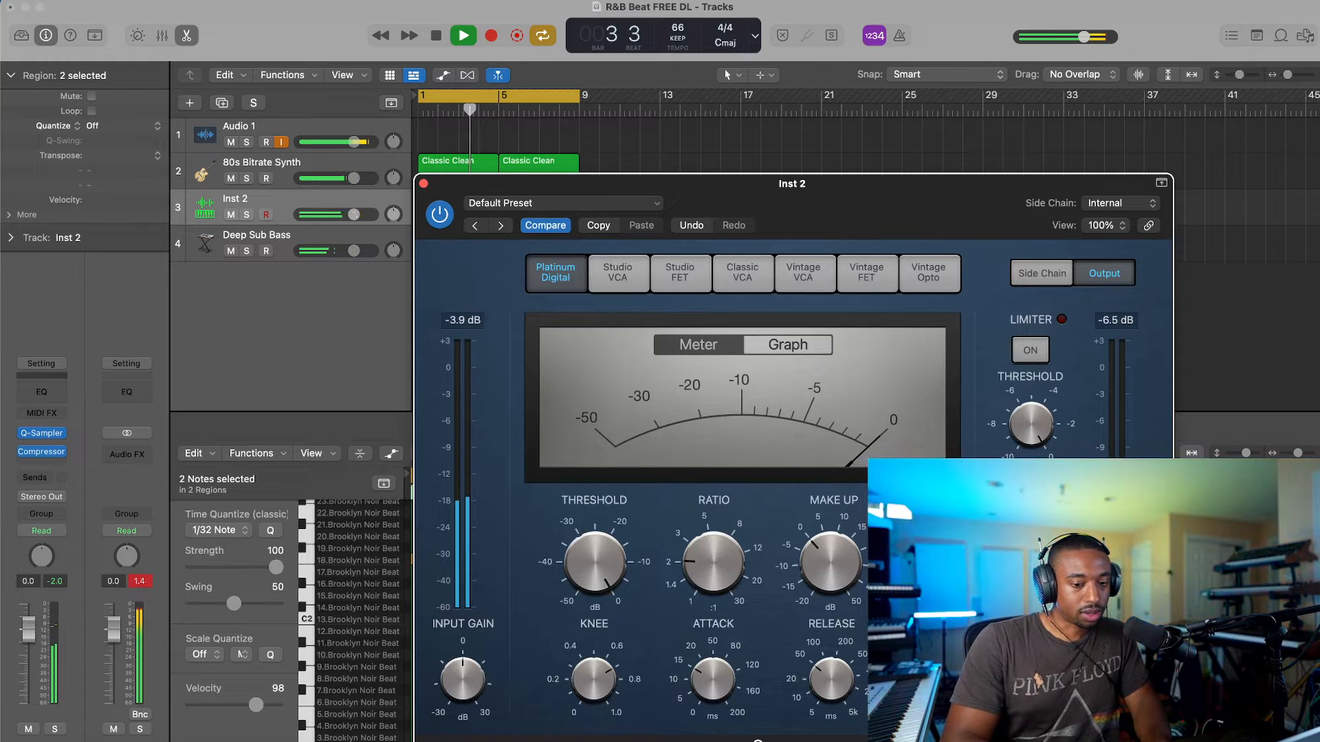
Step: Raise the input gain of the Inst 2 Compressor to make the drums louder, and close the plug-in window
{"action": "mouse_move", "coordinate": [452, 689]}
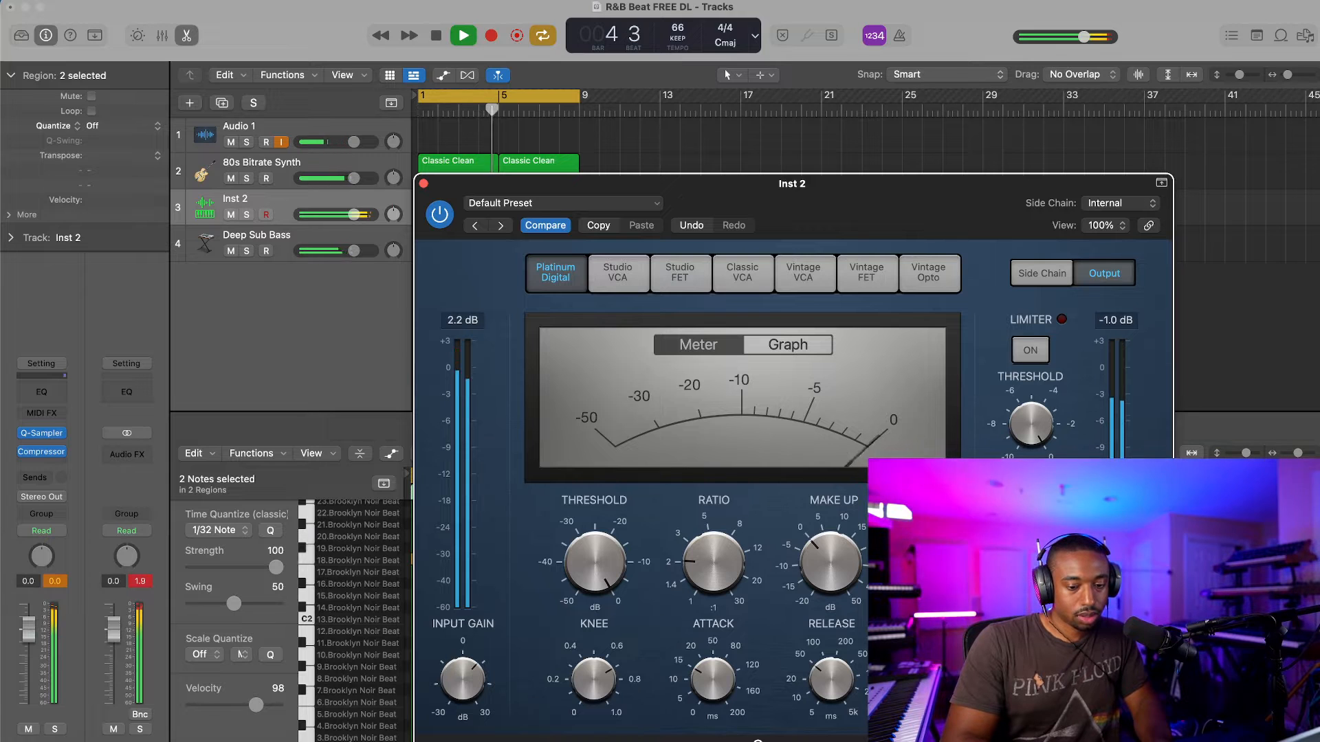
{"action": "left_click_drag", "start_coordinate": [704, 184], "coordinate": [527, 153]}
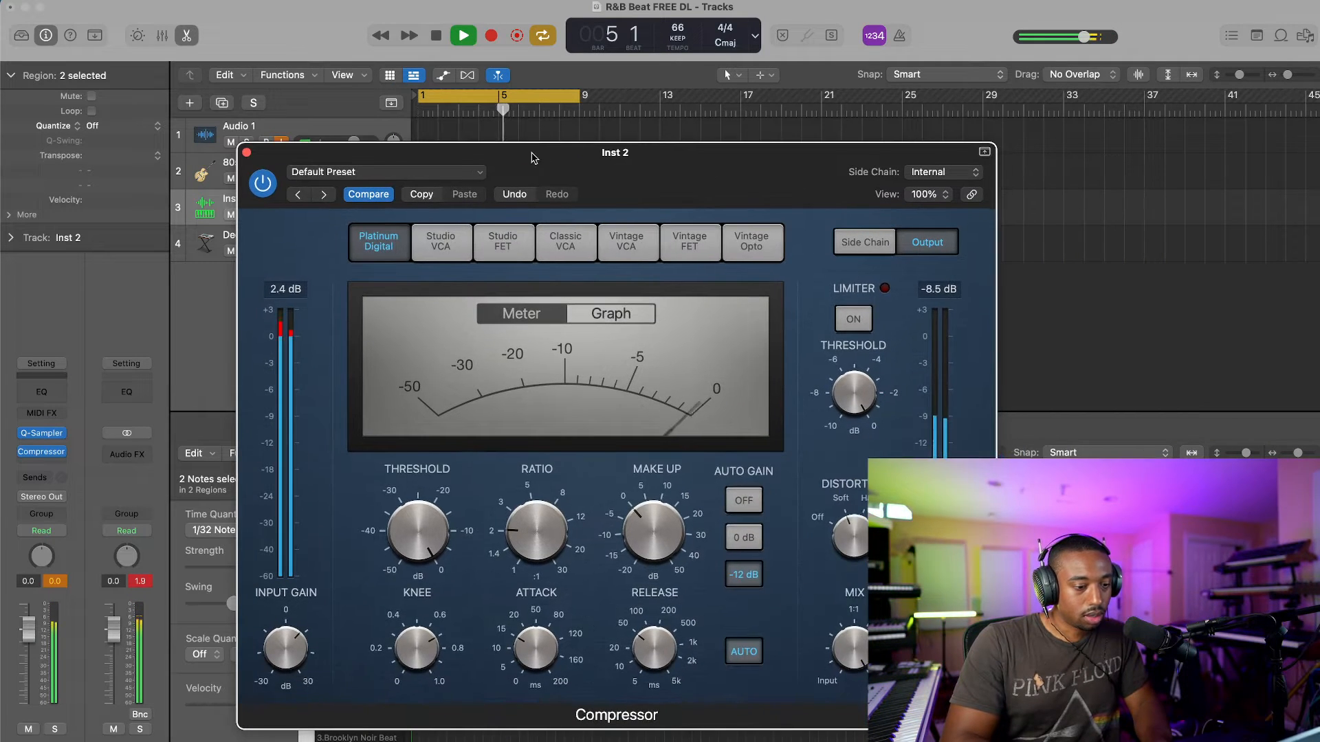
{"action": "left_click_drag", "start_coordinate": [286, 648], "coordinate": [286, 639]}
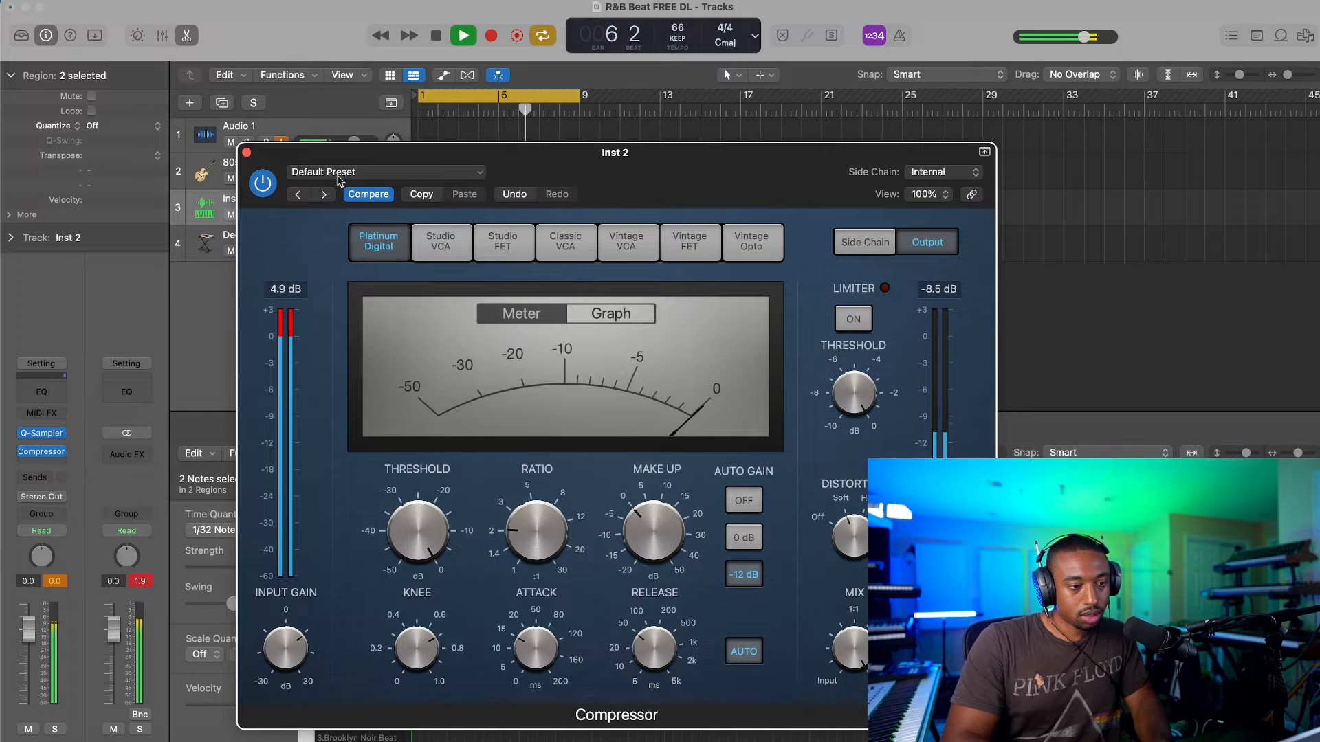
{"action": "left_click", "coordinate": [247, 152]}
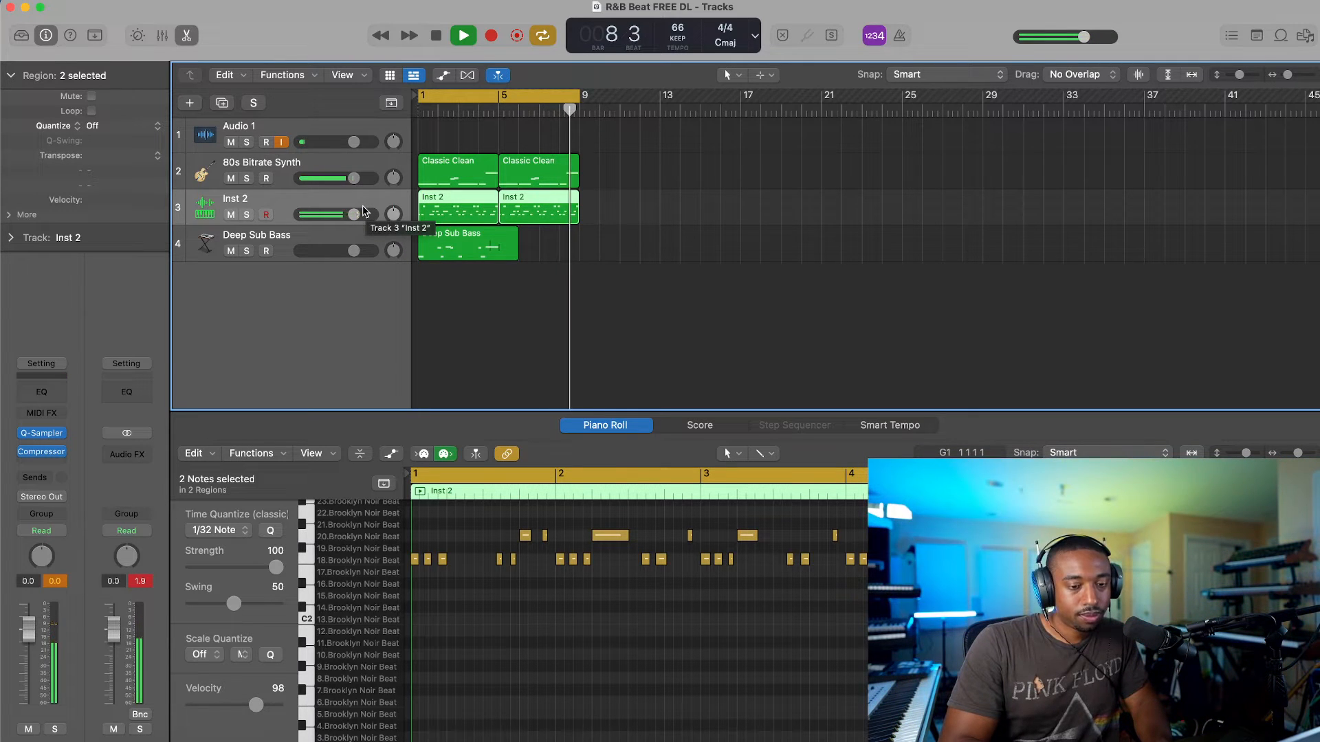
Step: Split the Deep Sub Bass region at bar 5, splitting the crossing notes, and delete the excess part after bar 5
{"action": "left_click", "coordinate": [514, 242]}
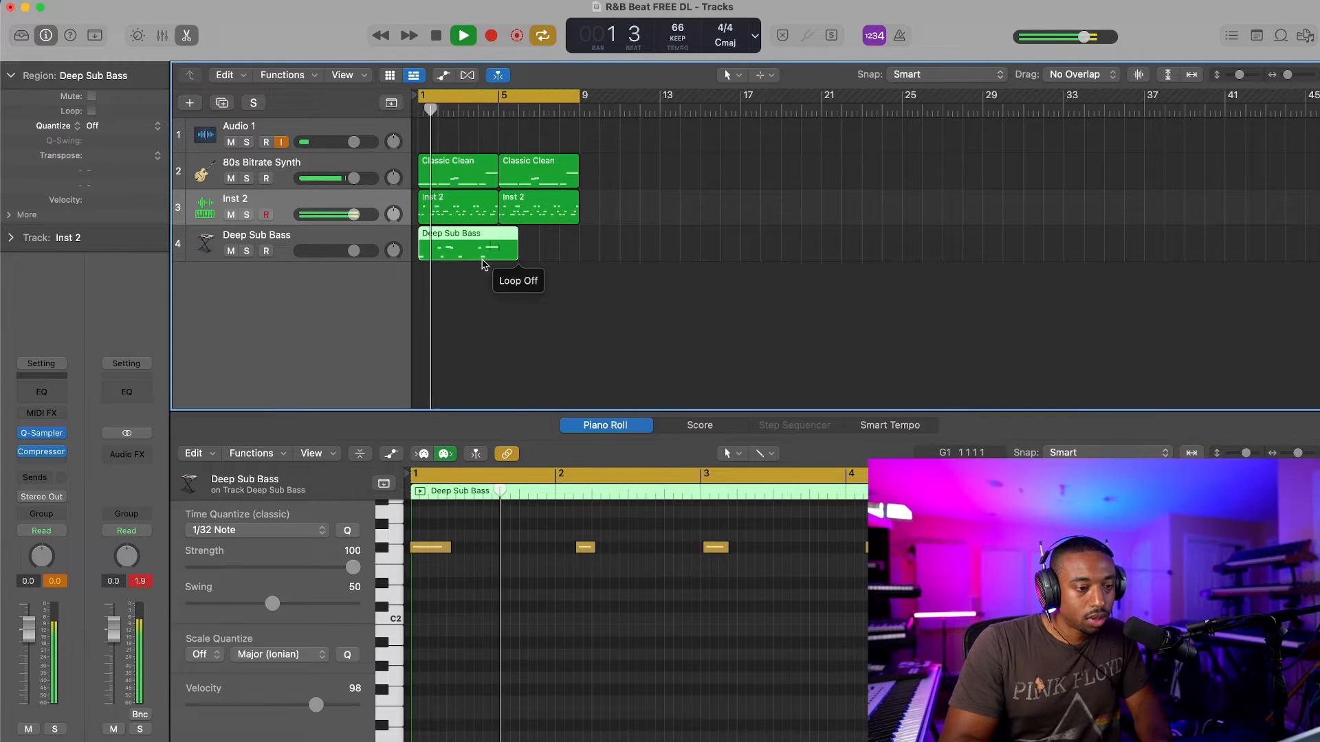
{"action": "key", "text": "space"}
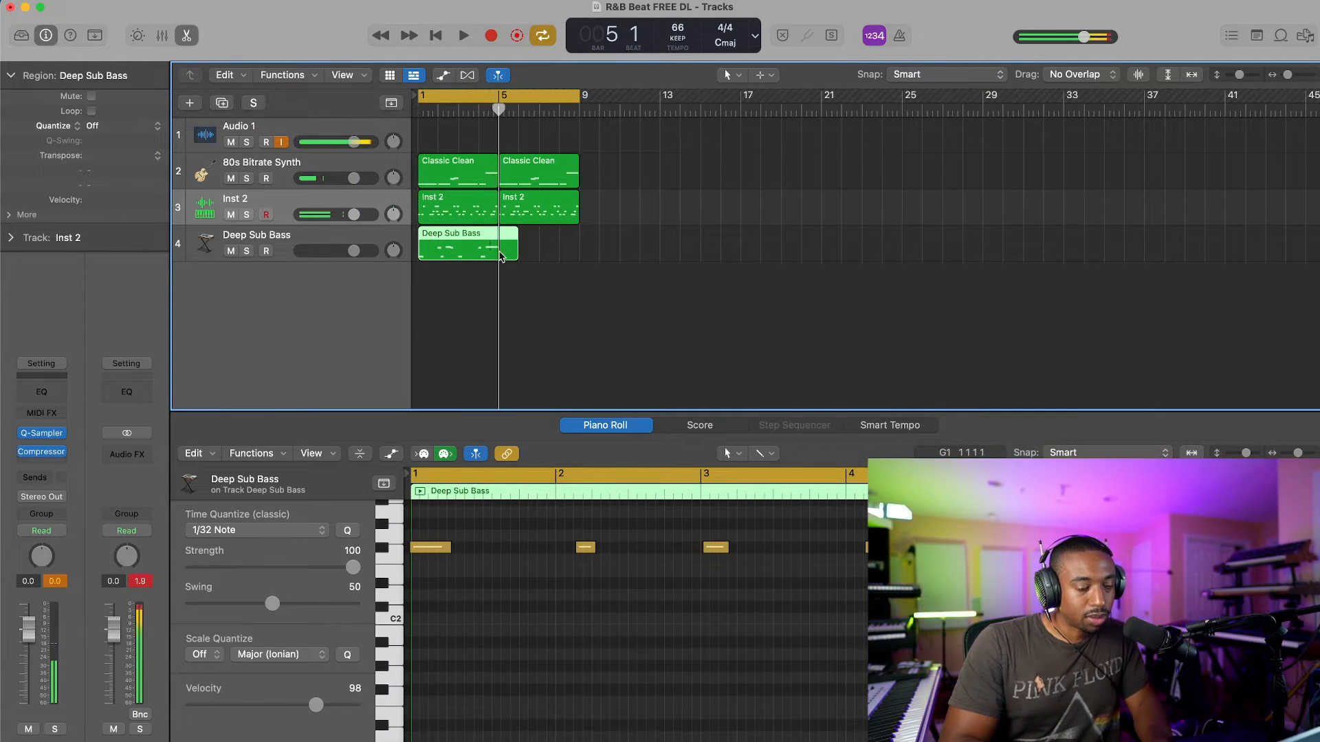
{"action": "right_click", "coordinate": [500, 254]}
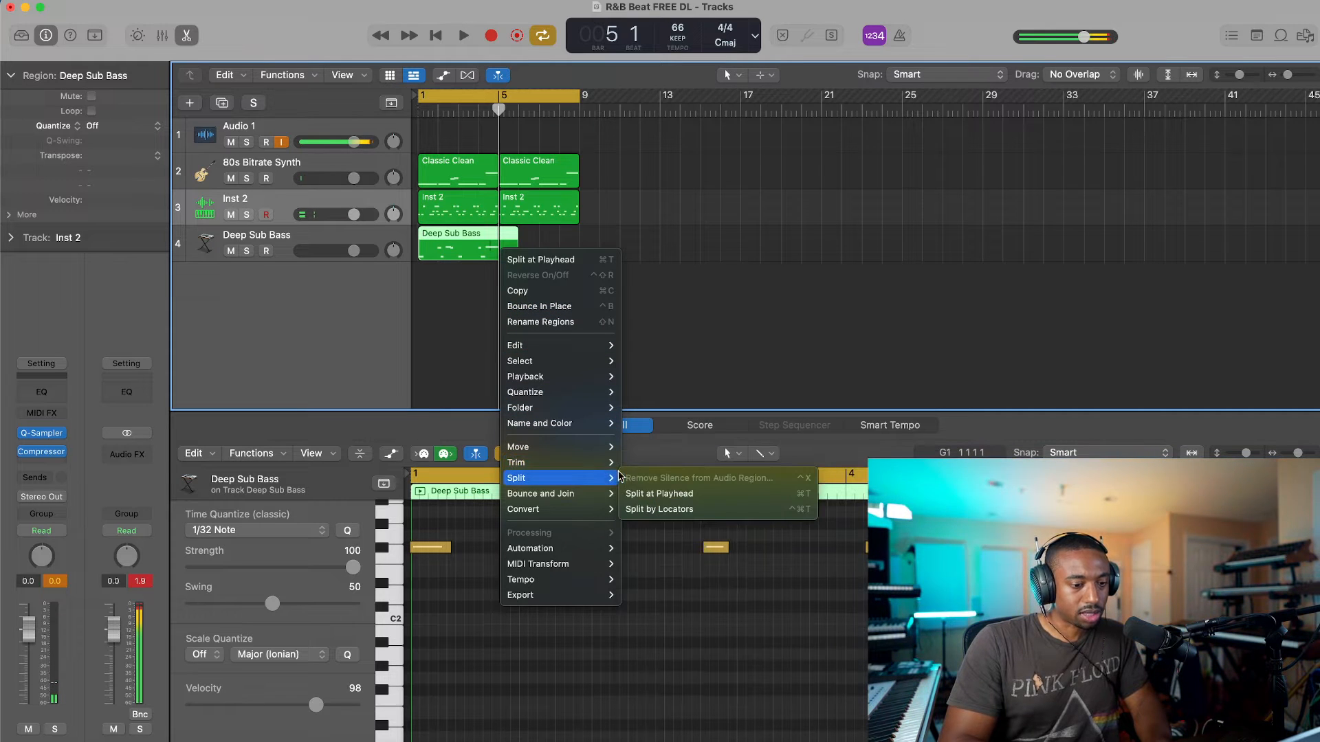
{"action": "left_click", "coordinate": [642, 494]}
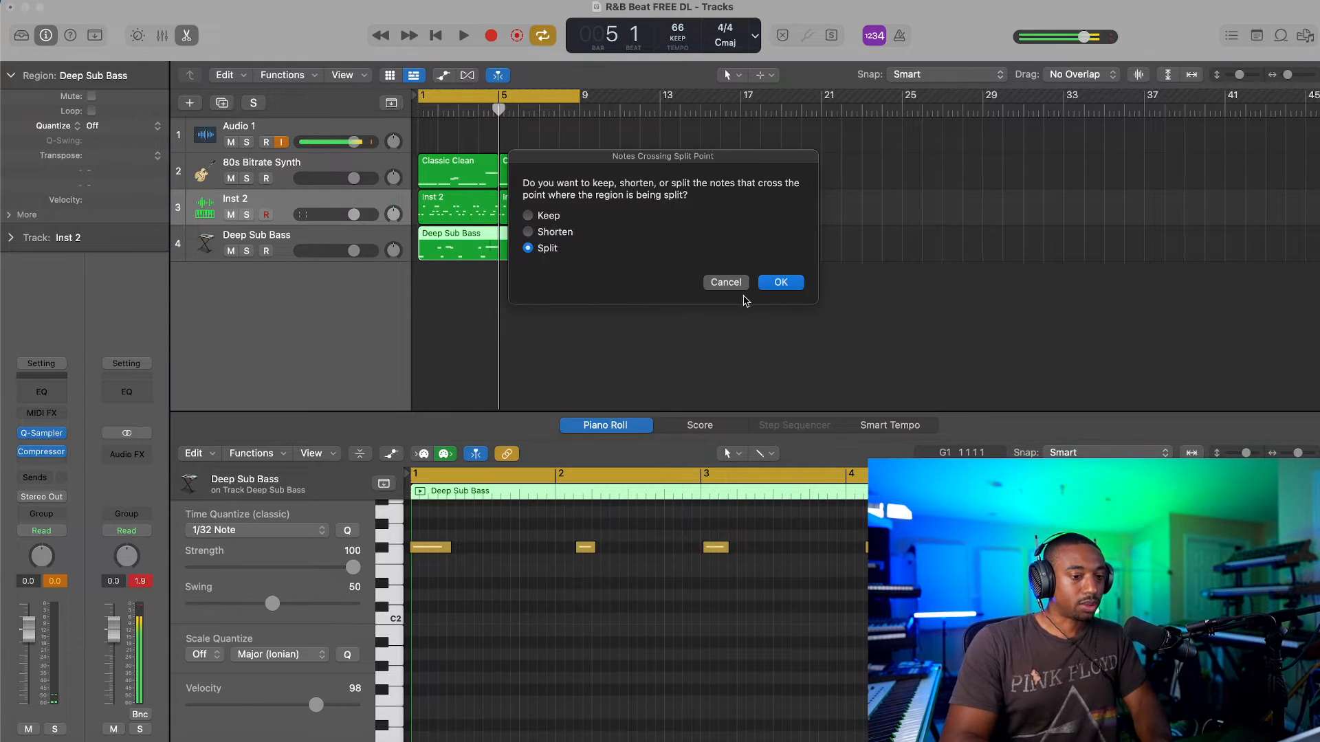
{"action": "left_click", "coordinate": [780, 283]}
{"action": "key", "text": "BackSpace"}
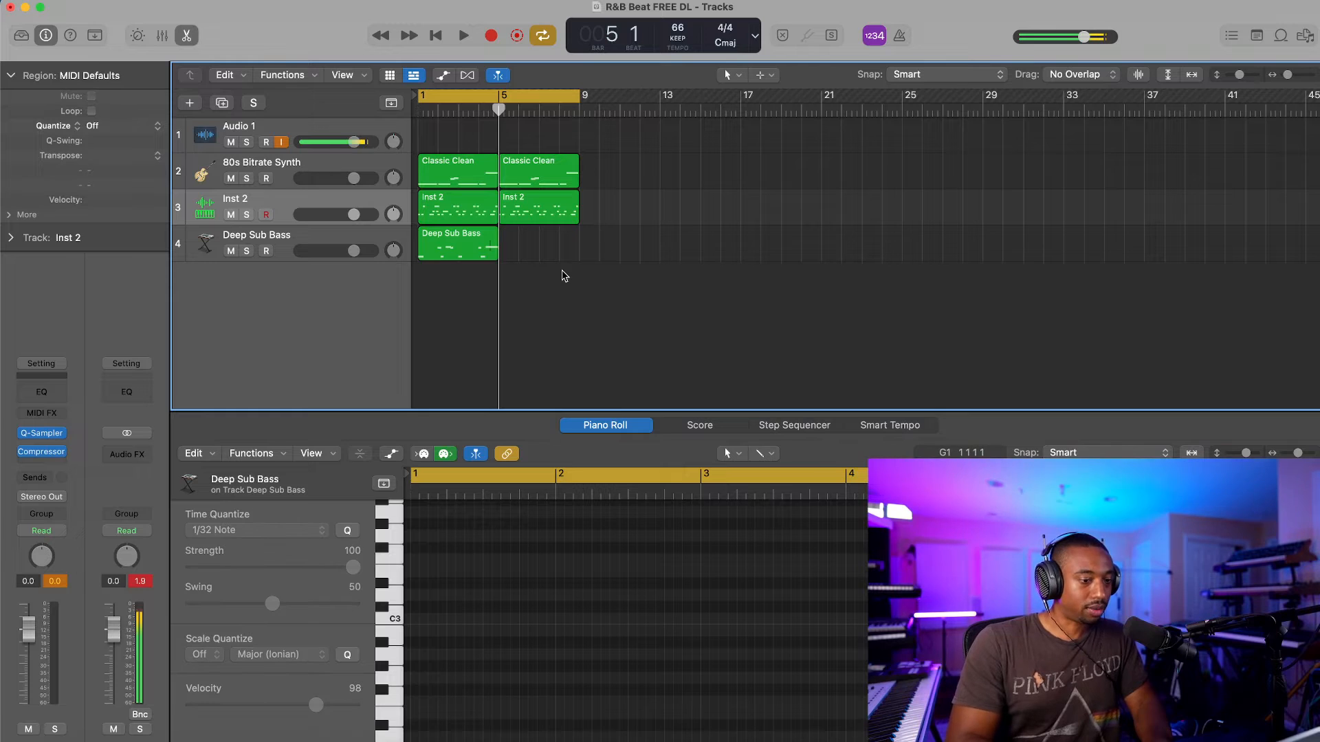
Step: Play the beat from the start and copy the Deep Sub Bass region so that the copy begins at bar 5
{"action": "key", "text": "Return"}
{"action": "key", "text": "space"}
{"action": "left_click", "coordinate": [458, 239]}
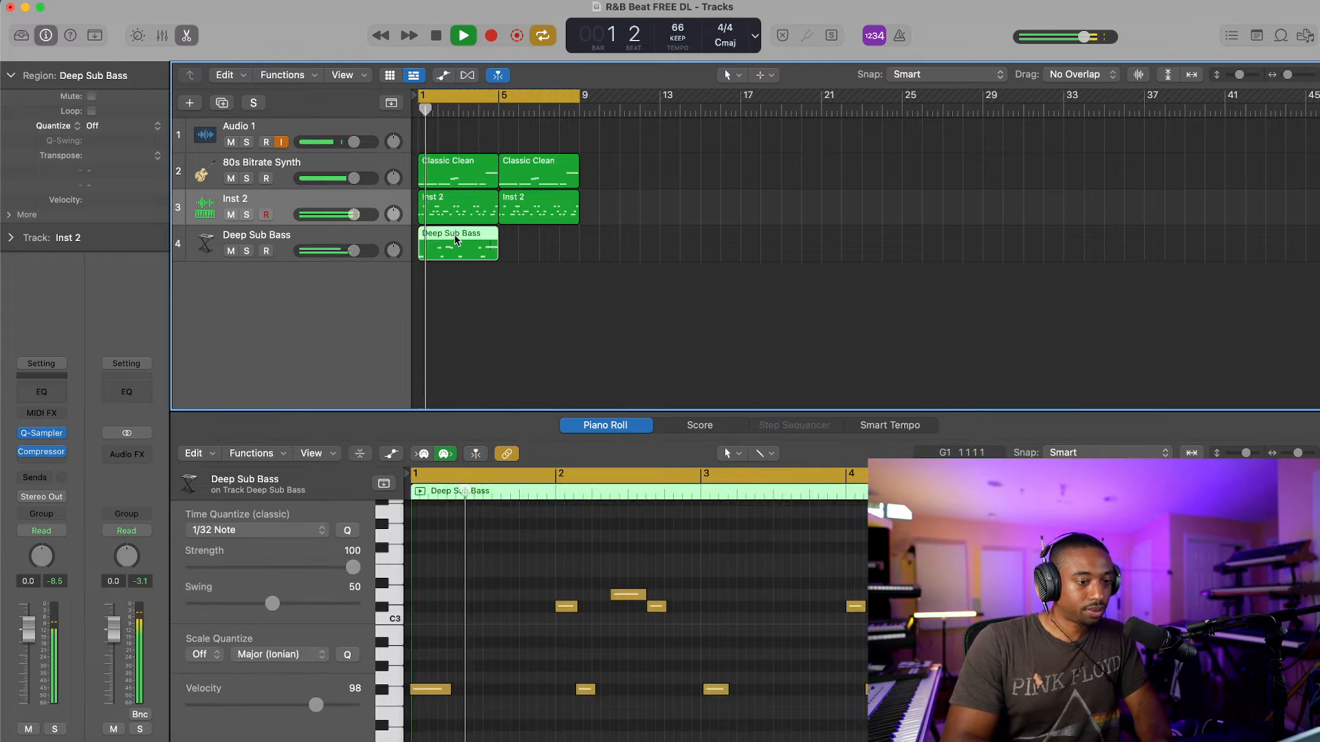
{"action": "left_click_drag", "start_coordinate": [457, 239], "coordinate": [559, 233]}
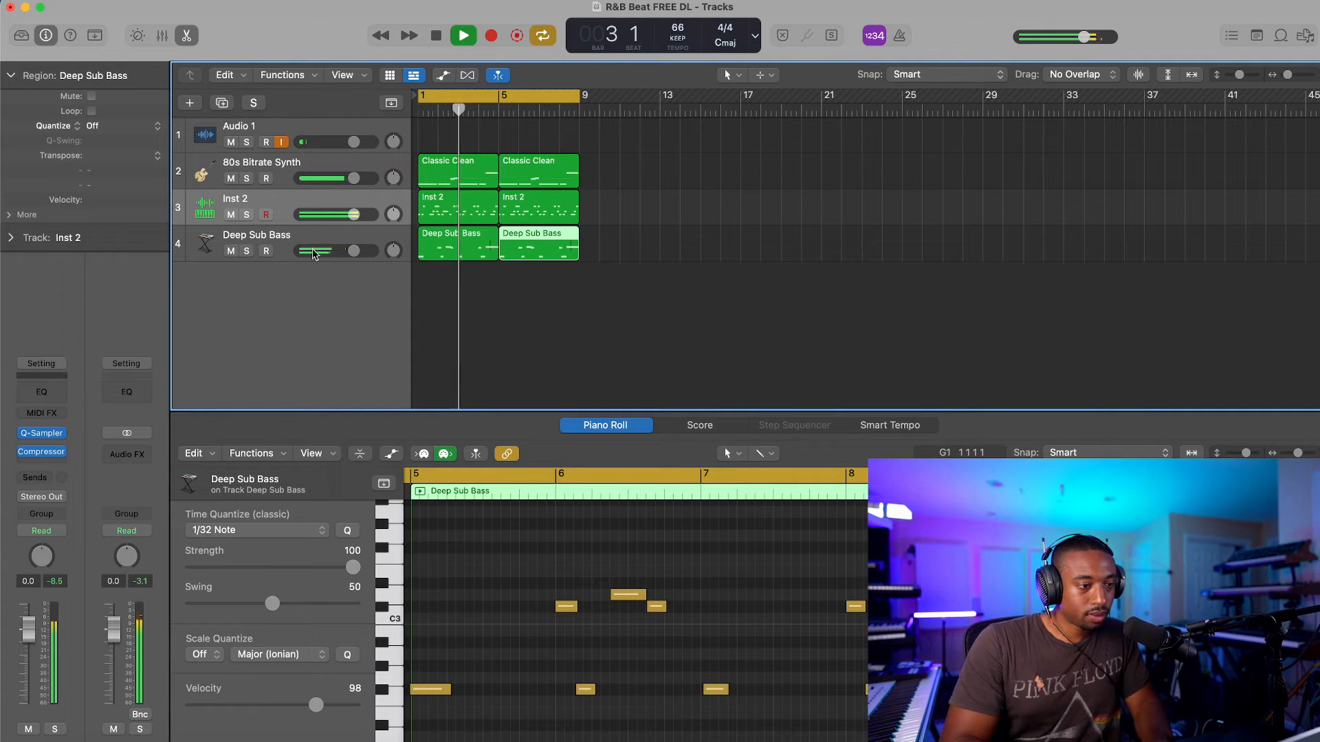
Step: Add a new software instrument track below Deep Sub Bass and load Alchemy as its instrument
{"action": "right_click", "coordinate": [289, 308]}
{"action": "left_click", "coordinate": [330, 326]}
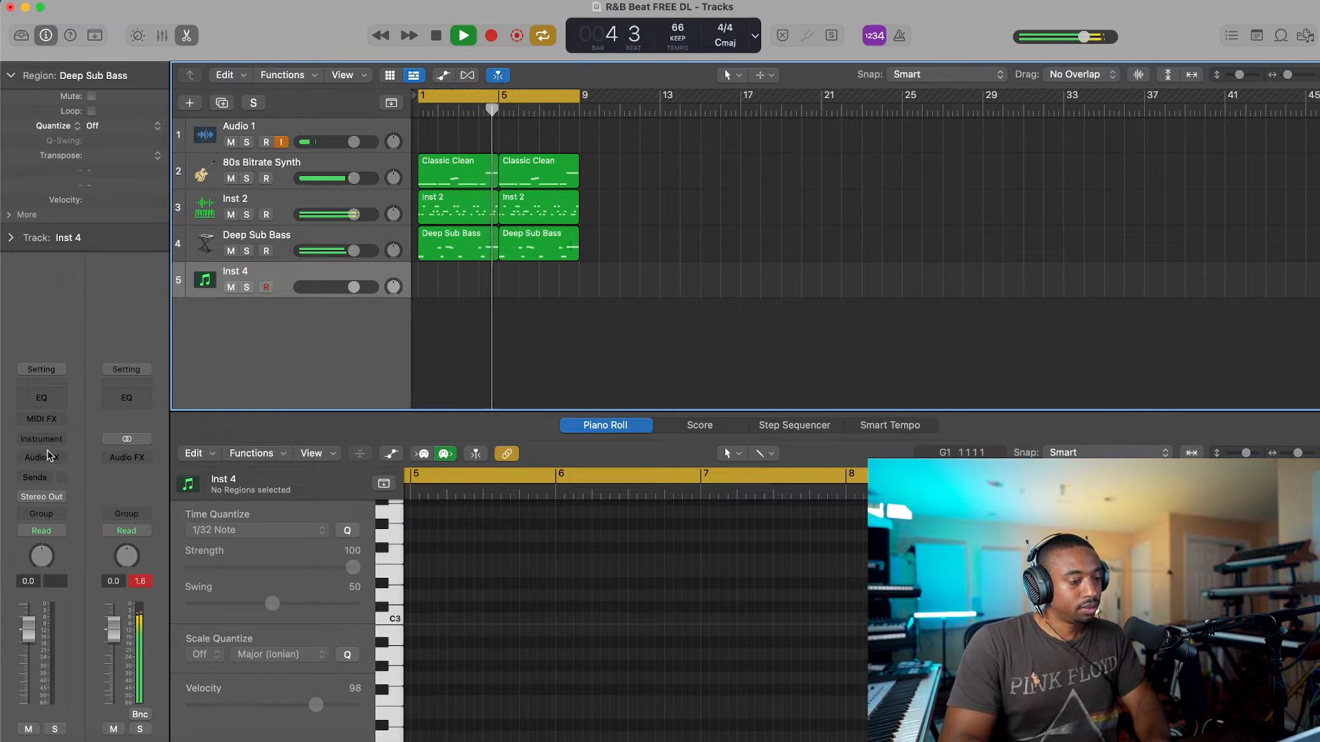
{"action": "left_click", "coordinate": [51, 442]}
{"action": "left_click", "coordinate": [67, 484]}
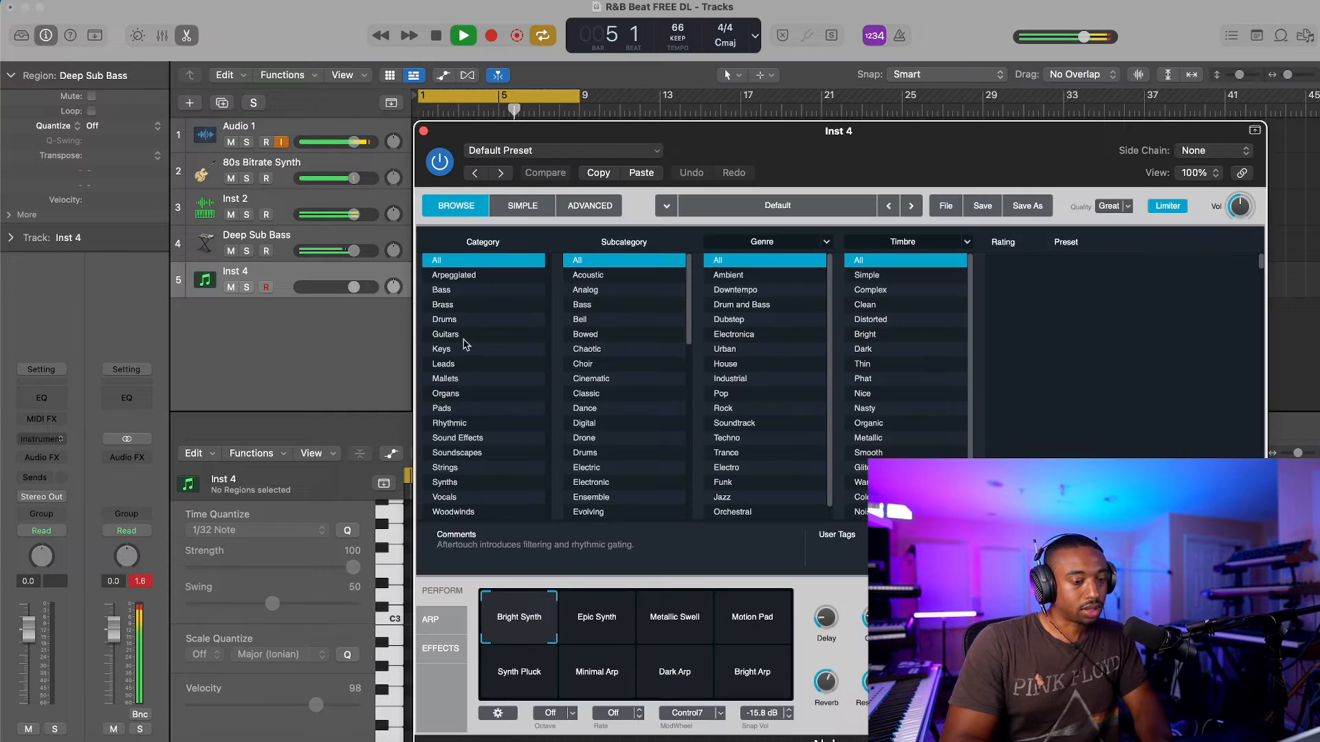
Step: Filter the Alchemy presets to the Leads category and the Jazz genre
{"action": "left_click", "coordinate": [443, 363]}
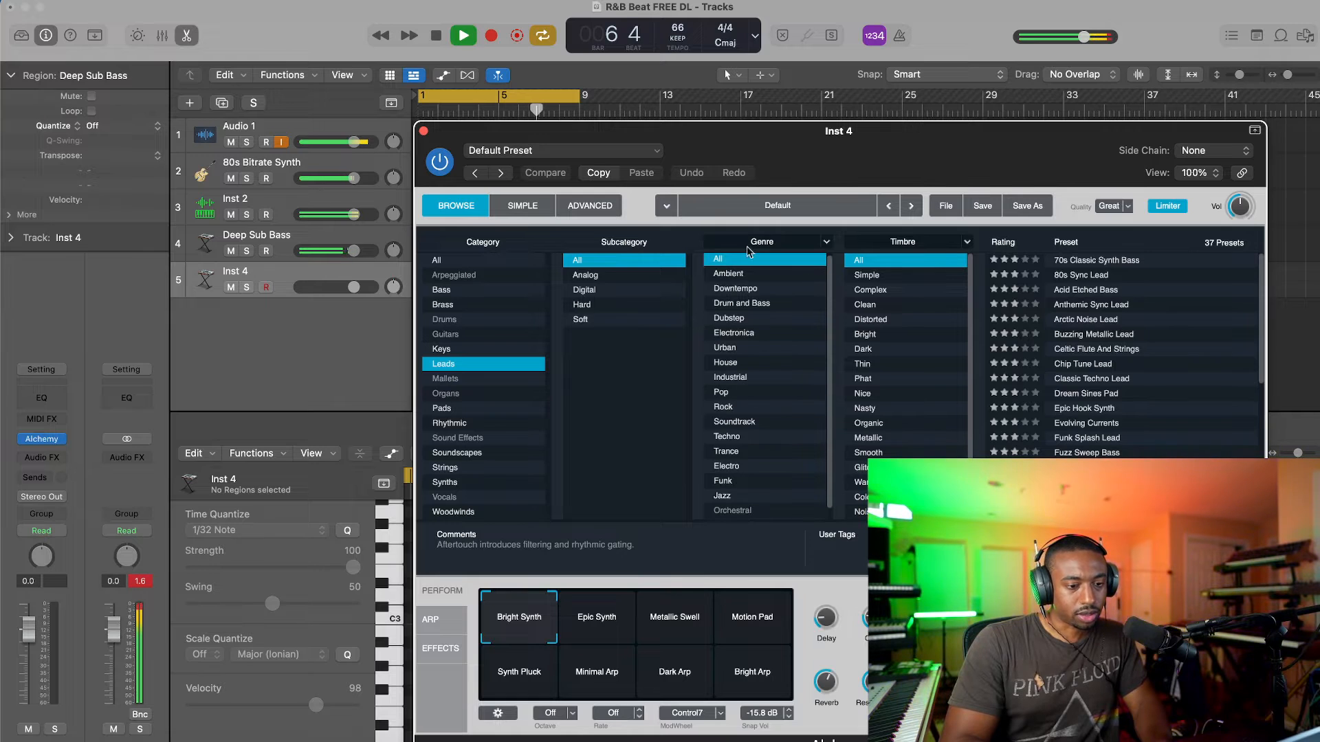
{"action": "left_click_drag", "start_coordinate": [771, 126], "coordinate": [589, 126]}
{"action": "scroll", "coordinate": [553, 426], "scroll_direction": "down", "scroll_amount": 1}
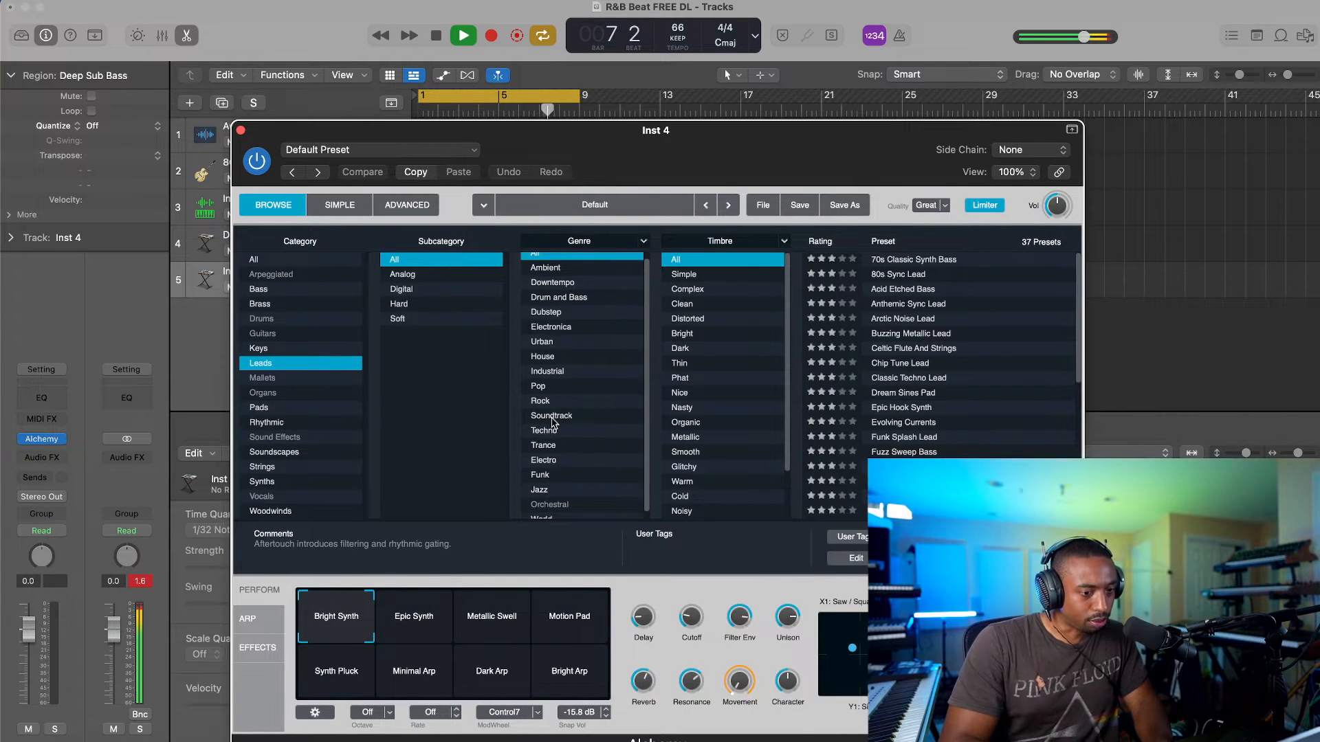
{"action": "left_click", "coordinate": [557, 483]}
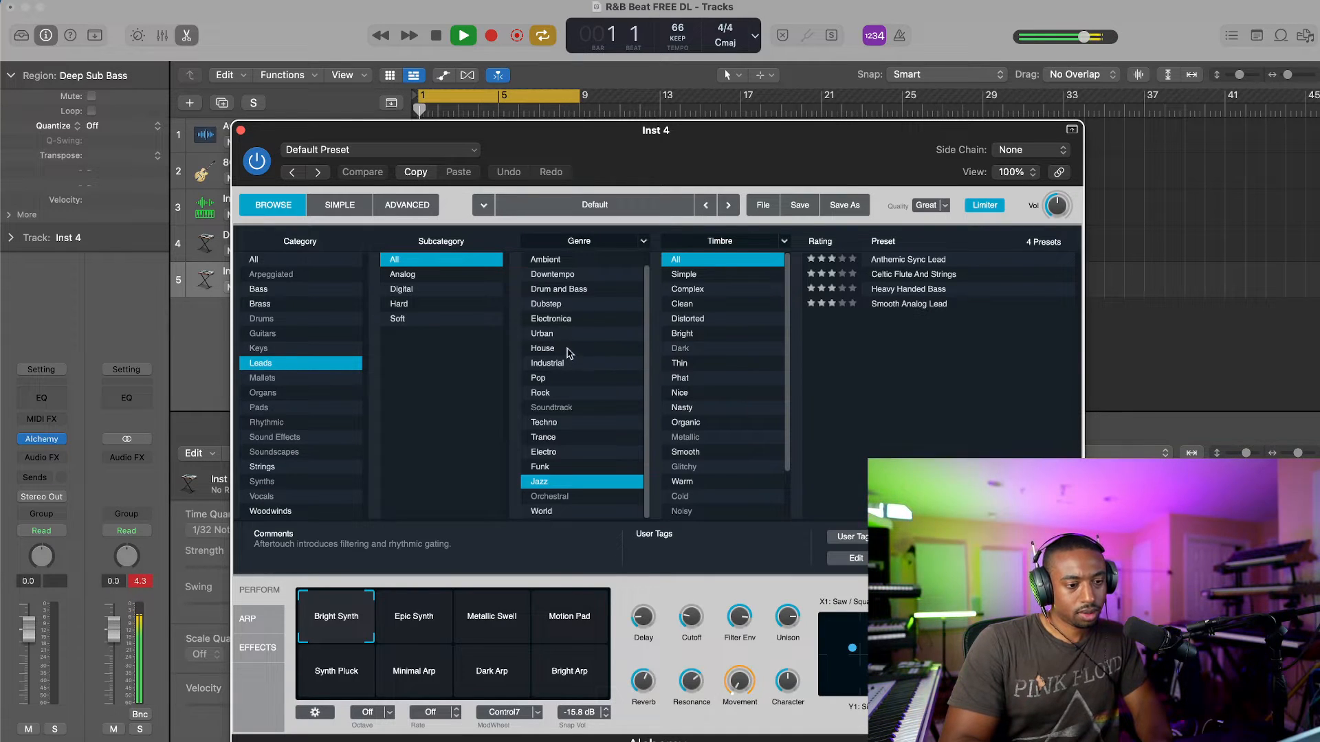
Step: Audition the Anthemic Sync Lead, Celtic Flute And Strings and Heavy Handed Bass presets, load Smooth Analog Lead, and close the plug-in window
{"action": "left_click", "coordinate": [891, 260]}
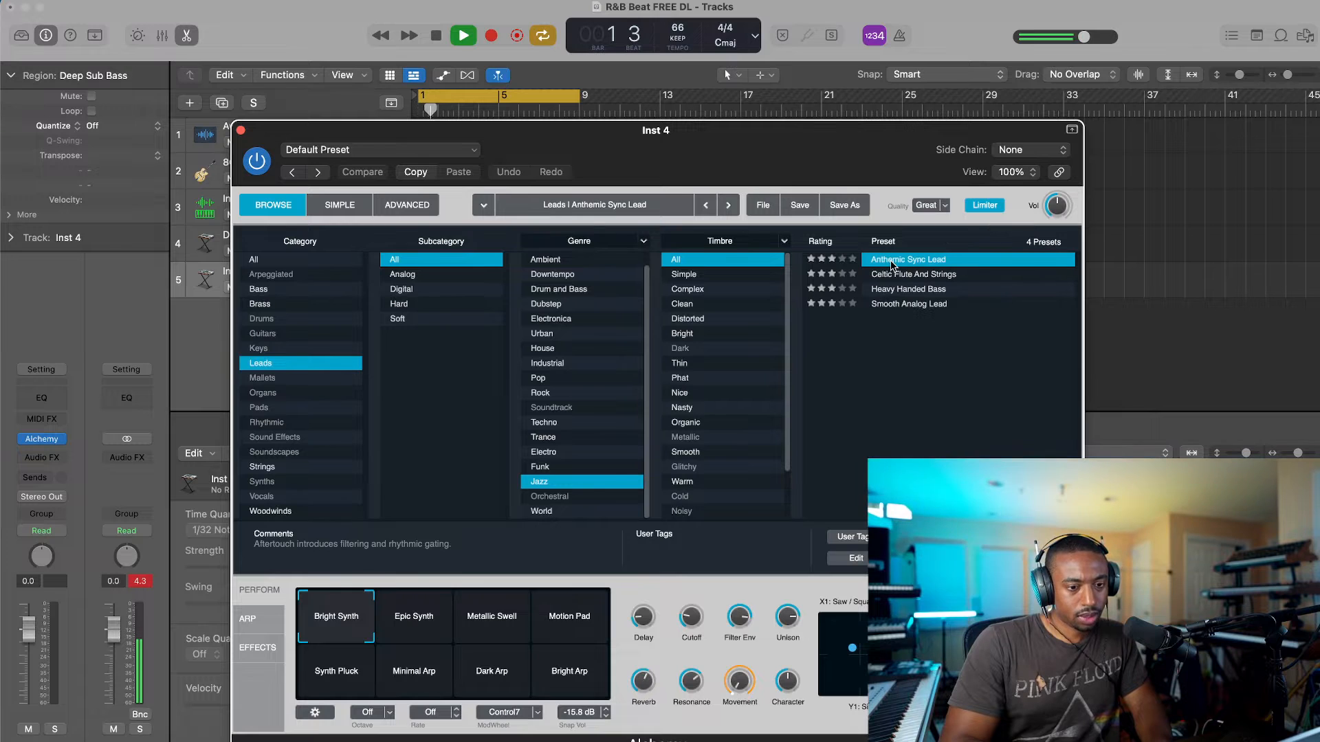
{"action": "key", "text": "super+k"}
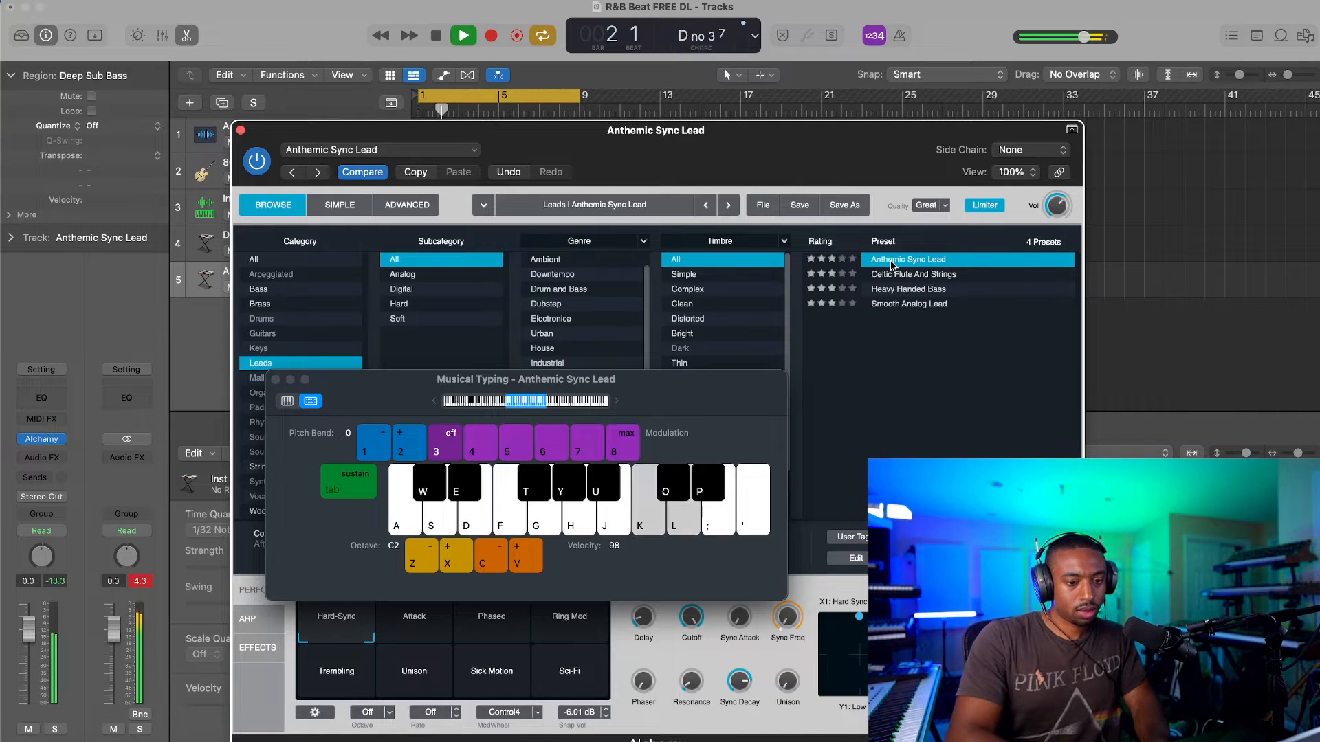
{"action": "key", "text": "super+k"}
{"action": "left_click", "coordinate": [891, 275]}
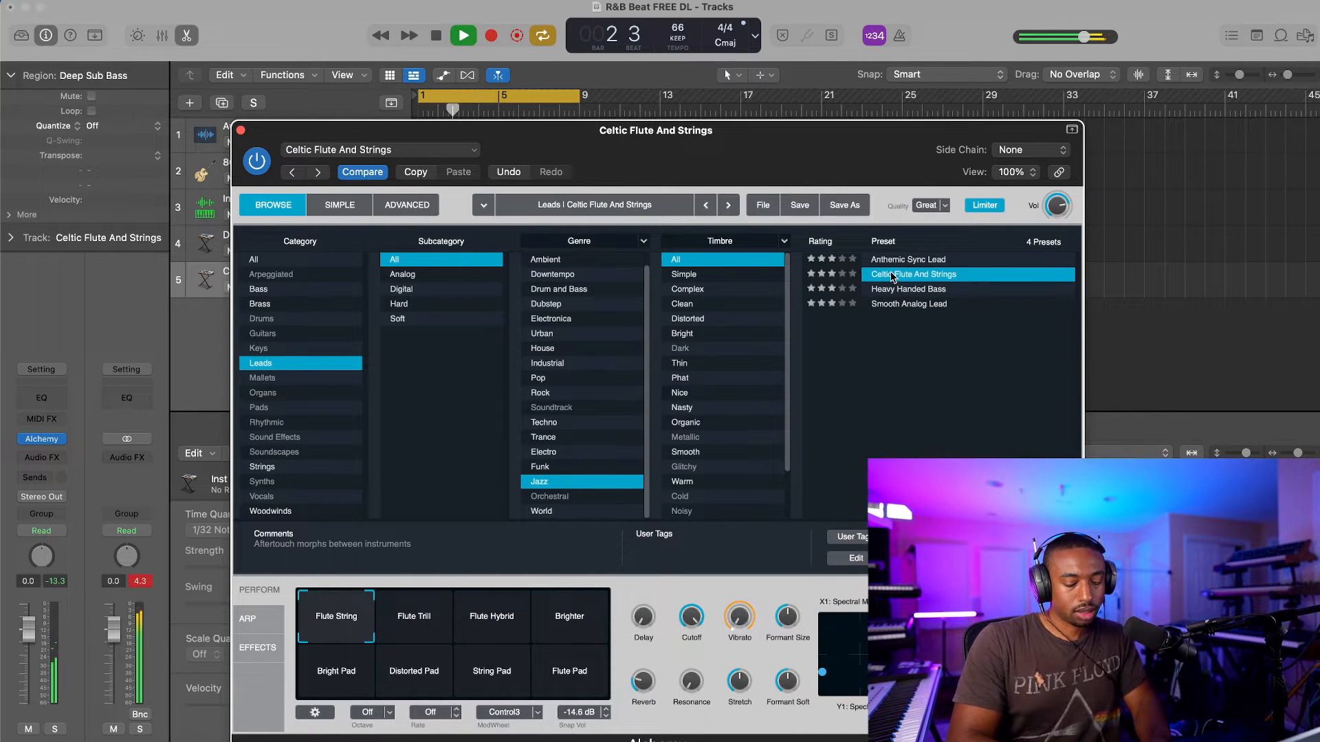
{"action": "left_click", "coordinate": [894, 289]}
{"action": "left_click", "coordinate": [897, 307]}
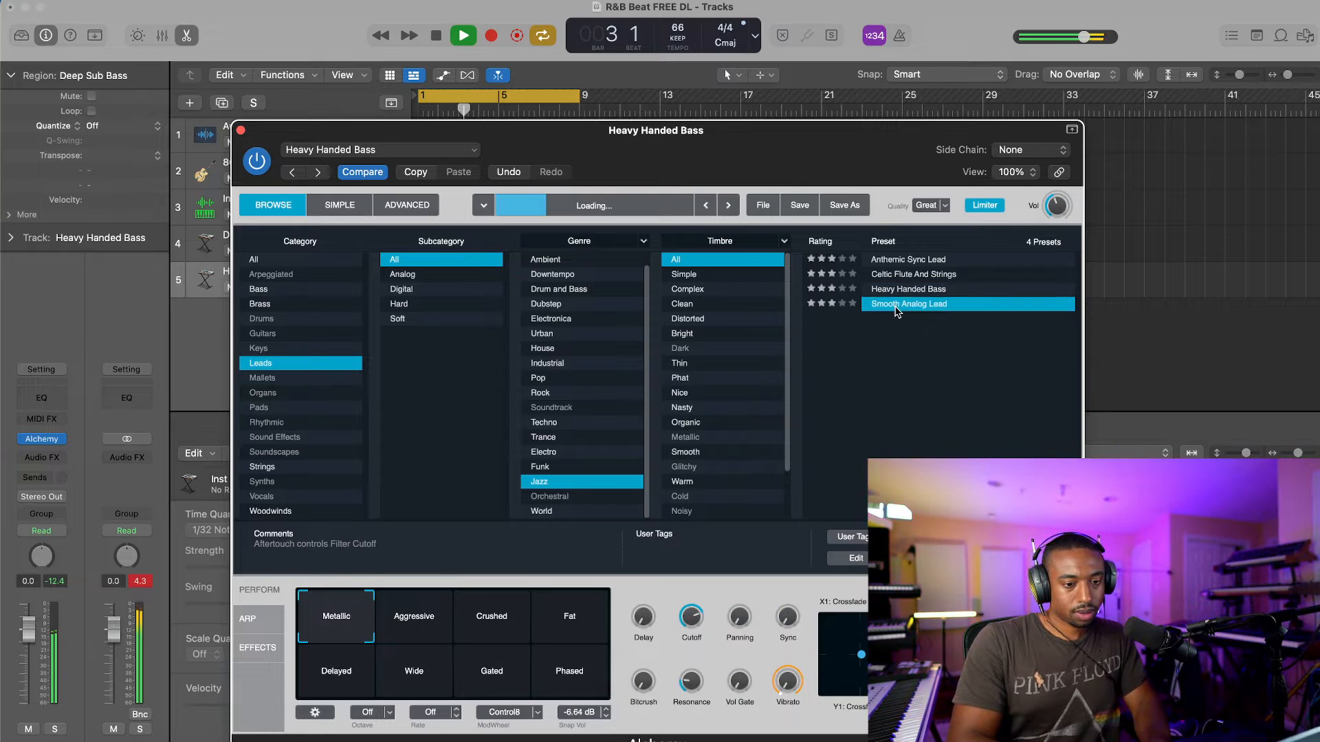
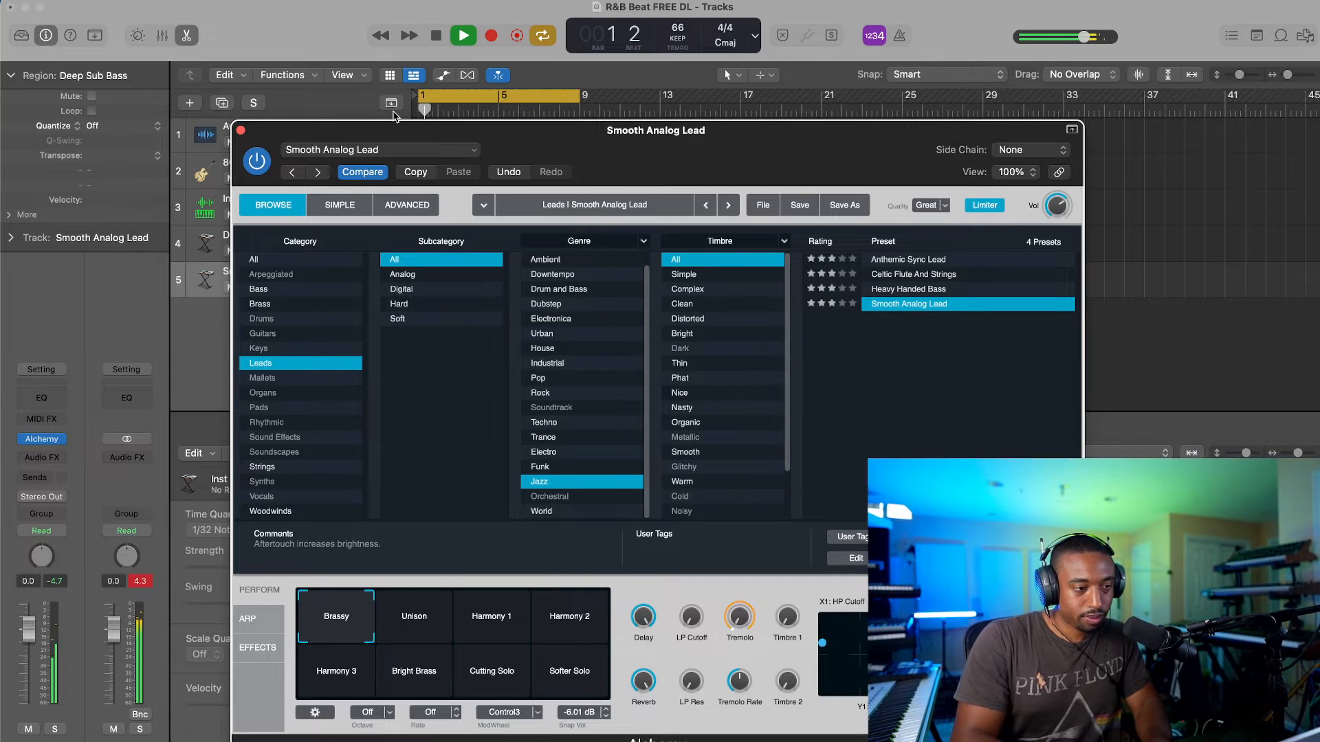
{"action": "left_click", "coordinate": [241, 130]}
Step: Record a sparse lead melody across bars 1 to 8 on the Smooth Analog Lead track using Musical Typing at octave C4
{"action": "key", "text": "super+k"}
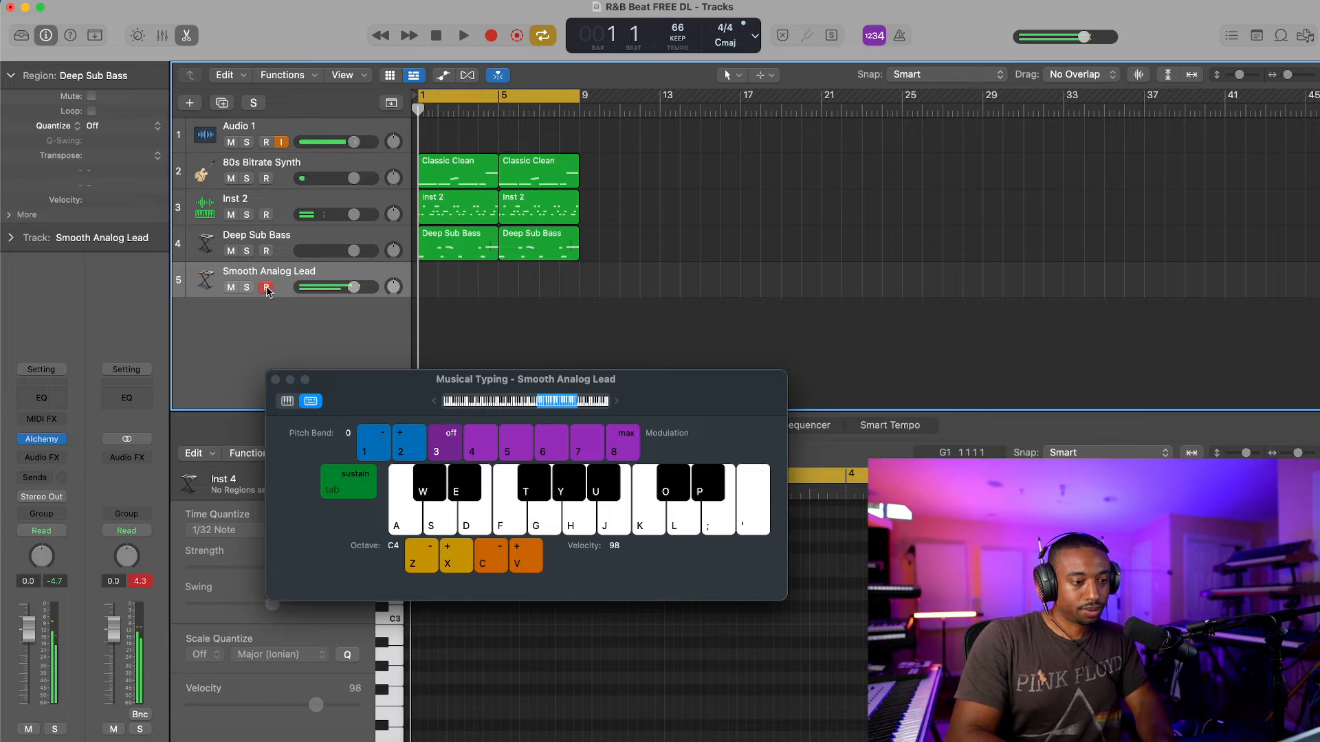
{"action": "left_click", "coordinate": [487, 40]}
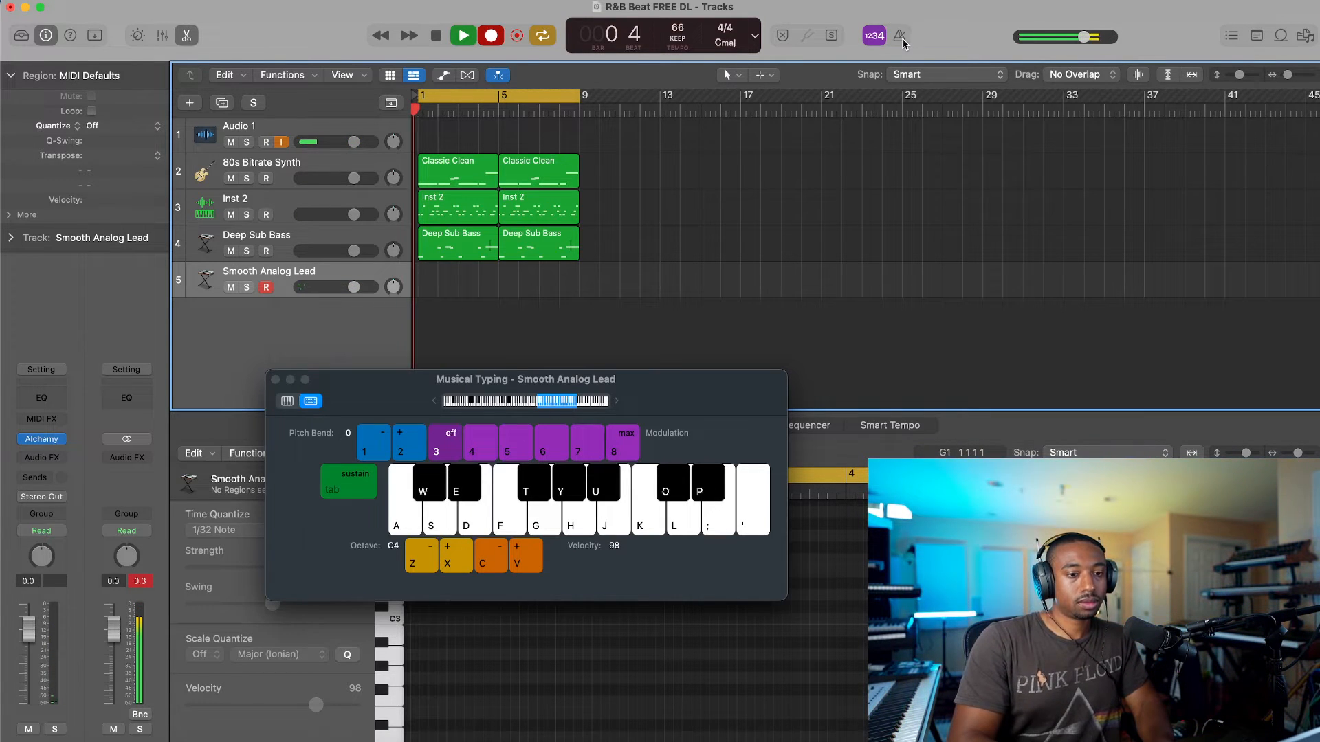
{"action": "key", "text": "o"}
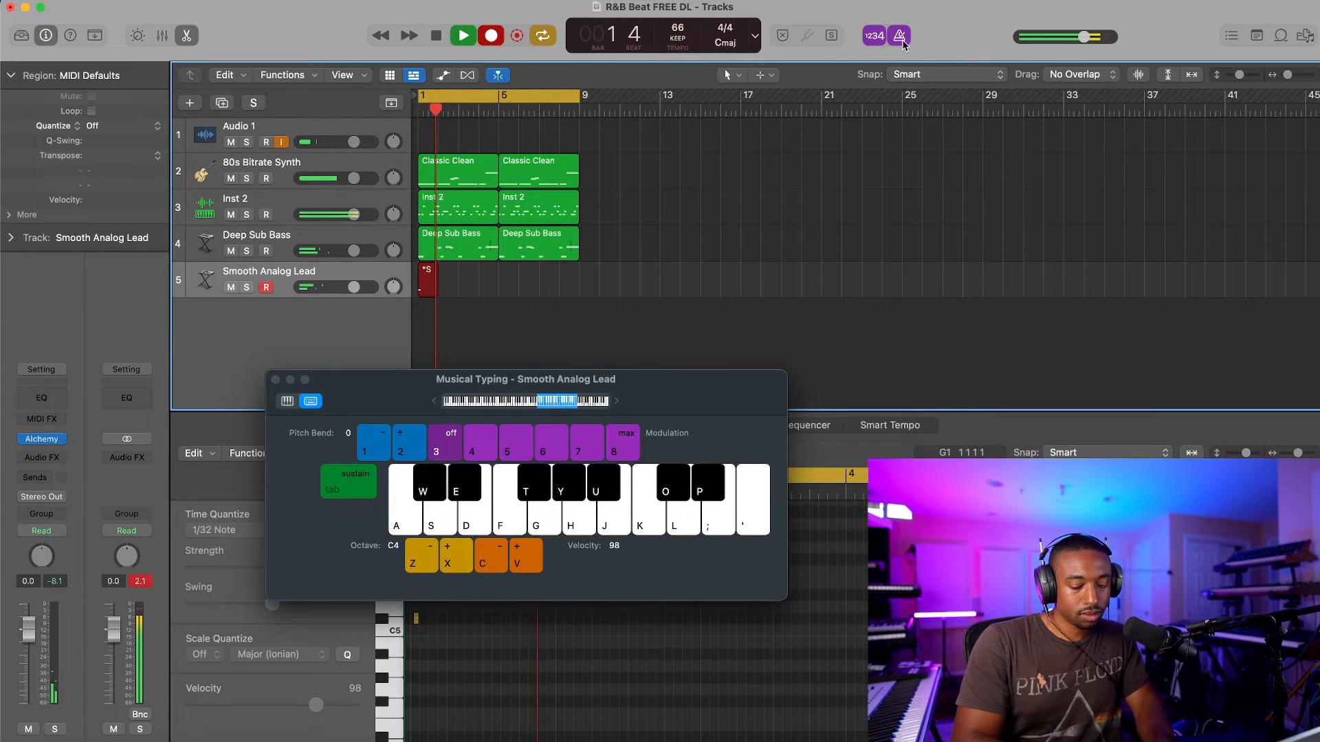
{"action": "key", "text": "o"}
{"action": "key", "text": "t"}
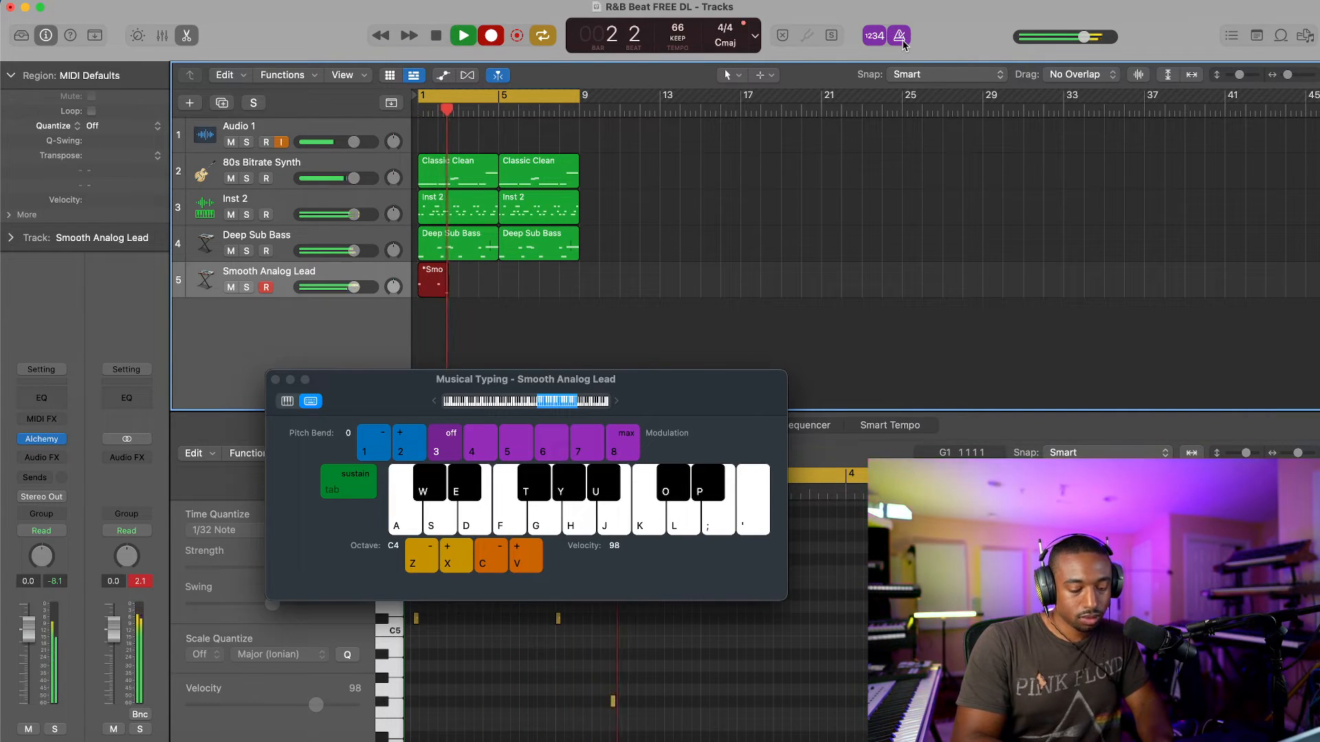
{"action": "key", "text": "o"}
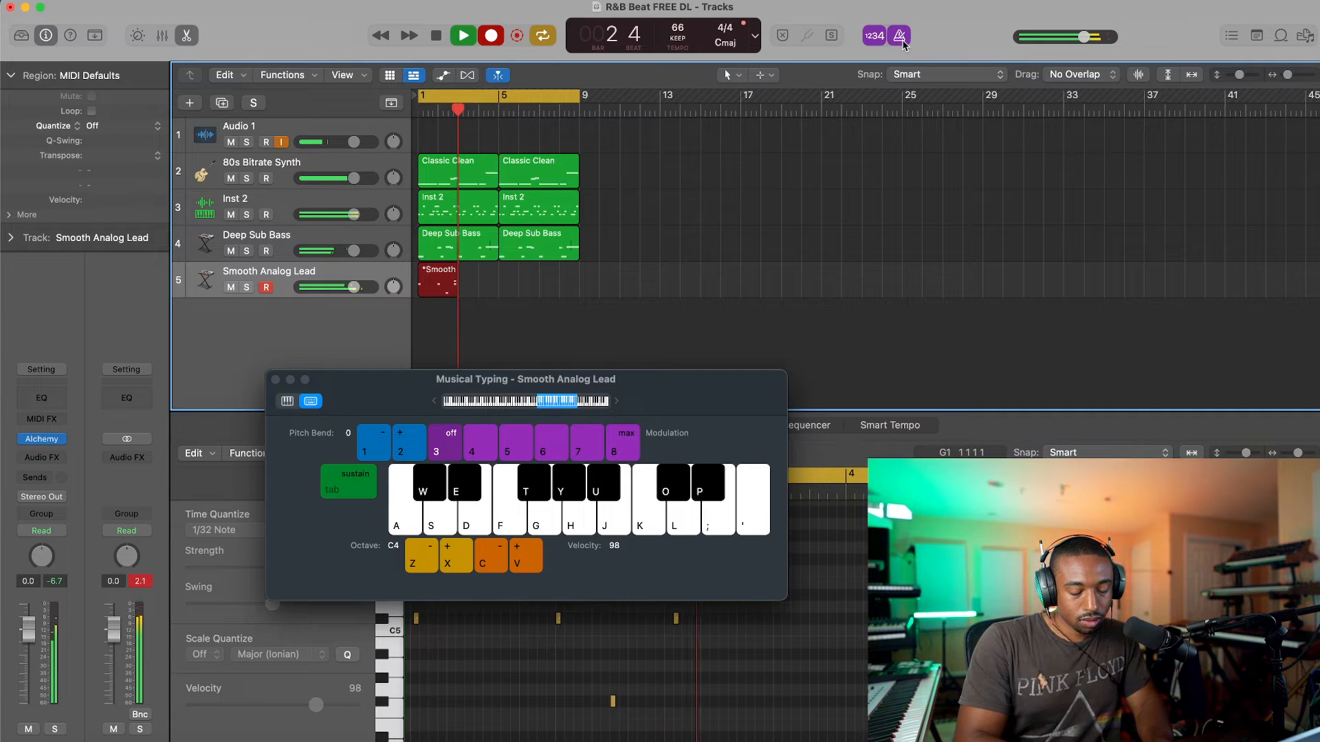
{"action": "key", "text": "o"}
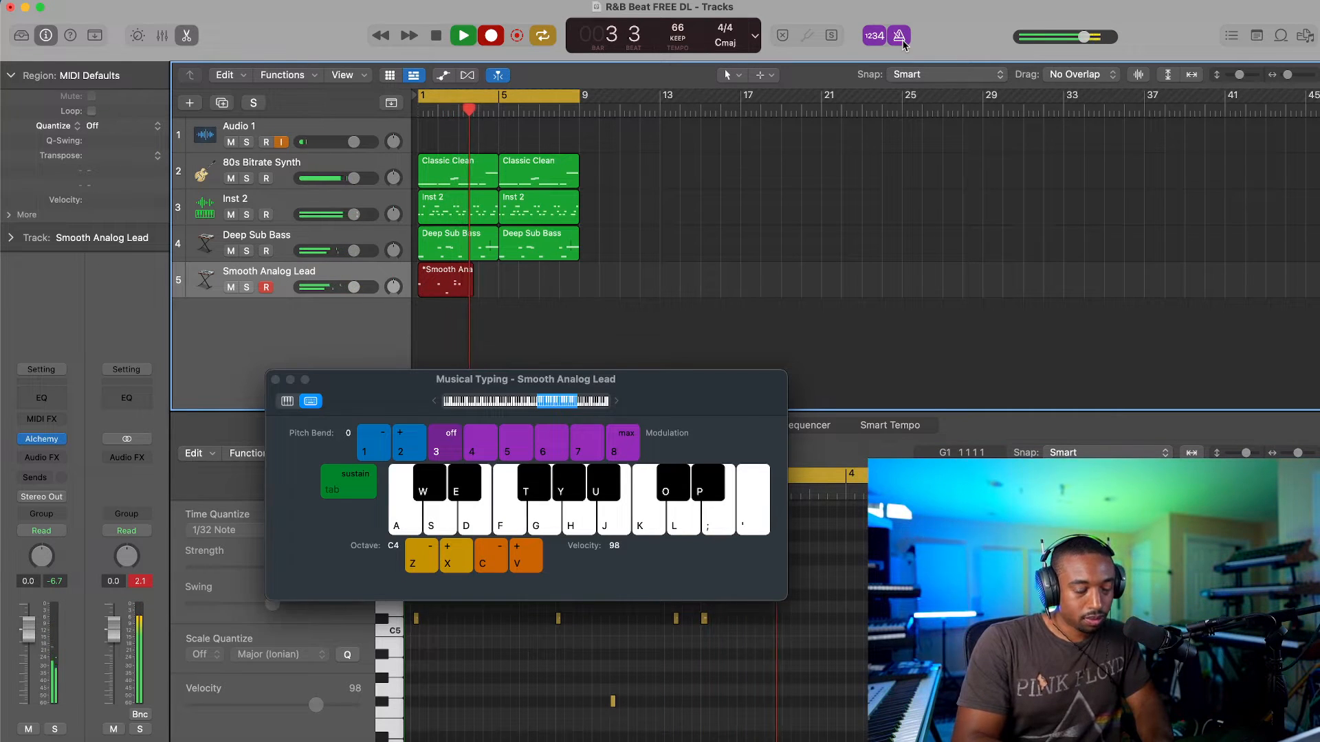
{"action": "key", "text": "o"}
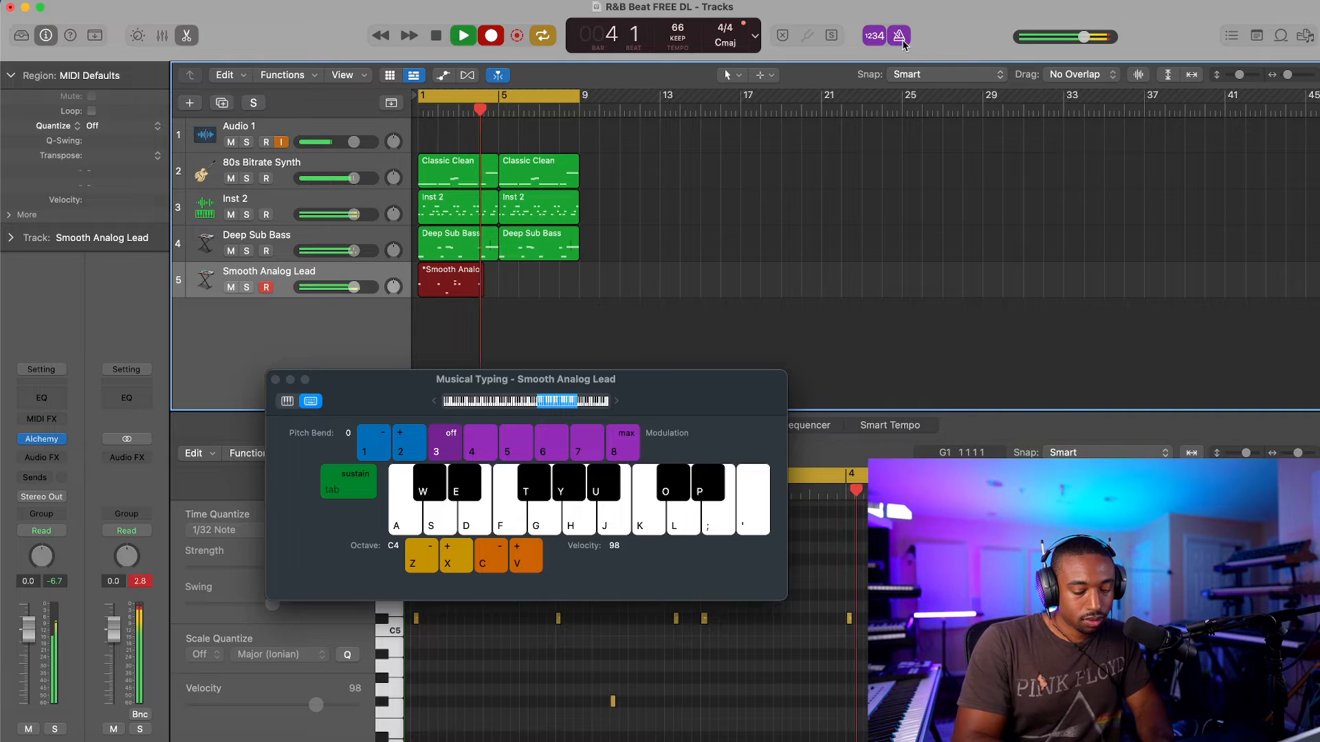
{"action": "key", "text": "o"}
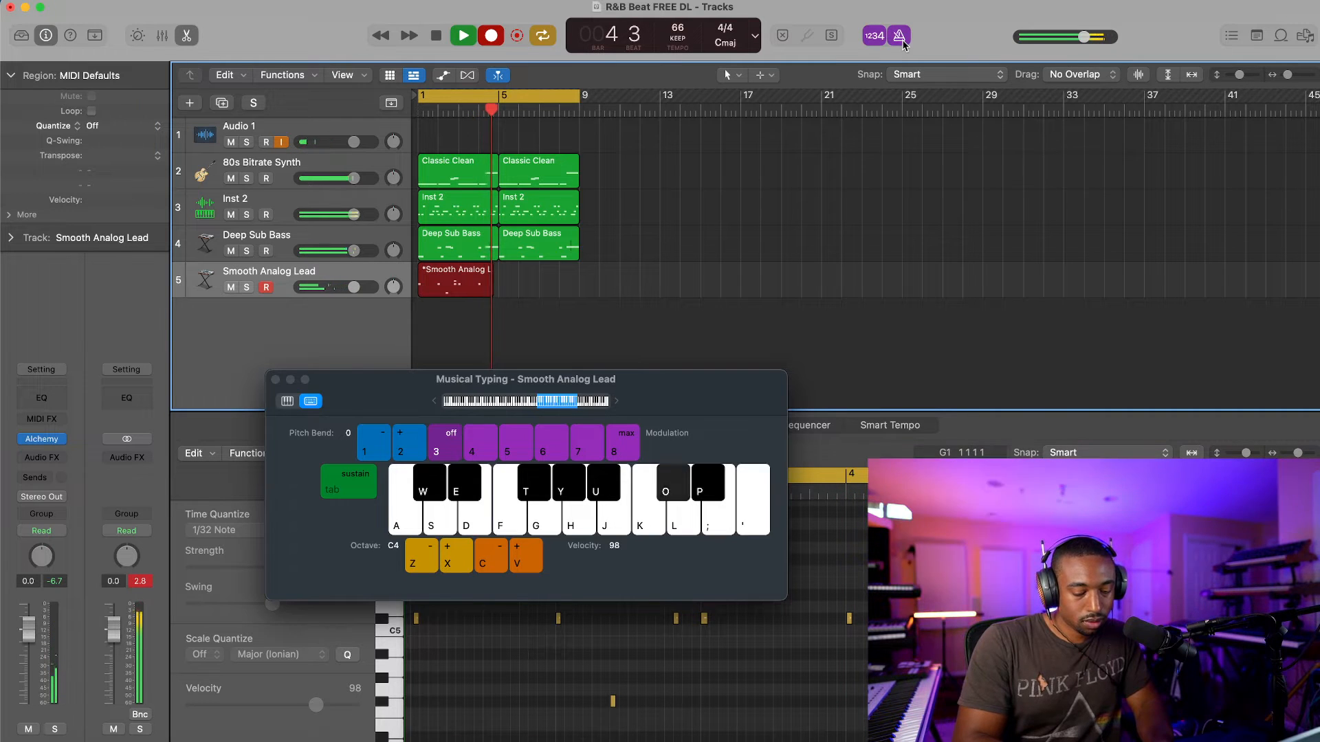
{"action": "key", "text": "j"}
{"action": "key", "text": "h"}
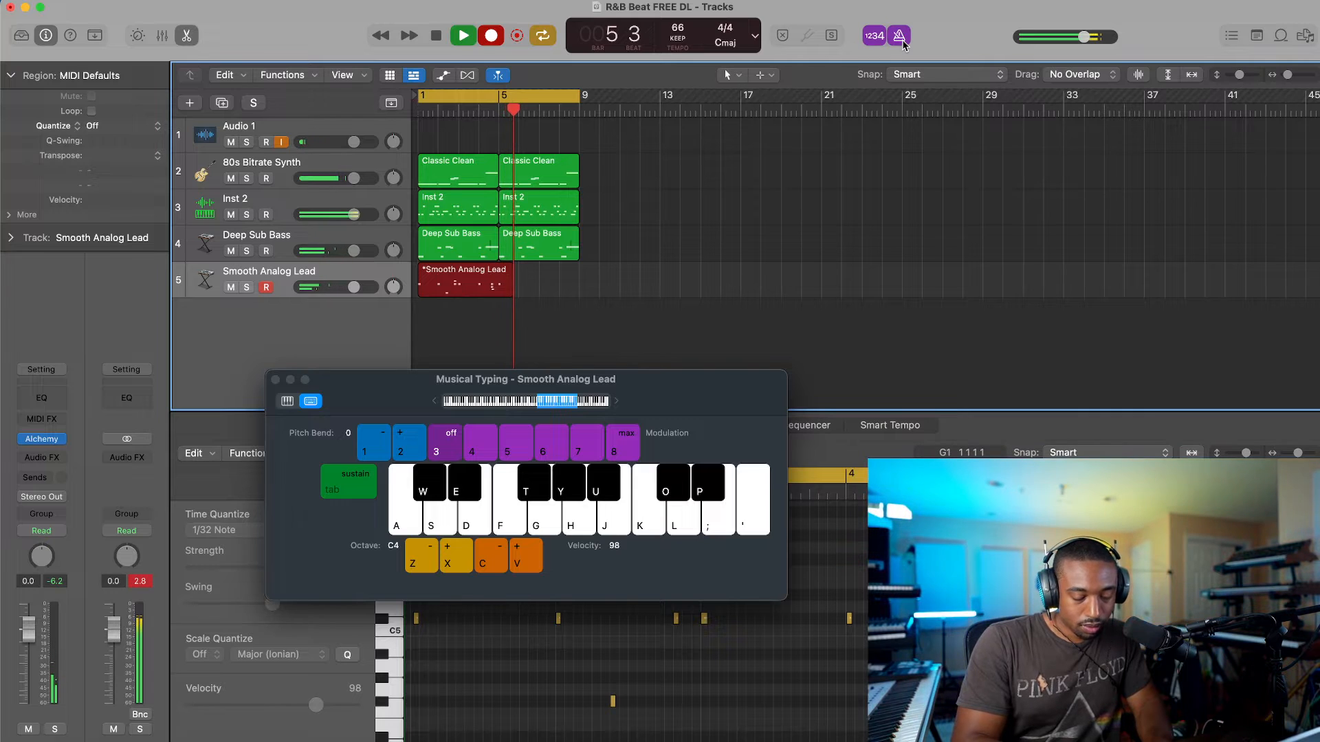
{"action": "key", "text": "o"}
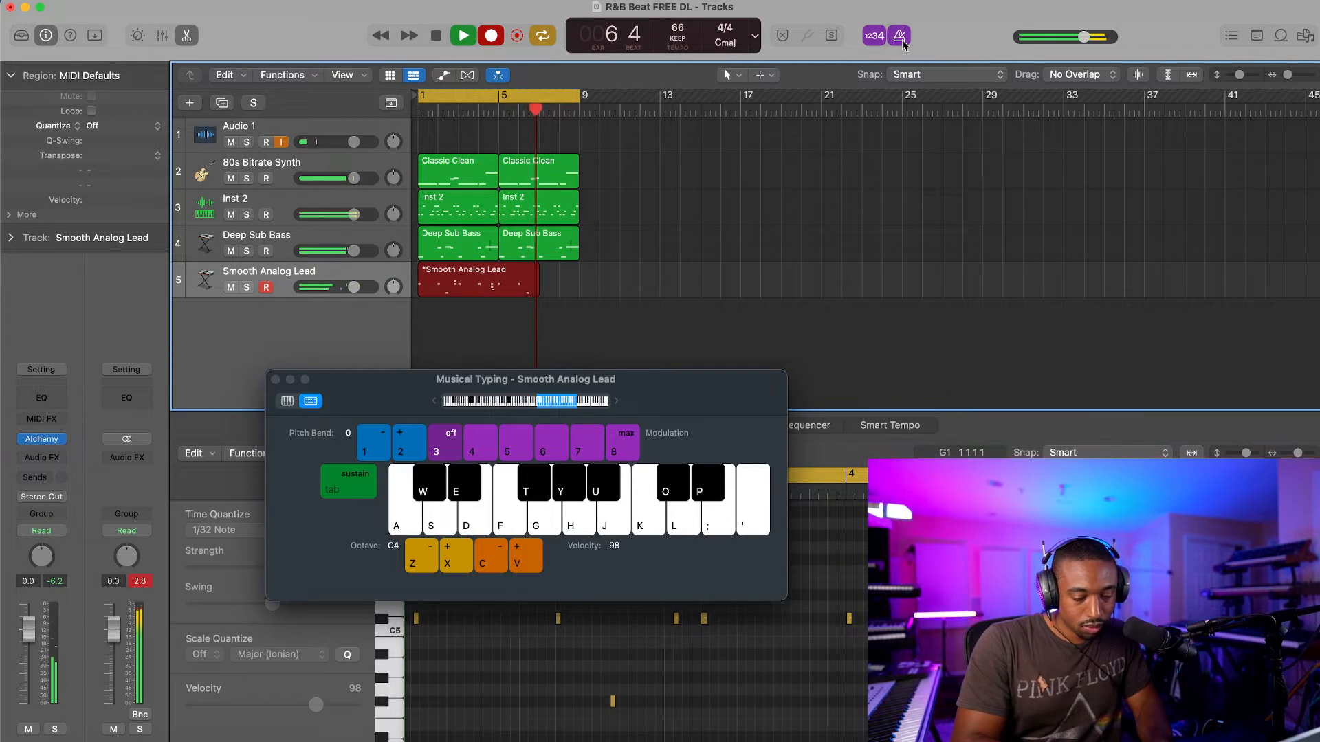
{"action": "key", "text": "o"}
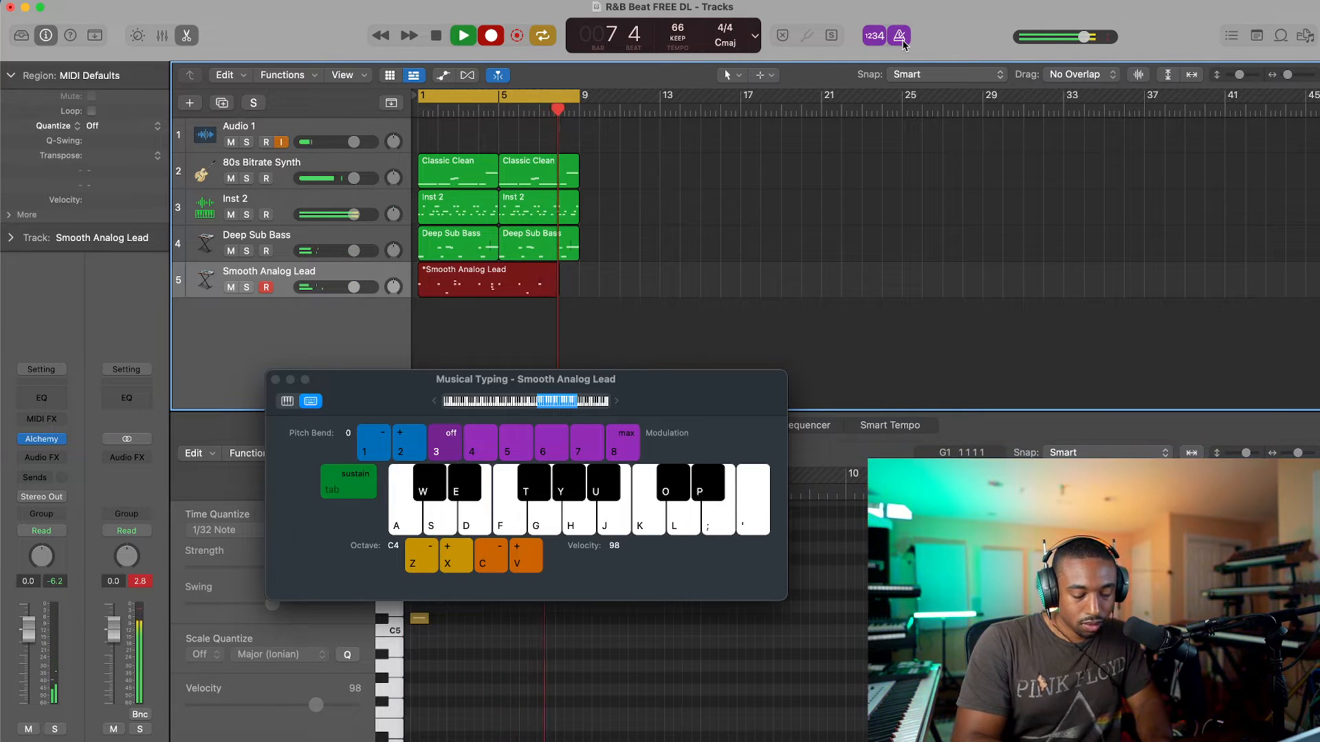
{"action": "key", "text": "h"}
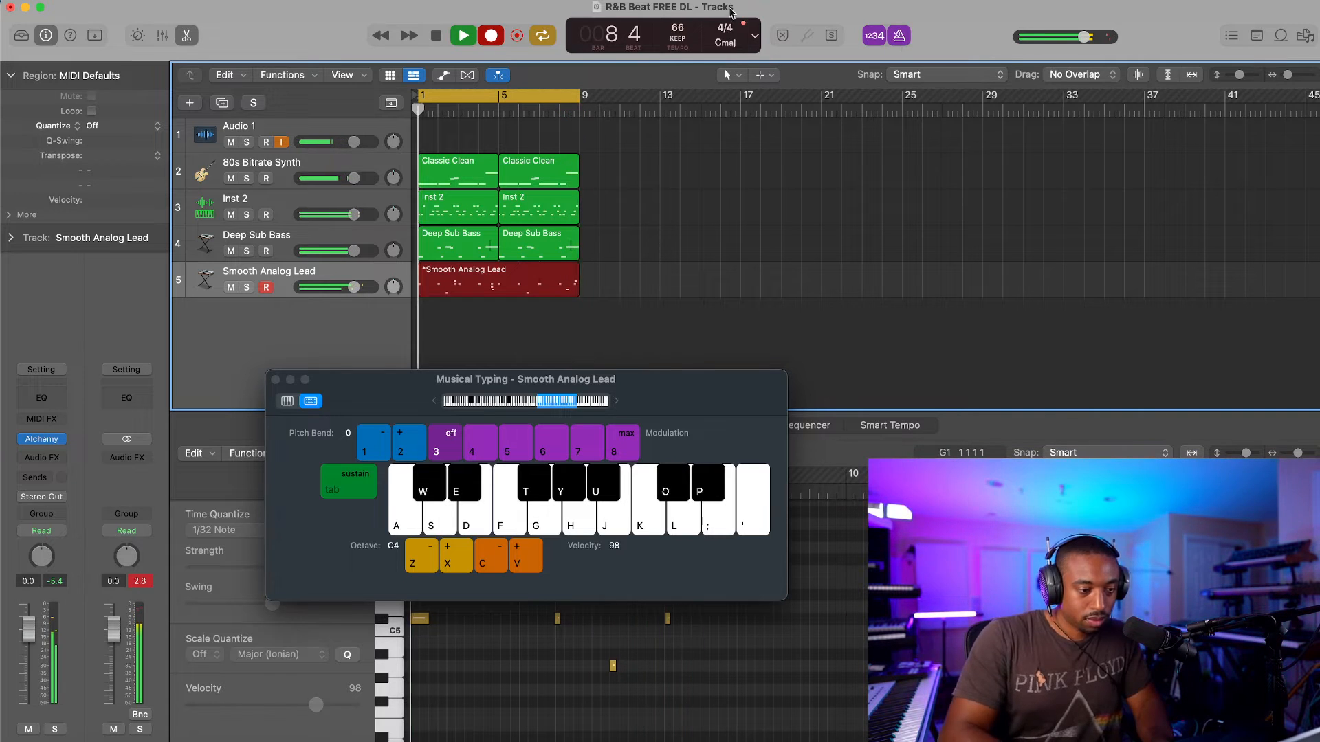
{"action": "key", "text": "space"}
{"action": "left_click", "coordinate": [275, 379]}
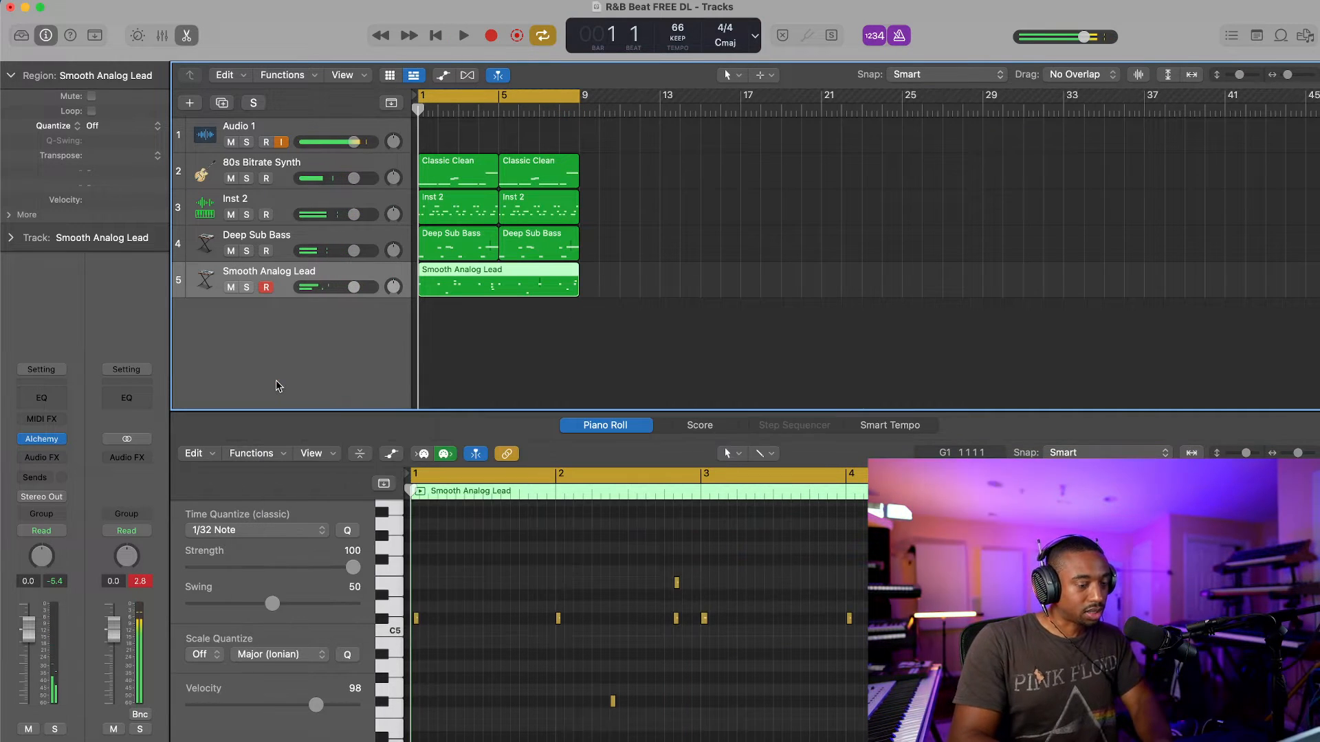
Step: Move the first note of the Smooth Analog Lead region to the start of bar 1 in the Piano Roll
{"action": "key", "text": "space"}
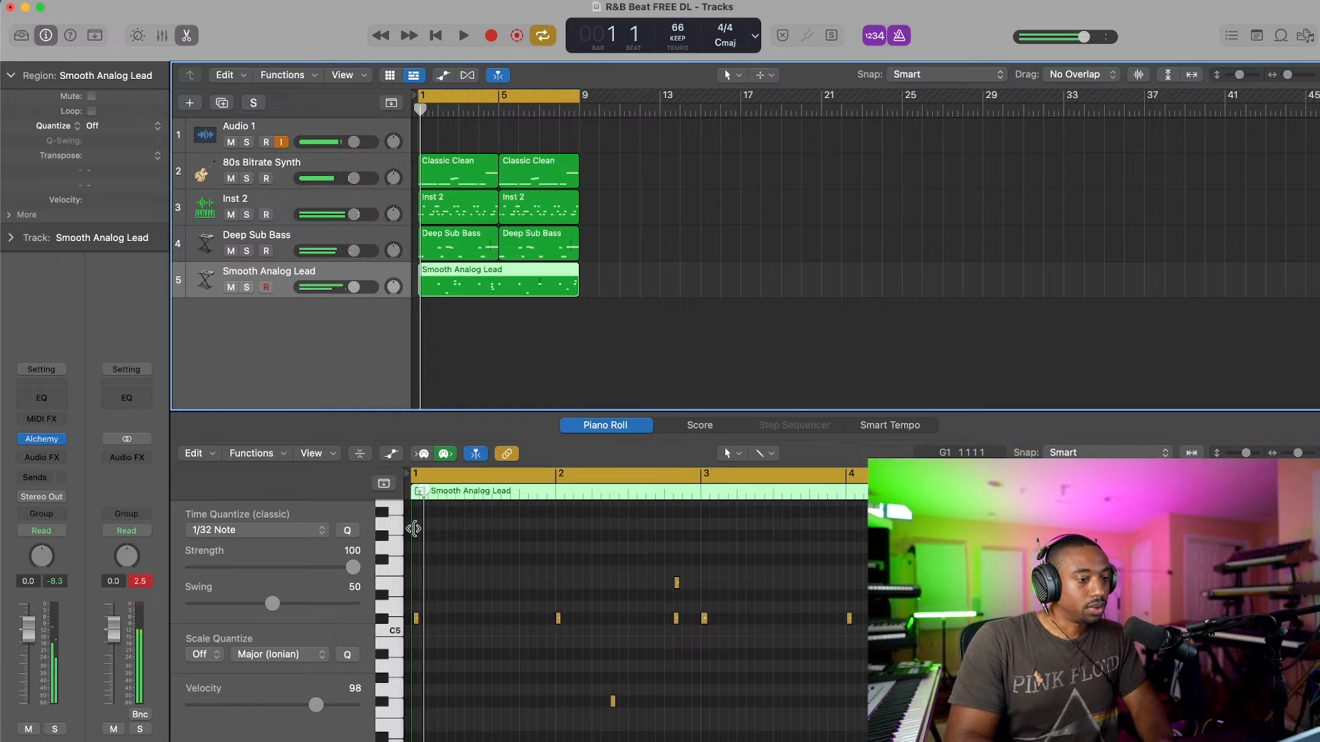
{"action": "scroll", "coordinate": [424, 632], "scroll_direction": "up", "scroll_amount": 5}
{"action": "scroll", "coordinate": [424, 631], "scroll_direction": "left", "scroll_amount": 2}
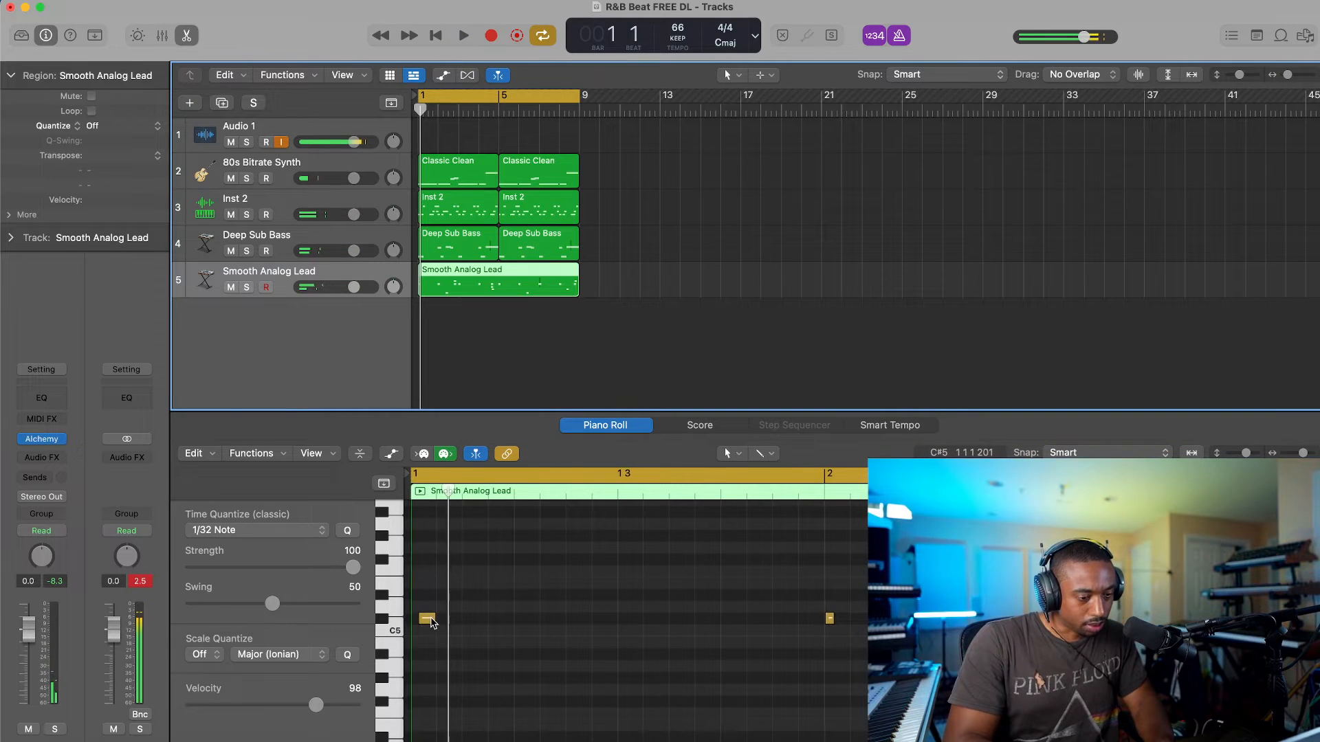
{"action": "left_click_drag", "start_coordinate": [431, 622], "coordinate": [423, 622]}
{"action": "left_click", "coordinate": [505, 600]}
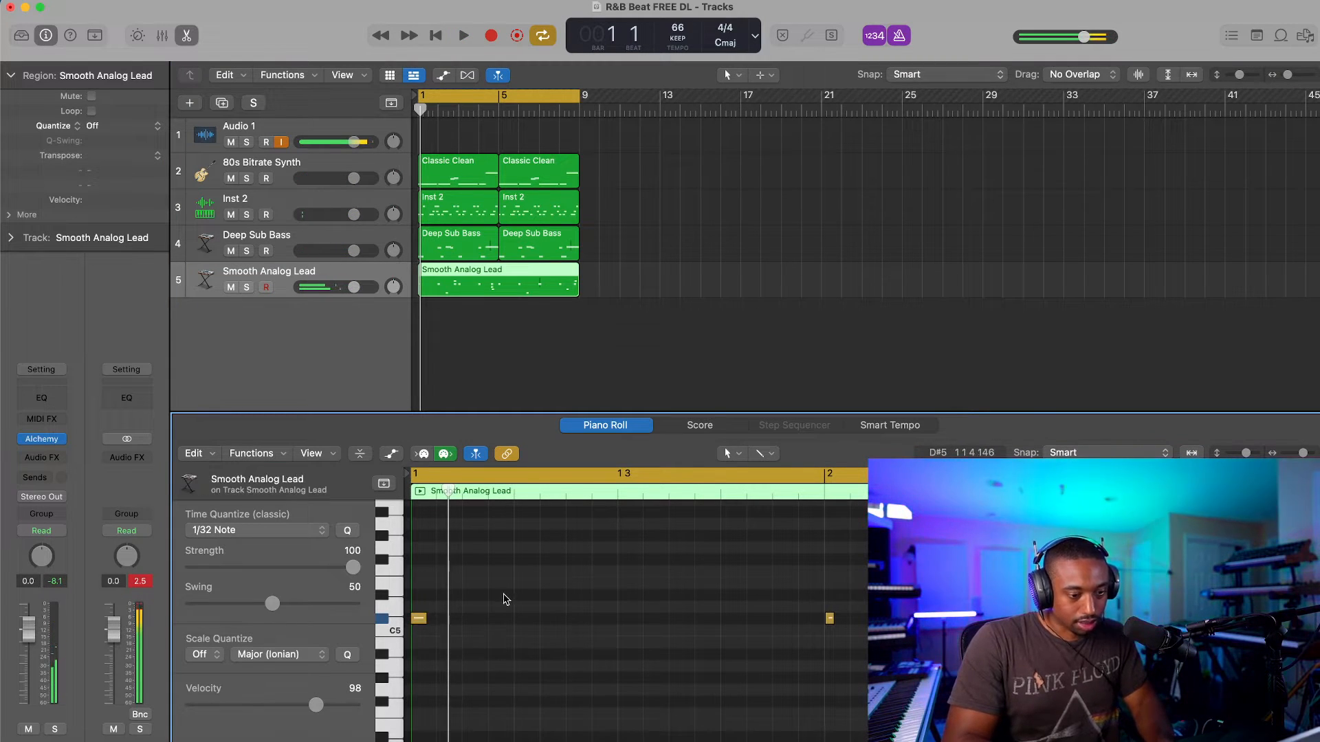
Step: During playback, lower the low-pass filter cutoff in the advanced Alchemy settings of Smooth Analog Lead, and close the plug-in window
{"action": "key", "text": "space"}
{"action": "scroll", "coordinate": [506, 600], "scroll_direction": "down", "scroll_amount": 5}
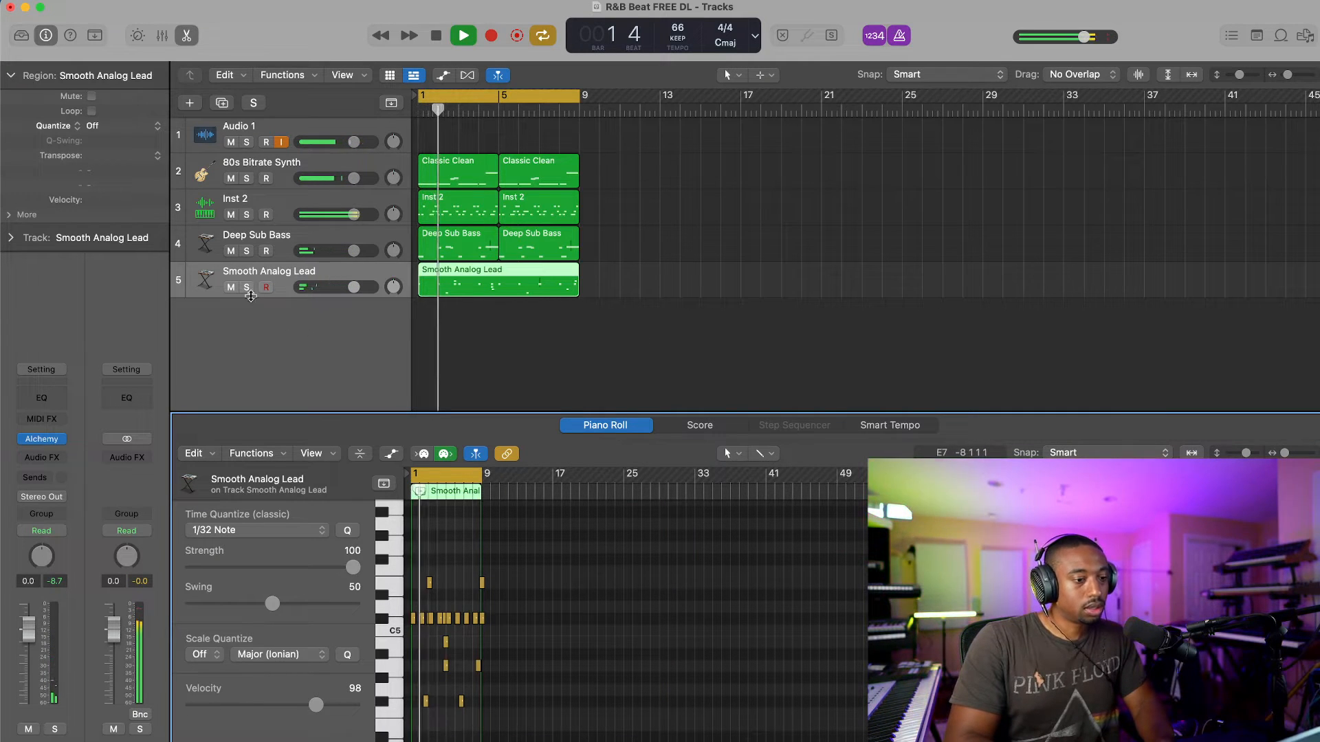
{"action": "left_click", "coordinate": [208, 280]}
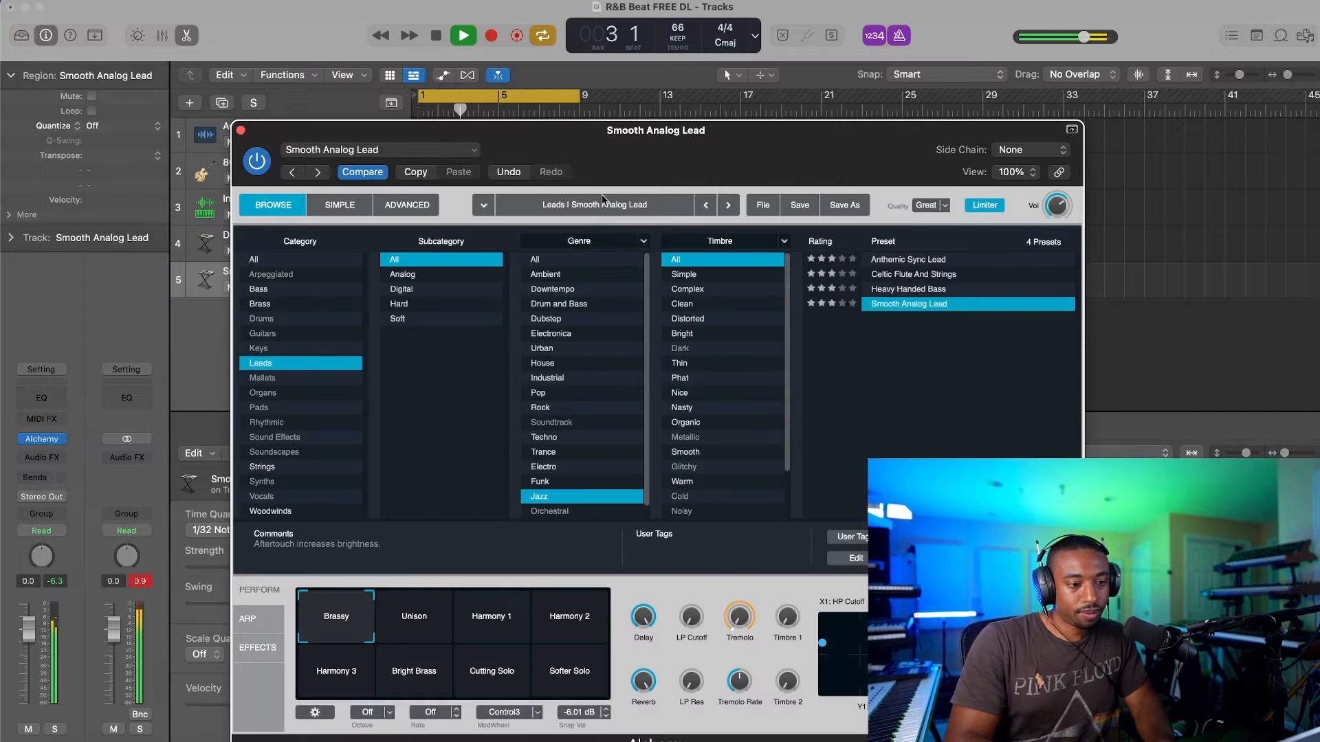
{"action": "left_click", "coordinate": [390, 207]}
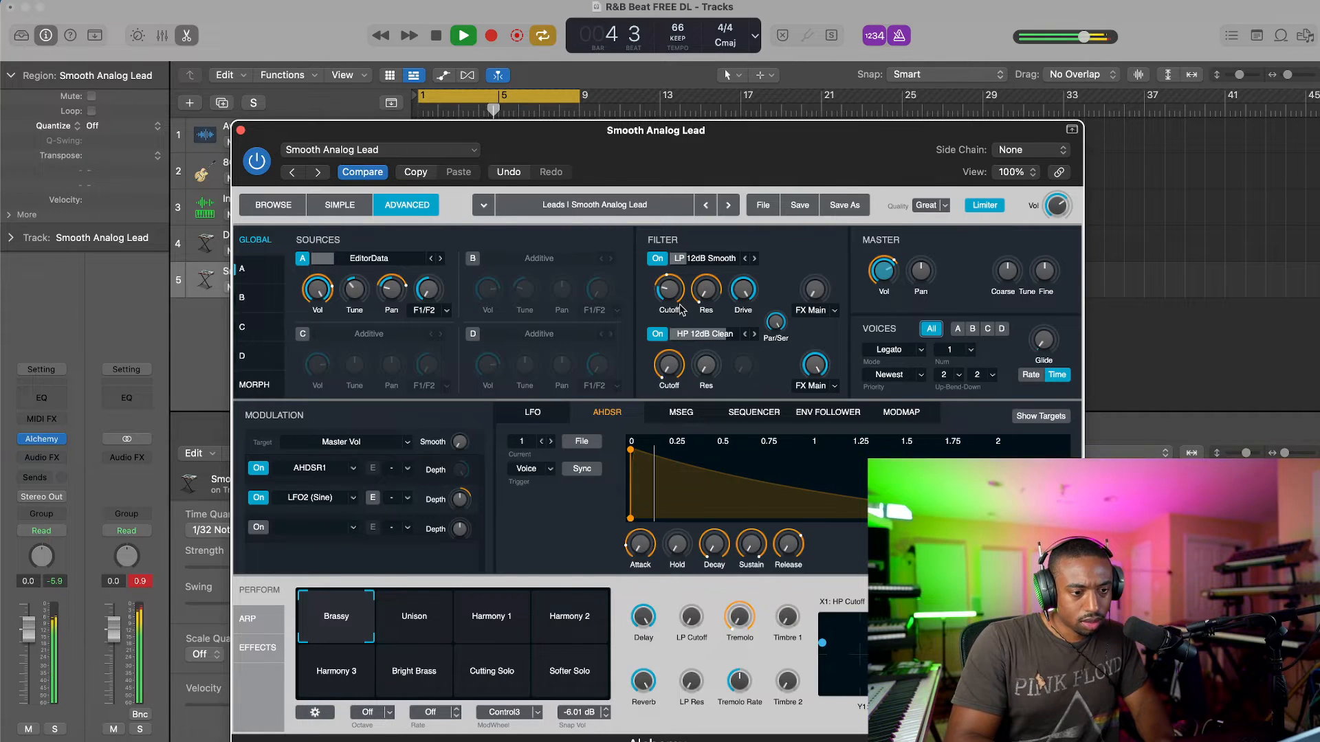
{"action": "left_click", "coordinate": [680, 309]}
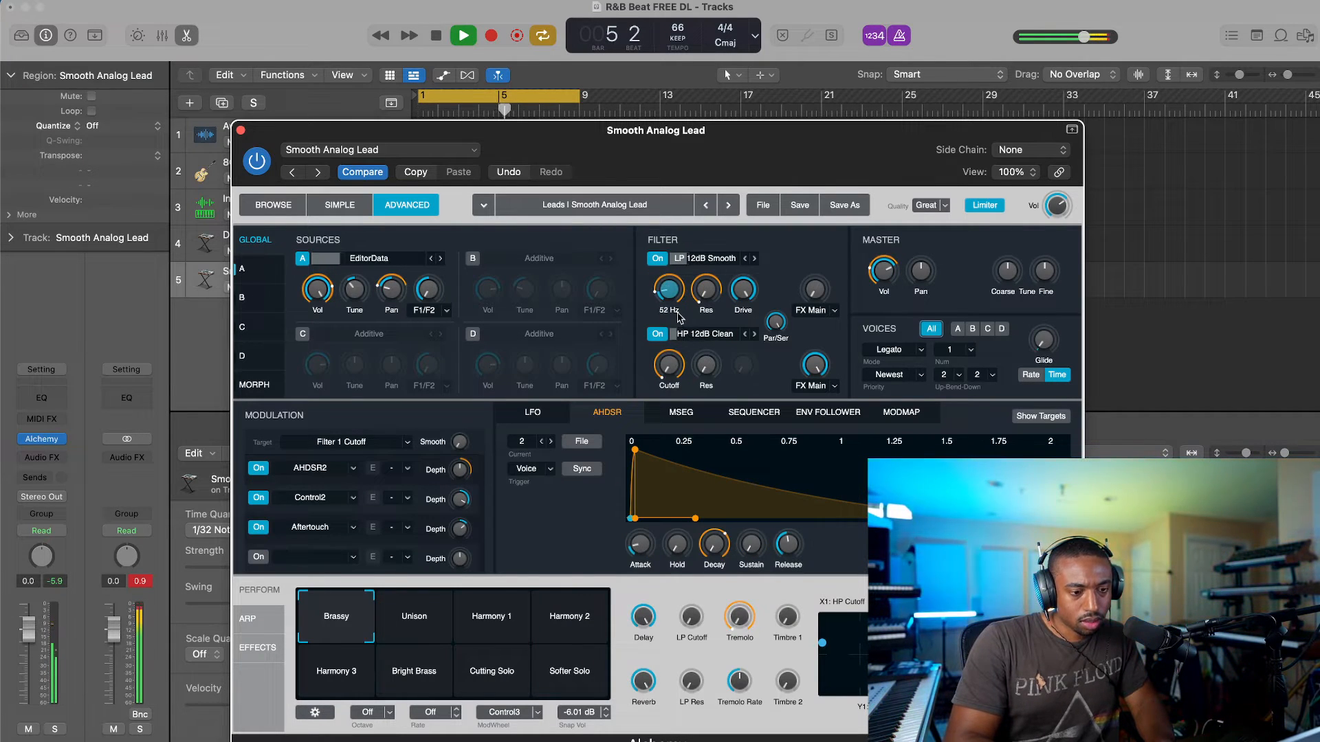
{"action": "left_click_drag", "start_coordinate": [701, 533], "coordinate": [698, 547]}
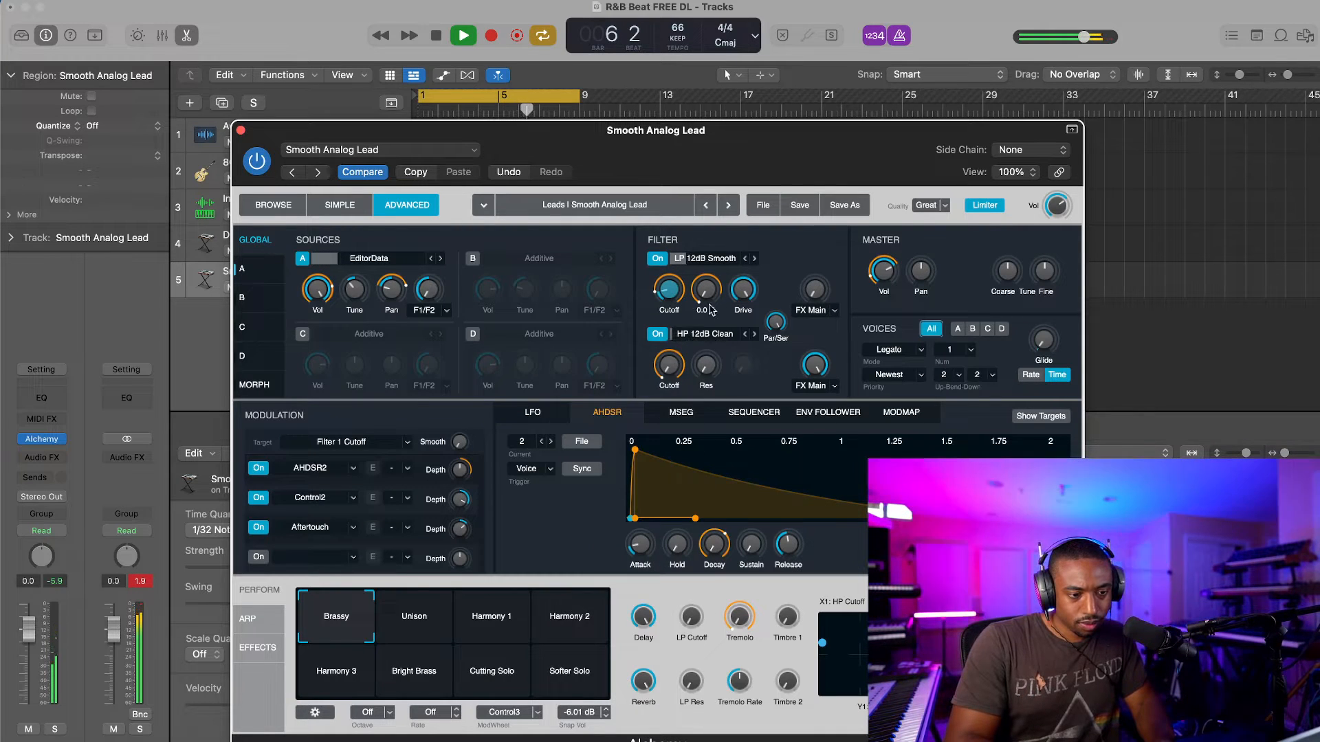
{"action": "left_click_drag", "start_coordinate": [668, 295], "coordinate": [670, 304]}
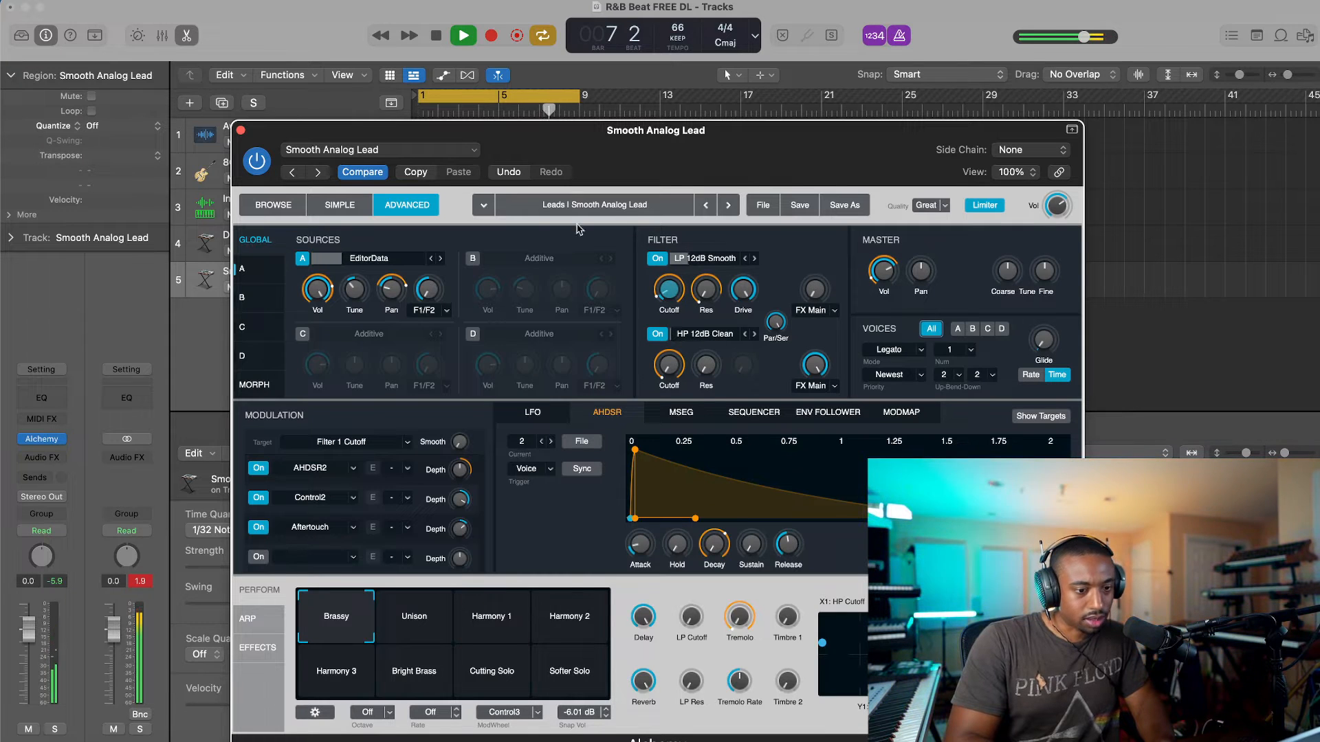
{"action": "left_click", "coordinate": [241, 130]}
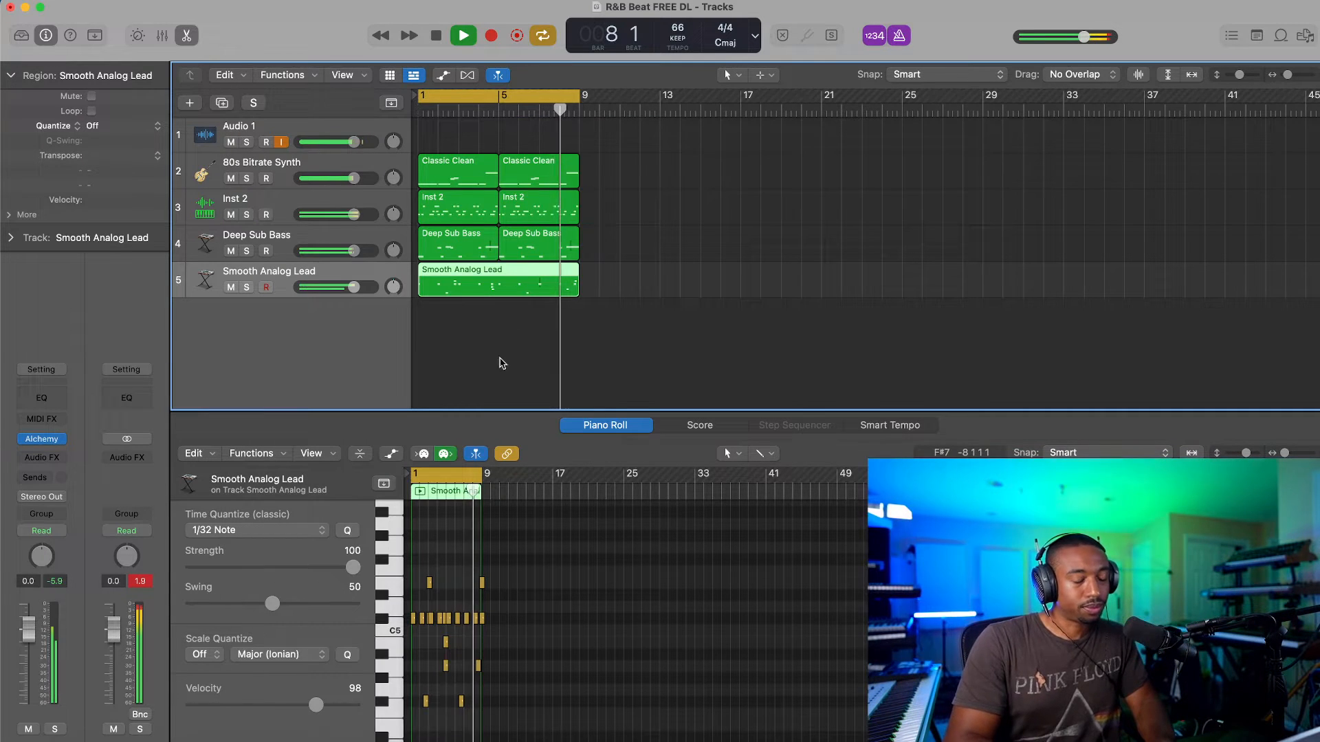
Step: Turn off the metronome and stop playback
{"action": "scroll", "coordinate": [460, 553], "scroll_direction": "up", "scroll_amount": 10}
{"action": "scroll", "coordinate": [460, 553], "scroll_direction": "down", "scroll_amount": 4}
{"action": "scroll", "coordinate": [460, 553], "scroll_direction": "left", "scroll_amount": 6}
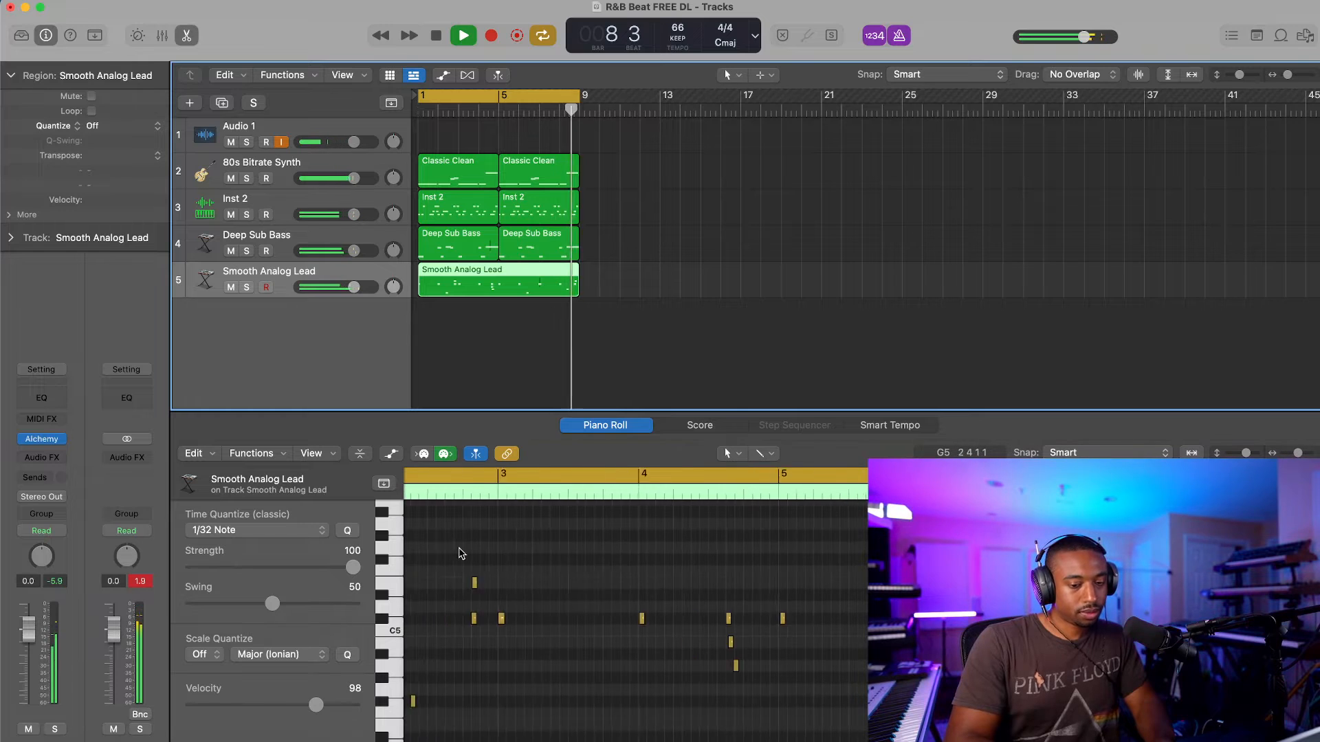
{"action": "key", "text": "k"}
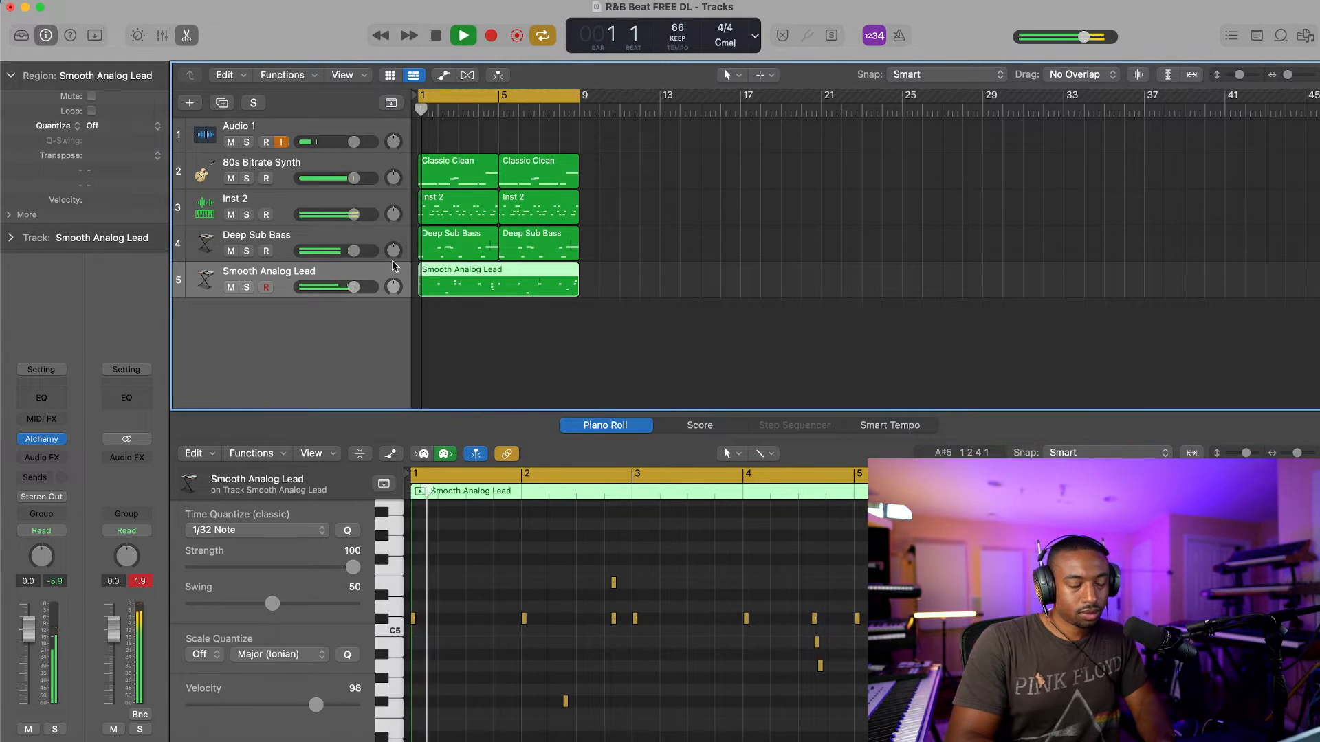
{"action": "key", "text": "space"}
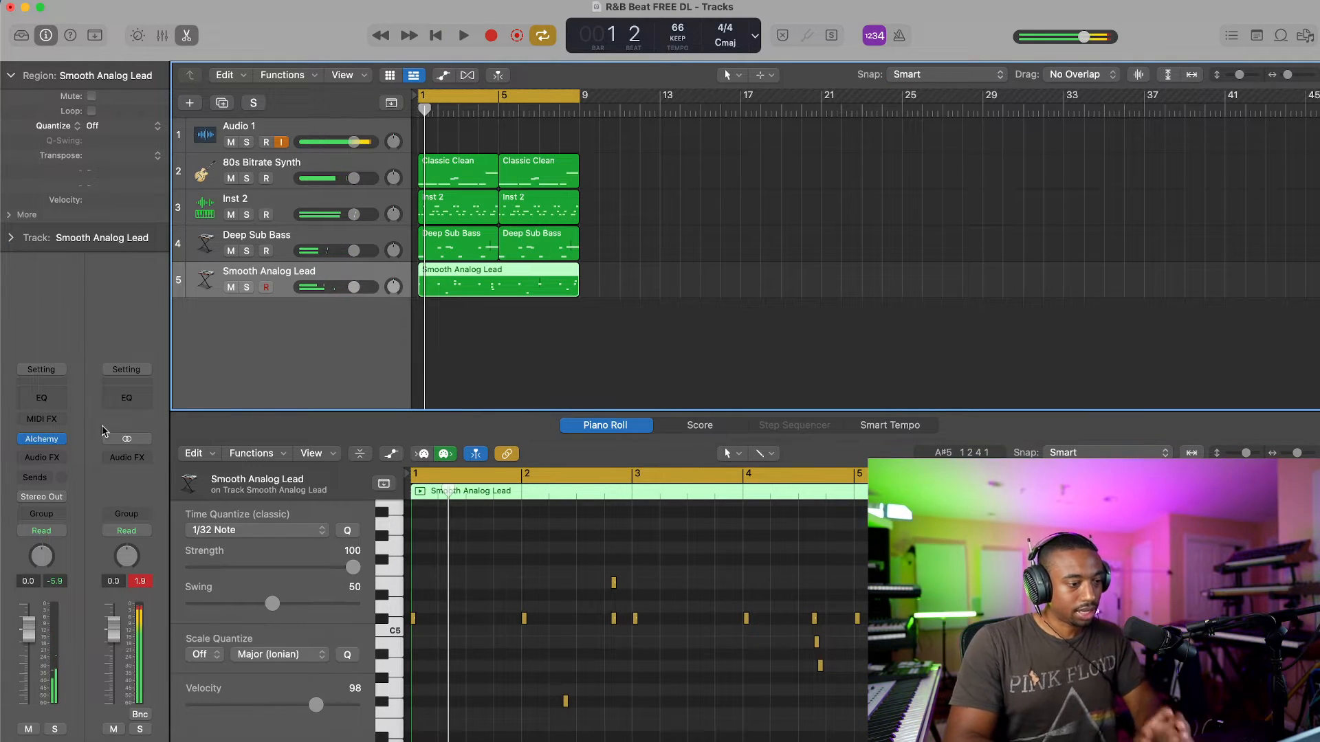
Step: Insert a stereo Echo effect on the Smooth Analog Lead track and raise its wet level to 100%
{"action": "left_click", "coordinate": [41, 457]}
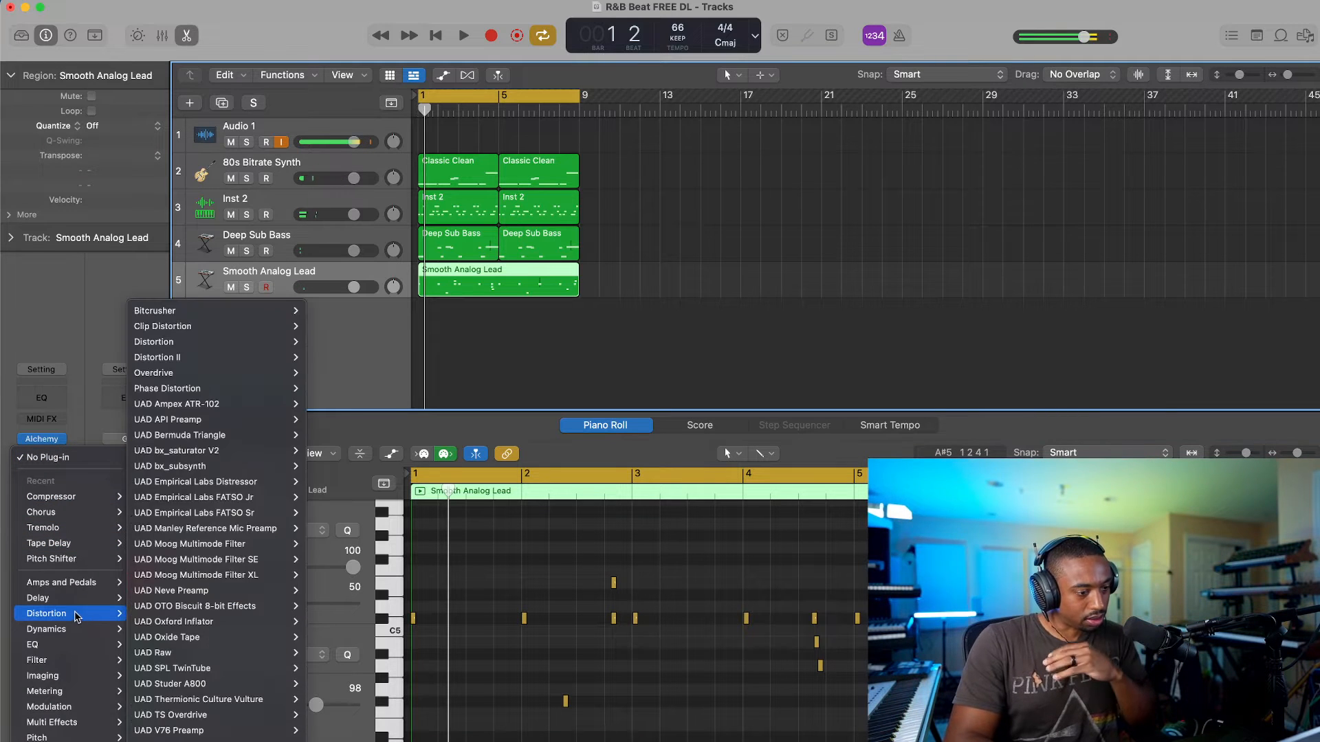
{"action": "mouse_move", "coordinate": [74, 600]}
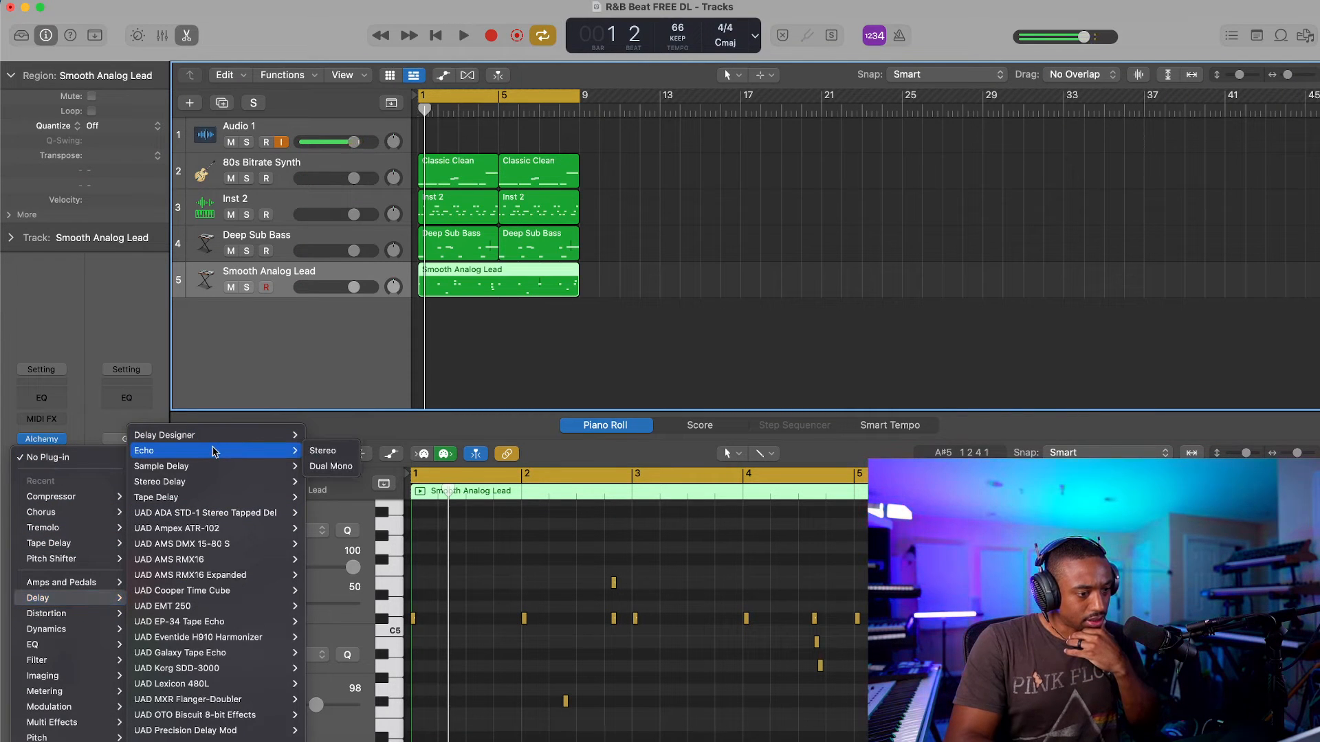
{"action": "left_click", "coordinate": [234, 455]}
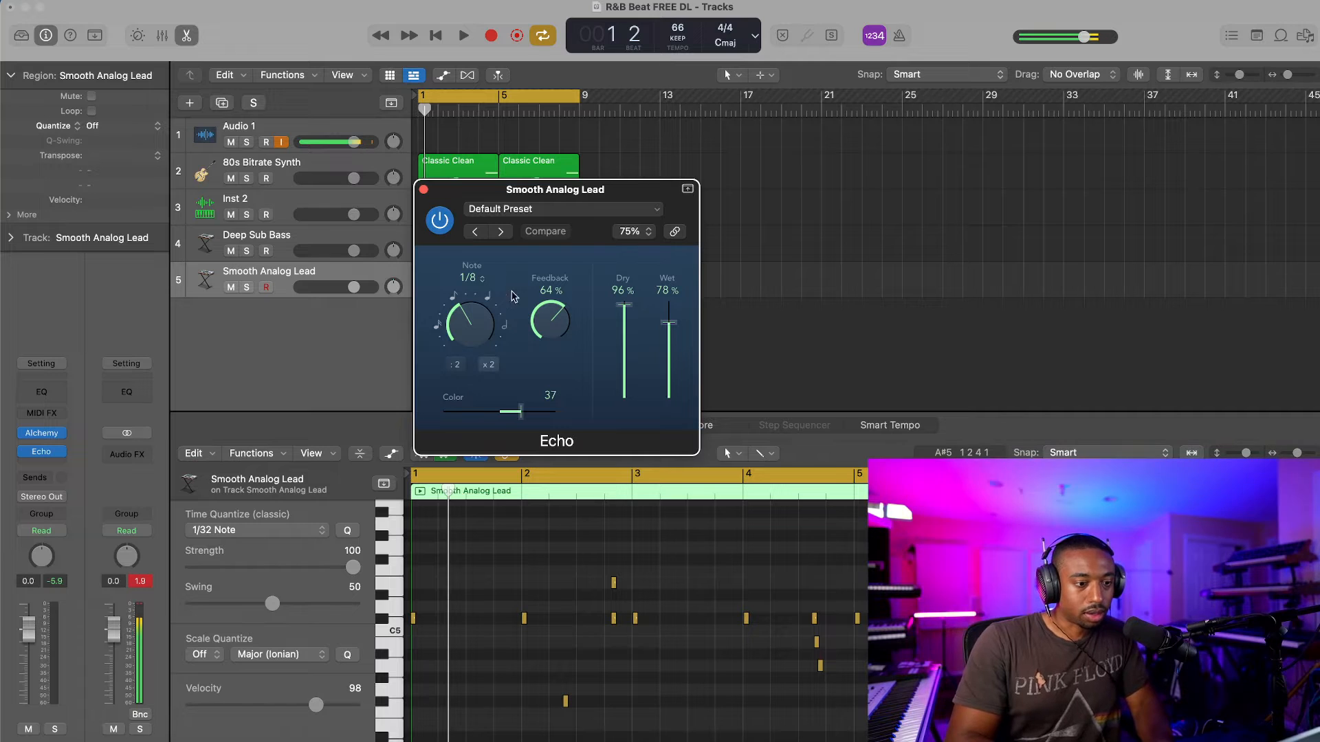
{"action": "left_click_drag", "start_coordinate": [668, 321], "coordinate": [665, 304]}
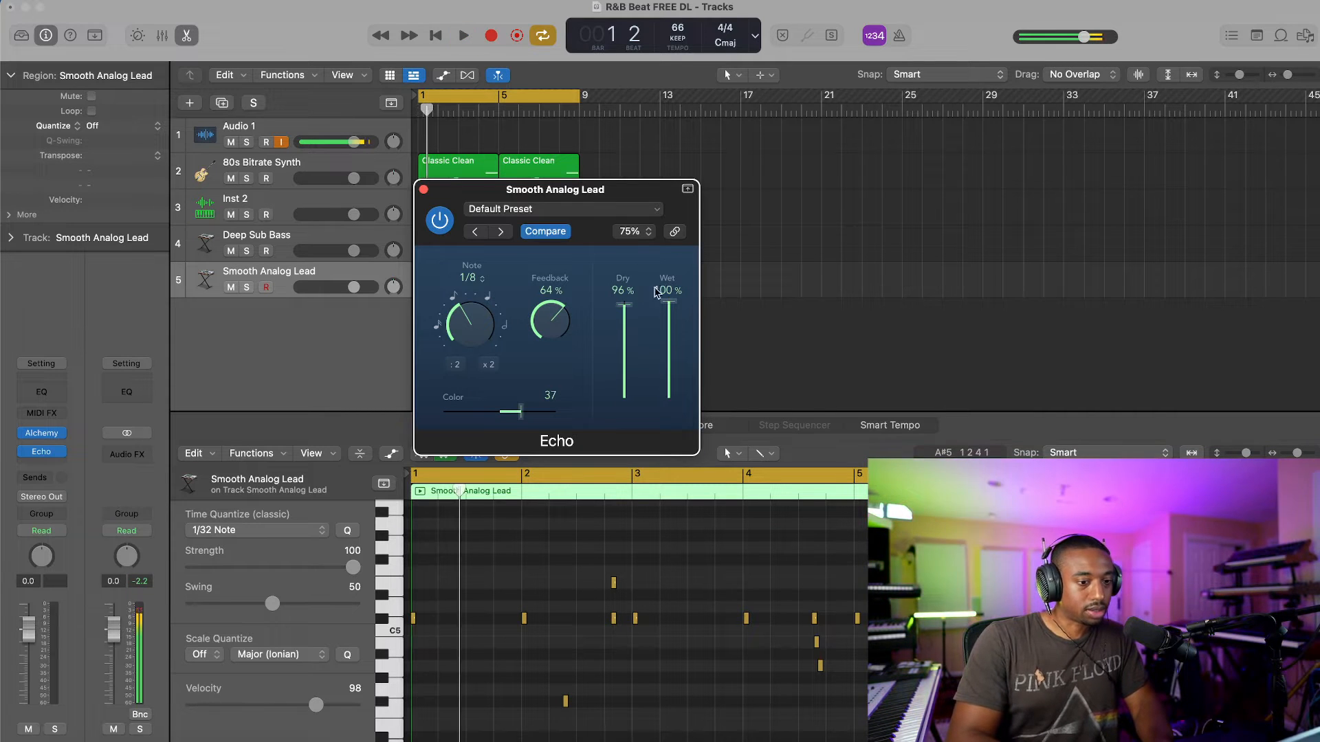
Step: During playback, close the Echo window and lower the Smooth Analog Lead track volume to -10.4 dB
{"action": "key", "text": "space"}
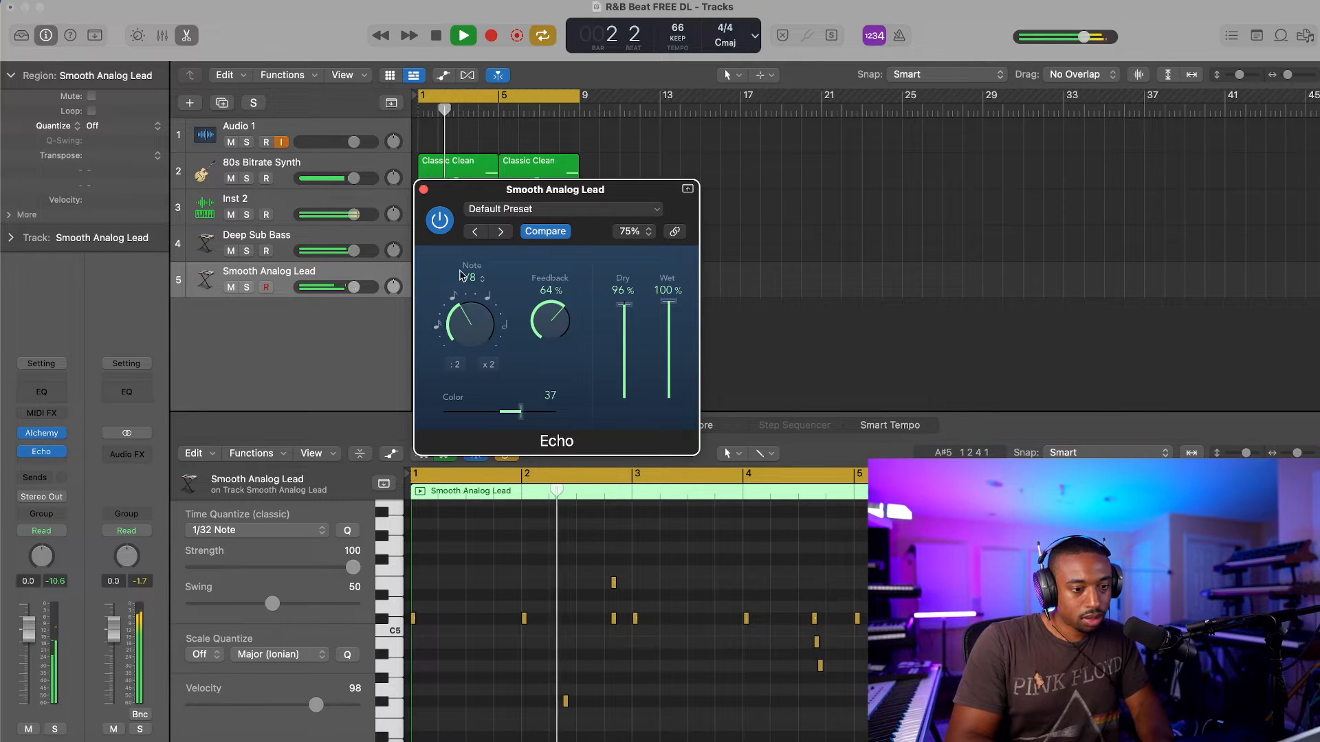
{"action": "left_click", "coordinate": [423, 190]}
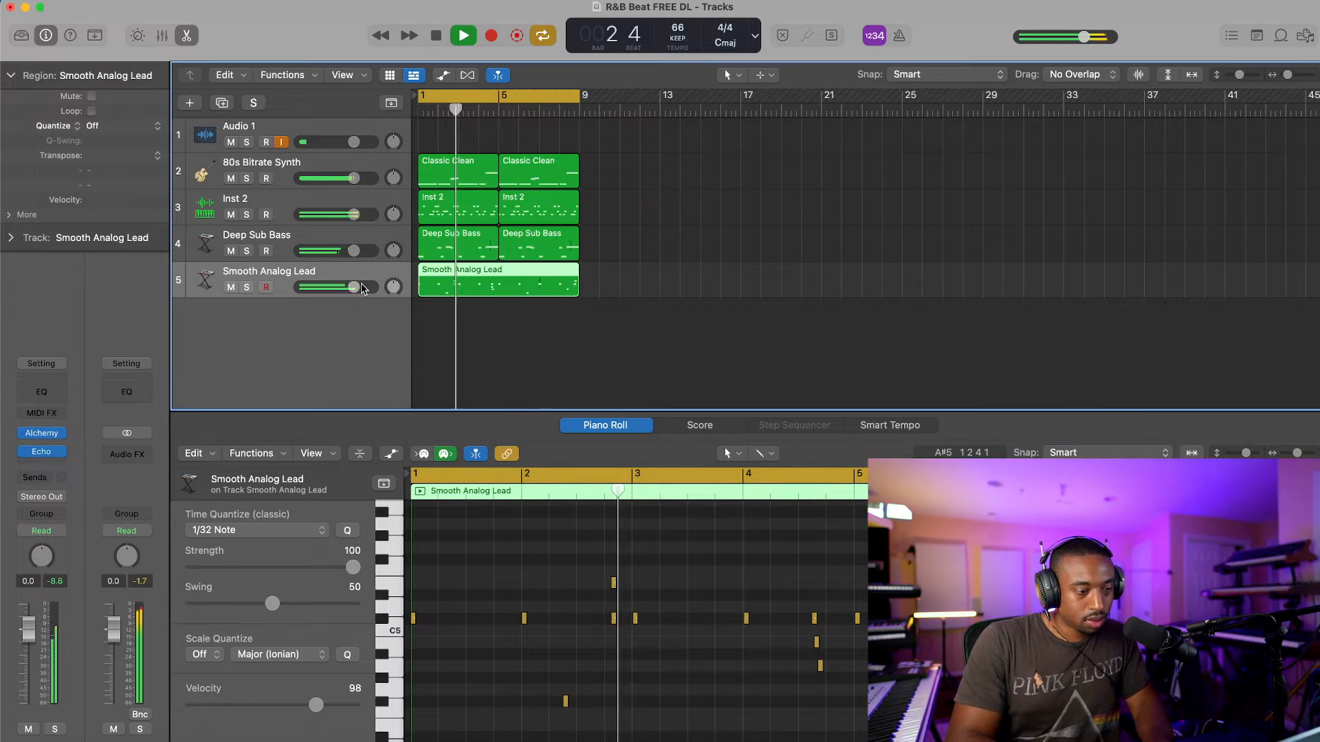
{"action": "left_click_drag", "start_coordinate": [354, 287], "coordinate": [326, 290]}
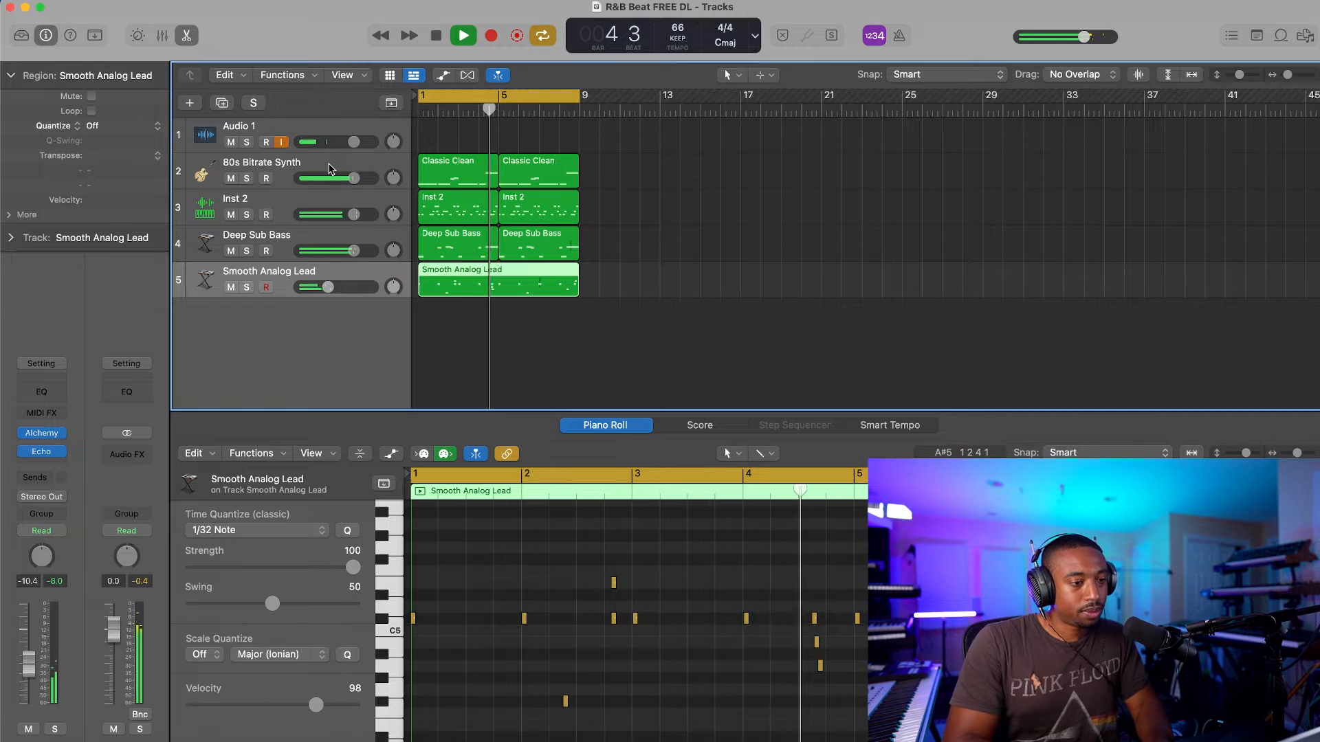
Step: Load the Amplified Piano preset in the 80s Bitrate Synth track's Sampler and raise the track volume to 2.0 dB
{"action": "left_click", "coordinate": [280, 173]}
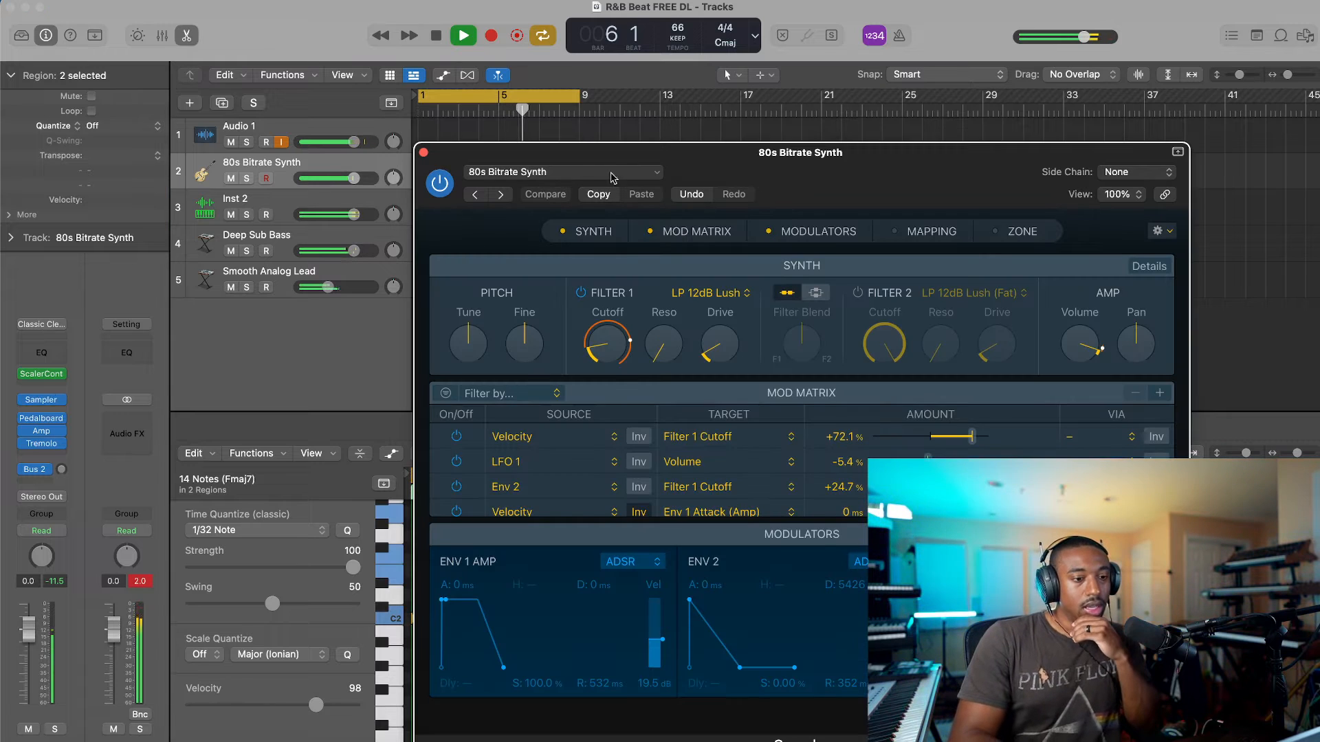
{"action": "left_click_drag", "start_coordinate": [560, 149], "coordinate": [357, 126]}
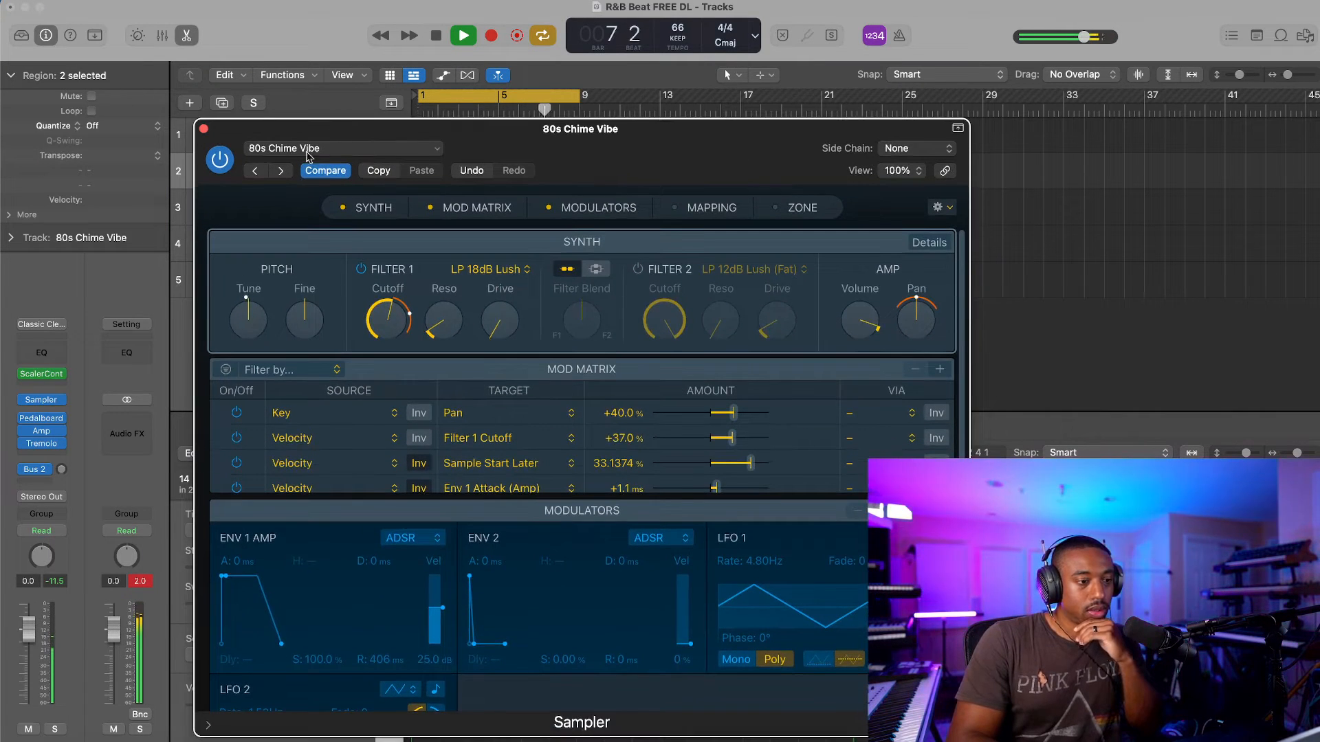
{"action": "left_click", "coordinate": [281, 172]}
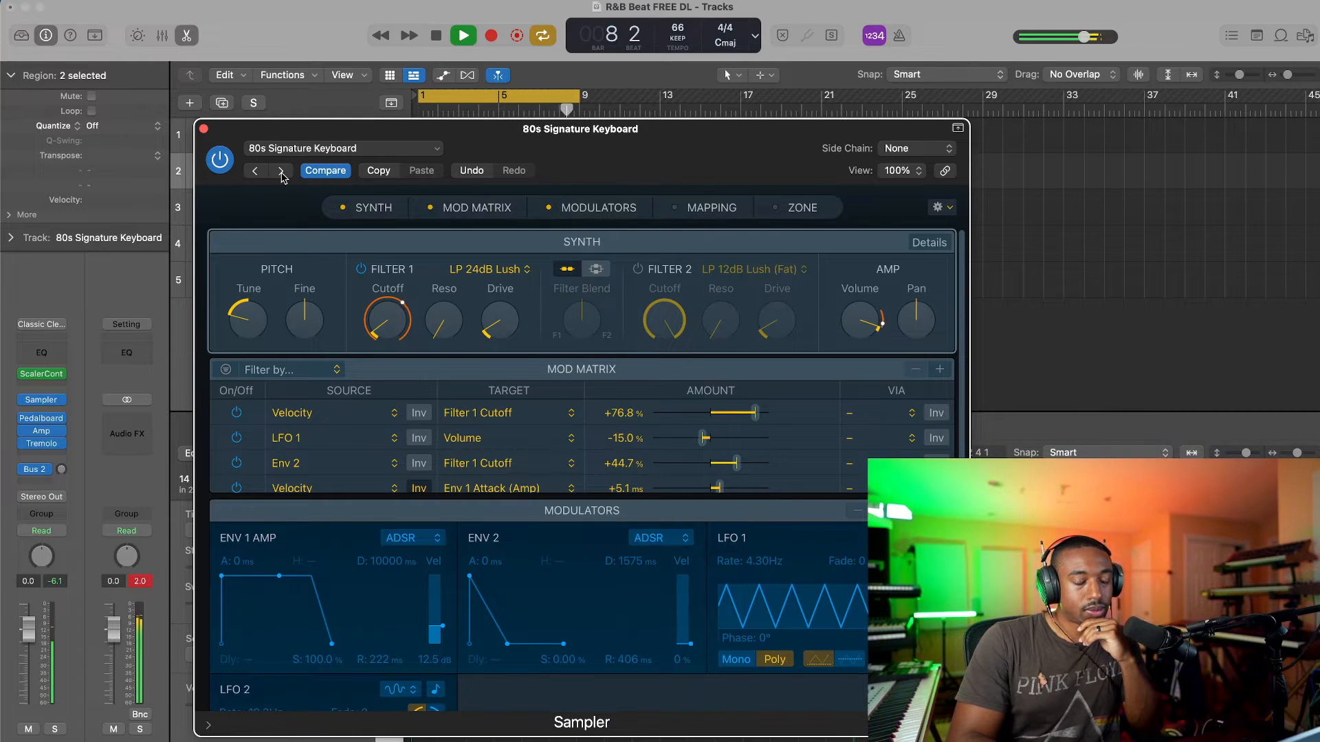
{"action": "left_click", "coordinate": [280, 172]}
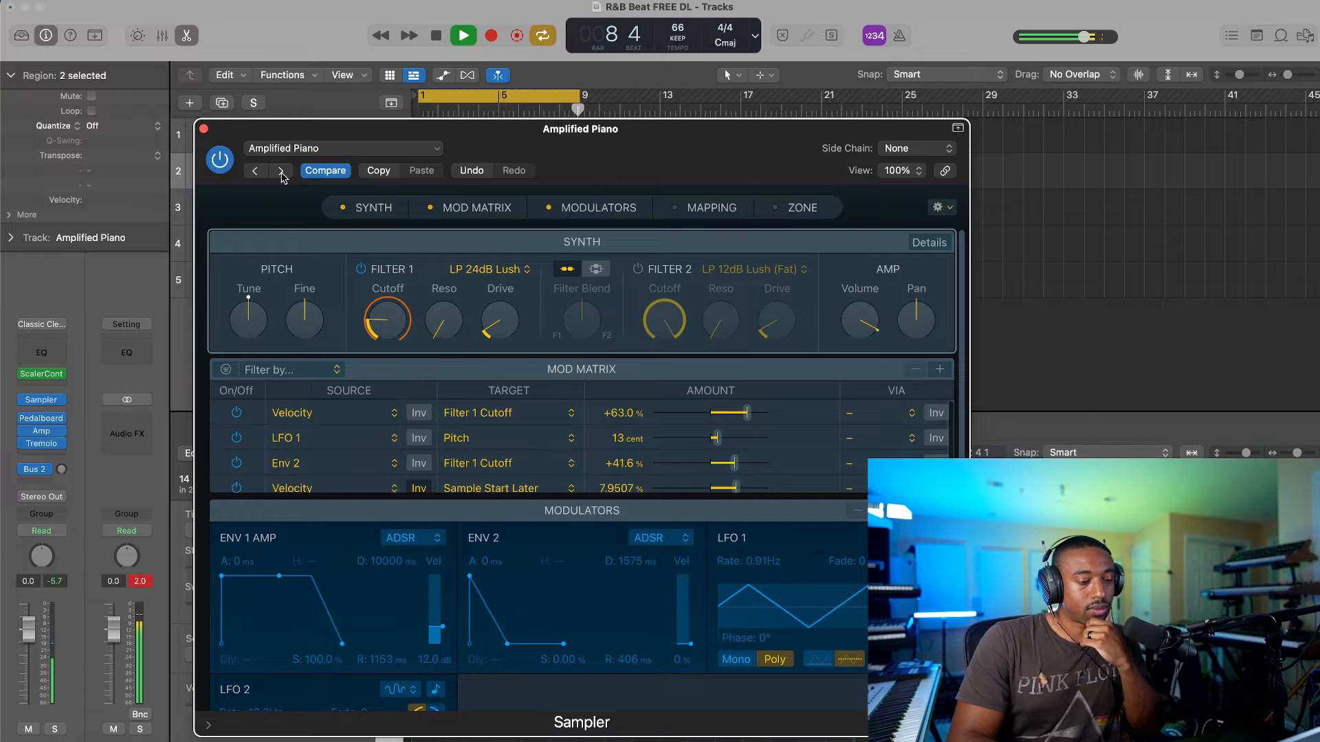
{"action": "left_click", "coordinate": [203, 130]}
{"action": "left_click_drag", "start_coordinate": [349, 178], "coordinate": [359, 179]}
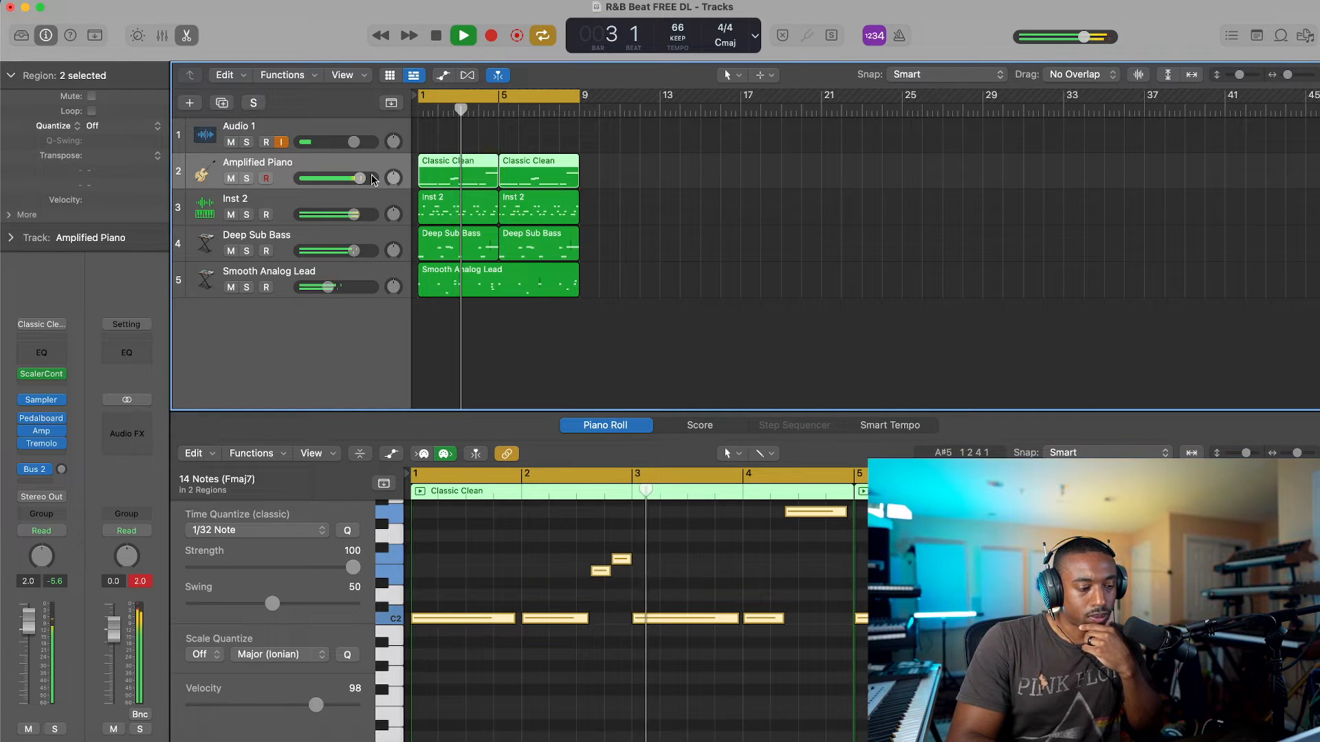
Step: Insert a stereo Compressor on the Stereo Out channel, raise its threshold toward 0 dB, and close the plug-in window
{"action": "left_click", "coordinate": [127, 420]}
{"action": "mouse_move", "coordinate": [145, 501]}
{"action": "mouse_move", "coordinate": [181, 477]}
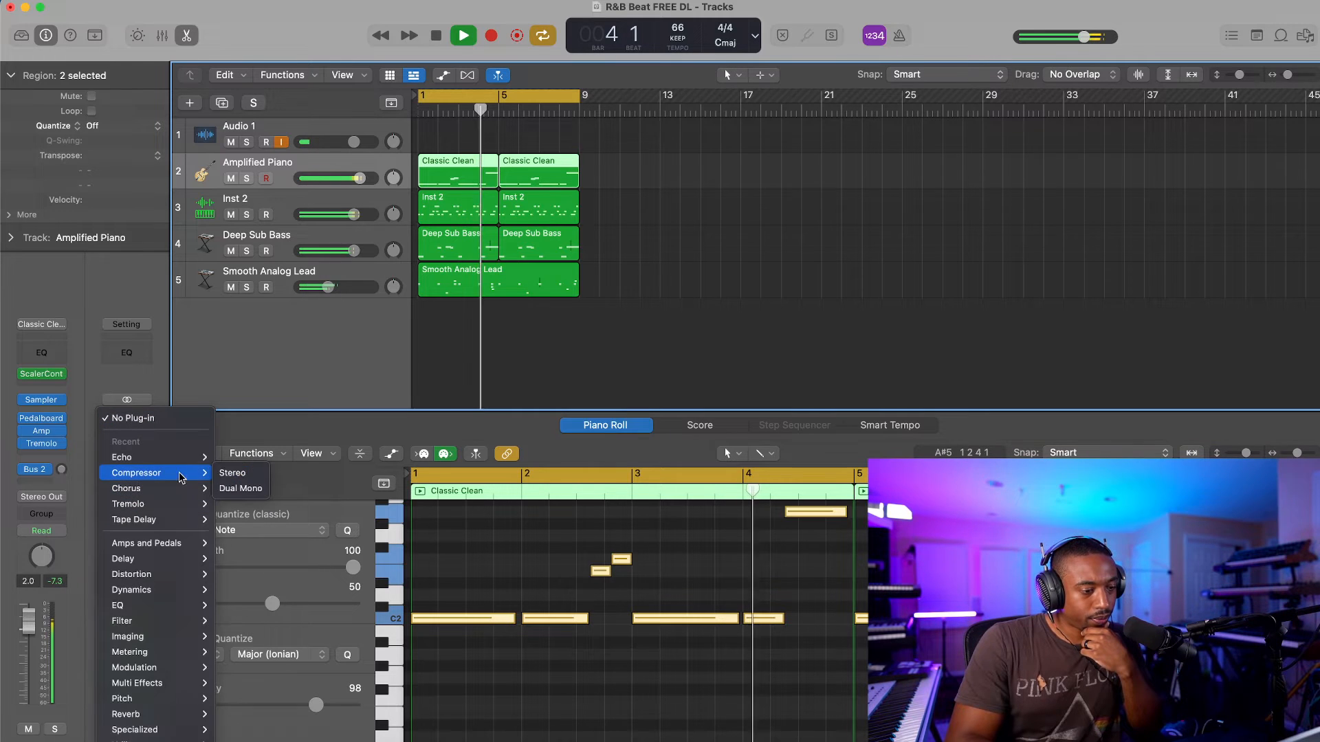
{"action": "left_click", "coordinate": [254, 475]}
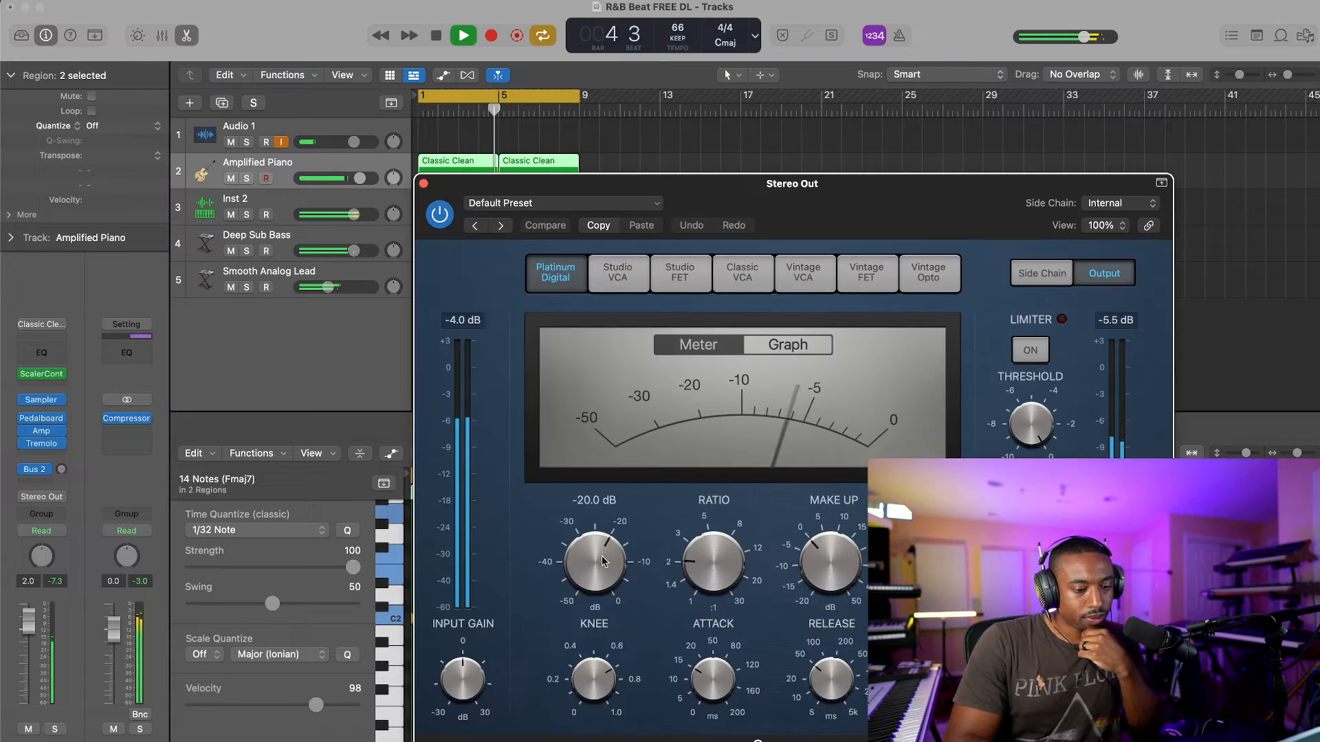
{"action": "left_click_drag", "start_coordinate": [602, 561], "coordinate": [602, 509]}
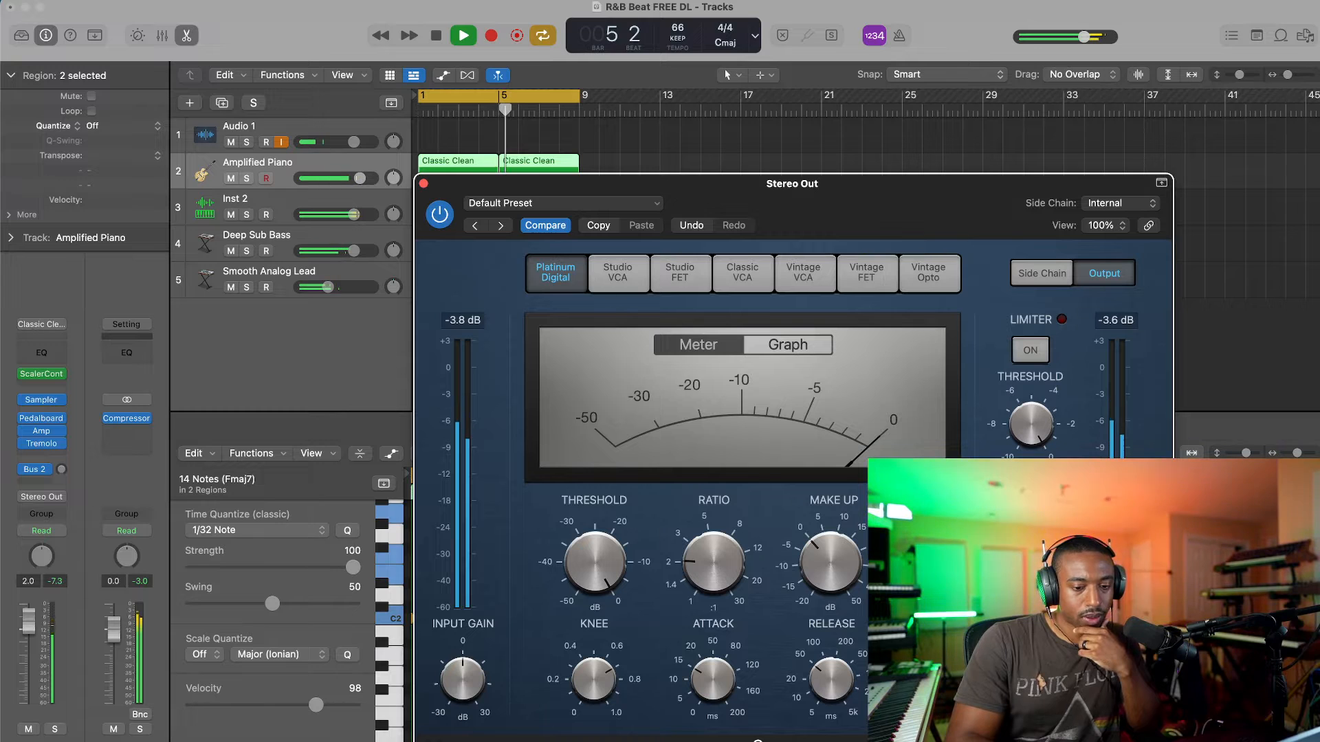
{"action": "left_click", "coordinate": [424, 184]}
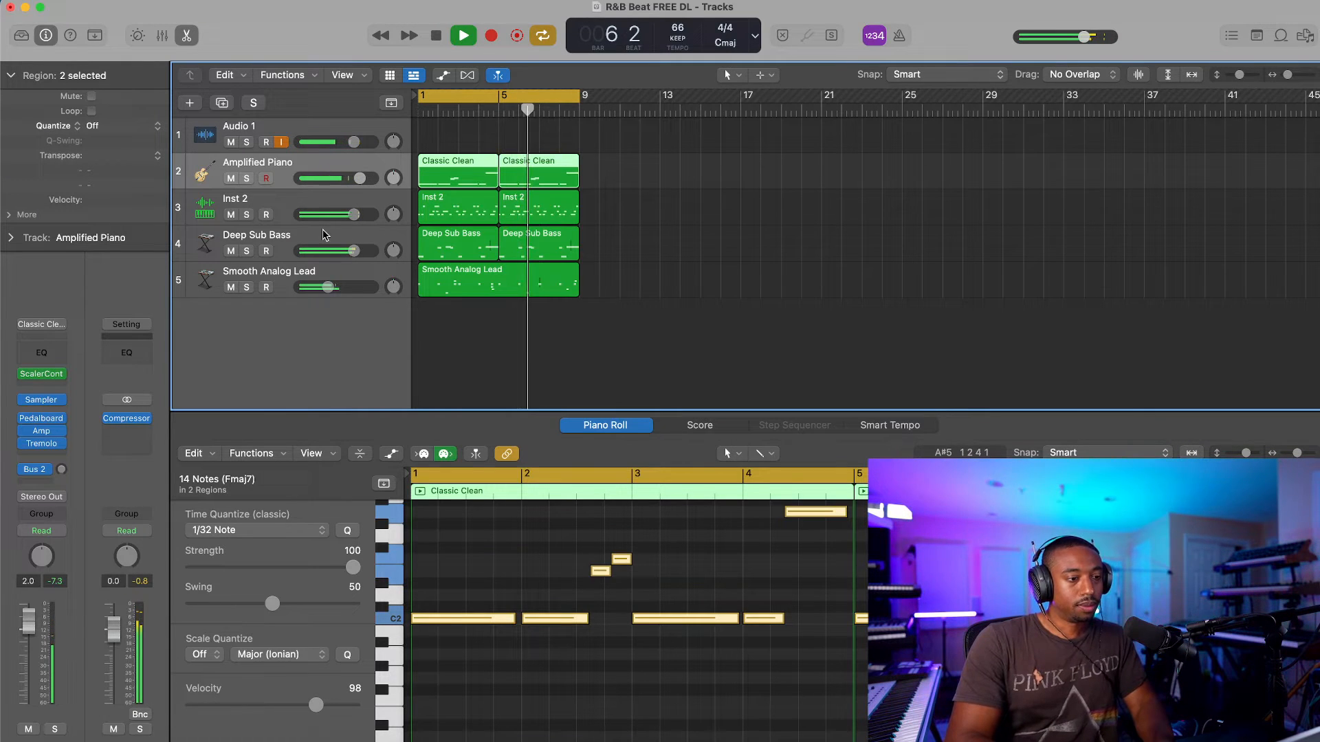
Step: Transpose all notes of the first Deep Sub Bass region up one octave and play the beat to hear them
{"action": "left_click", "coordinate": [445, 249]}
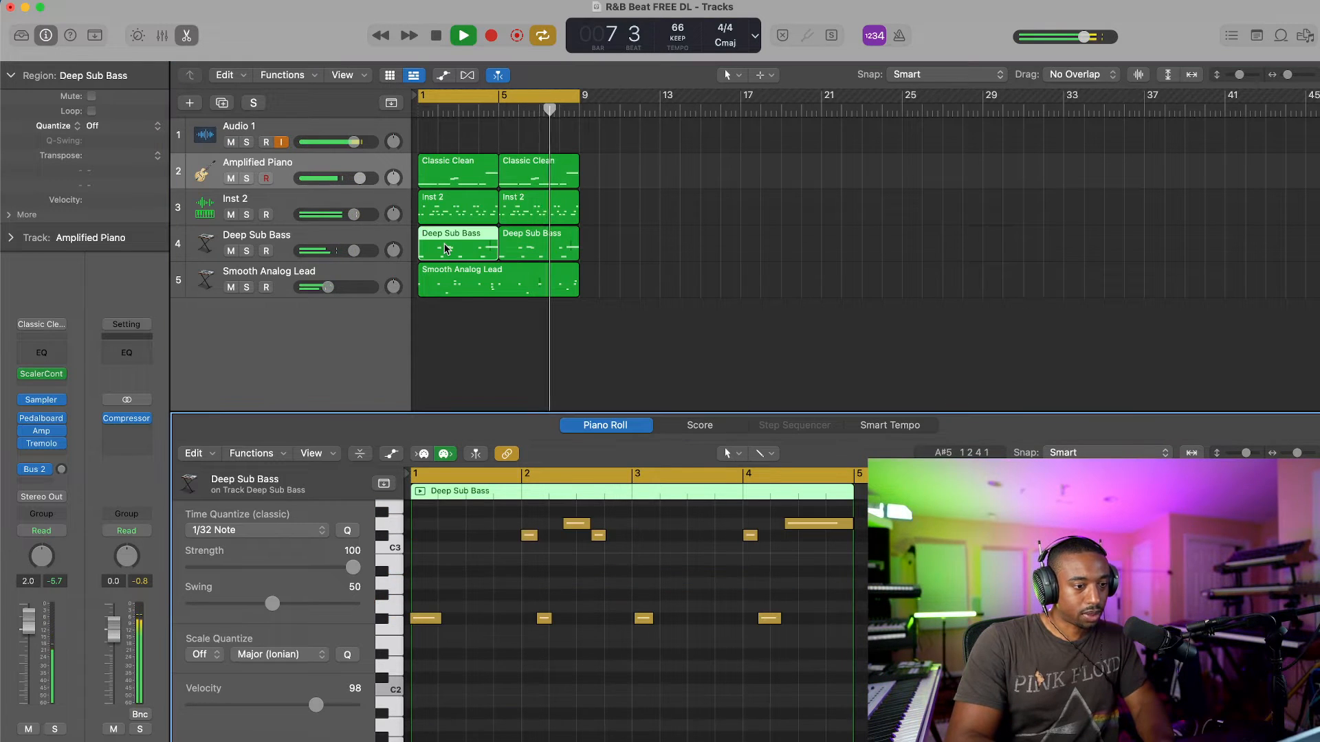
{"action": "key", "text": "Return"}
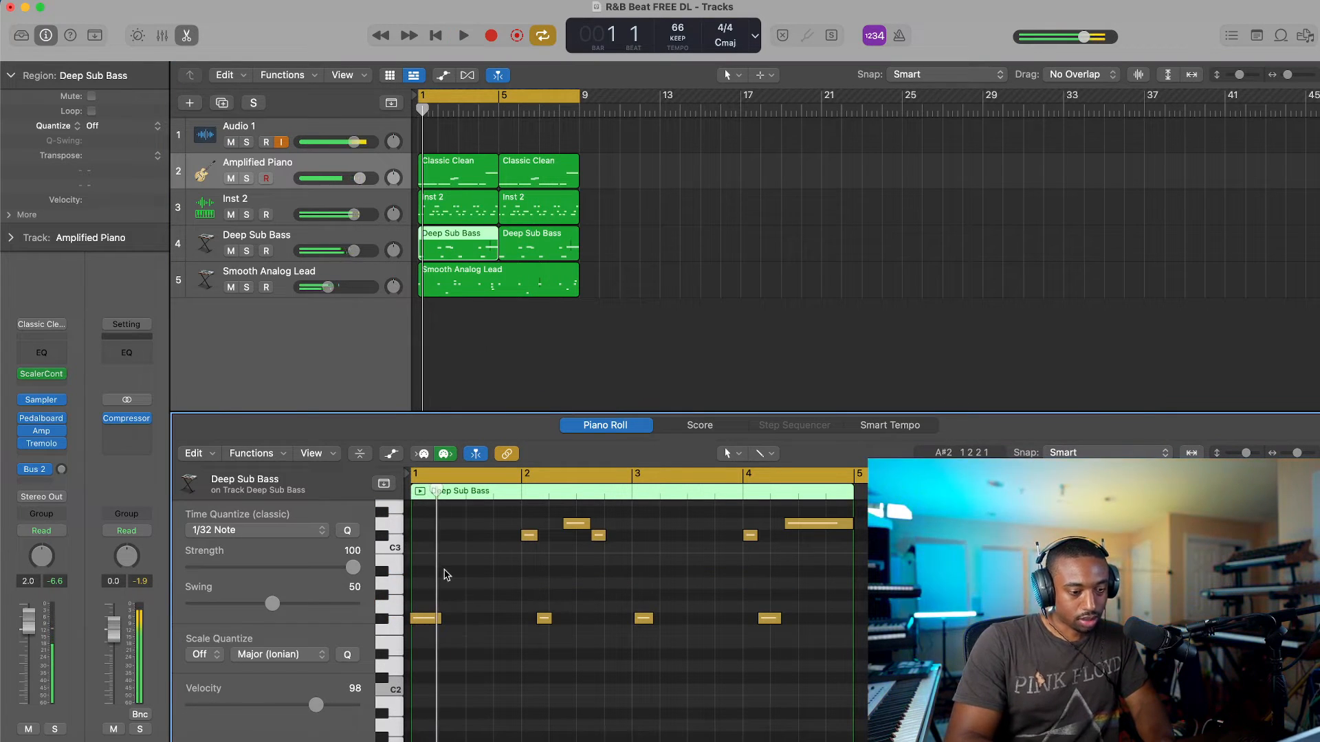
{"action": "key", "text": "super+a"}
{"action": "key", "text": "Delete"}
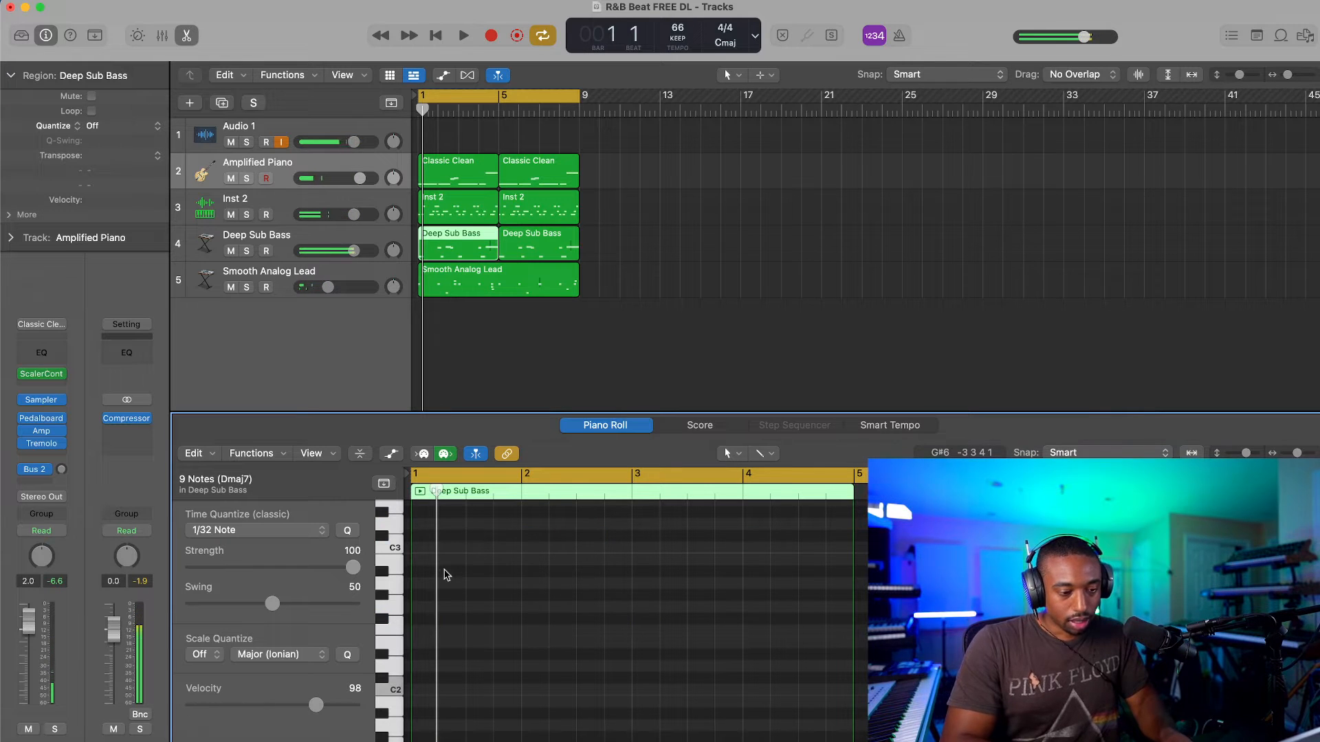
{"action": "scroll", "coordinate": [446, 575], "scroll_direction": "up", "scroll_amount": 3}
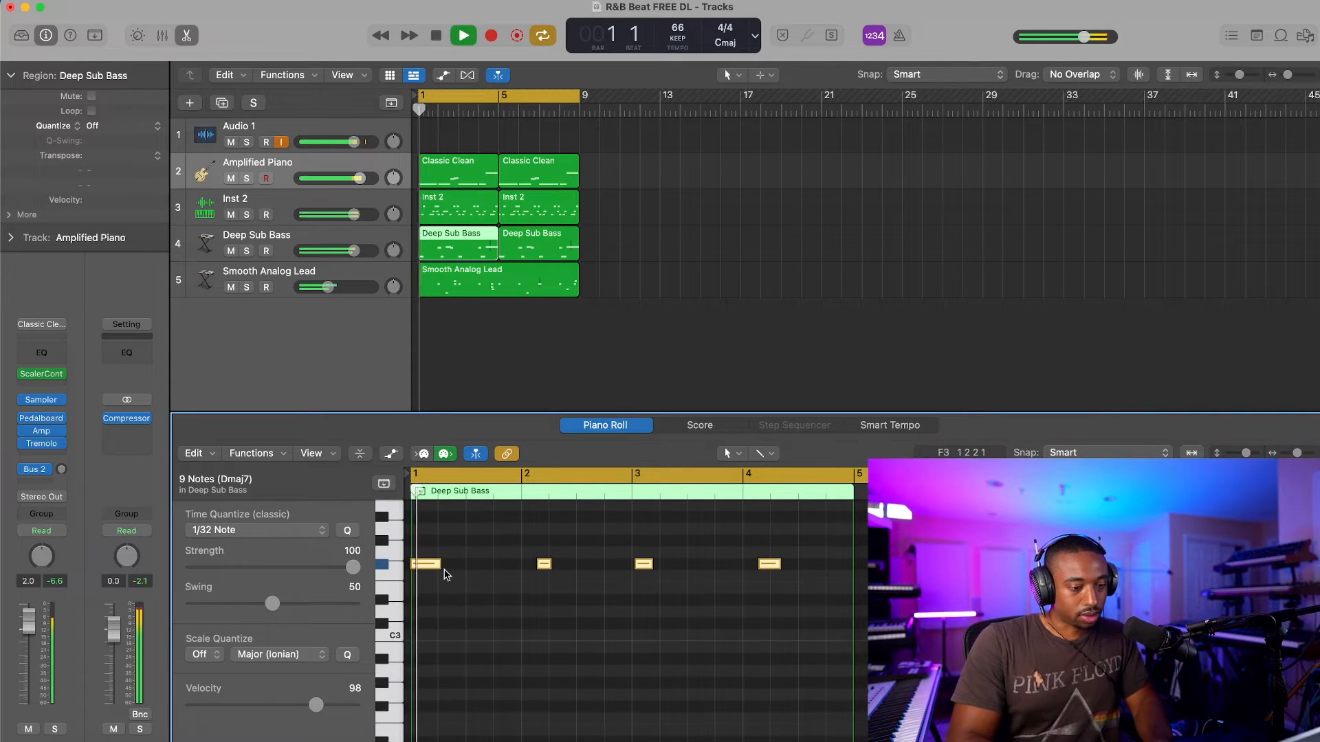
{"action": "scroll", "coordinate": [428, 575], "scroll_direction": "up", "scroll_amount": 1}
{"action": "left_click", "coordinate": [399, 600]}
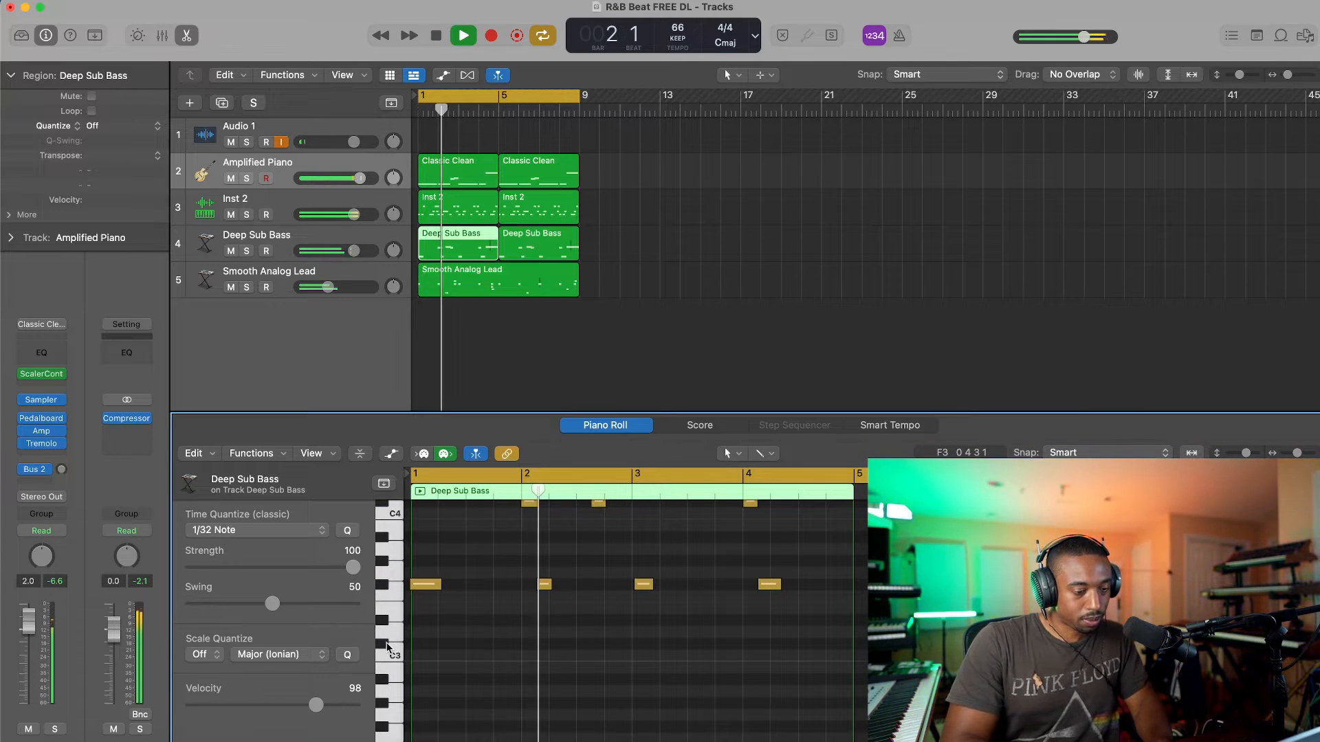
{"action": "scroll", "coordinate": [387, 589], "scroll_direction": "up", "scroll_amount": 2}
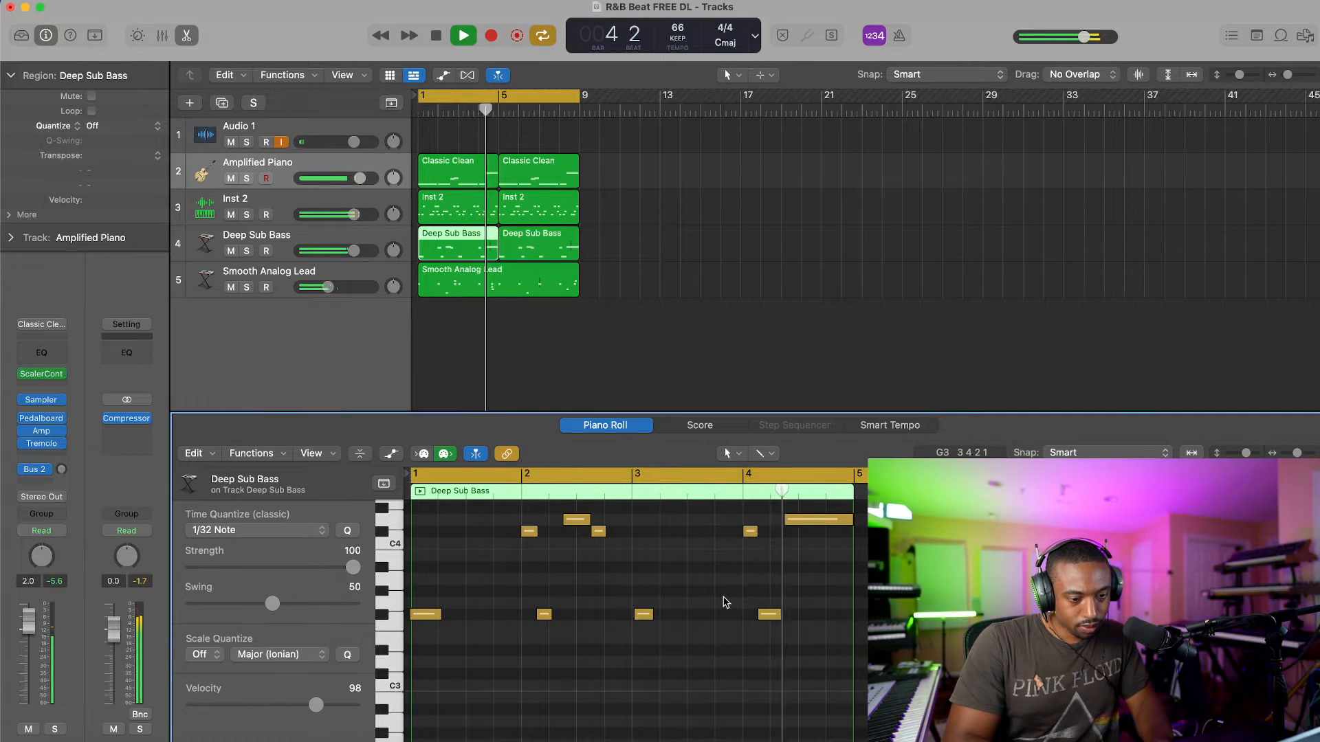
{"action": "scroll", "coordinate": [712, 592], "scroll_direction": "up", "scroll_amount": 4}
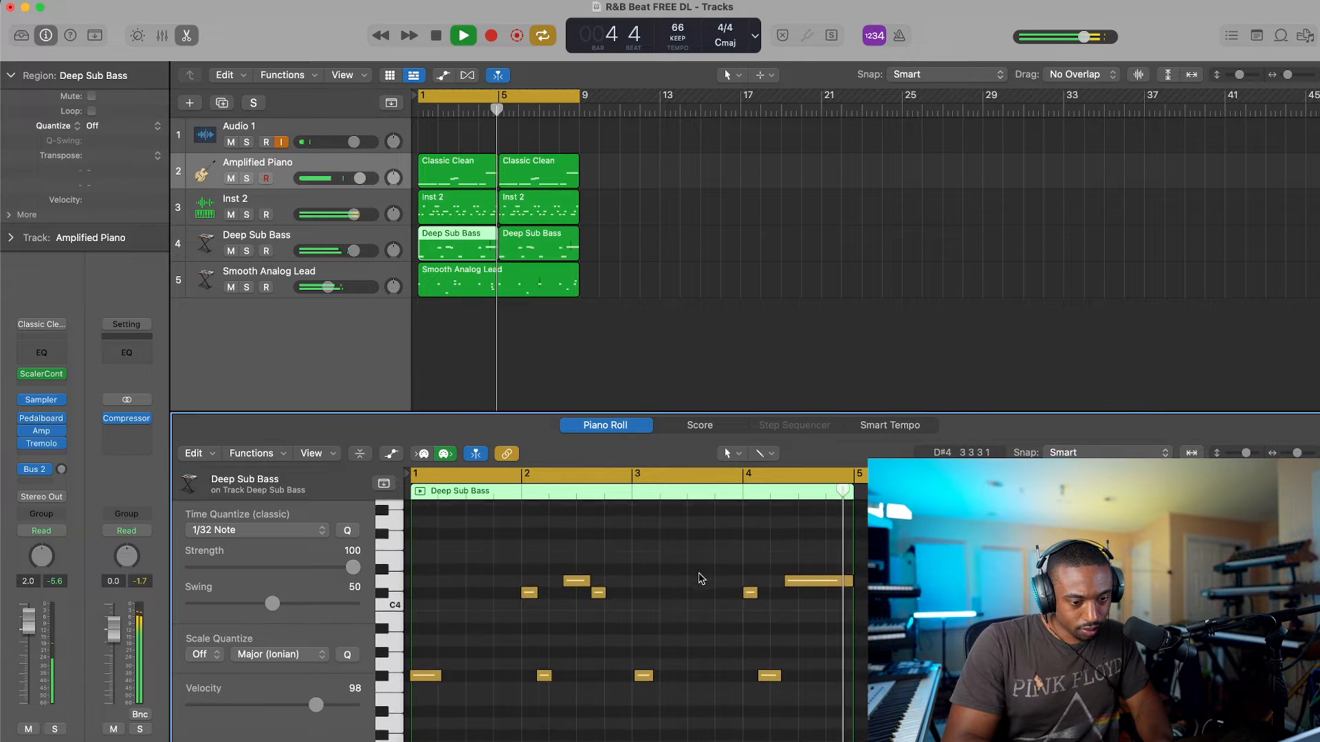
{"action": "scroll", "coordinate": [701, 579], "scroll_direction": "down", "scroll_amount": 1}
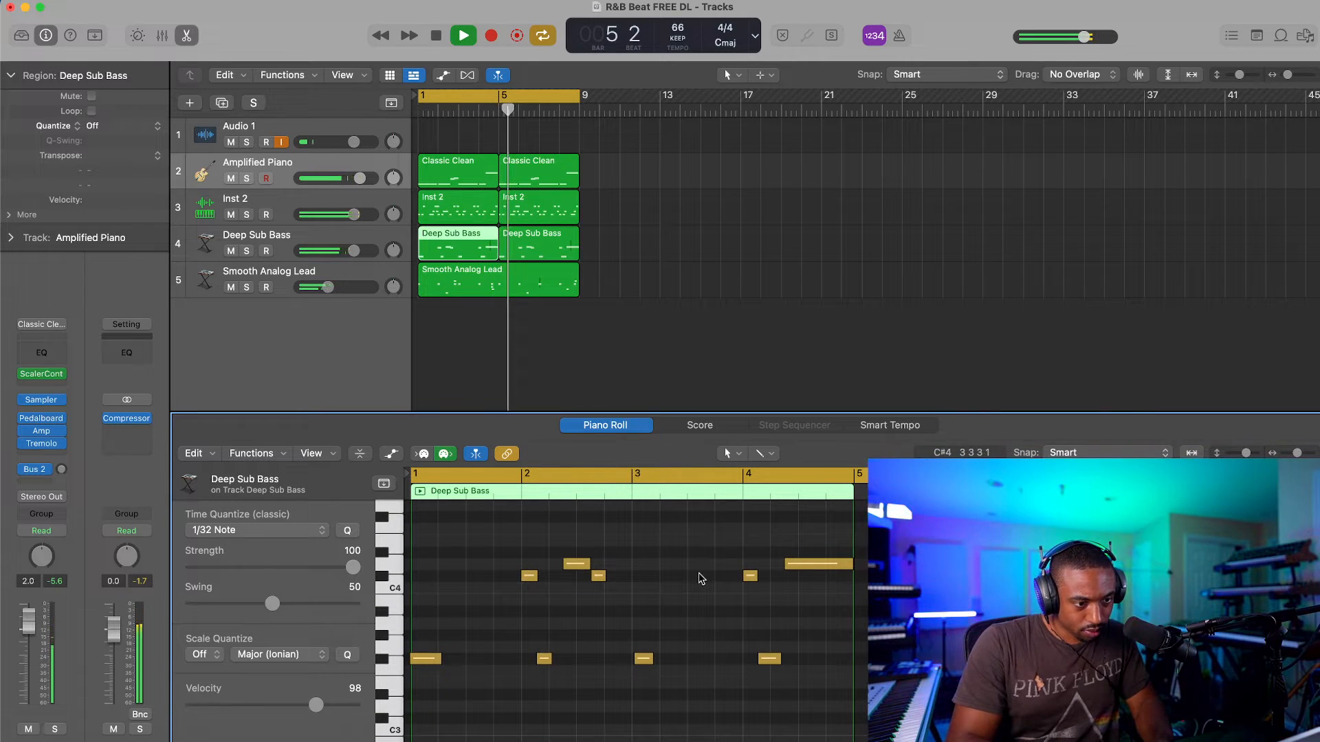
Step: Replace the second Deep Sub Bass region with a repeat of the transposed first region and start playback
{"action": "left_click", "coordinate": [562, 257]}
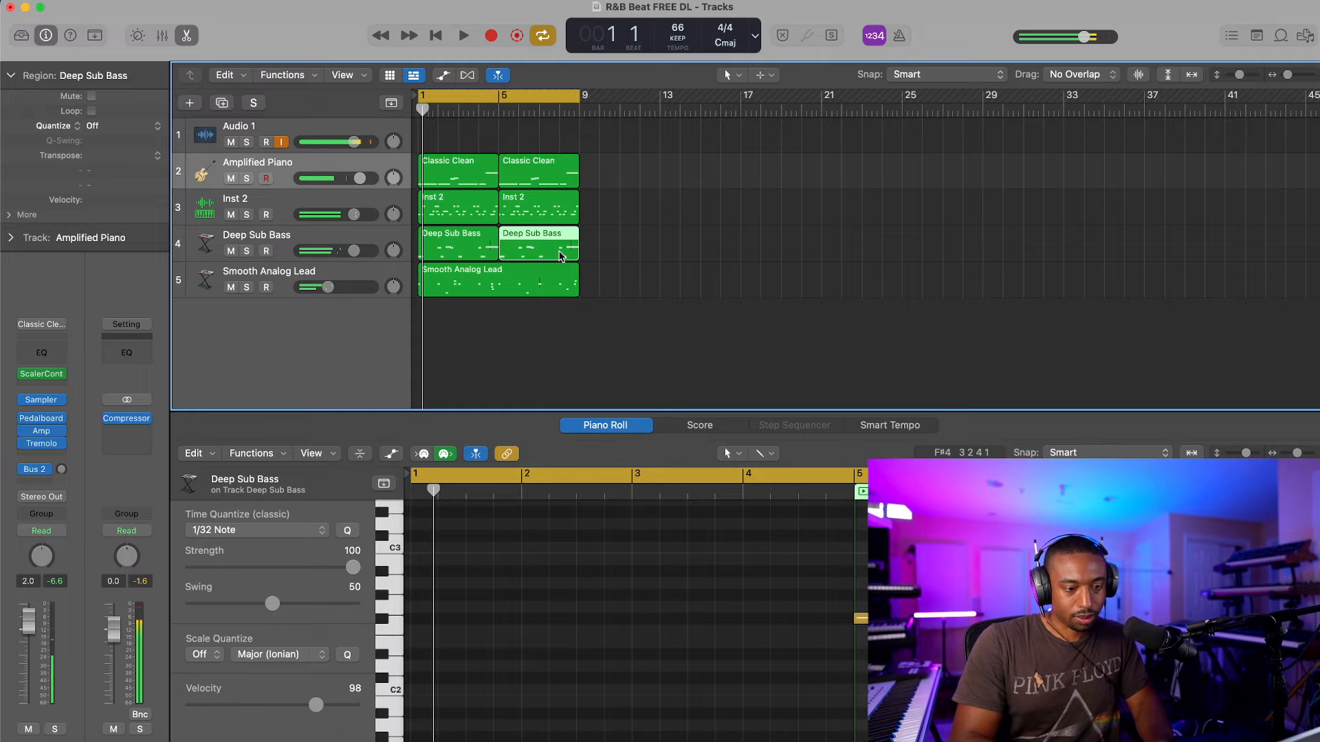
{"action": "key", "text": "Delete"}
{"action": "left_click", "coordinate": [473, 254]}
{"action": "key", "text": "super+r"}
{"action": "key", "text": "space"}
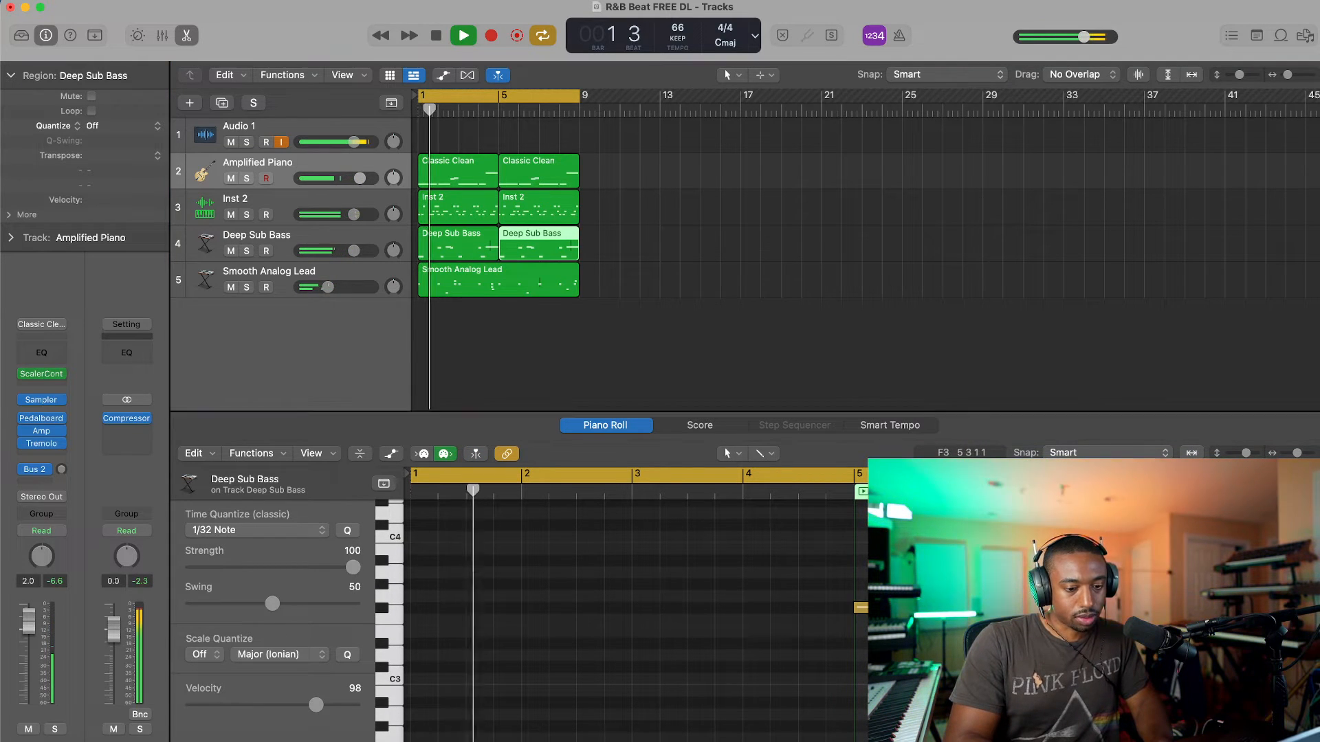
Step: Select the first note of the second Deep Sub Bass region and check it against the beat
{"action": "left_click", "coordinate": [861, 615]}
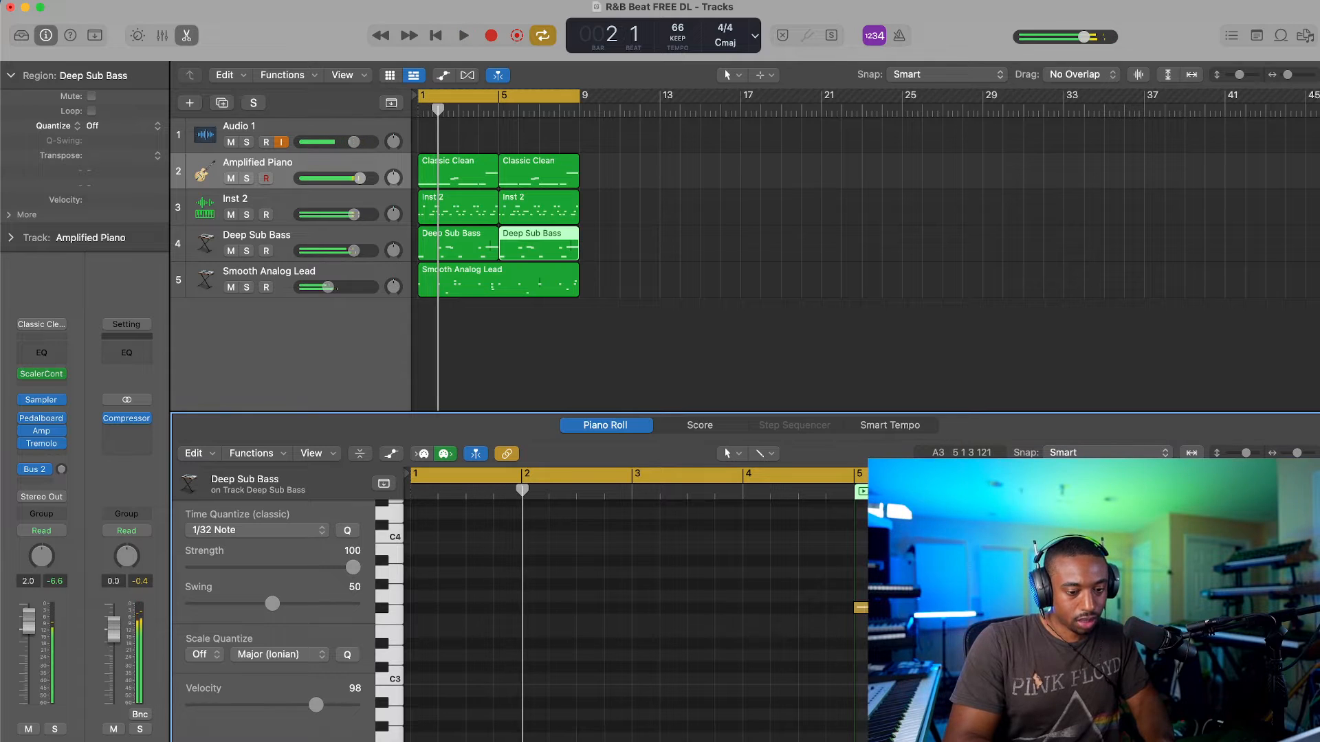
{"action": "left_click", "coordinate": [861, 608]}
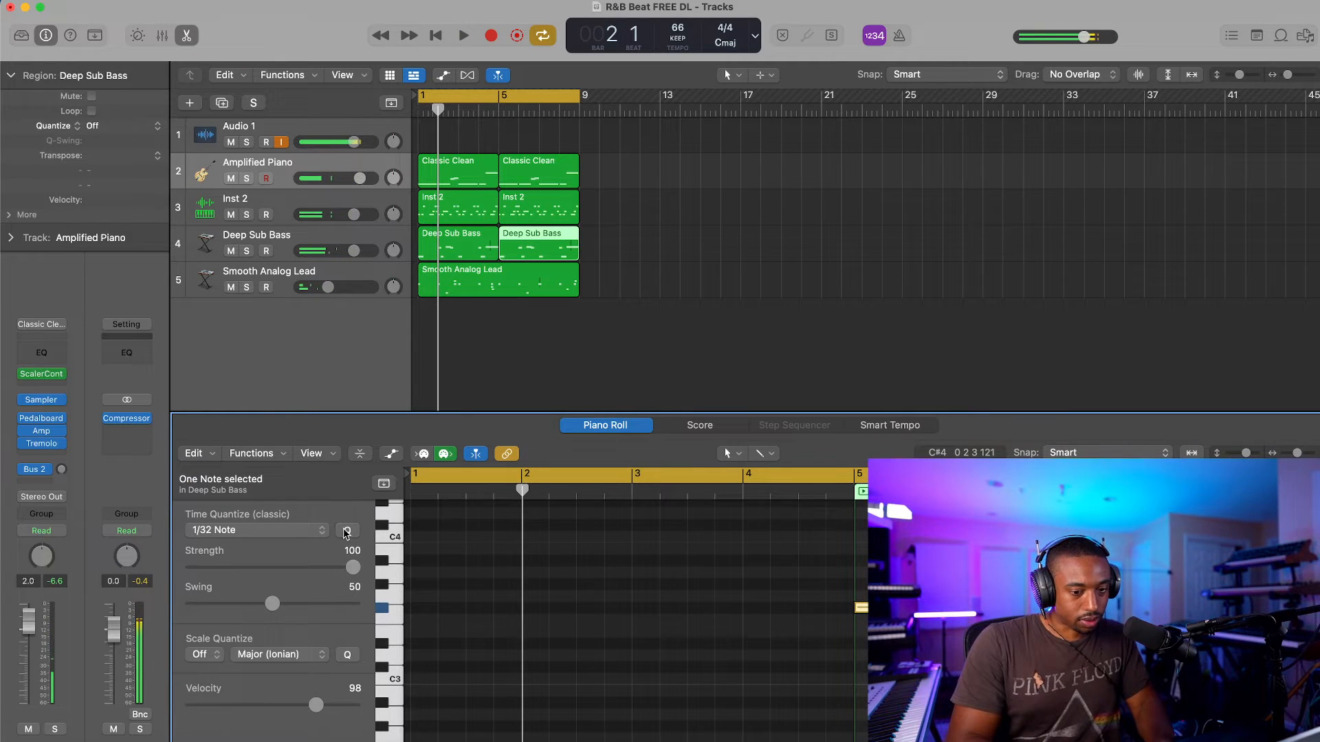
{"action": "key", "text": "space"}
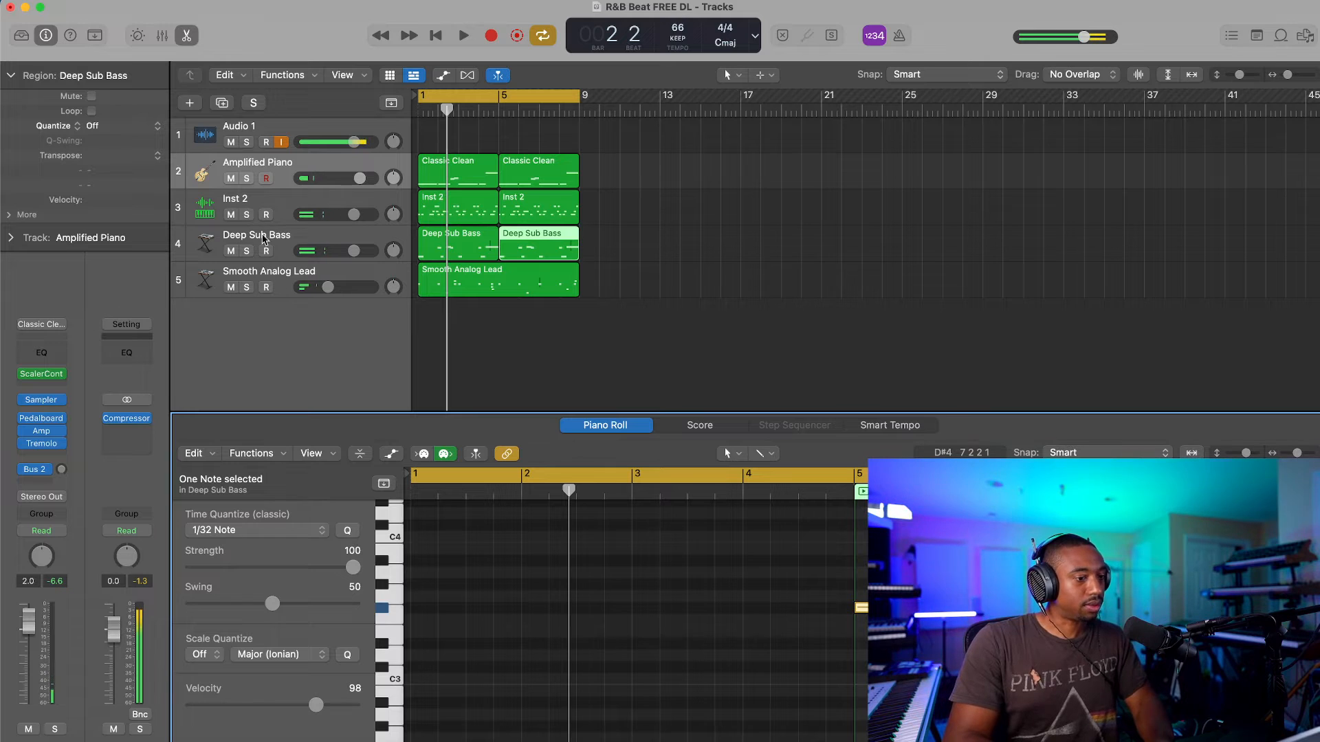
Step: Open the Quick Sampler of the Inst 2 drum track during playback
{"action": "left_click", "coordinate": [263, 199]}
{"action": "key", "text": "space"}
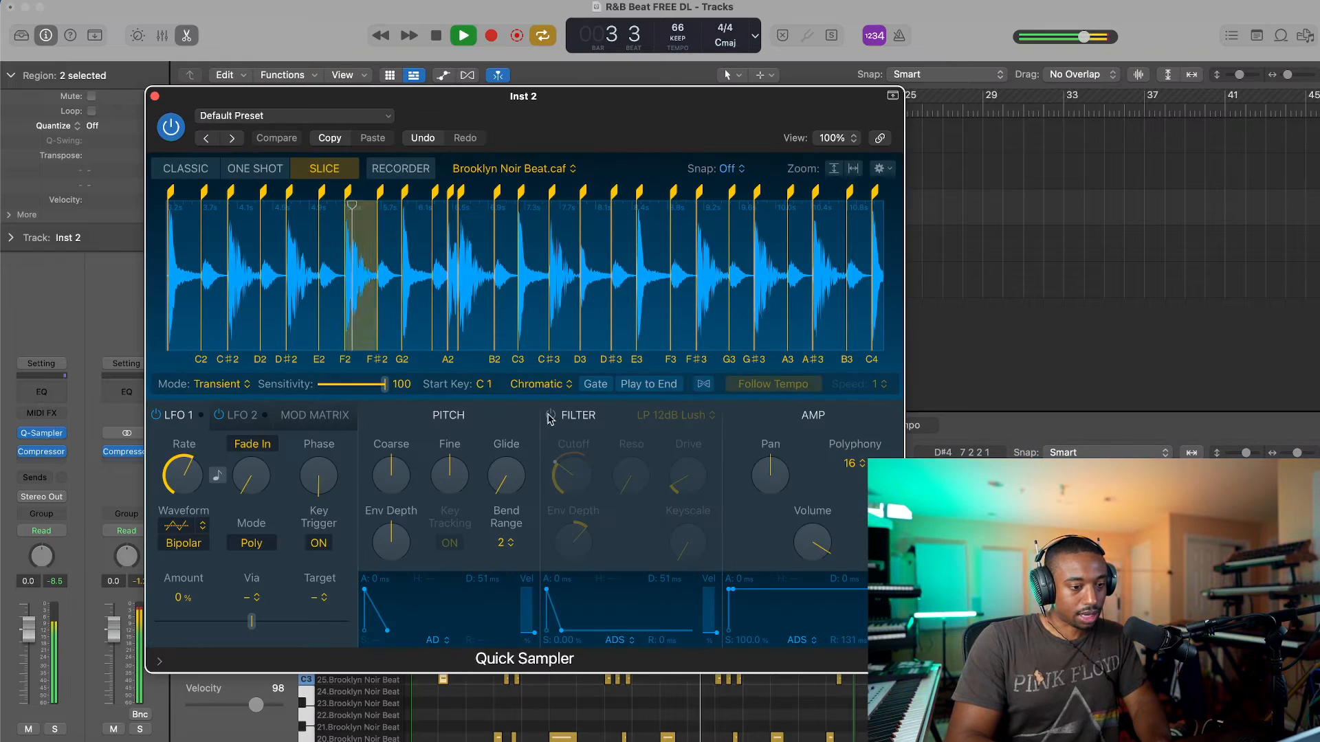
Step: Enable the Quick Sampler filter on Inst 2, set its cutoff to about 41.3 %, stop playback and close the plug-in
{"action": "left_click", "coordinate": [549, 416]}
{"action": "mouse_move", "coordinate": [570, 486]}
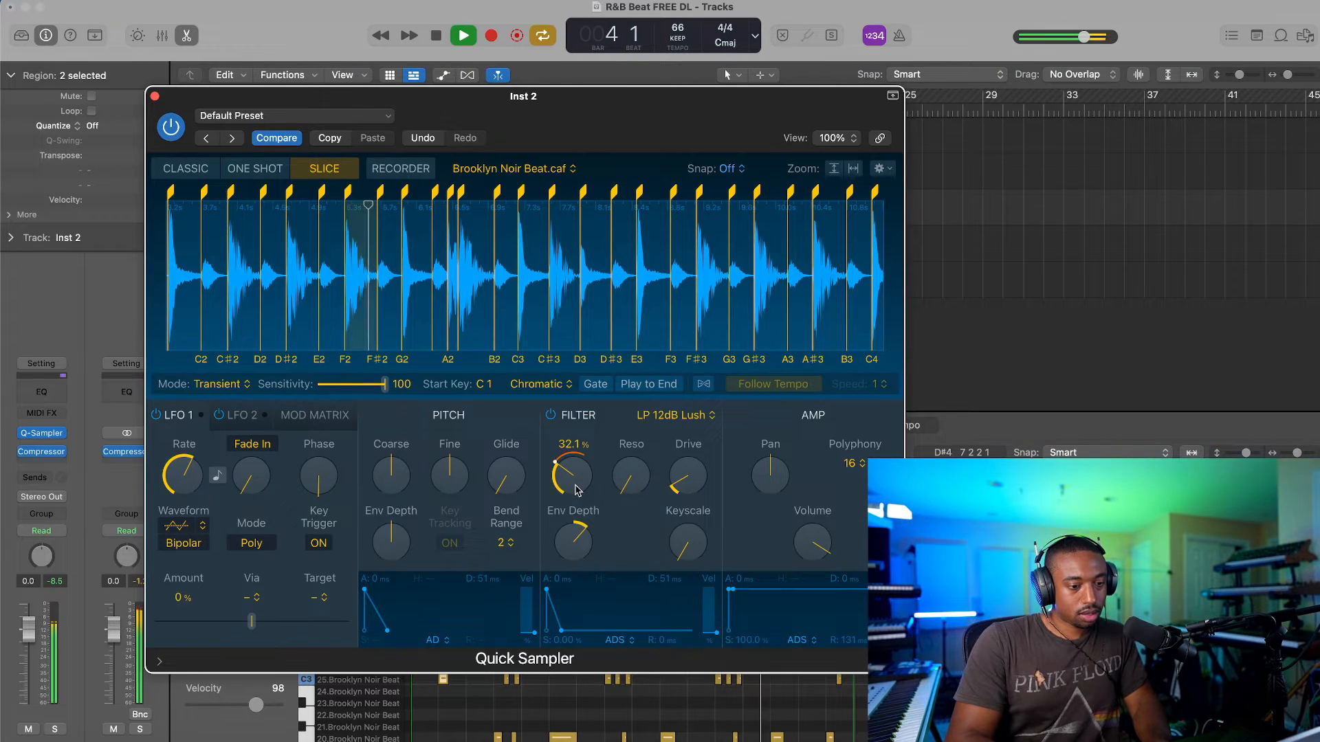
{"action": "left_click_drag", "start_coordinate": [575, 487], "coordinate": [569, 467]}
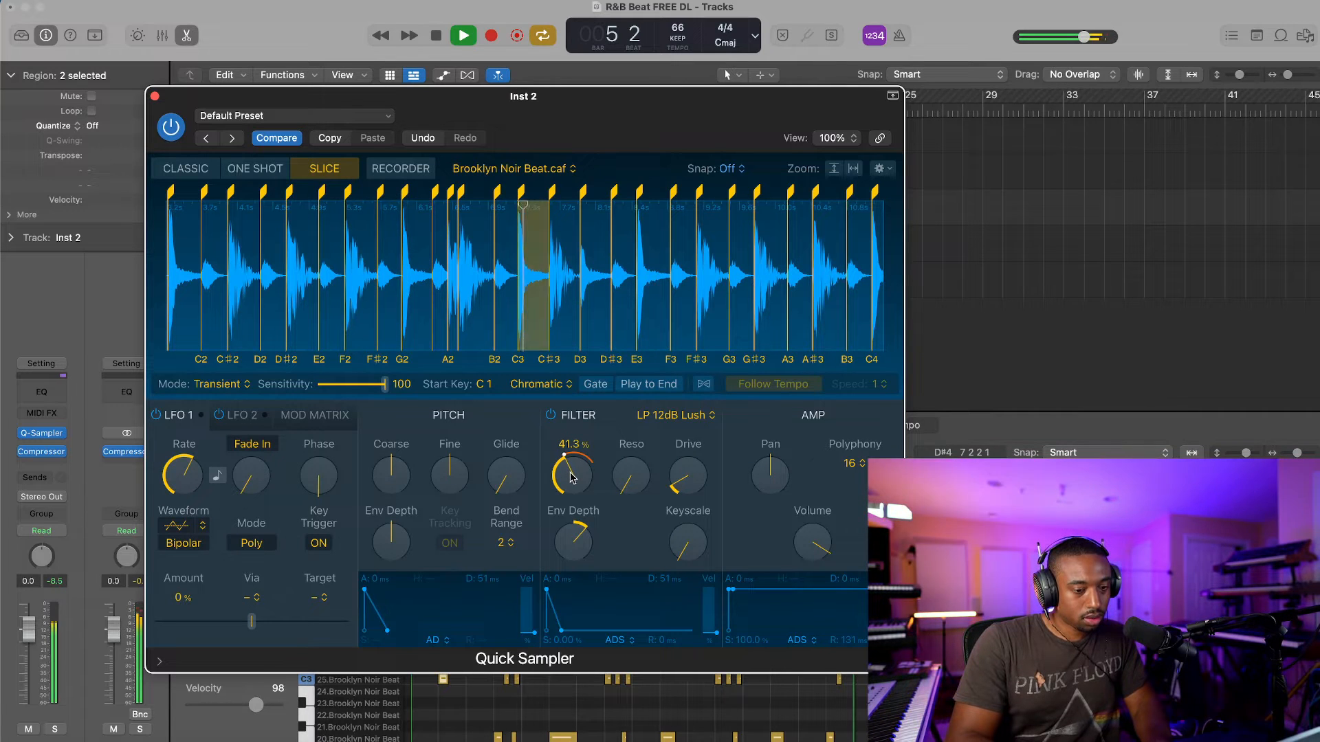
{"action": "mouse_move", "coordinate": [578, 548]}
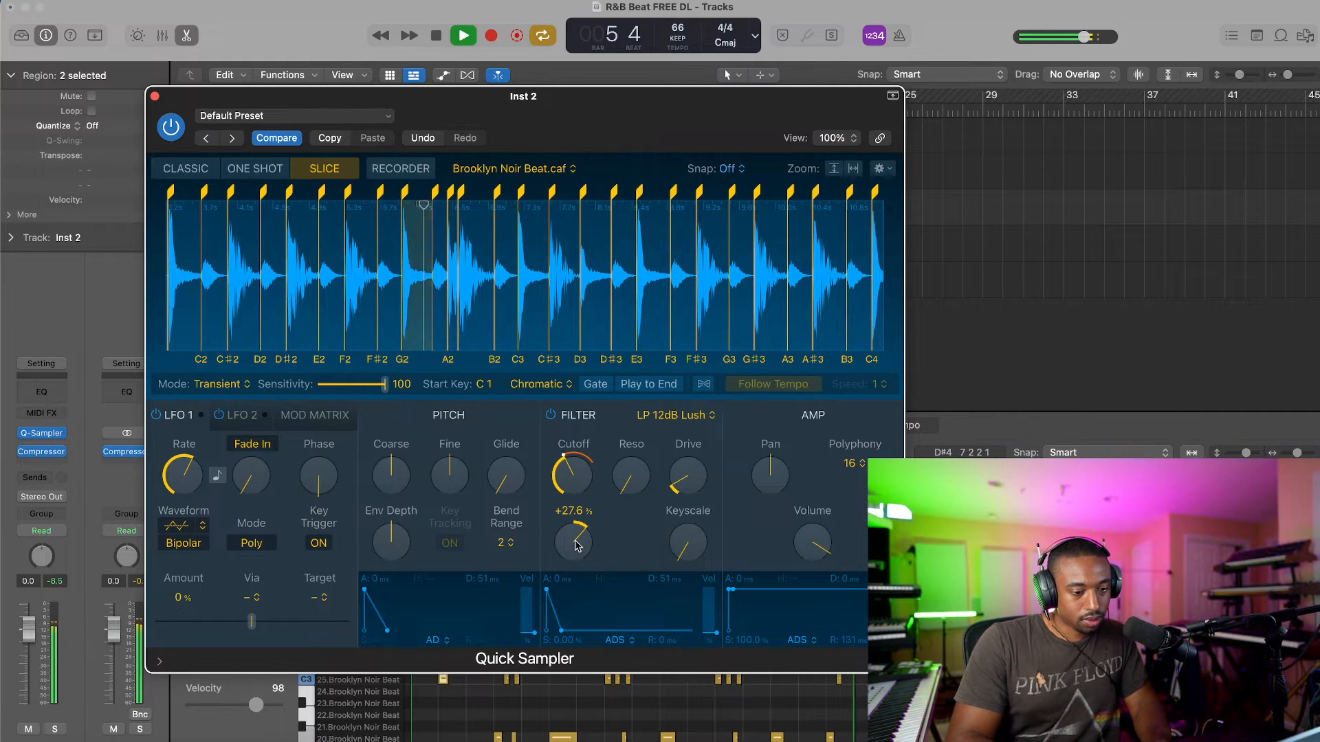
{"action": "mouse_move", "coordinate": [447, 447]}
{"action": "key", "text": "space"}
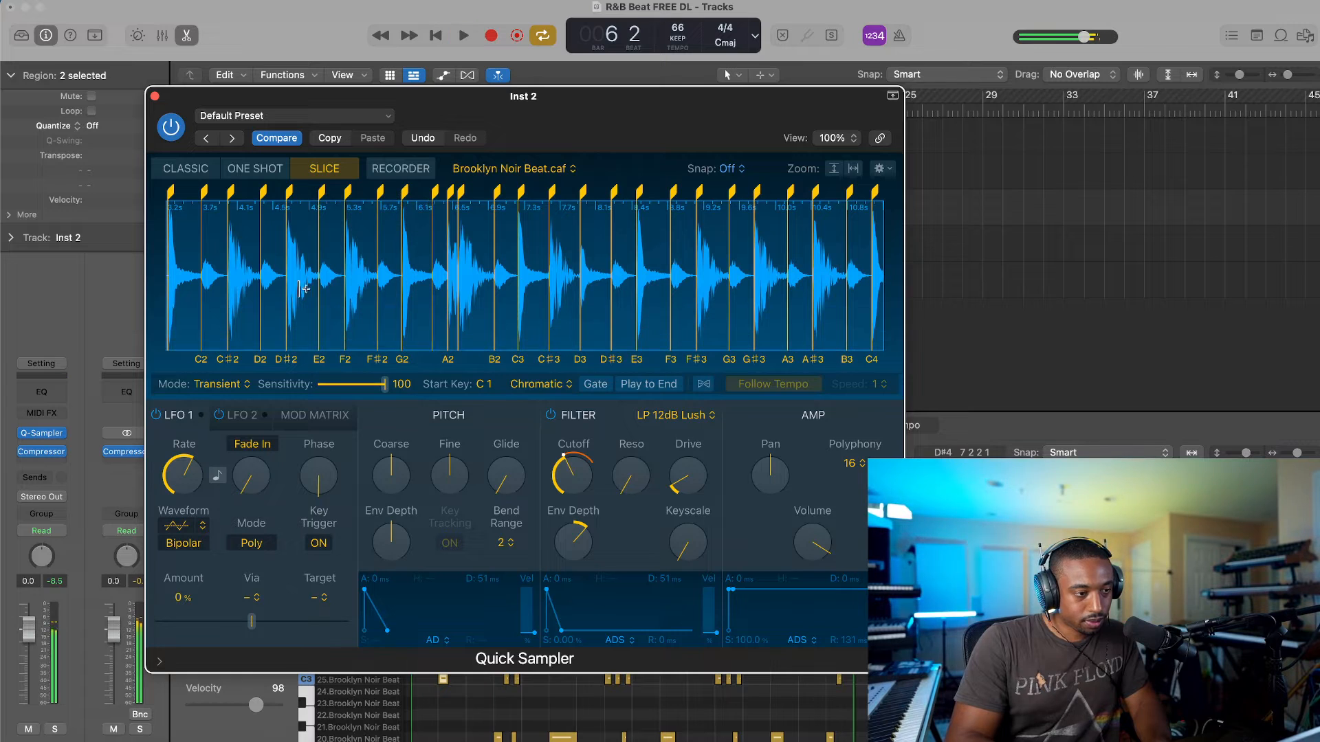
{"action": "left_click", "coordinate": [155, 96]}
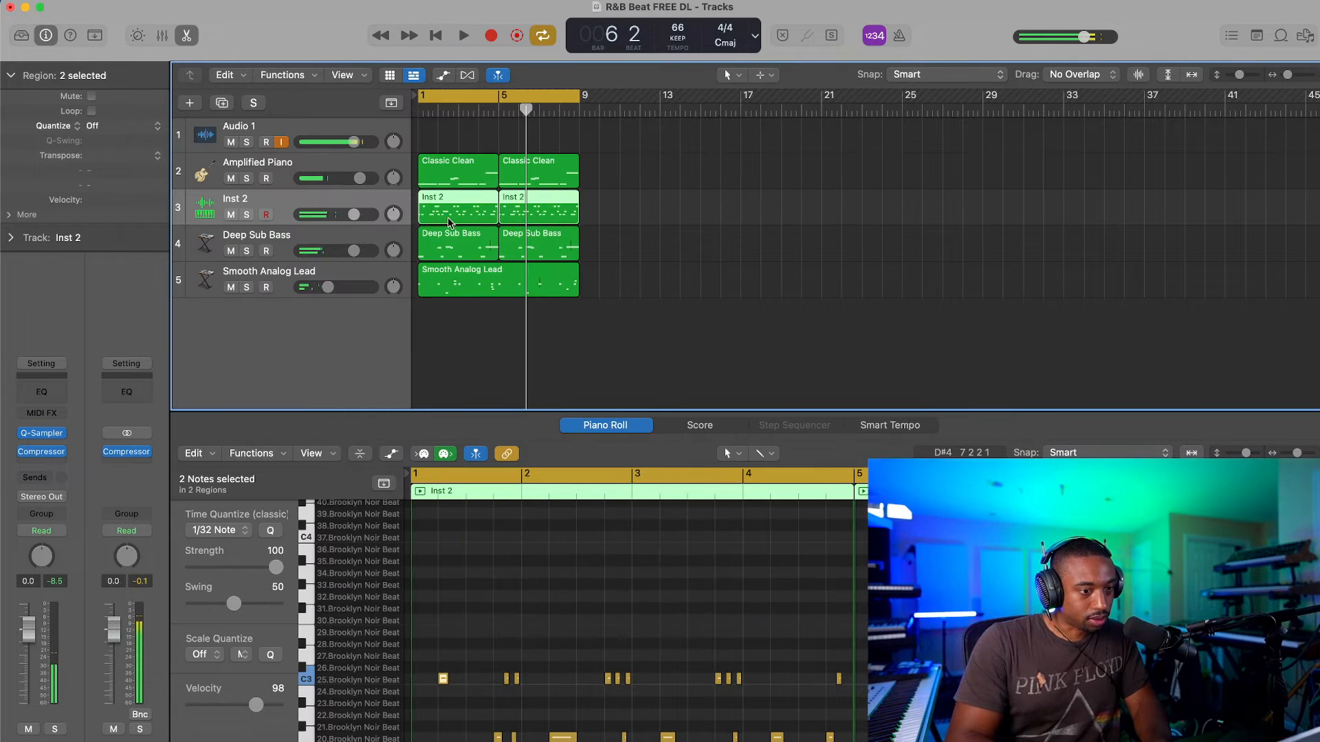
Step: Show the second Deep Sub Bass region's notes in the Piano Roll and listen to them against the beat, checking the F#3 notes
{"action": "left_click", "coordinate": [505, 241]}
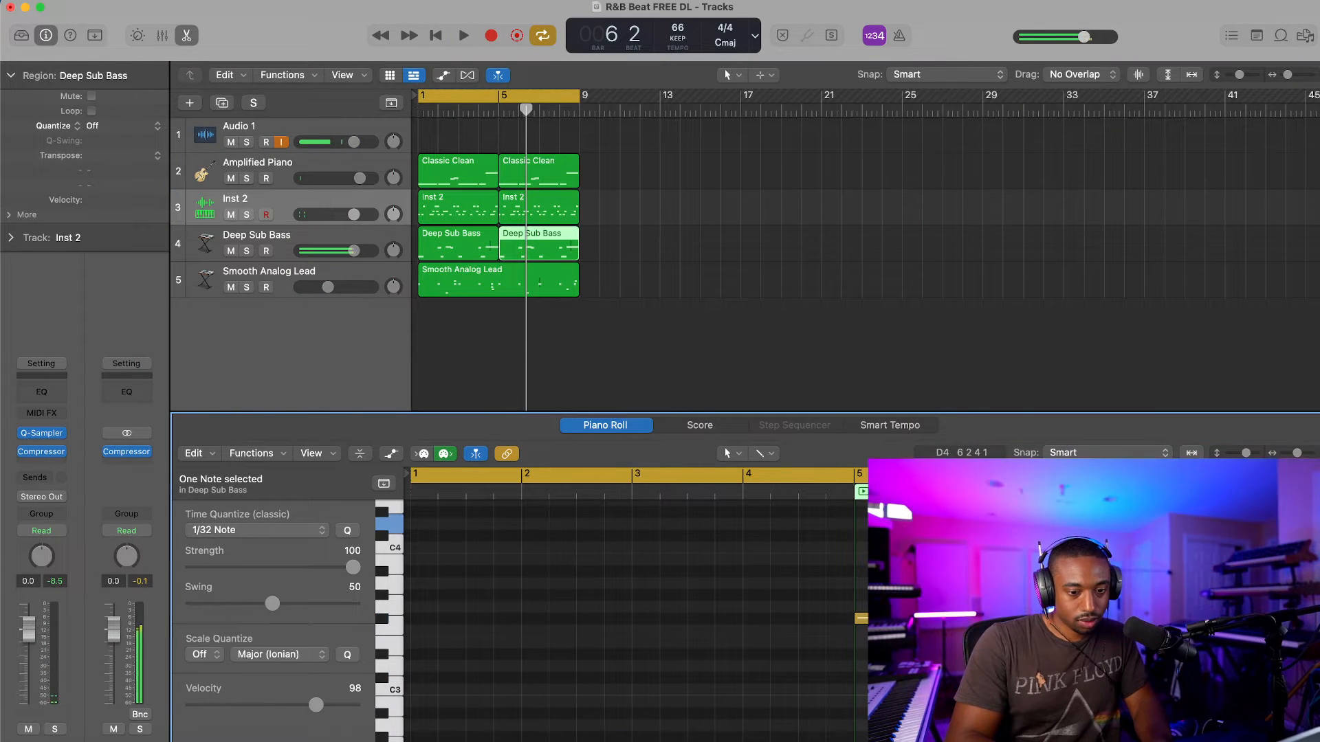
{"action": "left_click_drag", "start_coordinate": [1014, 547], "coordinate": [1042, 644]}
{"action": "key", "text": "space"}
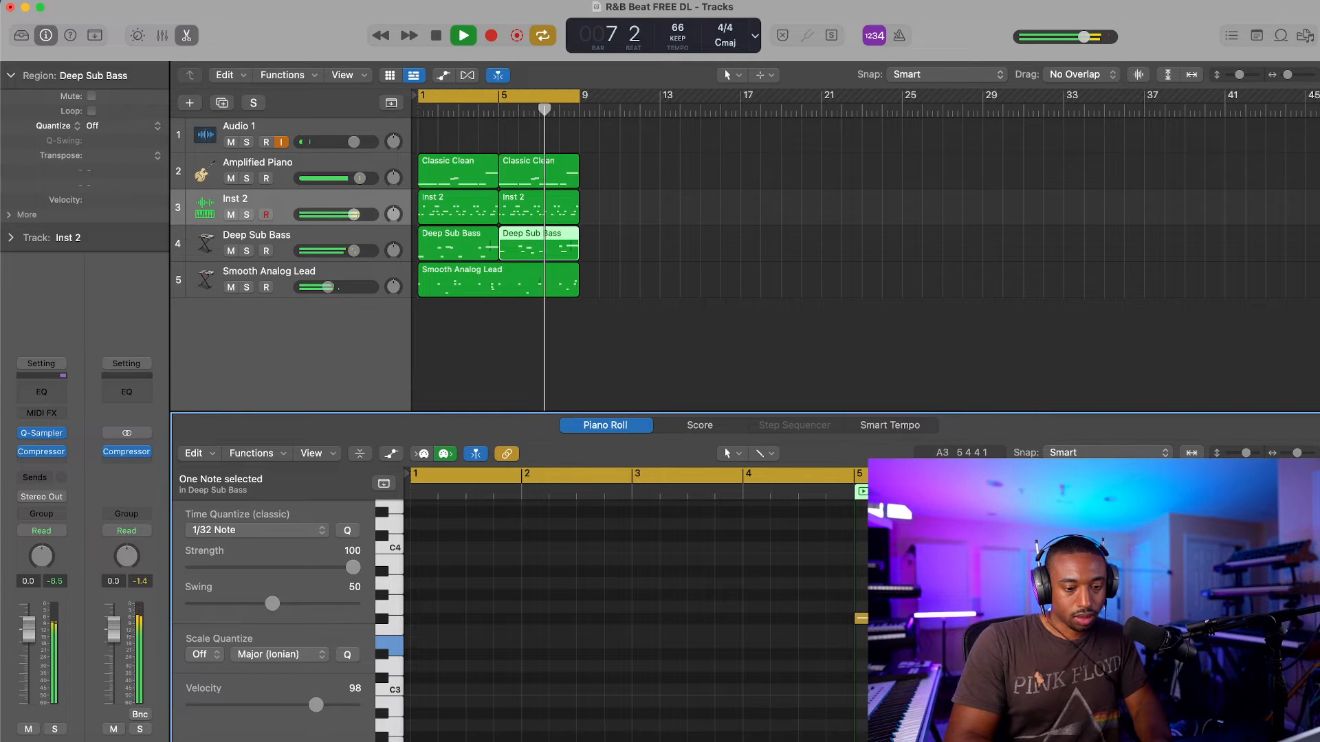
{"action": "left_click", "coordinate": [397, 617]}
{"action": "key", "text": "space"}
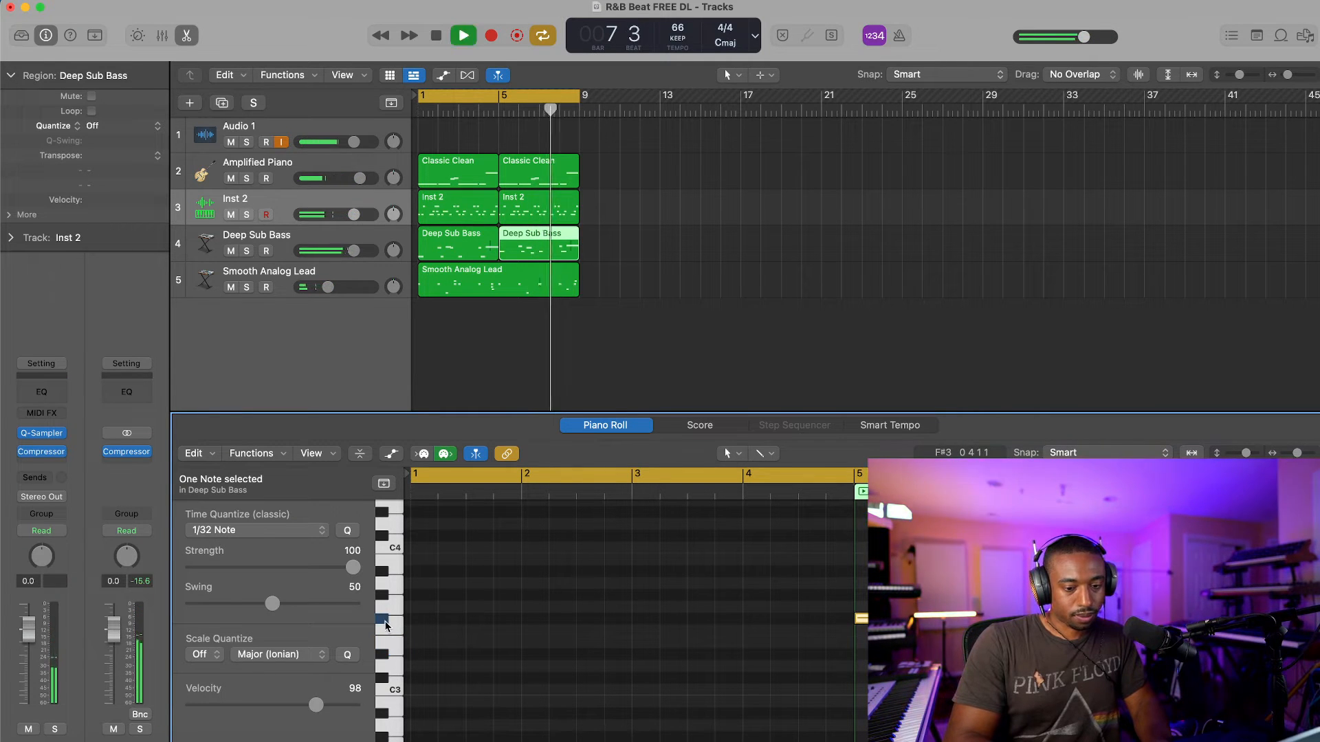
{"action": "key", "text": "space"}
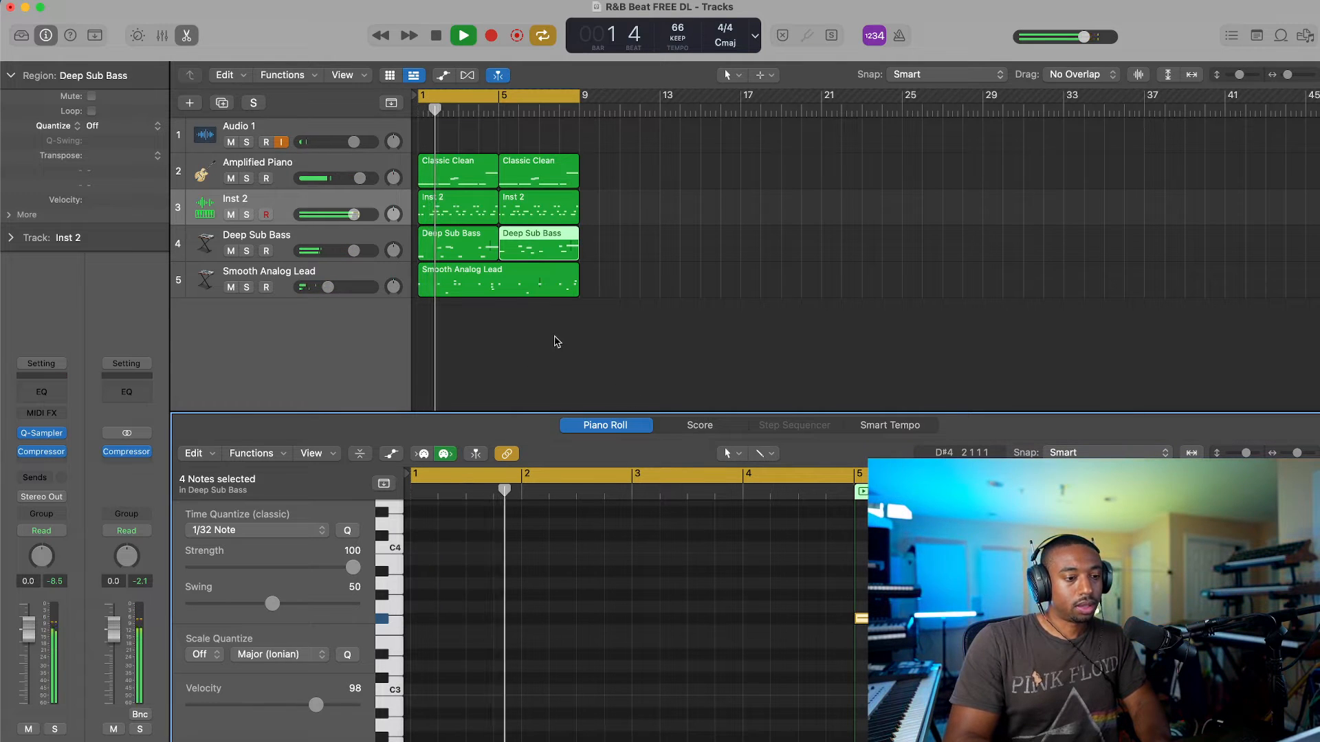
{"action": "scroll", "coordinate": [713, 574], "scroll_direction": "right", "scroll_amount": 5}
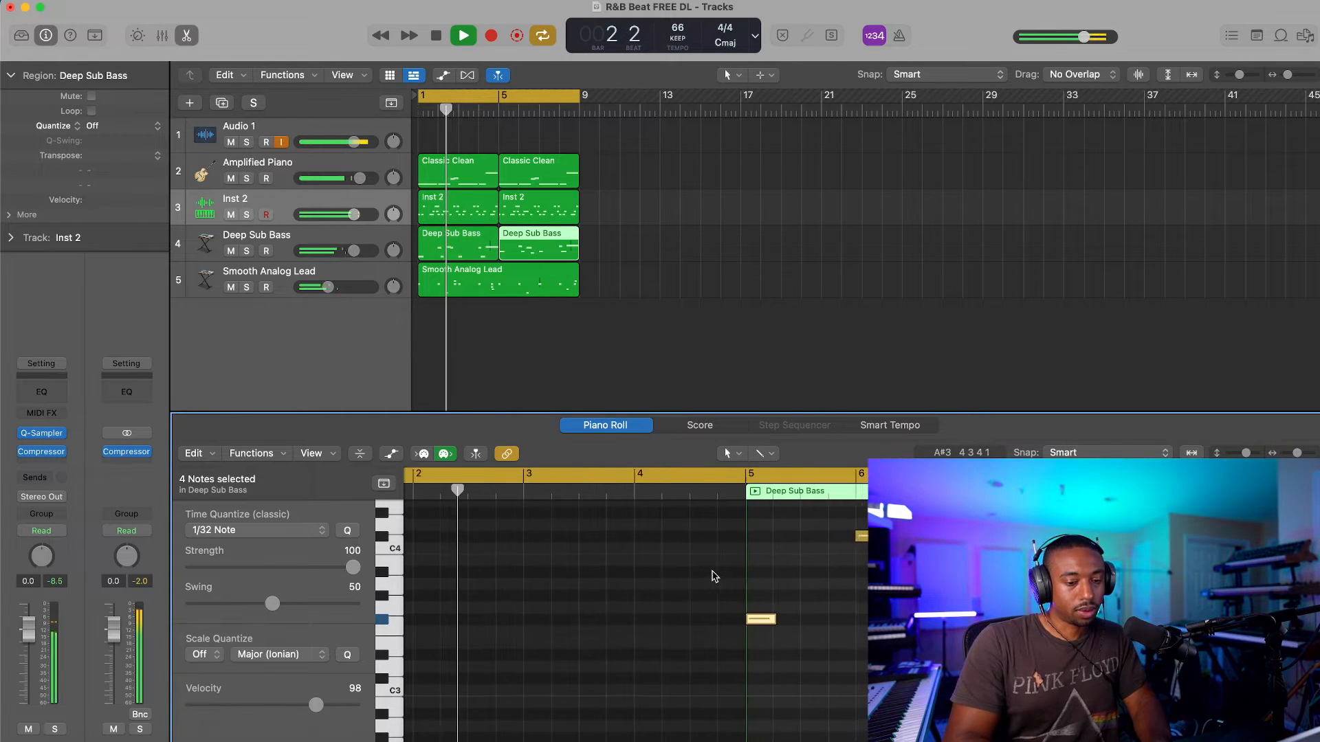
{"action": "scroll", "coordinate": [713, 574], "scroll_direction": "right", "scroll_amount": 2}
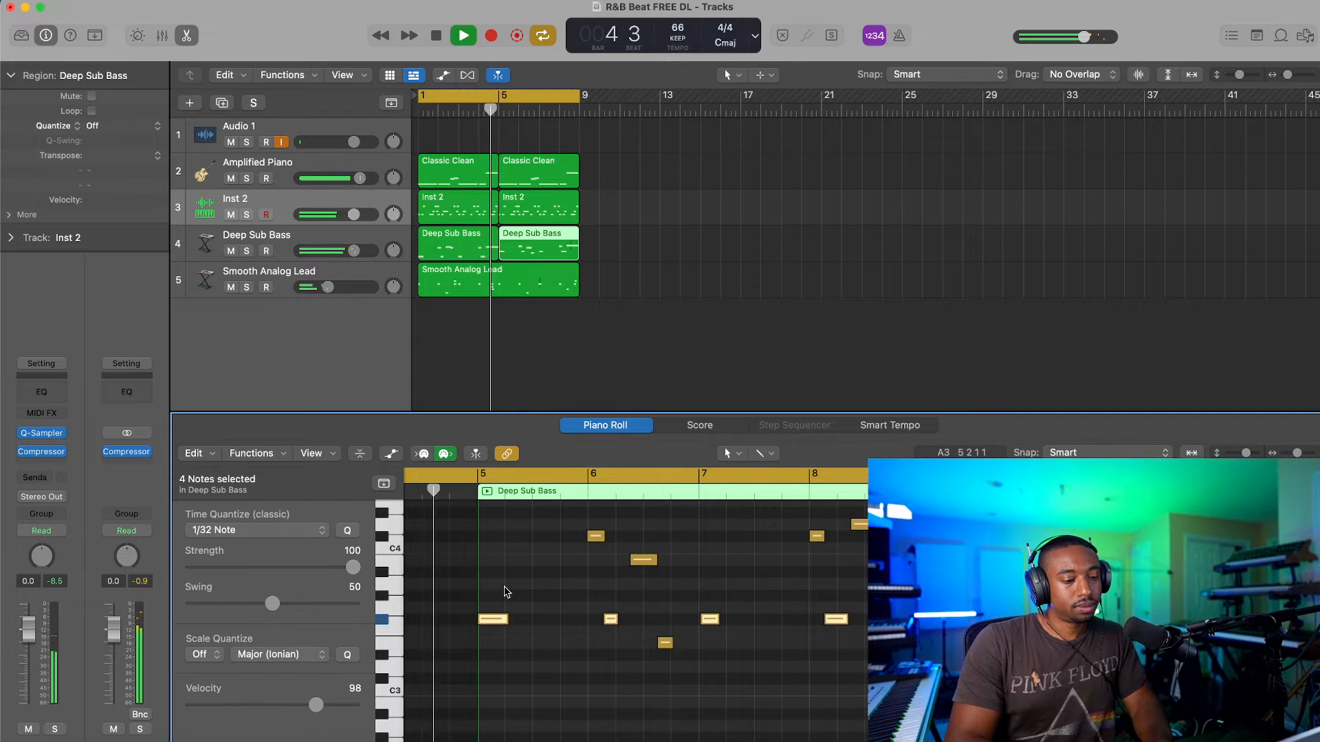
{"action": "key", "text": "Return"}
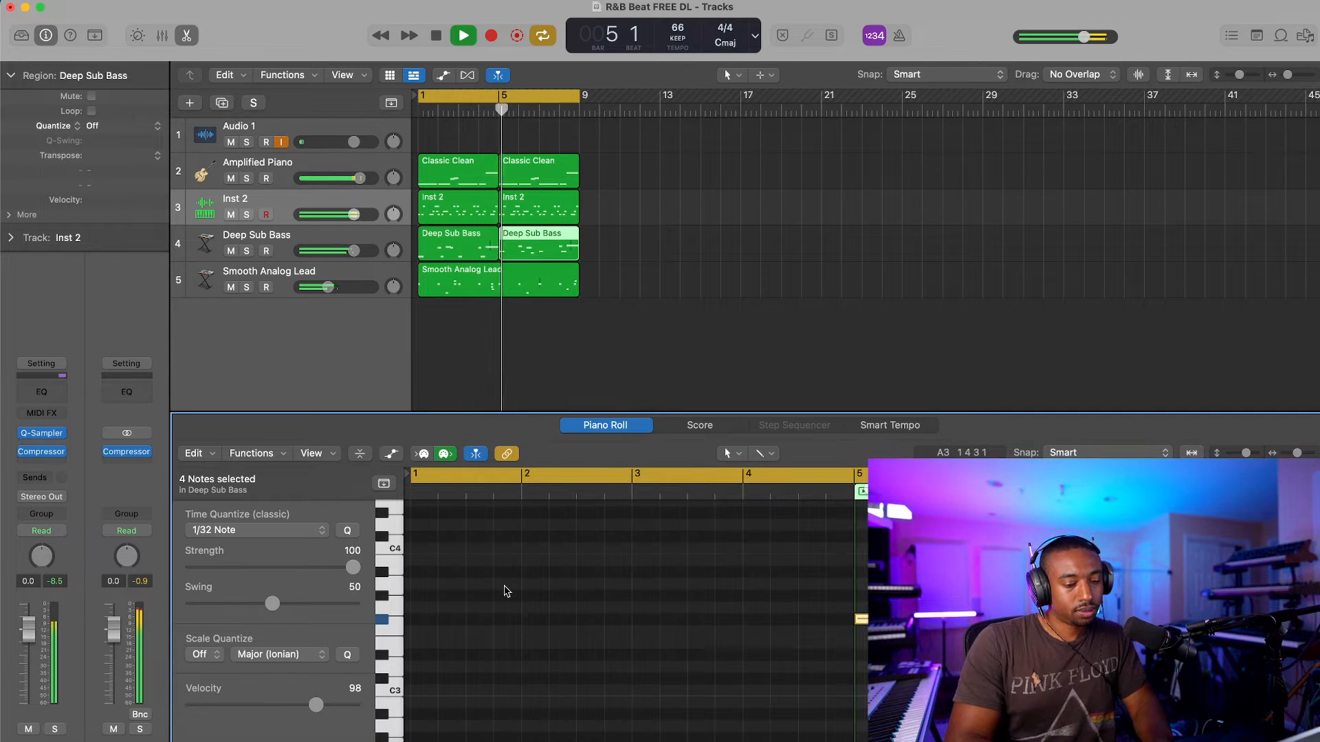
Step: Lower the first note of the second Deep Sub Bass region by two semitones to E3
{"action": "left_click", "coordinate": [842, 645]}
{"action": "left_click_drag", "start_coordinate": [863, 620], "coordinate": [863, 643]}
{"action": "left_click", "coordinate": [852, 590]}
{"action": "key", "text": "space"}
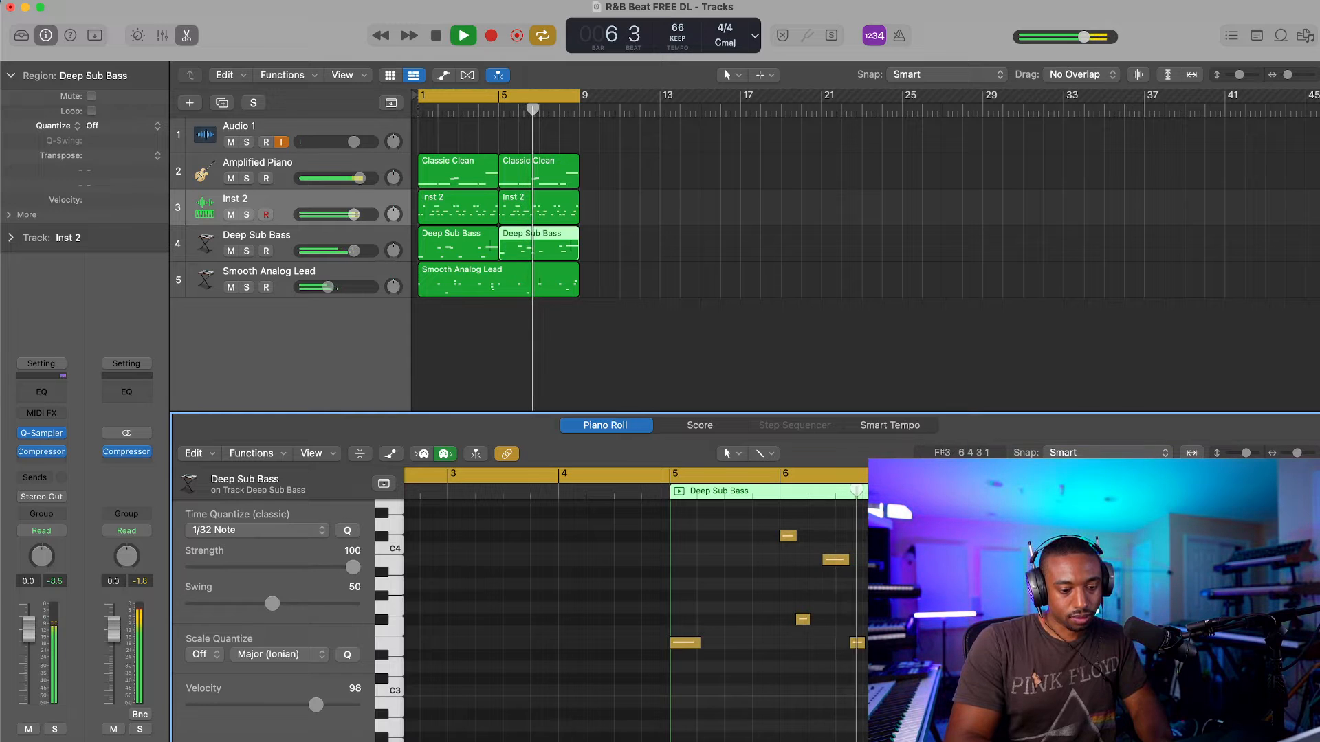
Step: Lower seven of the remaining notes in the second Deep Sub Bass region by two semitones and play the beat
{"action": "left_click_drag", "start_coordinate": [855, 545], "coordinate": [1144, 548]}
{"action": "left_click_drag", "start_coordinate": [1100, 507], "coordinate": [773, 637]}
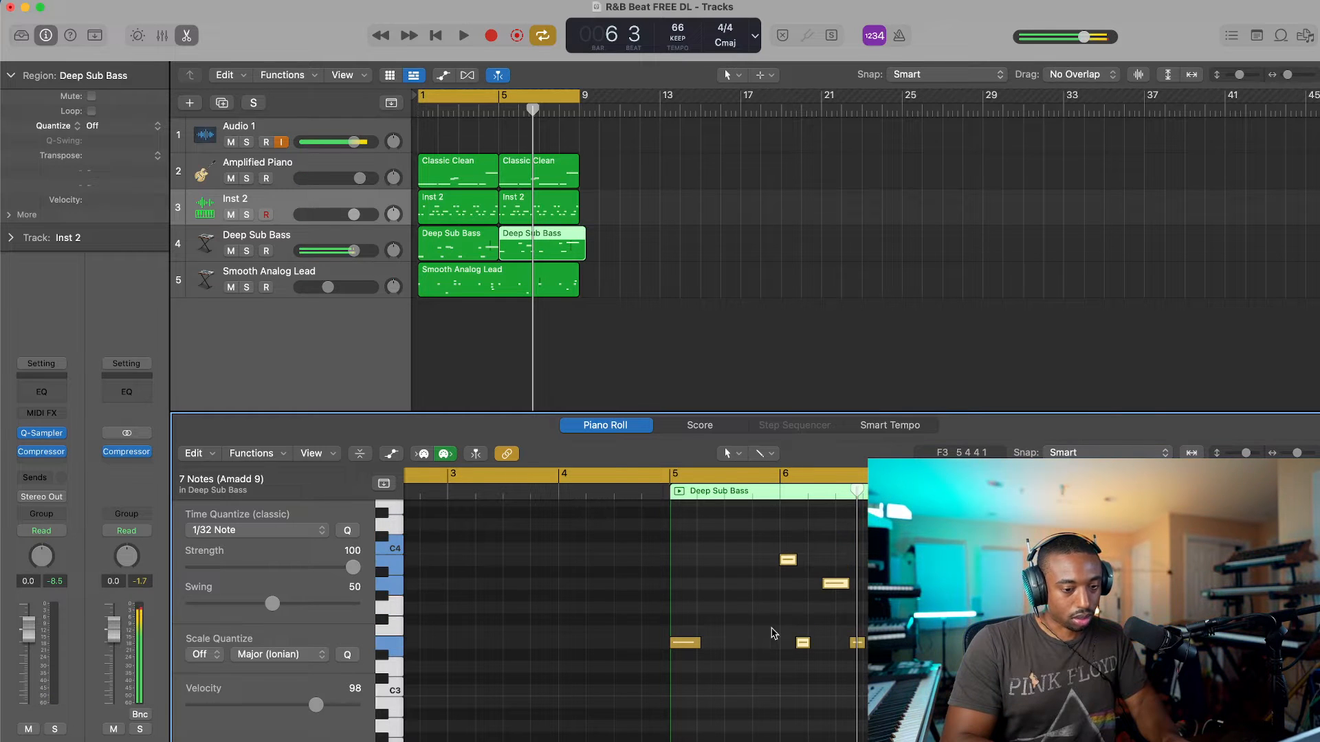
{"action": "key", "text": "space"}
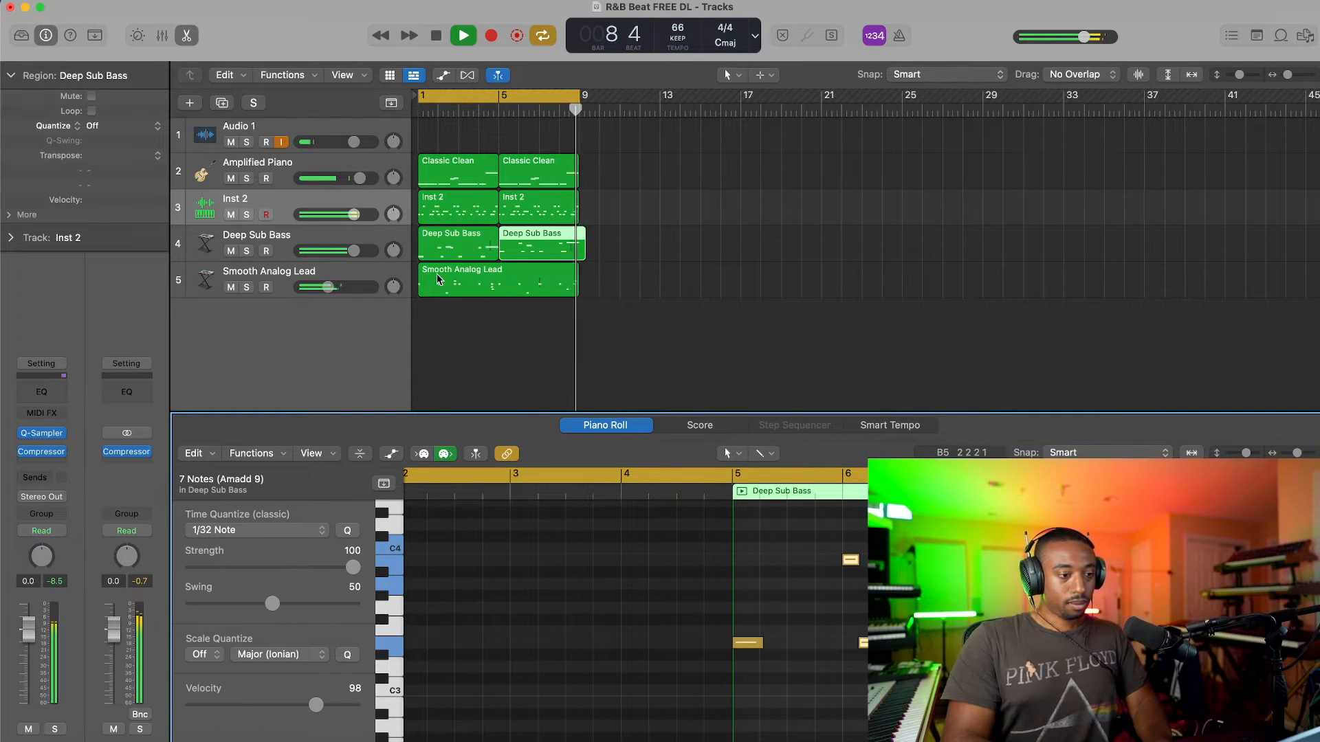
Step: Open the first Deep Sub Bass region in the Piano Roll and check its opening note
{"action": "left_click", "coordinate": [289, 242]}
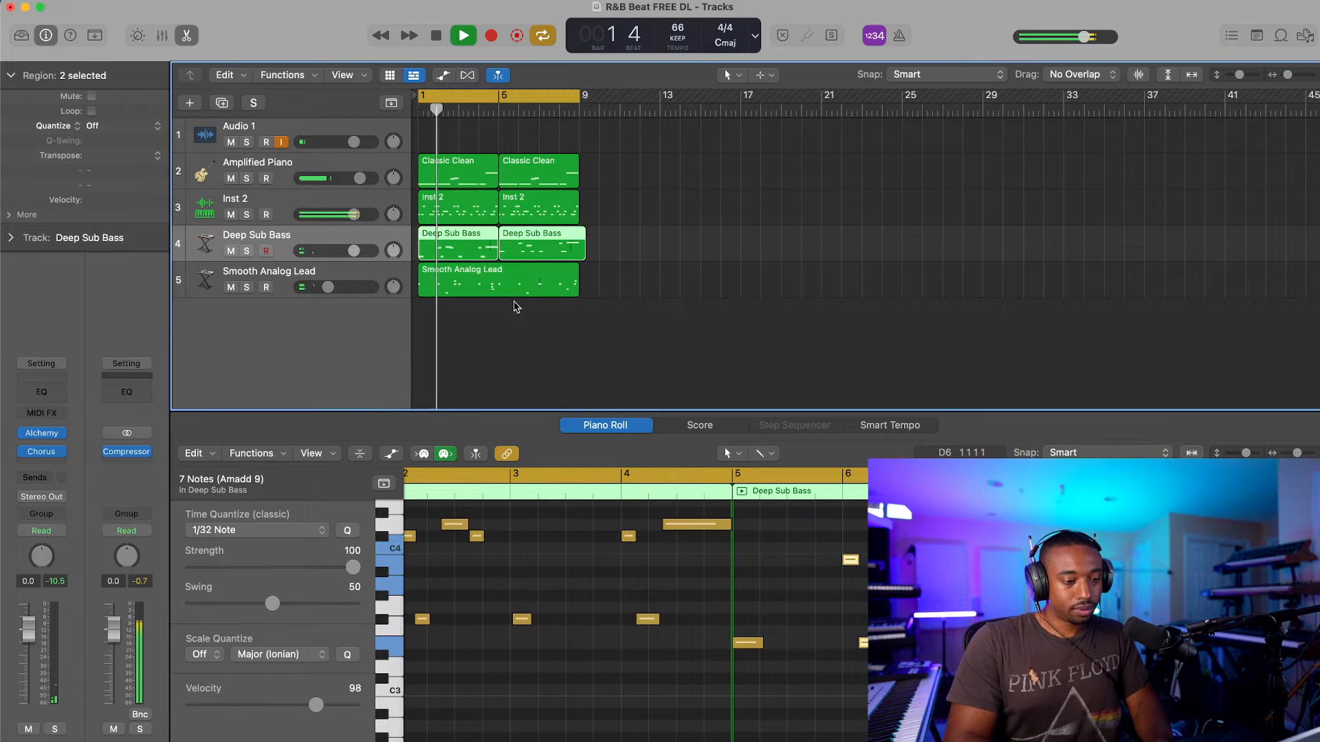
{"action": "key", "text": "e"}
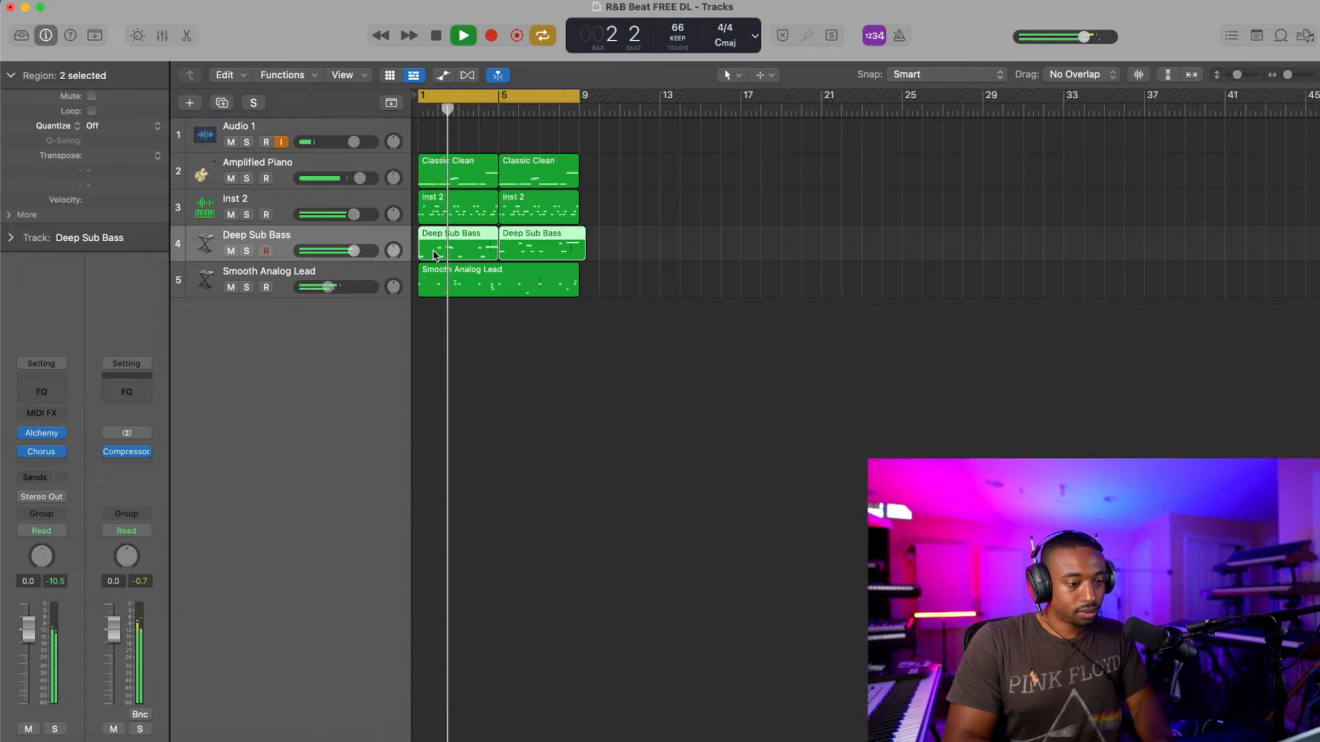
{"action": "double_click", "coordinate": [457, 244]}
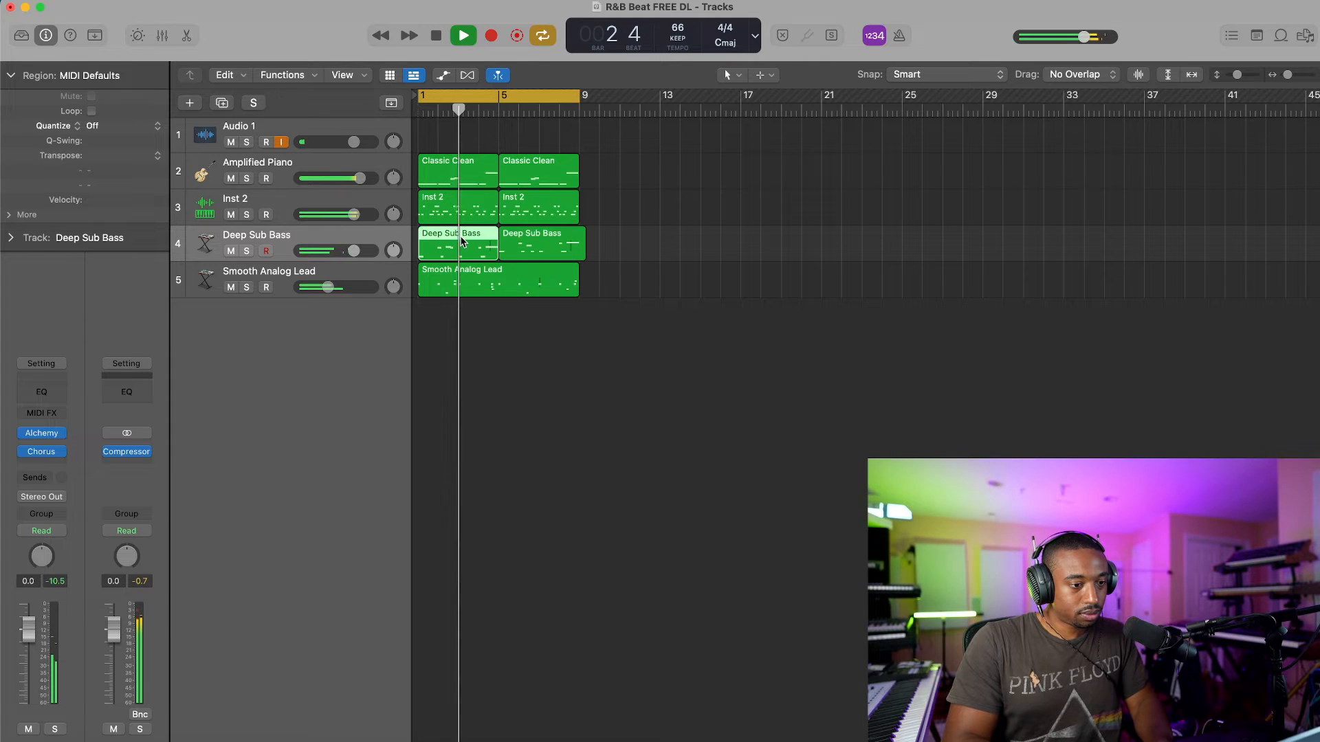
{"action": "left_click", "coordinate": [425, 618]}
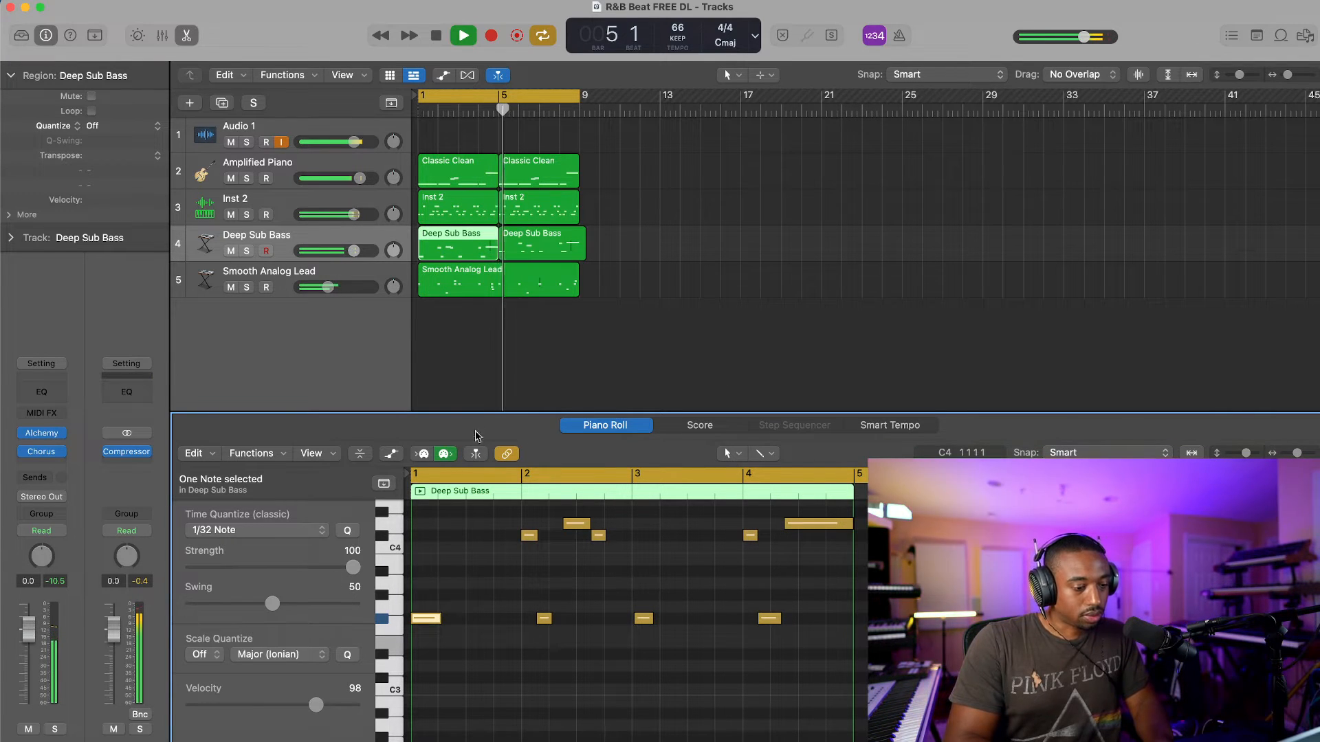
Step: Shorten the second Deep Sub Bass region to about four bars, ending around bar 9, and resume playback
{"action": "left_click", "coordinate": [600, 263]}
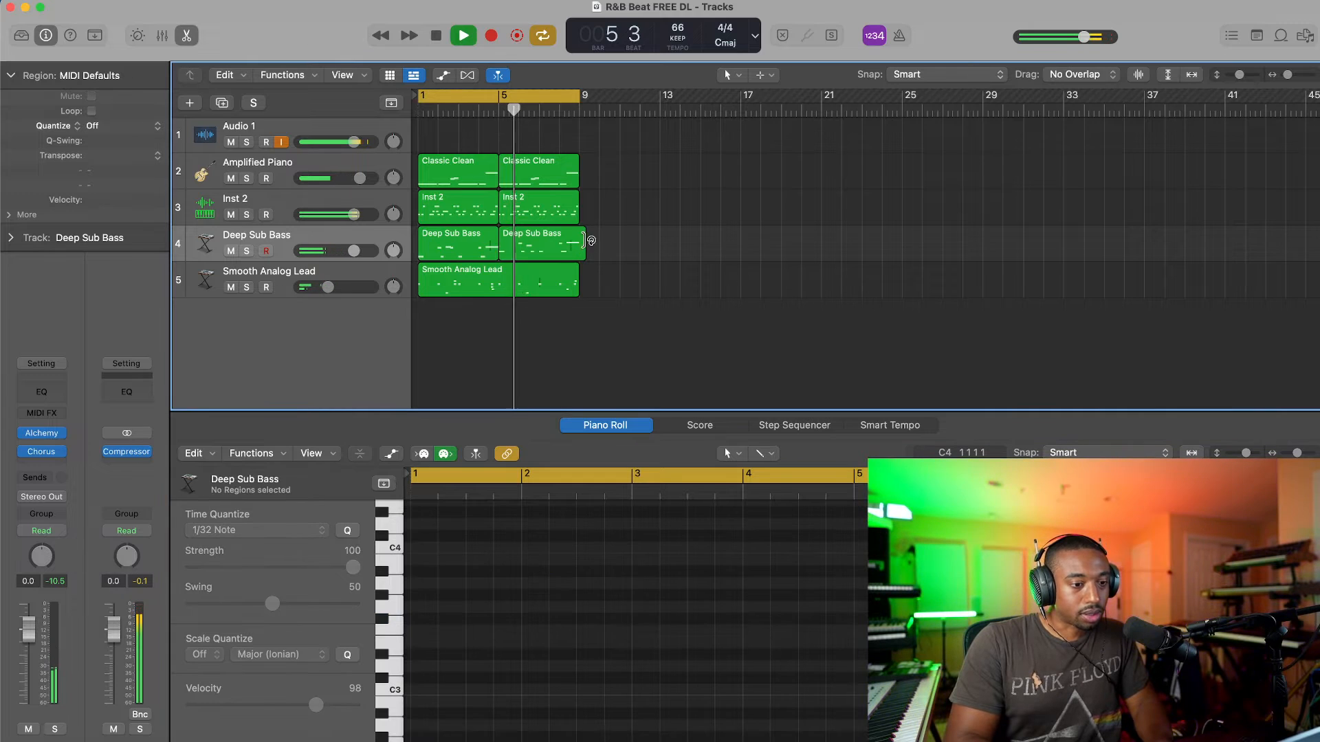
{"action": "left_click", "coordinate": [561, 256]}
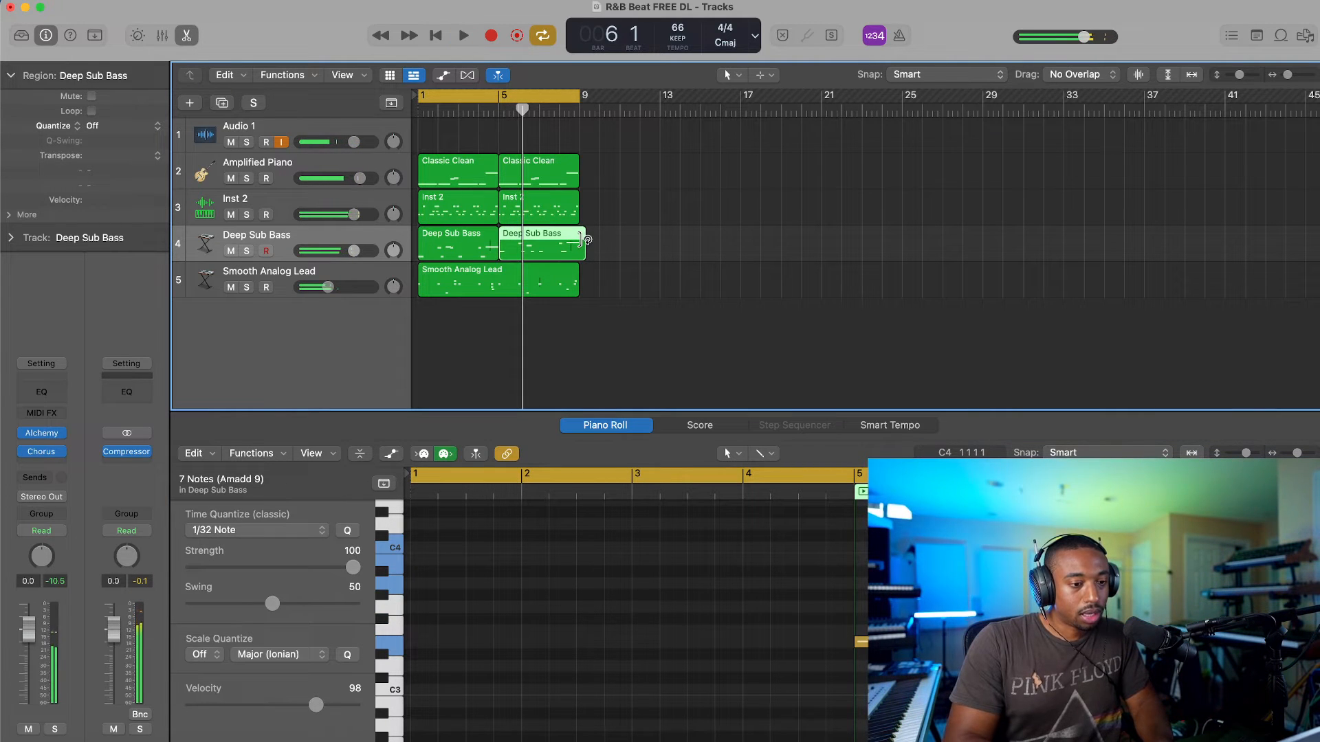
{"action": "left_click_drag", "start_coordinate": [585, 241], "coordinate": [574, 251]}
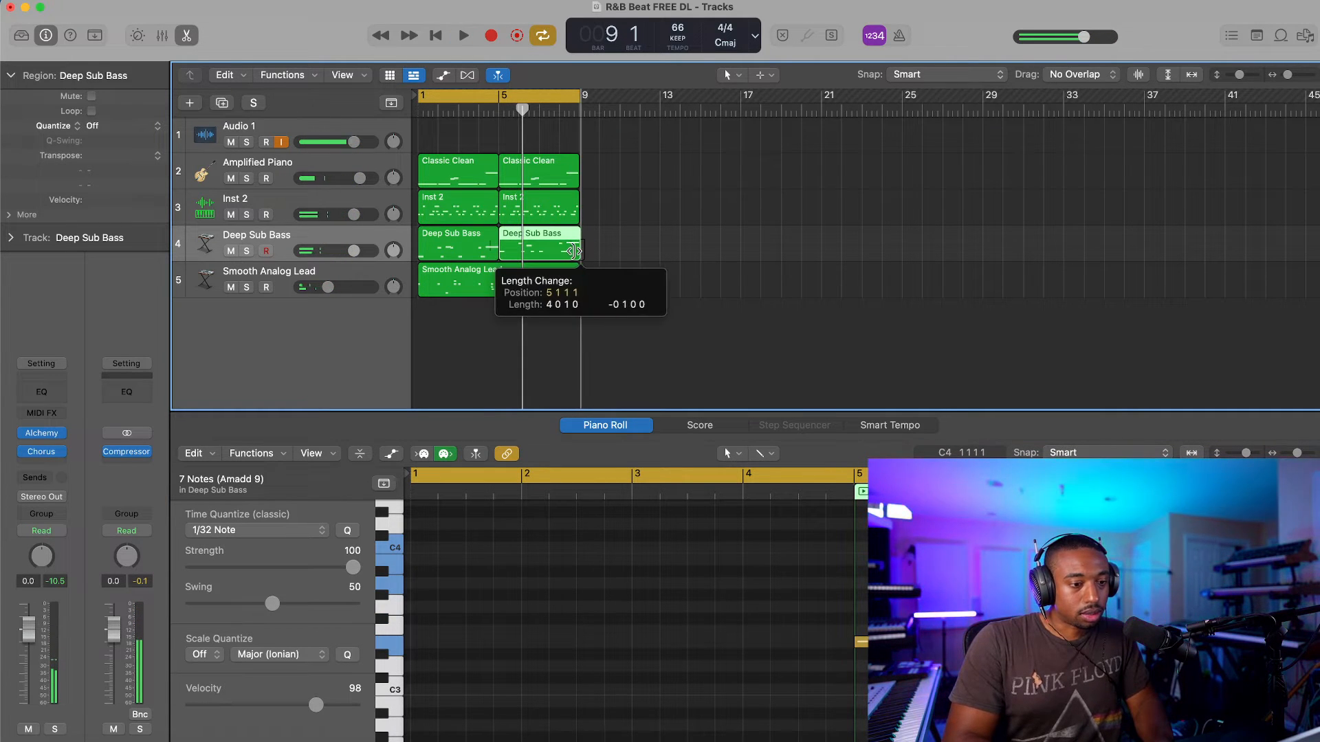
{"action": "key", "text": "space"}
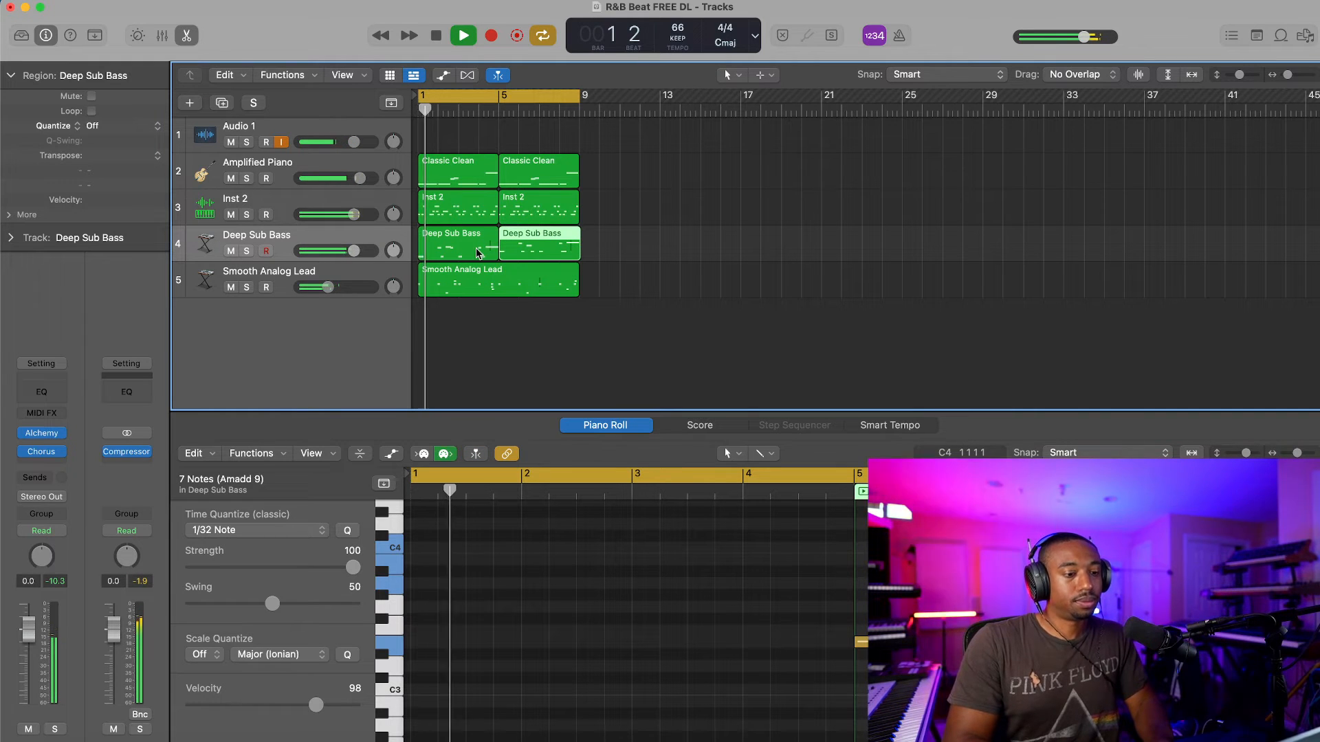
Step: Add a new software instrument track below Smooth Analog Lead
{"action": "left_click", "coordinate": [256, 239]}
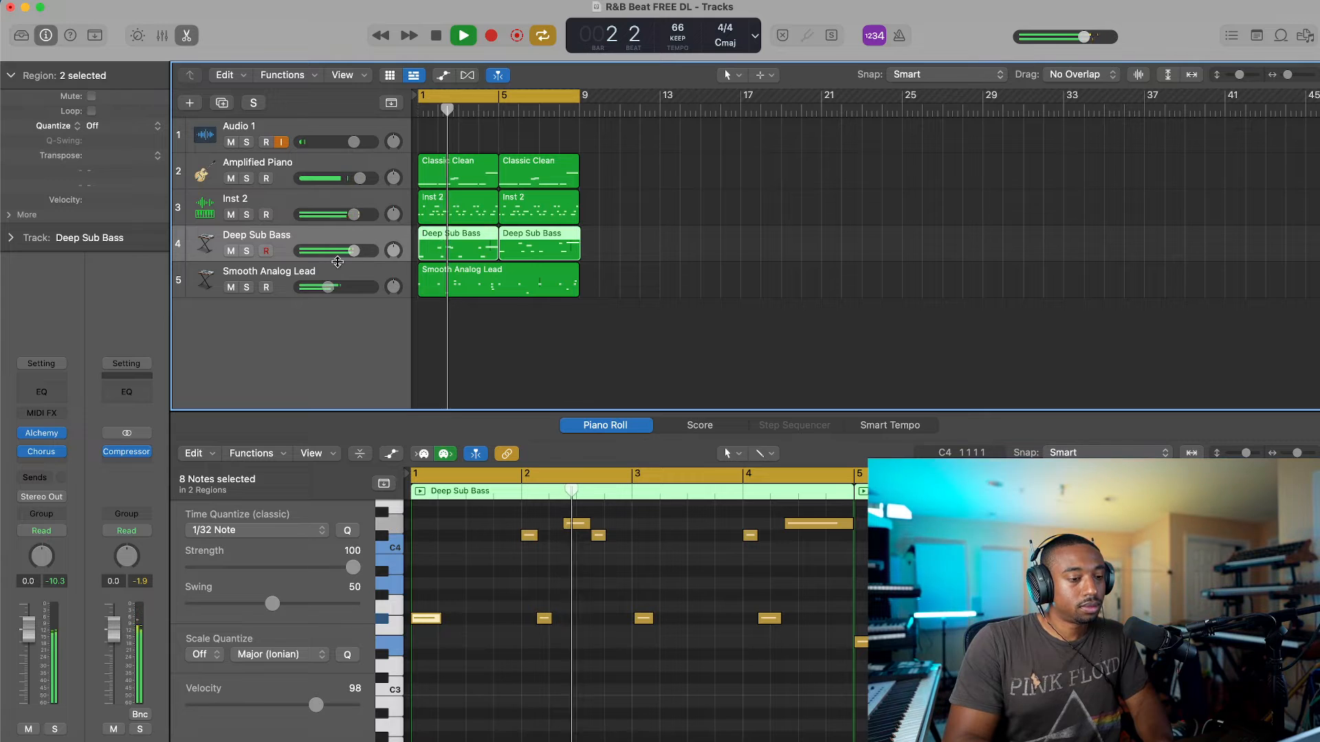
{"action": "left_click", "coordinate": [274, 202]}
{"action": "left_click", "coordinate": [286, 176]}
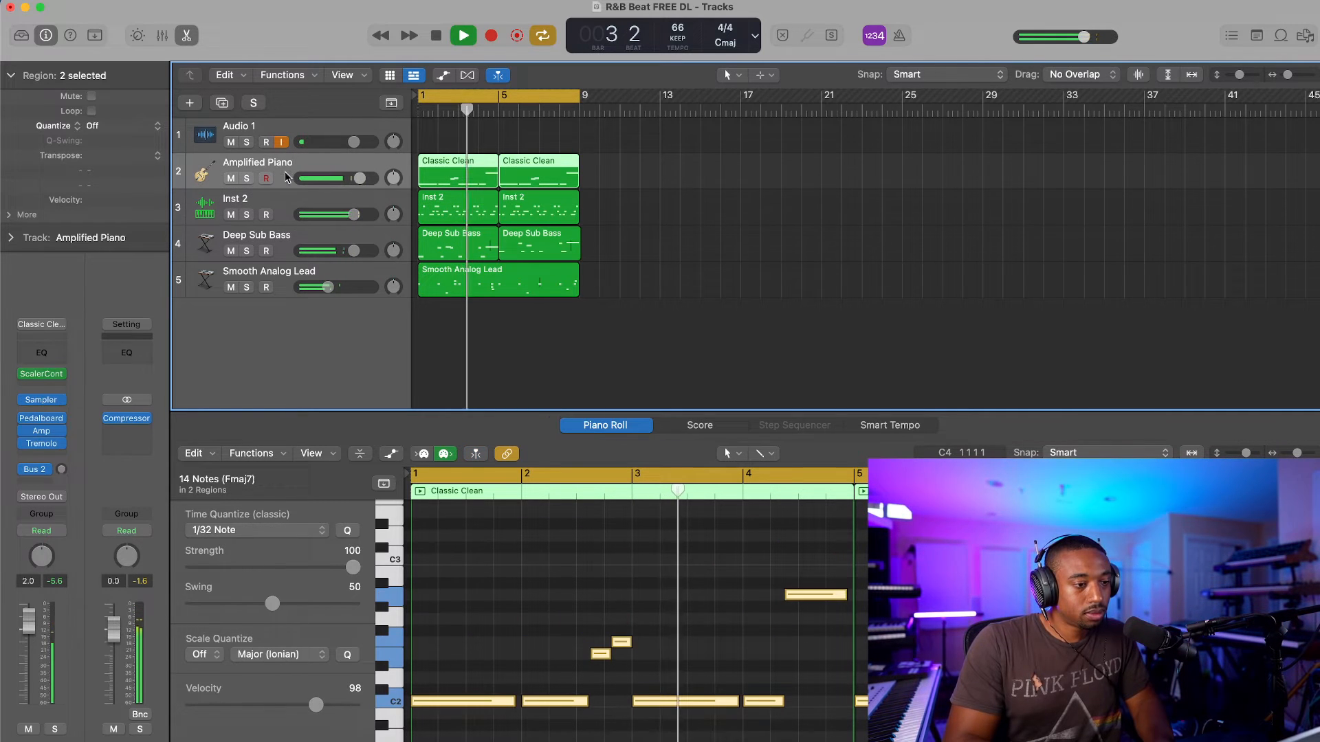
{"action": "right_click", "coordinate": [317, 326]}
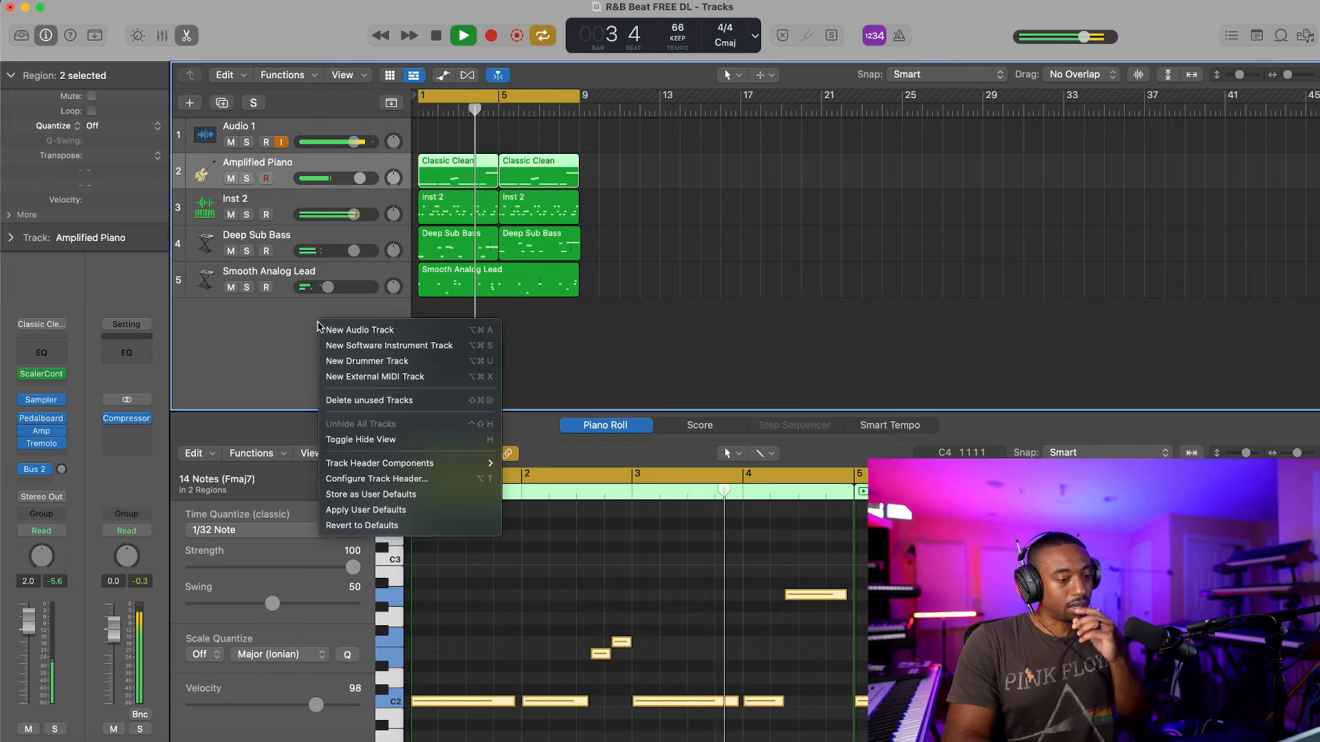
{"action": "left_click", "coordinate": [357, 345]}
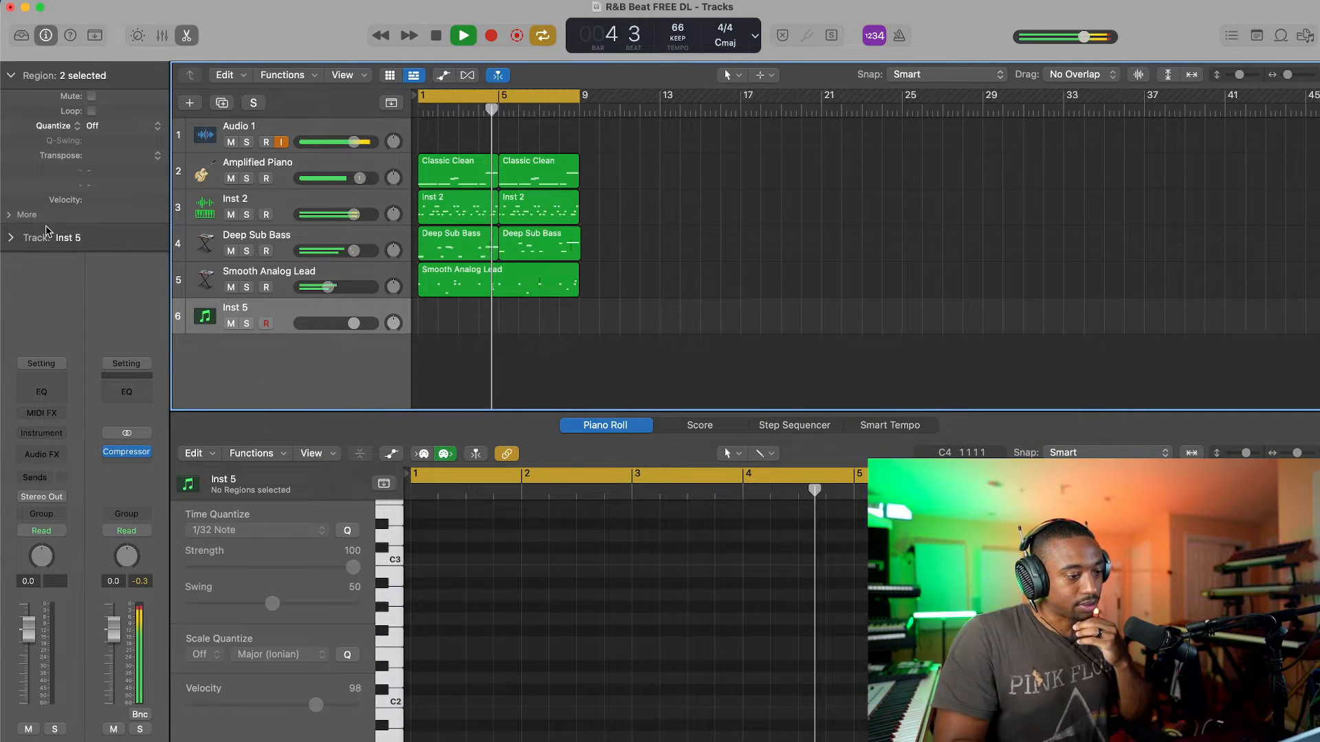
Step: Search the sound Library for a saxophone and load Studio Alto Sax 1 onto the new track
{"action": "key", "text": "y"}
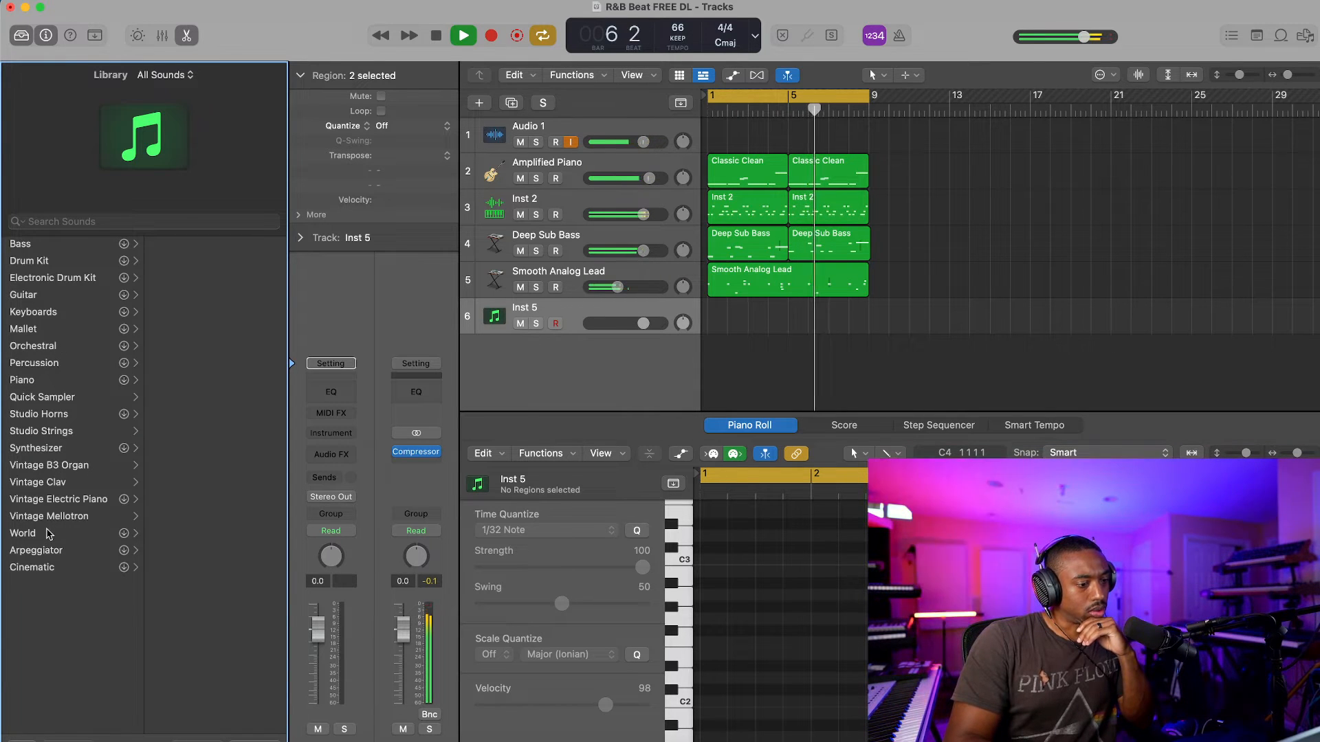
{"action": "left_click", "coordinate": [69, 221]}
{"action": "type", "text": "sax"}
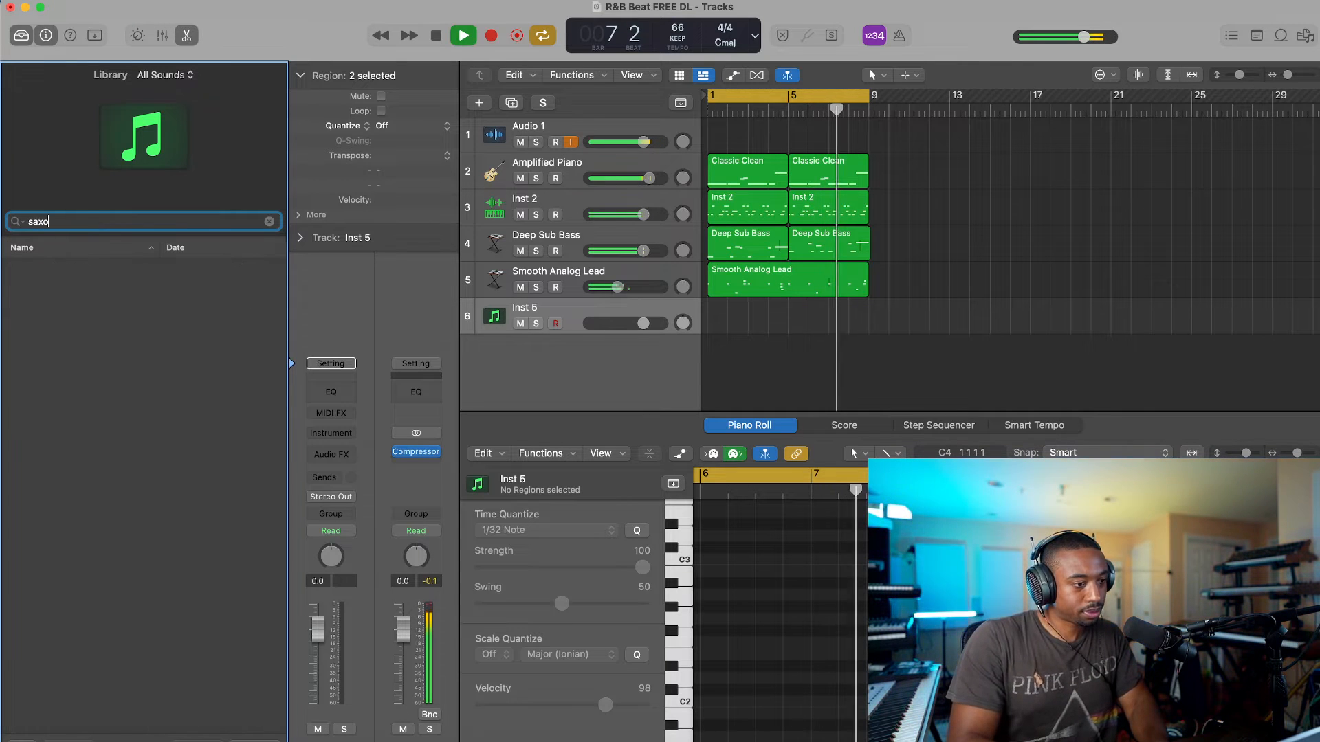
{"action": "left_click", "coordinate": [72, 267]}
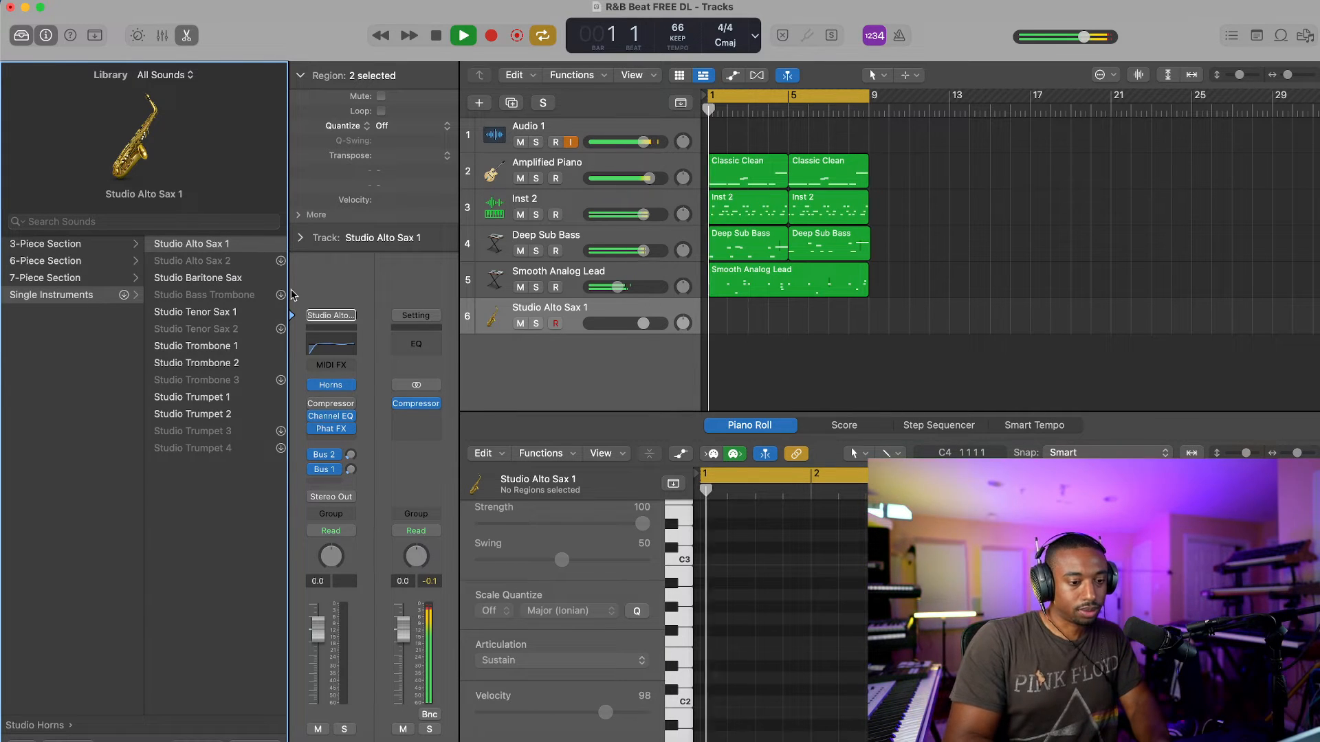
Step: Open Musical Typing for the alto sax, try a few notes and lower the keyboard octave to C2
{"action": "key", "text": "super+k"}
{"action": "key", "text": "l"}
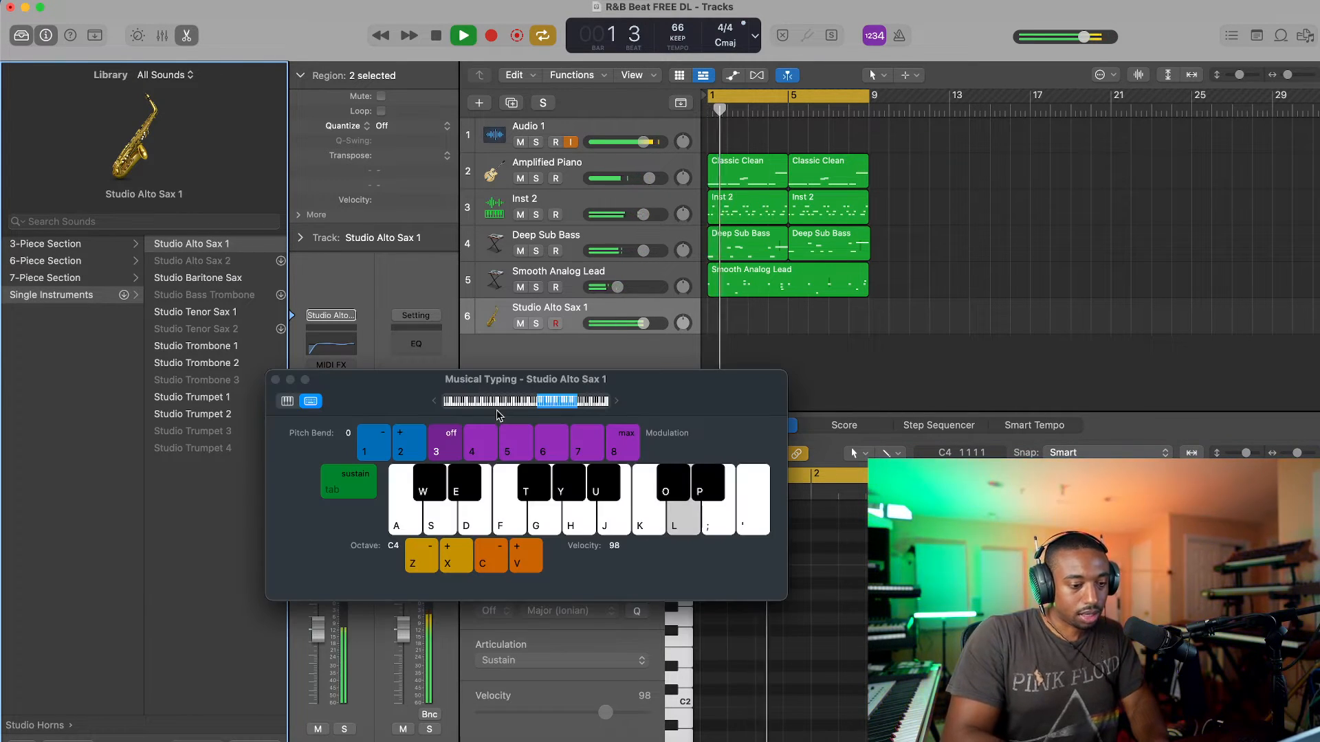
{"action": "key", "text": "g"}
{"action": "key", "text": "f"}
{"action": "key", "text": "s"}
{"action": "key", "text": "z"}
{"action": "key", "text": "z"}
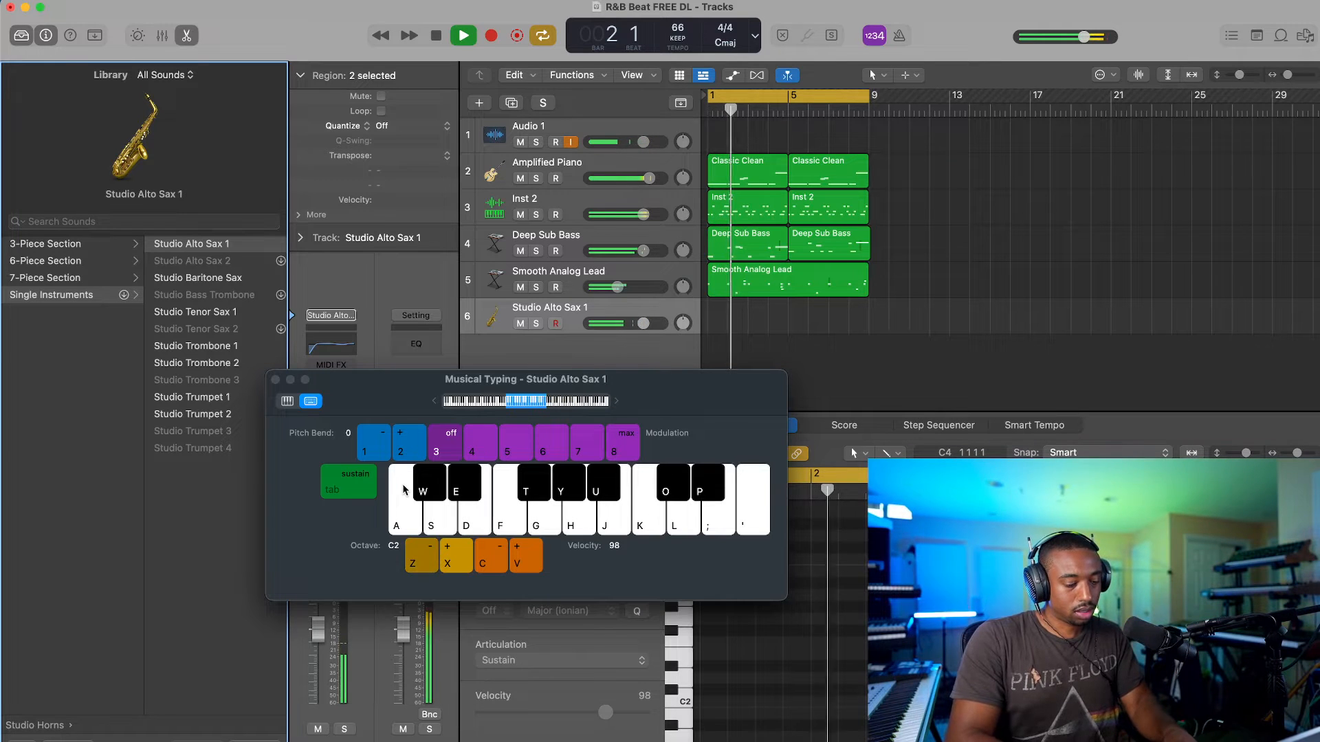
Step: Try out an alto sax melody with Musical Typing over the looping beat, using notes around B to E
{"action": "key", "text": "j"}
{"action": "key", "text": "k"}
{"action": "key", "text": "l"}
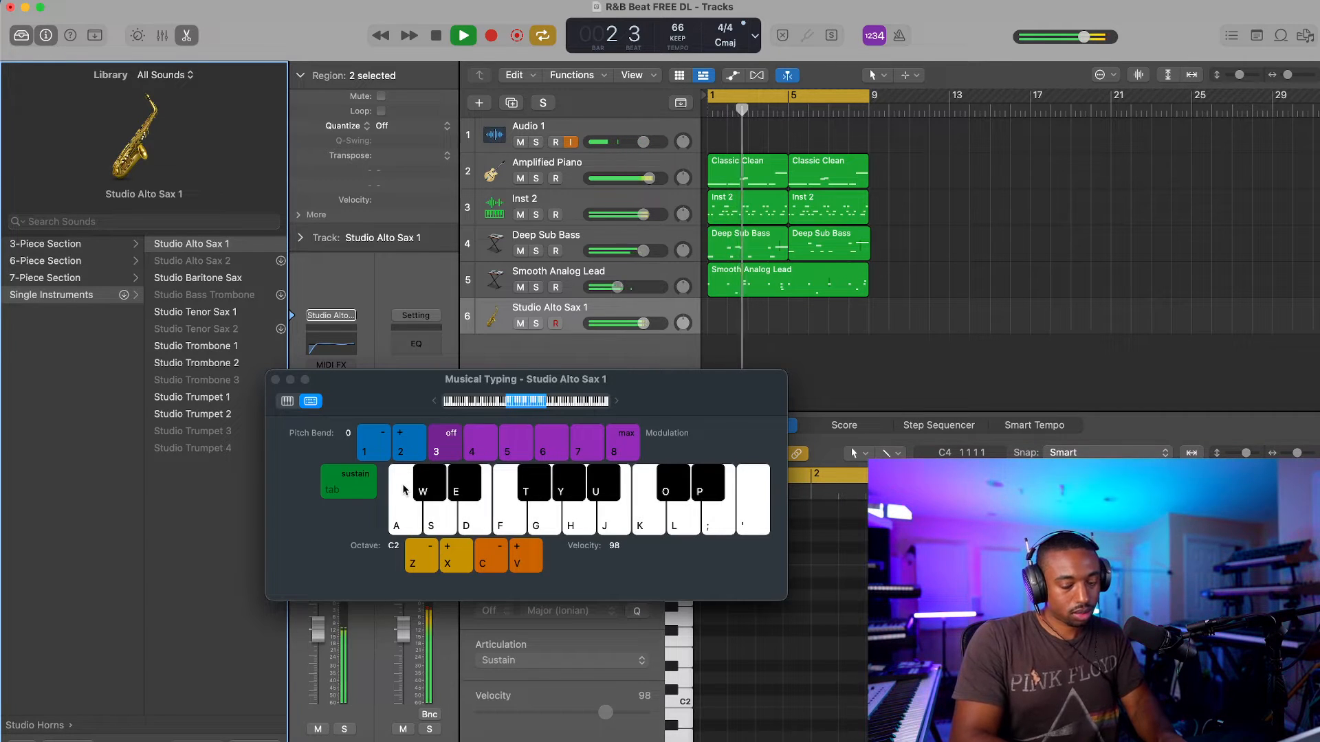
{"action": "key", "text": "i"}
{"action": "key", "text": "o"}
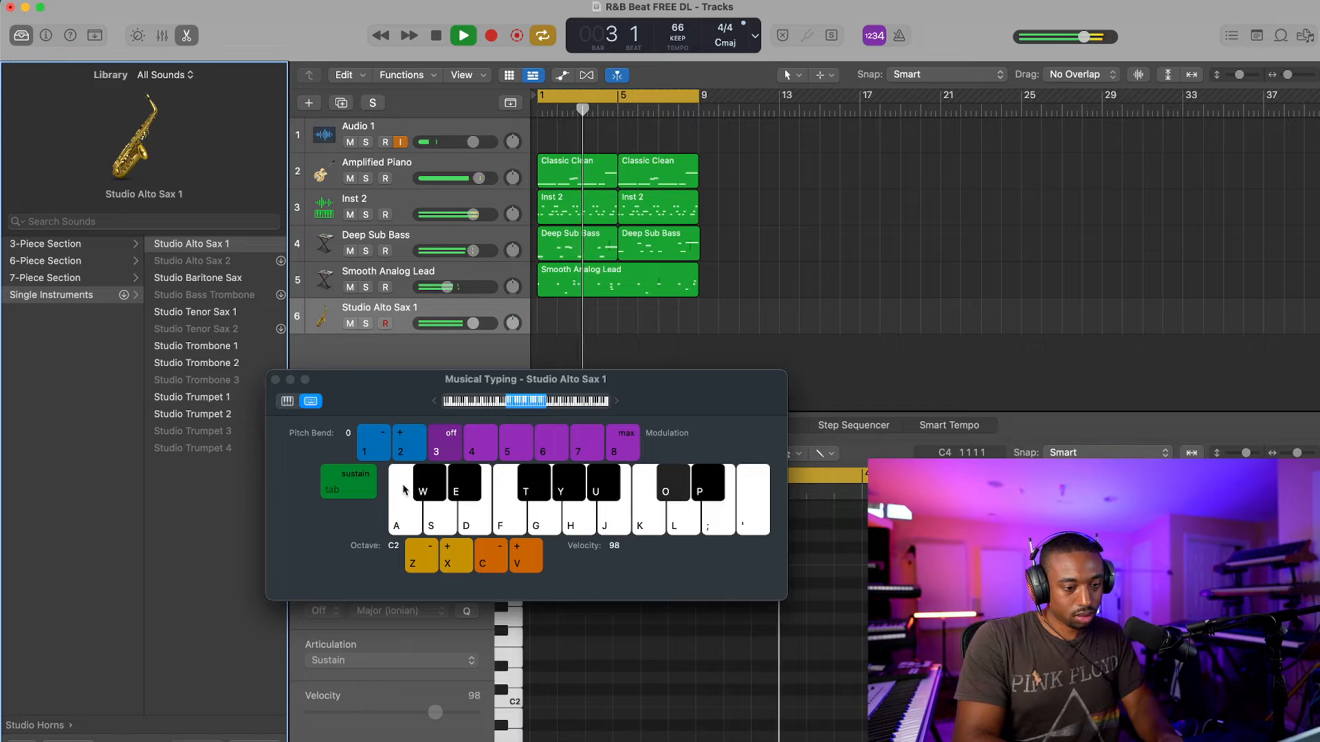
{"action": "key", "text": "l"}
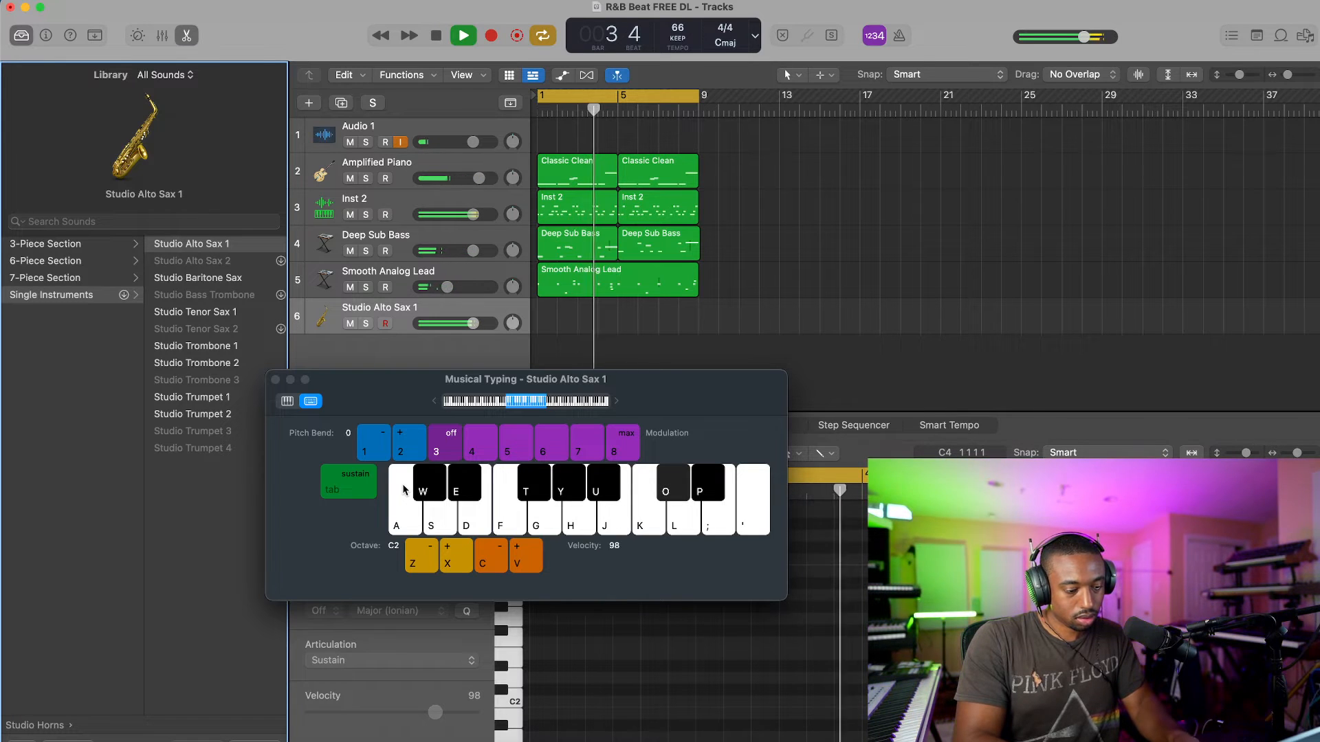
{"action": "key", "text": "o"}
{"action": "key", "text": "l"}
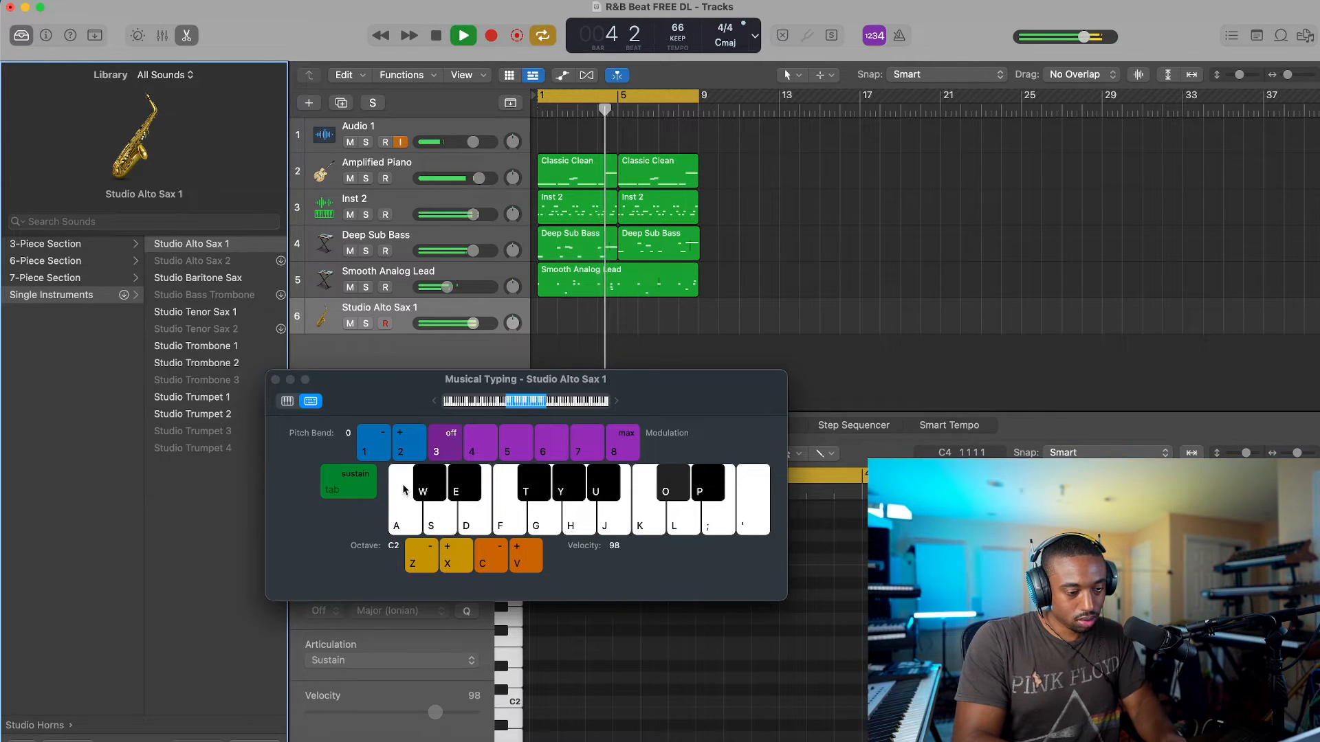
{"action": "key", "text": "semicolon"}
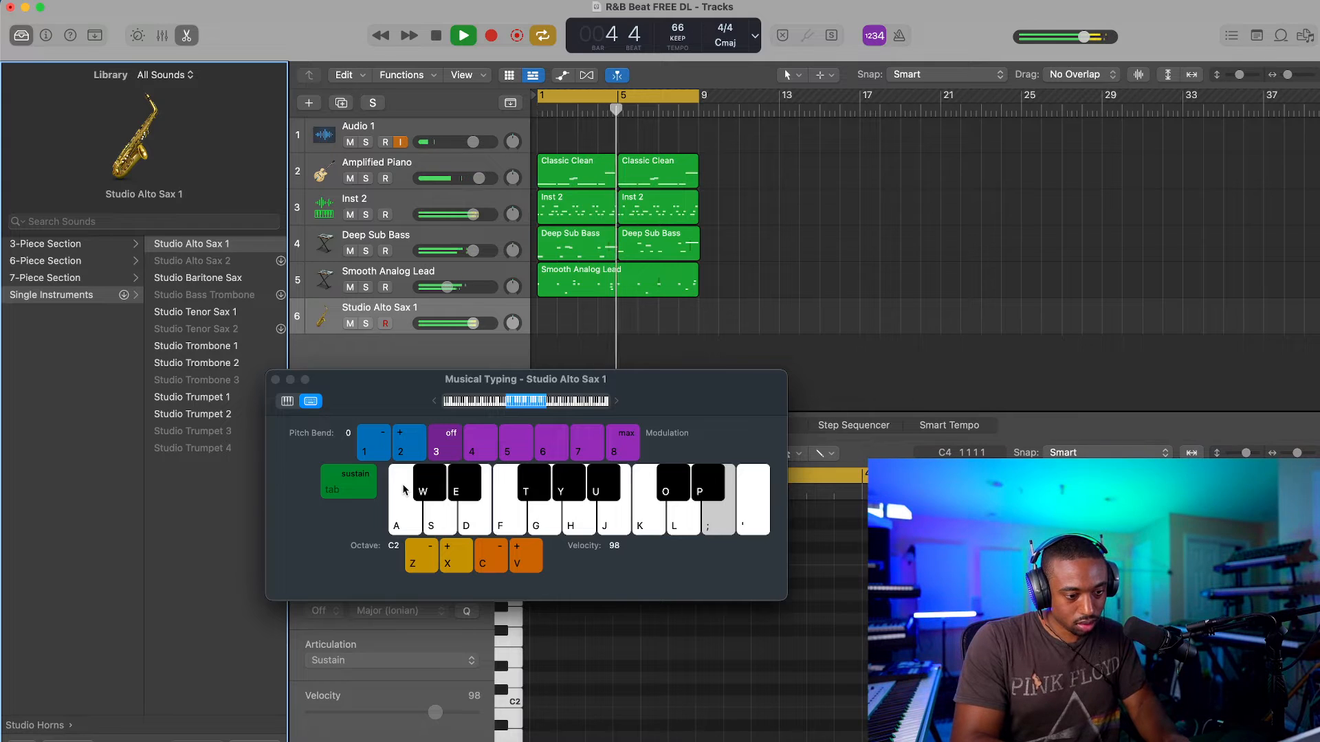
{"action": "key", "text": "o"}
{"action": "key", "text": "l"}
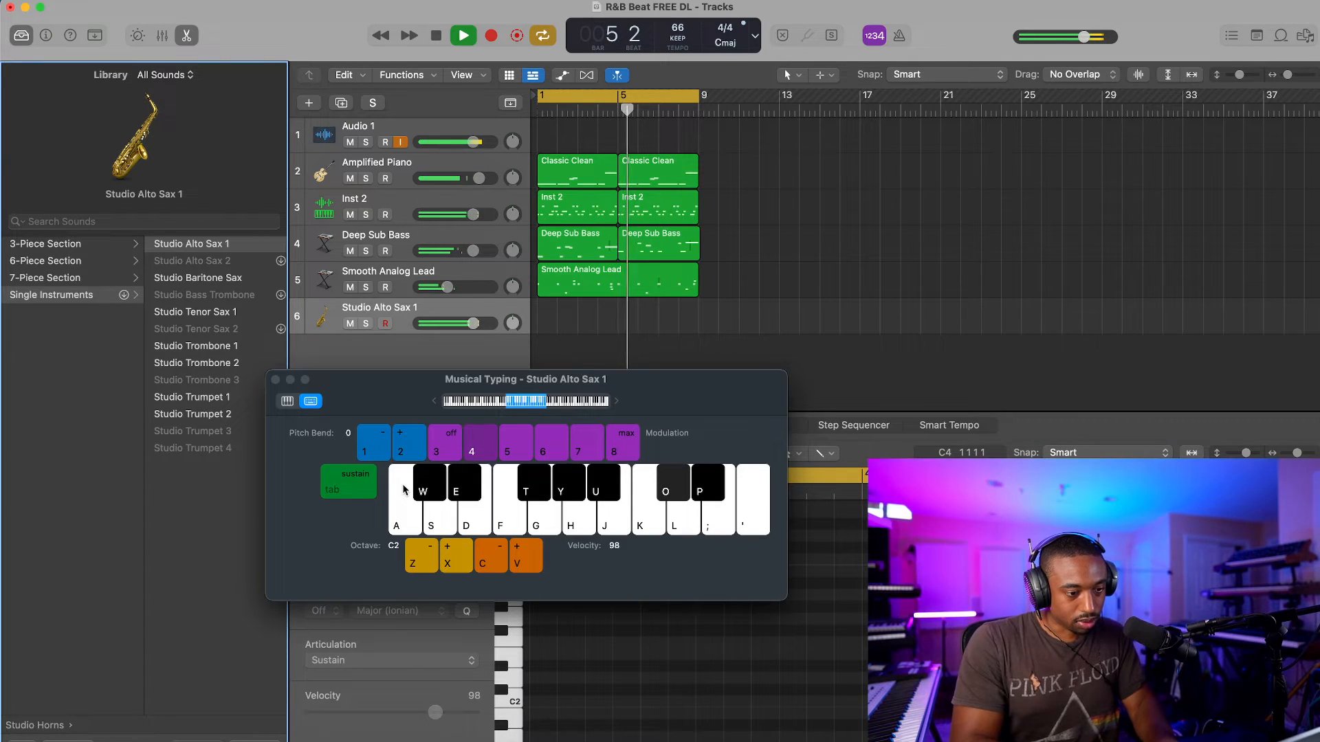
Step: Try different Musical Typing modulation levels while playing a sax note, and settle on level 6
{"action": "key", "text": "5"}
{"action": "key", "text": "6"}
{"action": "key", "text": "7"}
{"action": "key", "text": "8"}
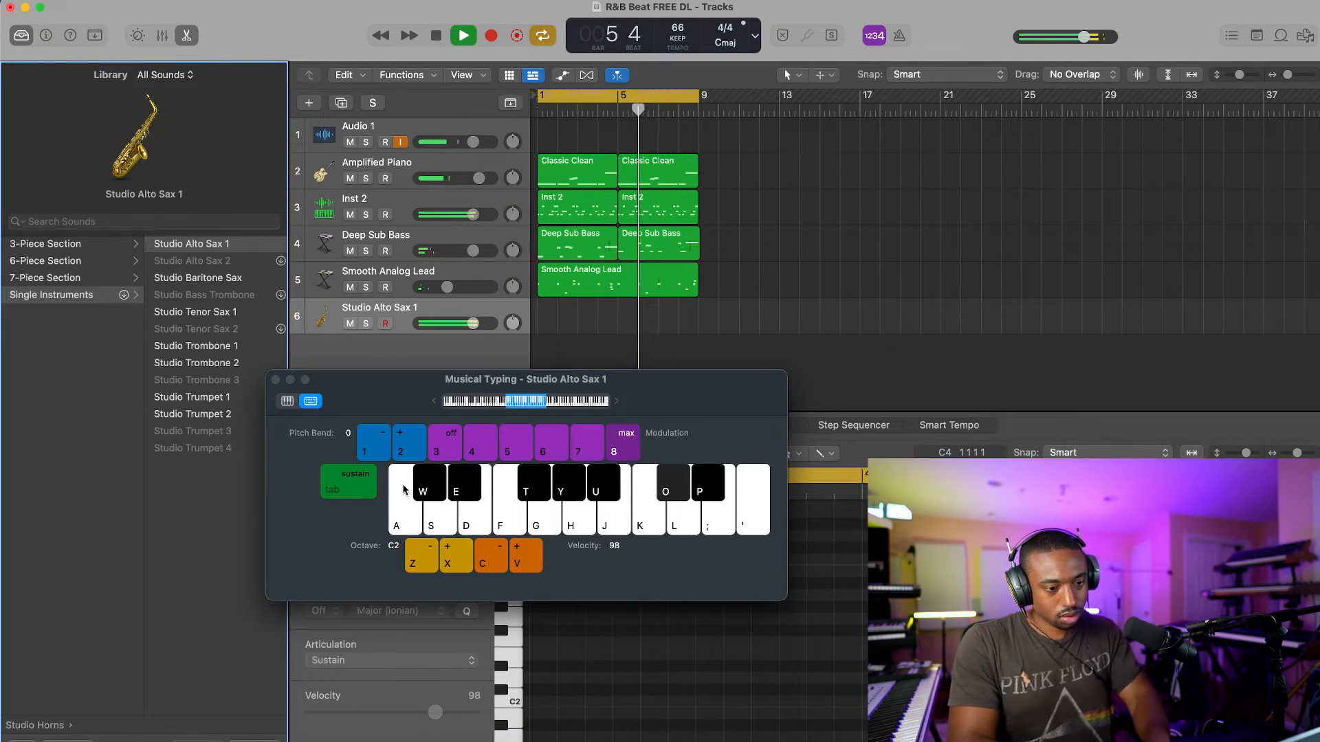
{"action": "key", "text": "o"}
{"action": "key", "text": "4"}
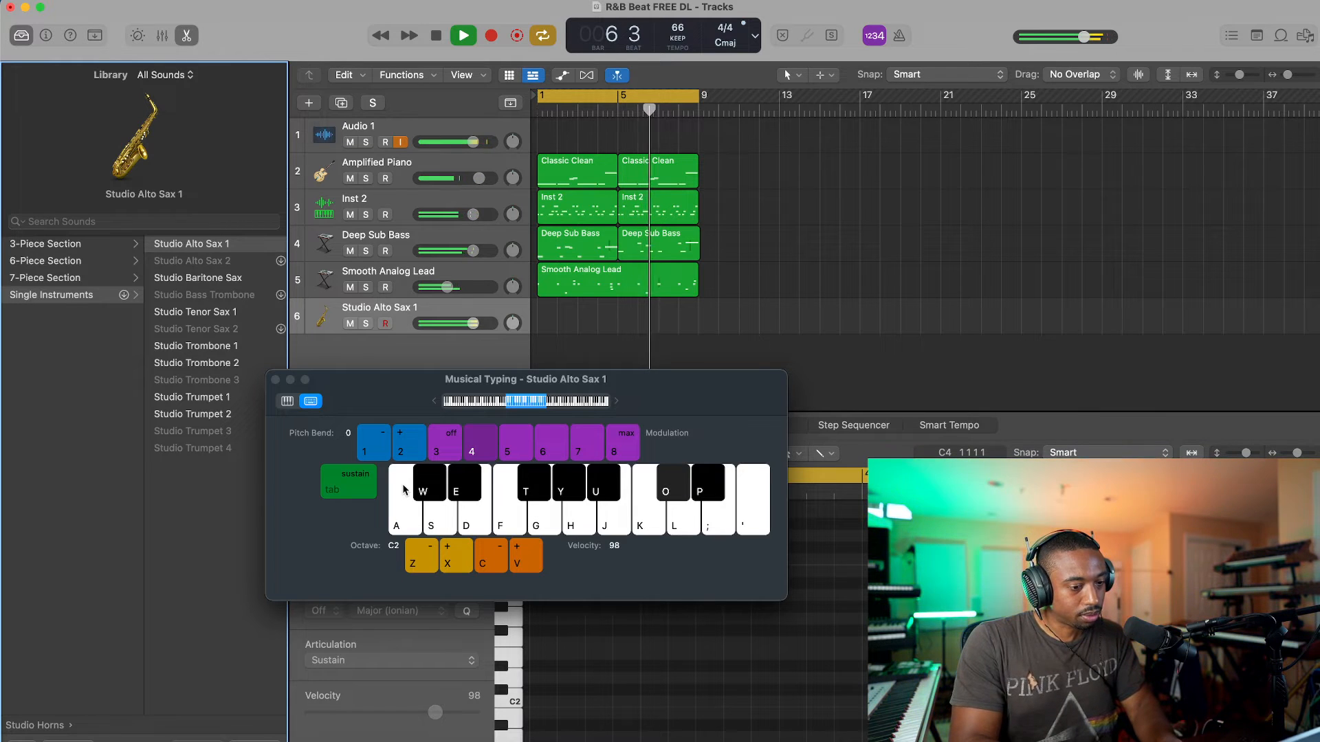
{"action": "key", "text": "o"}
{"action": "key", "text": "6"}
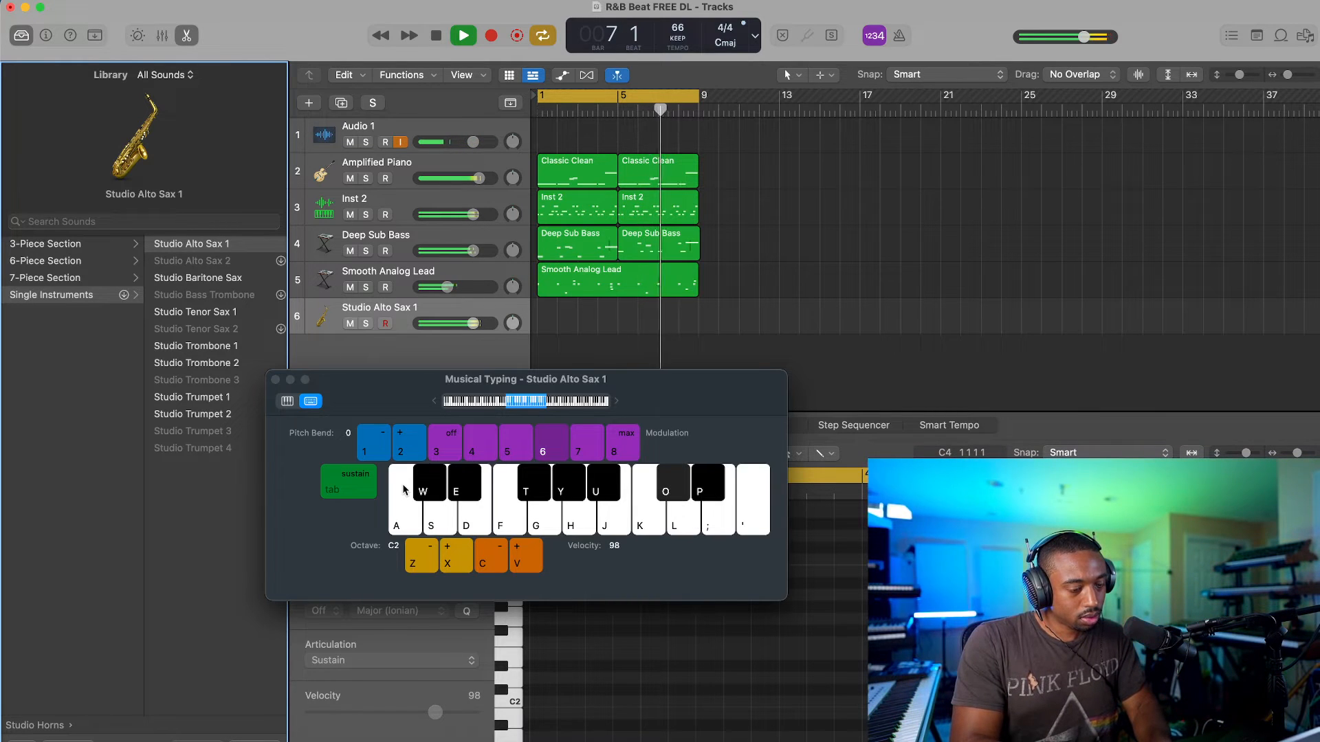
{"action": "key", "text": "o"}
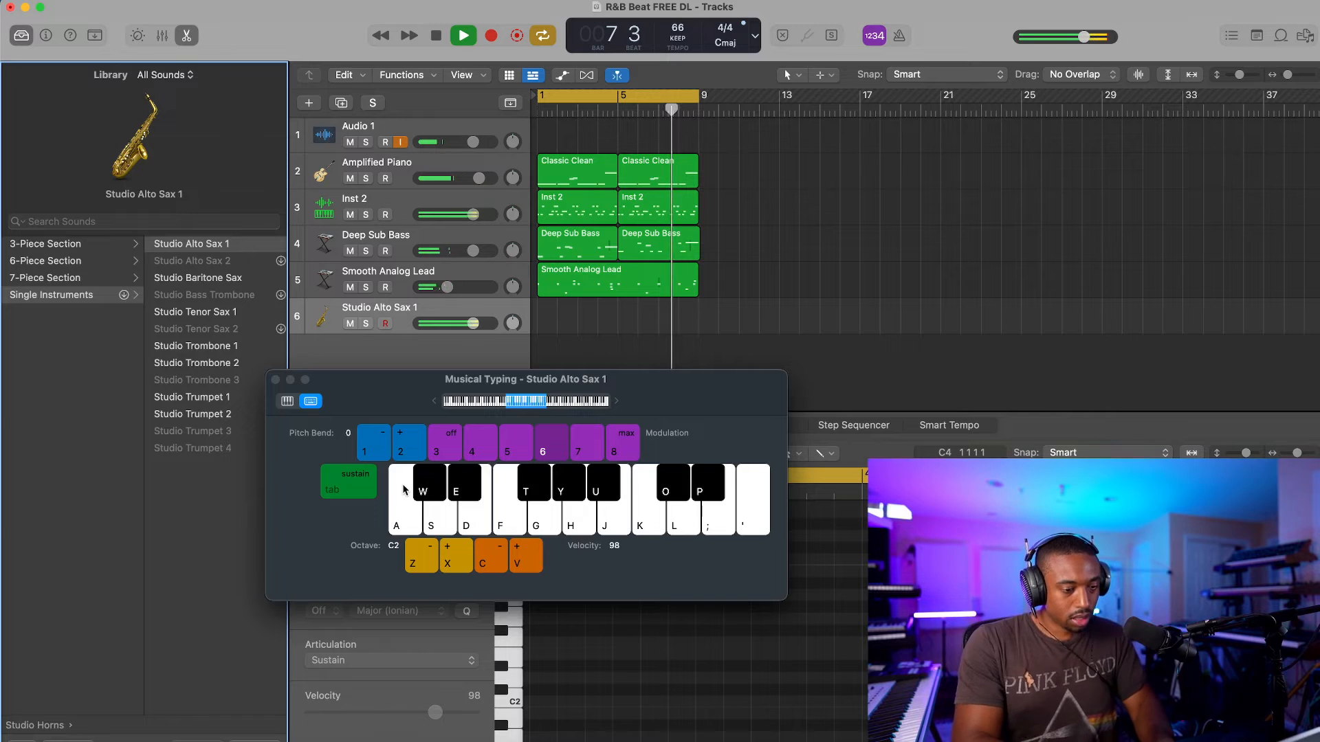
Step: Test lower and higher note velocities on the alto sax and set the Musical Typing velocity to 93
{"action": "key", "text": "c"}
{"action": "key", "text": "v"}
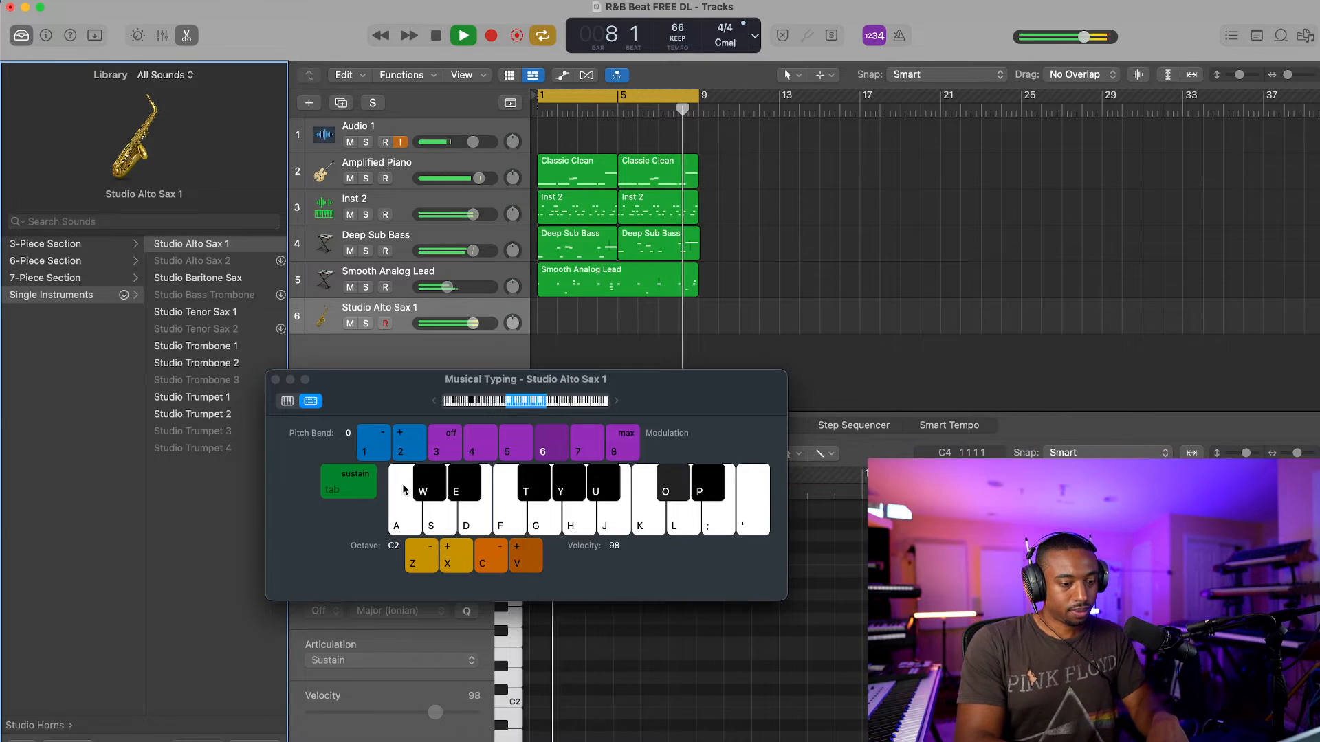
{"action": "key", "text": "o"}
{"action": "key", "text": "c"}
{"action": "key", "text": "o"}
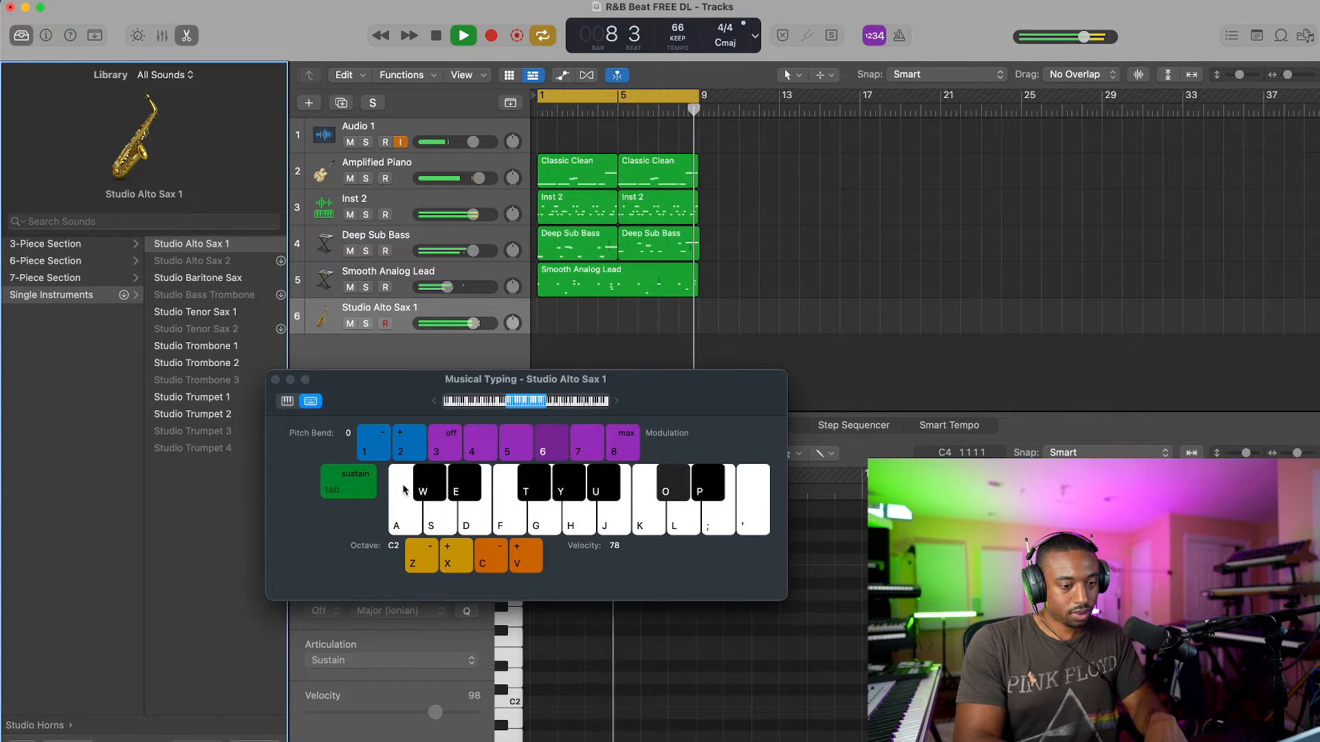
{"action": "key", "text": "c"}
{"action": "key", "text": "v"}
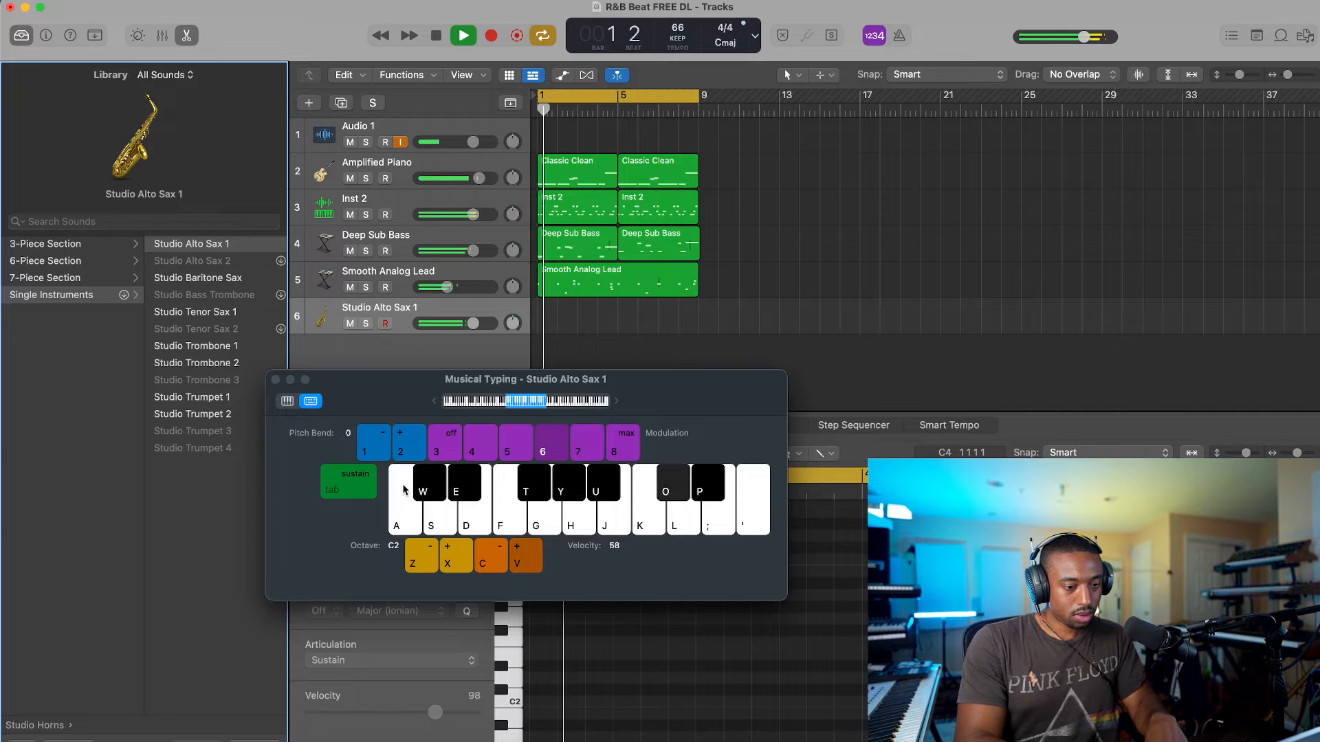
{"action": "key", "text": "o"}
{"action": "key", "text": "o"}
{"action": "key", "text": "v"}
{"action": "key", "text": "v"}
{"action": "key", "text": "o"}
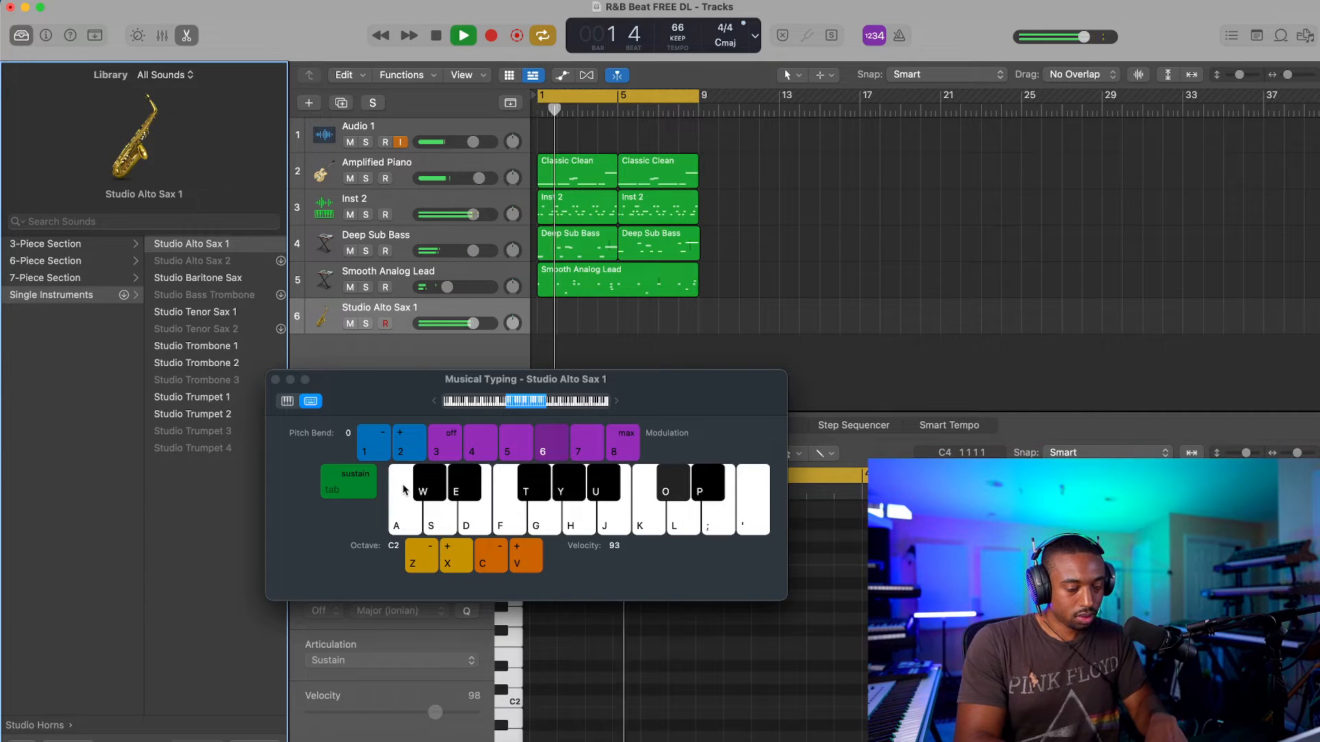
Step: Play further melody ideas on the alto sax with Musical Typing over the loop
{"action": "key", "text": "t"}
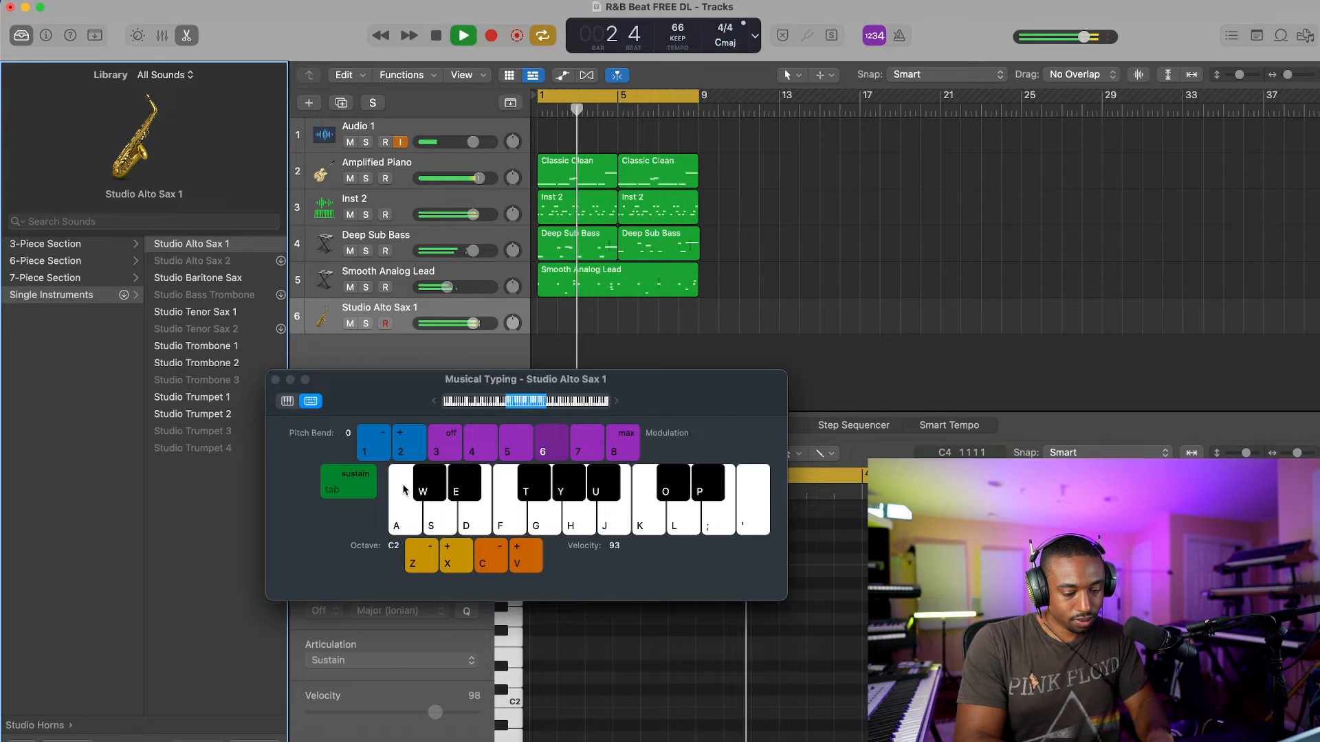
{"action": "key", "text": "u"}
{"action": "key", "text": "o"}
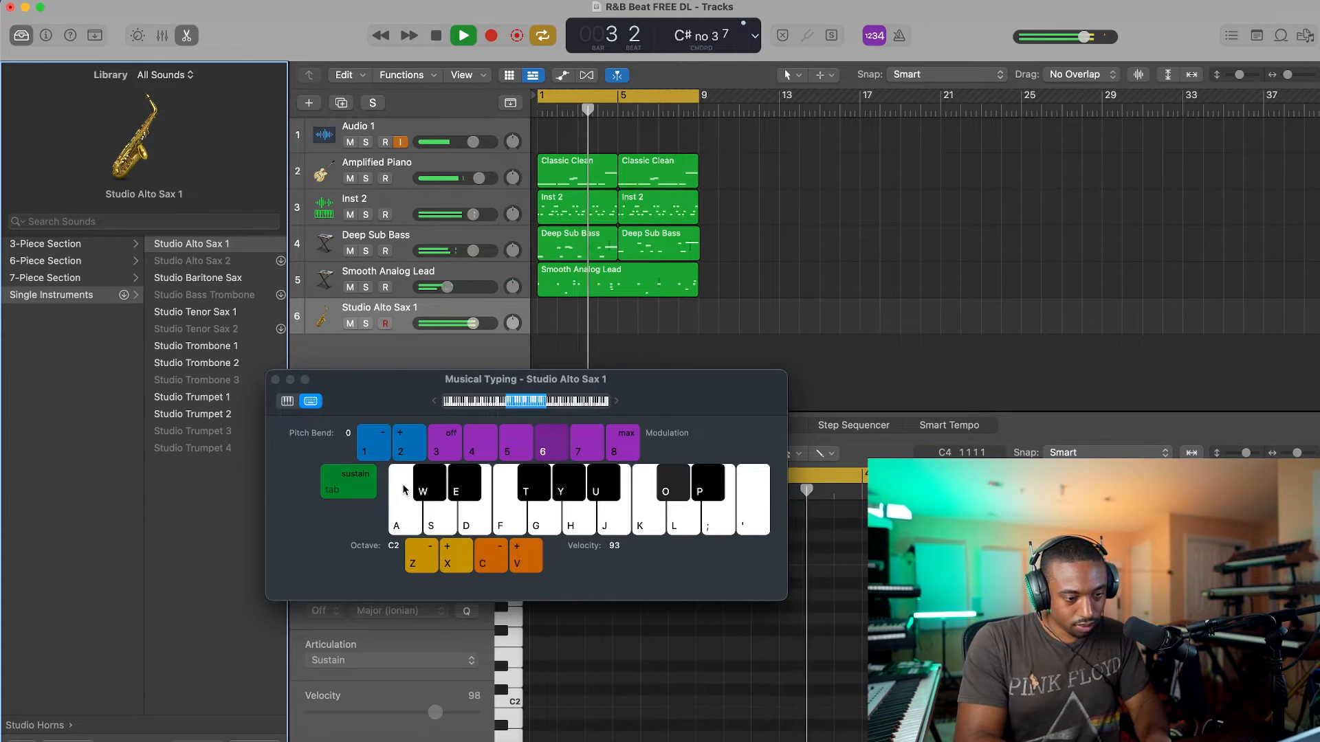
{"action": "key", "text": "o"}
{"action": "key", "text": "j"}
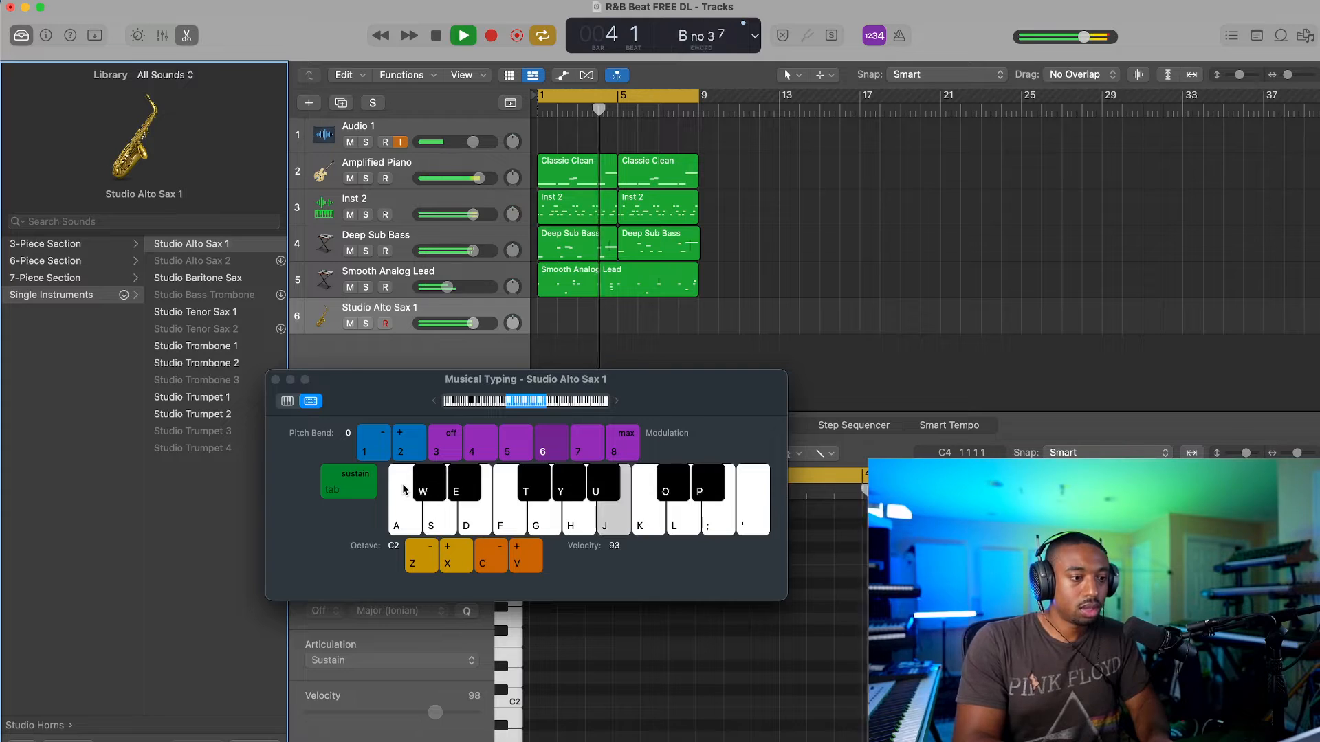
{"action": "key", "text": "l"}
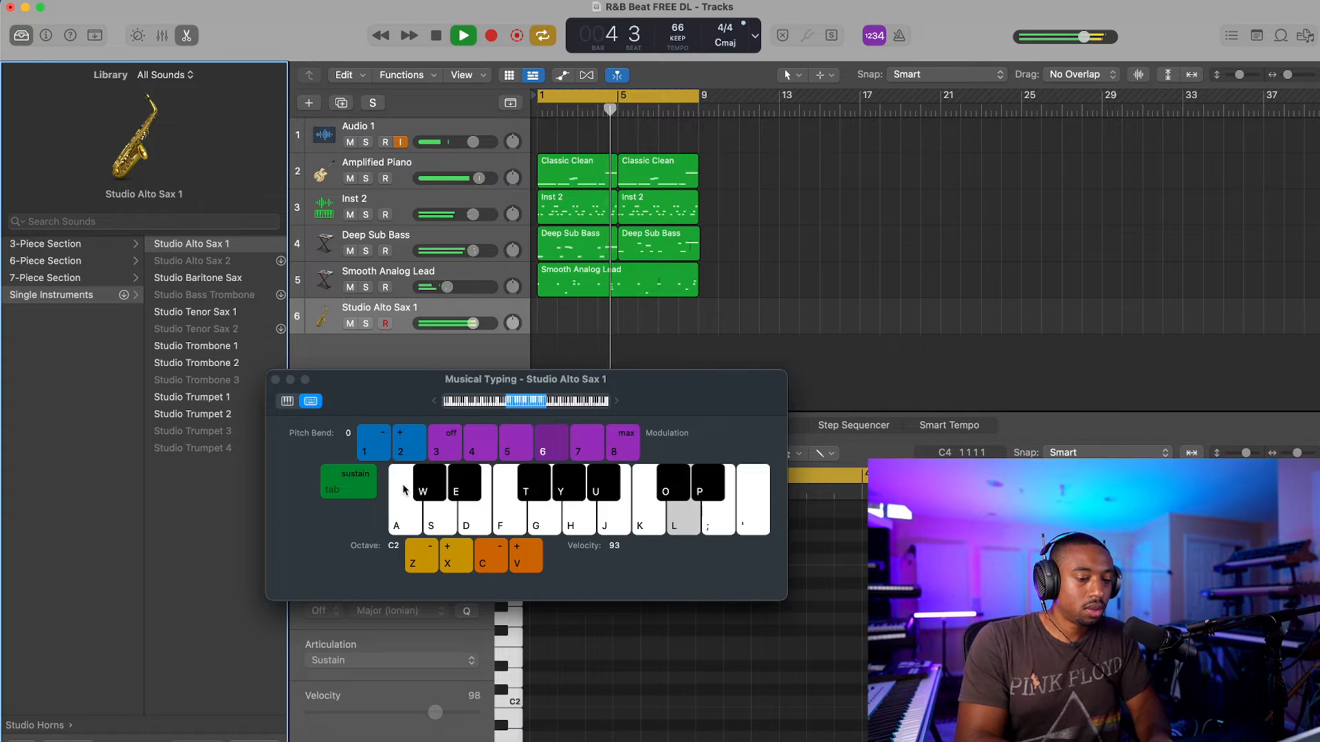
{"action": "key", "text": "j"}
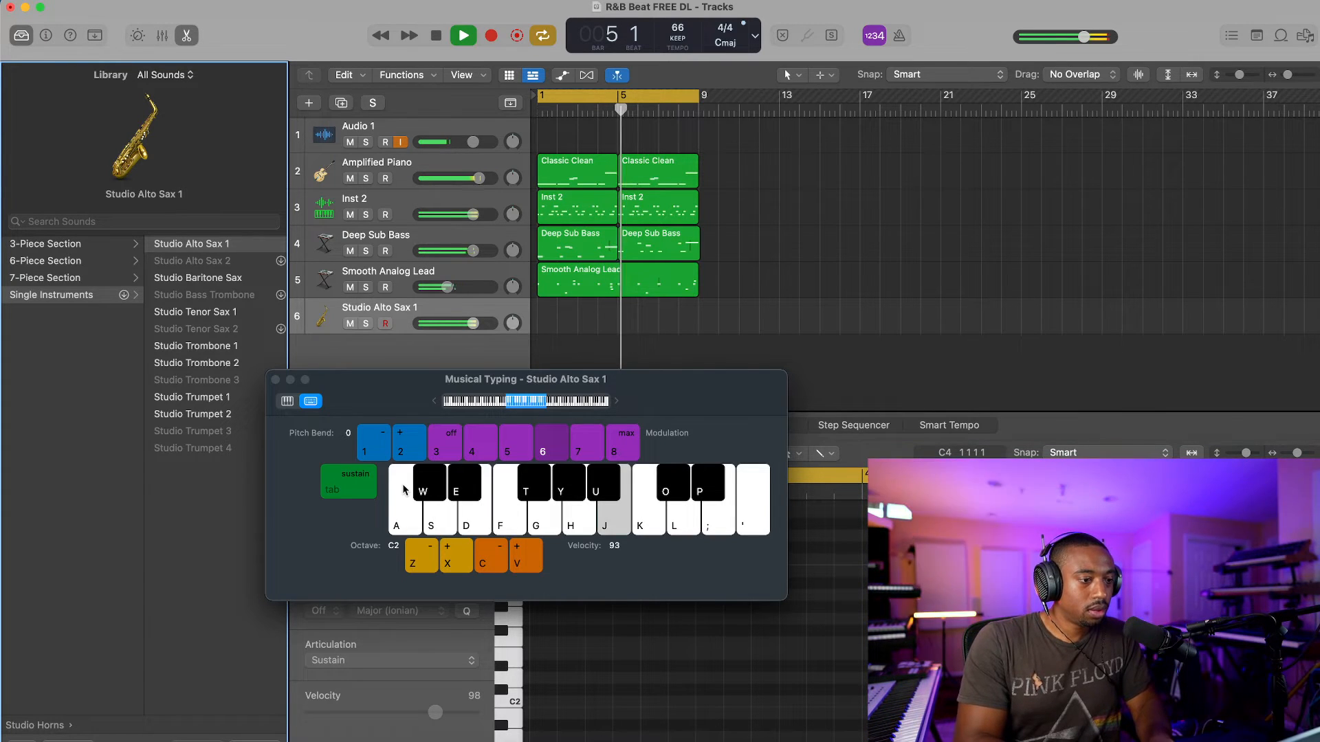
Step: Hide the sound Library and rehearse the sax phrase again with Musical Typing
{"action": "left_click", "coordinate": [276, 380]}
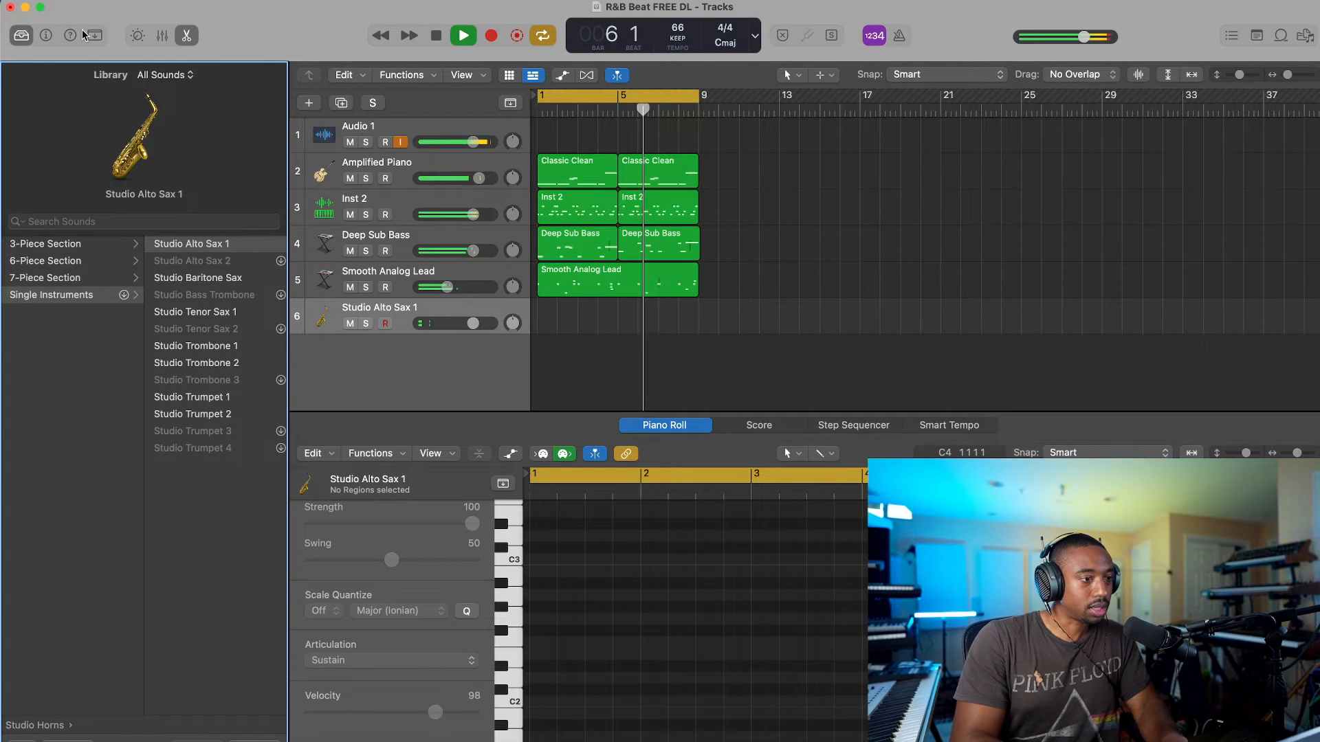
{"action": "left_click", "coordinate": [23, 37]}
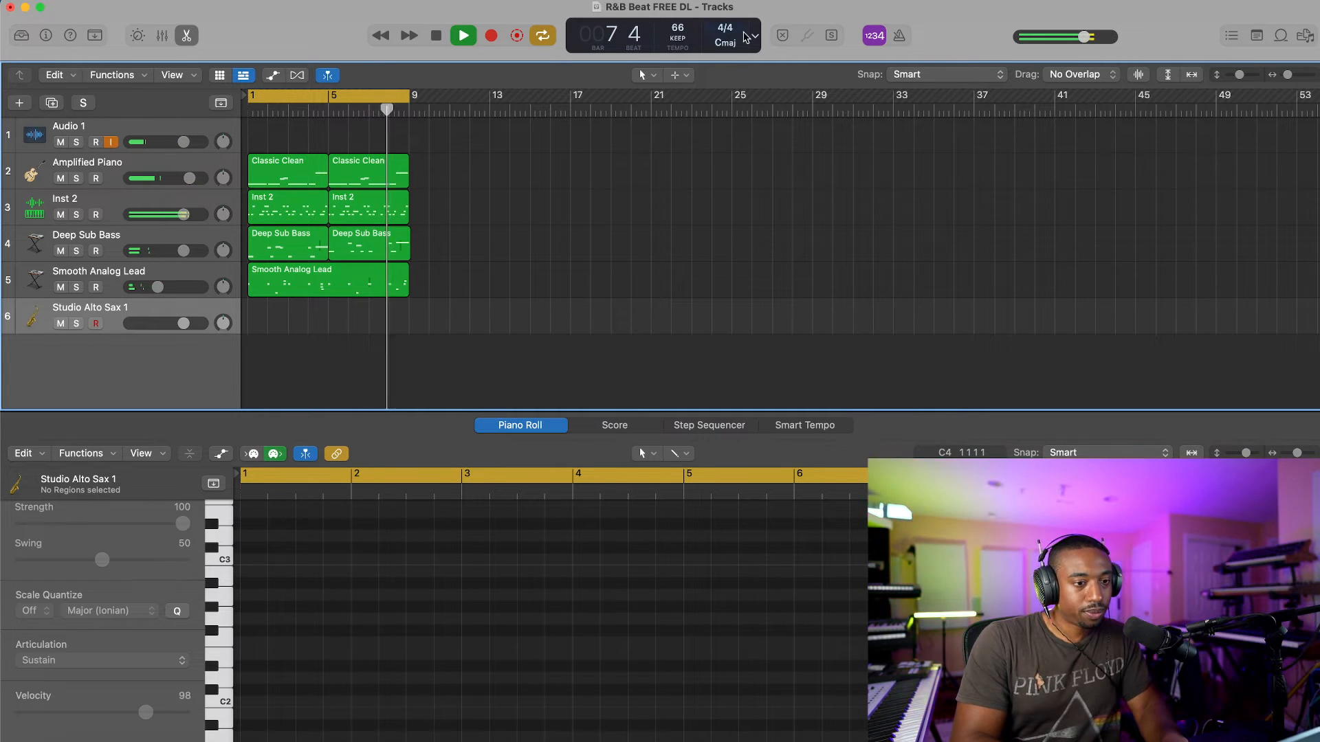
{"action": "key", "text": "t"}
{"action": "key", "text": "e"}
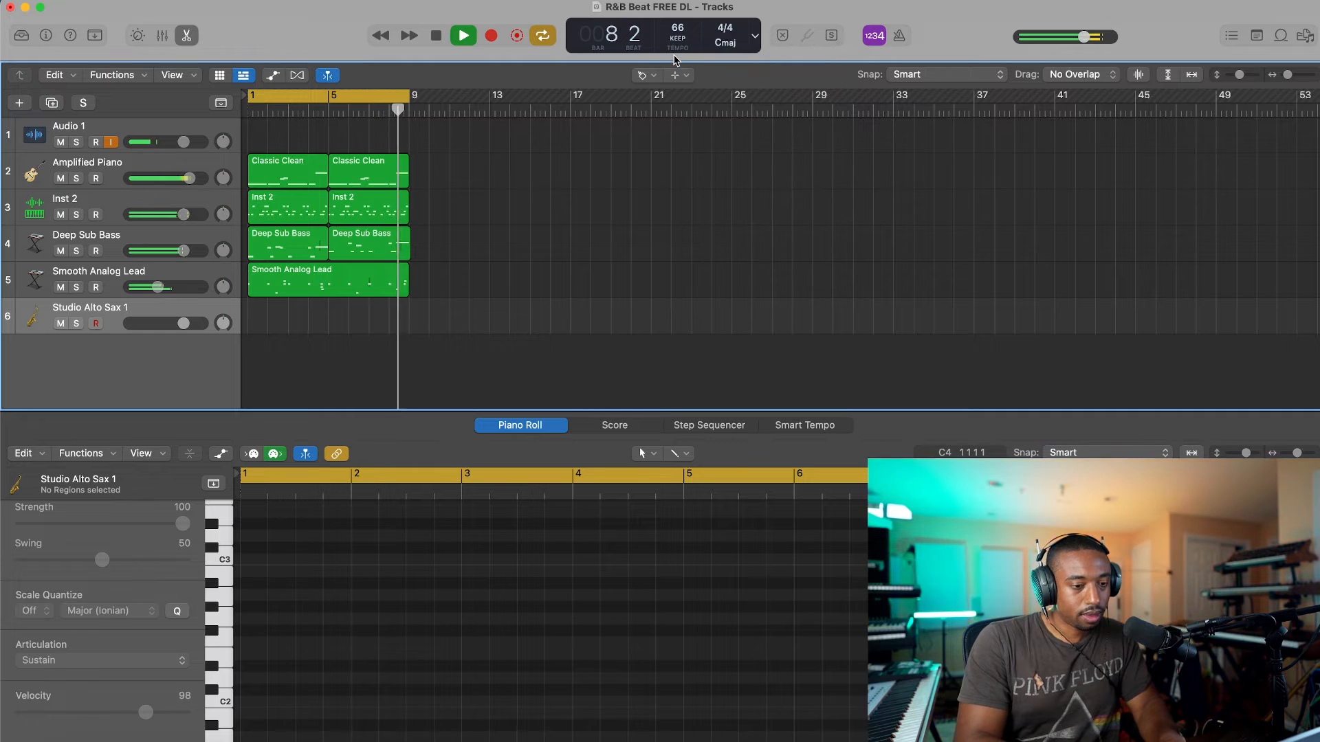
{"action": "key", "text": "super+k"}
{"action": "key", "text": "i"}
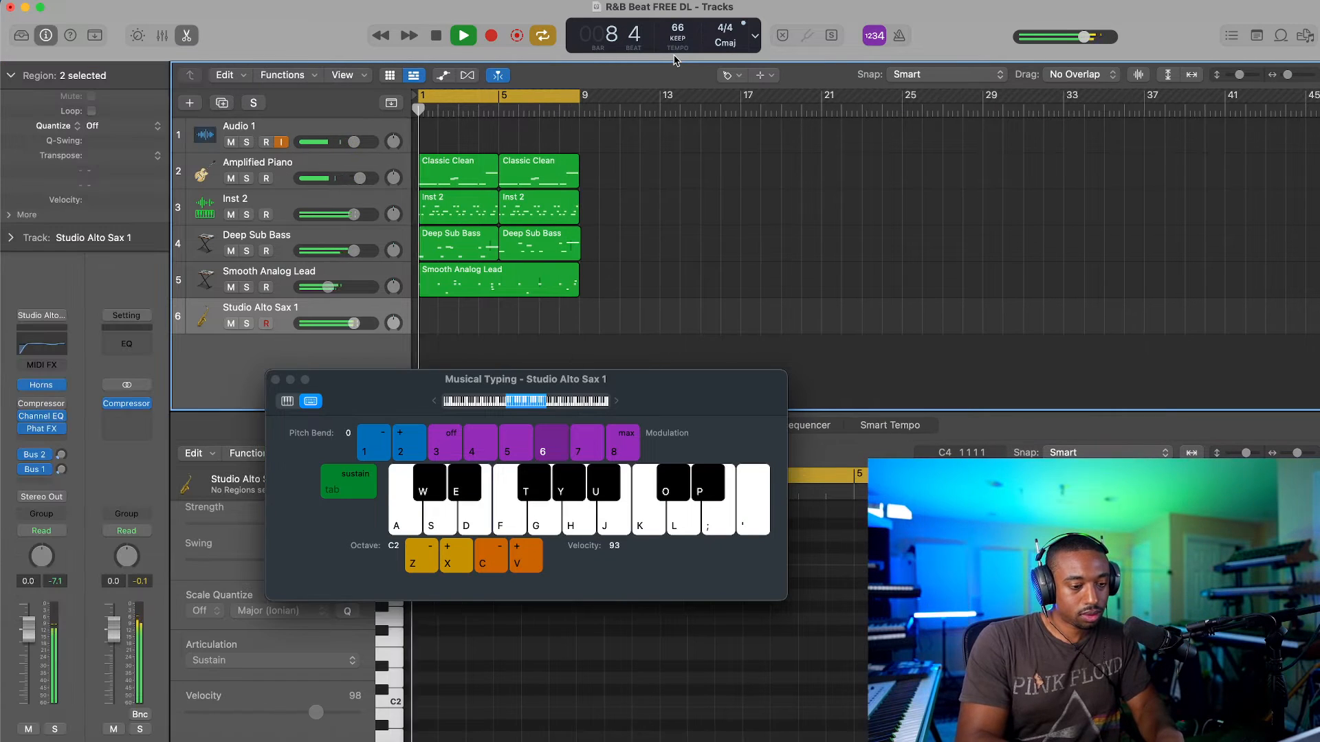
{"action": "key", "text": "h"}
{"action": "key", "text": "j"}
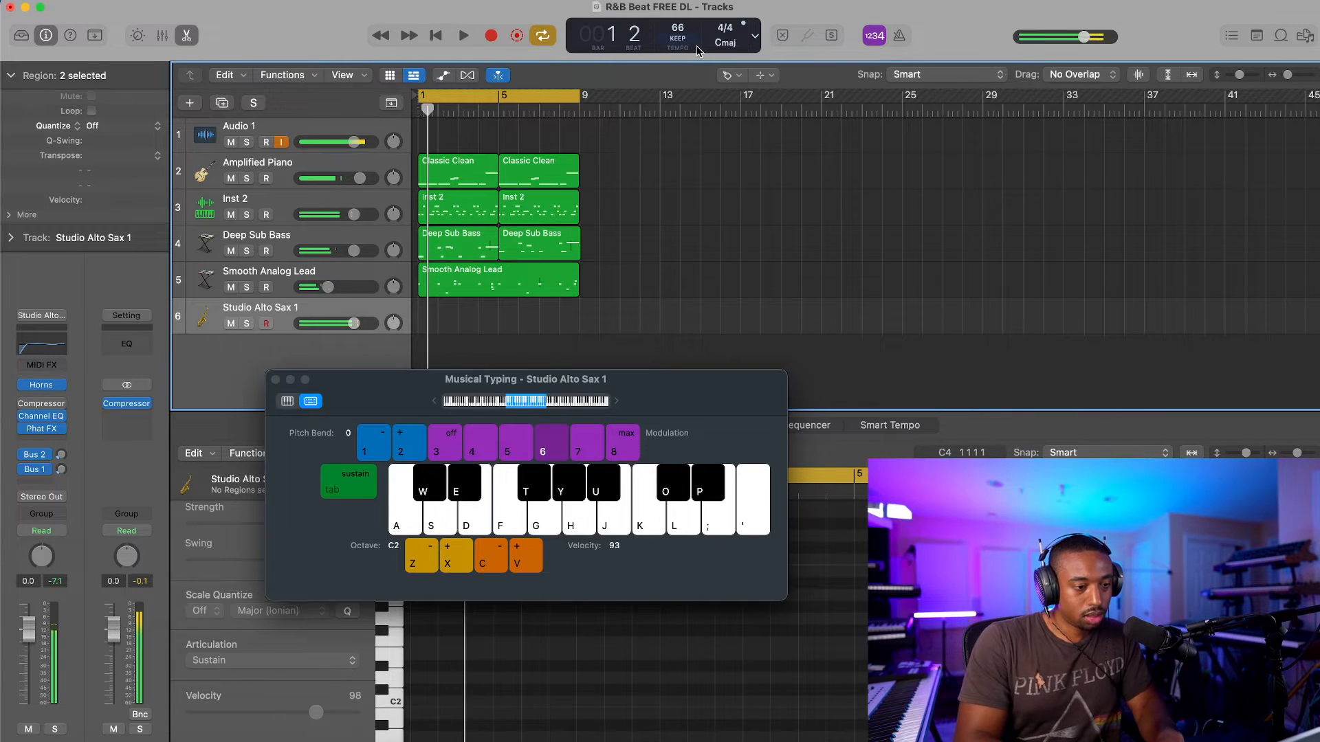
Step: Record a four-bar phrase on the Studio Alto Sax 1 track from bar 1 to bar 5 with the metronome on
{"action": "key", "text": "r"}
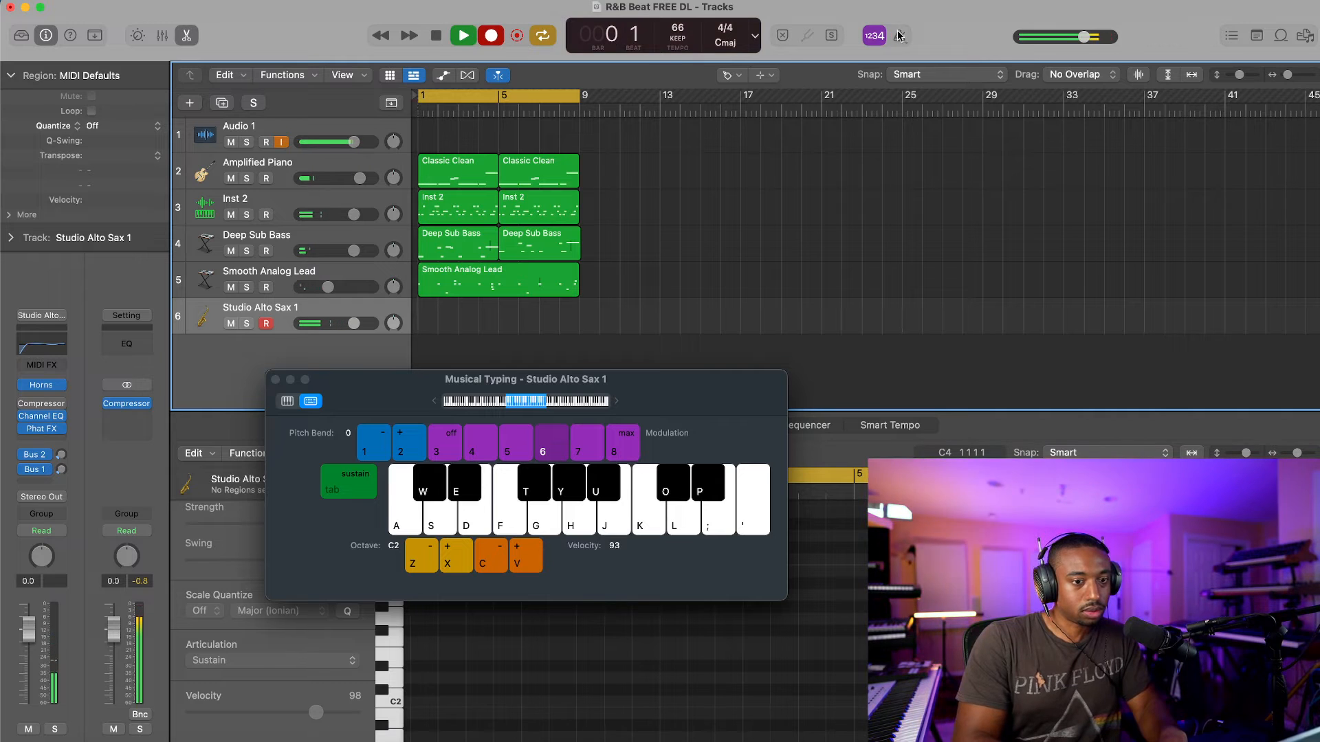
{"action": "left_click", "coordinate": [900, 36]}
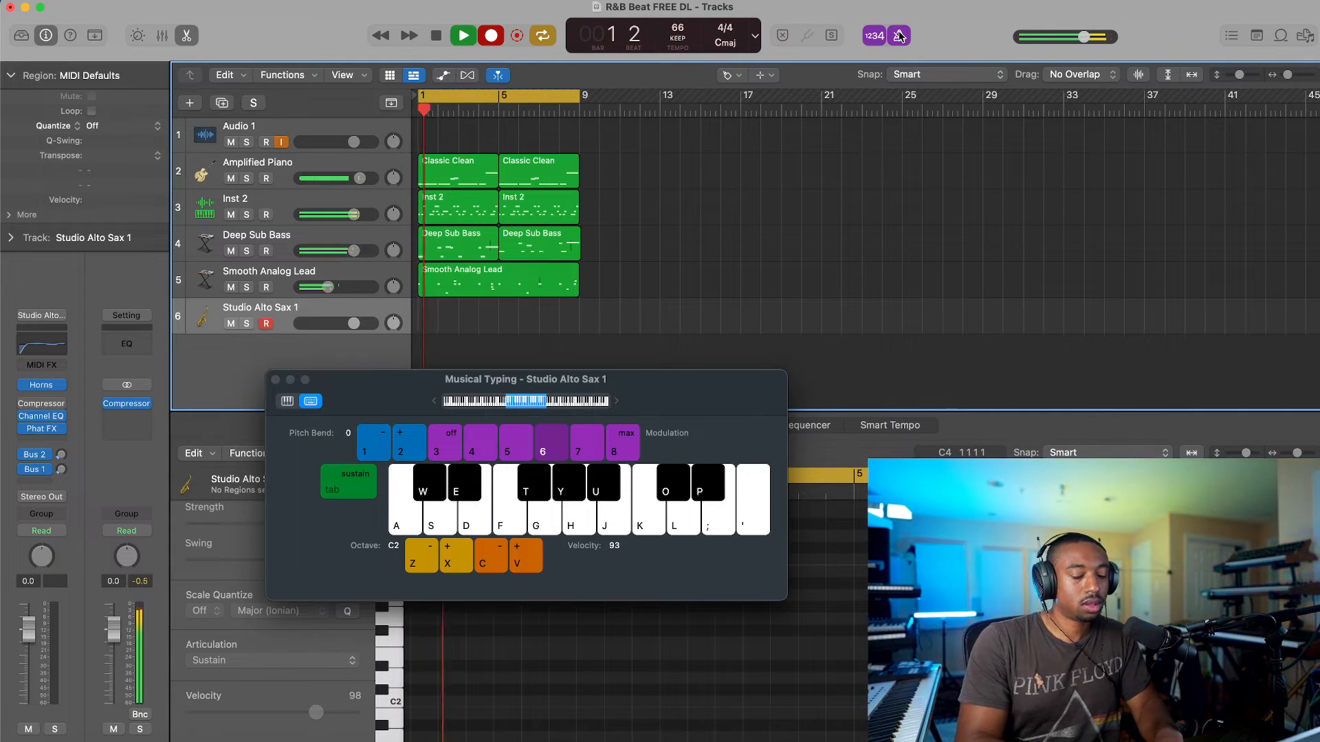
{"action": "key", "text": "h"}
{"action": "key", "text": "j"}
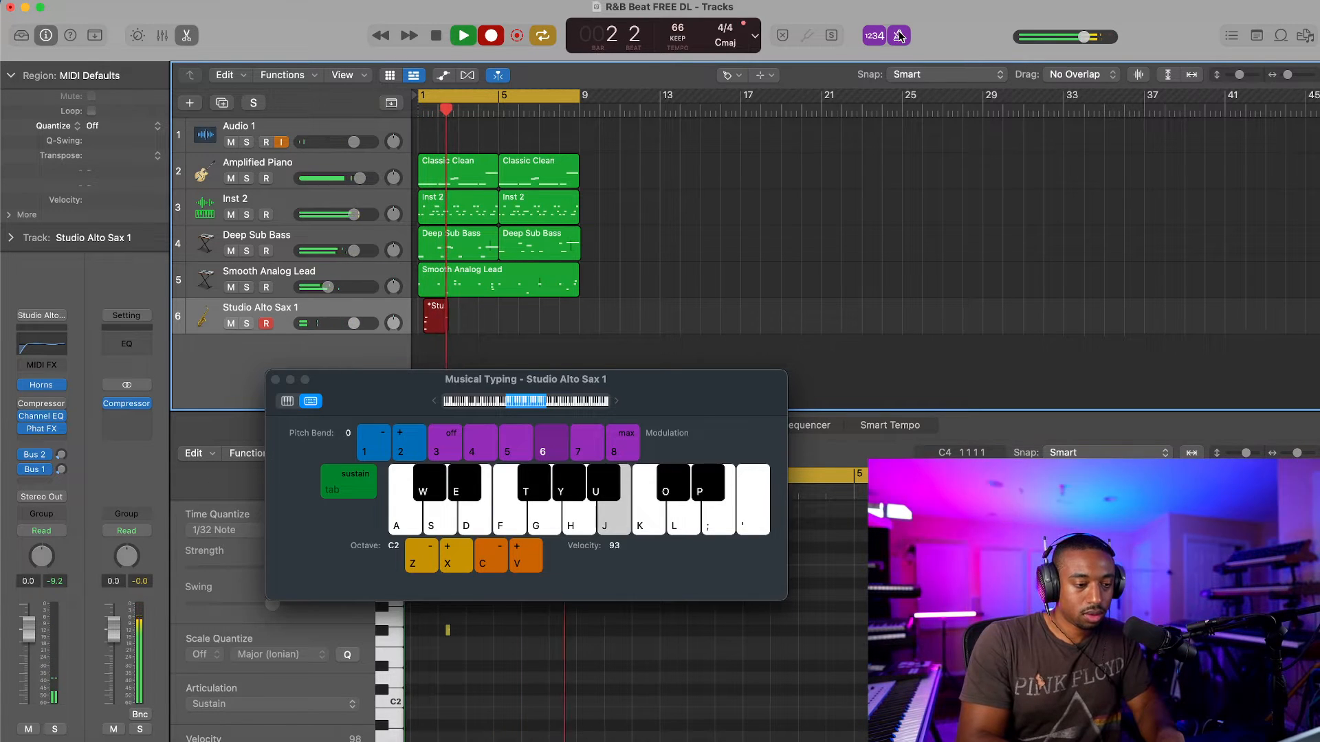
{"action": "key", "text": "i"}
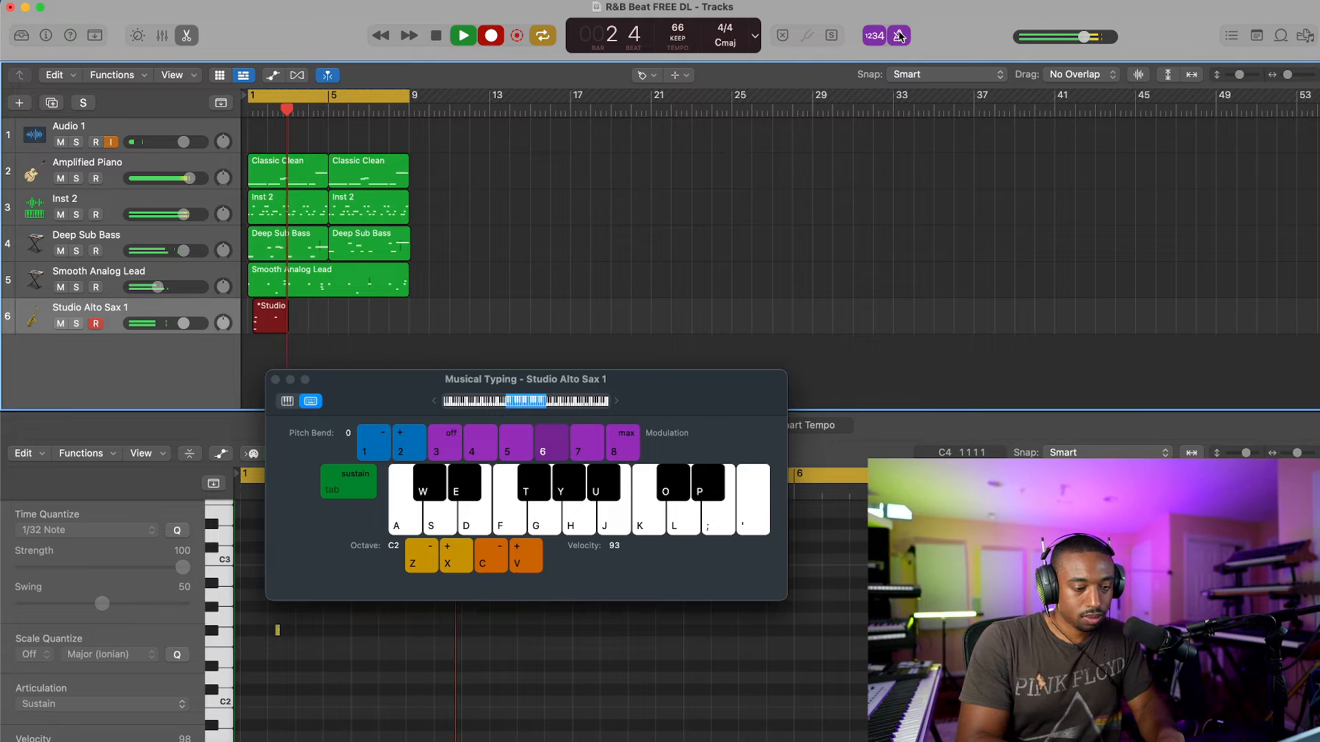
{"action": "key", "text": "h"}
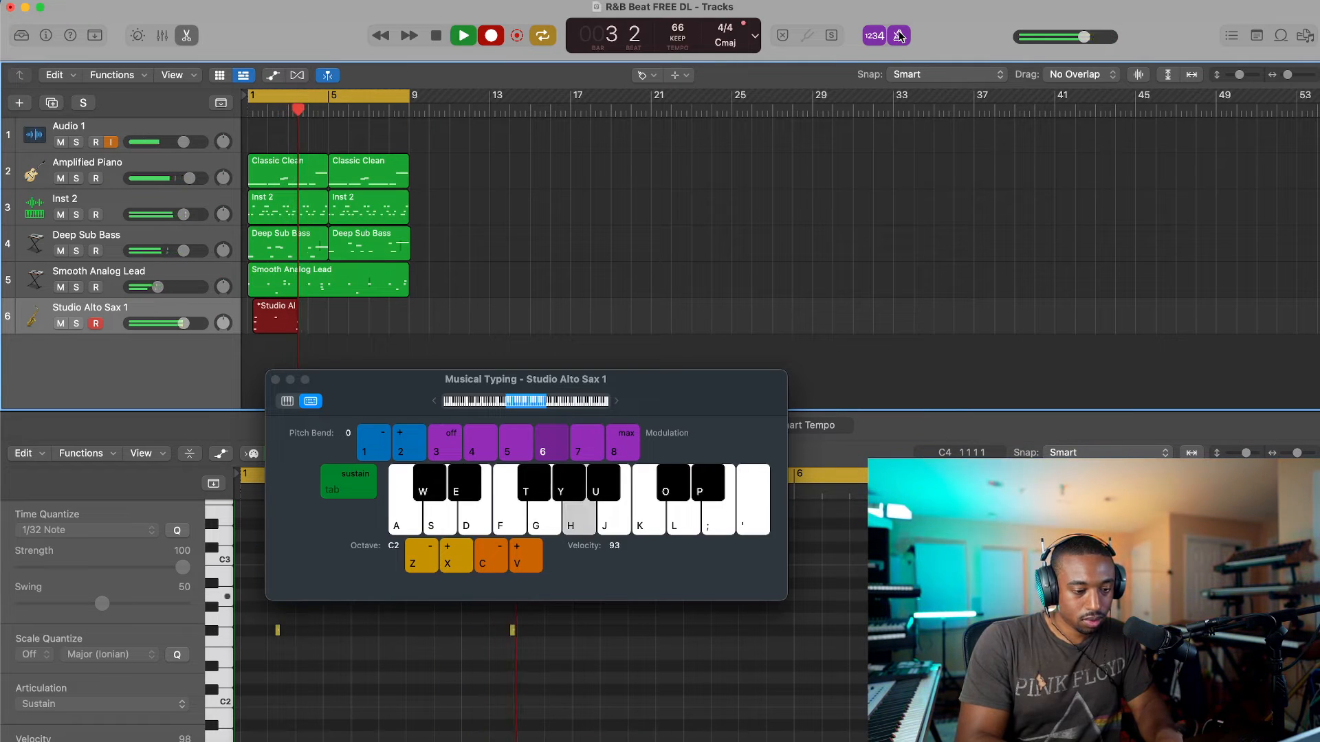
{"action": "key", "text": "j"}
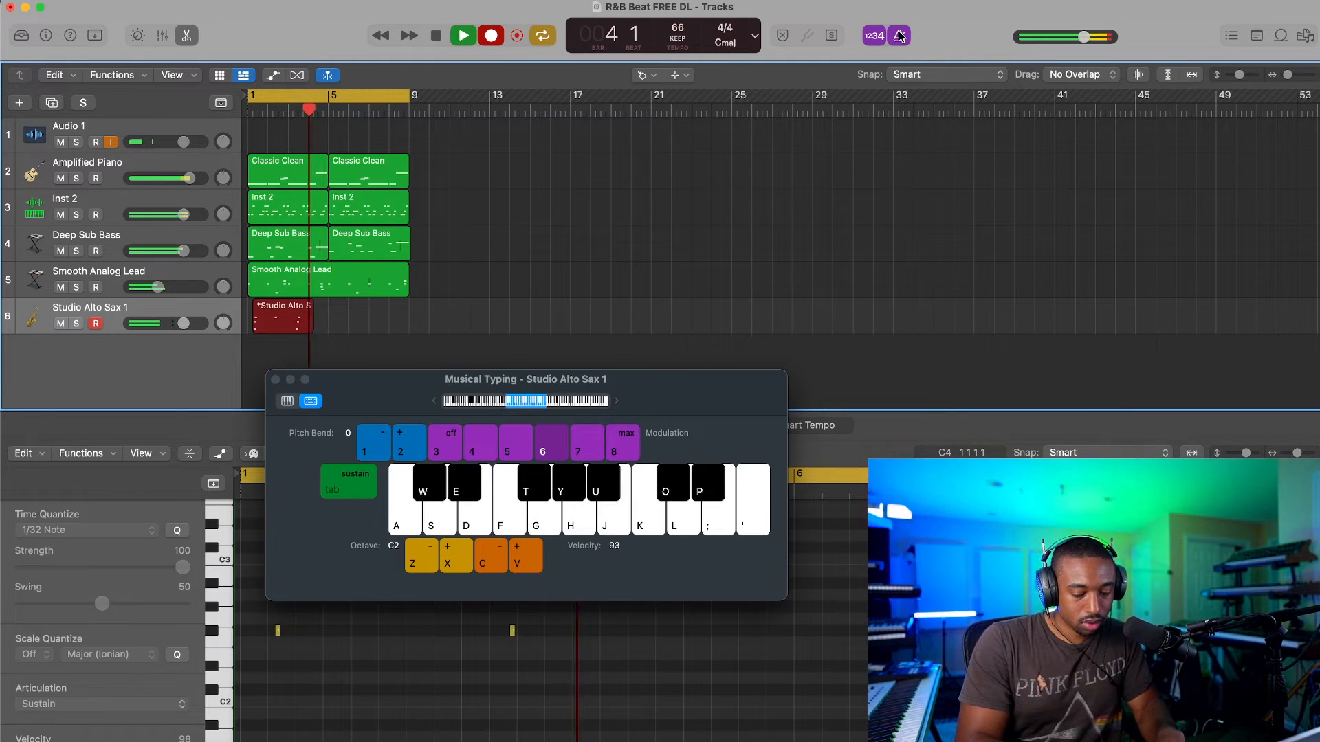
{"action": "key", "text": "o"}
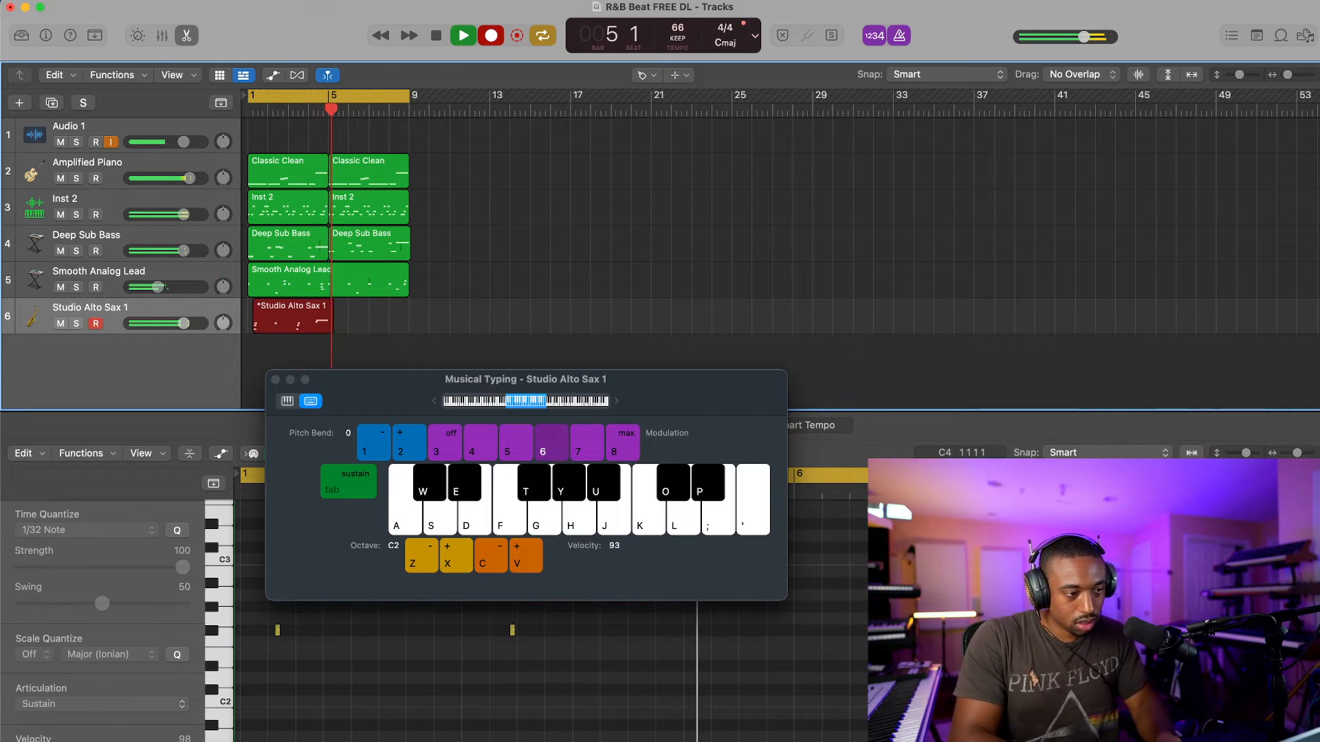
{"action": "key", "text": "space"}
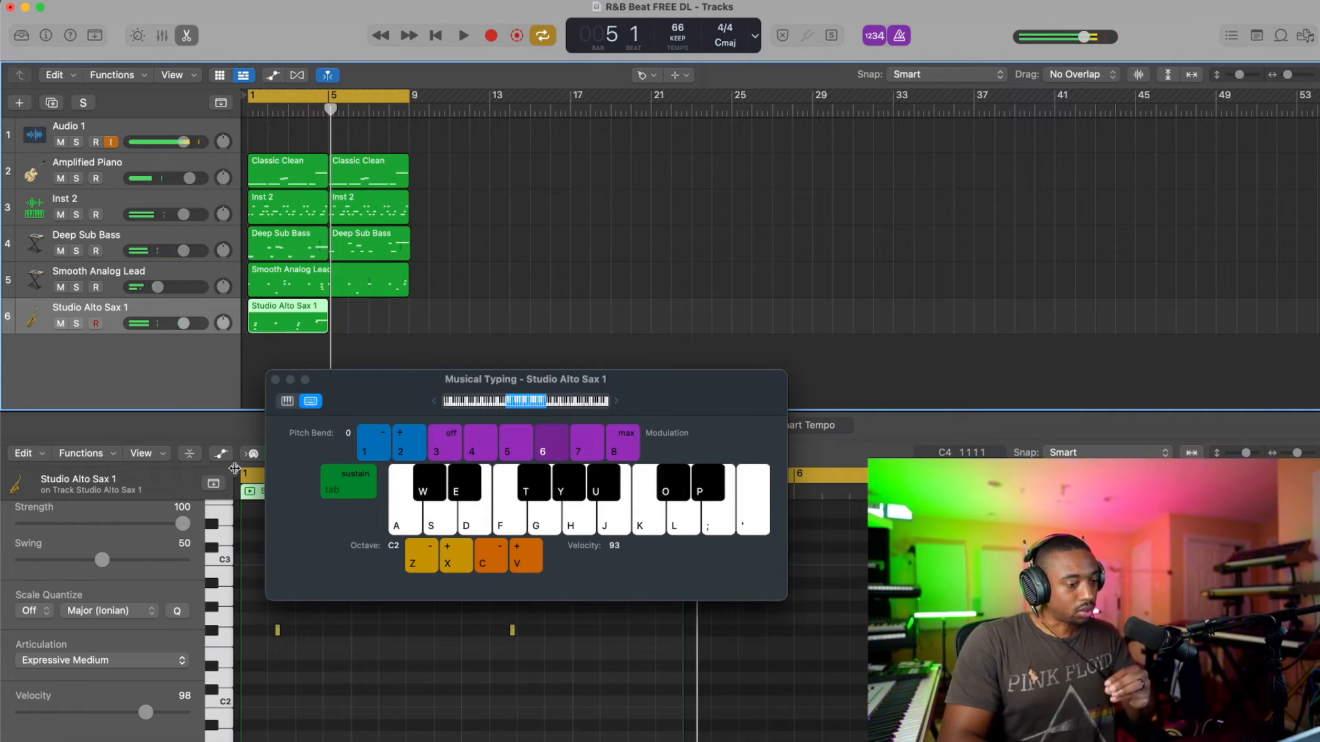
Step: Close Musical Typing, look through the articulation options for the recorded sax region and reopen the sound Library
{"action": "left_click", "coordinate": [276, 381]}
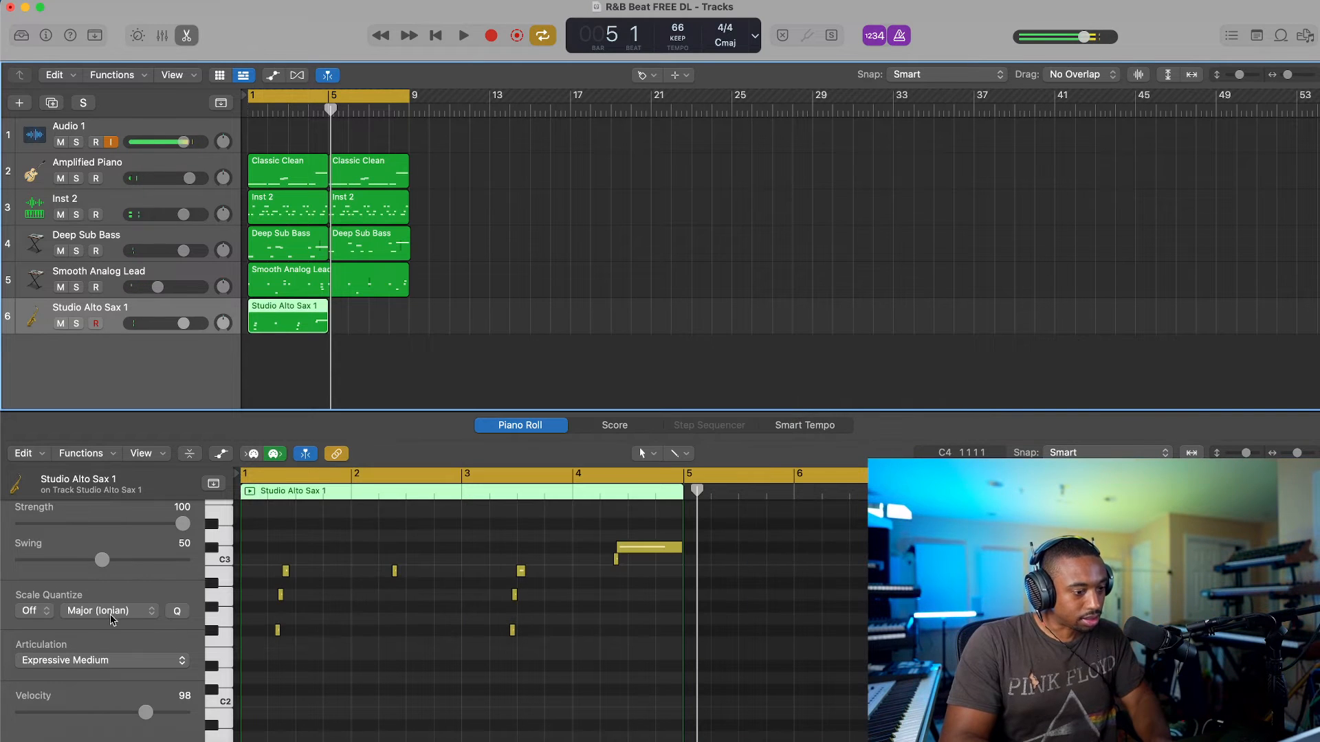
{"action": "left_click", "coordinate": [99, 660]}
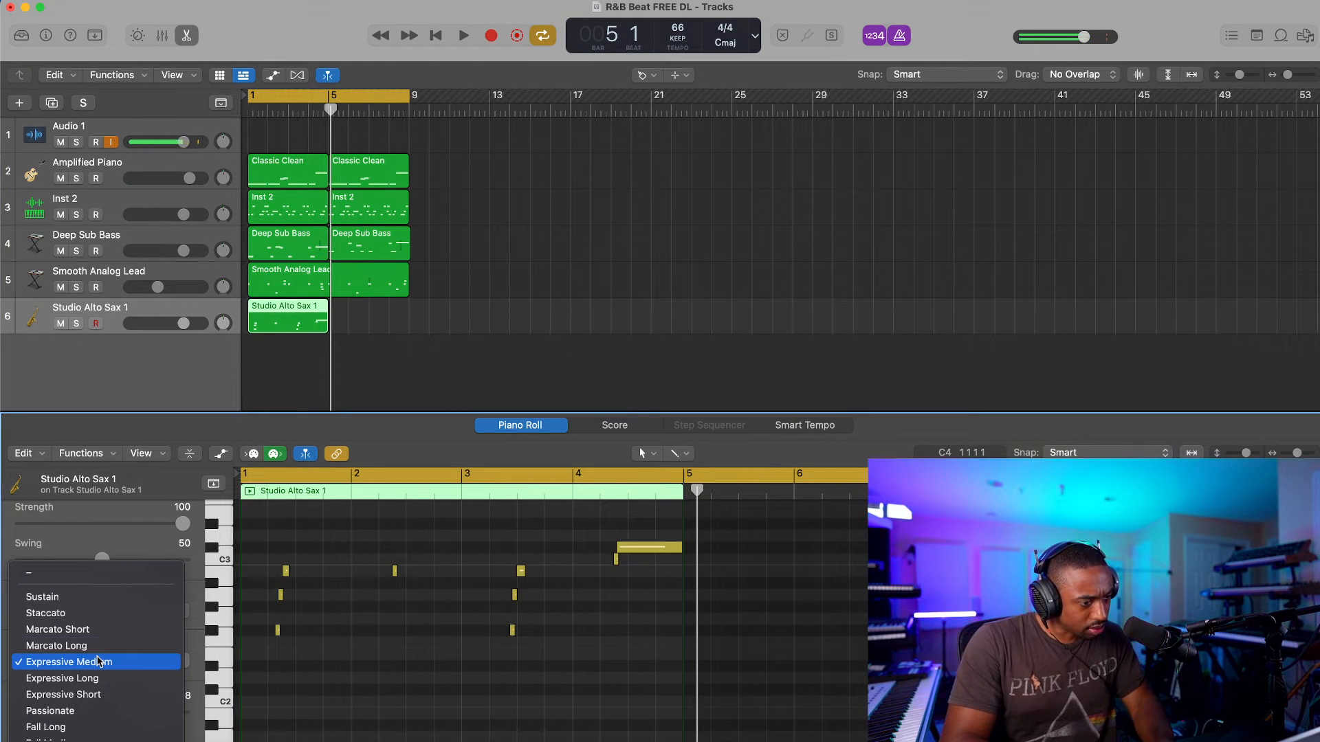
{"action": "left_click", "coordinate": [94, 302]}
{"action": "left_click", "coordinate": [21, 35]}
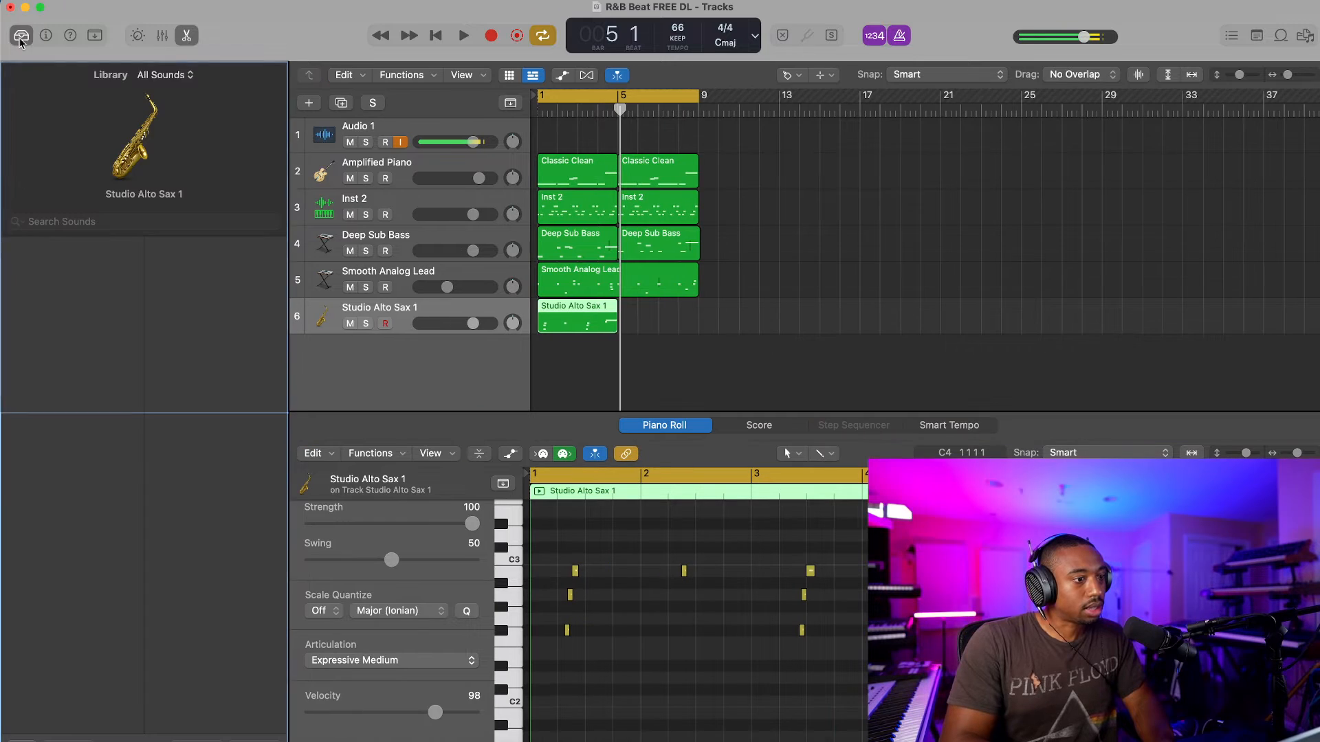
Step: Show the sax track's channel strip, open its Studio Horns instrument and set the articulation to Doit
{"action": "left_click", "coordinate": [42, 38]}
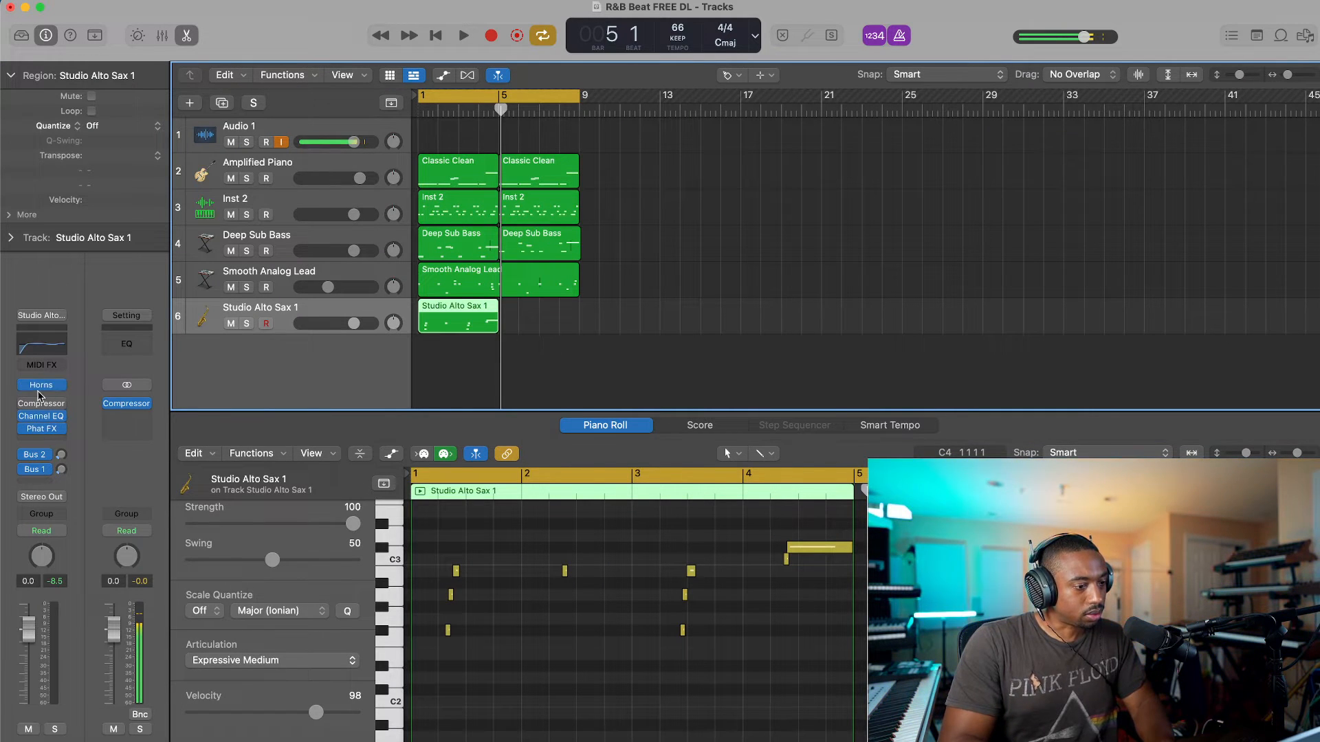
{"action": "left_click", "coordinate": [43, 387]}
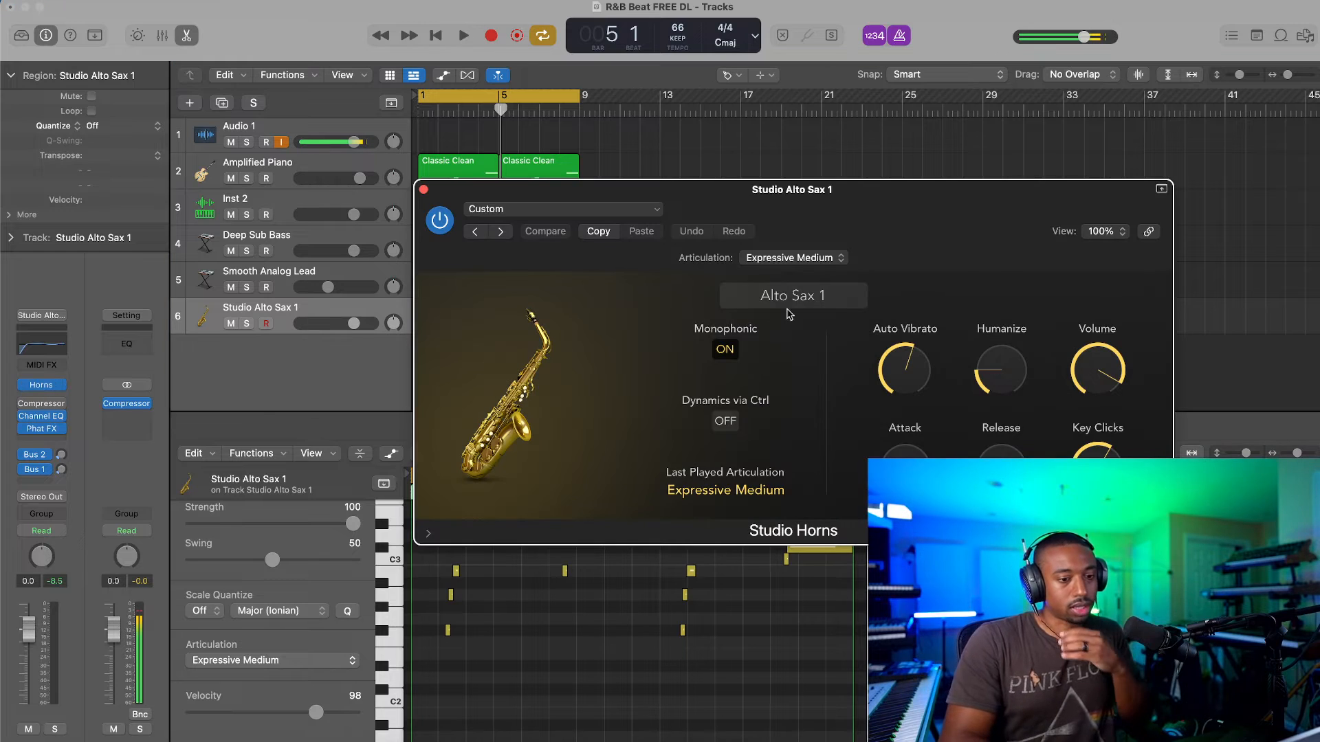
{"action": "left_click", "coordinate": [790, 259]}
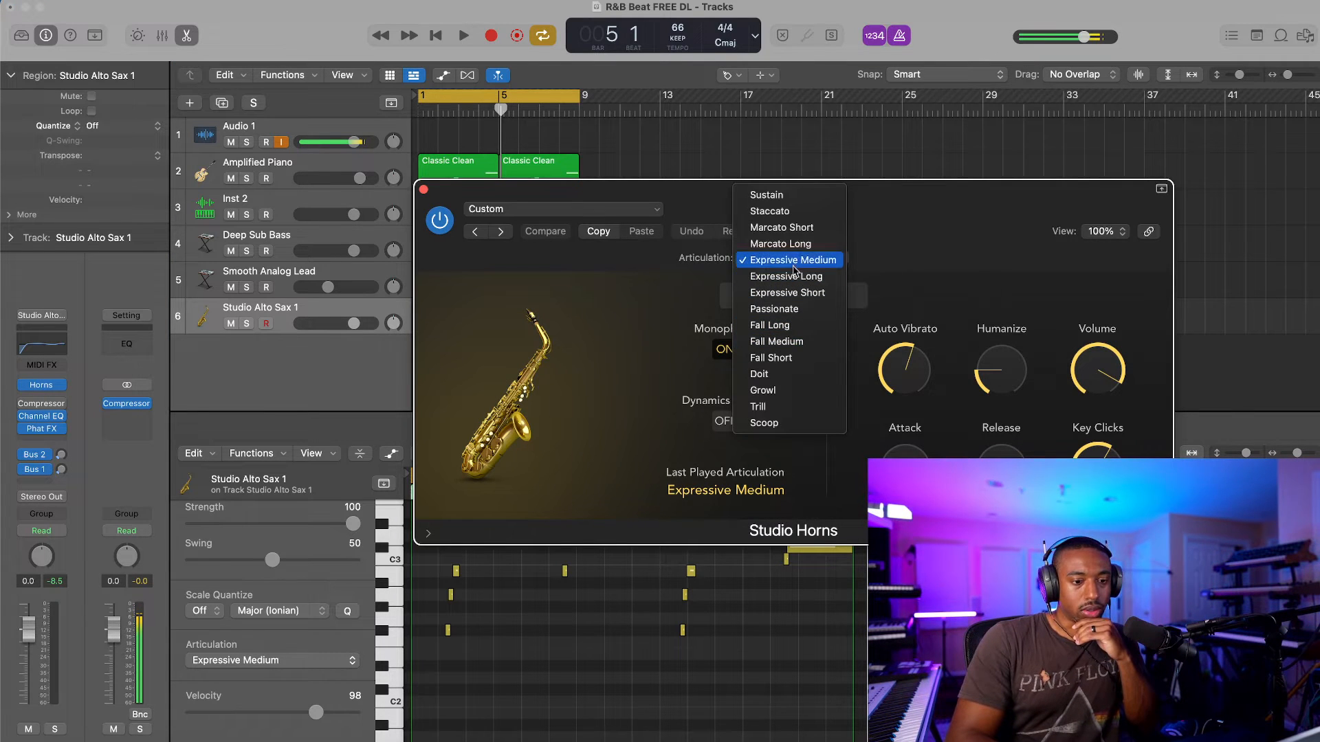
{"action": "left_click", "coordinate": [783, 375]}
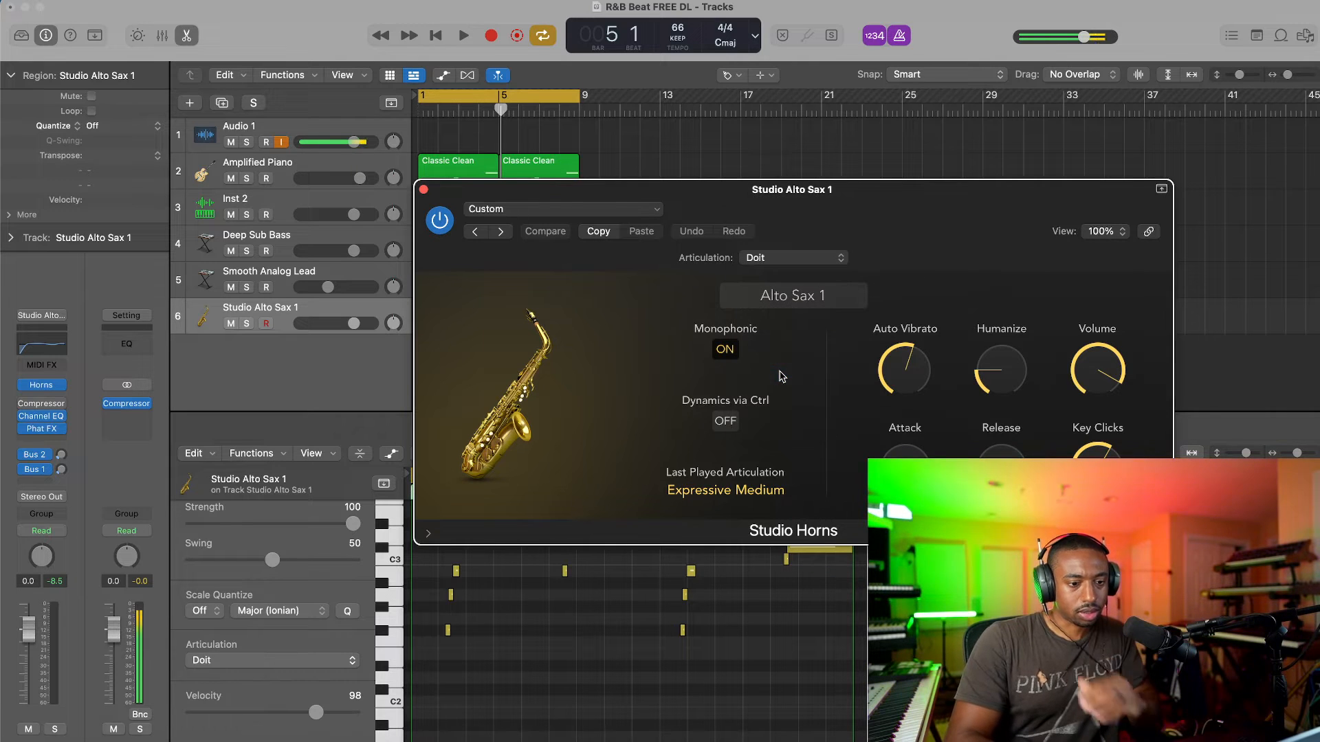
Step: Play a few sax notes with Musical Typing over the loop to audition the Doit articulation
{"action": "key", "text": "space"}
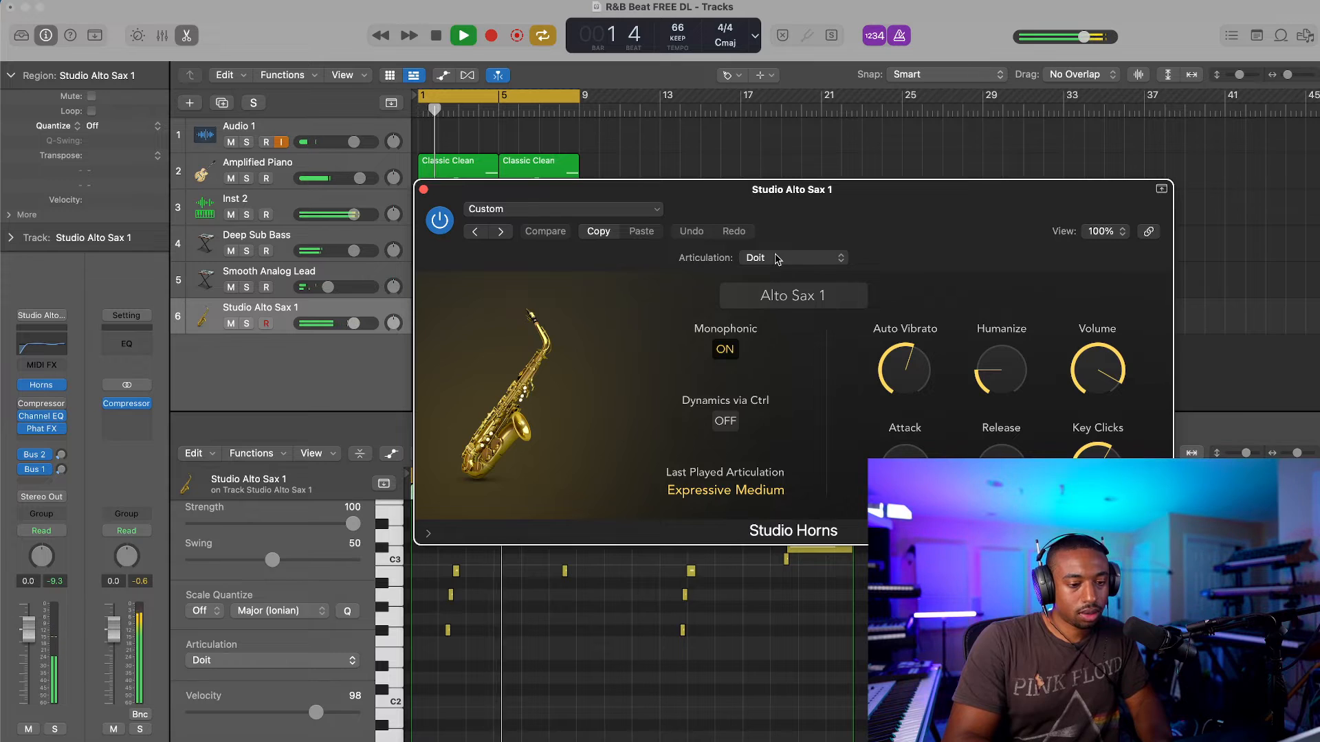
{"action": "key", "text": "super+k"}
{"action": "key", "text": "u"}
{"action": "key", "text": "k"}
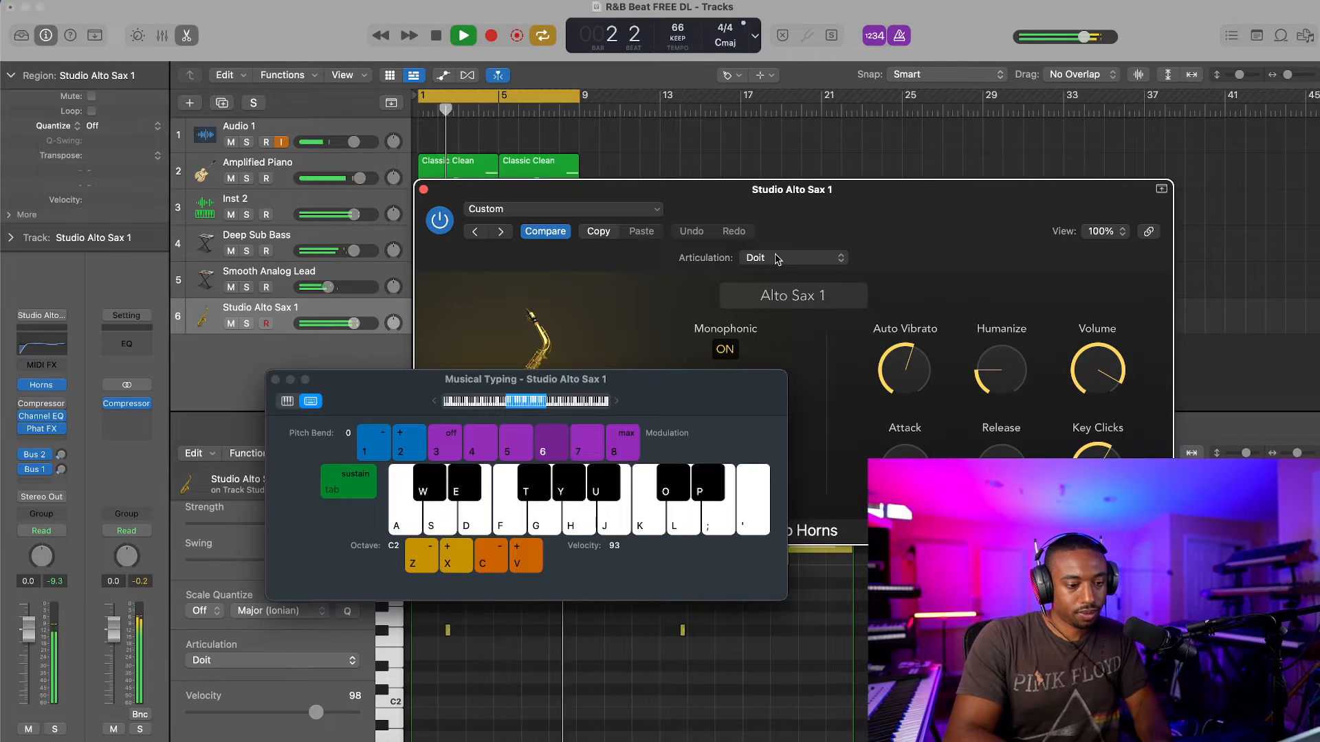
{"action": "key", "text": "j"}
{"action": "key", "text": "k"}
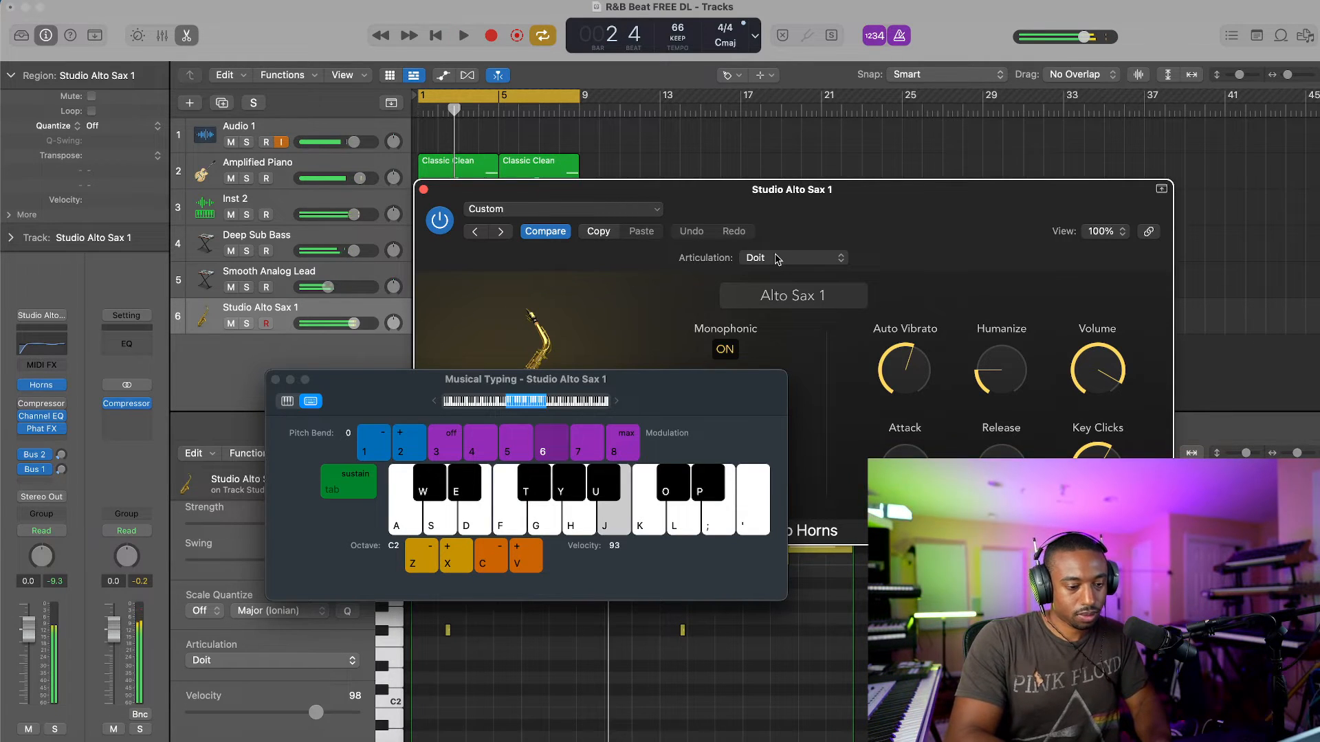
{"action": "key", "text": "f"}
Step: Set the Studio Horns articulation to Passionate, audition it over the loop and close the instrument window
{"action": "left_click", "coordinate": [777, 259]}
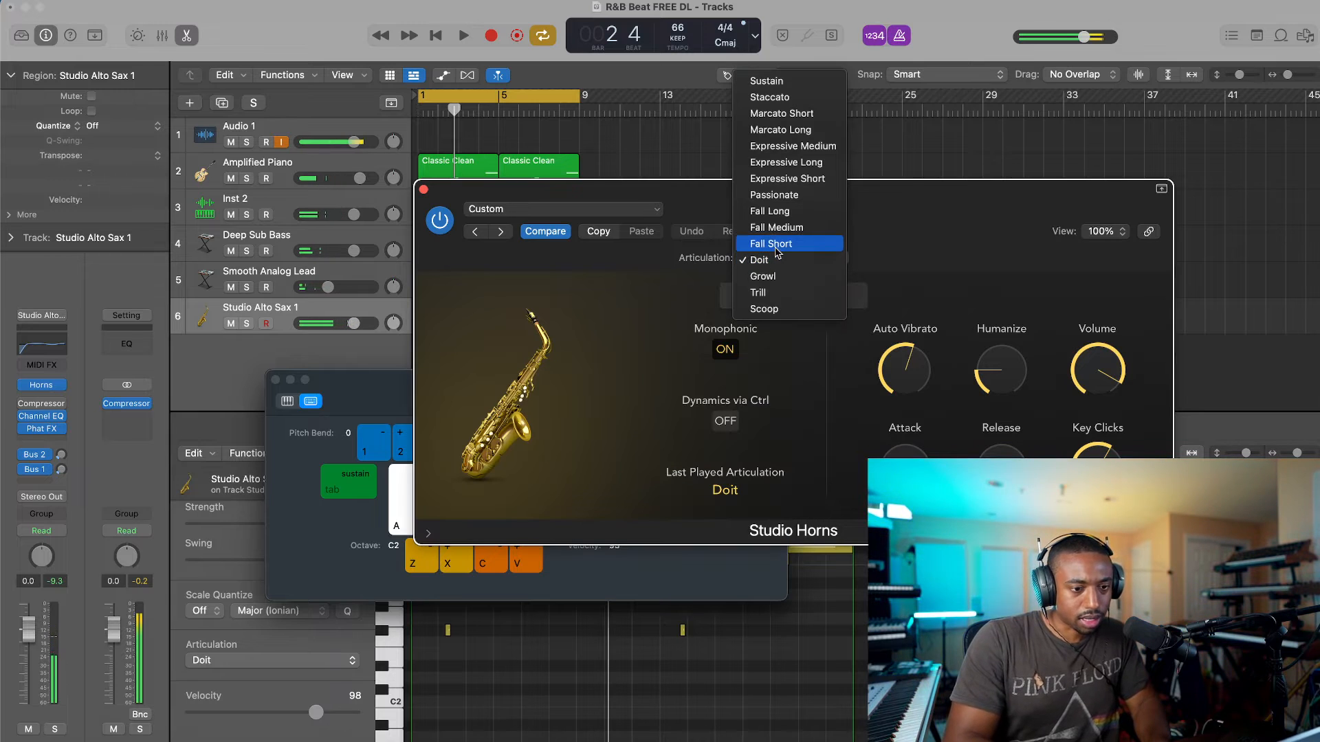
{"action": "left_click", "coordinate": [788, 196]}
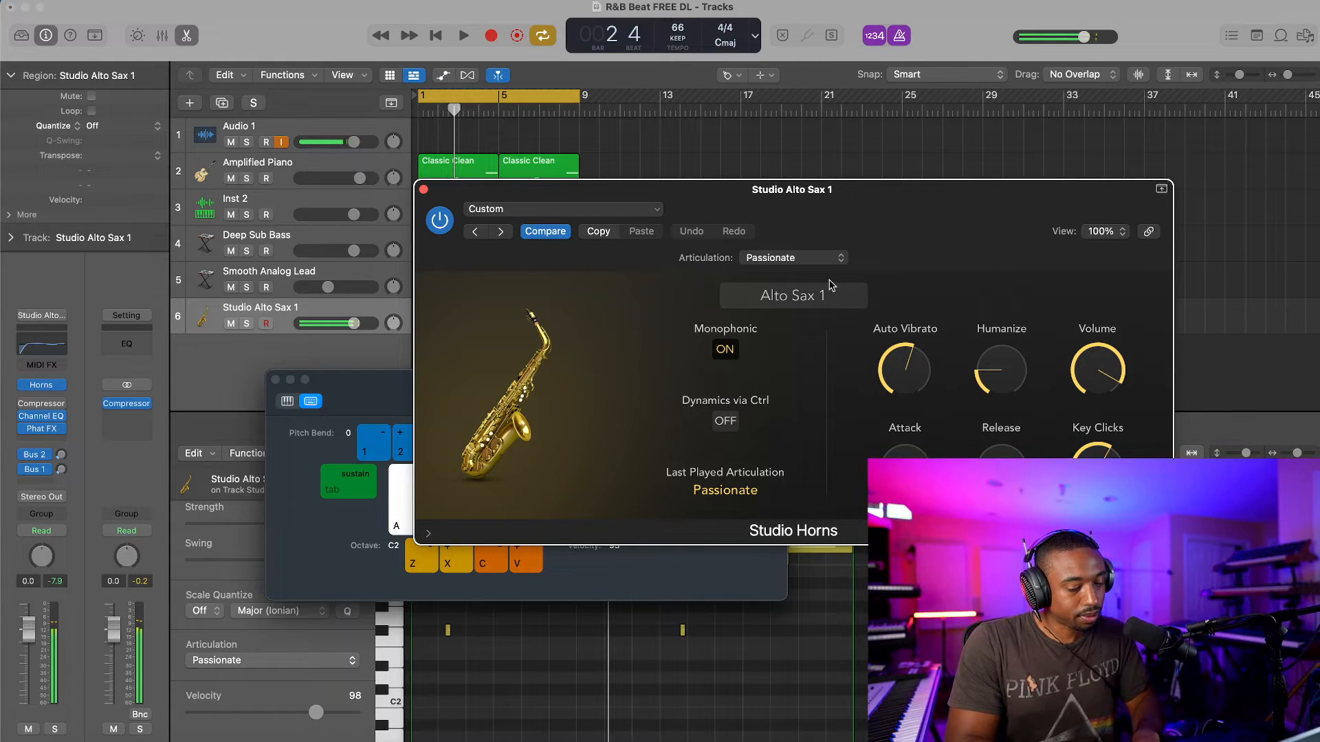
{"action": "key", "text": "space"}
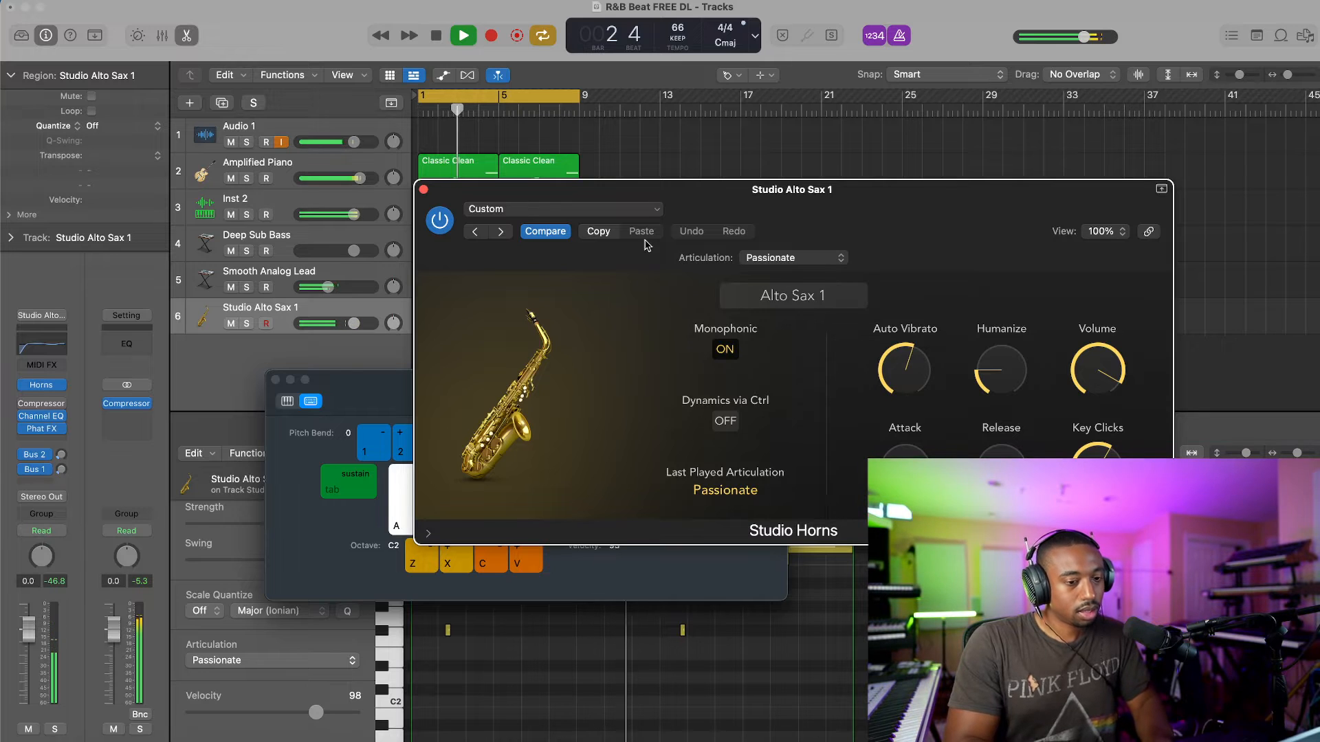
{"action": "left_click", "coordinate": [424, 190]}
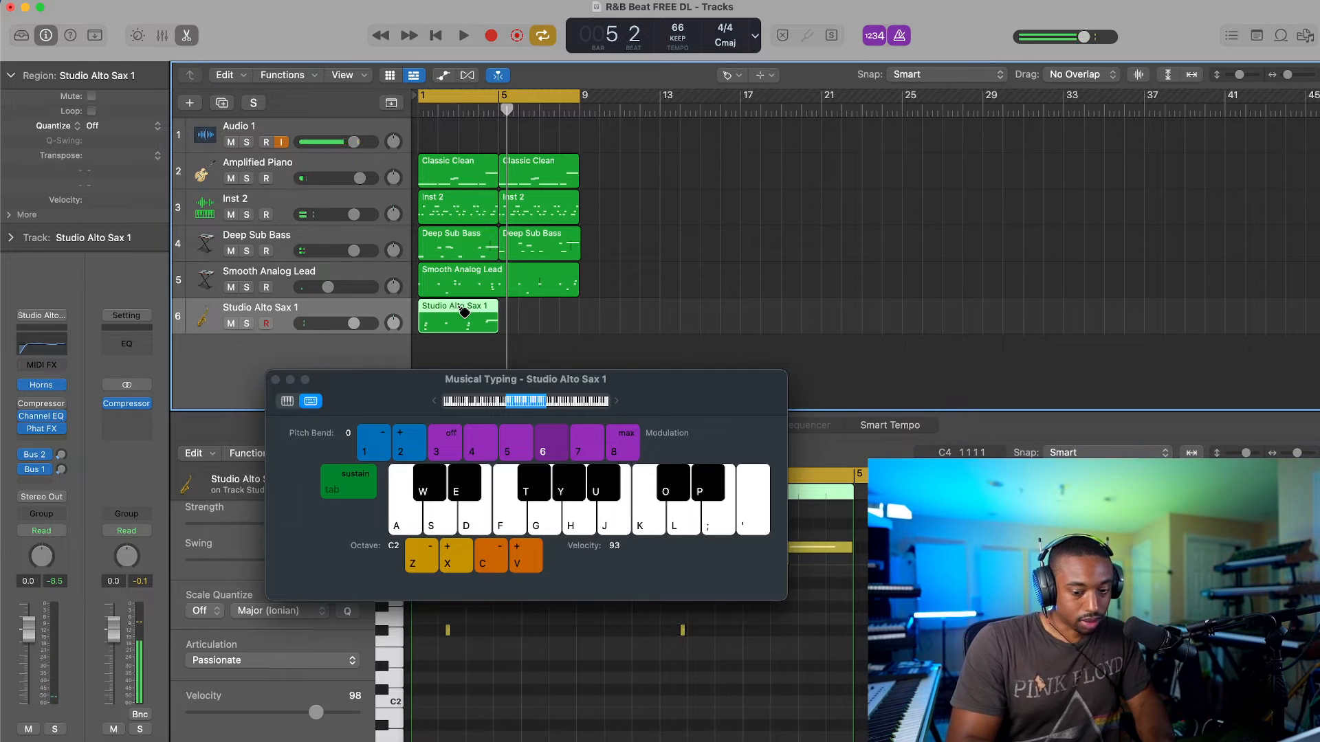
Step: Delete the sax region and record a new four-bar phrase from bar 1 on the Studio Alto Sax 1 track with Musical Typing
{"action": "key", "text": "Delete"}
{"action": "key", "text": "Return"}
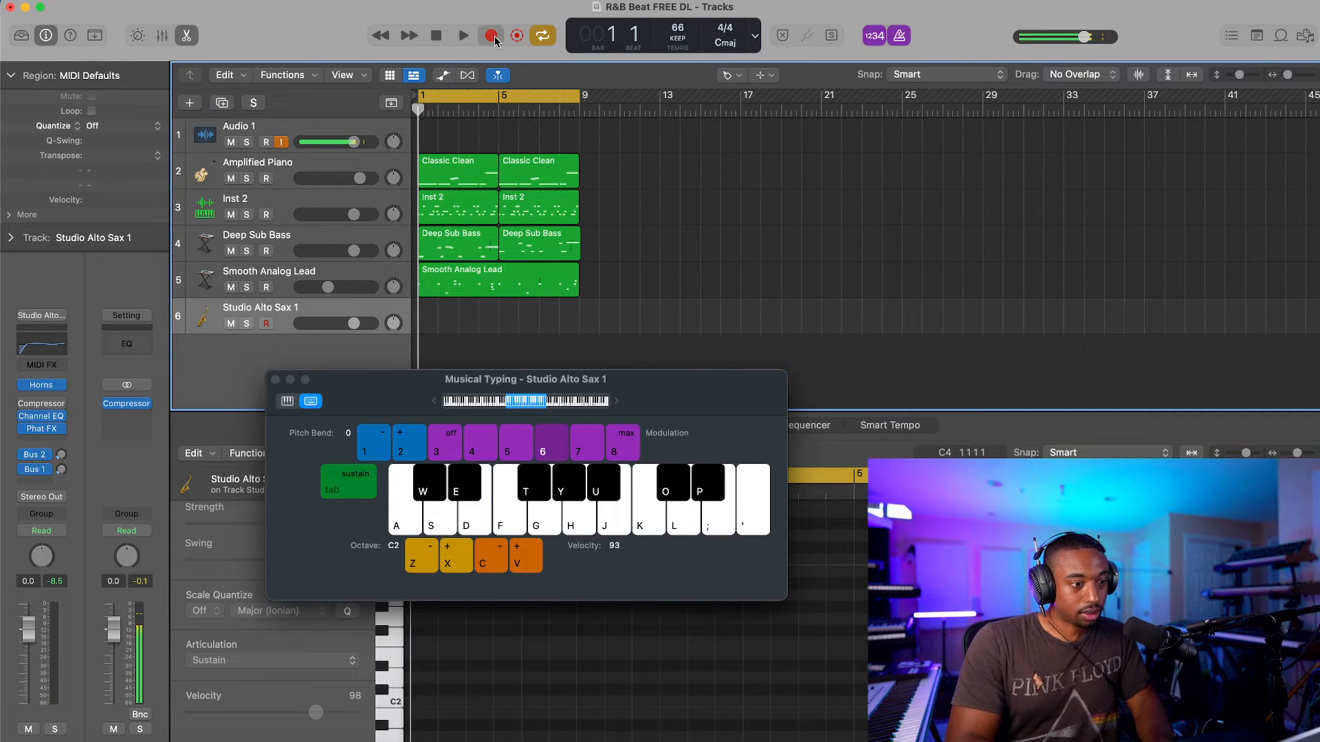
{"action": "key", "text": "k"}
{"action": "key", "text": "o"}
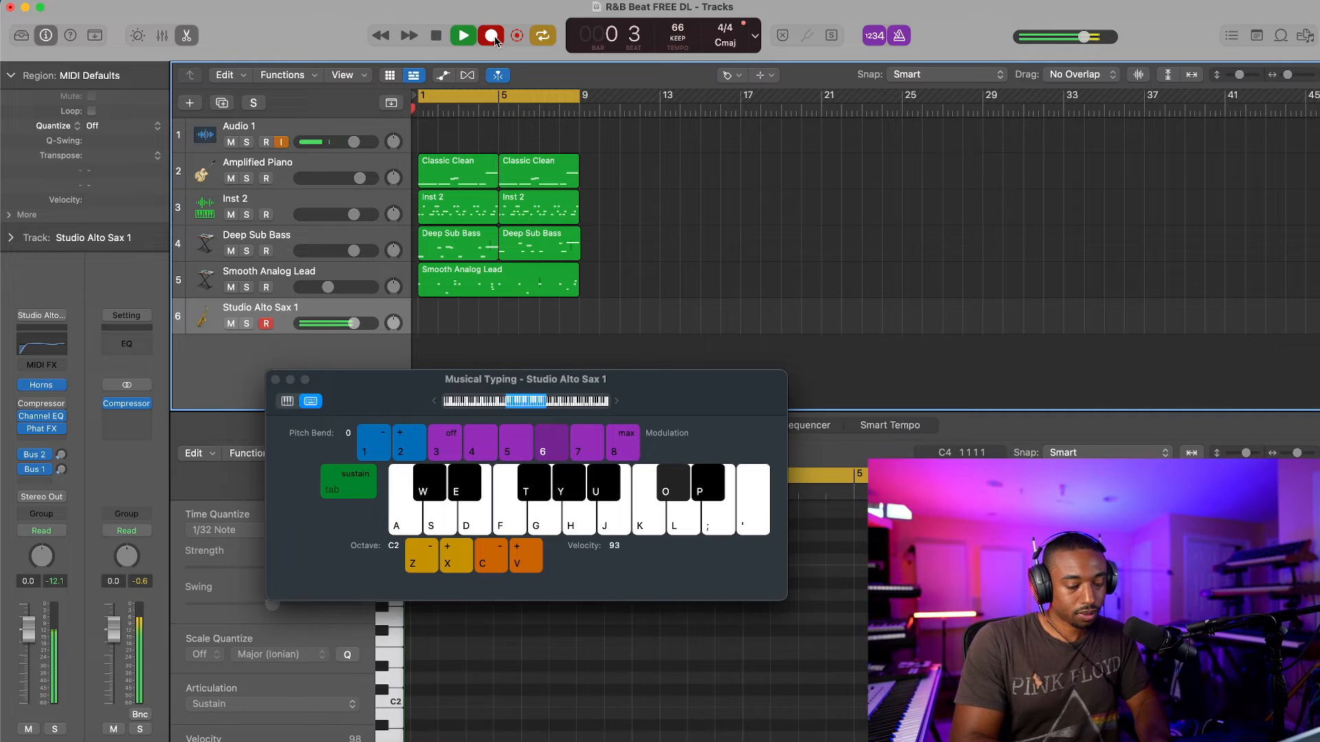
{"action": "key", "text": "k"}
{"action": "key", "text": "o"}
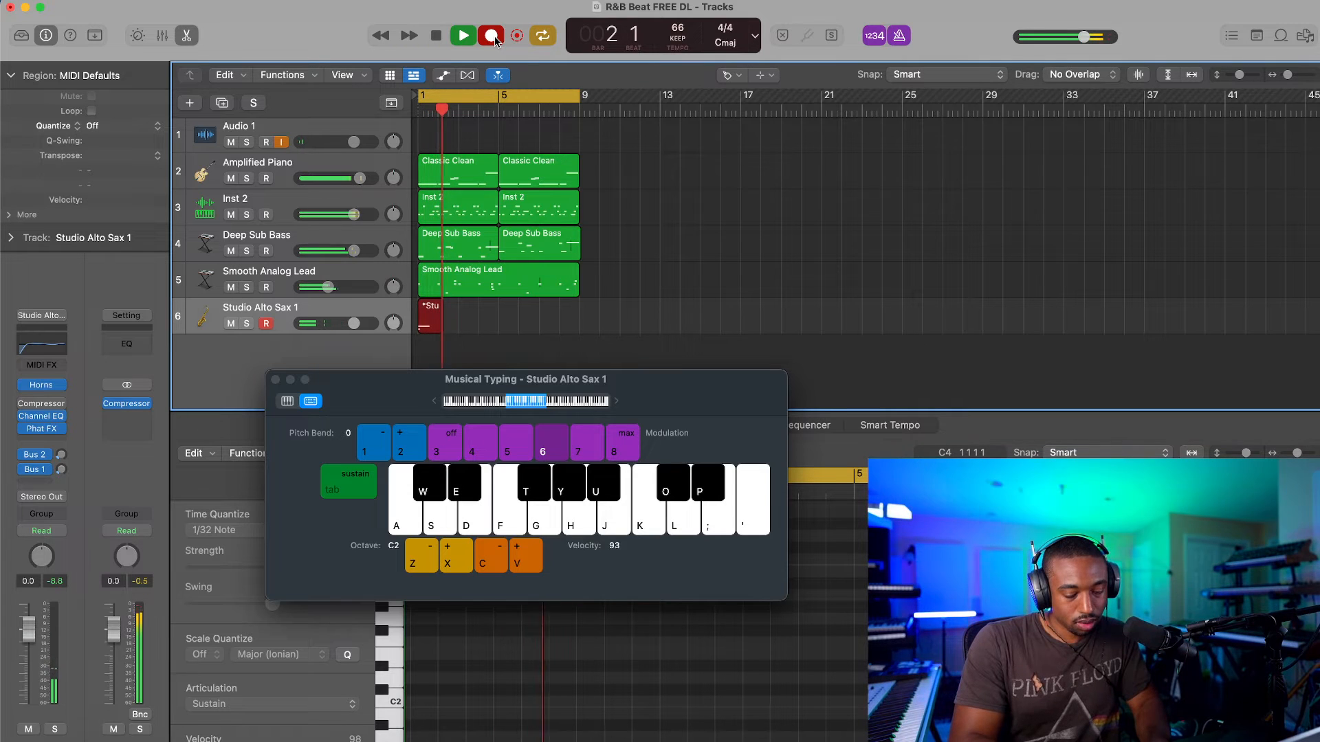
{"action": "key", "text": "t"}
{"action": "key", "text": "h"}
{"action": "key", "text": "j"}
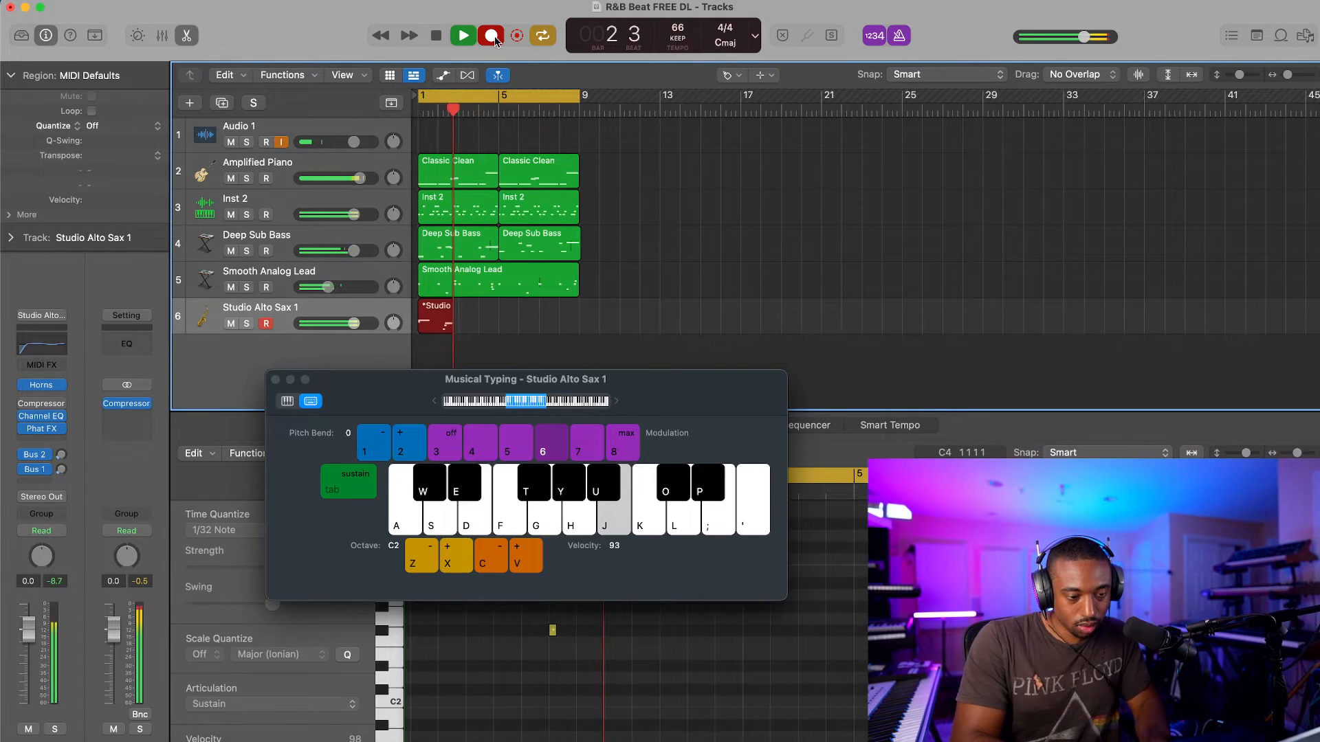
{"action": "key", "text": "o"}
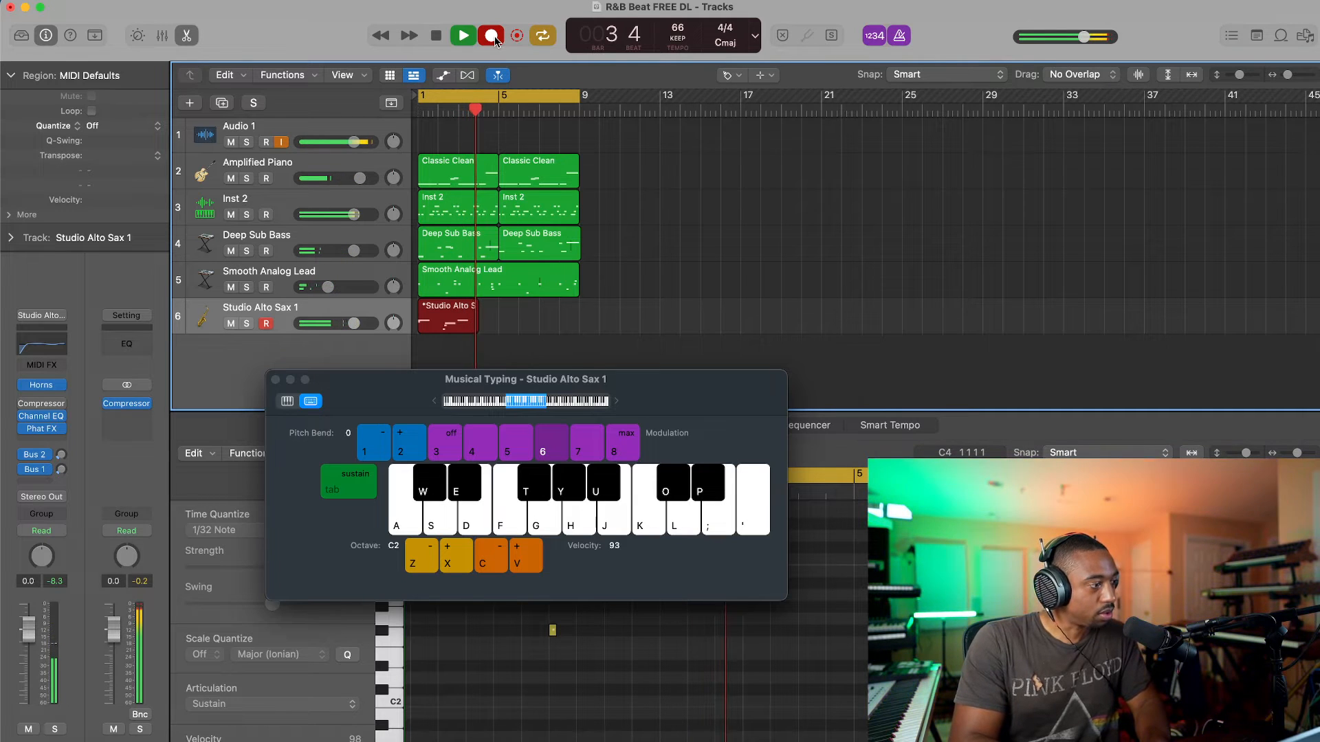
{"action": "key", "text": "h"}
{"action": "key", "text": "j"}
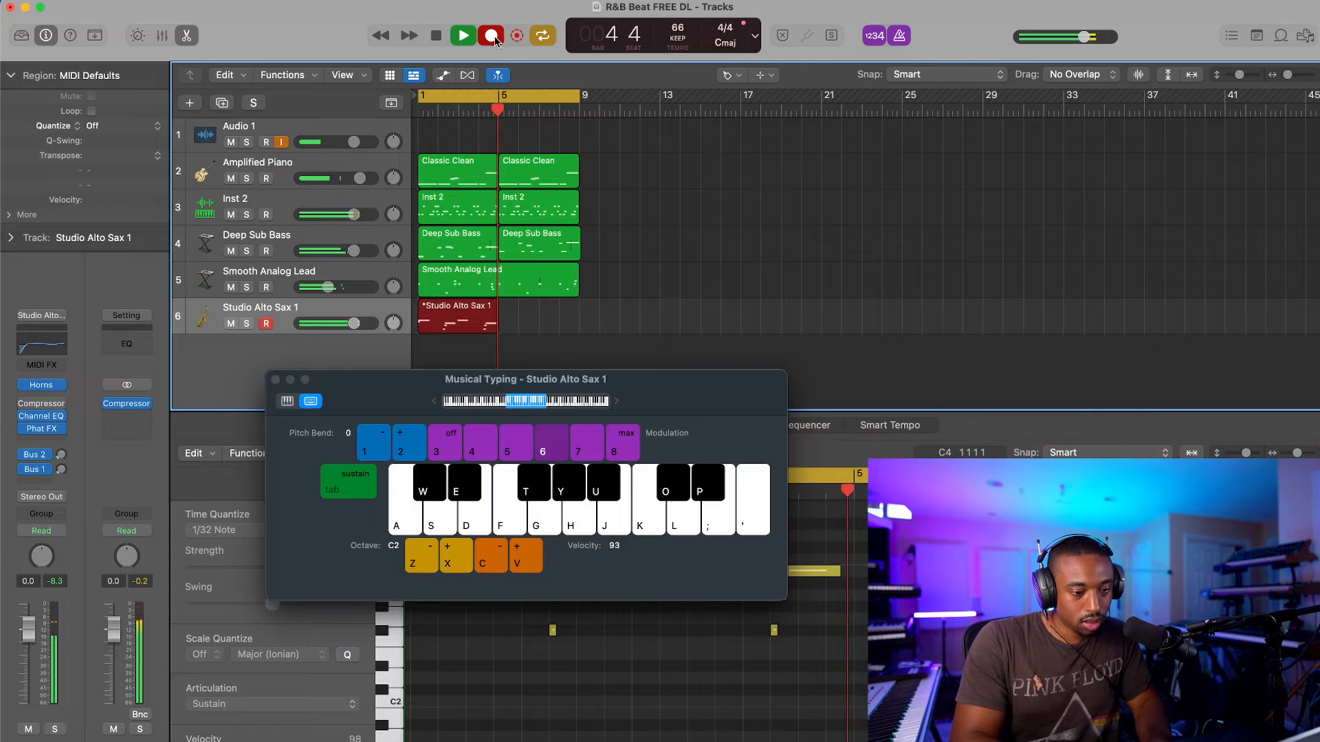
{"action": "key", "text": "space"}
{"action": "key", "text": "super+k"}
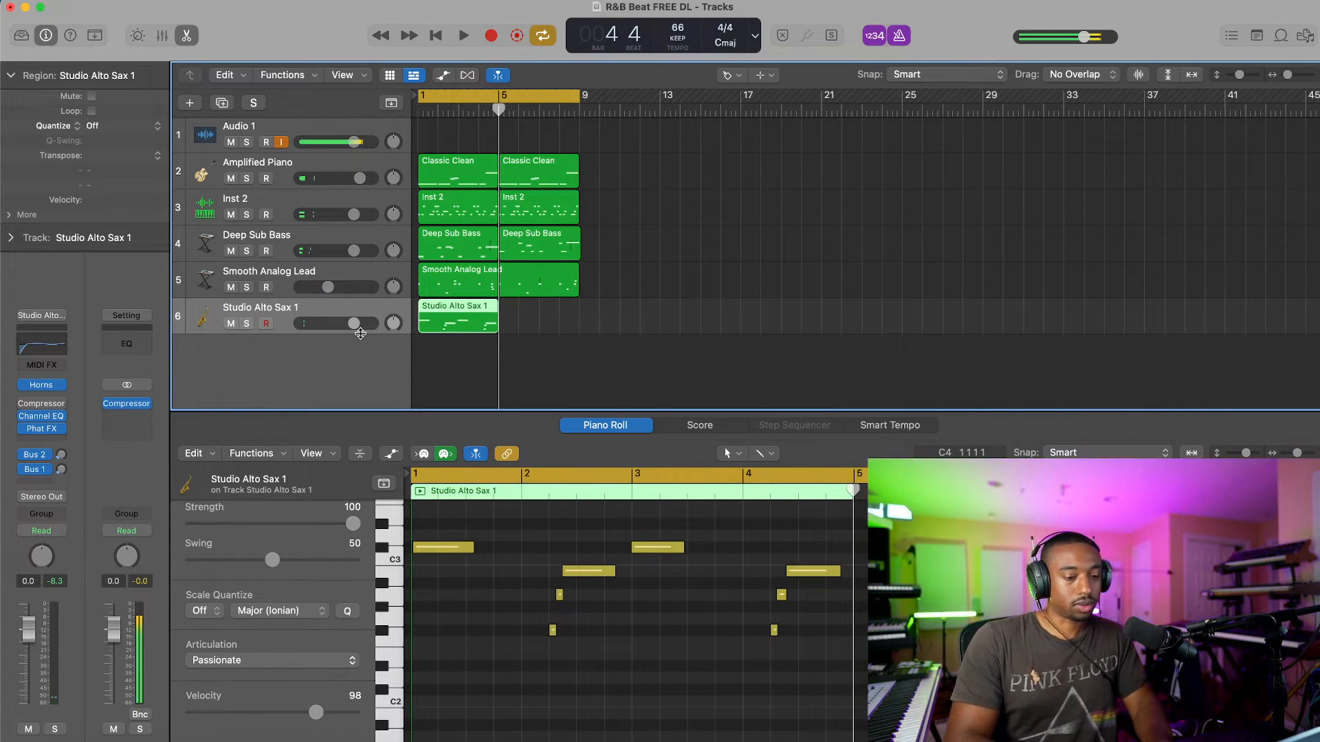
Step: Play back the new sax take and raise its Bus 2 and Bus 1 sends, bringing Bus 1 to about 0.5 dB
{"action": "key", "text": "Return"}
{"action": "key", "text": "space"}
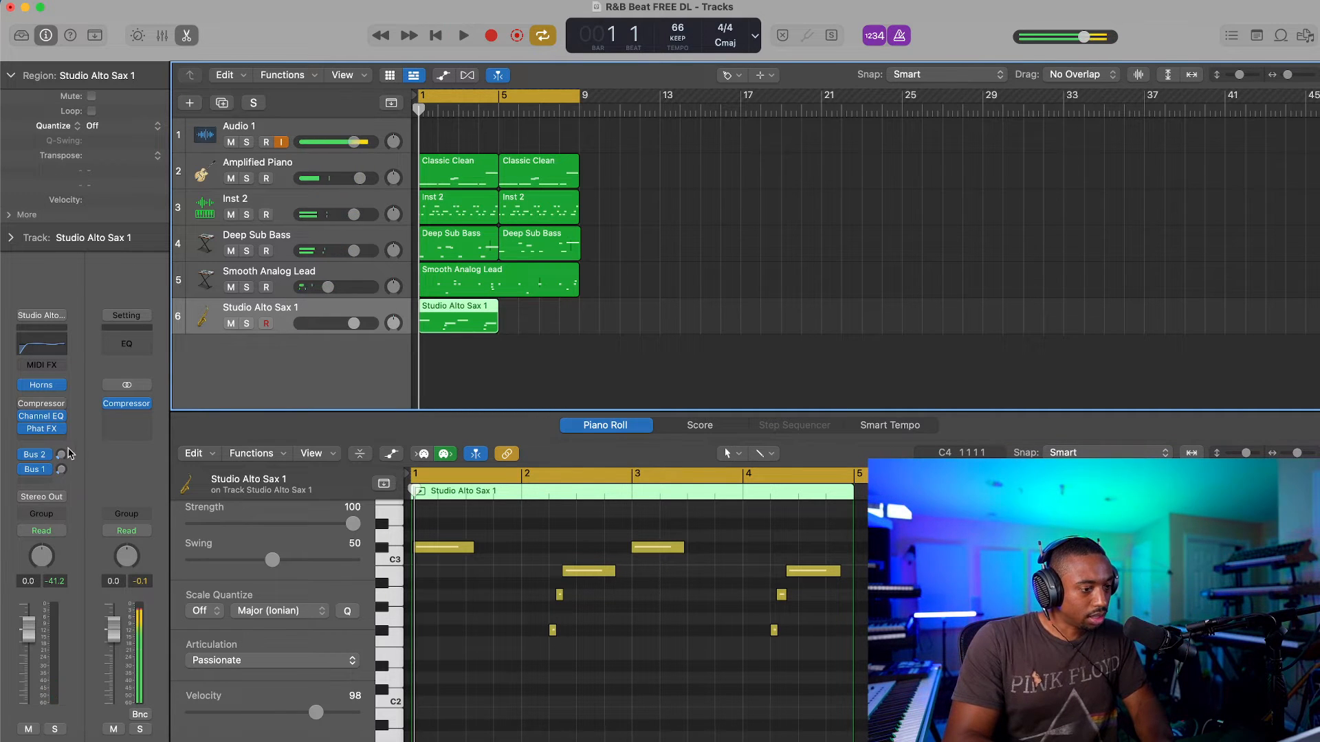
{"action": "left_click", "coordinate": [40, 456]}
{"action": "left_click", "coordinate": [92, 433]}
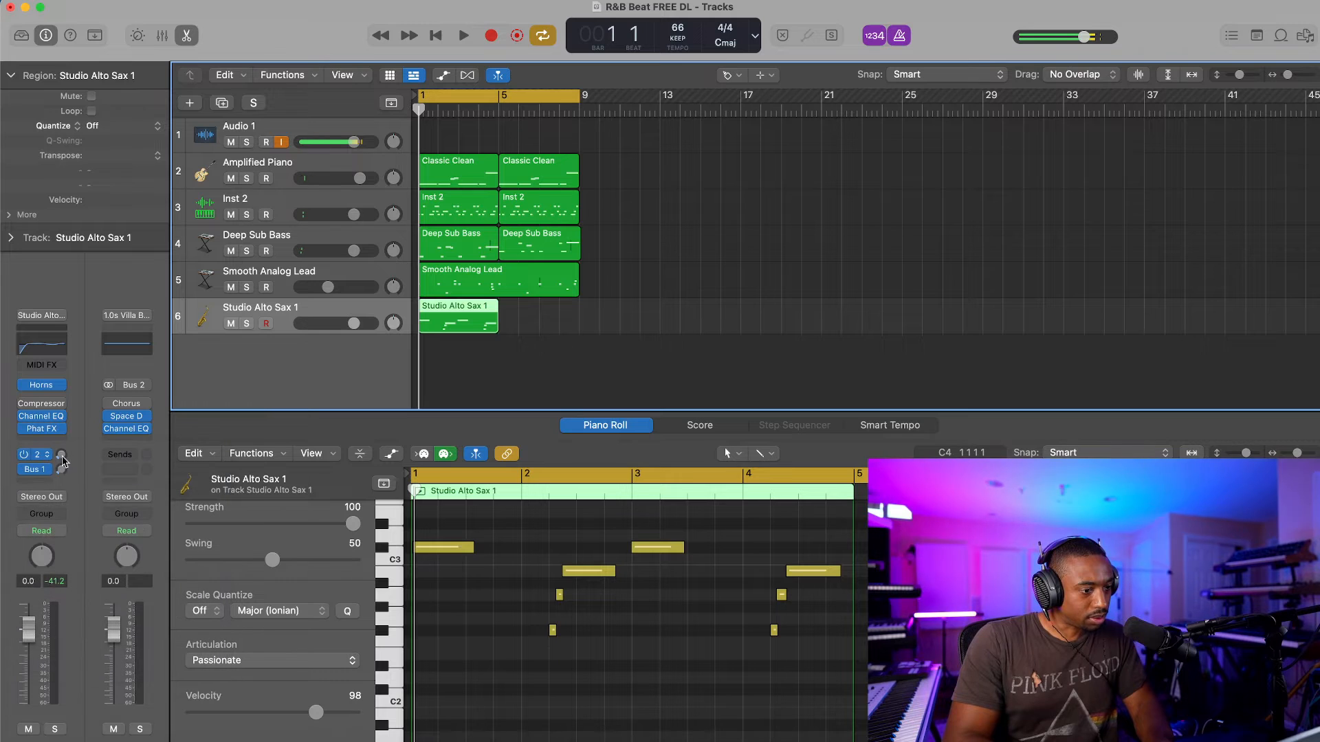
{"action": "key", "text": "space"}
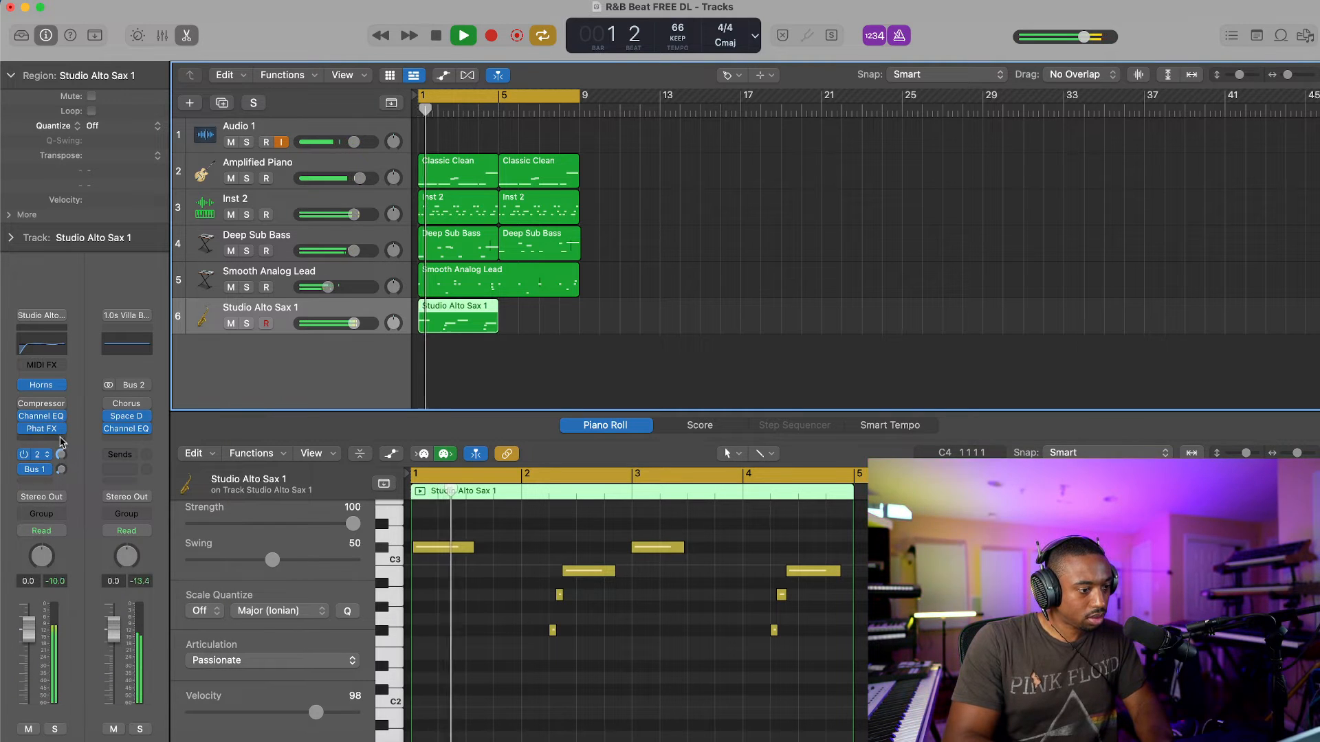
{"action": "left_click", "coordinate": [61, 470]}
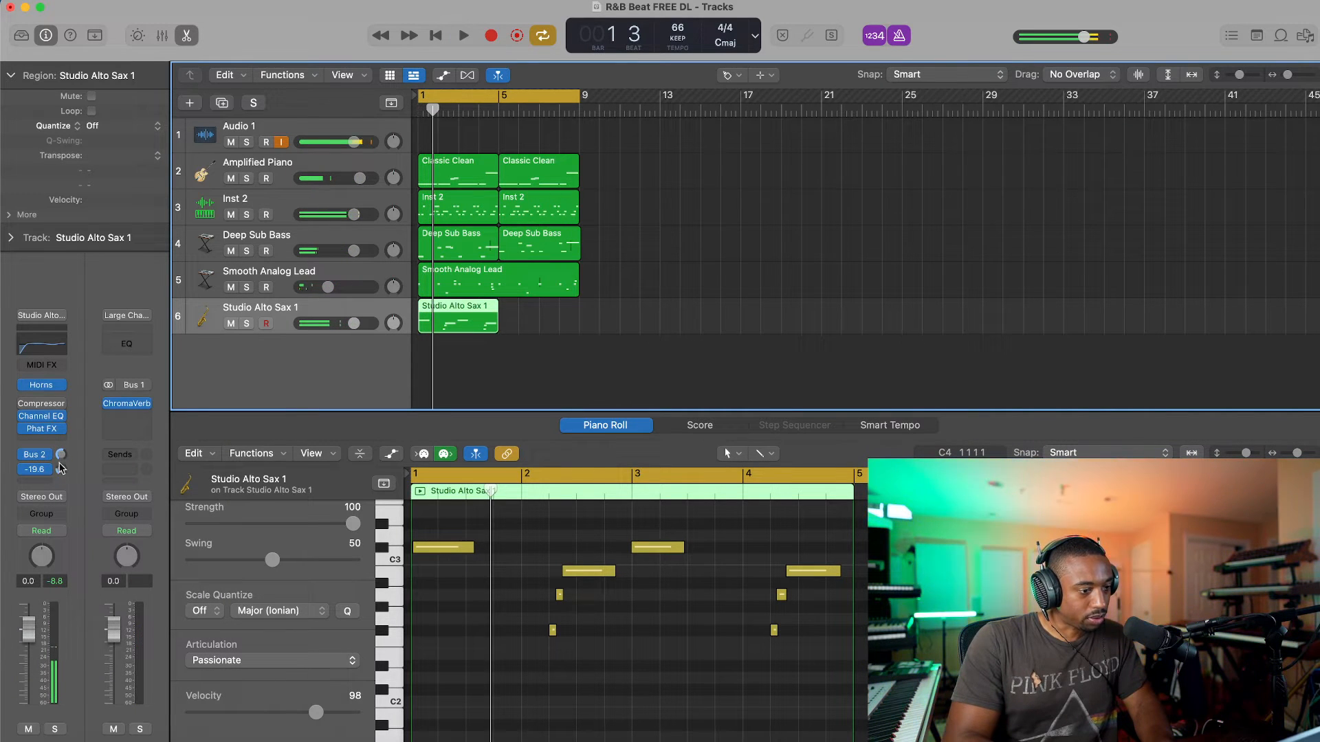
{"action": "left_click_drag", "start_coordinate": [59, 453], "coordinate": [59, 455]}
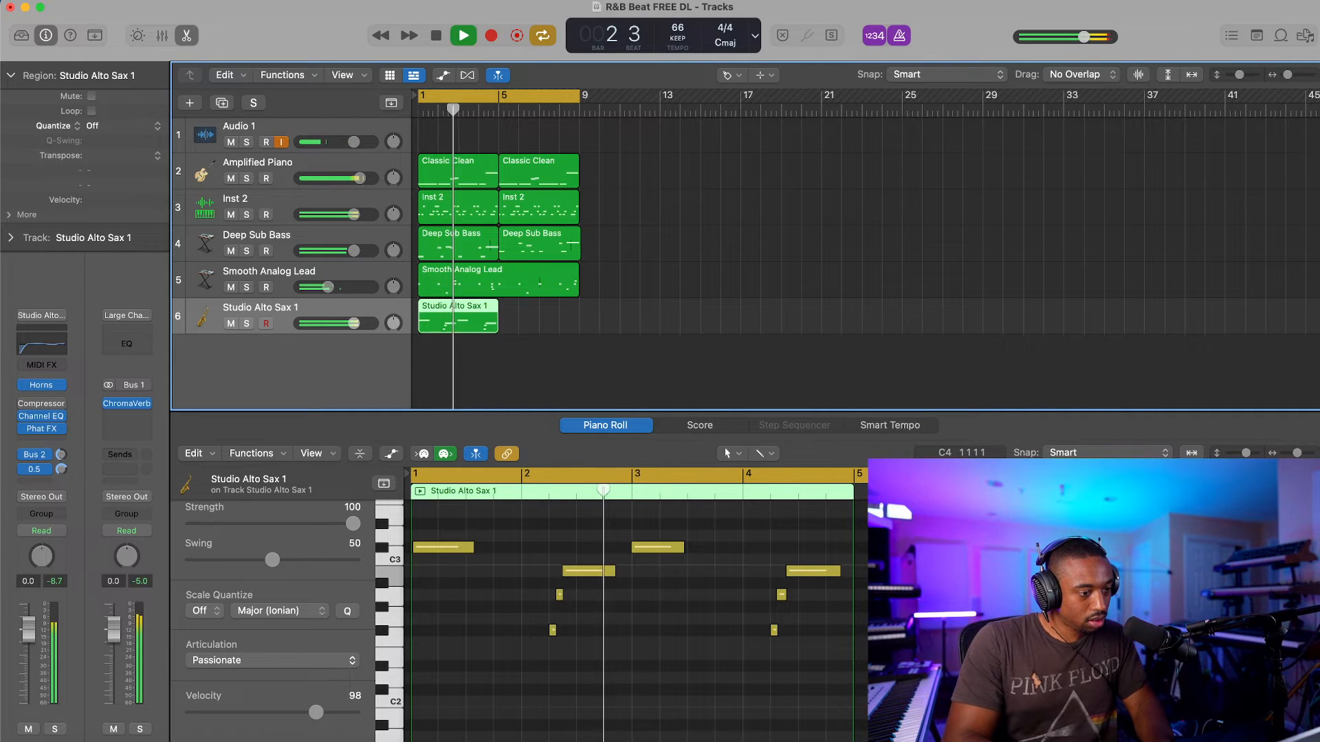
Step: Set the decay of the ChromaVerb reverb on the Bus 1 return to 4.70 s, checking it during playback
{"action": "left_click", "coordinate": [127, 404]}
{"action": "key", "text": "space"}
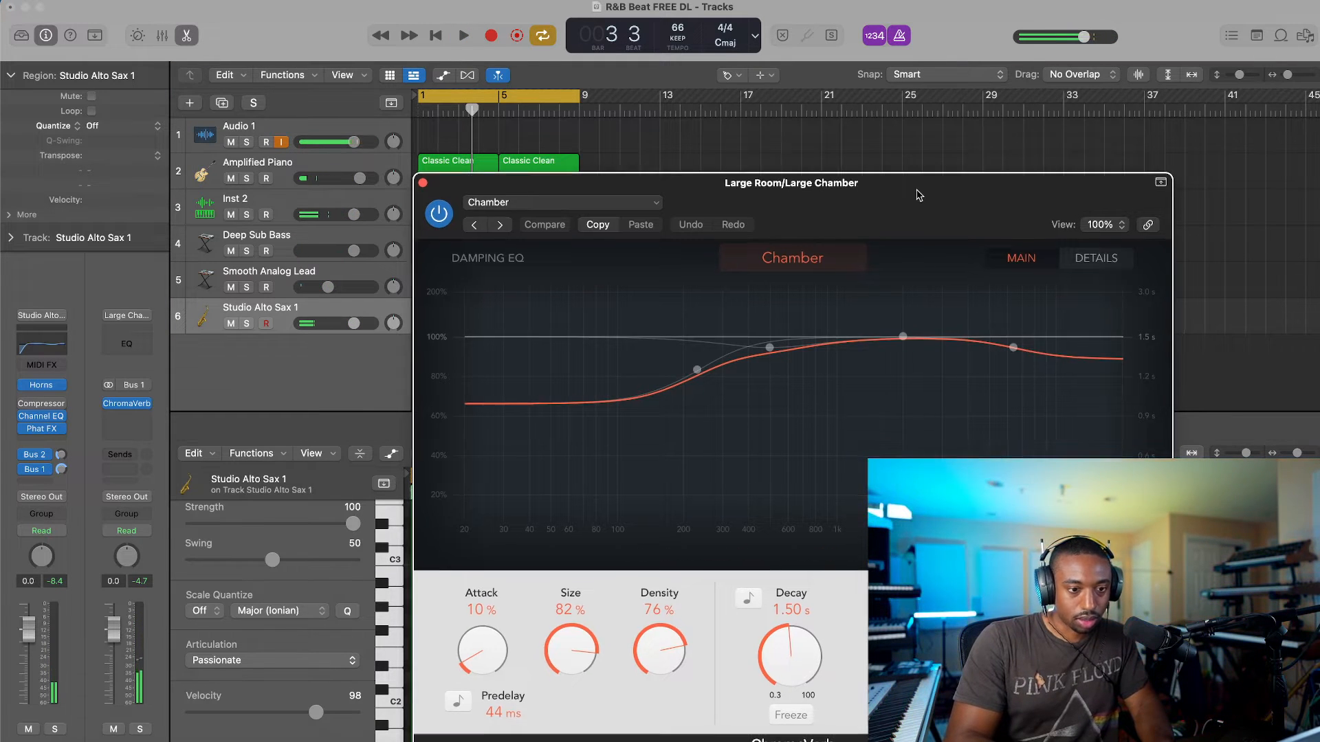
{"action": "left_click_drag", "start_coordinate": [921, 197], "coordinate": [882, 88]}
{"action": "left_click_drag", "start_coordinate": [763, 536], "coordinate": [765, 497]}
{"action": "key", "text": "space"}
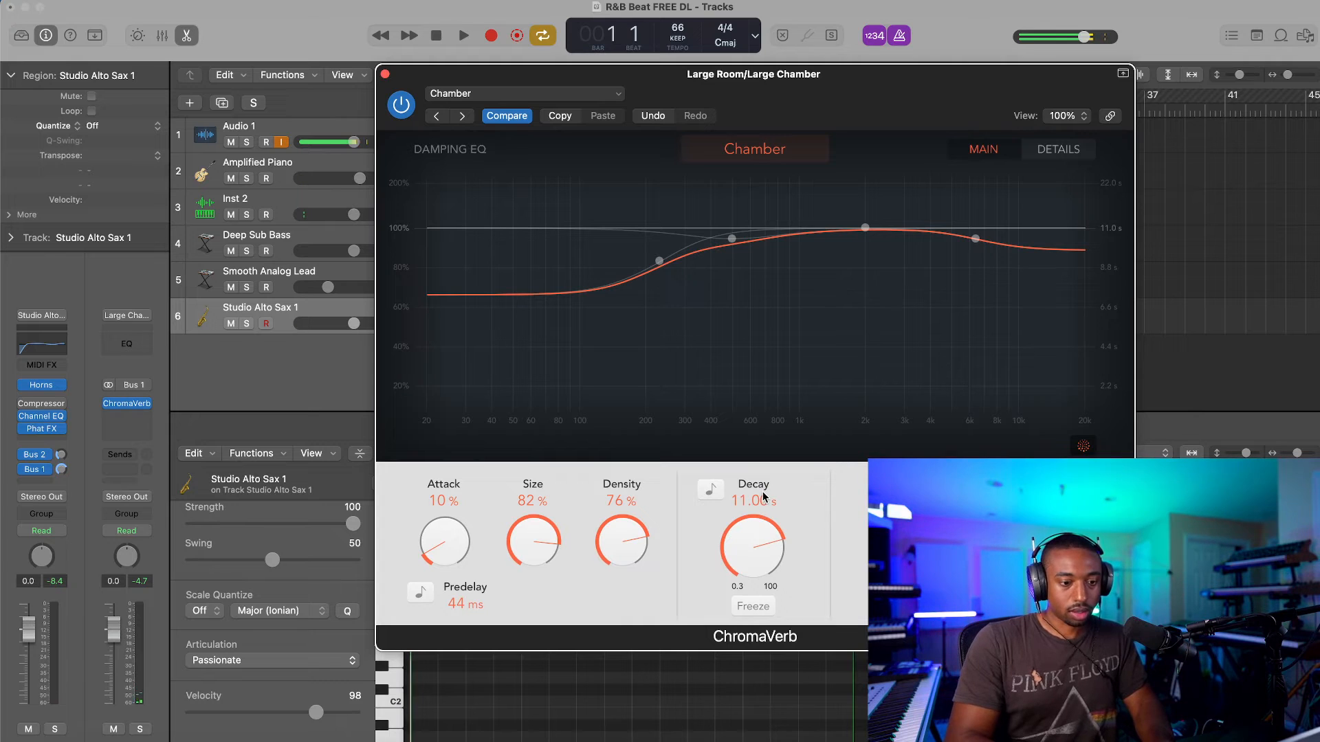
{"action": "left_click_drag", "start_coordinate": [743, 547], "coordinate": [751, 557]}
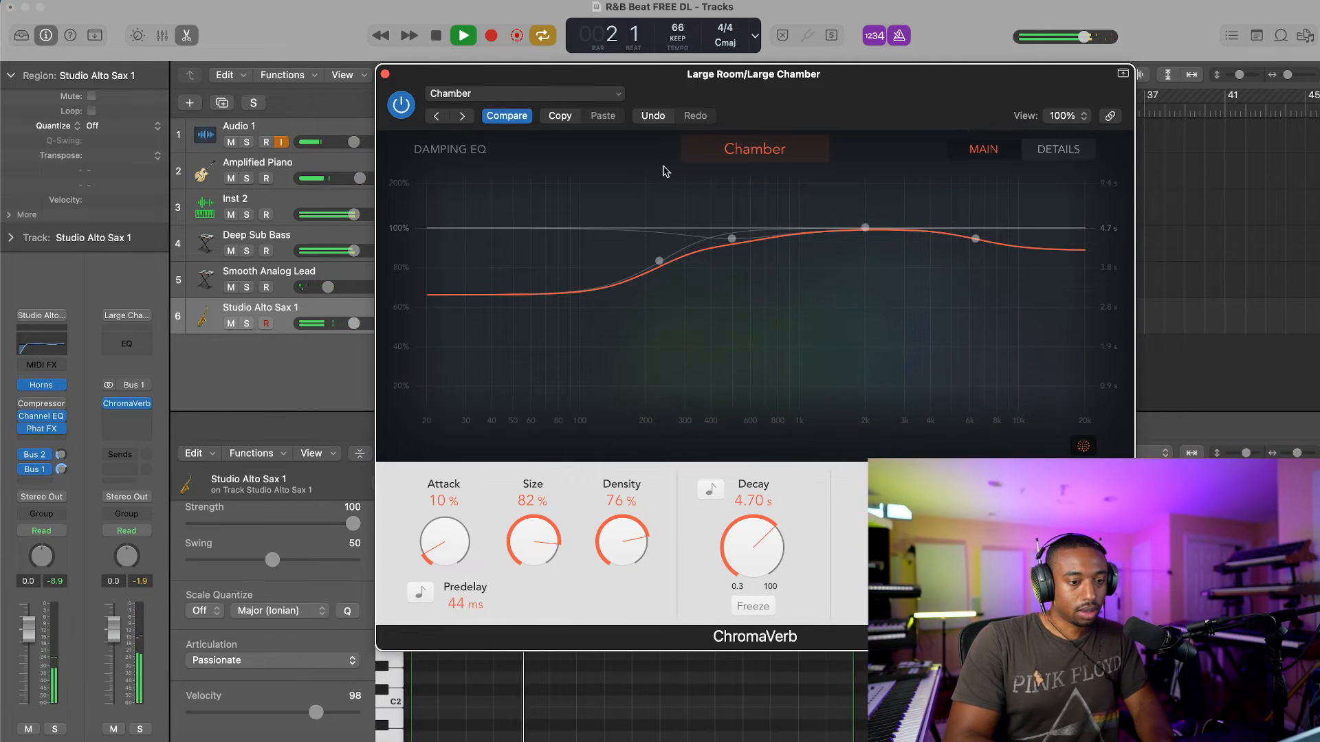
{"action": "left_click", "coordinate": [385, 75]}
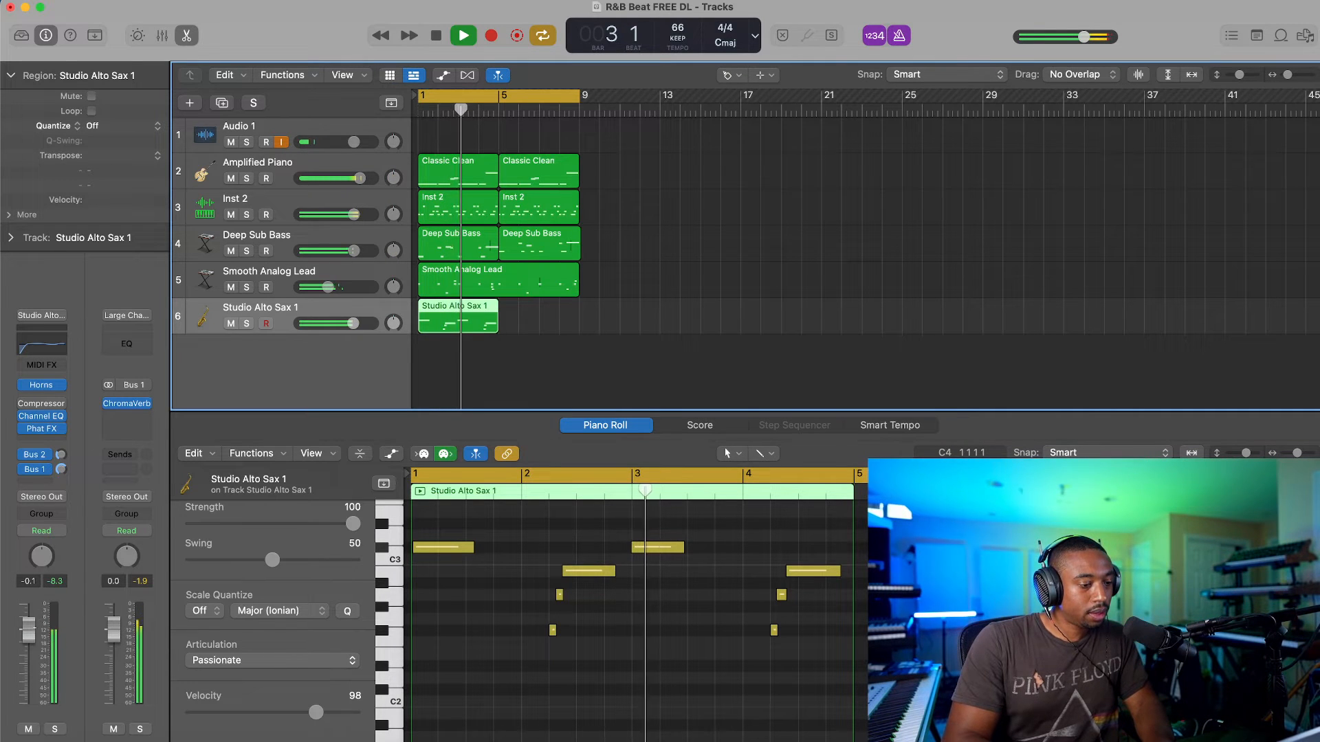
Step: Lower the Studio Alto Sax 1 volume to about -4.7 dB and turn off the metronome
{"action": "left_click_drag", "start_coordinate": [28, 629], "coordinate": [38, 663]}
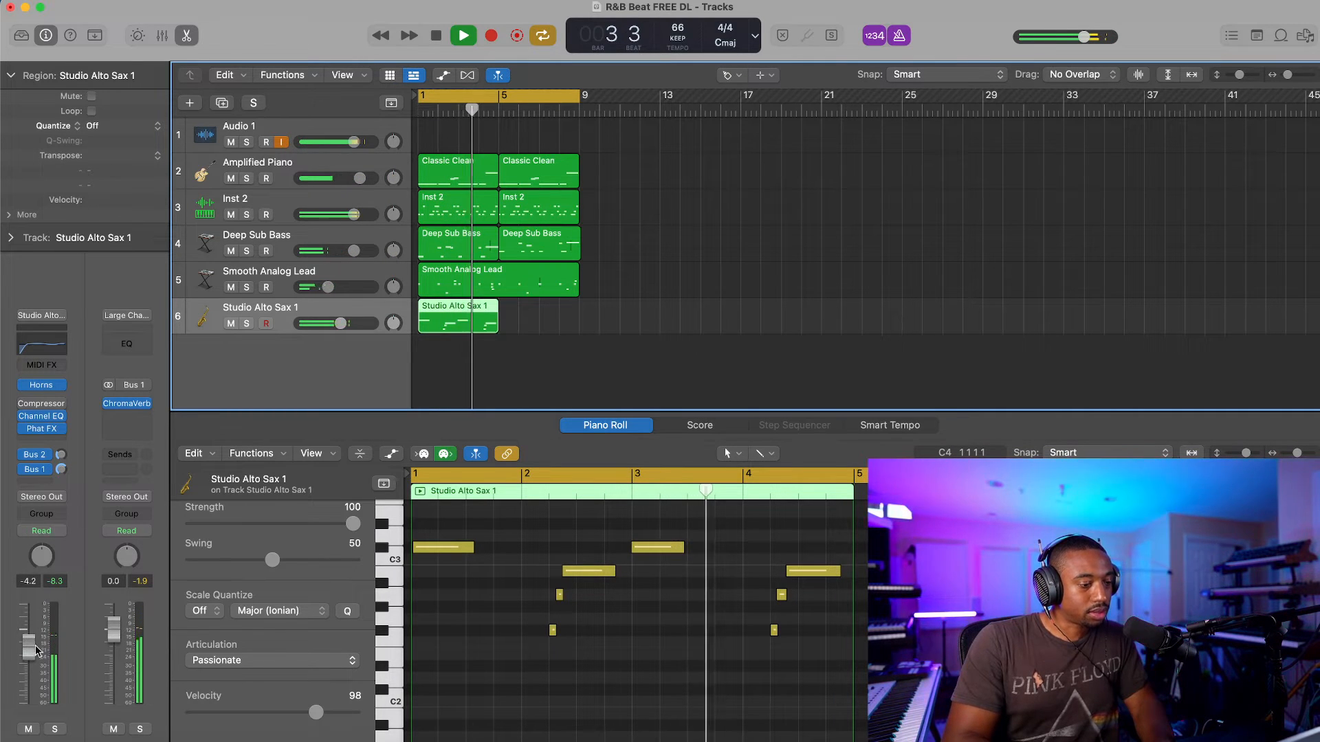
{"action": "left_click", "coordinate": [899, 37]}
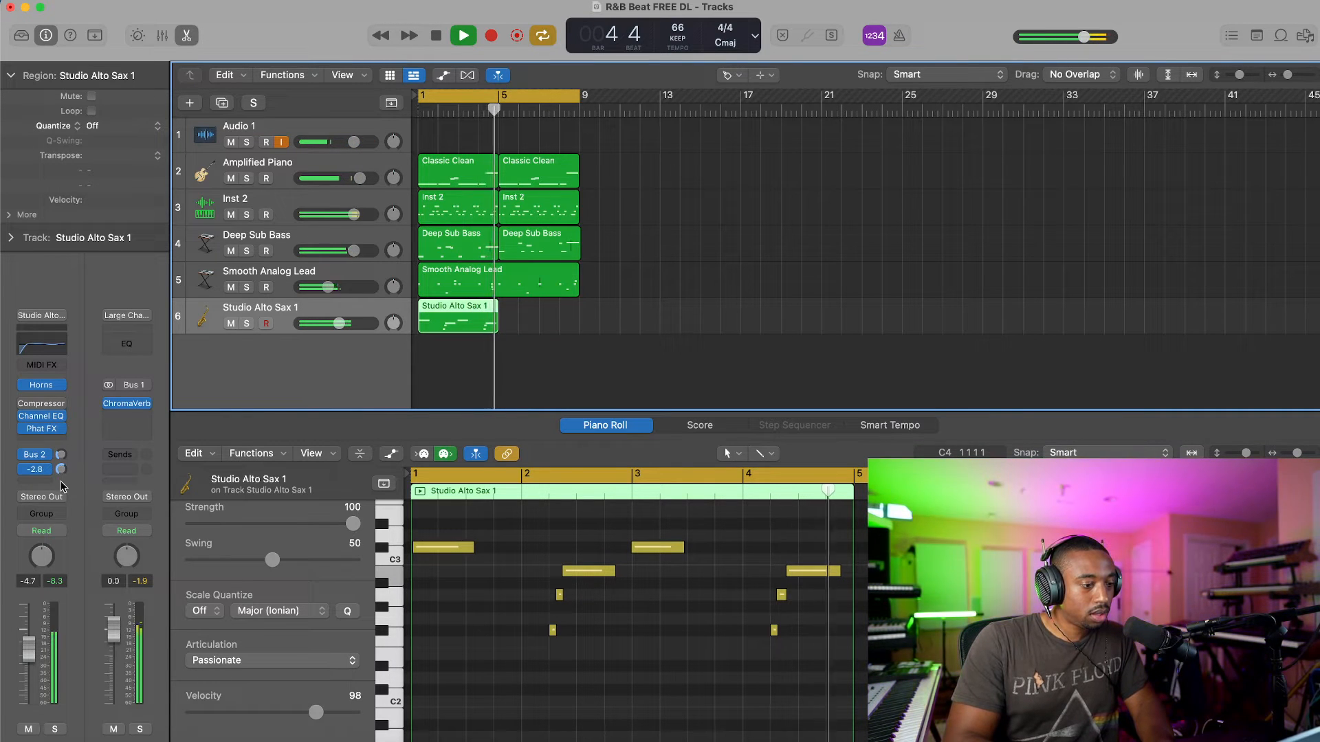
Step: Lower the high-cut frequency of the sax's Channel EQ to 1780 Hz and compare it with the bypassed sound
{"action": "left_click", "coordinate": [43, 418]}
{"action": "key", "text": "space"}
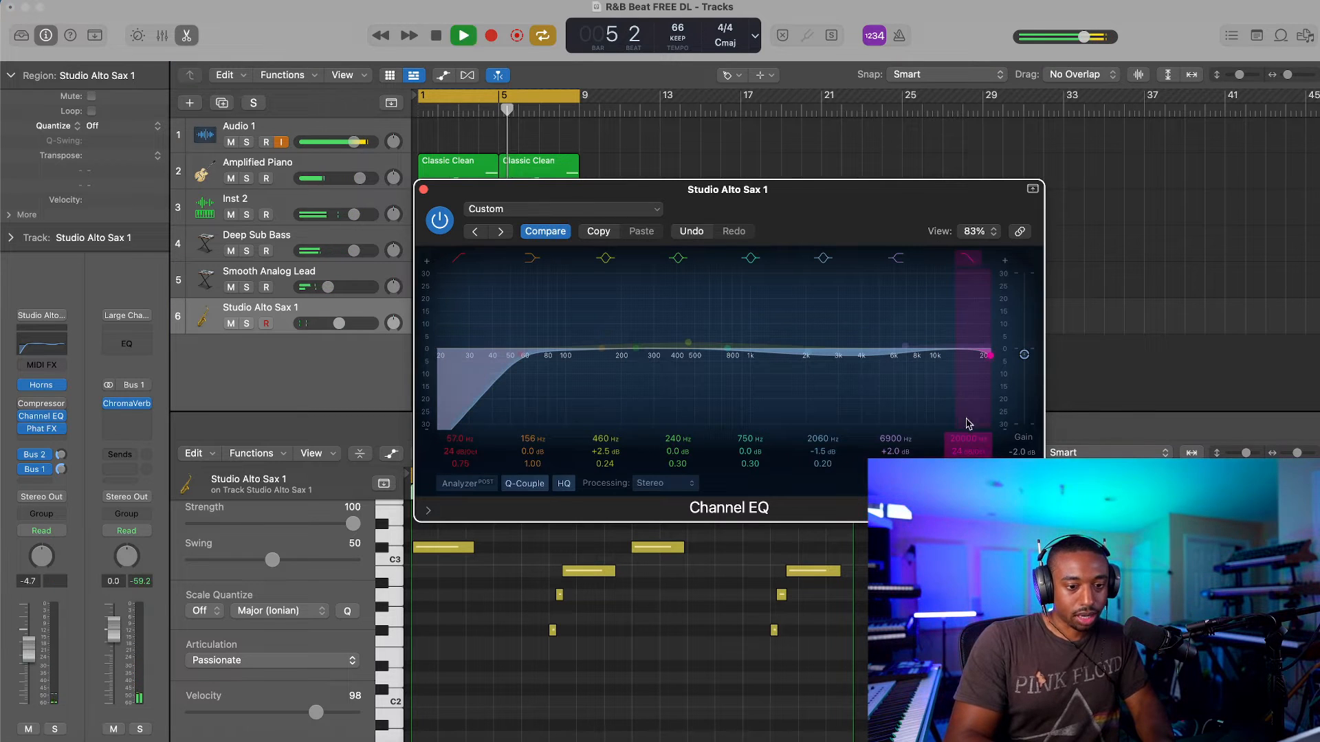
{"action": "left_click_drag", "start_coordinate": [919, 363], "coordinate": [795, 363]}
{"action": "key", "text": "Return"}
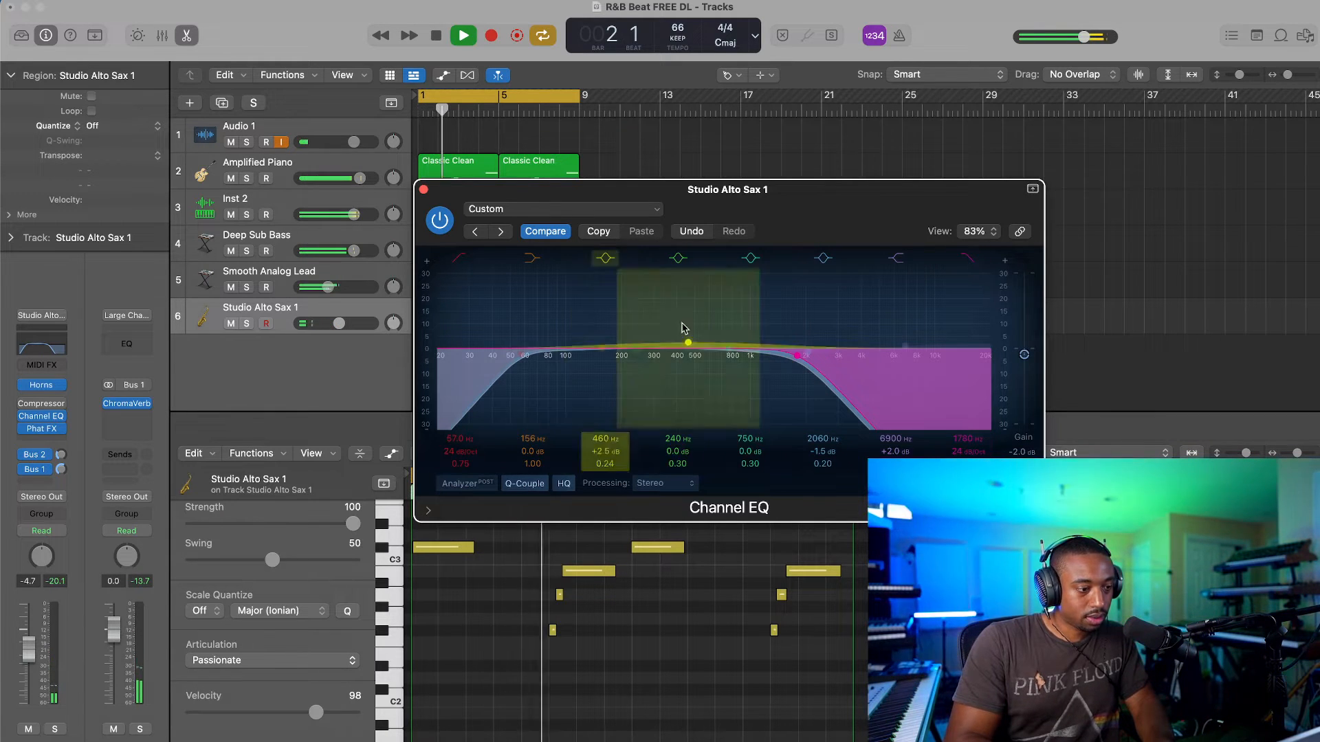
{"action": "left_click", "coordinate": [441, 221]}
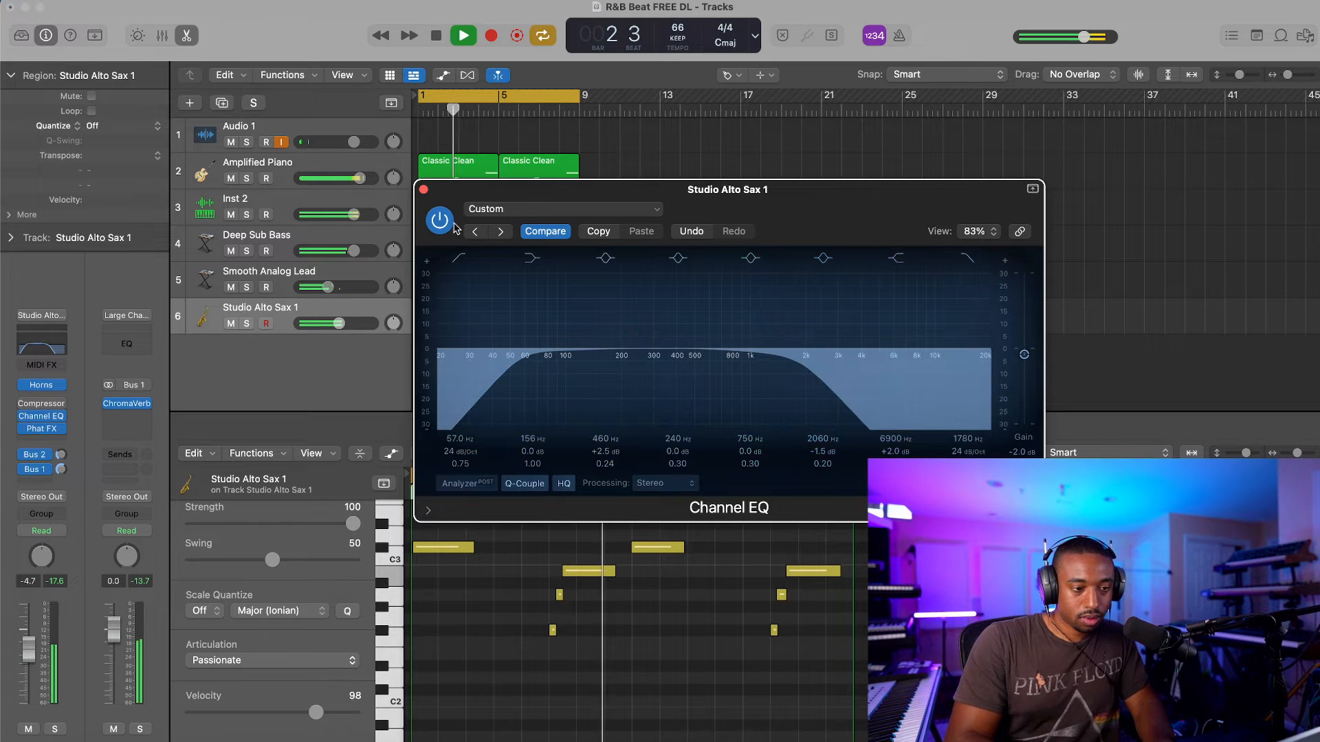
{"action": "left_click", "coordinate": [424, 191]}
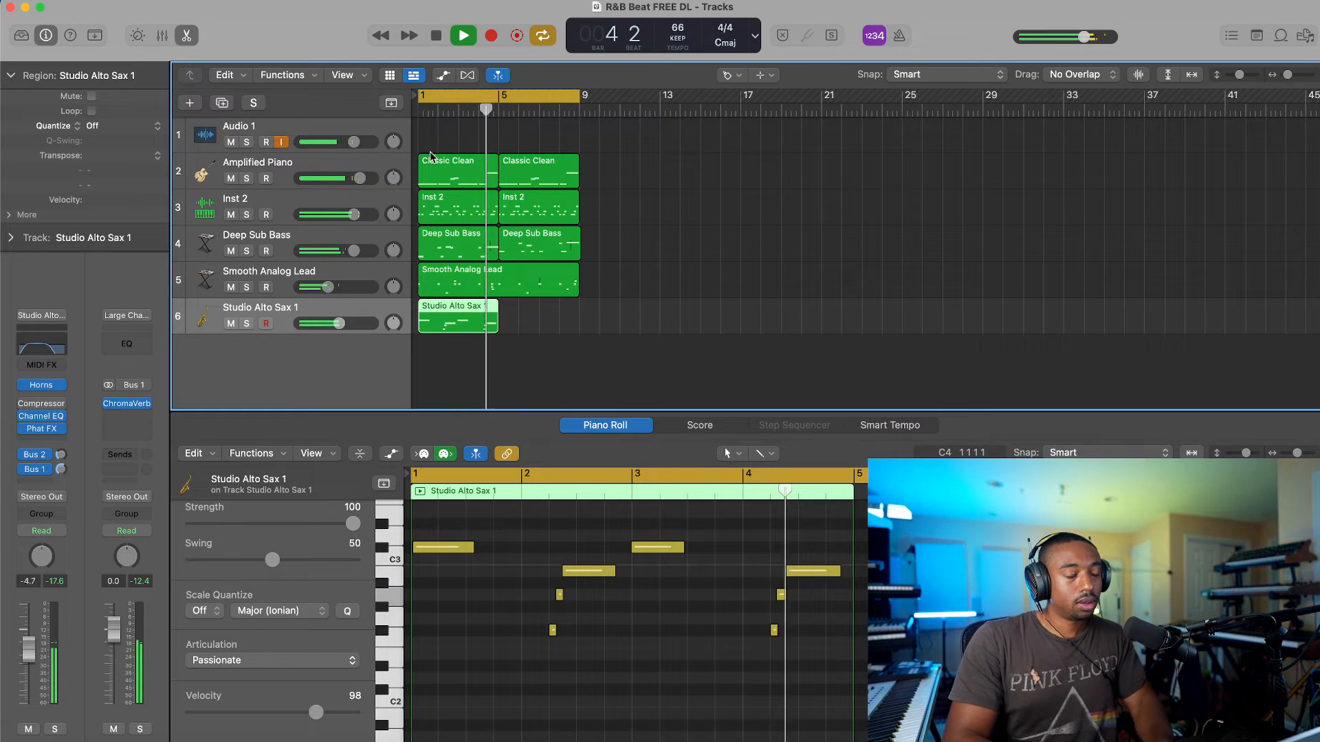
Step: Insert a Channel EQ on the Inst 2 drum track after its Compressor
{"action": "left_click", "coordinate": [269, 204]}
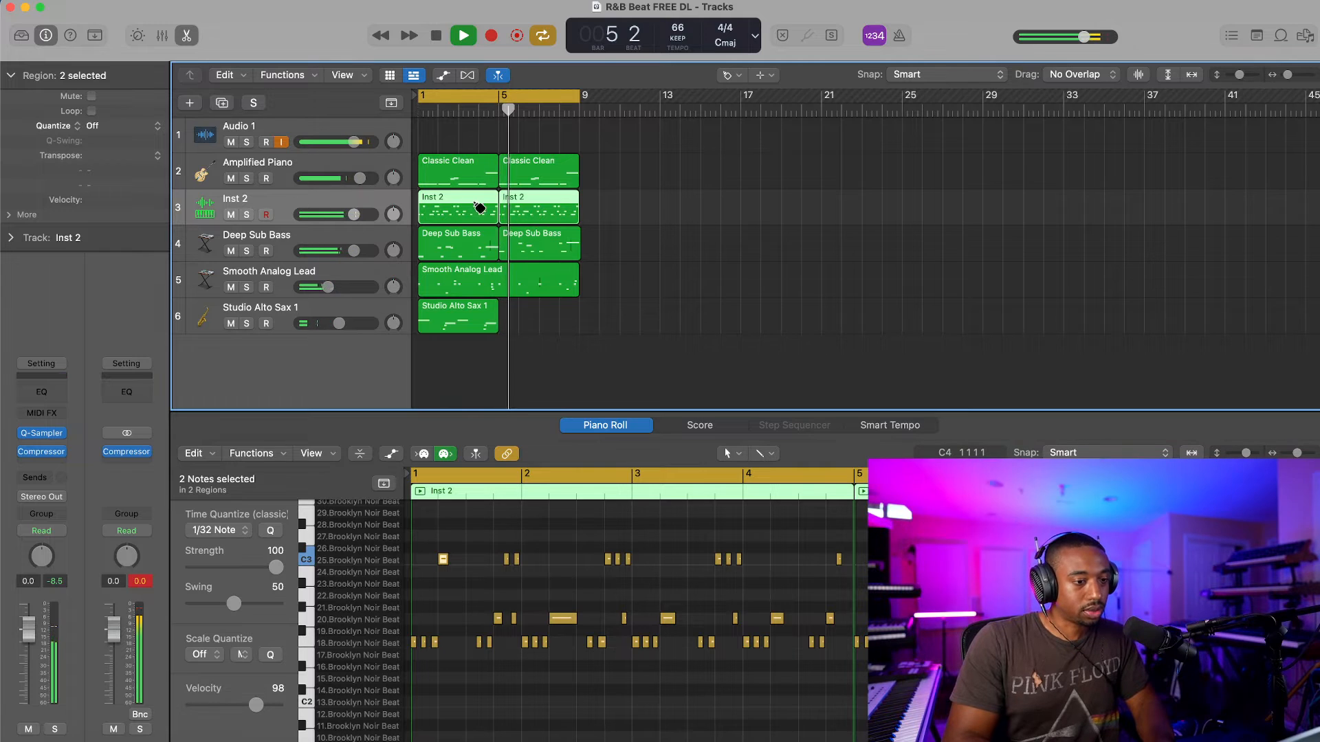
{"action": "left_click", "coordinate": [42, 466]}
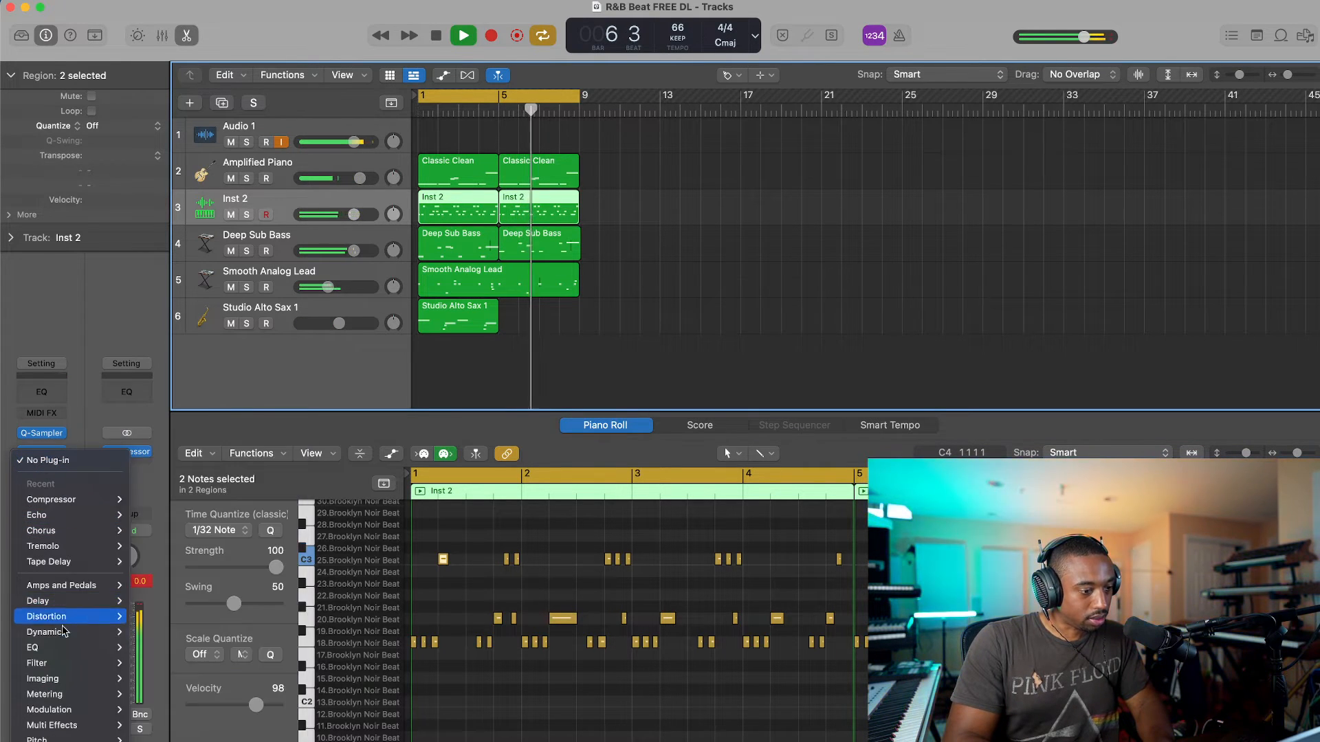
{"action": "mouse_move", "coordinate": [96, 649]}
{"action": "left_click", "coordinate": [203, 3]}
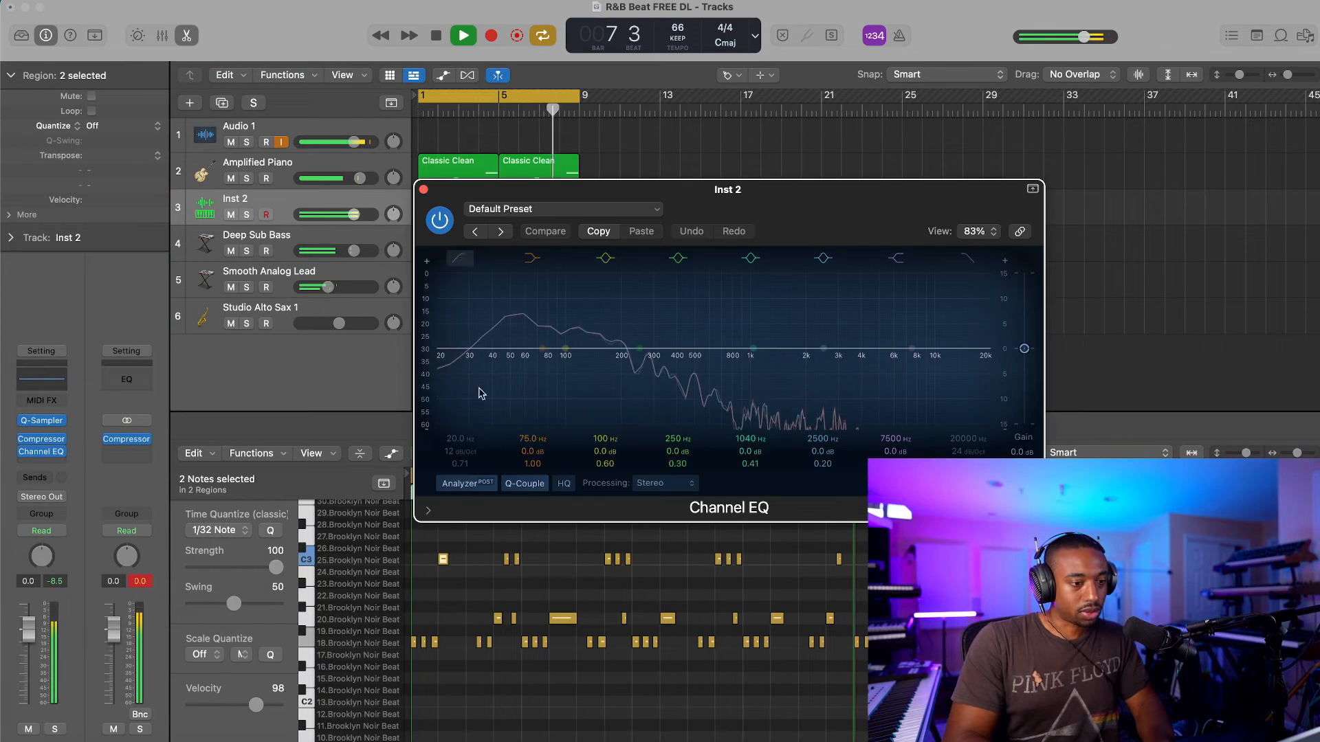
Step: Band-limit the Inst 2 drums in the Channel EQ with a low cut at 258 Hz and a high cut between 1 and 2 kHz
{"action": "left_click", "coordinate": [472, 358]}
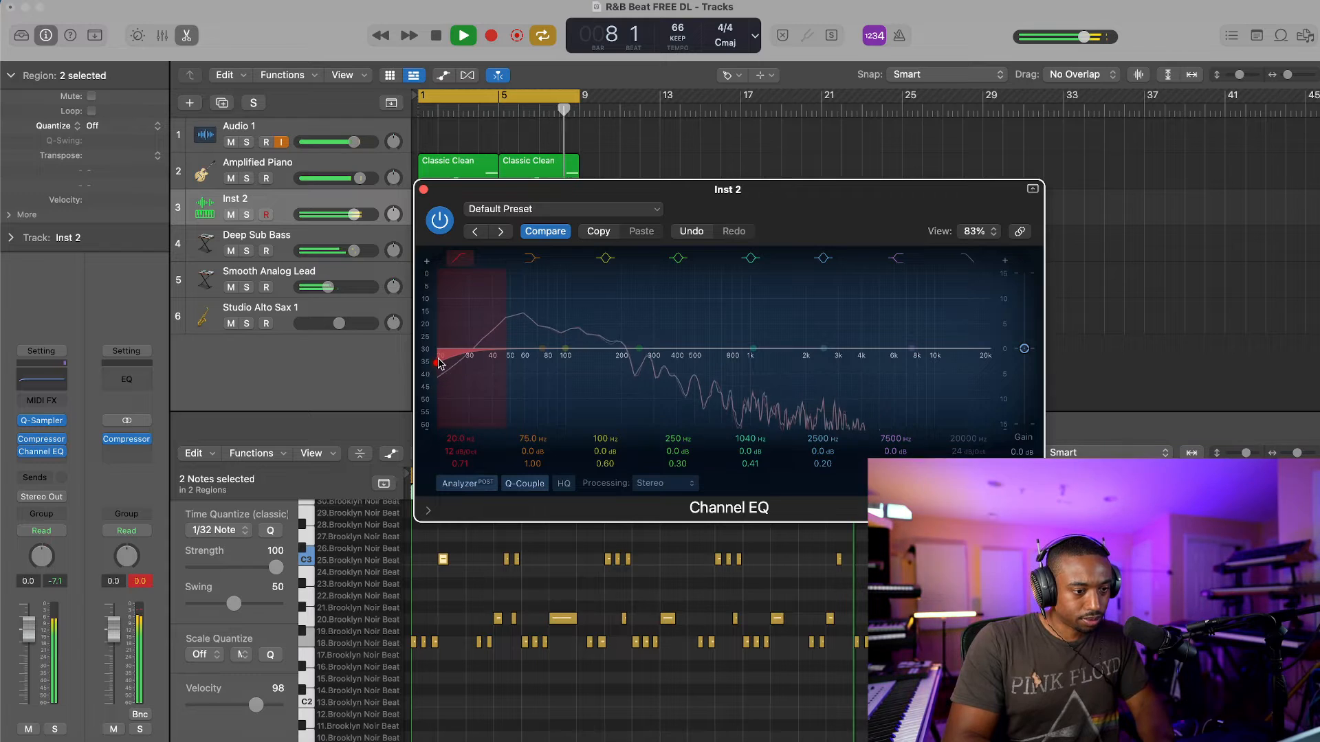
{"action": "left_click_drag", "start_coordinate": [440, 363], "coordinate": [642, 358]}
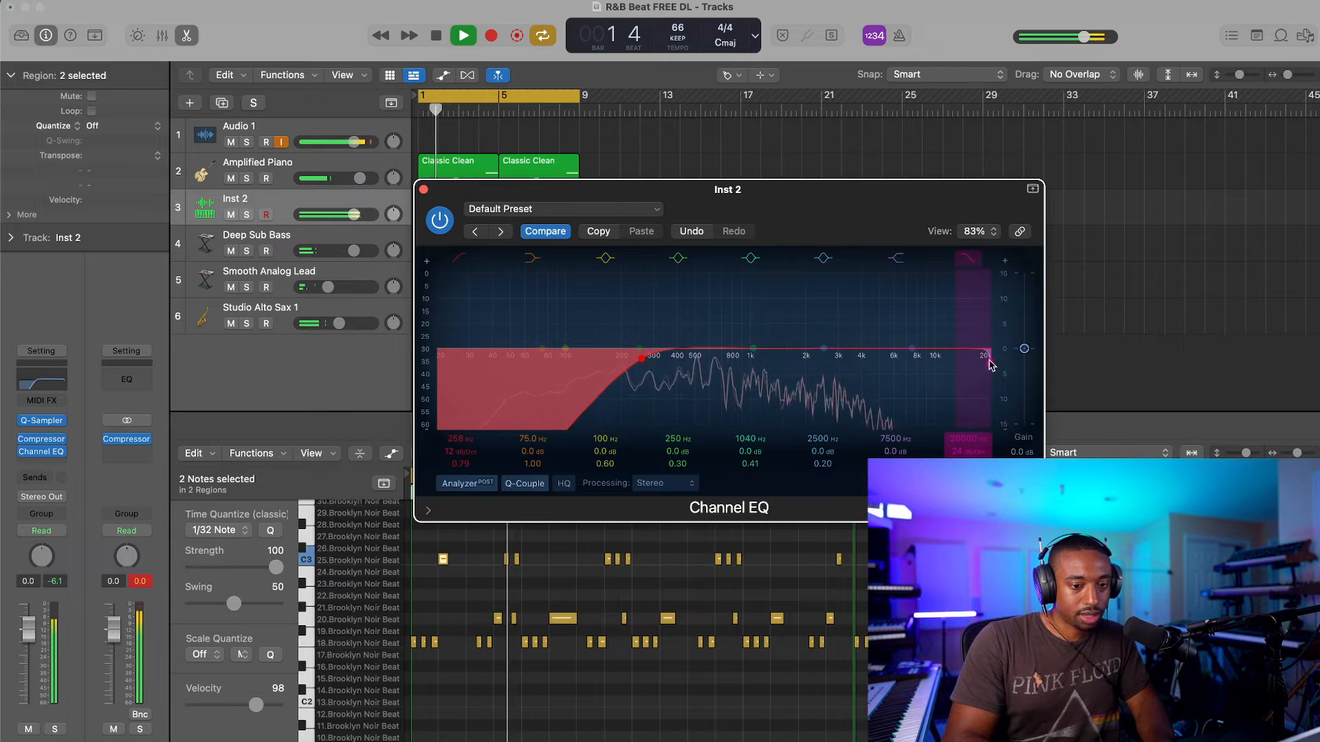
{"action": "left_click_drag", "start_coordinate": [987, 357], "coordinate": [788, 365]}
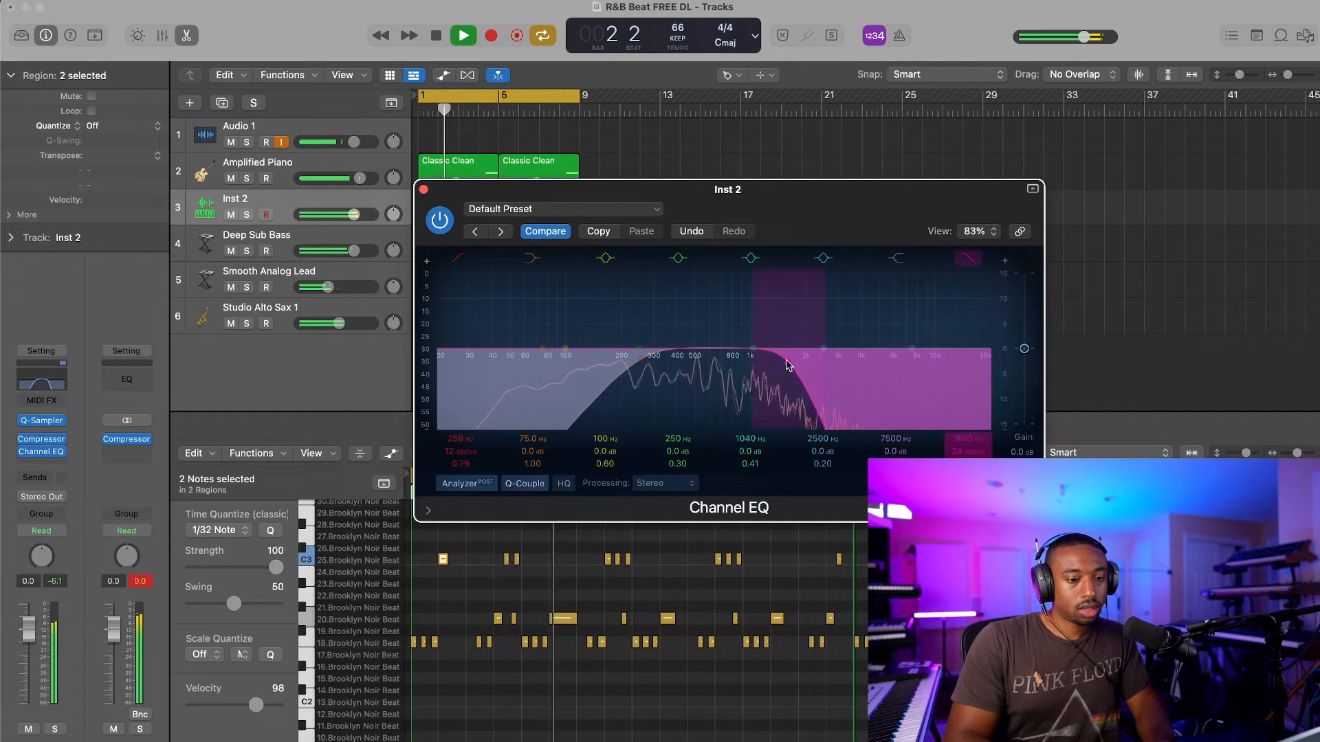
{"action": "left_click", "coordinate": [423, 190]}
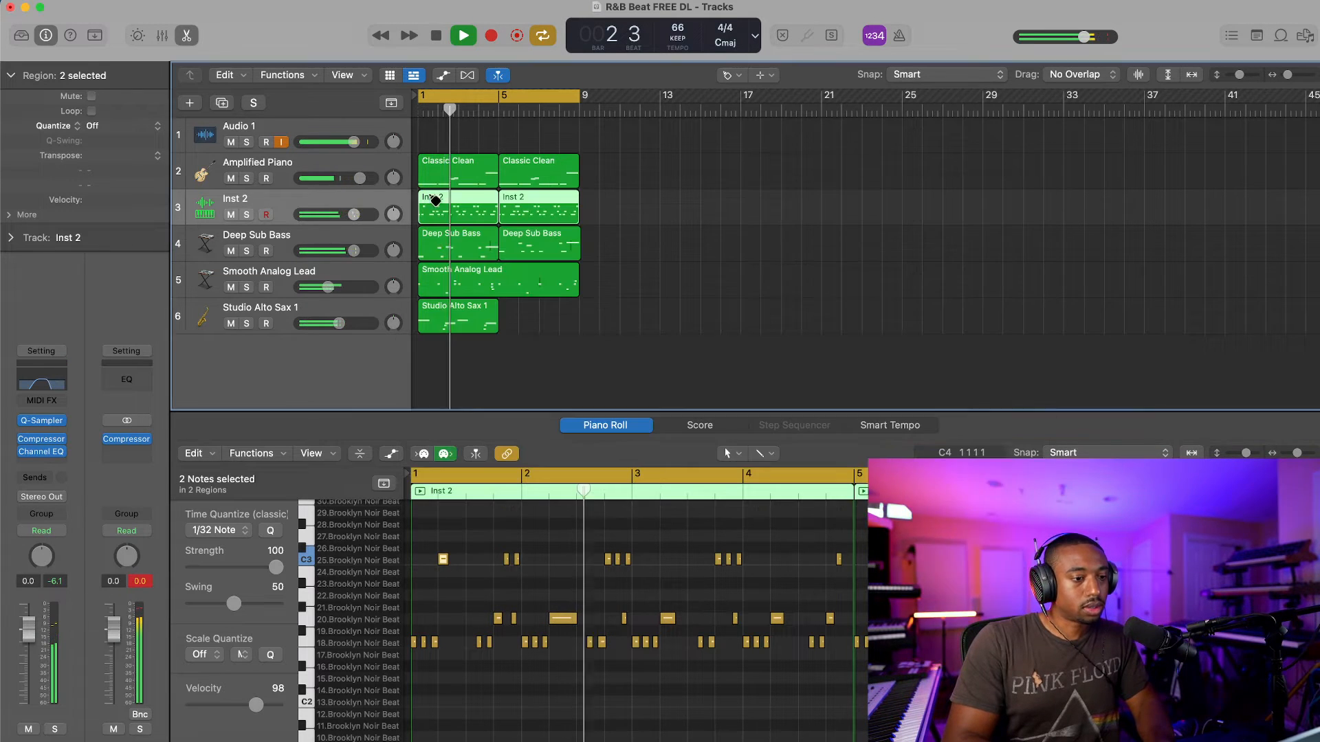
Step: Browse the Hip Hop/R&B drum loops in the Loop Browser for a beat to layer with the track
{"action": "left_click", "coordinate": [1281, 37]}
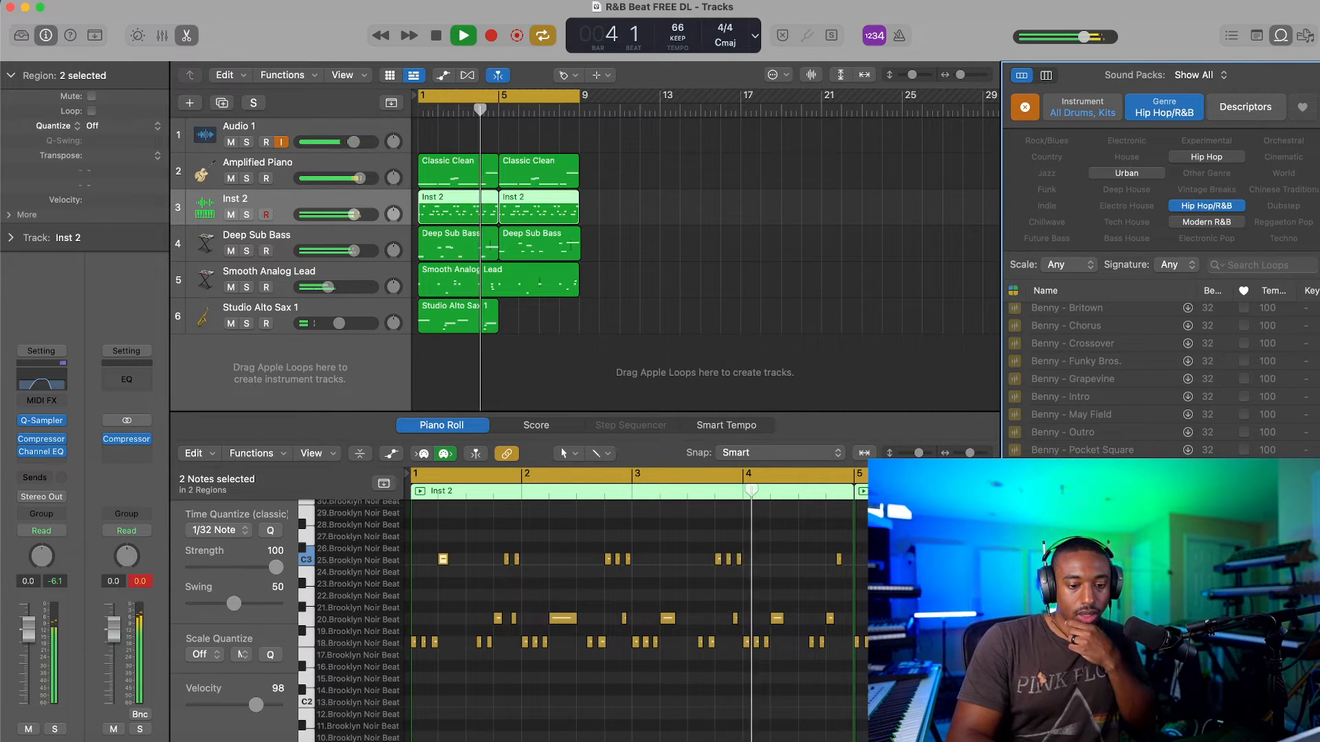
{"action": "scroll", "coordinate": [1155, 378], "scroll_direction": "down", "scroll_amount": 3}
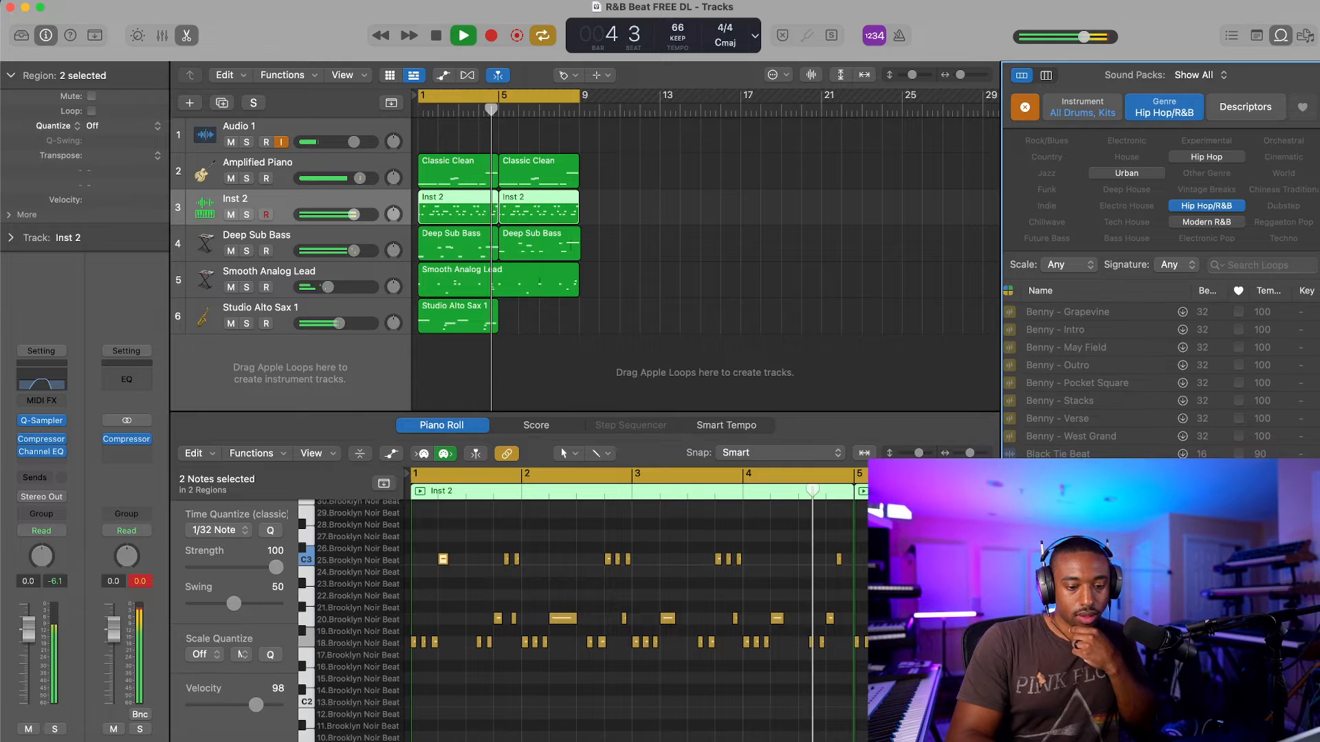
{"action": "scroll", "coordinate": [1155, 378], "scroll_direction": "down", "scroll_amount": 5}
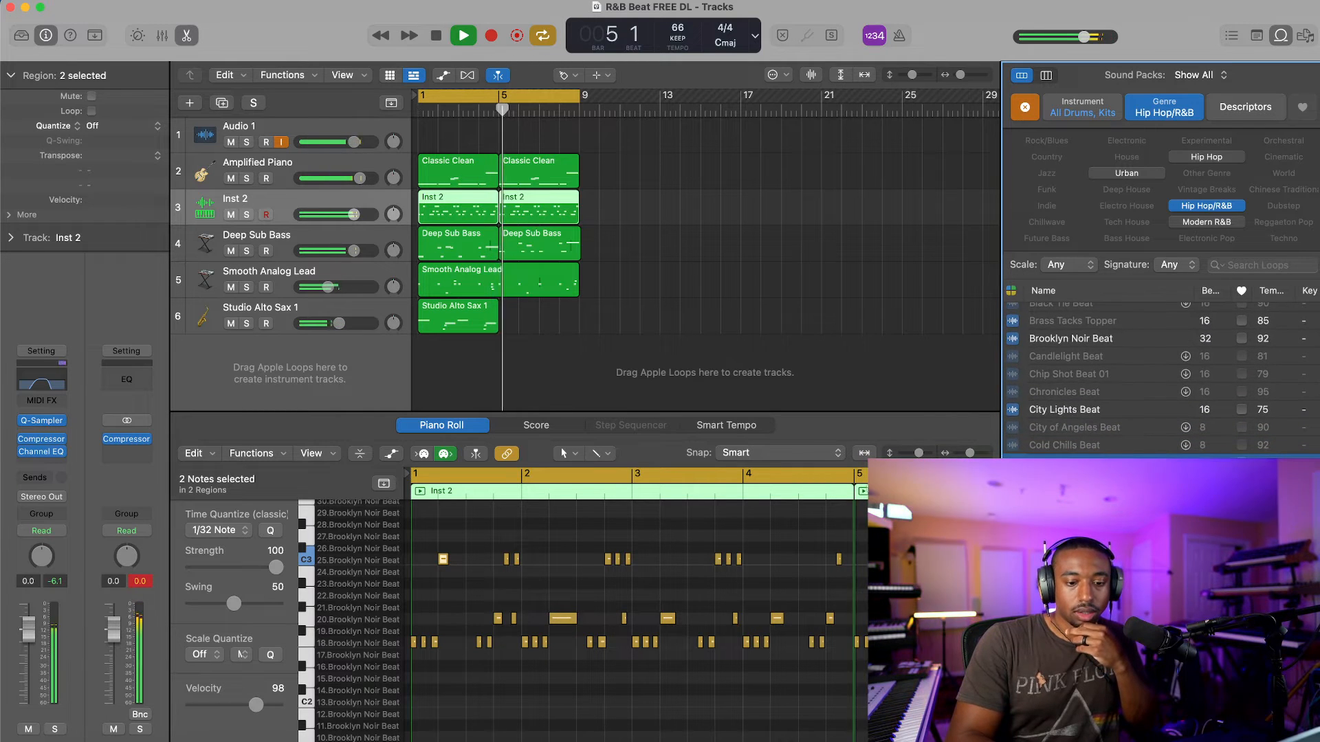
{"action": "scroll", "coordinate": [1086, 329], "scroll_direction": "down", "scroll_amount": 4}
{"action": "left_click", "coordinate": [1086, 329]}
{"action": "scroll", "coordinate": [1155, 379], "scroll_direction": "down", "scroll_amount": 4}
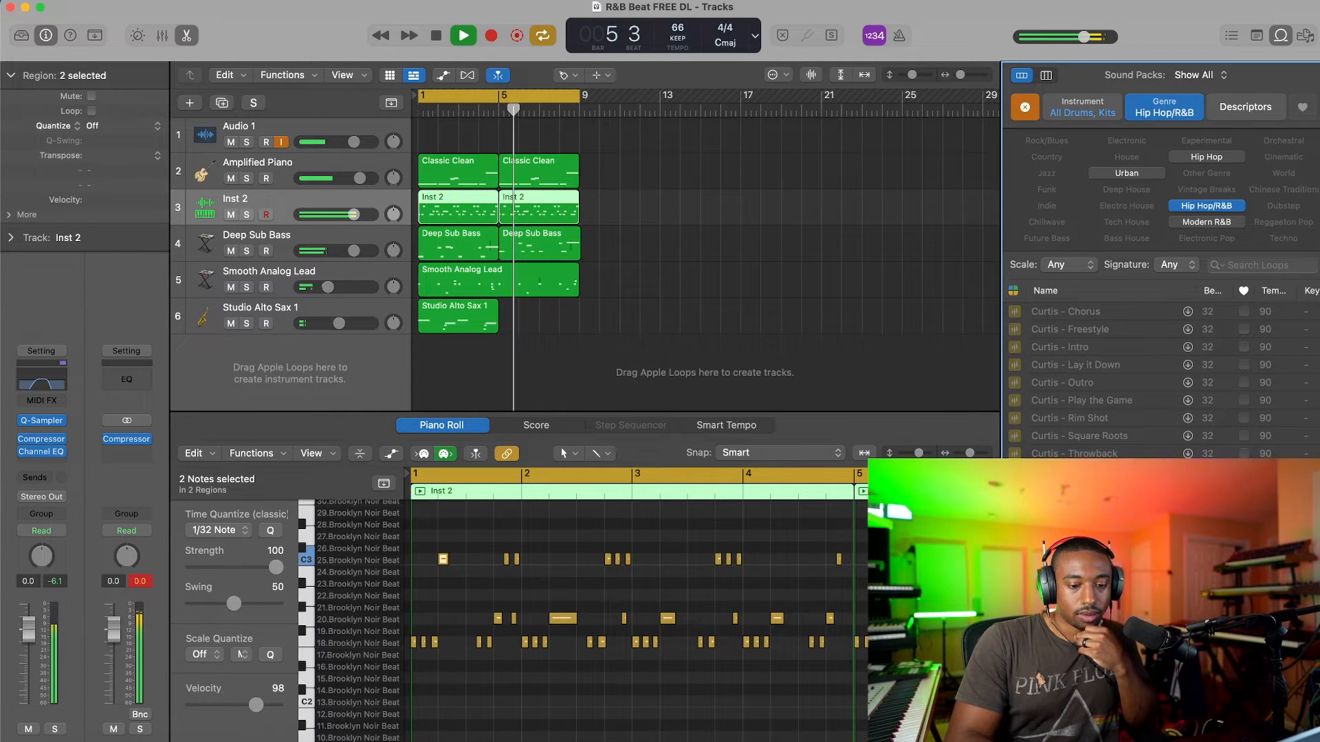
{"action": "scroll", "coordinate": [1155, 378], "scroll_direction": "down", "scroll_amount": 2}
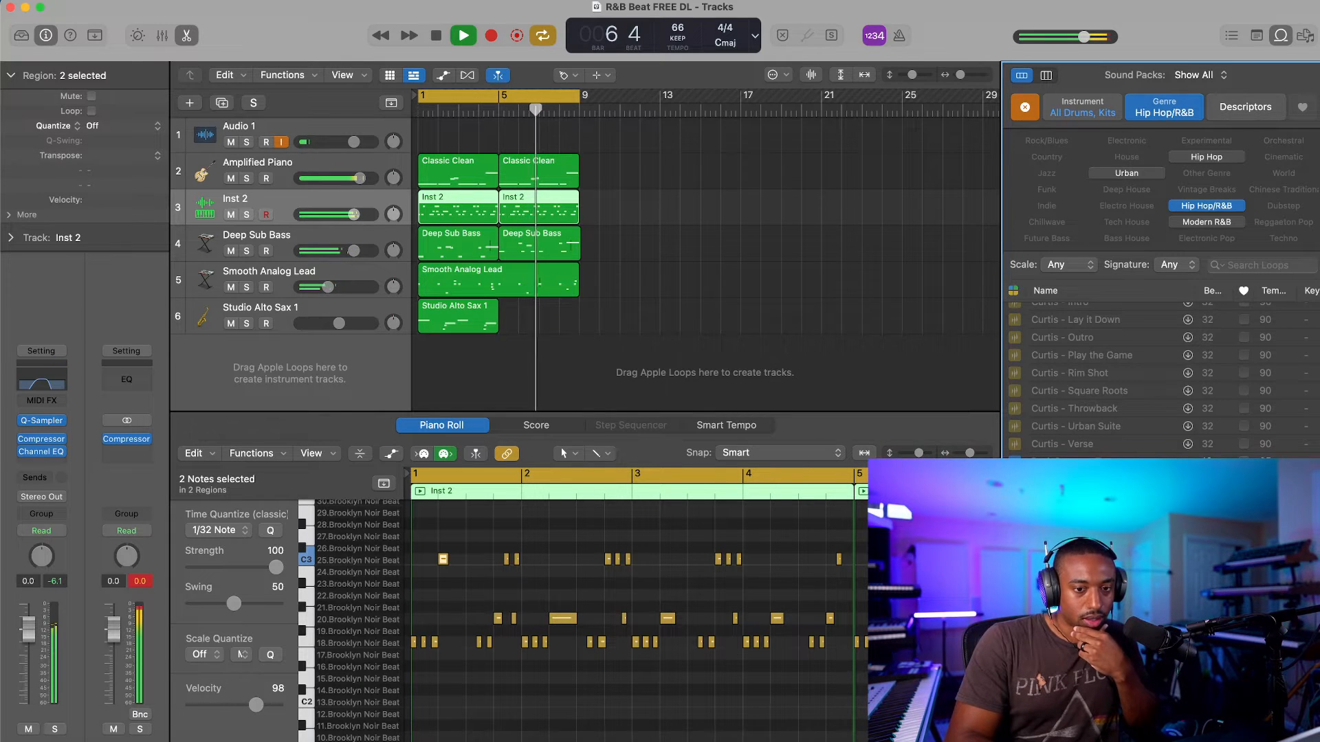
{"action": "scroll", "coordinate": [1155, 378], "scroll_direction": "down", "scroll_amount": 2}
{"action": "scroll", "coordinate": [1154, 379], "scroll_direction": "down", "scroll_amount": 2}
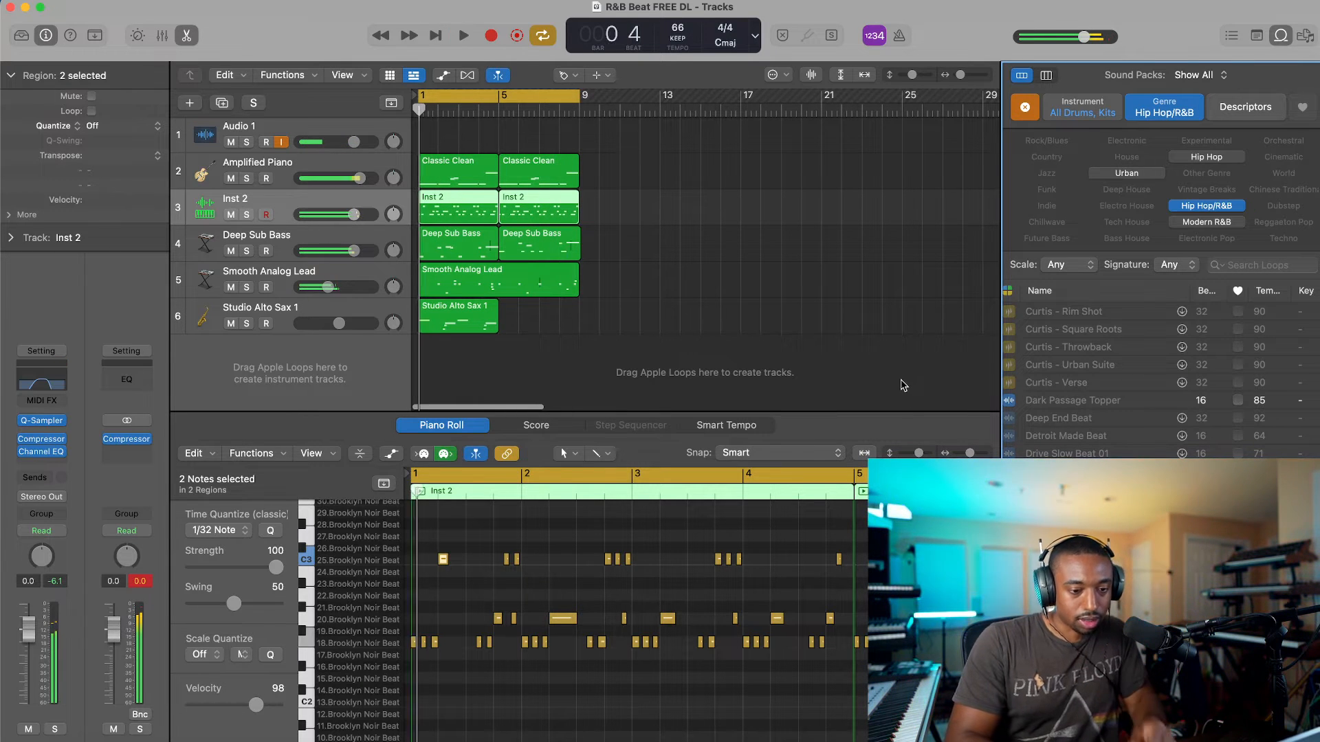
Step: Create a new audio track and place the Euphoria Beat loop on it at bar 1, keeping the track format
{"action": "right_click", "coordinate": [301, 383]}
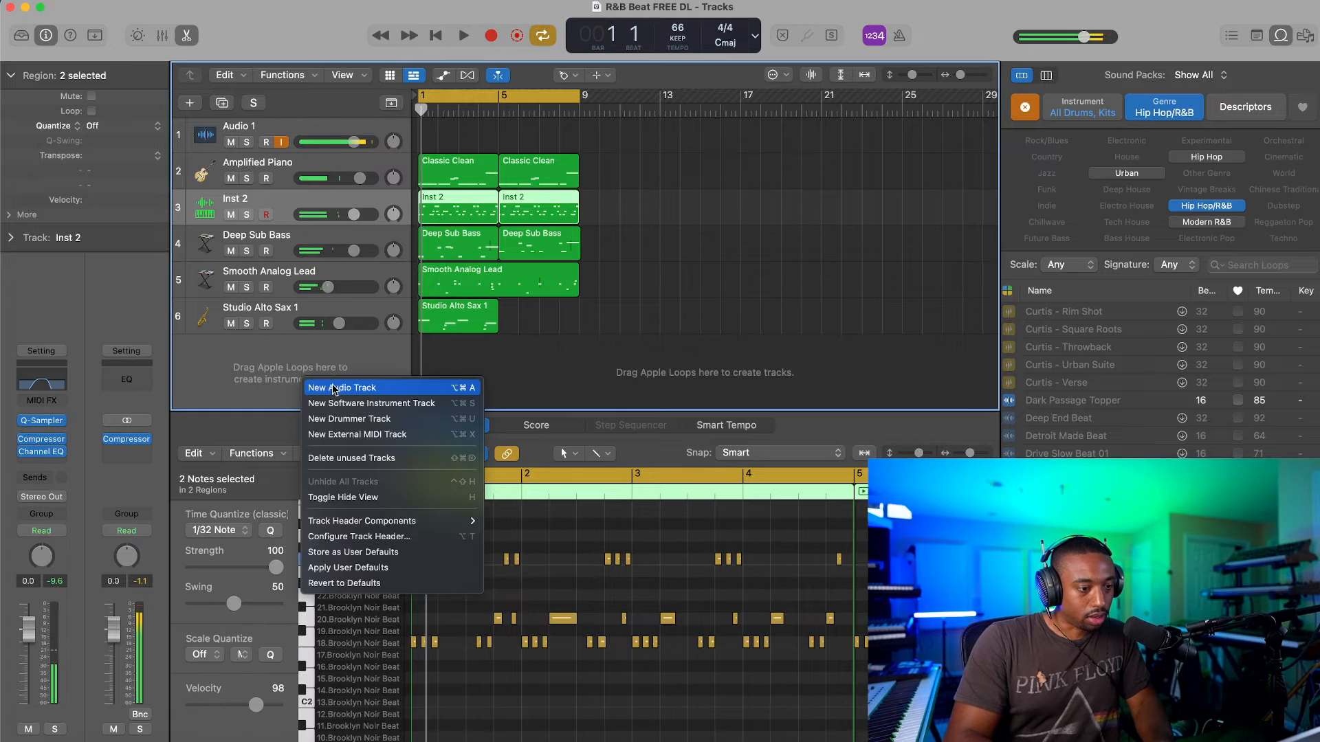
{"action": "left_click", "coordinate": [323, 390]}
{"action": "left_click_drag", "start_coordinate": [756, 455], "coordinate": [423, 359]}
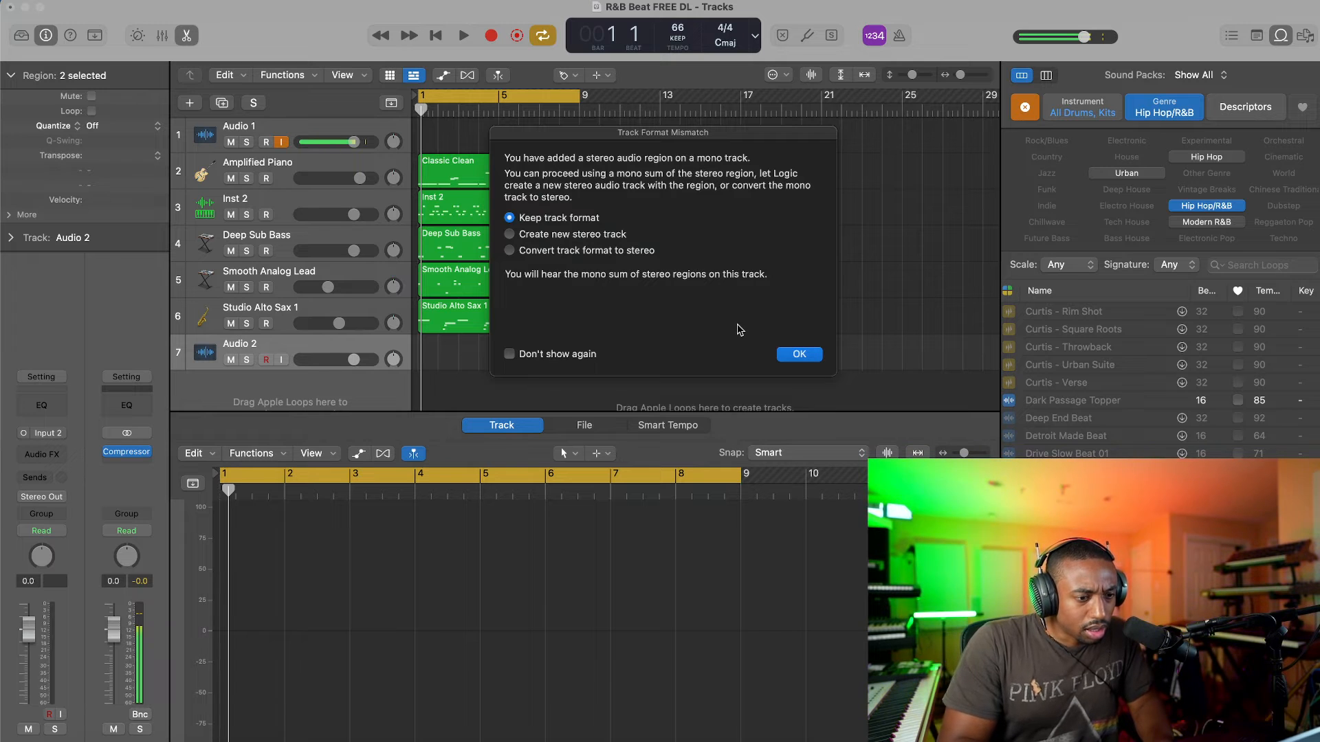
{"action": "key", "text": "Return"}
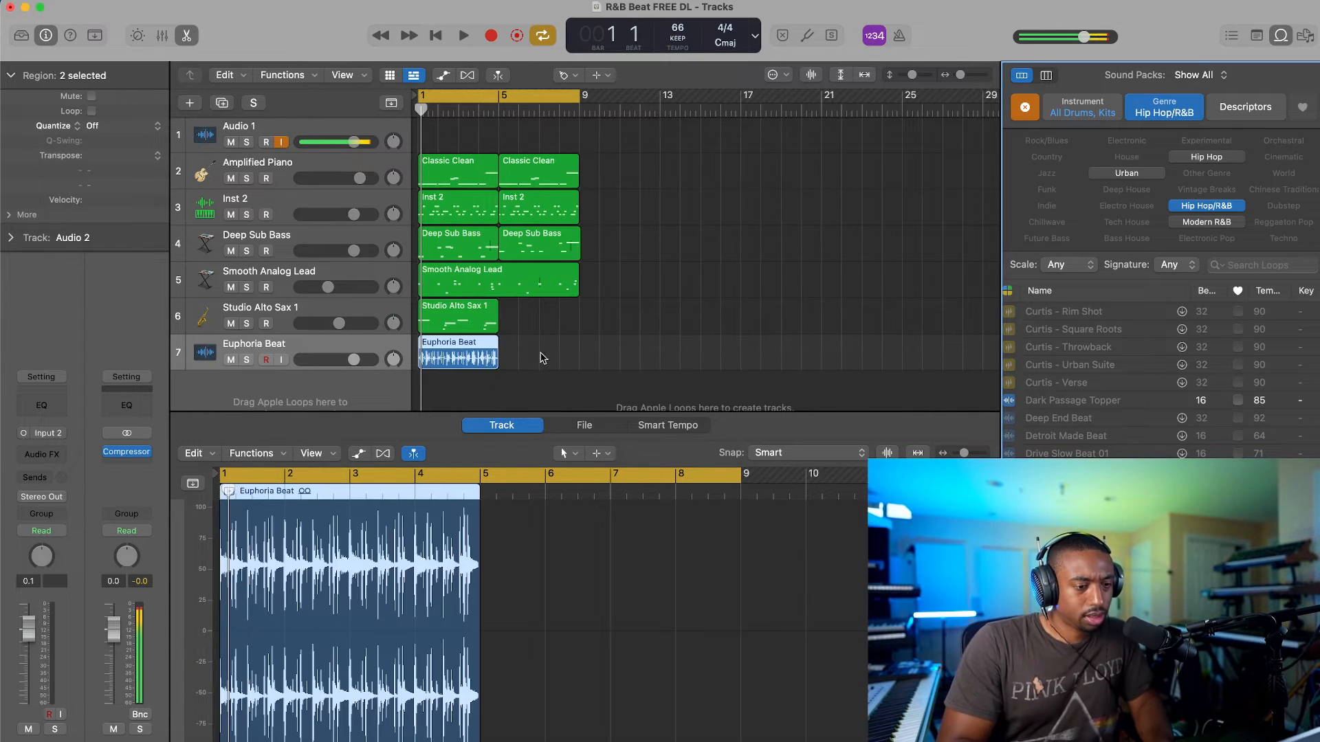
Step: Play the beat with the Euphoria Beat loop and inspect its timing against the other regions
{"action": "key", "text": "space"}
{"action": "scroll", "coordinate": [439, 356], "scroll_direction": "up", "scroll_amount": 5}
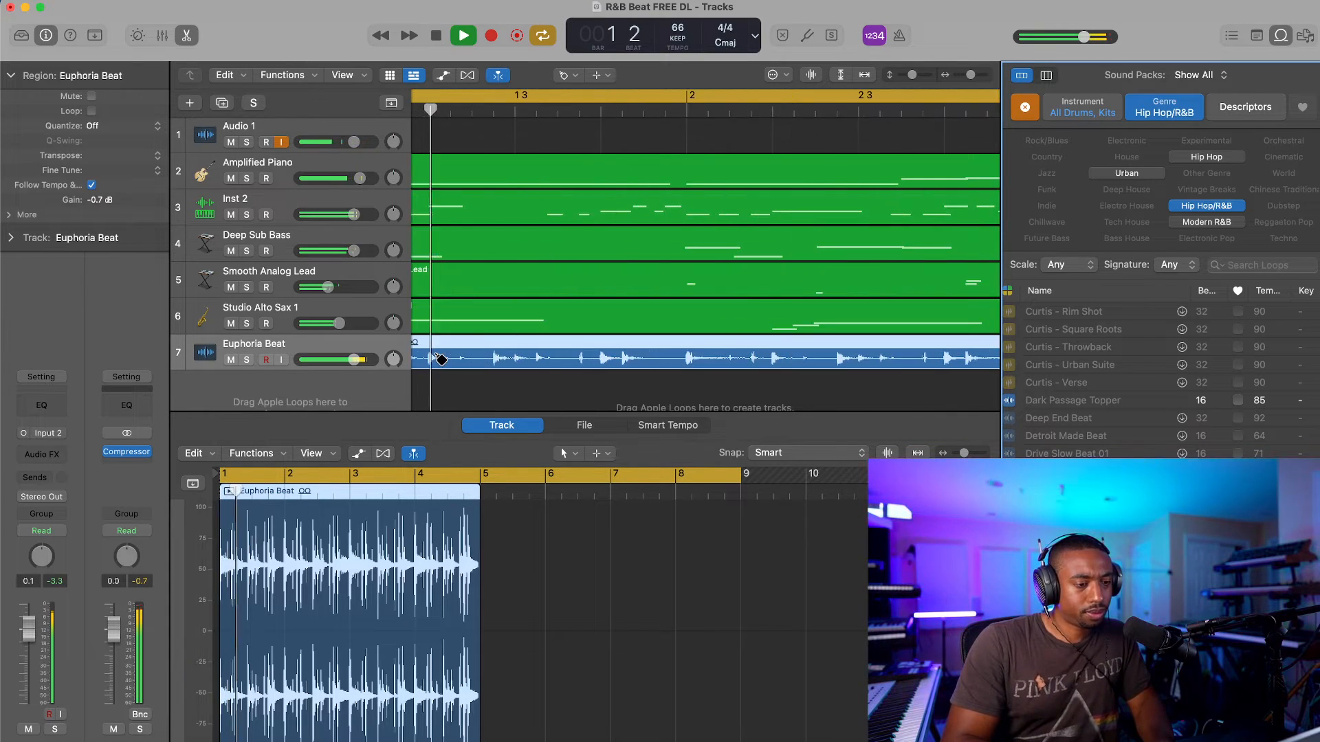
{"action": "scroll", "coordinate": [440, 358], "scroll_direction": "down", "scroll_amount": 5}
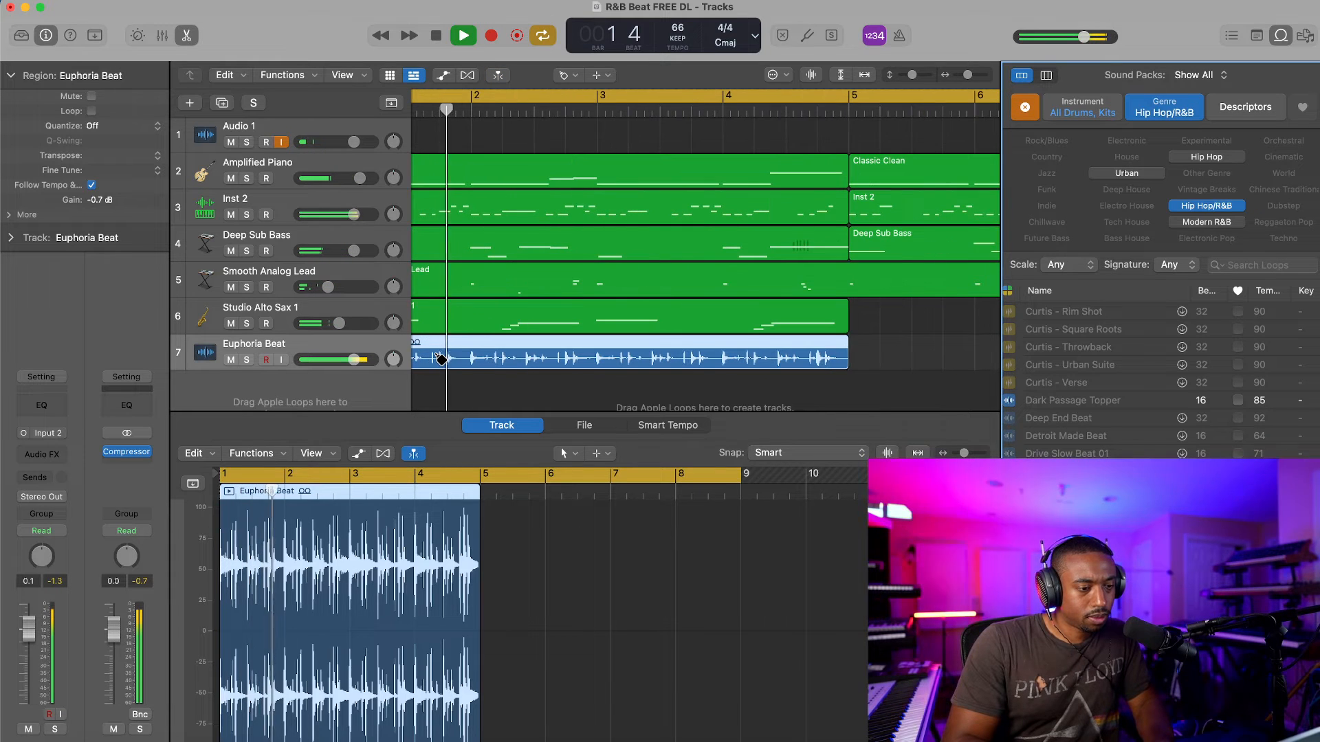
{"action": "key", "text": "space"}
{"action": "scroll", "coordinate": [440, 358], "scroll_direction": "left", "scroll_amount": 2}
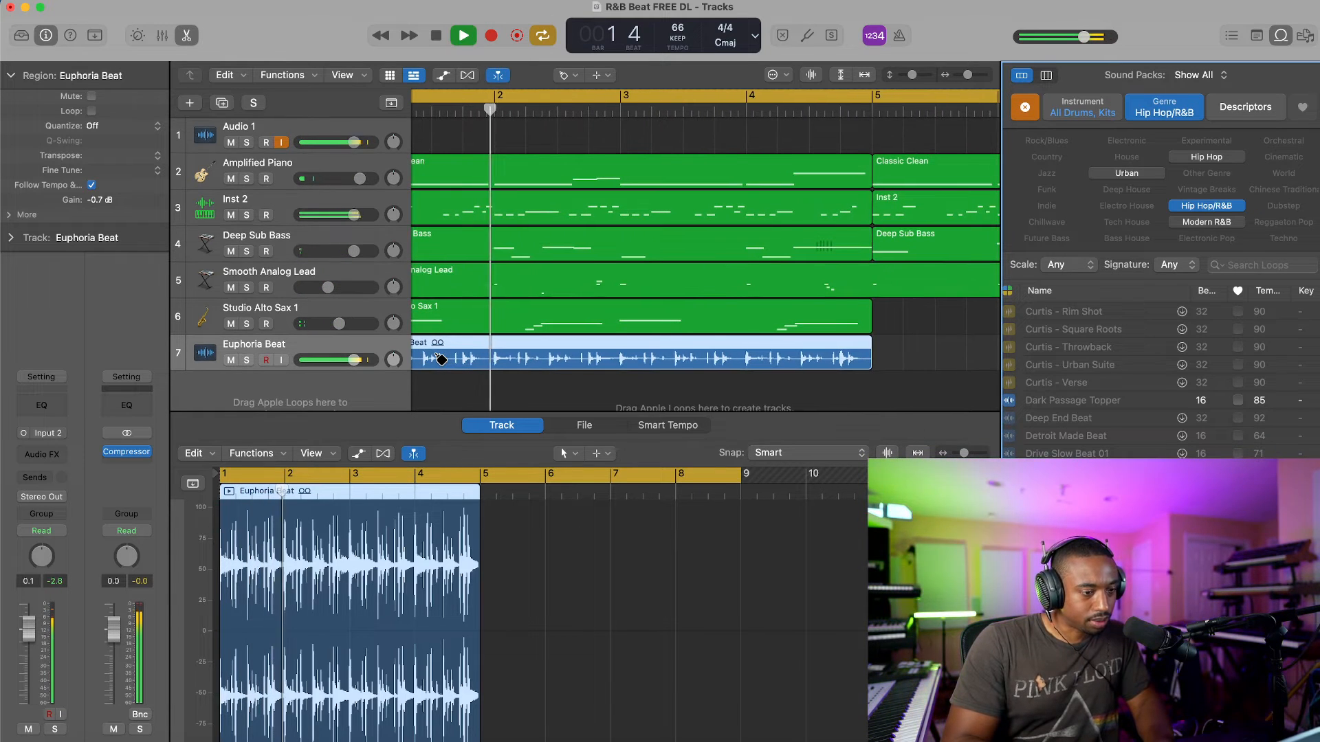
Step: Switch the Tracks area from the Join Tool to the Pointer Tool and hide the Loop Browser
{"action": "left_click", "coordinate": [568, 75]}
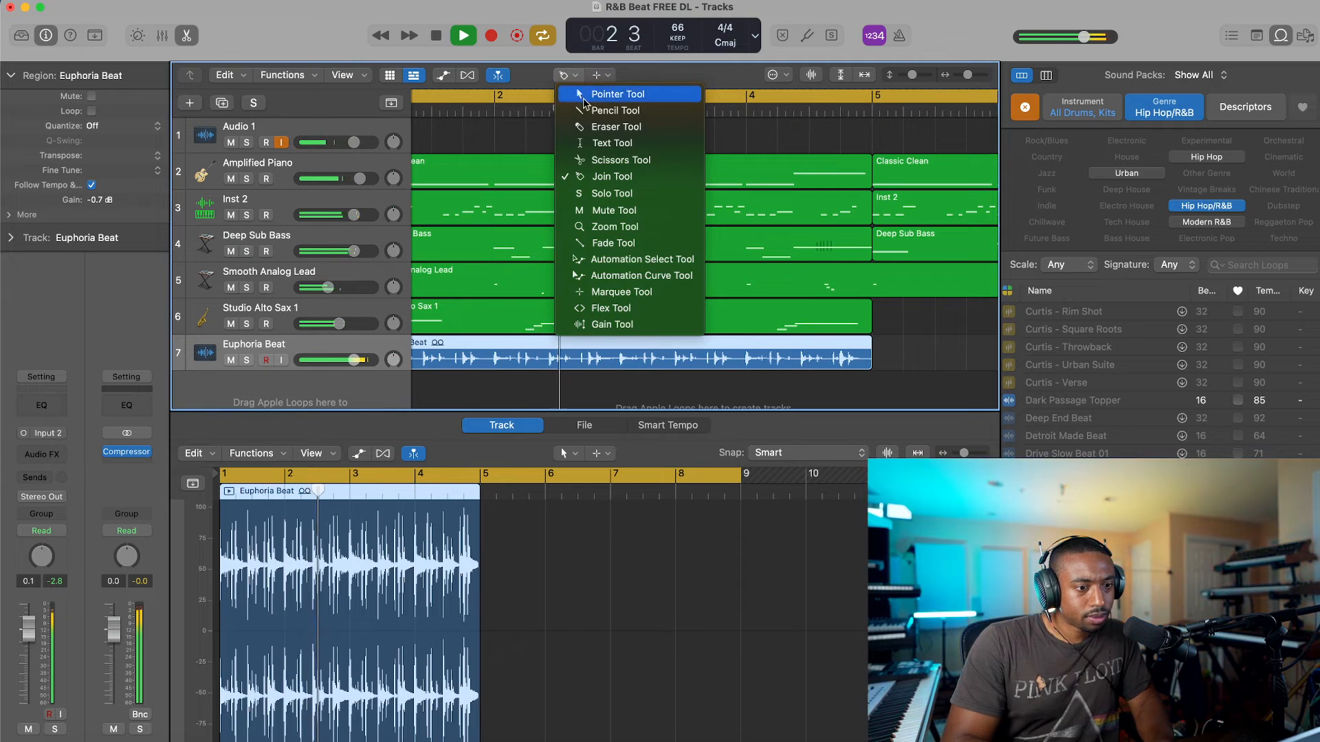
{"action": "left_click", "coordinate": [586, 95]}
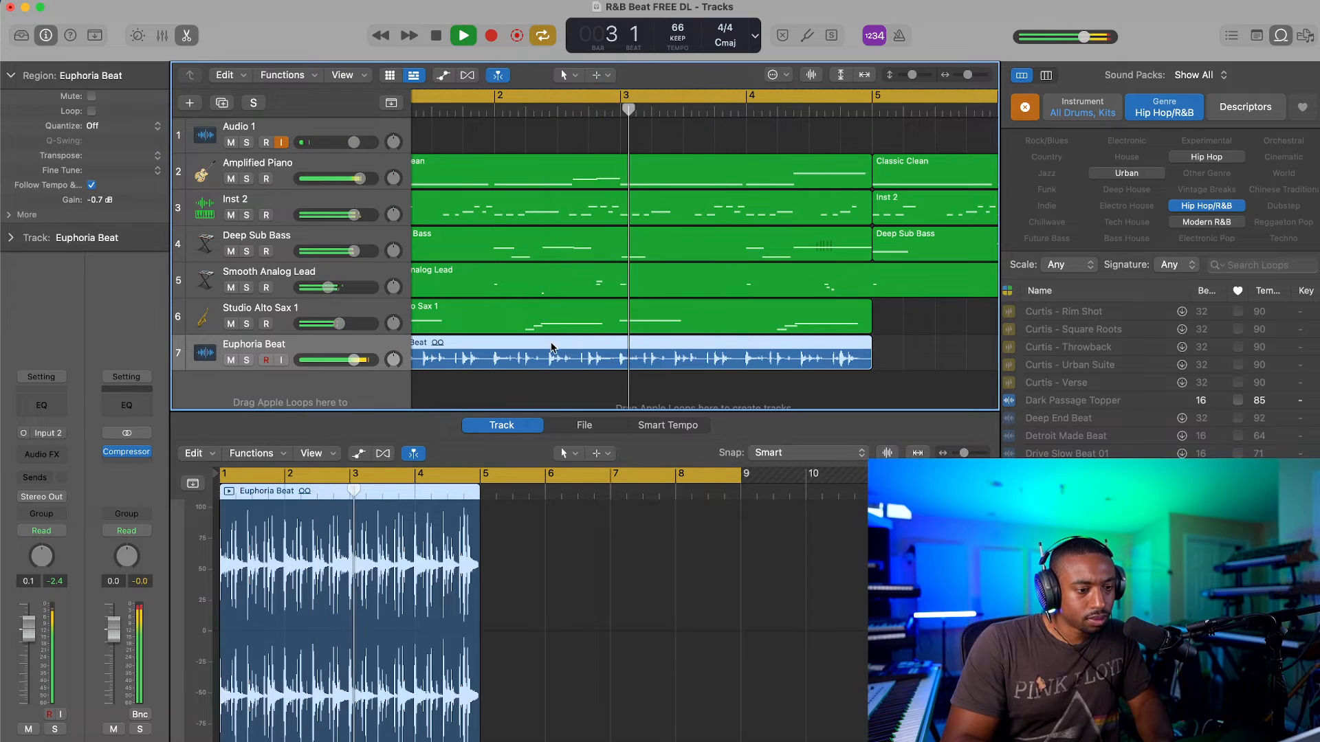
{"action": "scroll", "coordinate": [551, 348], "scroll_direction": "down", "scroll_amount": 5}
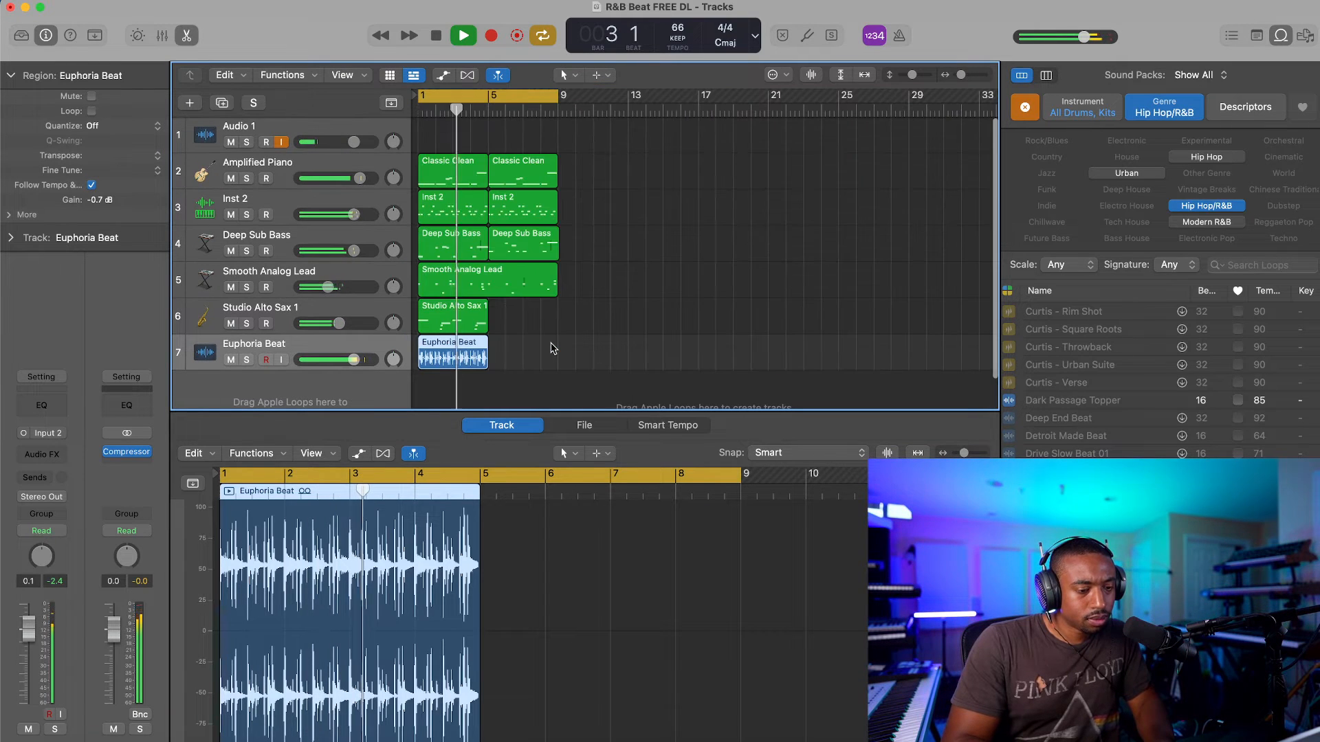
{"action": "left_click", "coordinate": [1287, 40]}
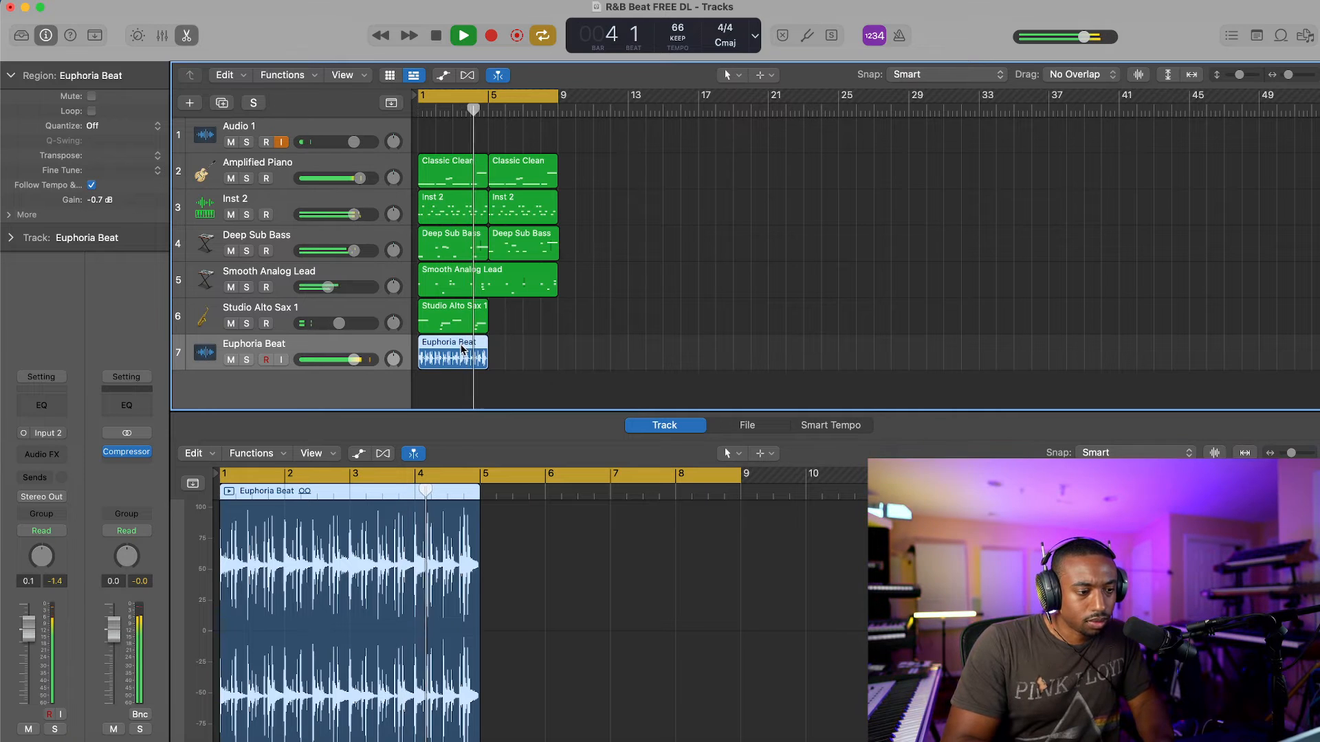
Step: Delete the Euphoria Beat region and its audio track
{"action": "key", "text": "Delete"}
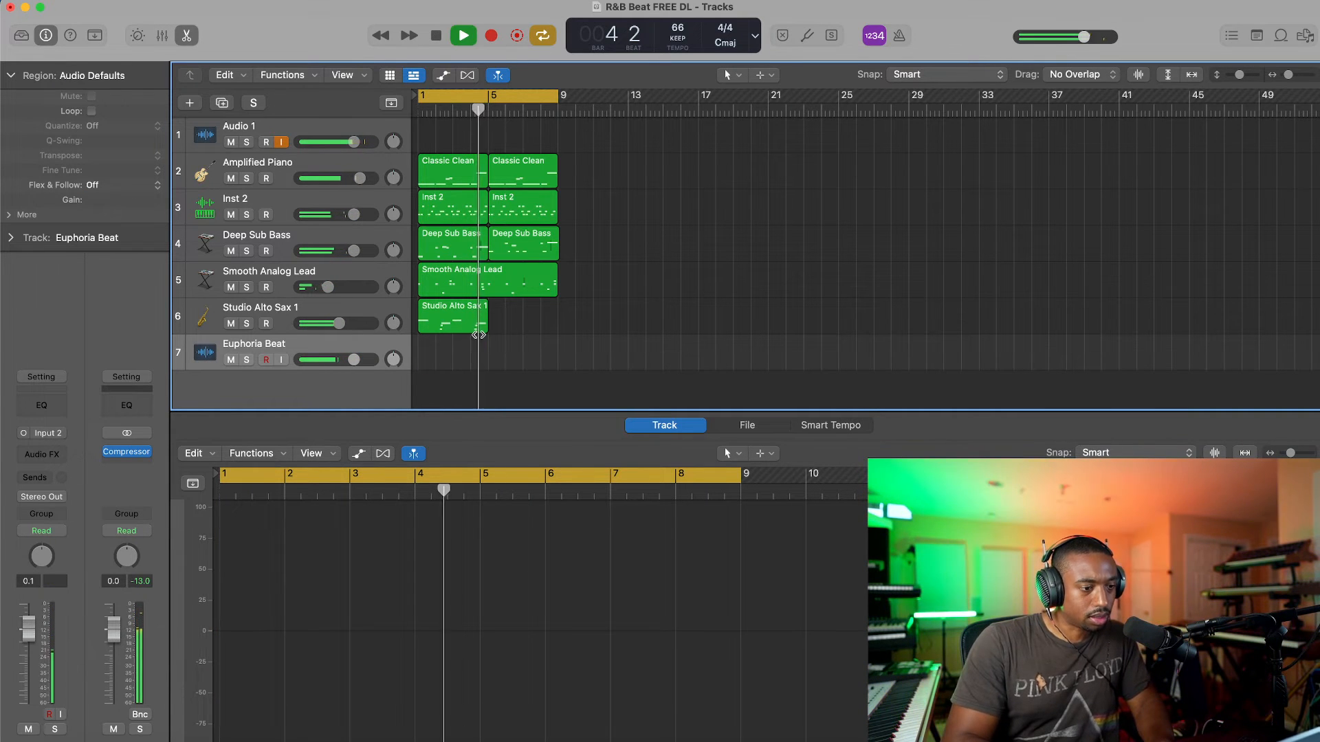
{"action": "right_click", "coordinate": [388, 345]}
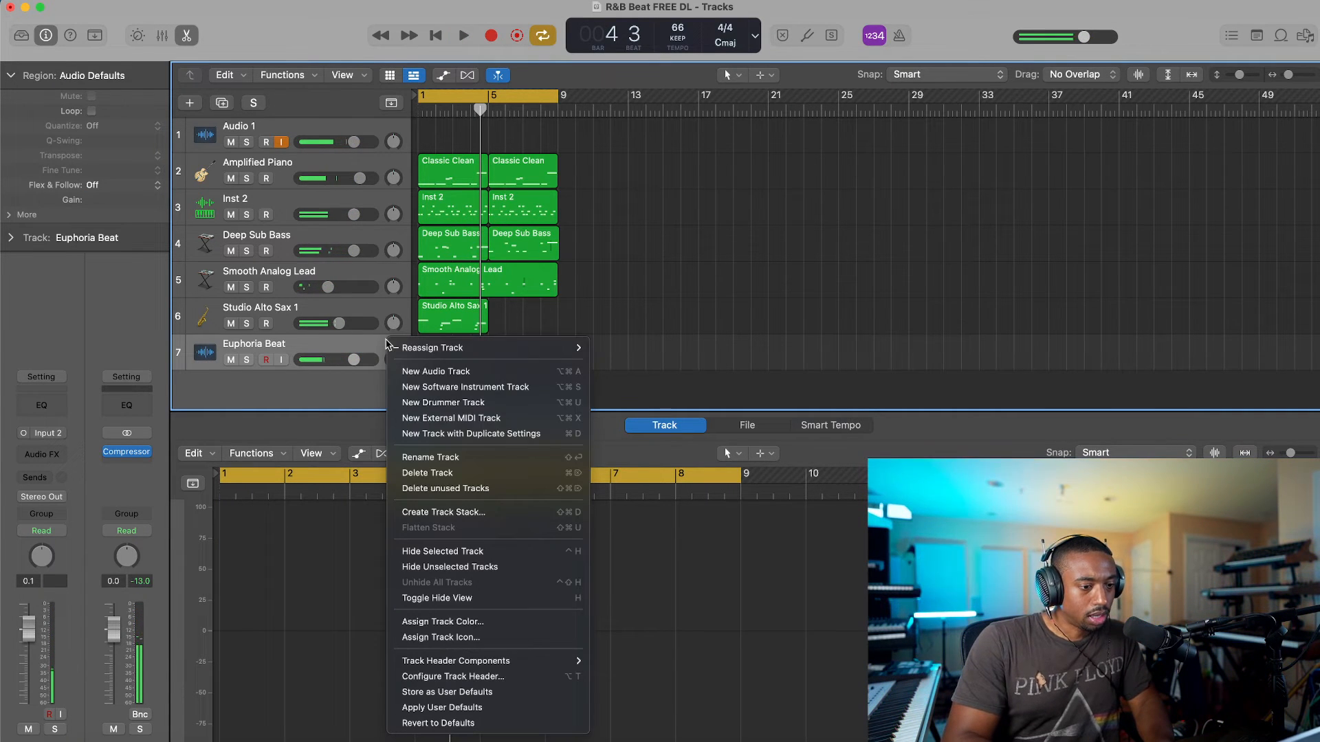
{"action": "left_click", "coordinate": [427, 473]}
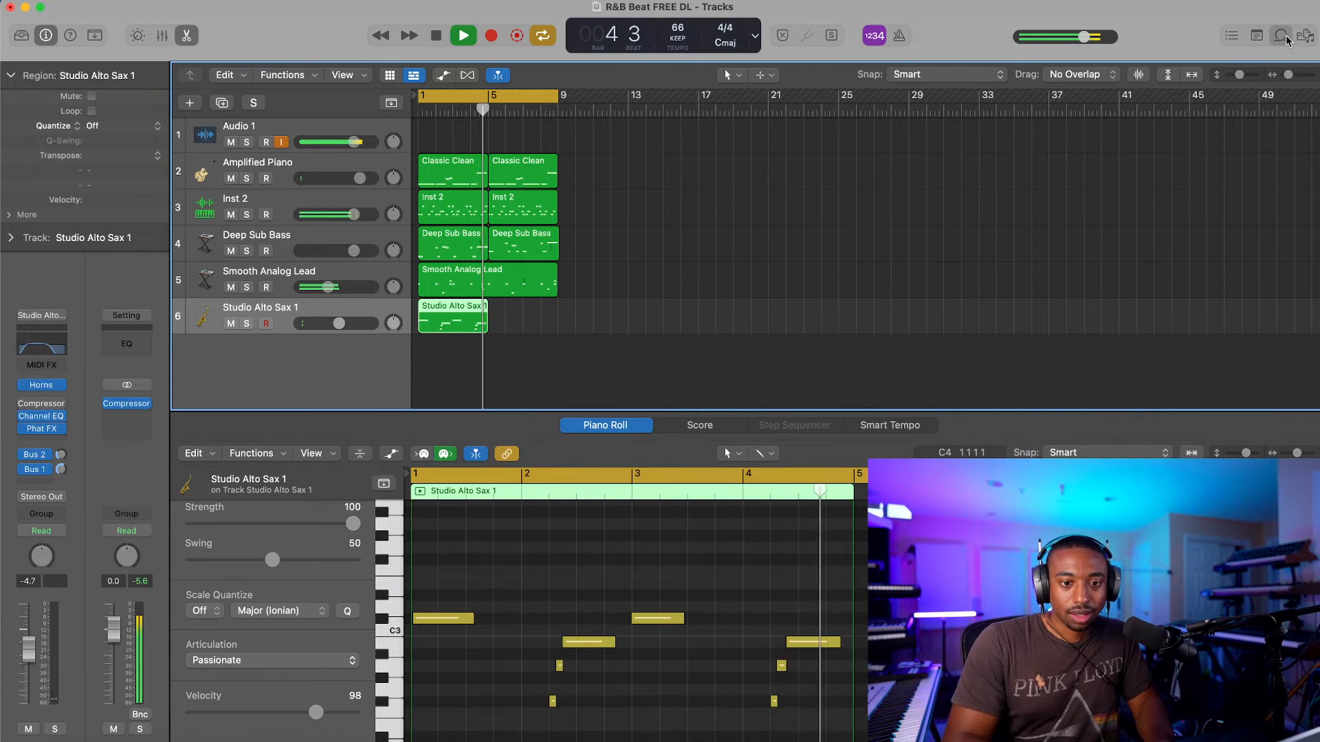
Step: Audition the Falling Rain, Final Straw, Funhouse and Golden Age Beat loops against the playing track
{"action": "left_click", "coordinate": [1281, 35]}
{"action": "scroll", "coordinate": [1076, 370], "scroll_direction": "down", "scroll_amount": 5}
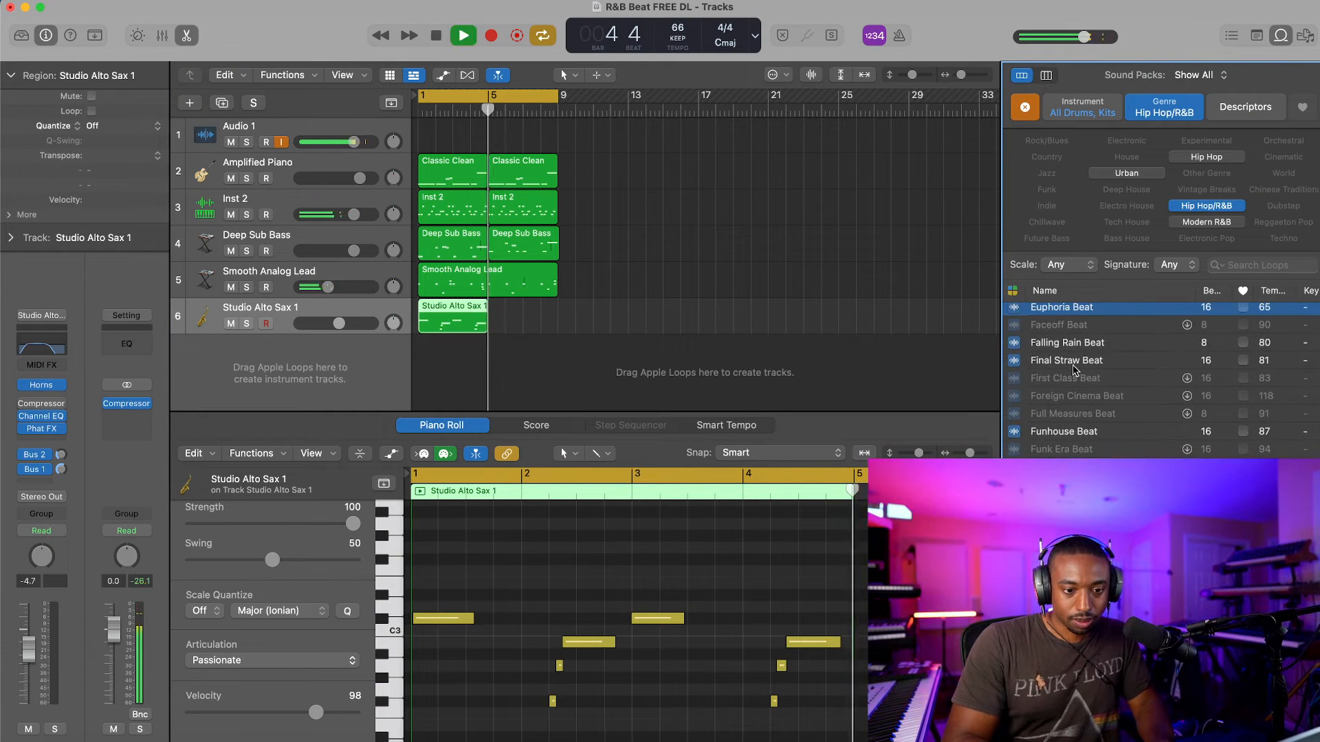
{"action": "key", "text": "Down"}
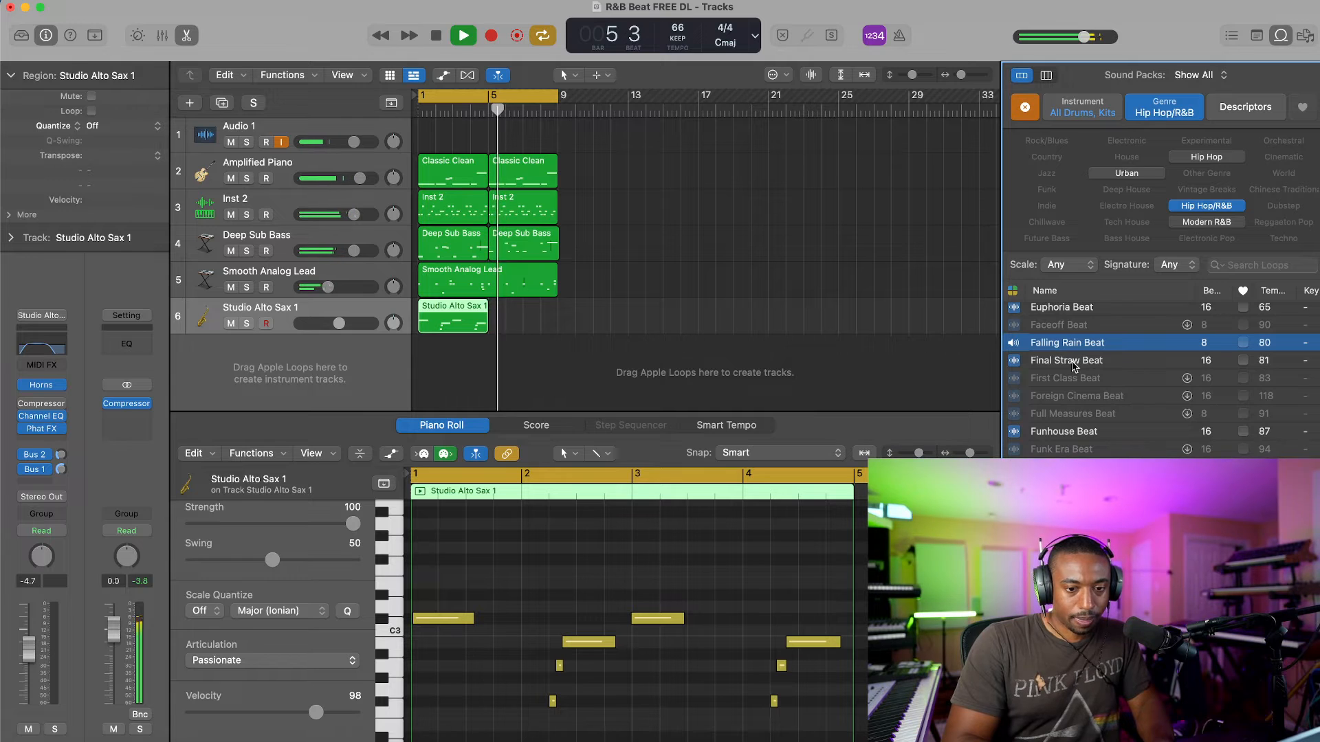
{"action": "left_click", "coordinate": [1074, 363]}
{"action": "left_click", "coordinate": [1064, 433]}
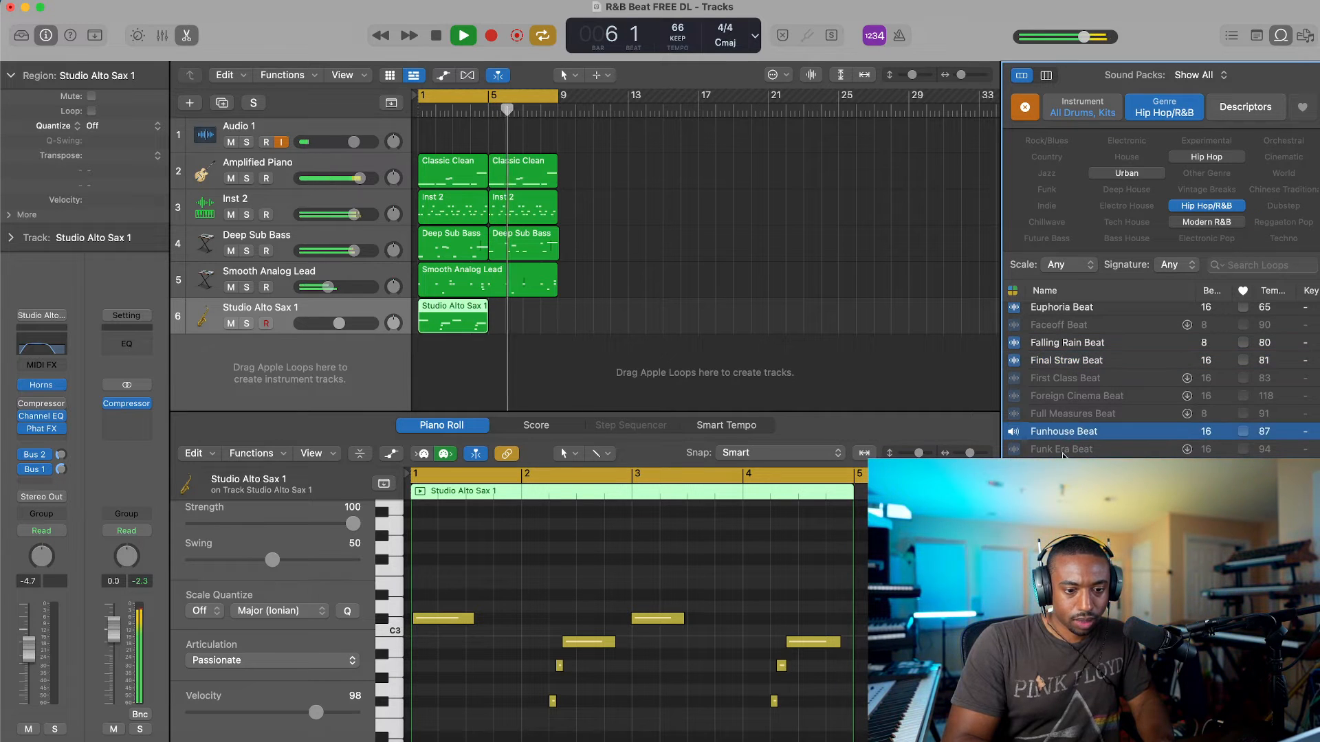
{"action": "left_click", "coordinate": [1064, 467]}
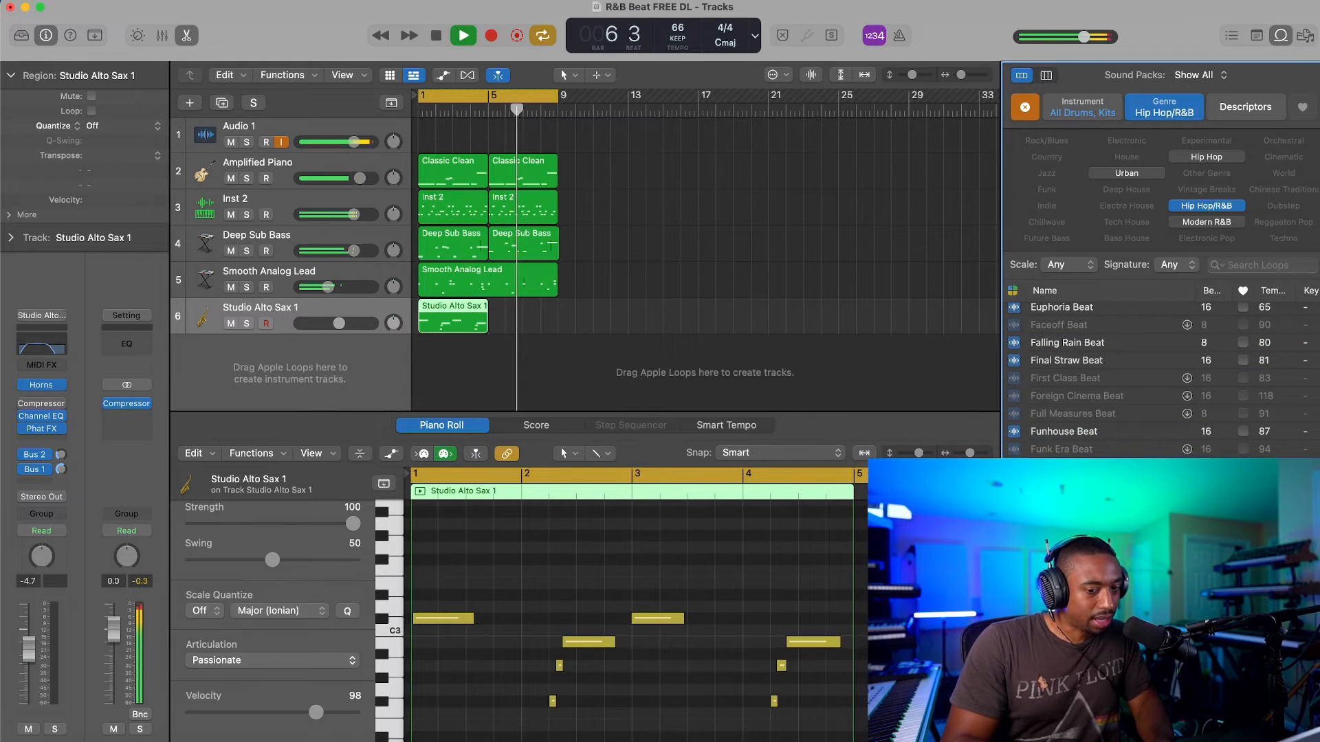
{"action": "scroll", "coordinate": [1064, 467], "scroll_direction": "down", "scroll_amount": 4}
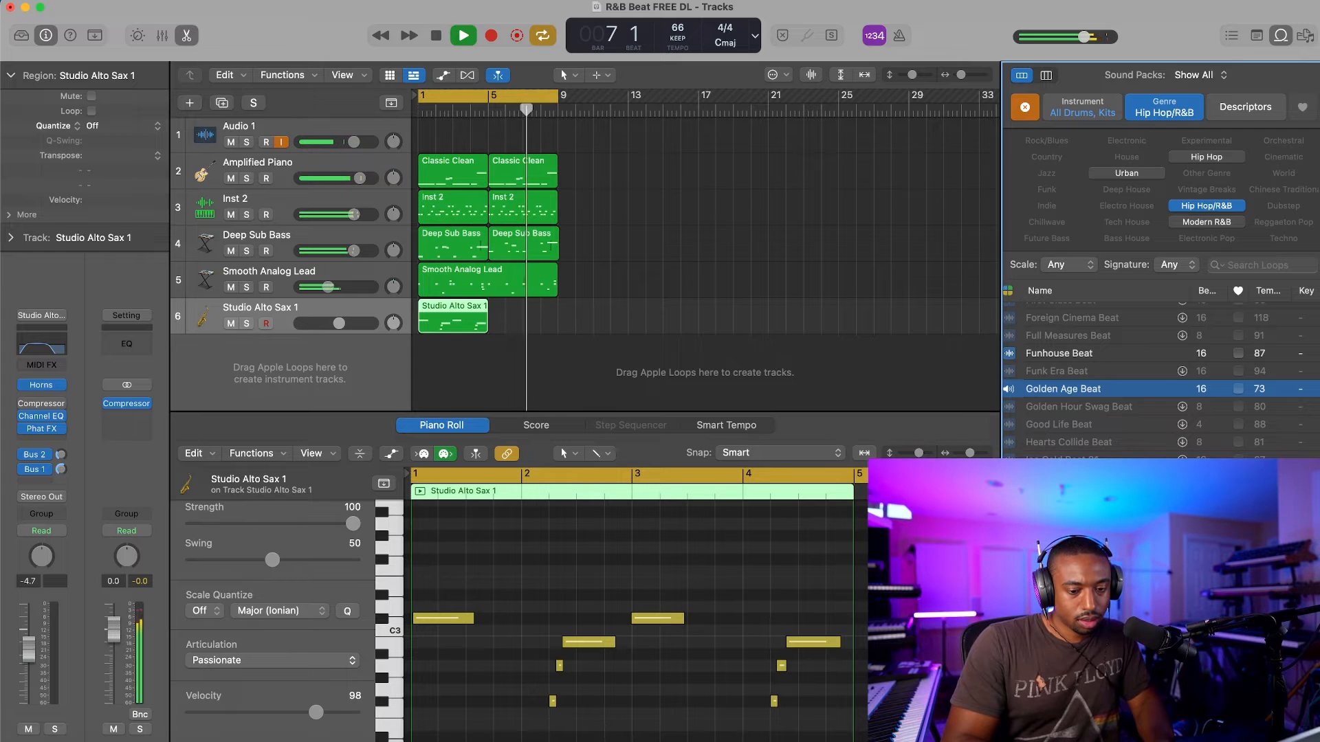
Step: Add a new software instrument track below Studio Alto Sax 1 and load Quick Sampler (Single Sample) on it
{"action": "right_click", "coordinate": [322, 363]}
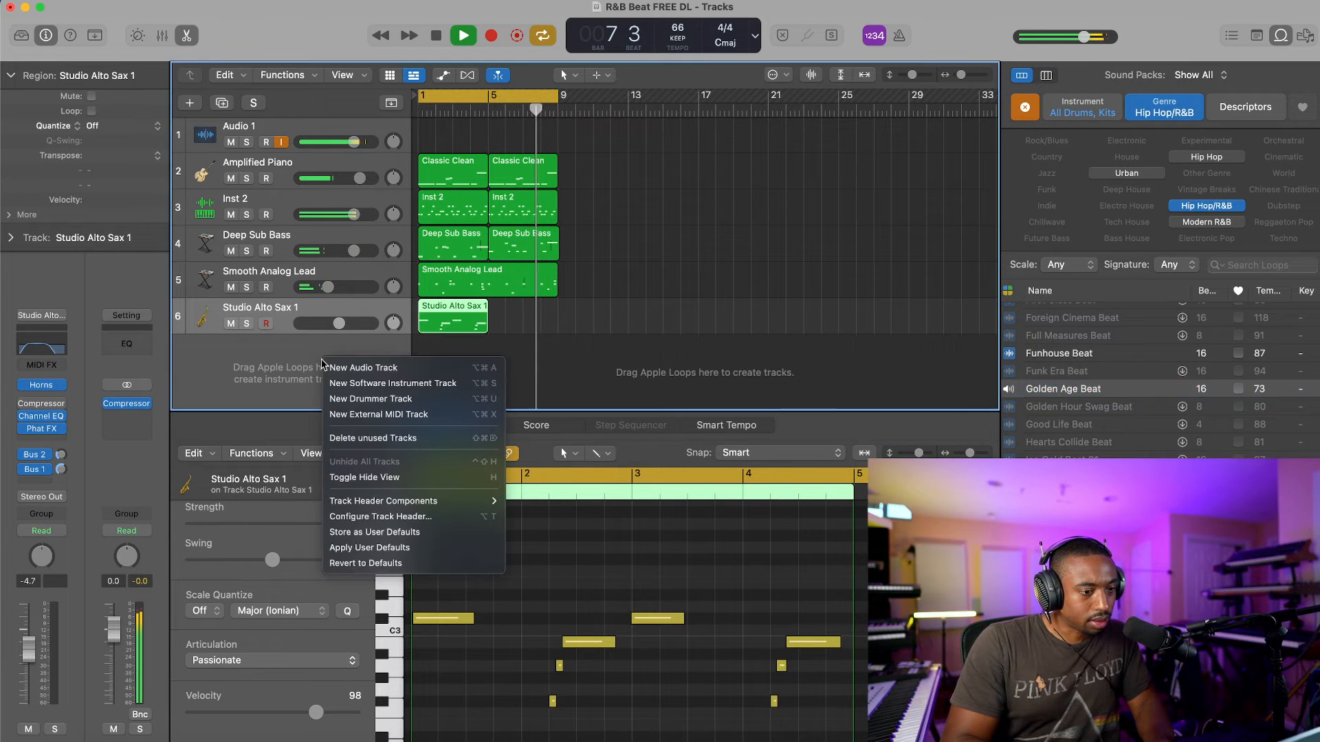
{"action": "key", "text": "Escape"}
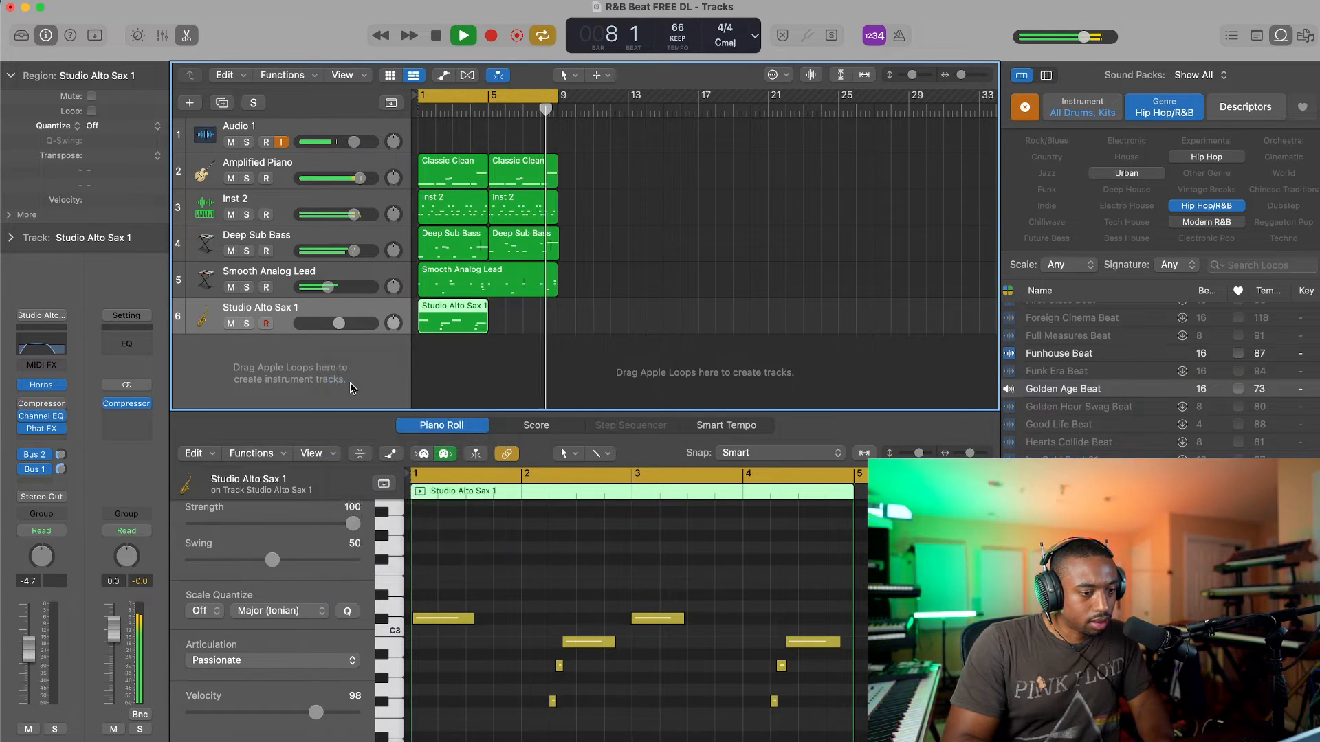
{"action": "left_click", "coordinate": [61, 432]}
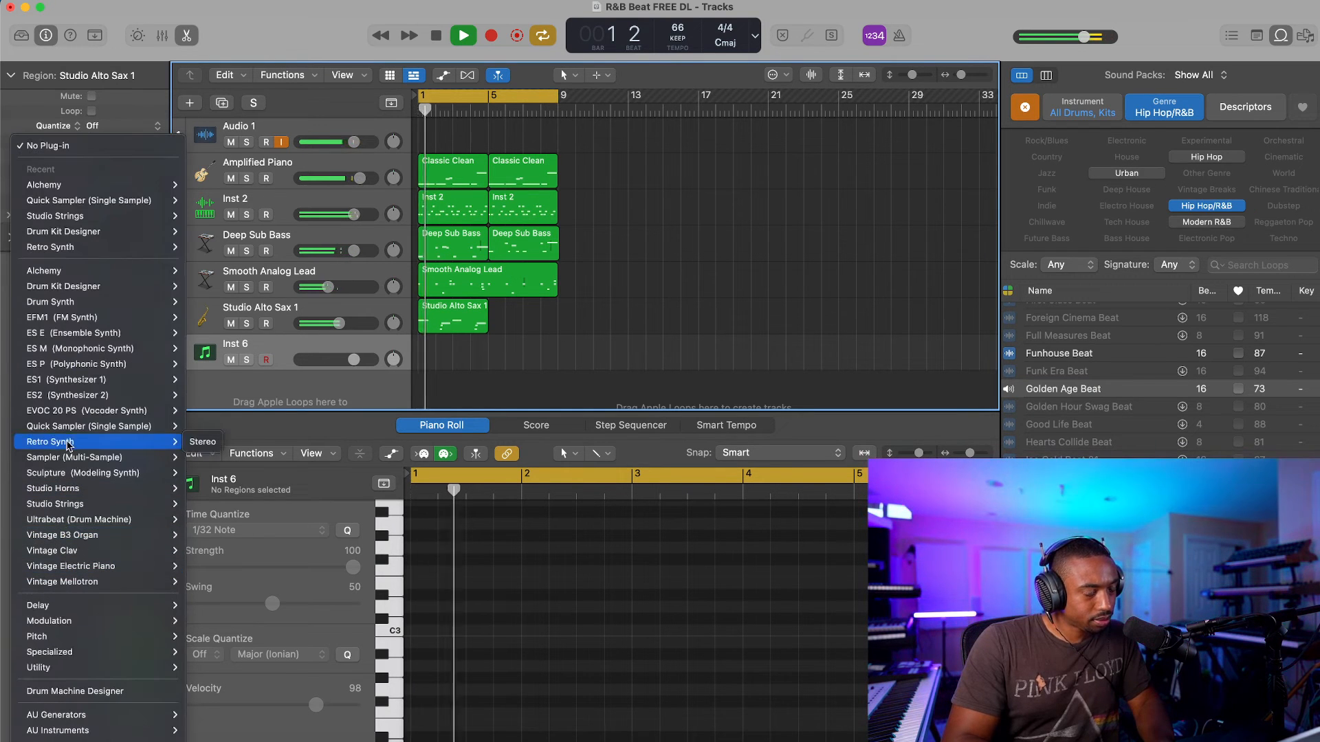
{"action": "mouse_move", "coordinate": [75, 401]}
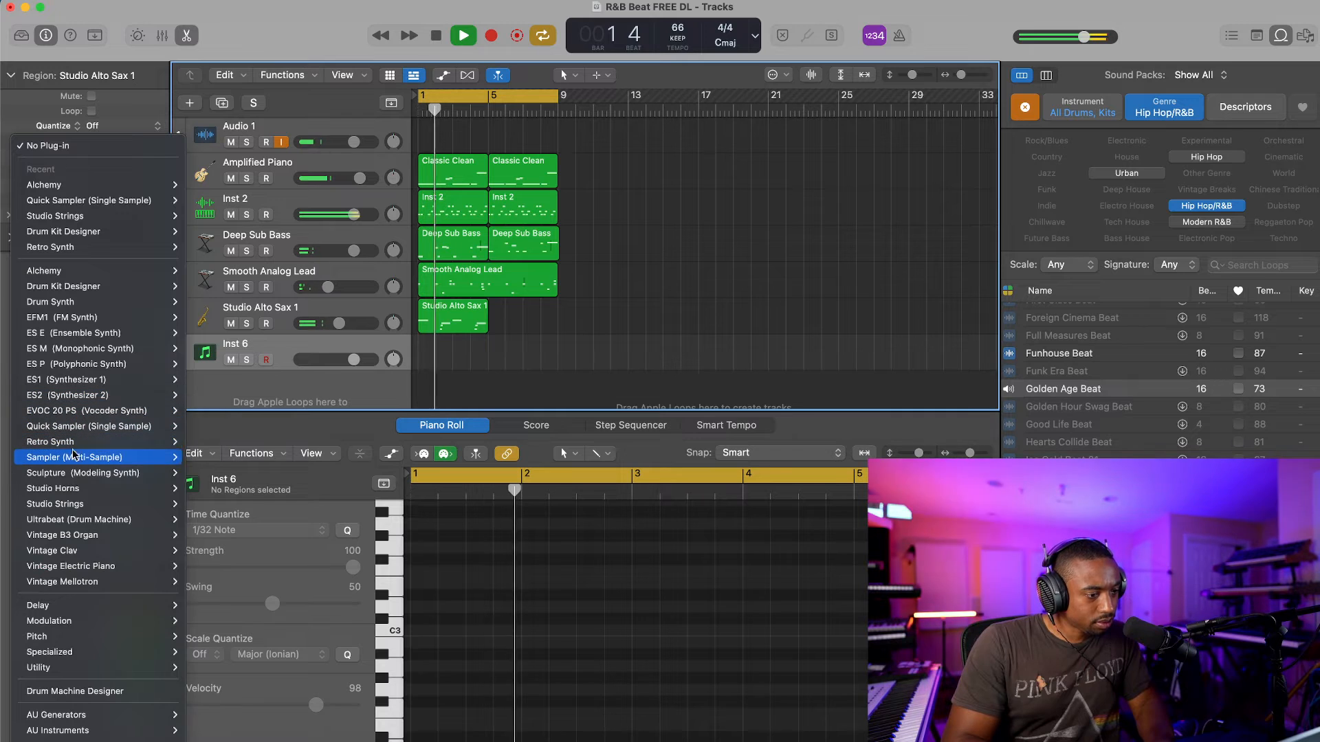
{"action": "left_click", "coordinate": [72, 429]}
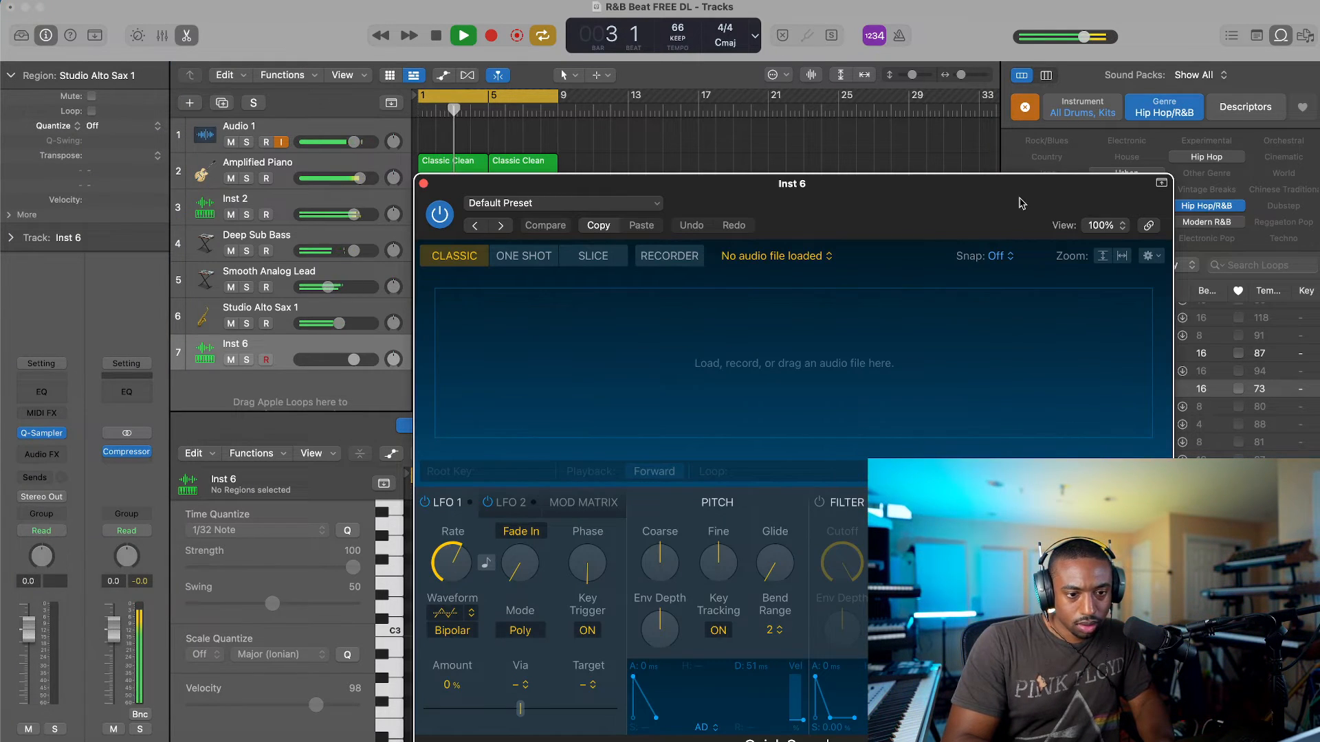
Step: Load the Golden Age Beat loop into Quick Sampler and switch it to Slice mode
{"action": "left_click_drag", "start_coordinate": [1021, 204], "coordinate": [626, 163]}
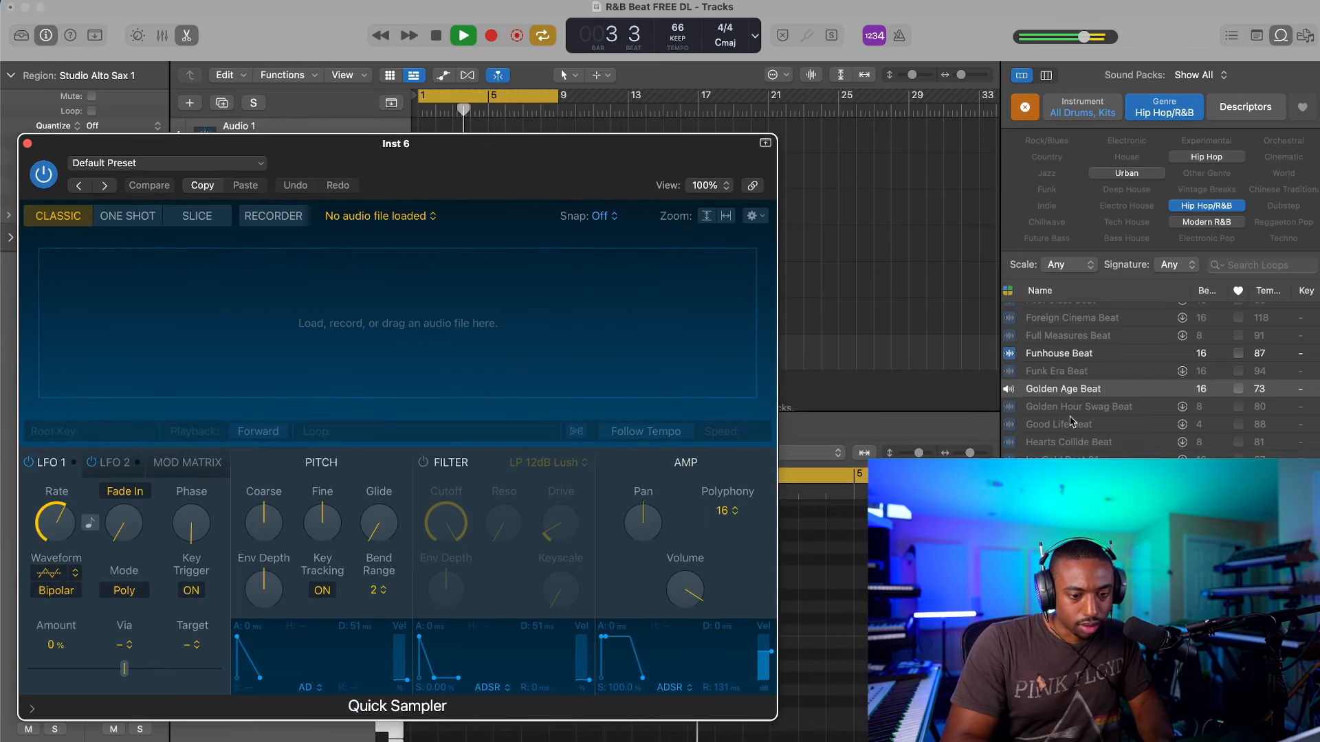
{"action": "left_click_drag", "start_coordinate": [1076, 395], "coordinate": [475, 323]}
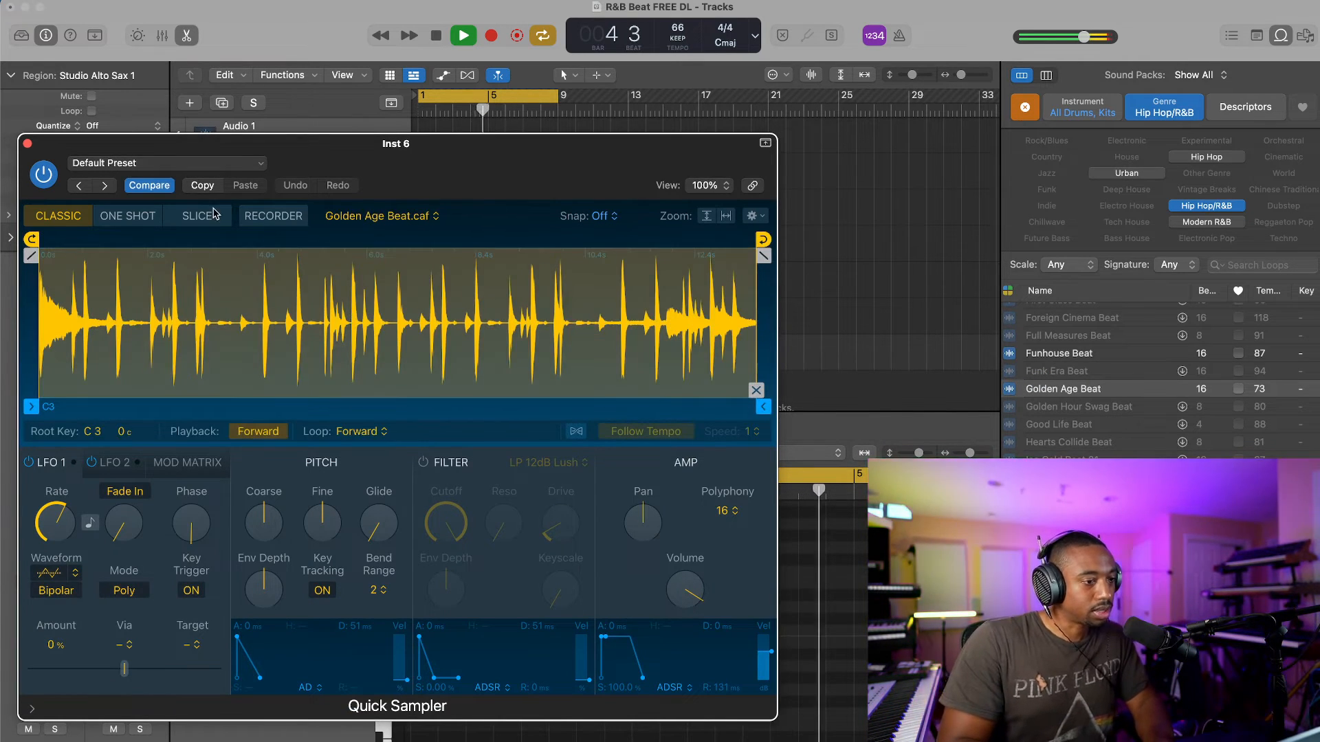
{"action": "left_click", "coordinate": [199, 215]}
Step: Audition the Golden Age Beat slices with Musical Typing, then close the Quick Sampler window and stop playback
{"action": "key", "text": "super+k"}
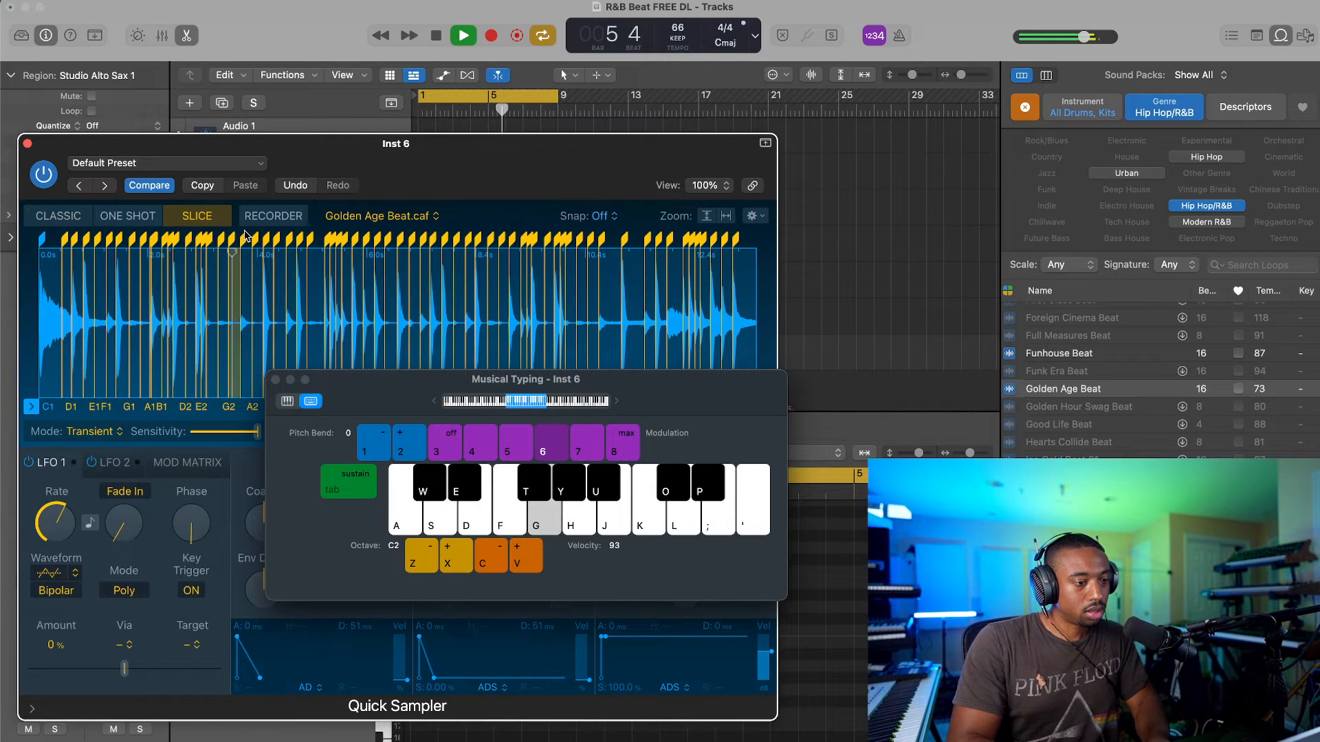
{"action": "key", "text": "d"}
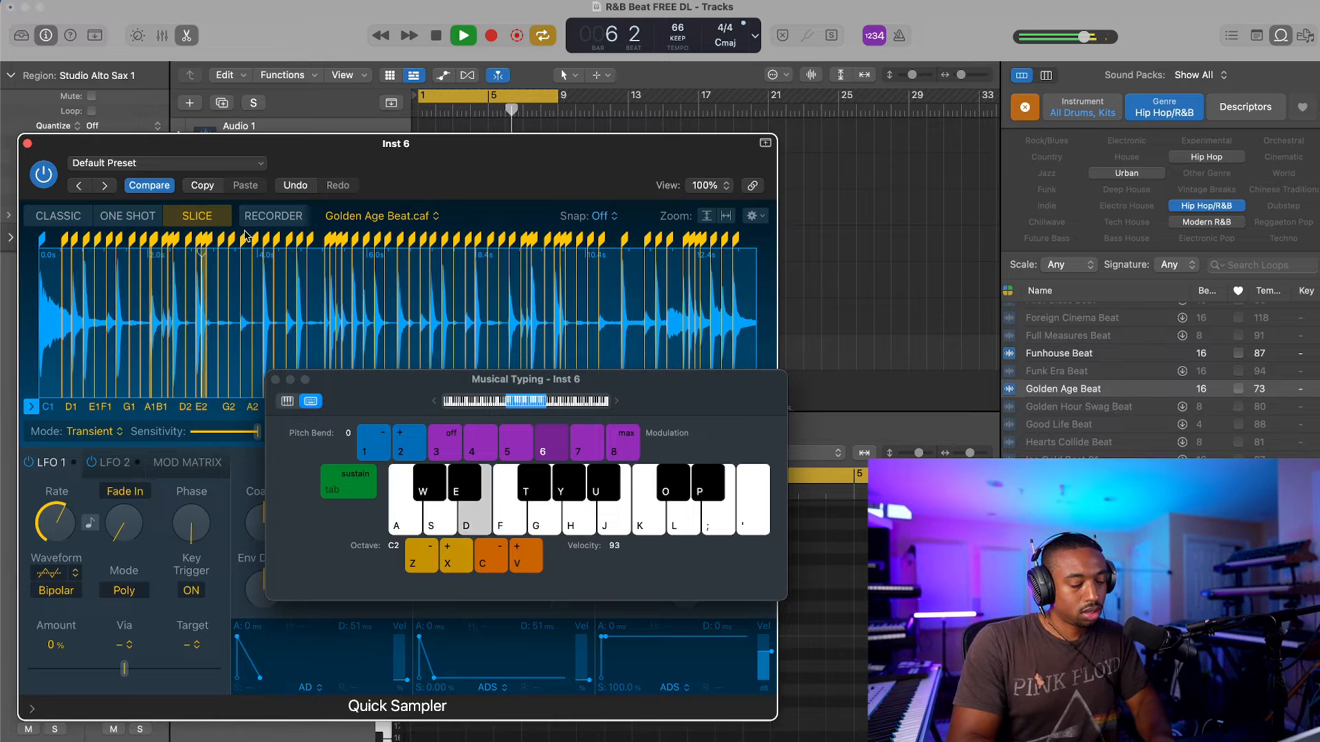
{"action": "key", "text": "d"}
{"action": "key", "text": "j"}
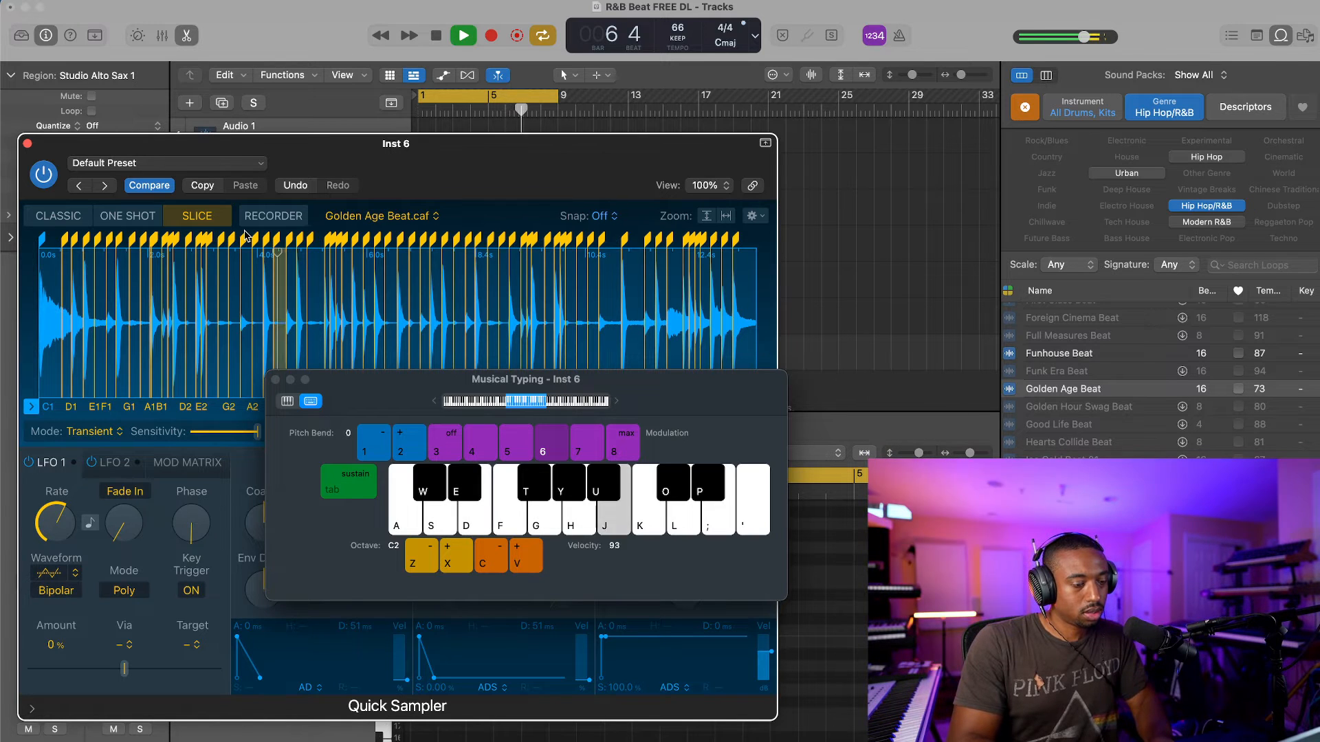
{"action": "key", "text": "j"}
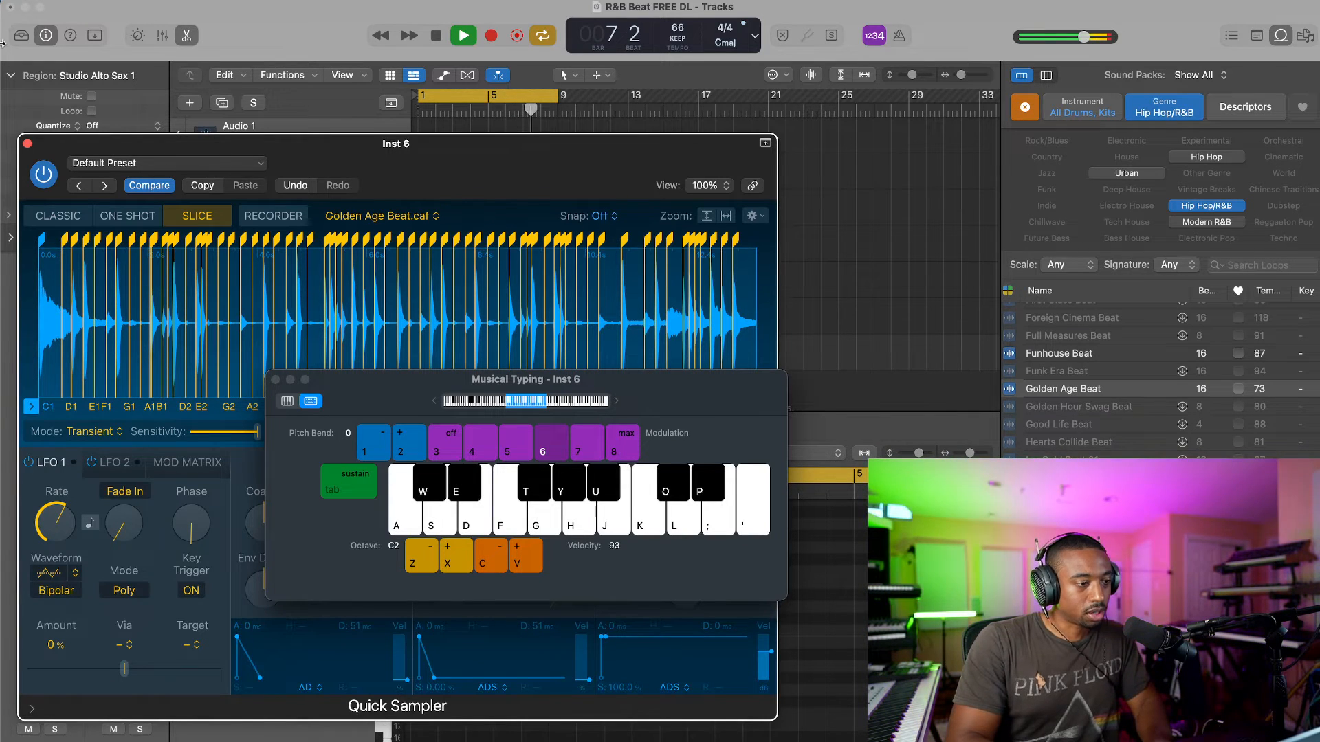
{"action": "left_click", "coordinate": [27, 144]}
{"action": "key", "text": "g"}
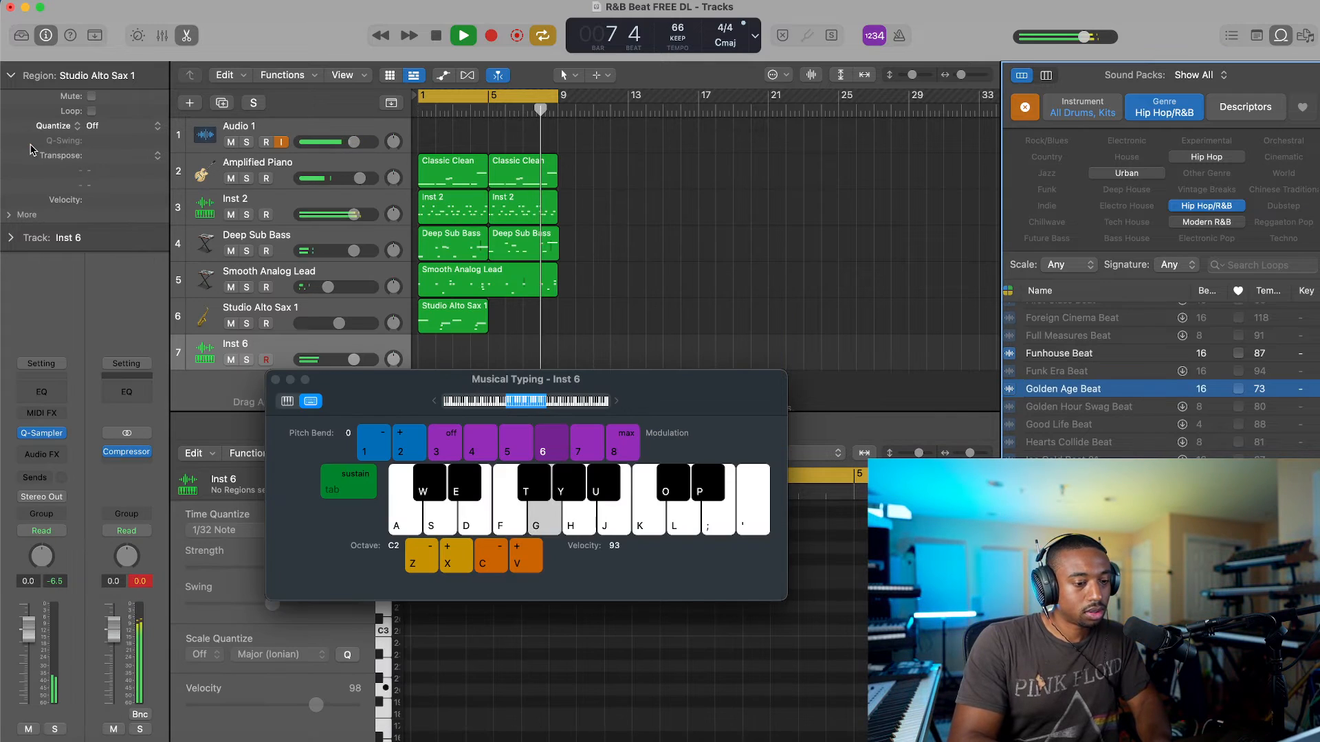
{"action": "key", "text": "space"}
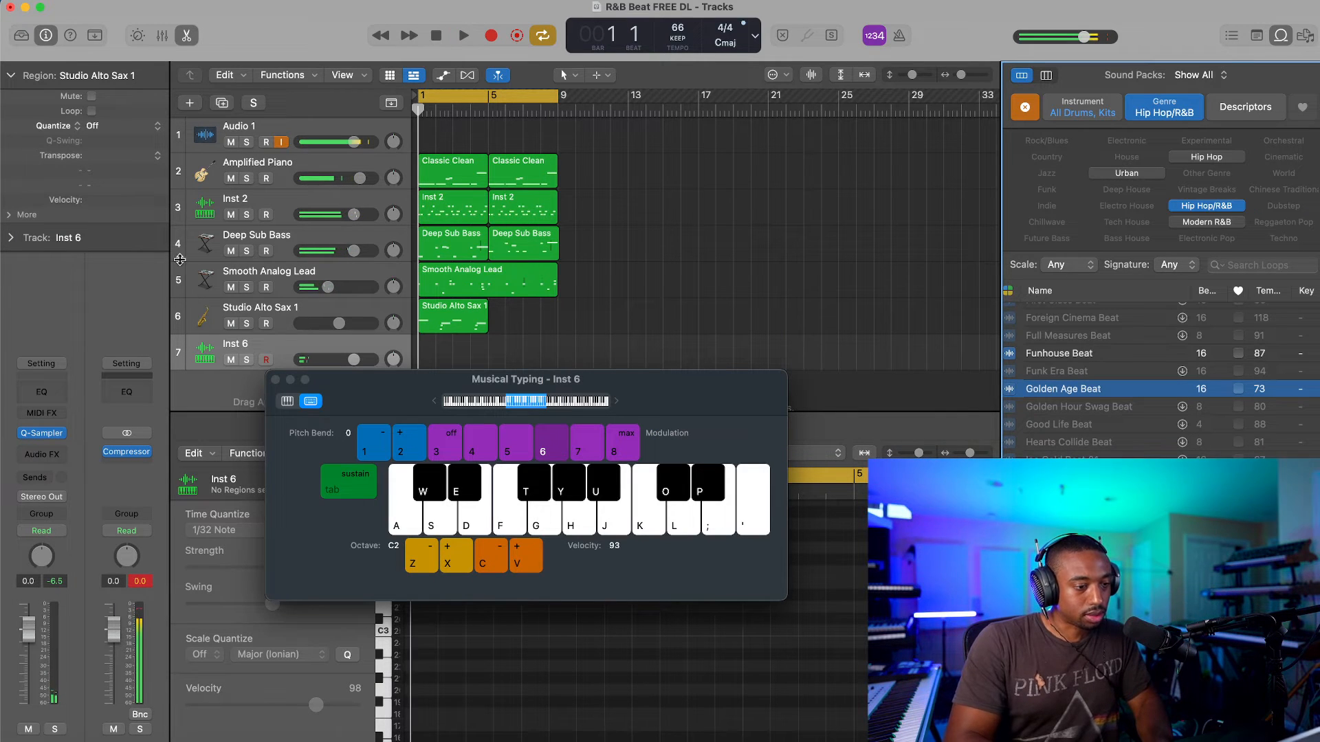
Step: Arm the Inst 6 track for recording, turn on the metronome and hide the Loop Browser
{"action": "left_click", "coordinate": [265, 359]}
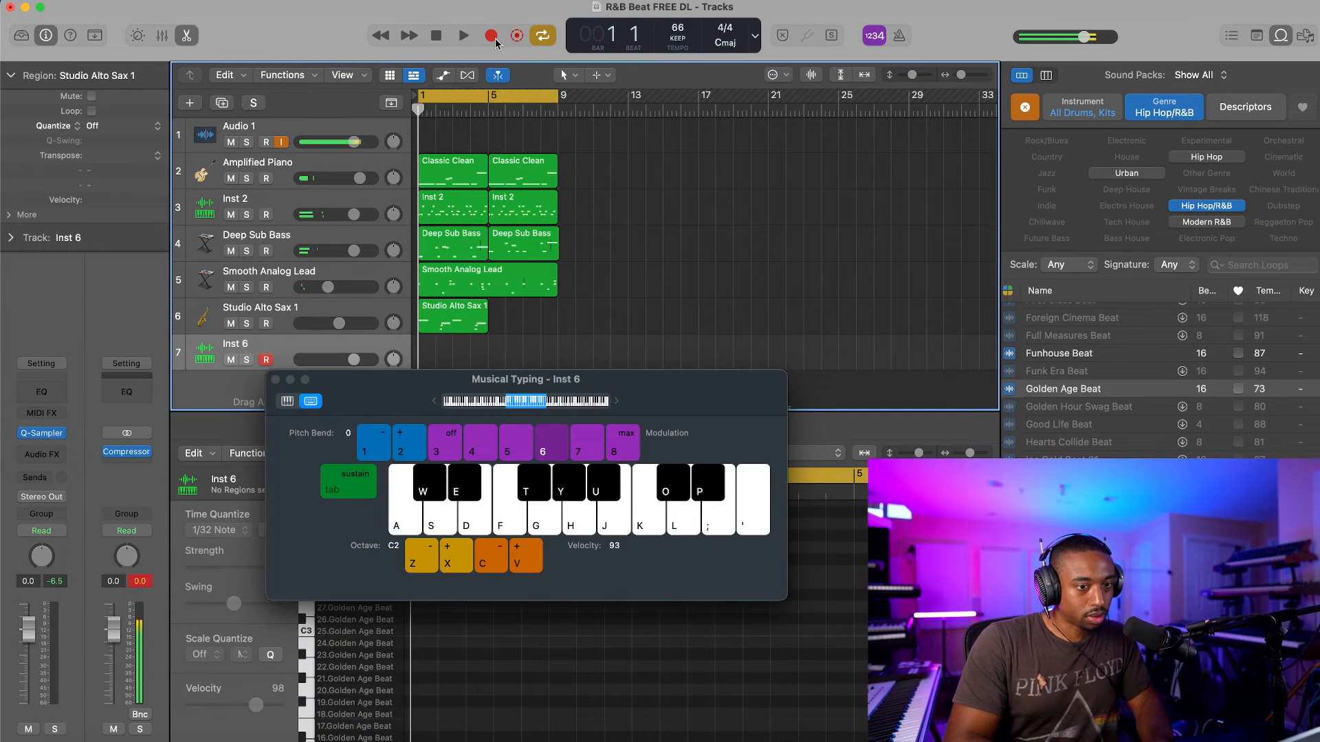
{"action": "left_click", "coordinate": [899, 35]}
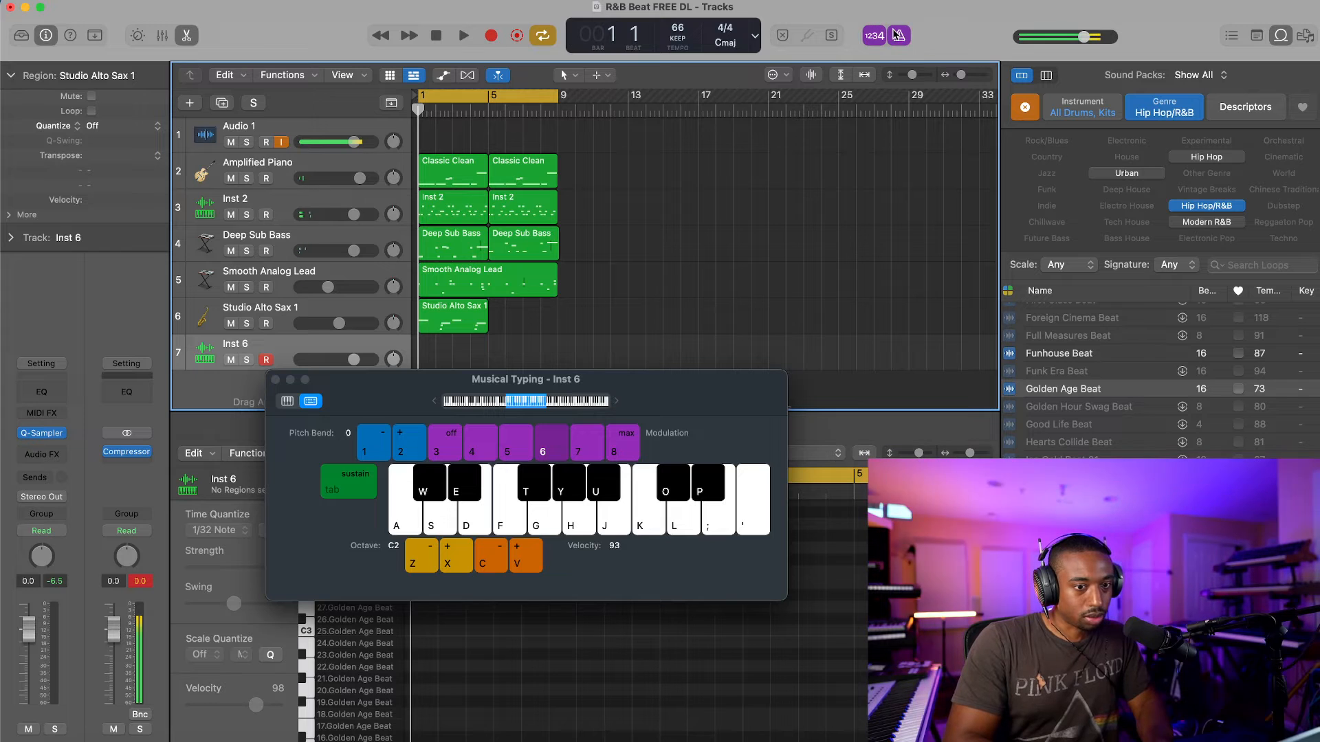
{"action": "left_click", "coordinate": [1280, 35]}
{"action": "key", "text": "j"}
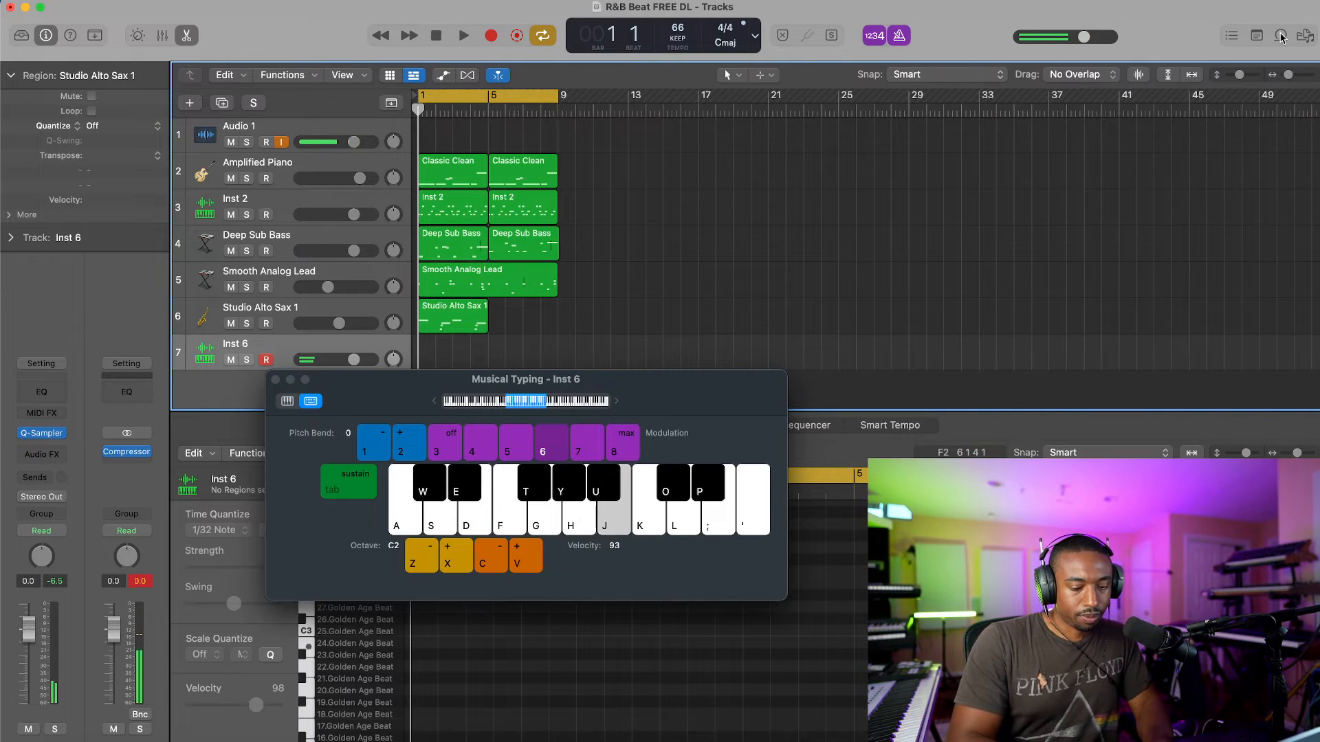
Step: Record a four-bar part on Inst 6 that steadily alternates the J and G slices of Musical Typing
{"action": "left_click", "coordinate": [485, 33]}
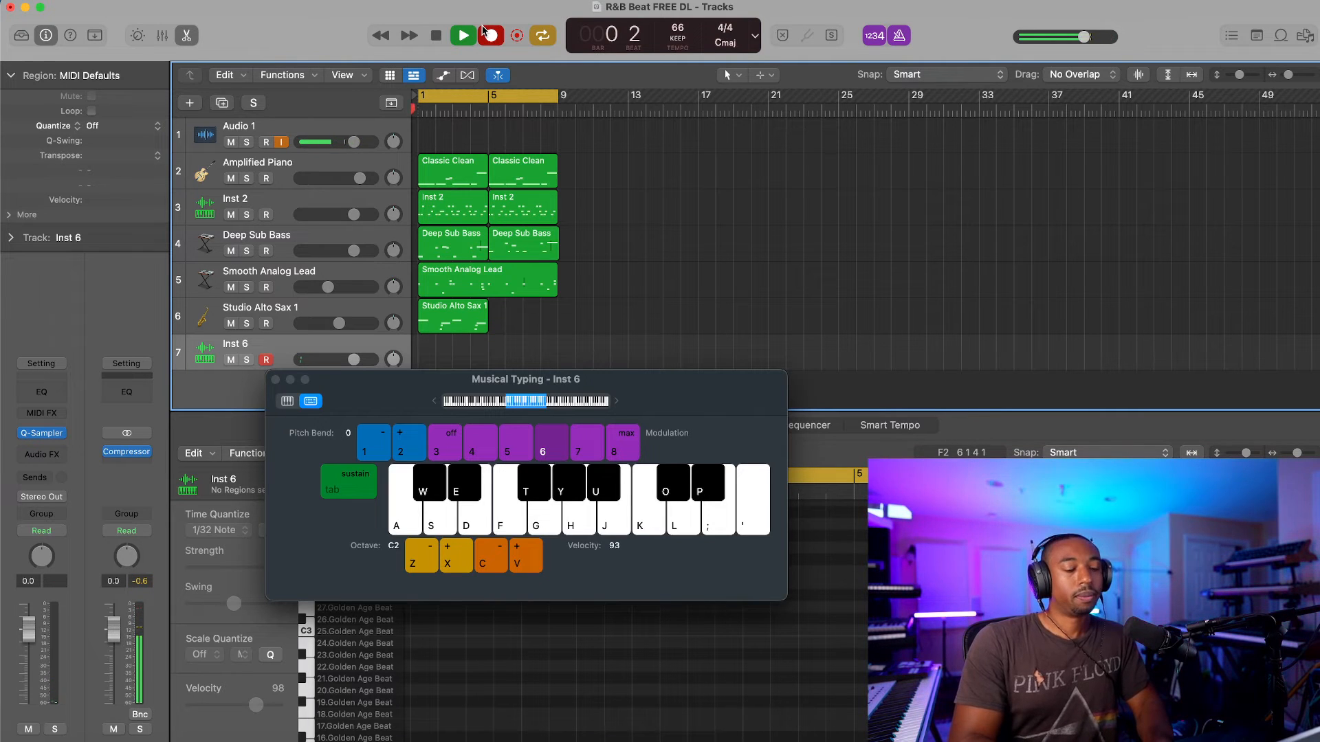
{"action": "key", "text": "j"}
{"action": "key", "text": "j"}
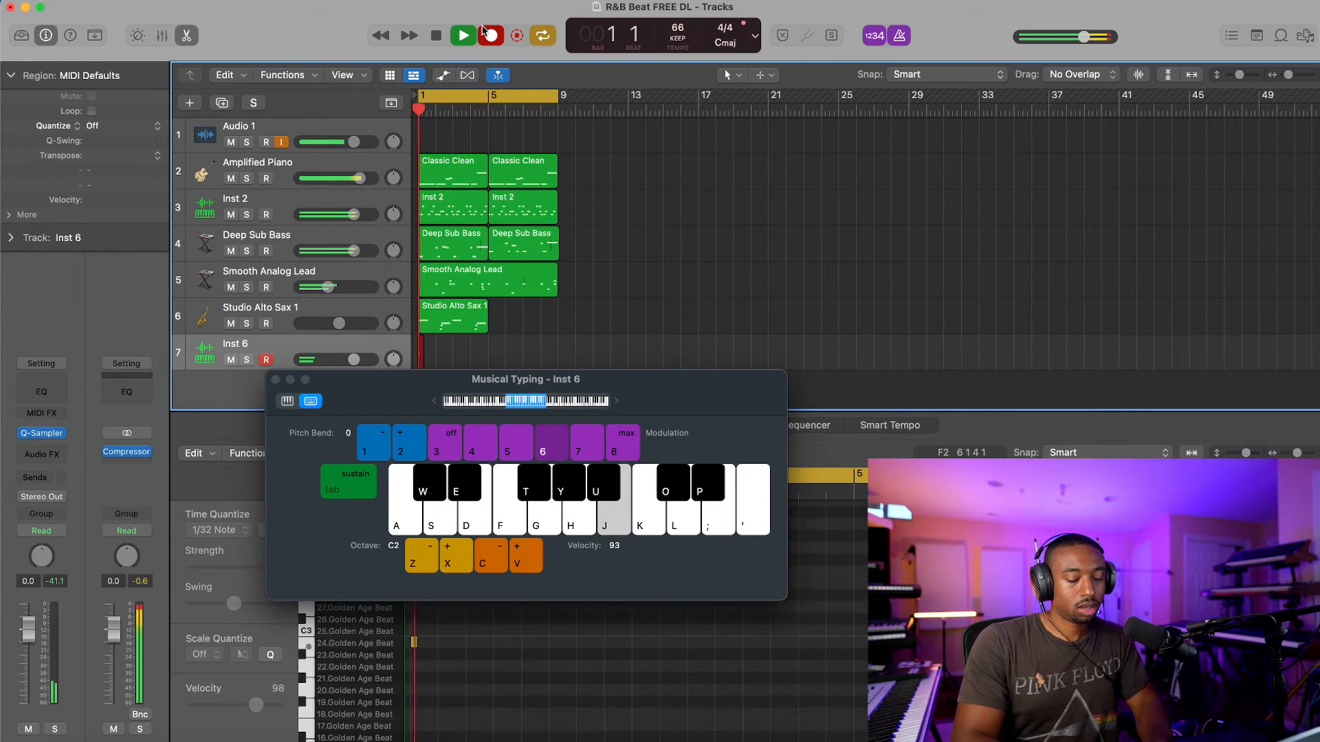
{"action": "key", "text": "g"}
{"action": "key", "text": "j"}
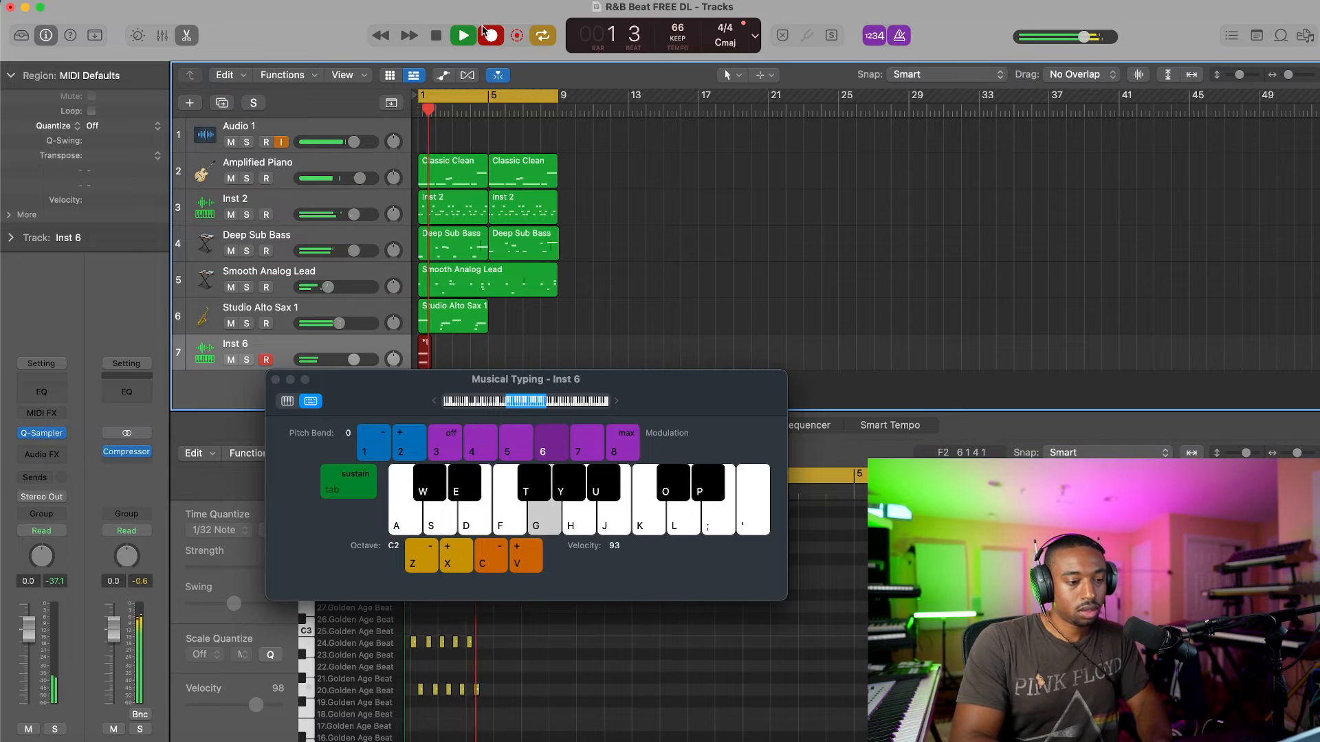
{"action": "key", "text": "j"}
{"action": "key", "text": "g"}
{"action": "key", "text": "j"}
{"action": "key", "text": "g"}
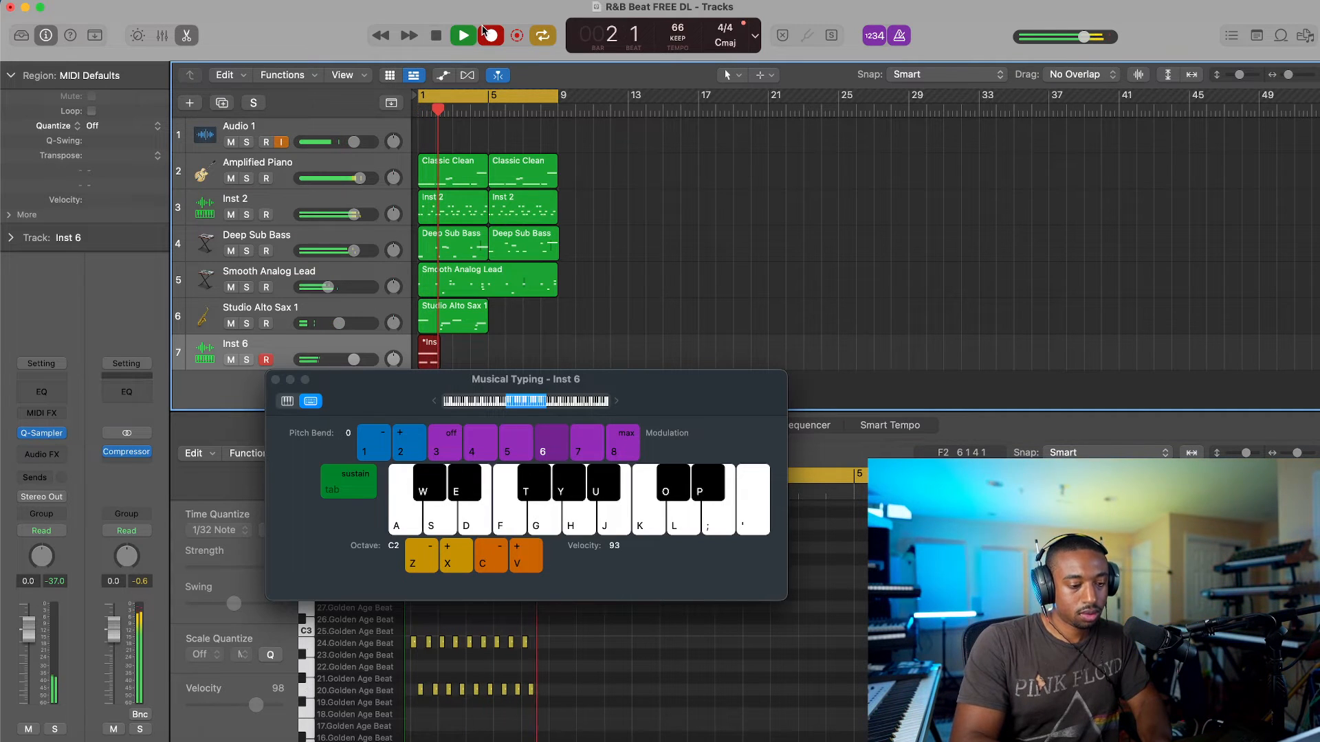
{"action": "key", "text": "g"}
{"action": "key", "text": "j"}
{"action": "key", "text": "g"}
{"action": "key", "text": "j"}
{"action": "key", "text": "g"}
{"action": "key", "text": "j"}
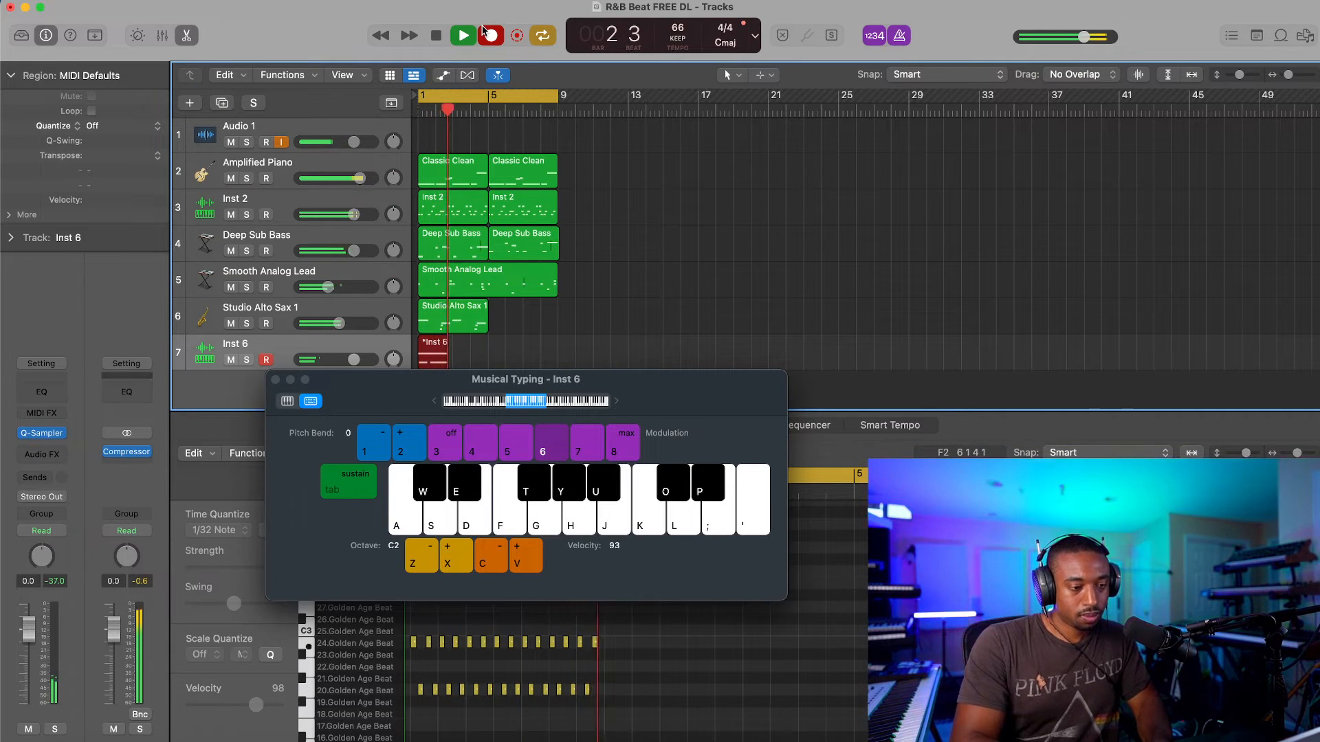
{"action": "key", "text": "j"}
{"action": "key", "text": "g"}
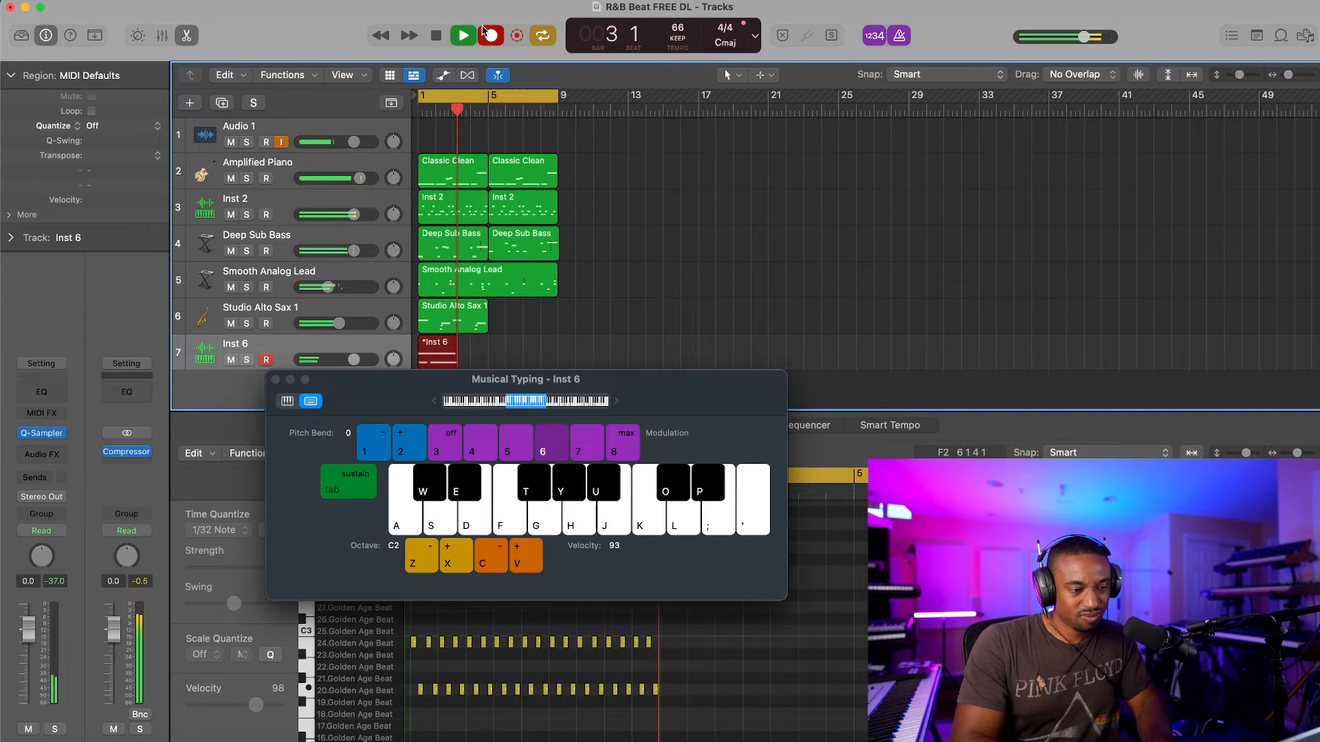
{"action": "key", "text": "j"}
{"action": "key", "text": "g"}
{"action": "key", "text": "j"}
{"action": "key", "text": "g"}
{"action": "key", "text": "j"}
{"action": "key", "text": "g"}
{"action": "key", "text": "j"}
{"action": "key", "text": "g"}
{"action": "key", "text": "j"}
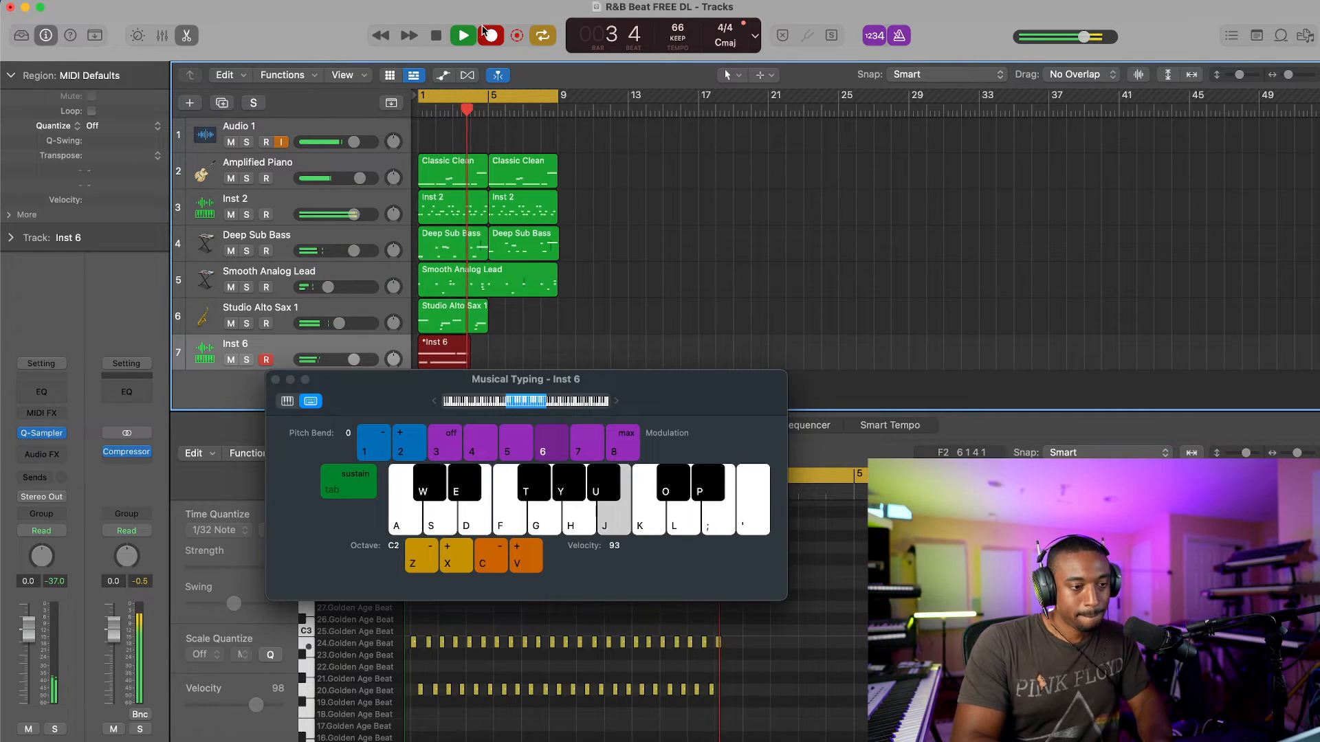
{"action": "key", "text": "g"}
{"action": "key", "text": "j"}
{"action": "key", "text": "g"}
{"action": "key", "text": "j"}
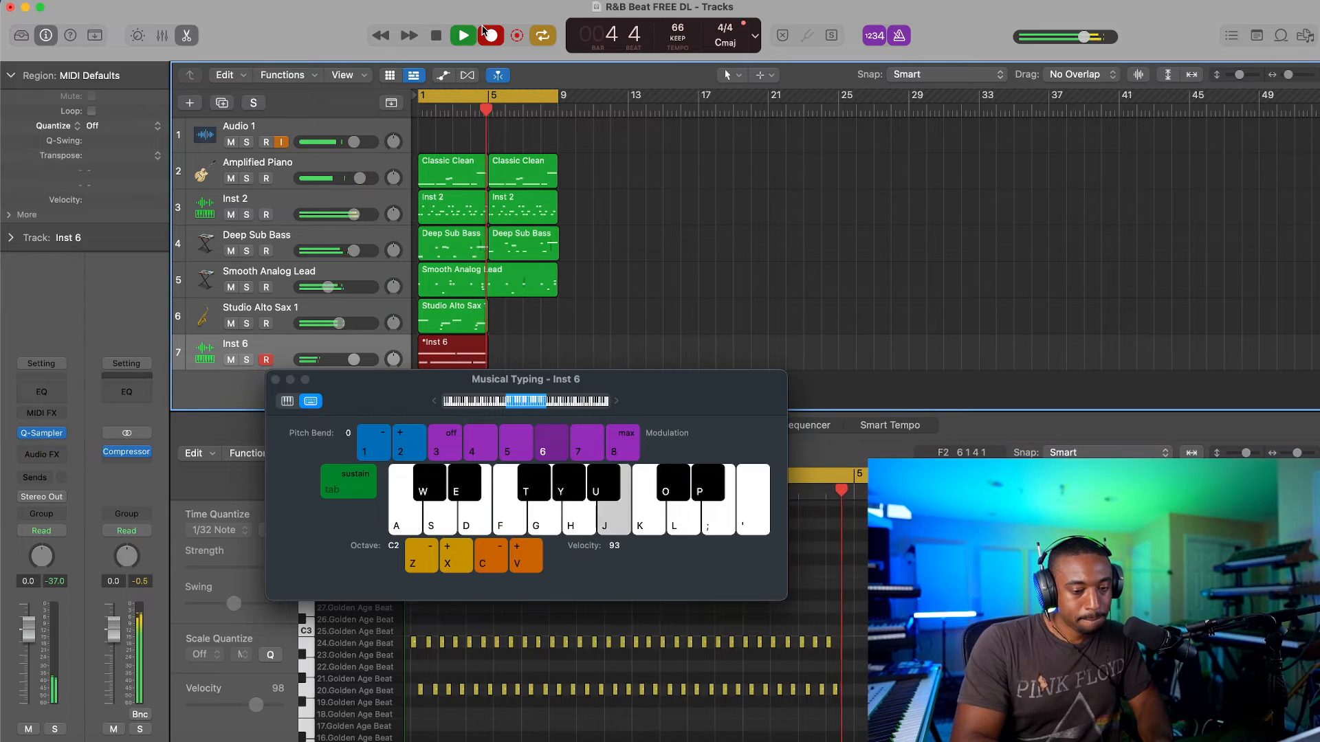
{"action": "key", "text": "space"}
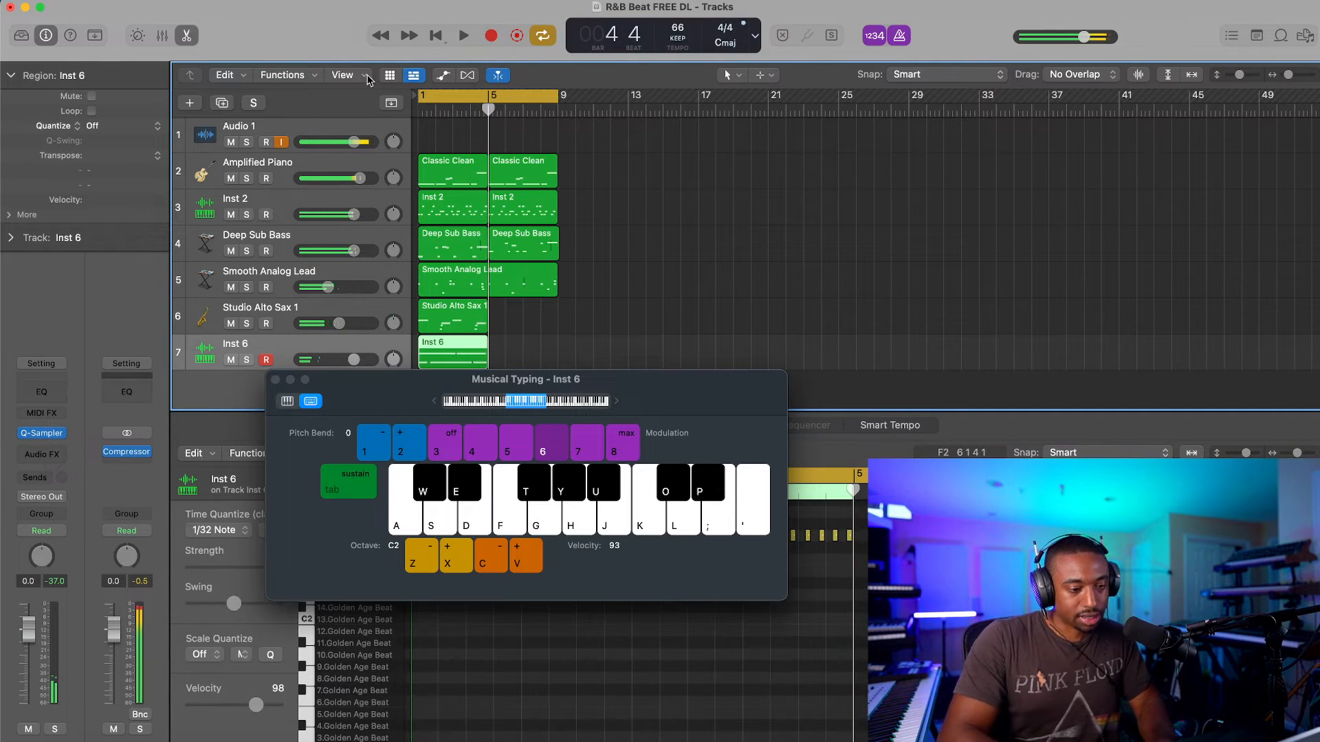
Step: Quantize all recorded Inst 6 notes to 1/32 Note and shift them together slightly later off the grid
{"action": "left_click", "coordinate": [275, 380]}
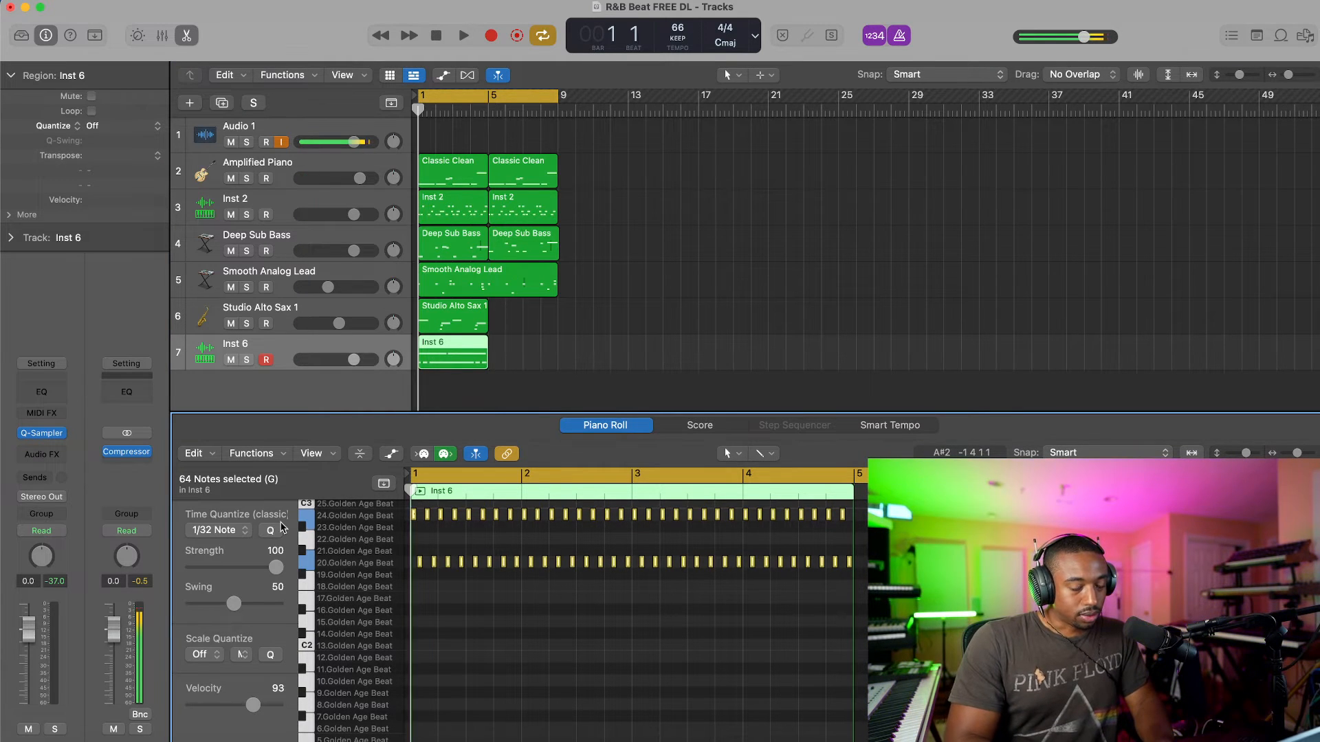
{"action": "key", "text": "space"}
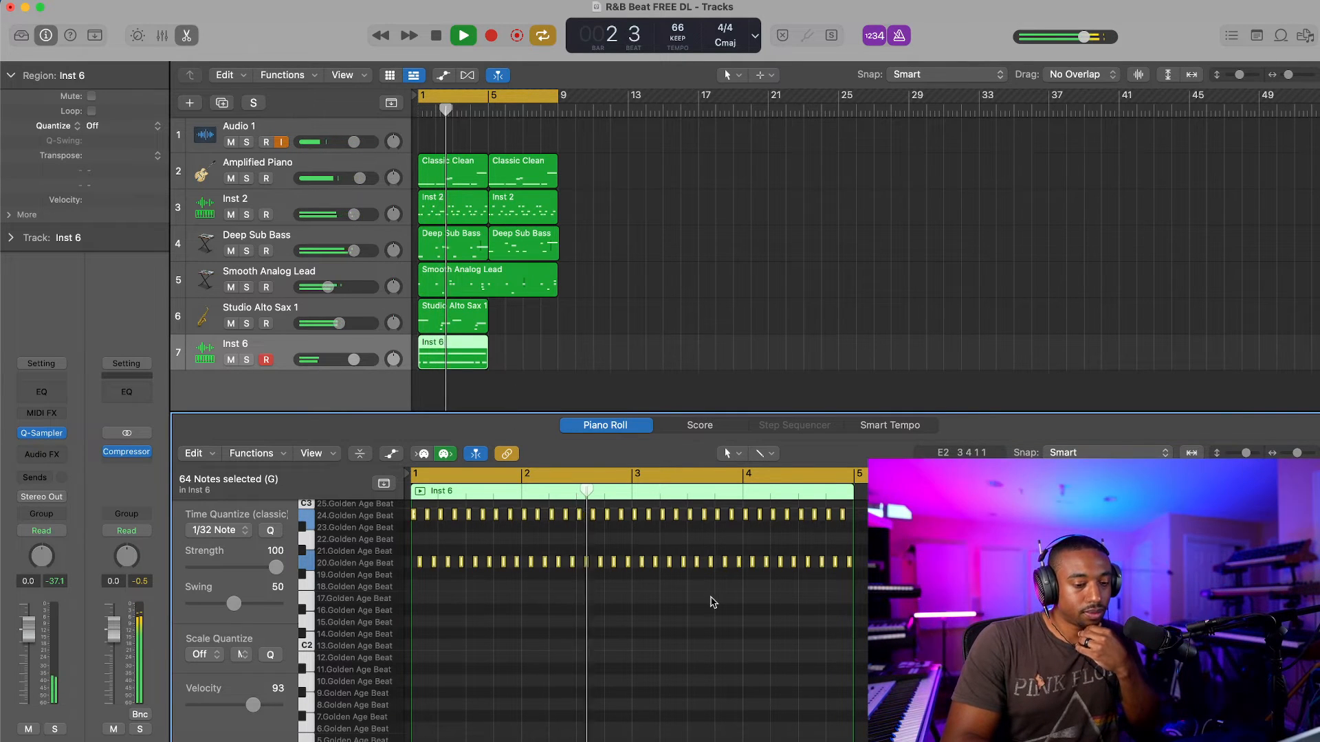
{"action": "key", "text": "super+Right"}
{"action": "key", "text": "super+Right"}
{"action": "key", "text": "super+Right"}
{"action": "key", "text": "super+Right"}
{"action": "key", "text": "super+Right"}
{"action": "key", "text": "super+Right"}
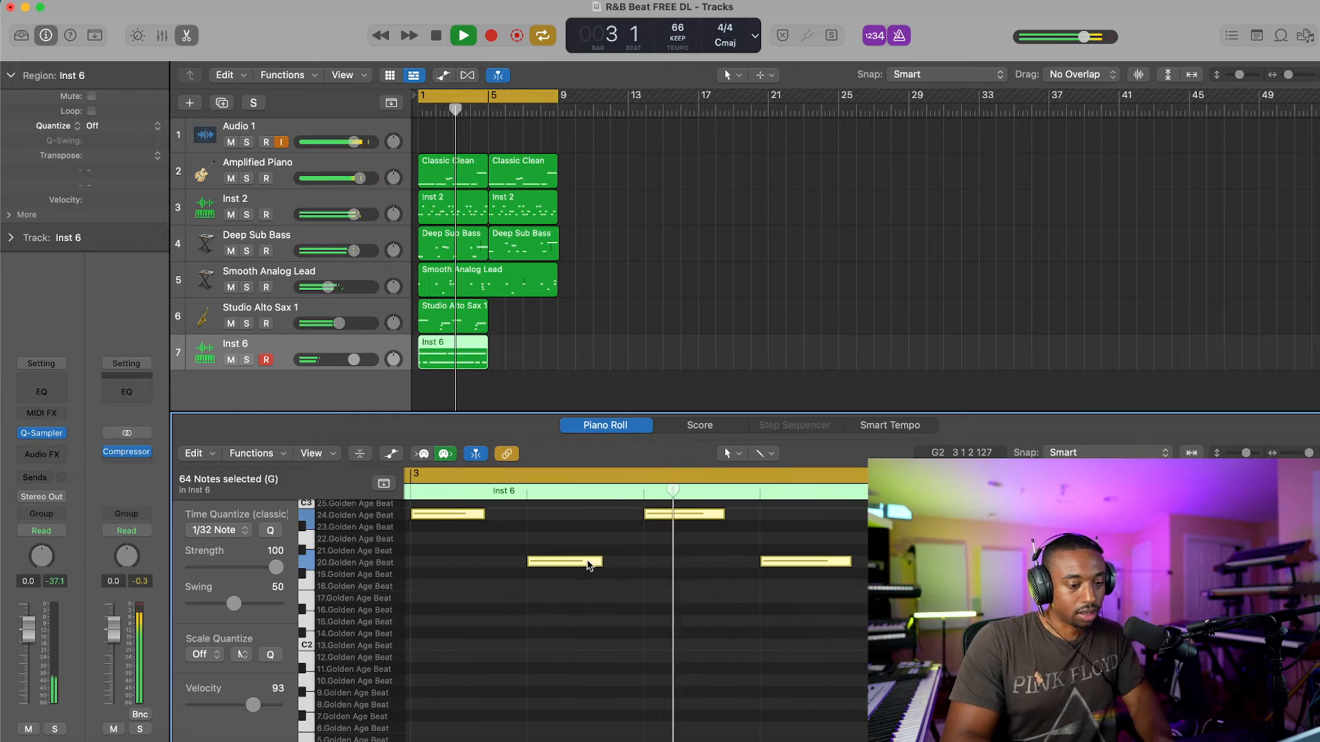
{"action": "left_click_drag", "start_coordinate": [534, 565], "coordinate": [542, 565]}
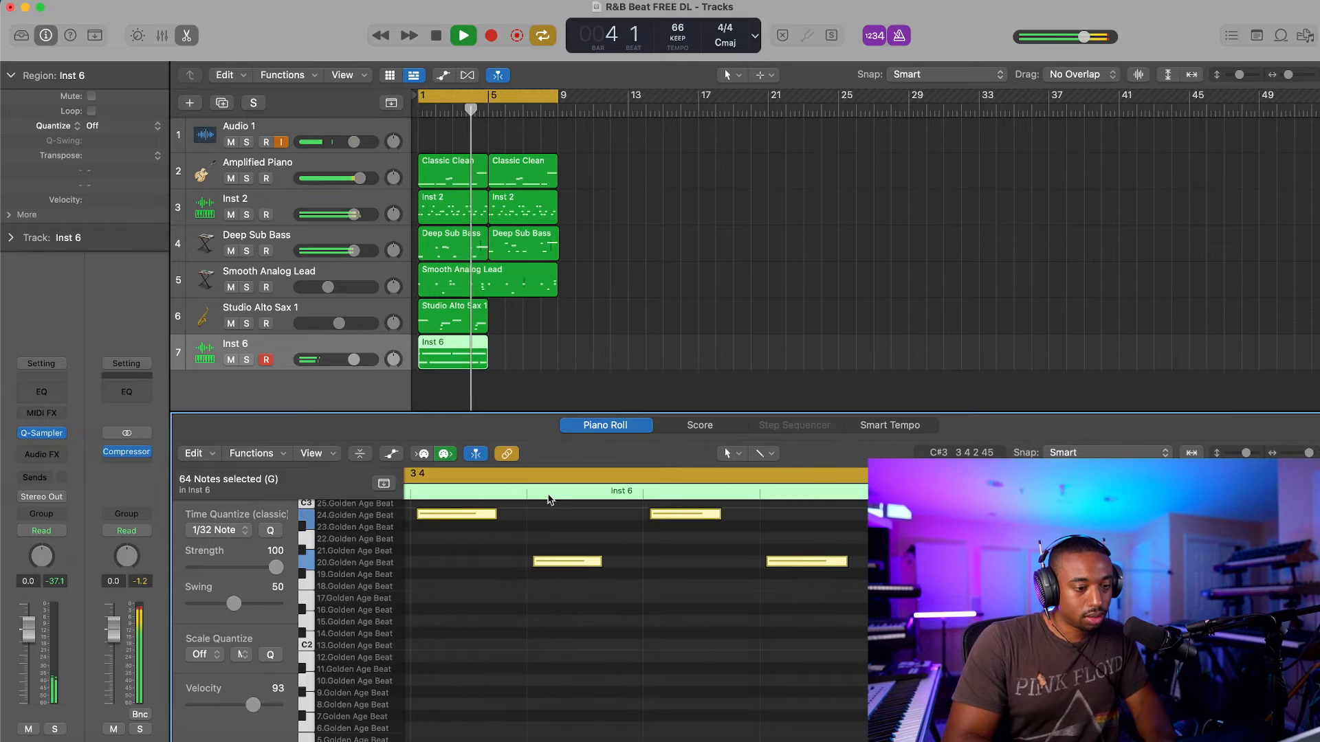
{"action": "key", "text": "z"}
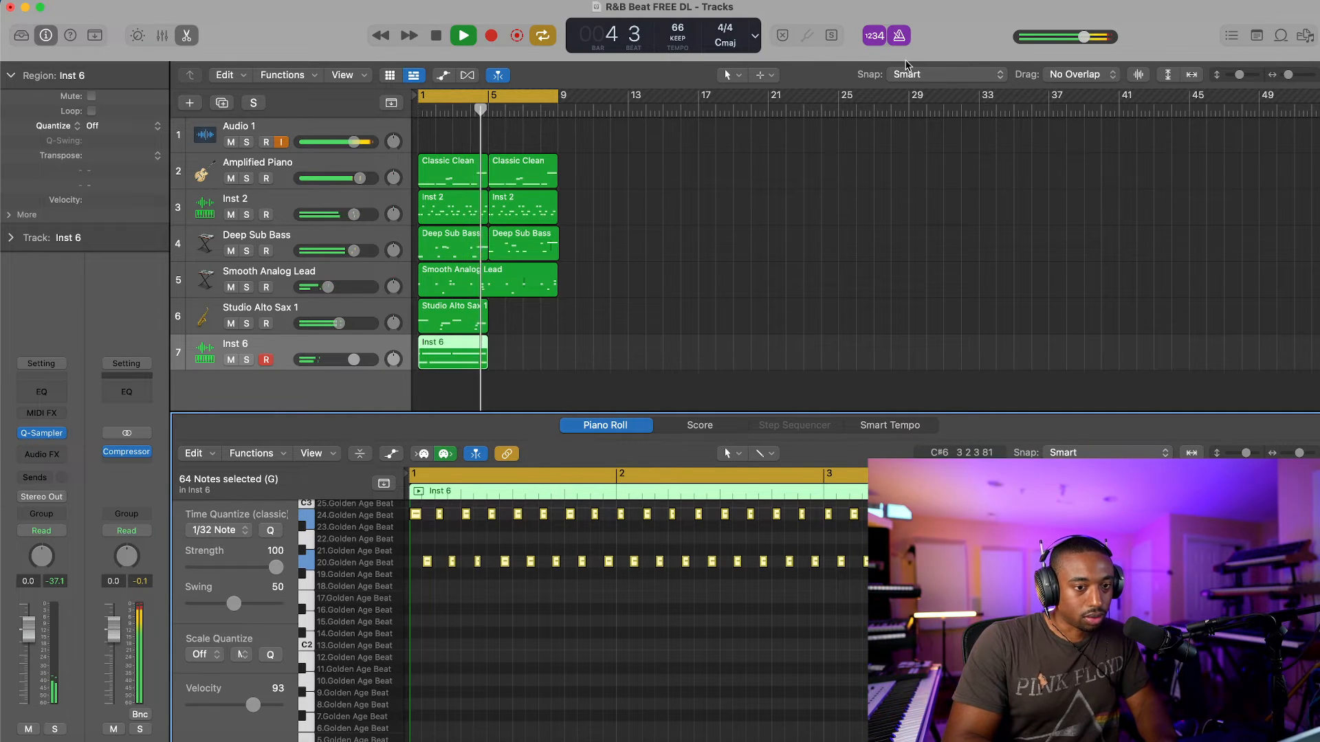
Step: Stop playback and repeat the Inst 6 region once so it fills the cycle range up to bar 9
{"action": "key", "text": "space"}
{"action": "left_click", "coordinate": [474, 351]}
{"action": "key", "text": "cmd+r"}
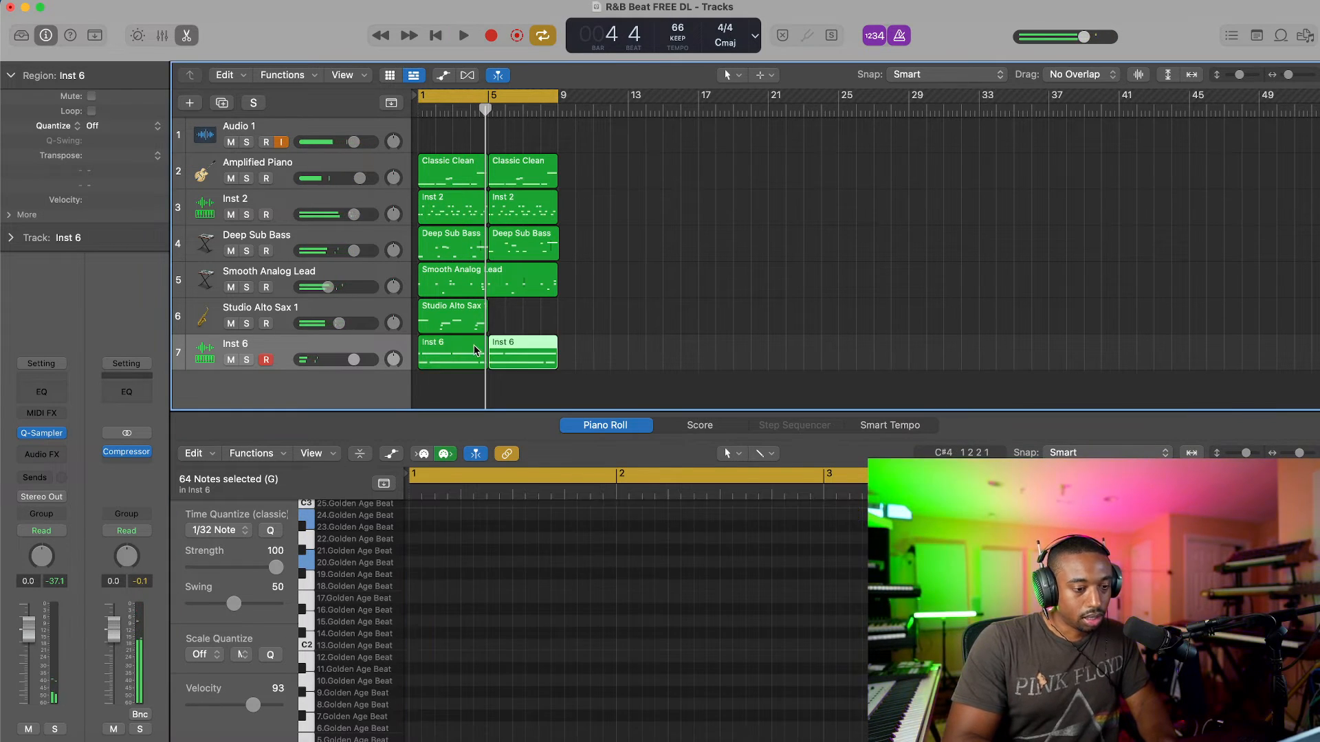
Step: Select both Inst 6 regions and play the beat from bar 1 to check the new slice part
{"action": "right_click", "coordinate": [305, 351]}
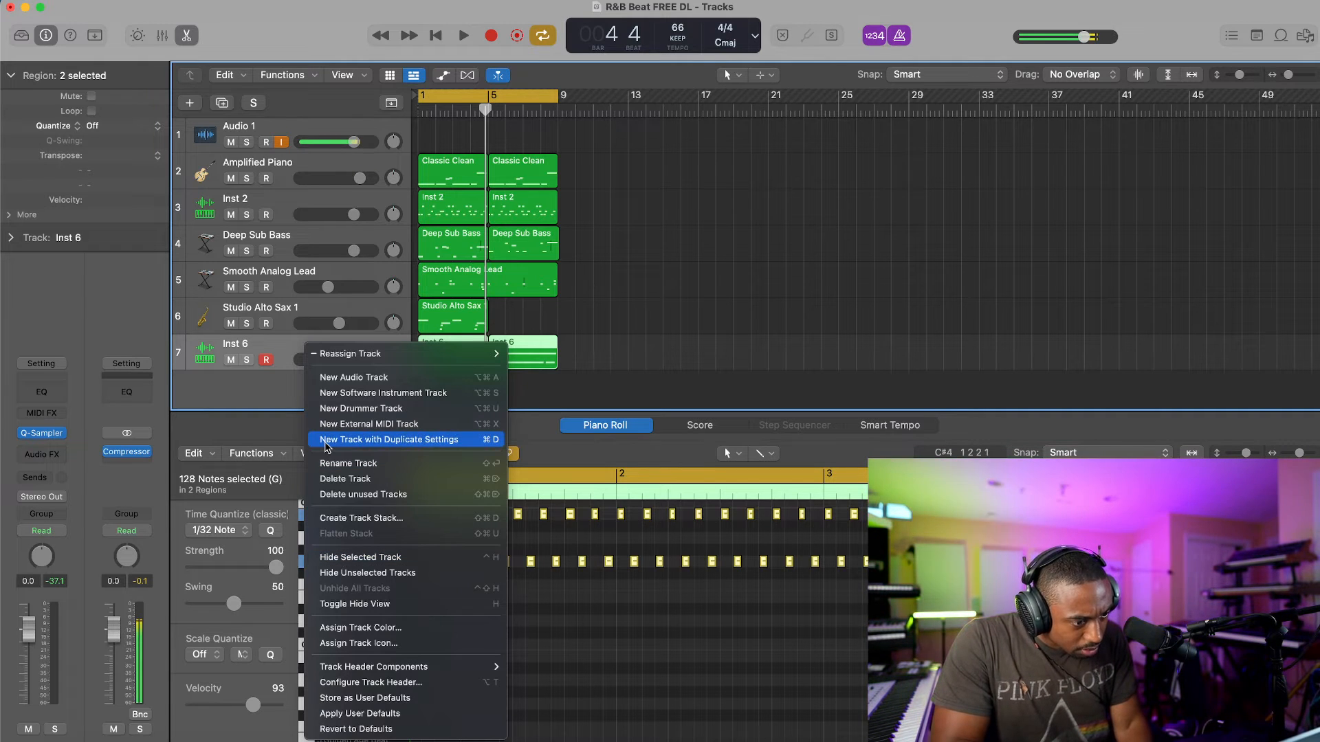
{"action": "left_click", "coordinate": [266, 392]}
{"action": "key", "text": "space"}
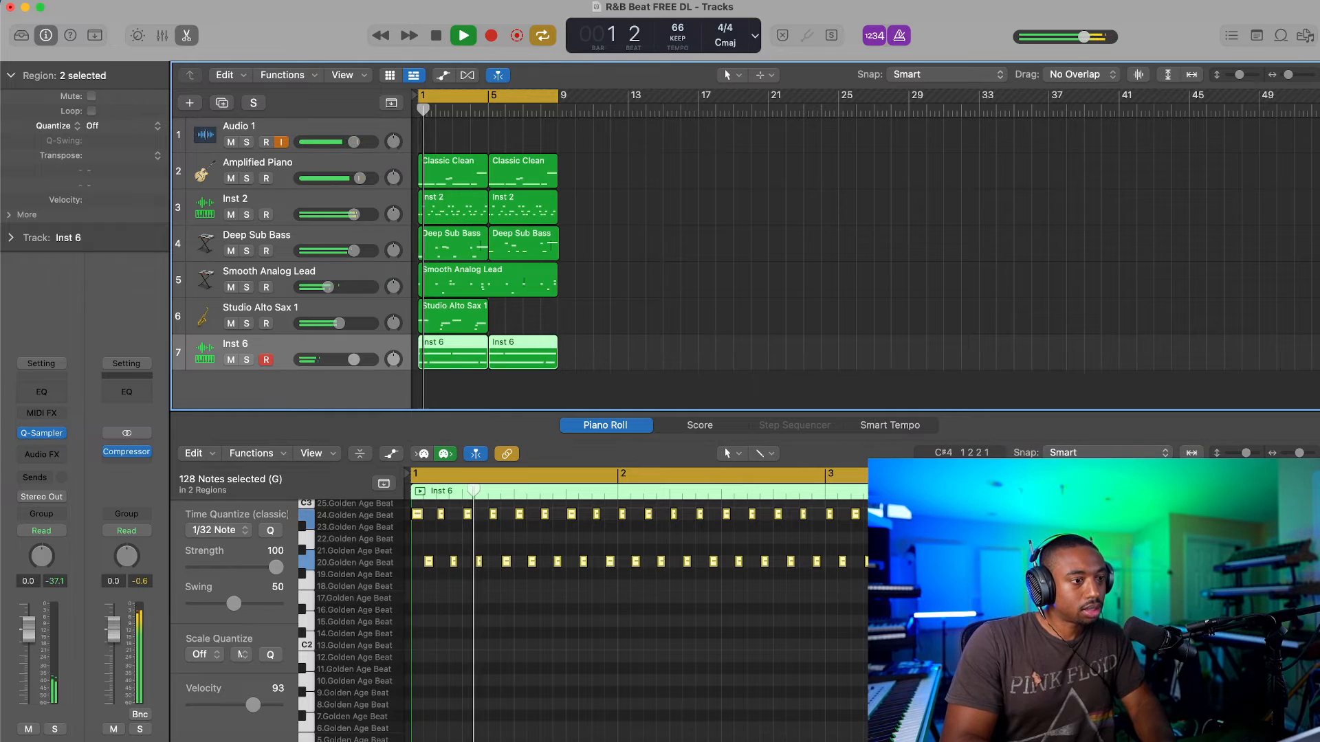
{"action": "right_click", "coordinate": [279, 358]}
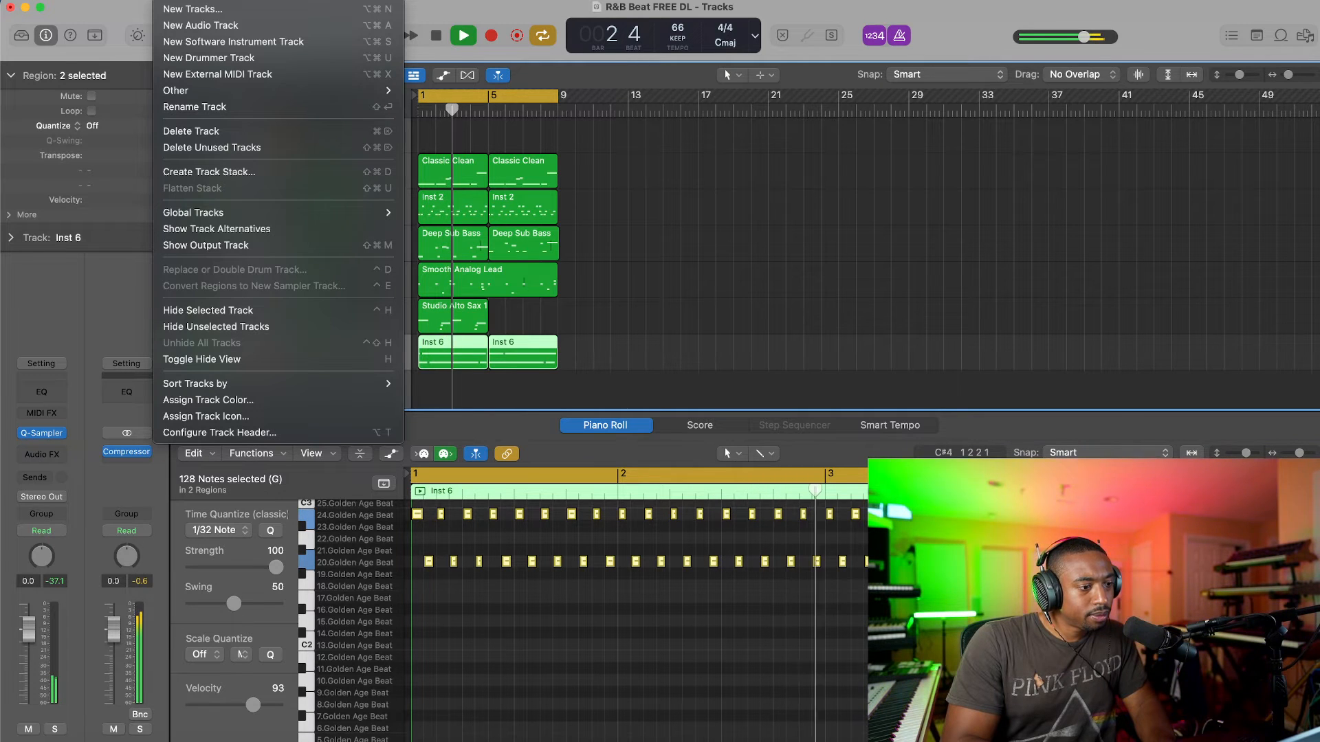
{"action": "key", "text": "Escape"}
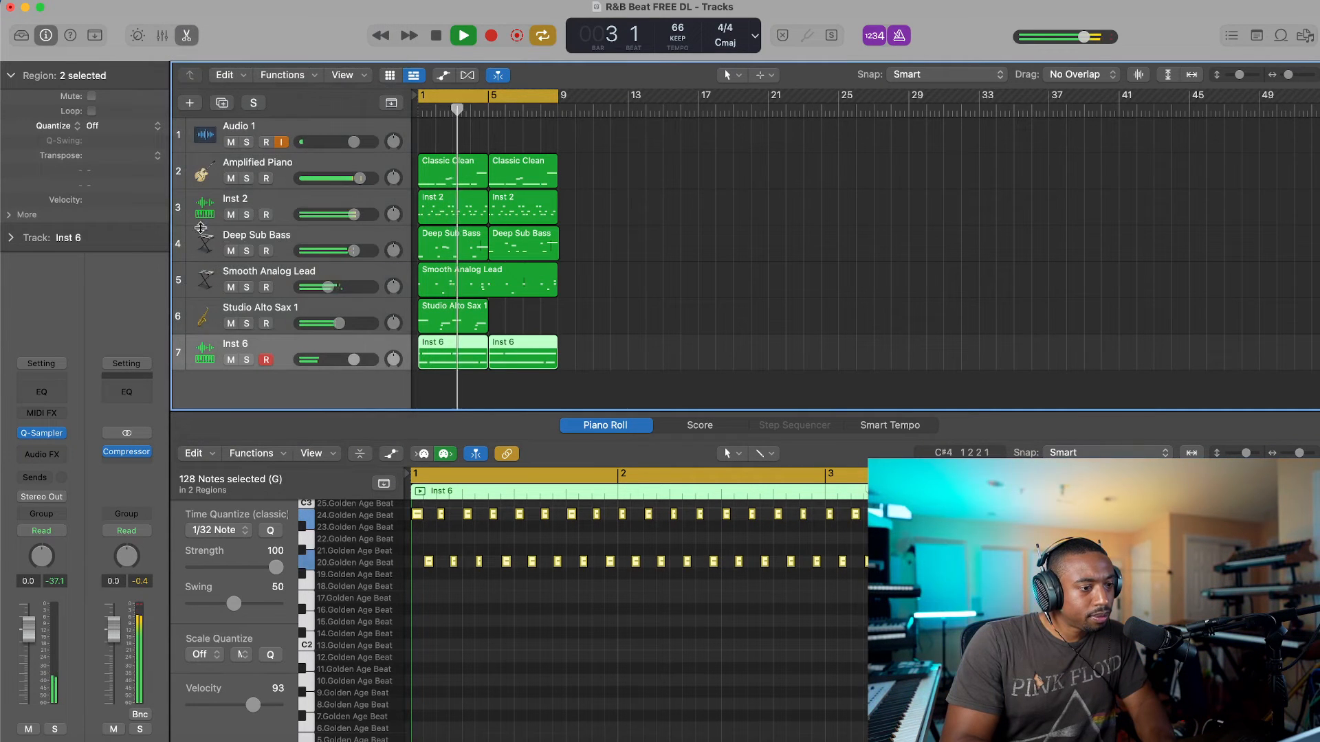
Step: Create a new track below Inst 6 that duplicates its Quick Sampler settings
{"action": "right_click", "coordinate": [206, 352]}
{"action": "key", "text": "Escape"}
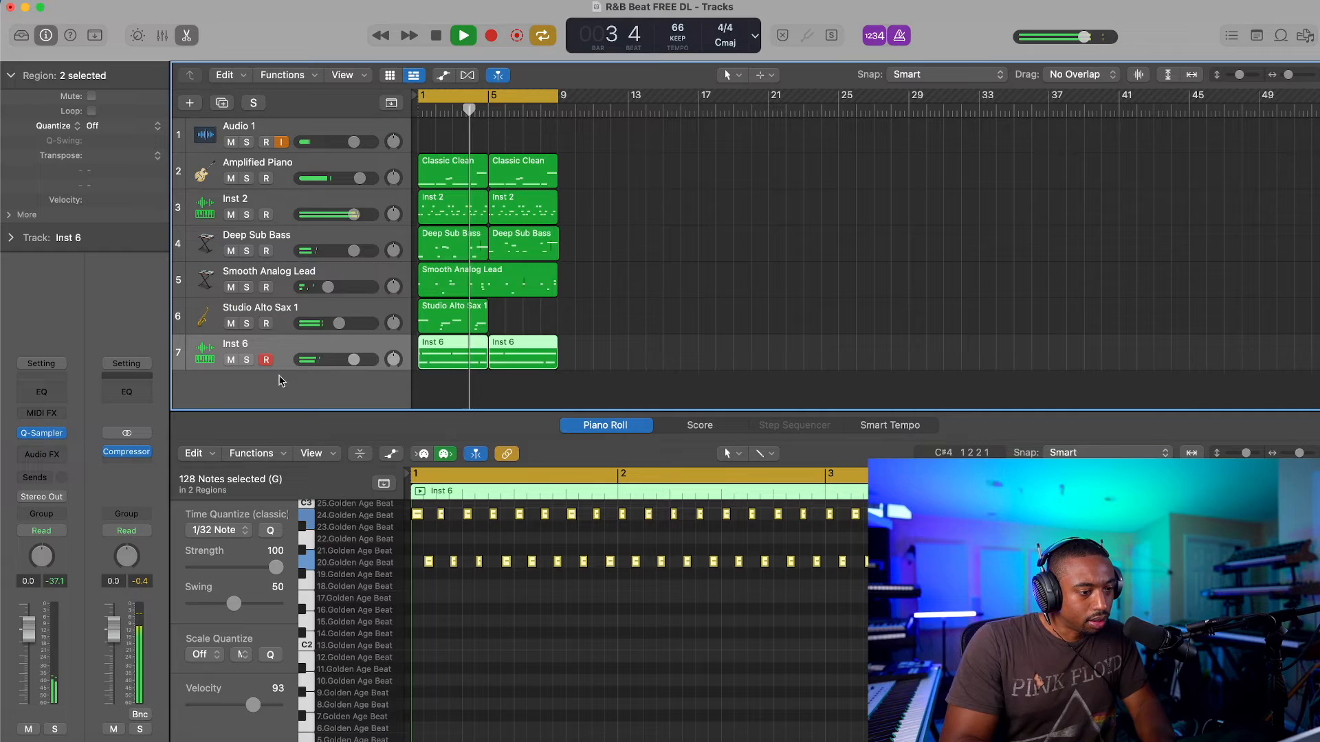
{"action": "right_click", "coordinate": [343, 353]}
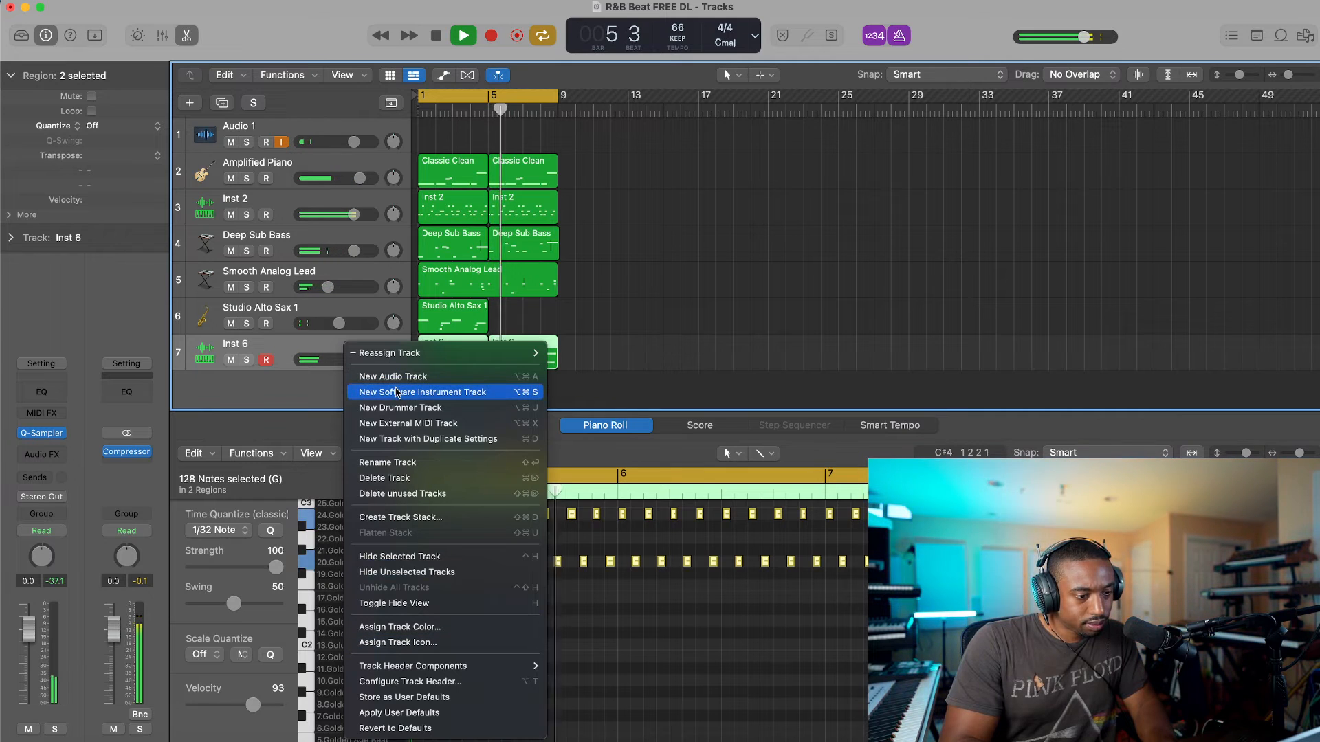
{"action": "left_click", "coordinate": [412, 440]}
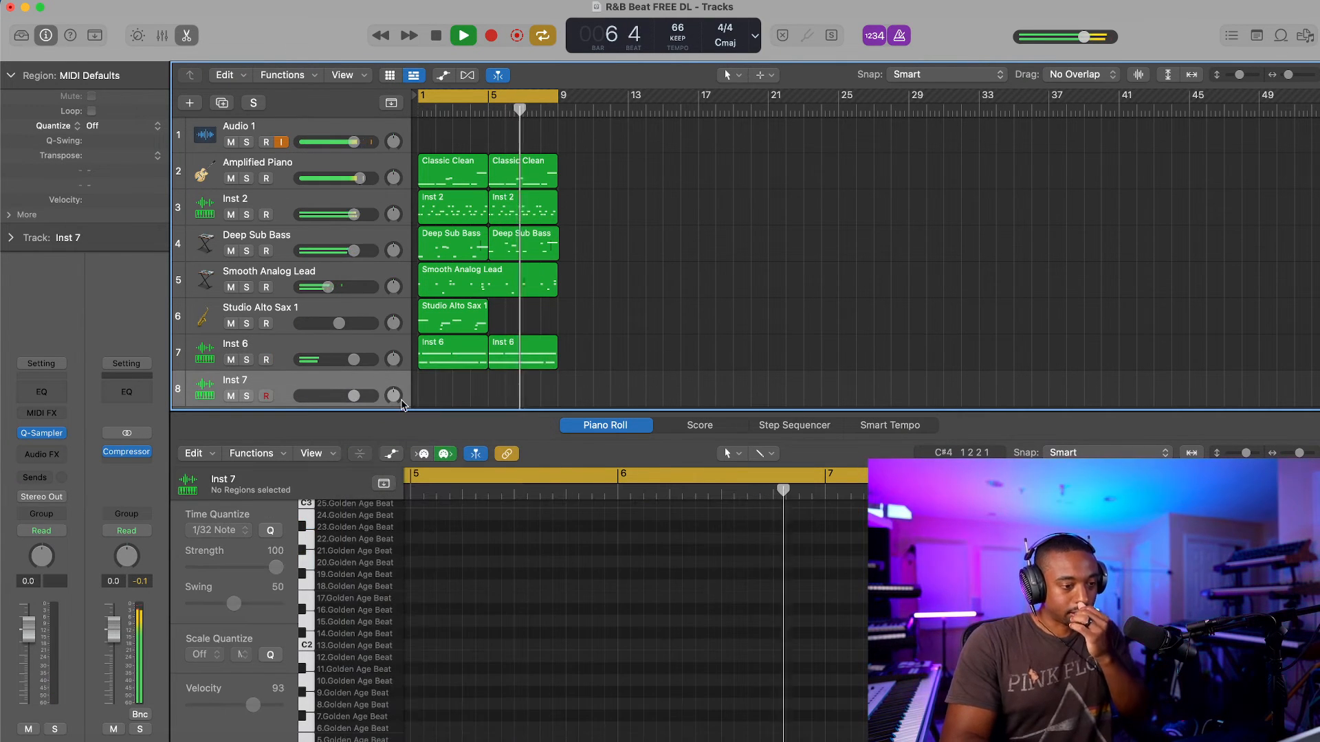
Step: Play the beat from bar 1 and audition the D slice on Inst 7 with Musical Typing
{"action": "scroll", "coordinate": [289, 330], "scroll_direction": "down", "scroll_amount": 1}
{"action": "key", "text": "space"}
{"action": "key", "text": "Return"}
{"action": "key", "text": "space"}
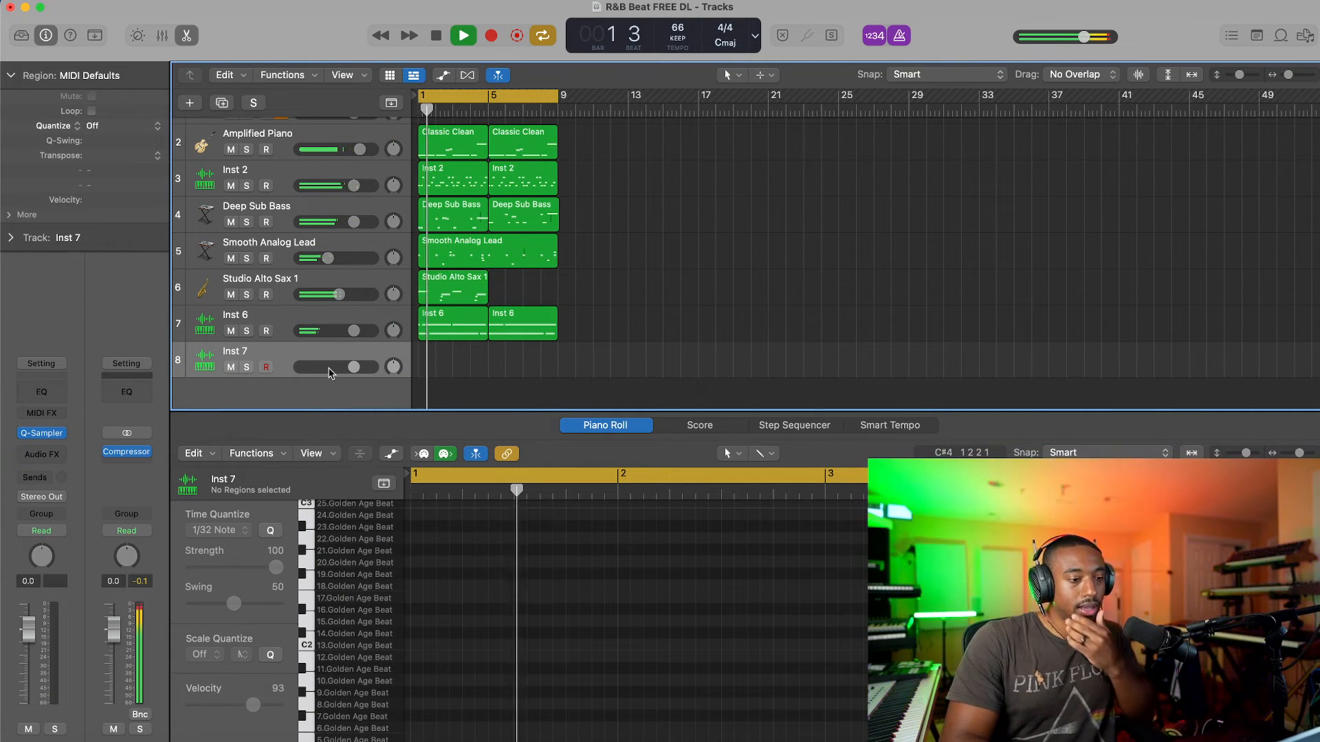
{"action": "key", "text": "super+k"}
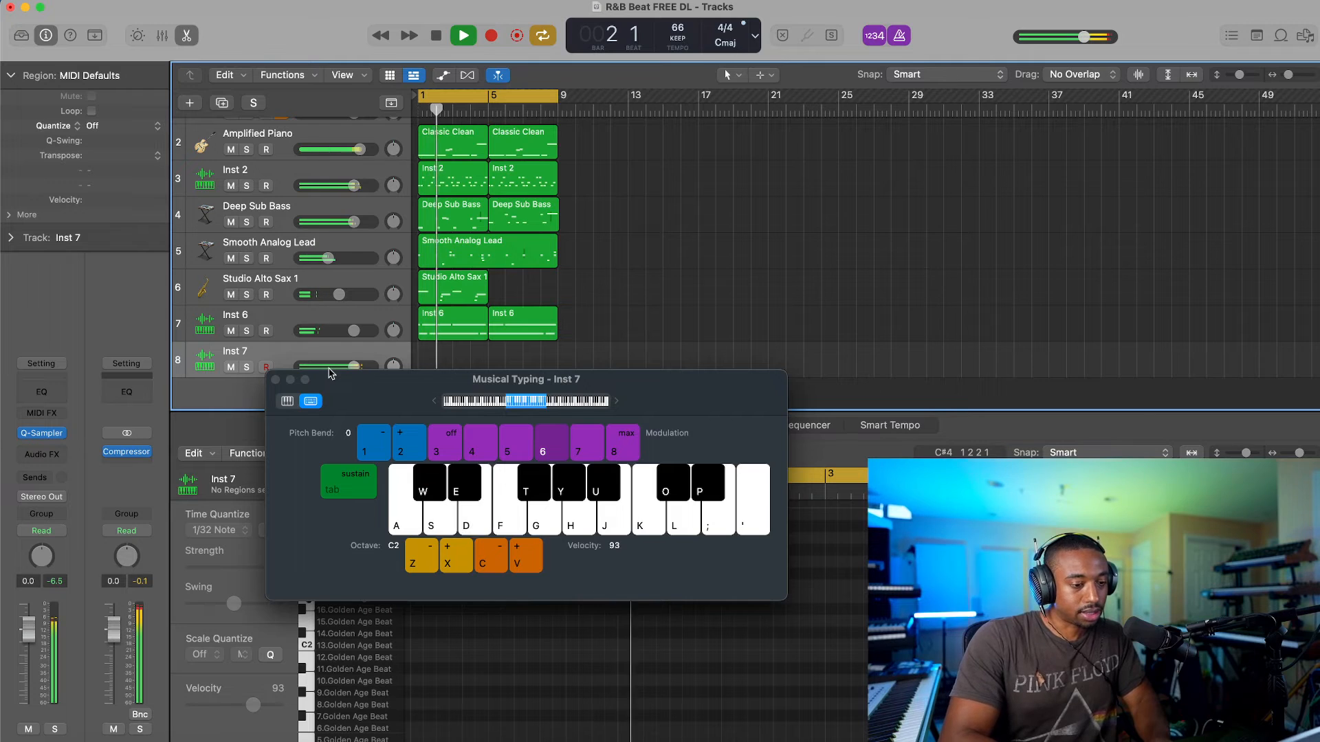
{"action": "key", "text": "d"}
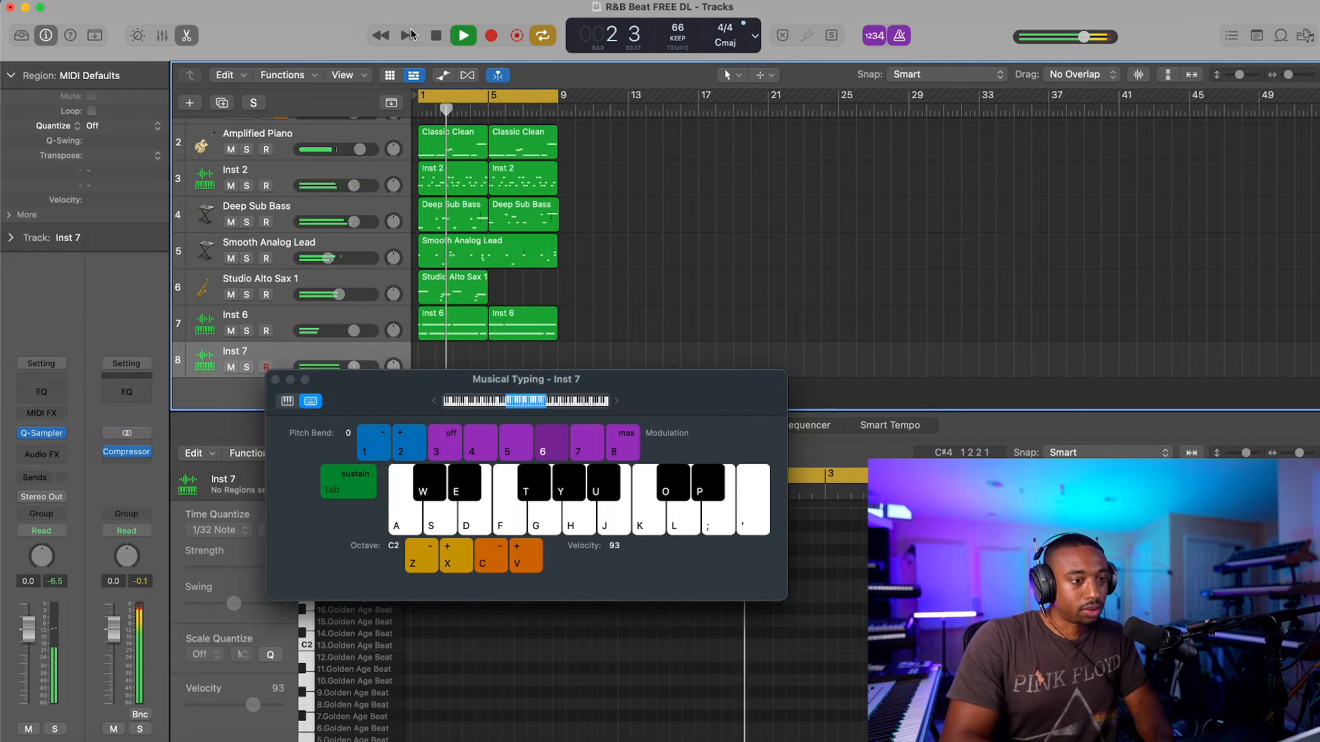
{"action": "key", "text": "d"}
{"action": "key", "text": "space"}
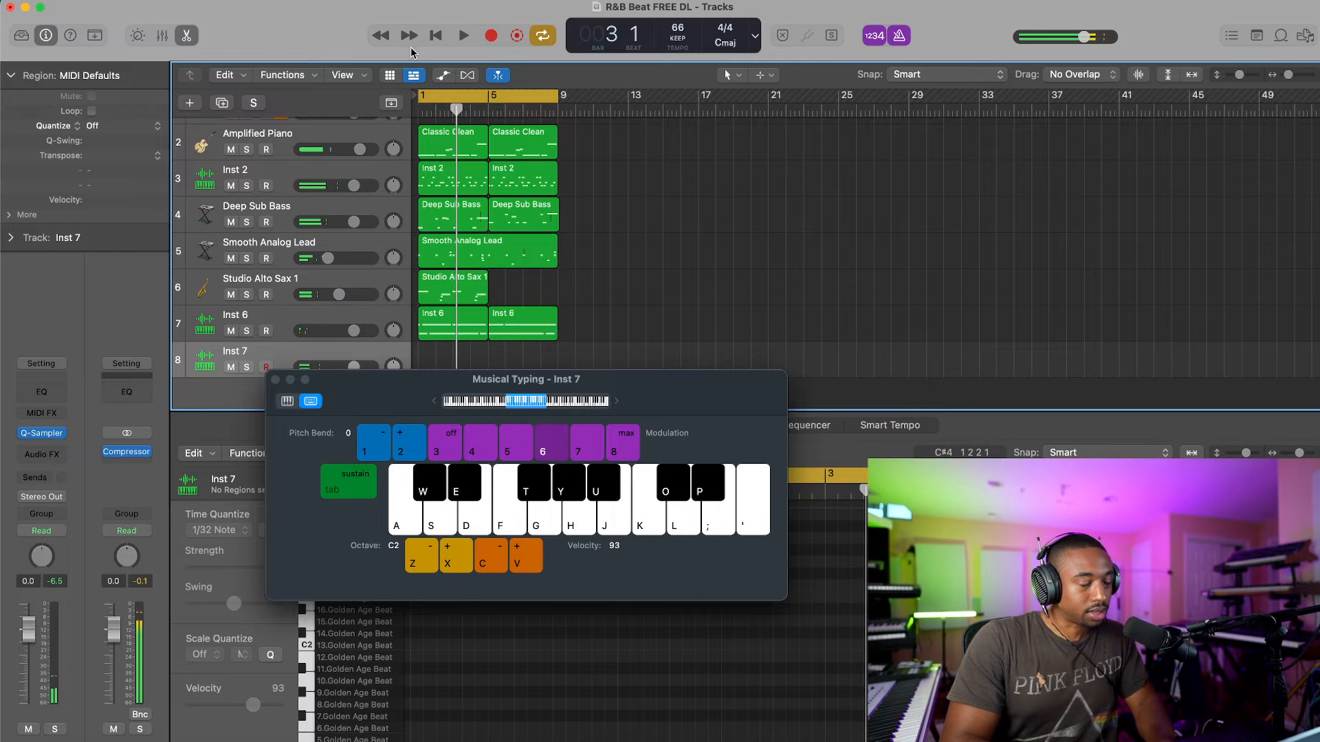
Step: Record a two-bar Inst 7 part from bar 1 with the D slice on beats 2 and 4, and close Musical Typing
{"action": "left_click", "coordinate": [437, 36]}
{"action": "key", "text": "r"}
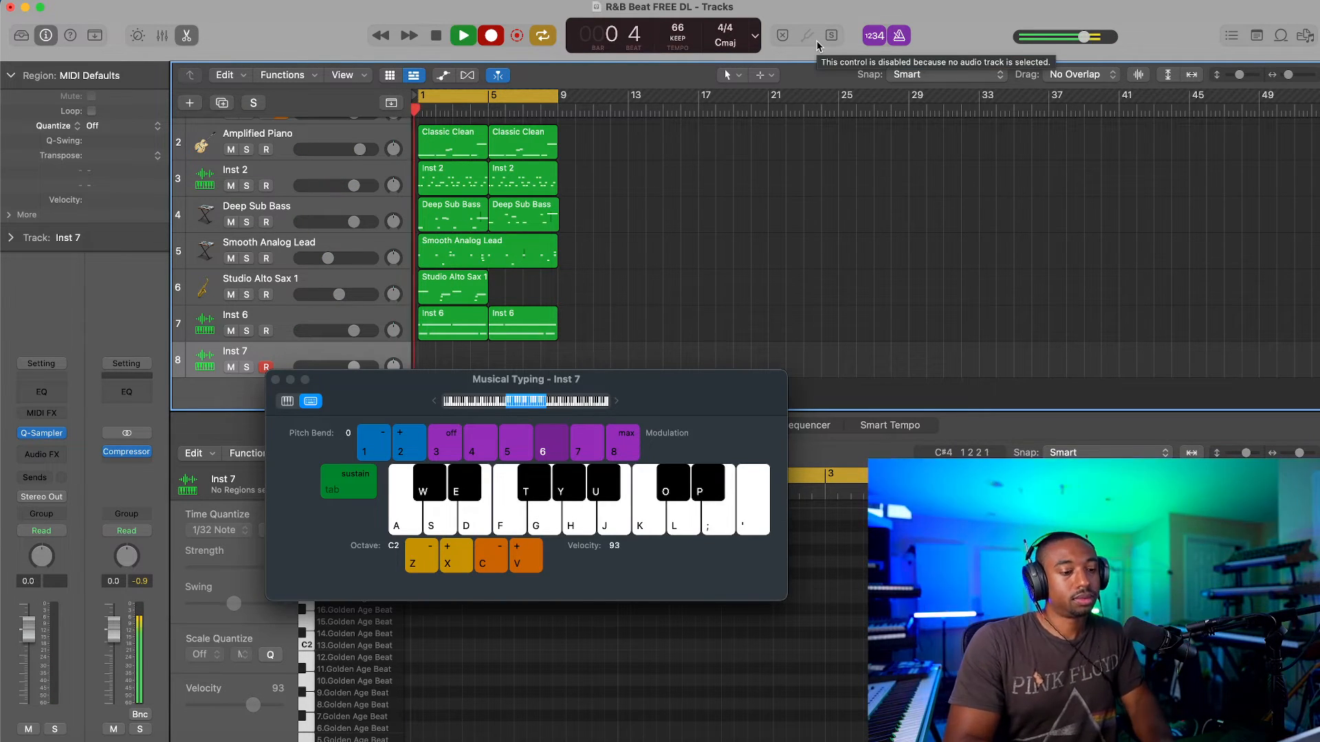
{"action": "key", "text": "d"}
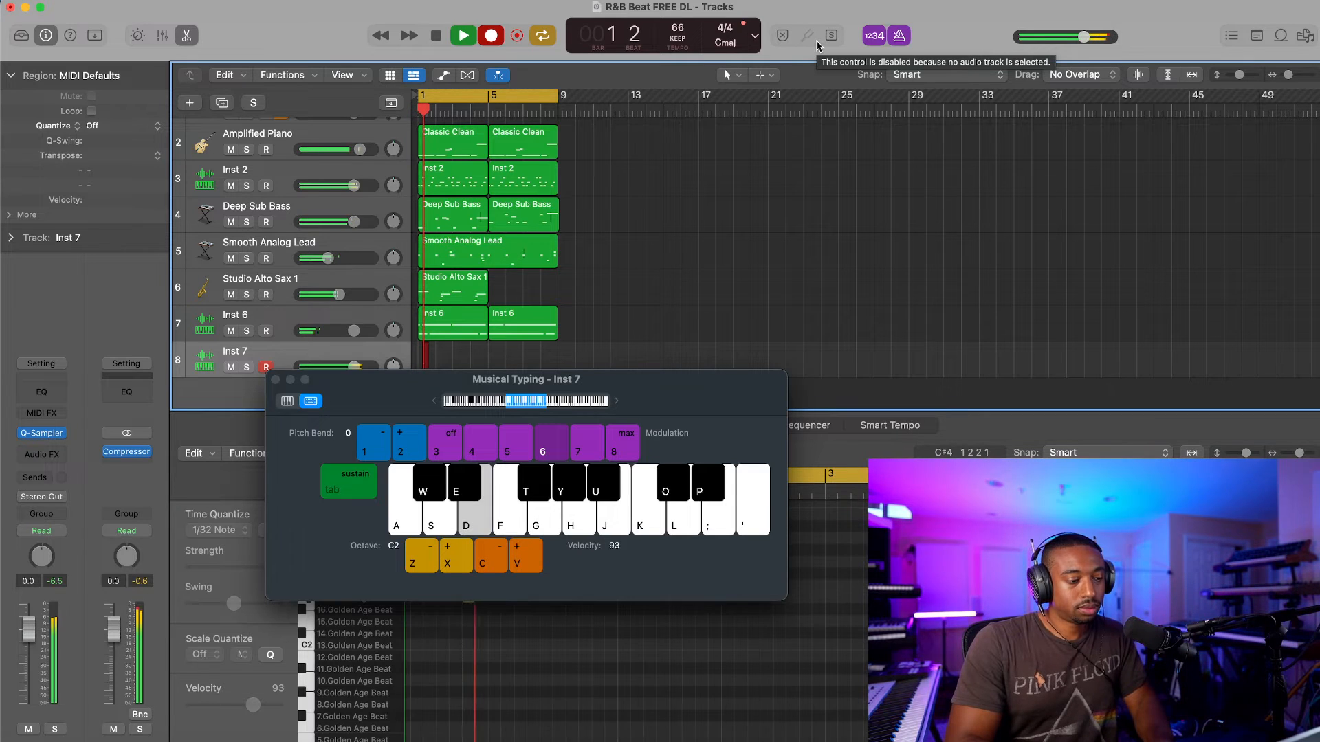
{"action": "key", "text": "d"}
{"action": "key", "text": "d"}
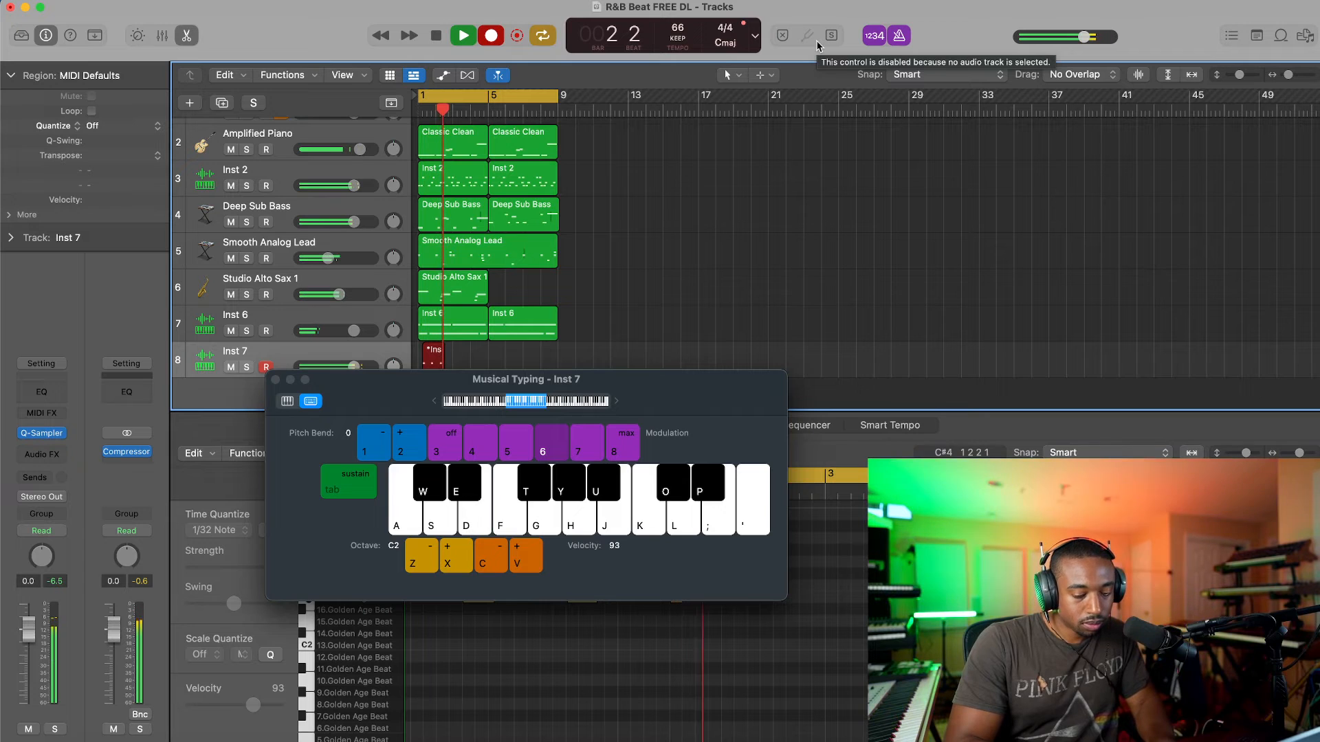
{"action": "key", "text": "d"}
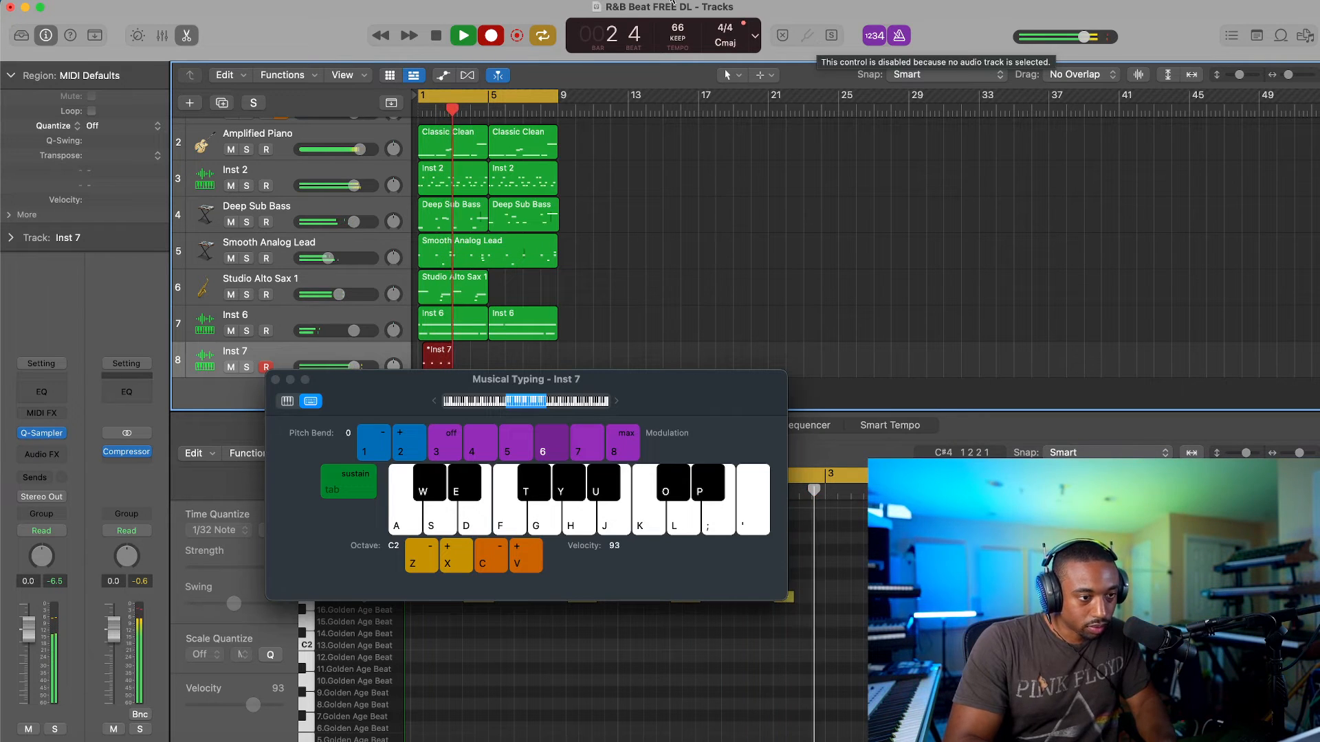
{"action": "left_click", "coordinate": [437, 36]}
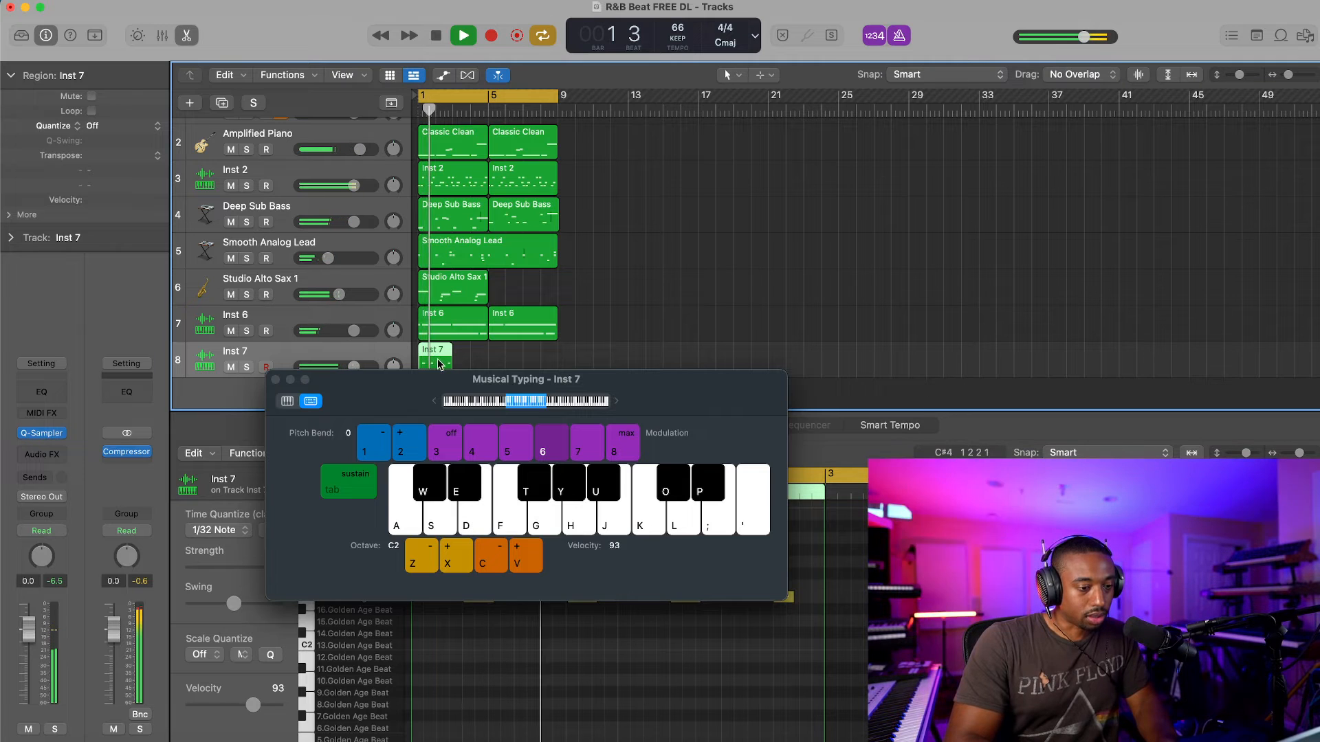
{"action": "key", "text": "d"}
{"action": "left_click", "coordinate": [275, 379]}
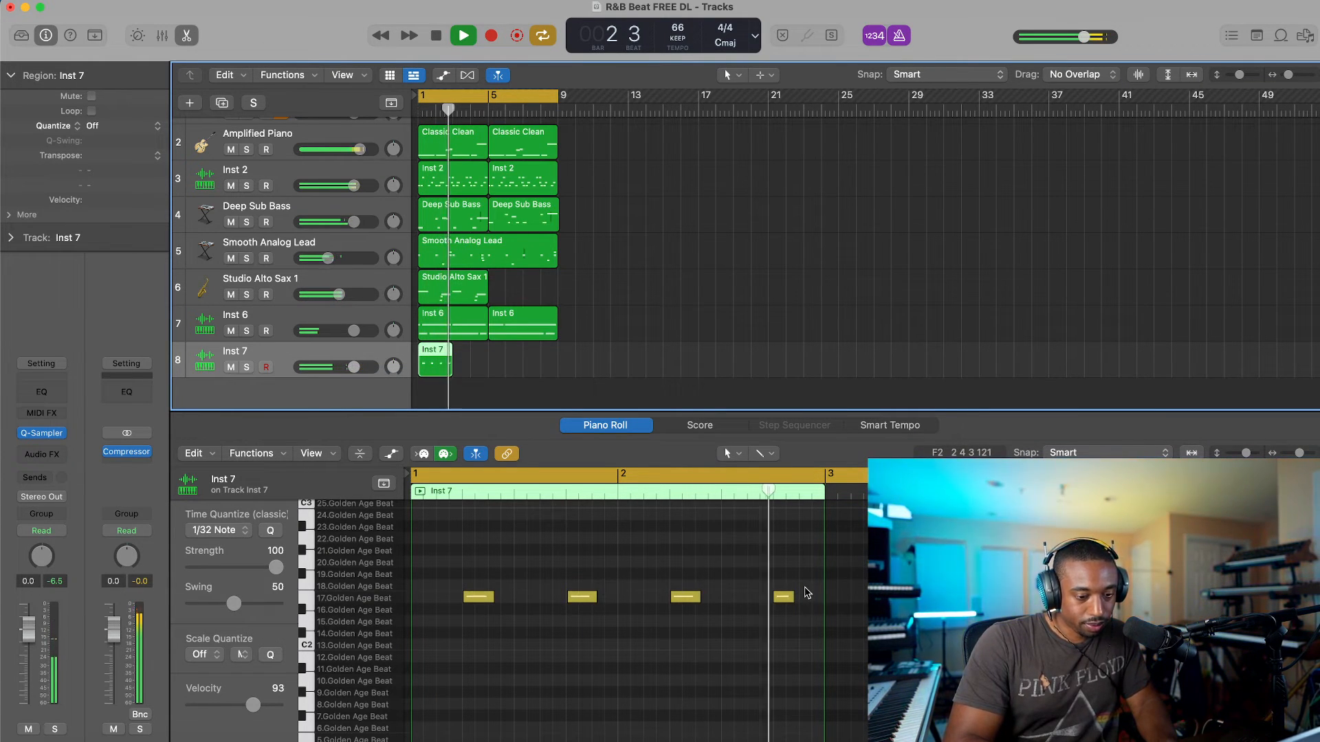
Step: Shift the four recorded Inst 7 notes slightly earlier and extend the part so its pattern repeats up to bar 9
{"action": "left_click_drag", "start_coordinate": [807, 593], "coordinate": [459, 605]}
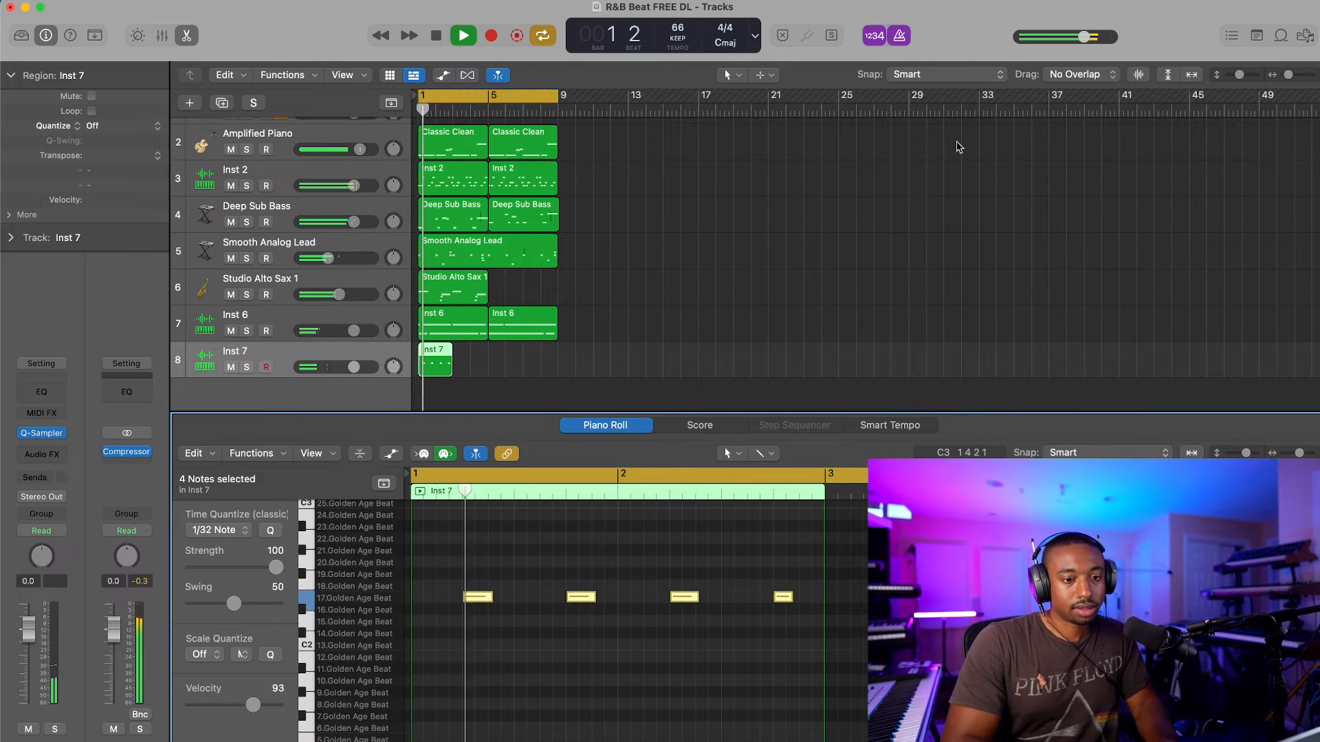
{"action": "left_click", "coordinate": [899, 36]}
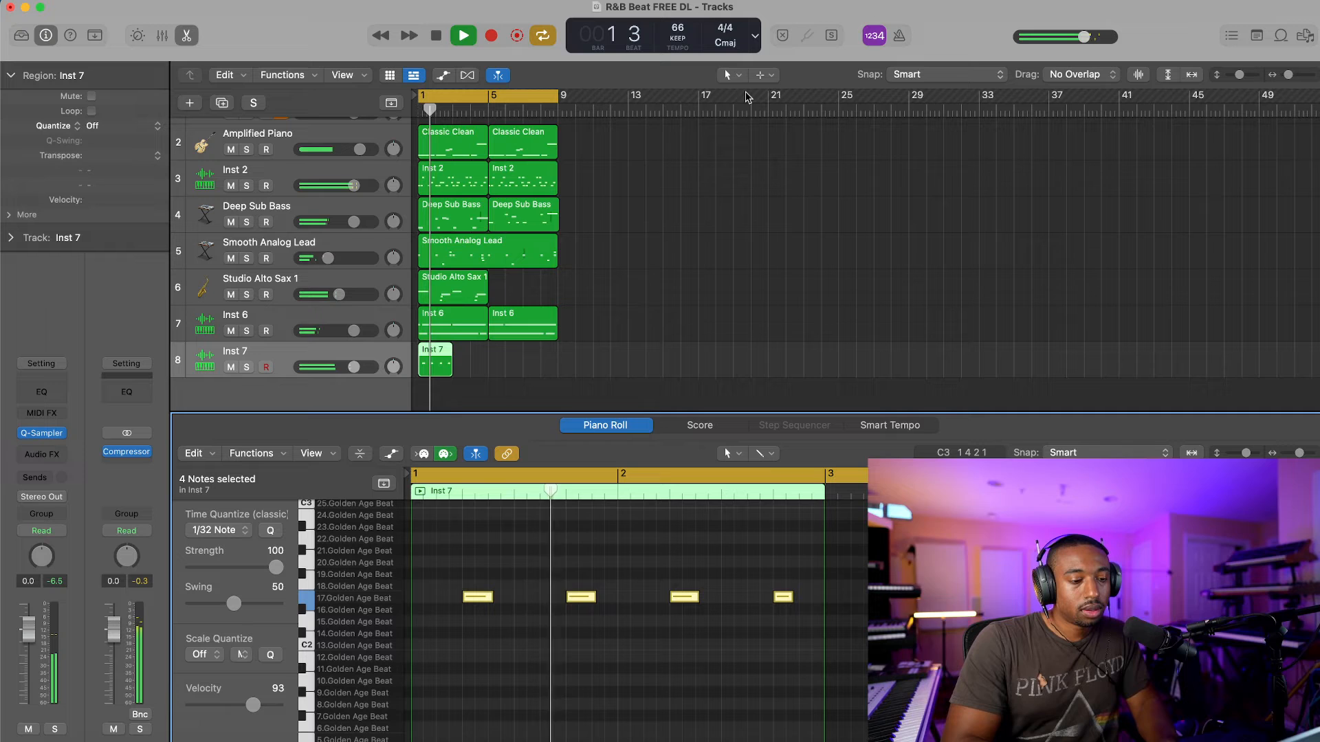
{"action": "left_click", "coordinate": [898, 35]}
{"action": "left_click_drag", "start_coordinate": [451, 354], "coordinate": [557, 351]}
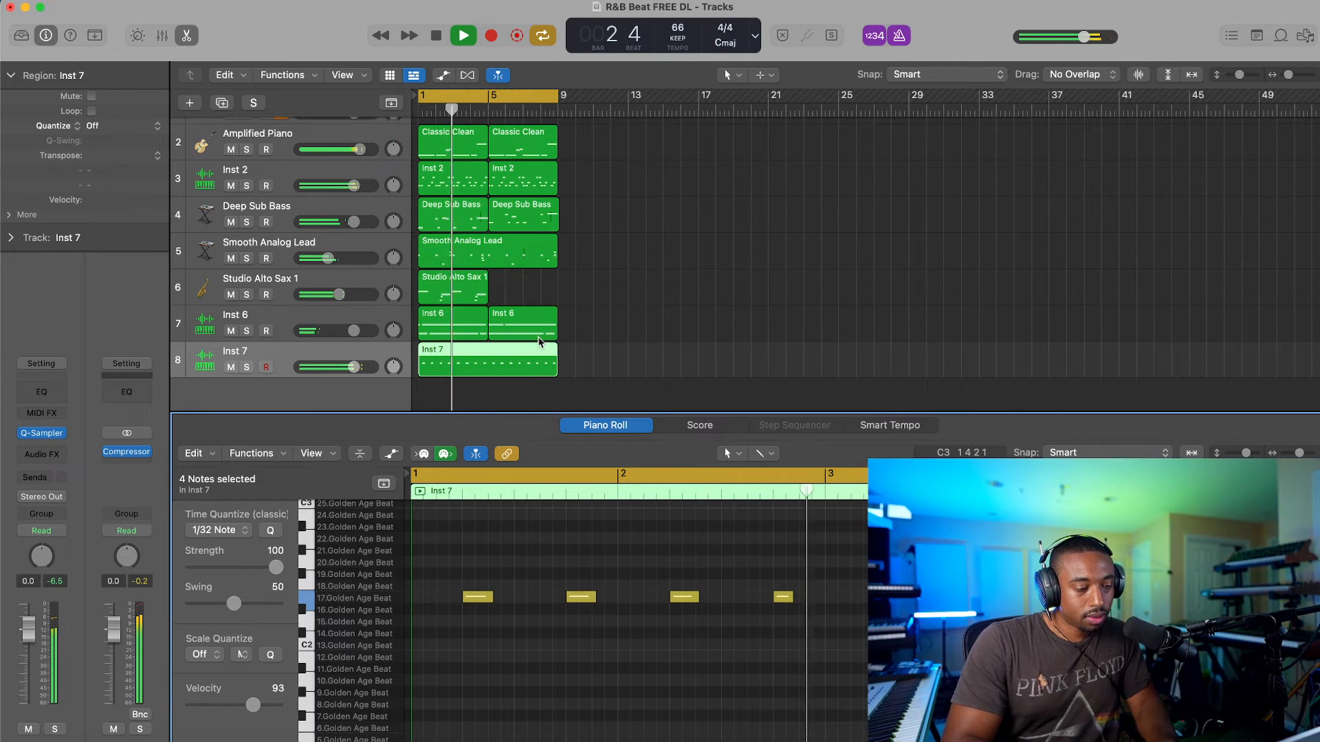
Step: Lower the Studio Alto Sax 1 volume slightly and pan it left, and adjust the Amplified Piano panning slightly
{"action": "scroll", "coordinate": [454, 191], "scroll_direction": "up", "scroll_amount": 2}
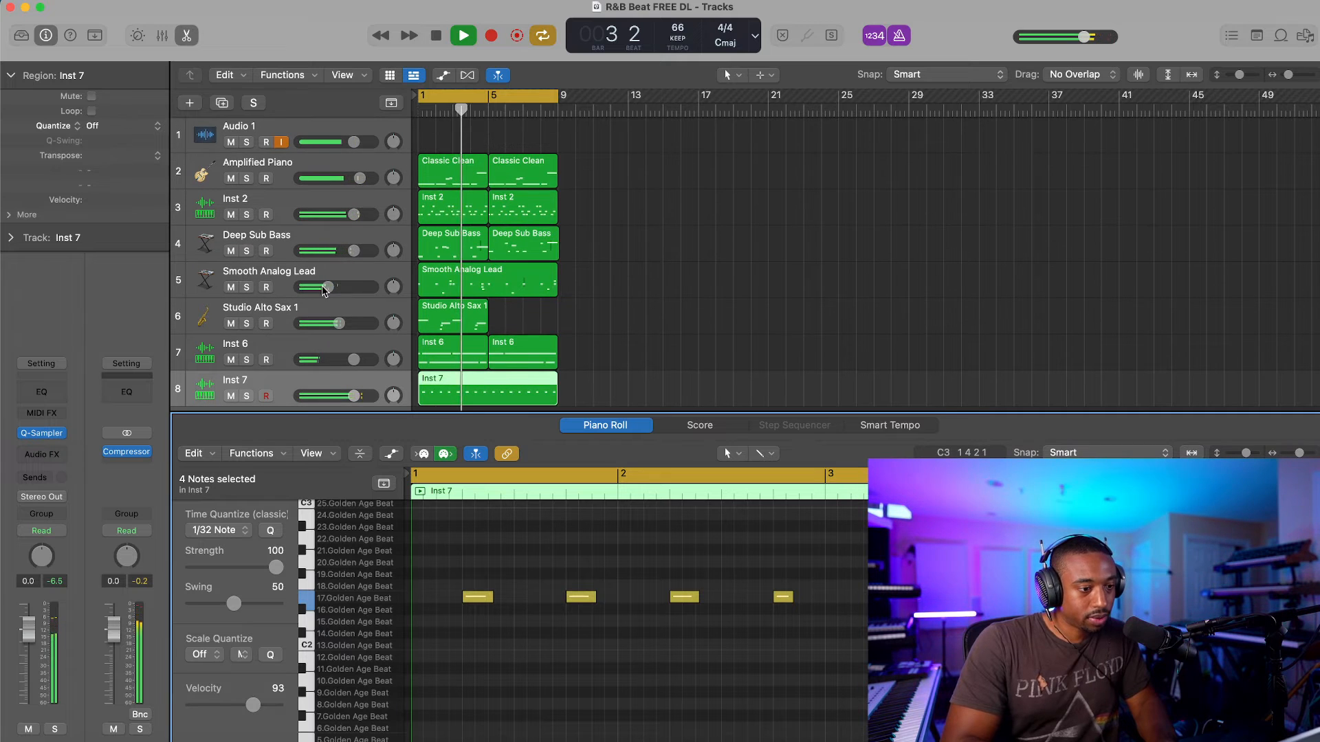
{"action": "left_click_drag", "start_coordinate": [333, 323], "coordinate": [395, 341]}
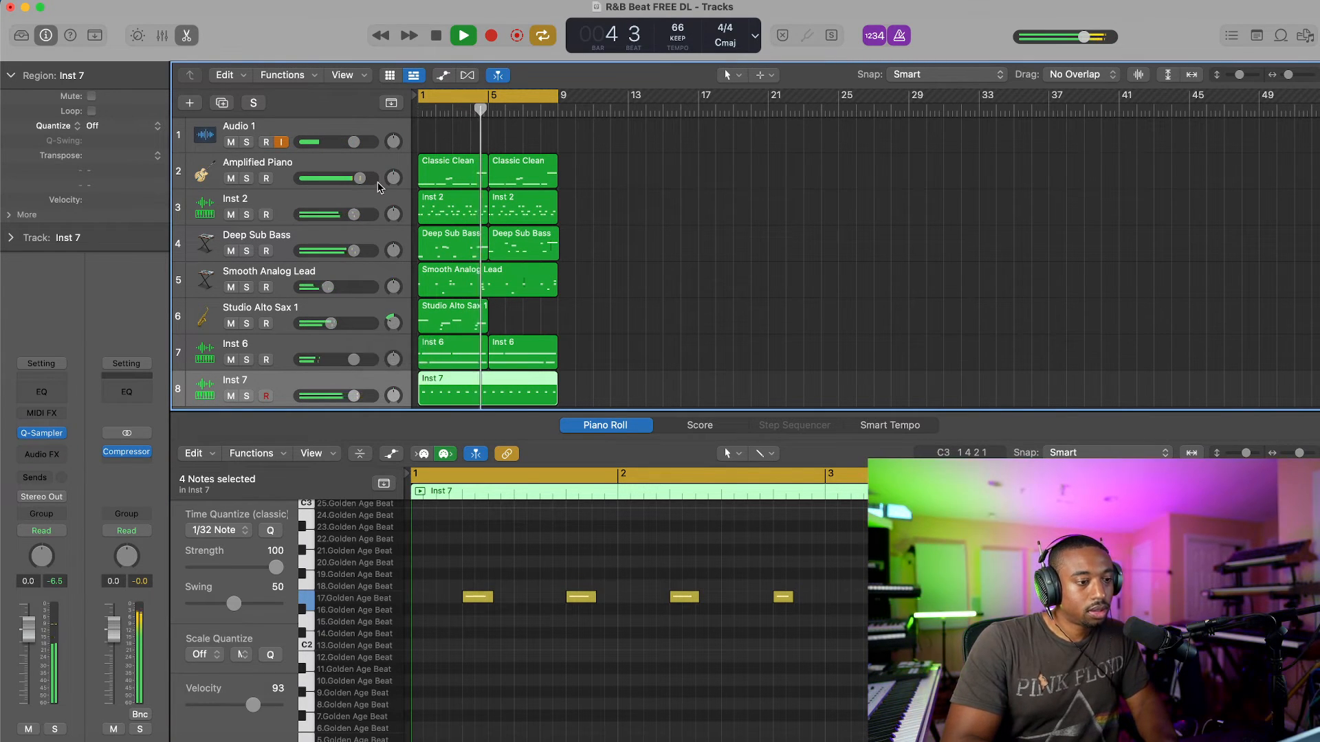
{"action": "left_click_drag", "start_coordinate": [393, 178], "coordinate": [394, 186]}
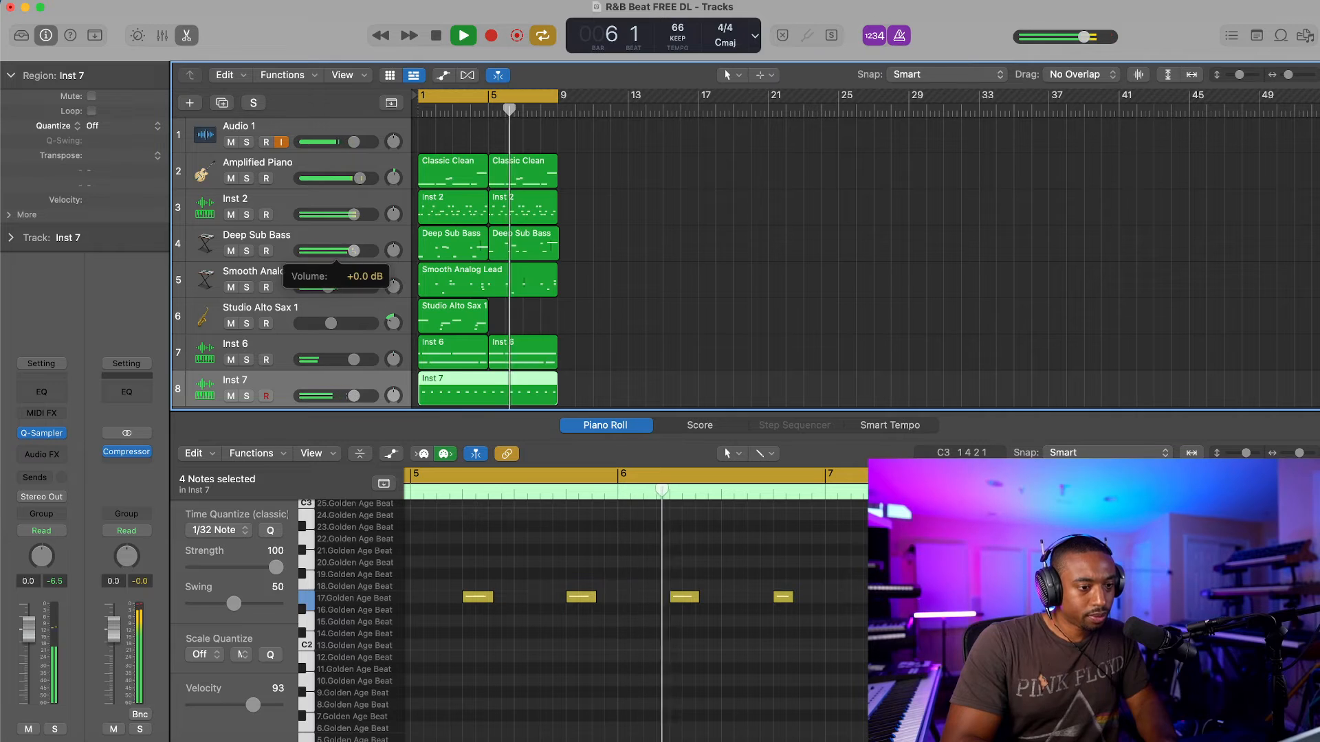
Step: Transpose all notes in both Deep Sub Bass regions down one octave
{"action": "left_click", "coordinate": [465, 249]}
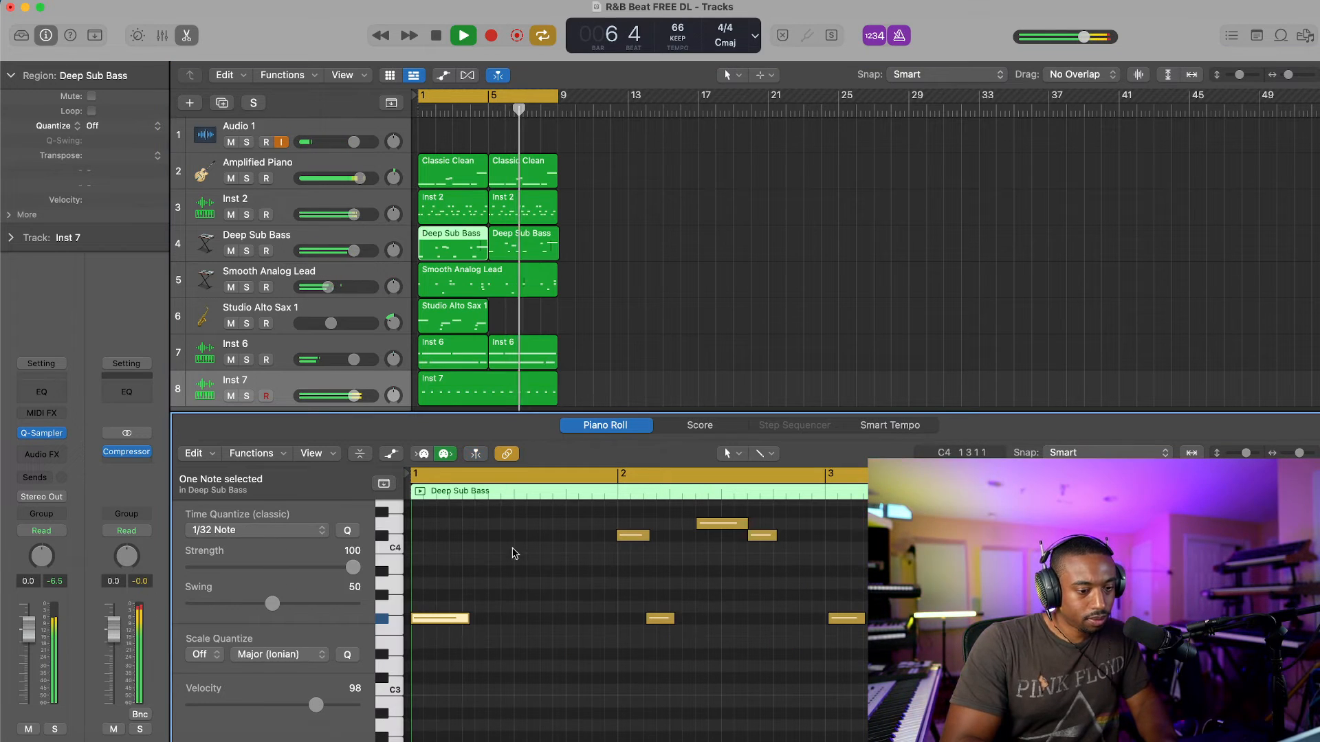
{"action": "key", "text": "super+a"}
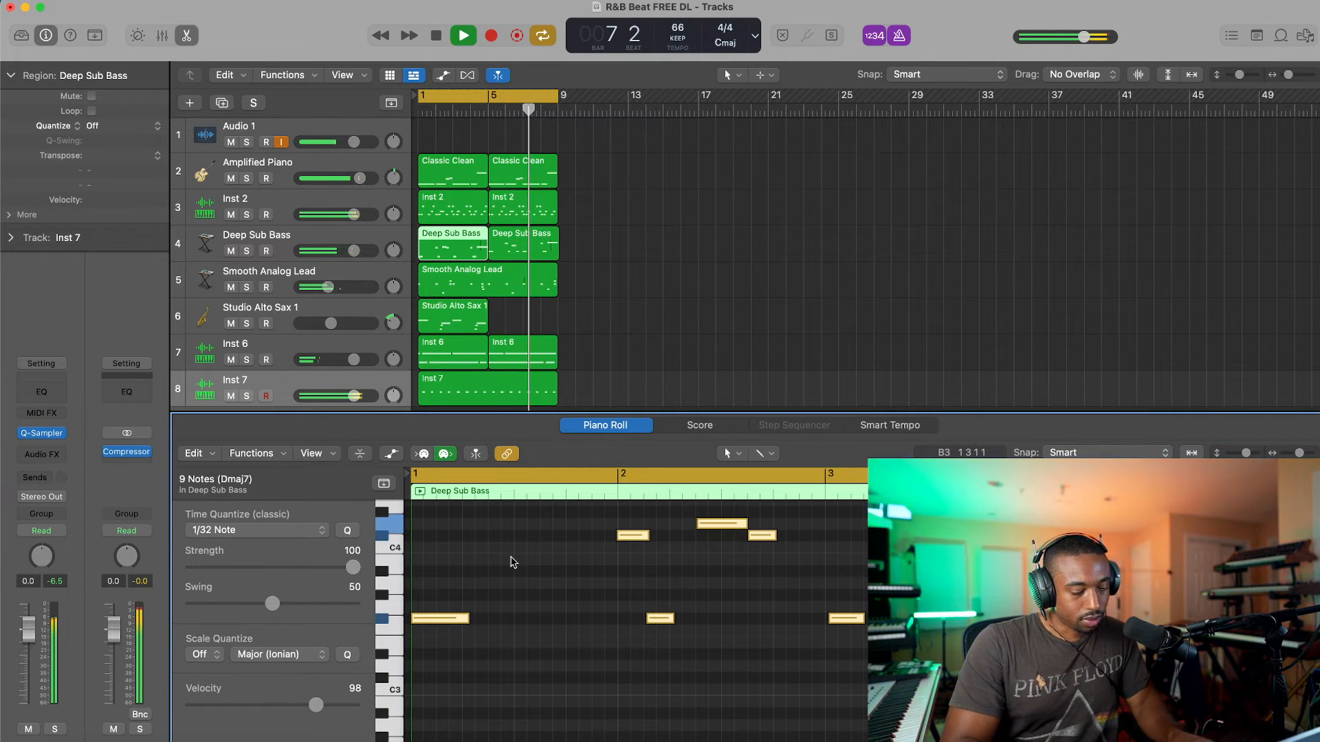
{"action": "key", "text": "shift+alt+Down"}
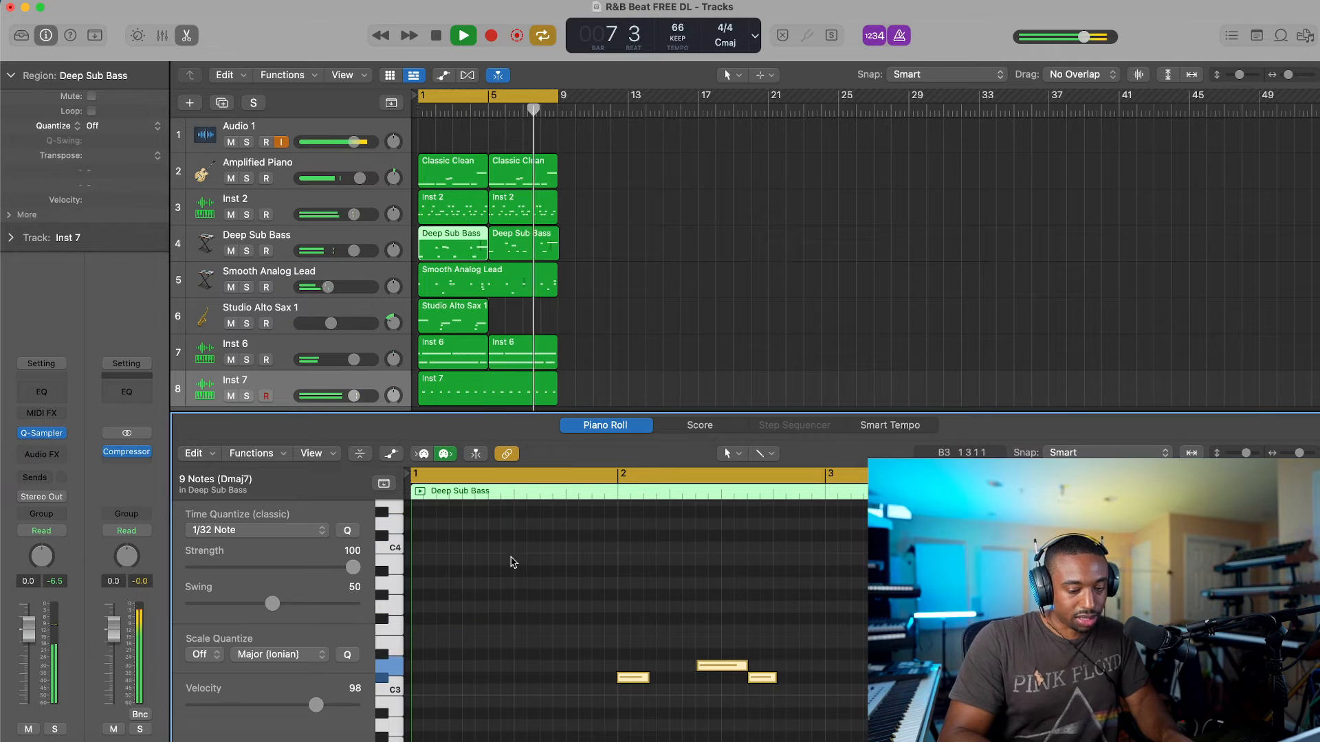
{"action": "left_click", "coordinate": [517, 228]}
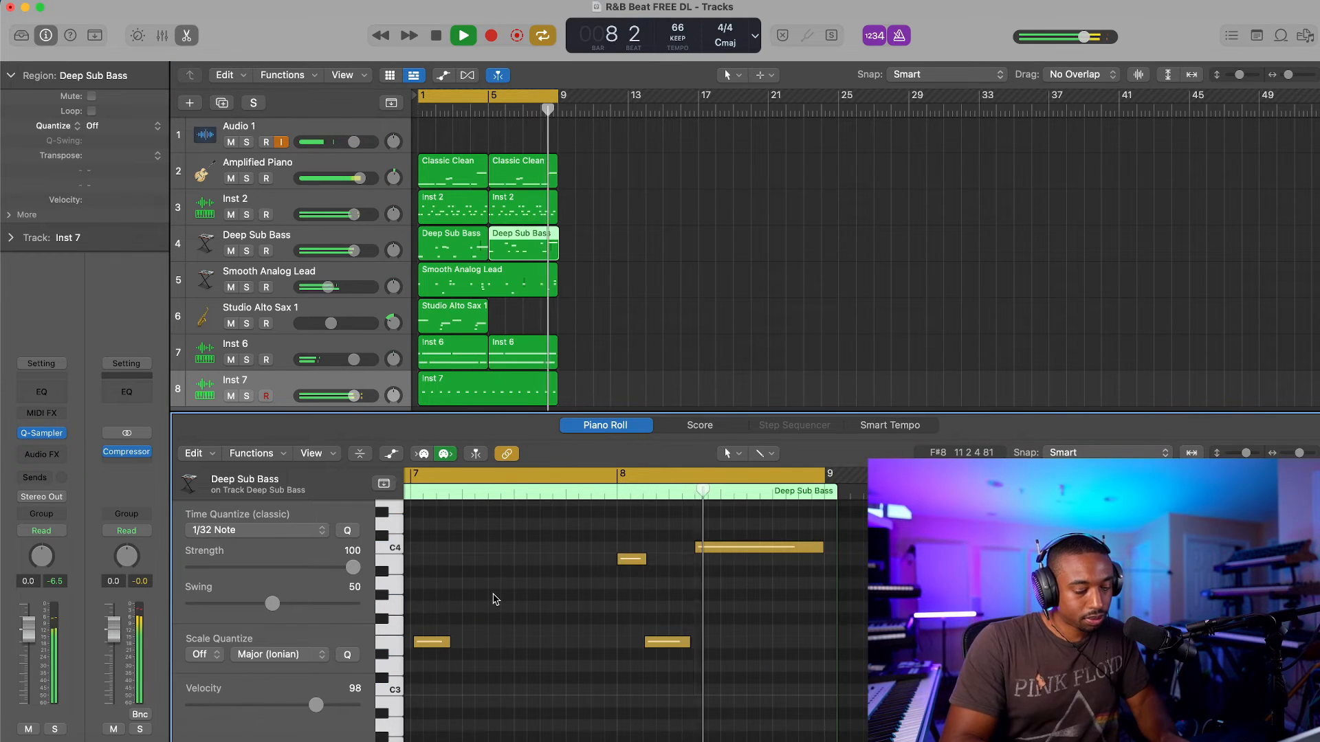
{"action": "key", "text": "super+a"}
{"action": "key", "text": "shift+alt+Down"}
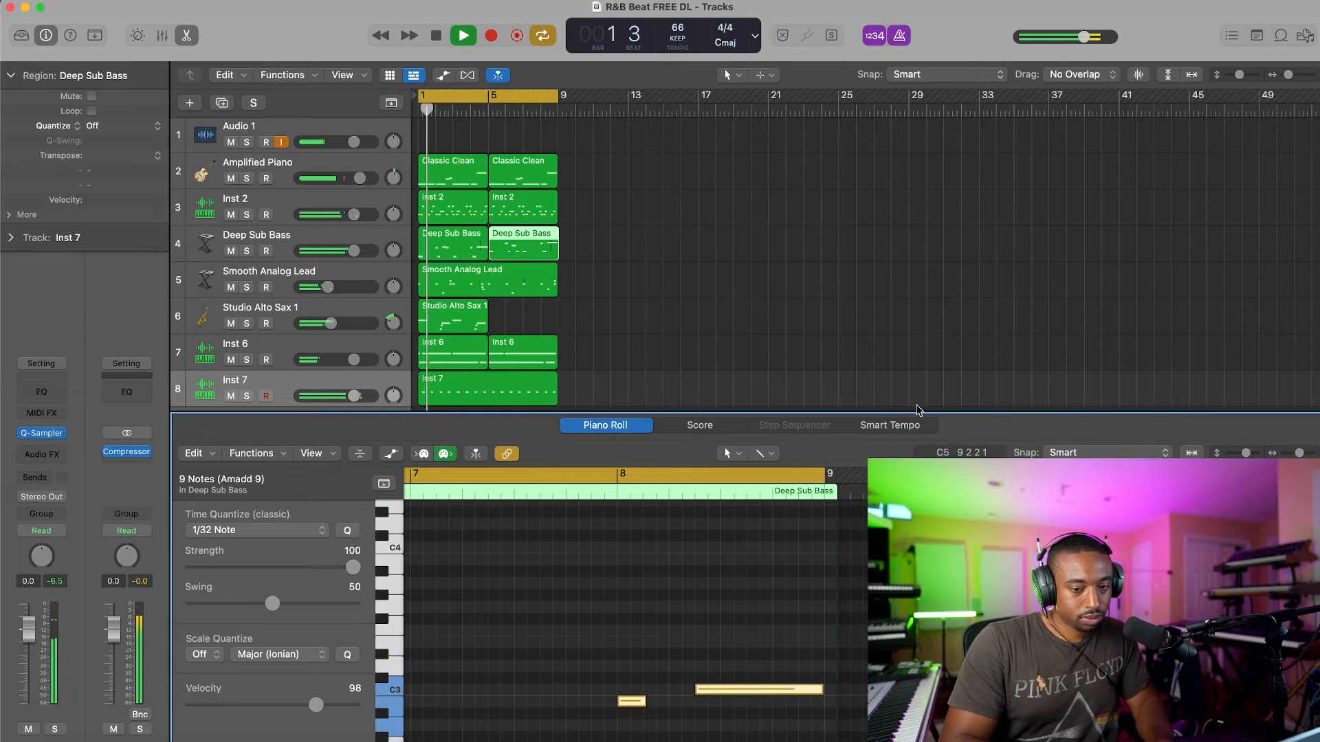
Step: Create another track below Inst 7 with the same sampler settings
{"action": "scroll", "coordinate": [663, 165], "scroll_direction": "down", "scroll_amount": 2}
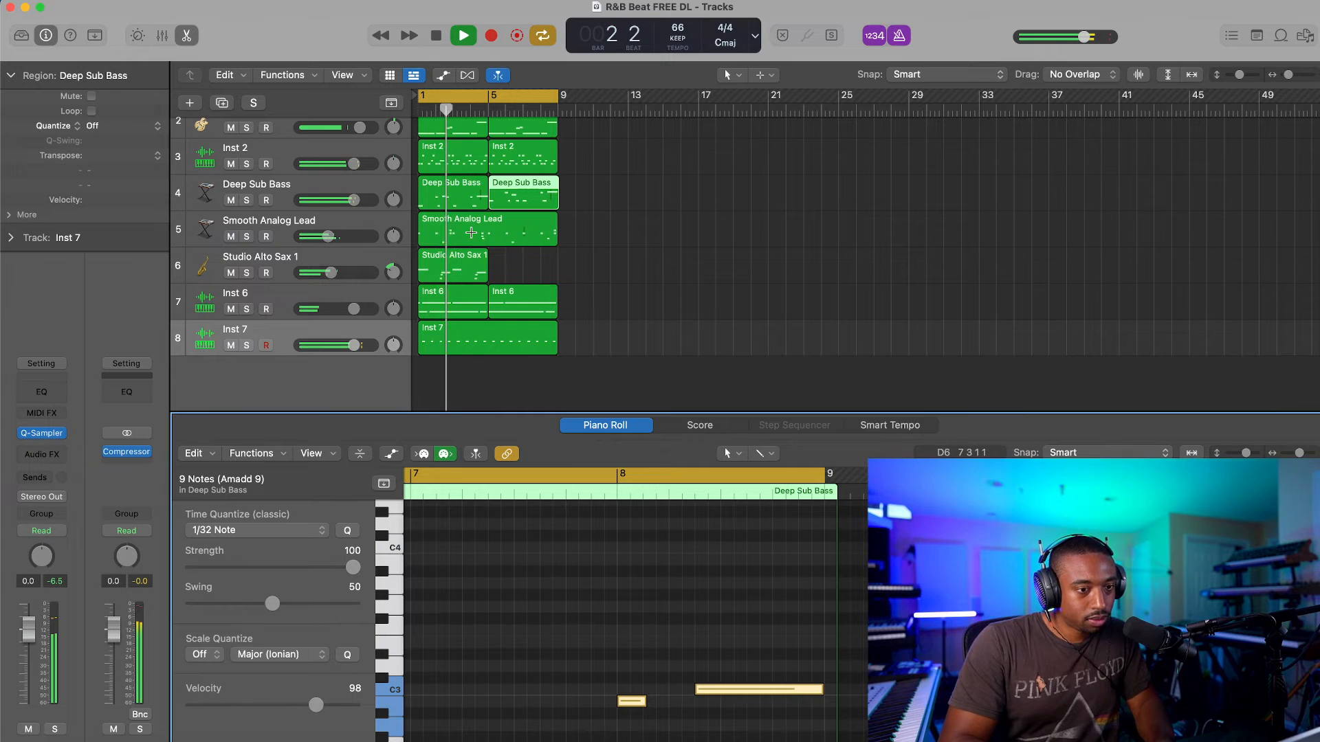
{"action": "left_click", "coordinate": [361, 382]}
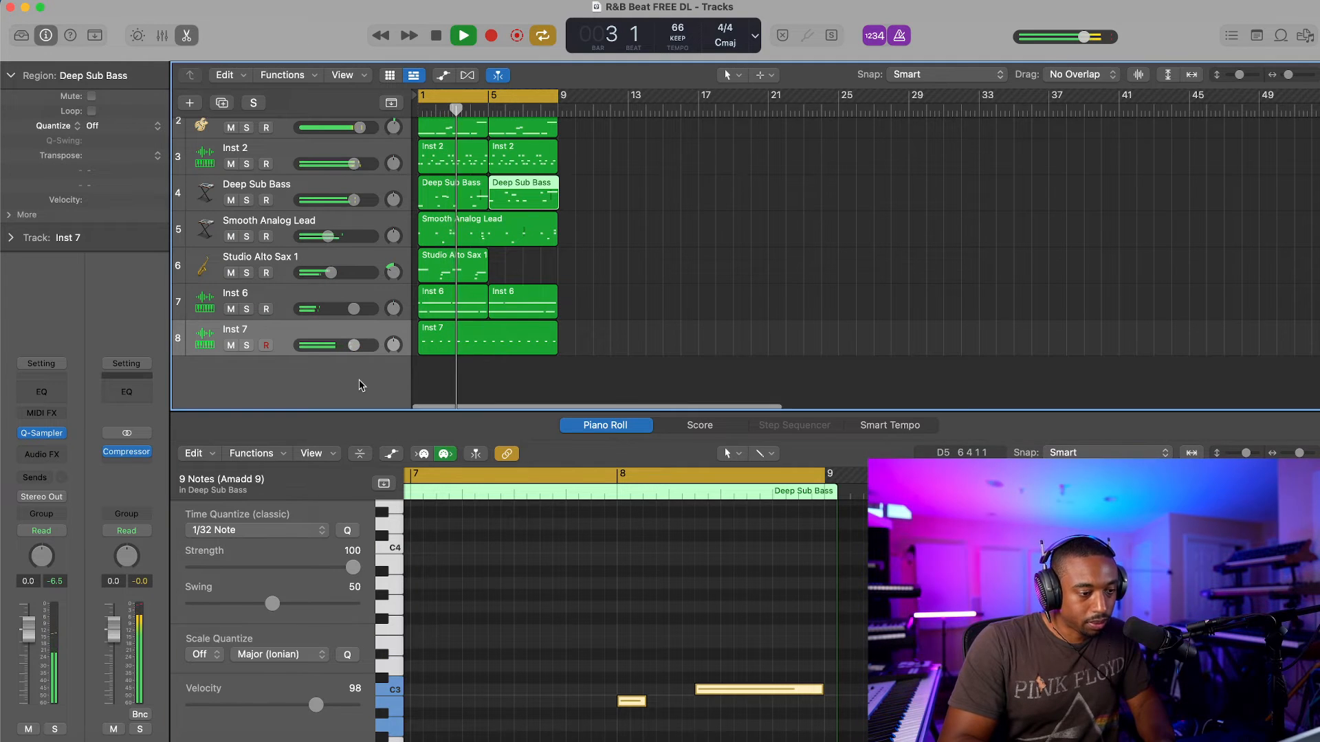
{"action": "right_click", "coordinate": [272, 333]}
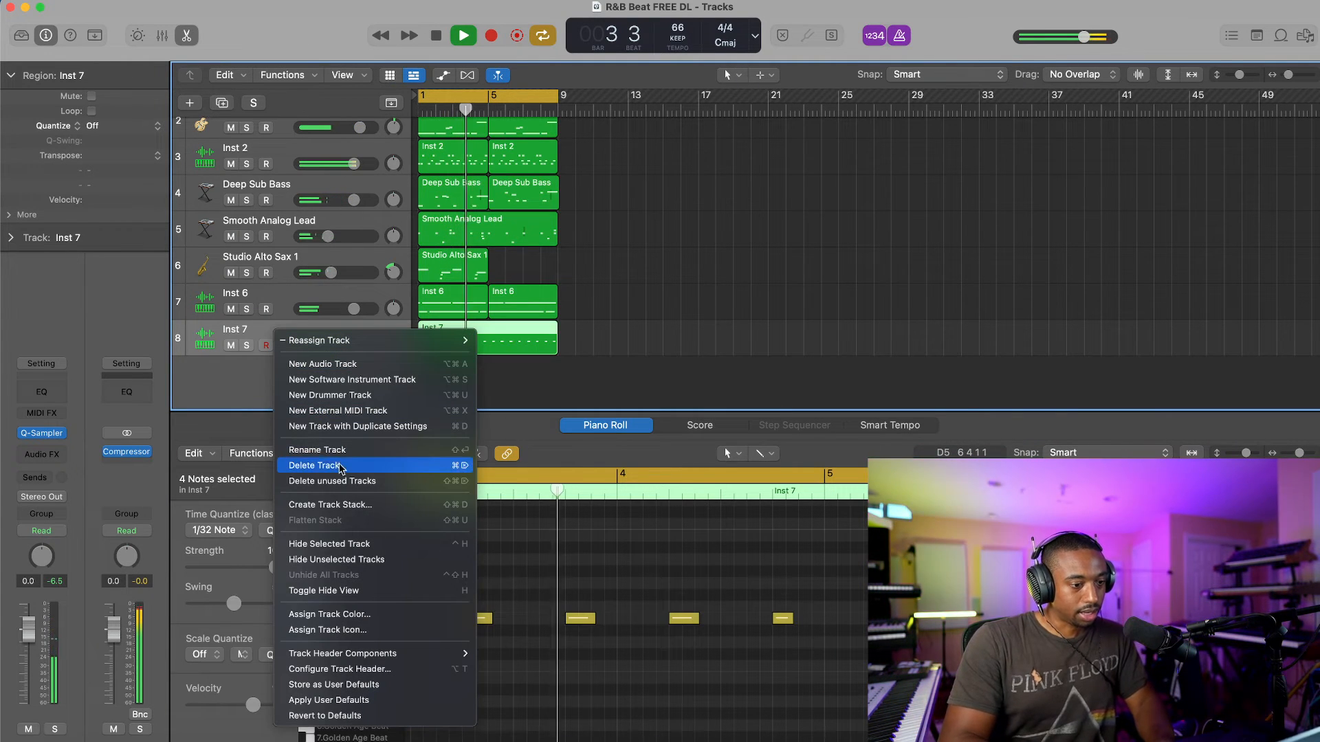
{"action": "left_click", "coordinate": [345, 427]}
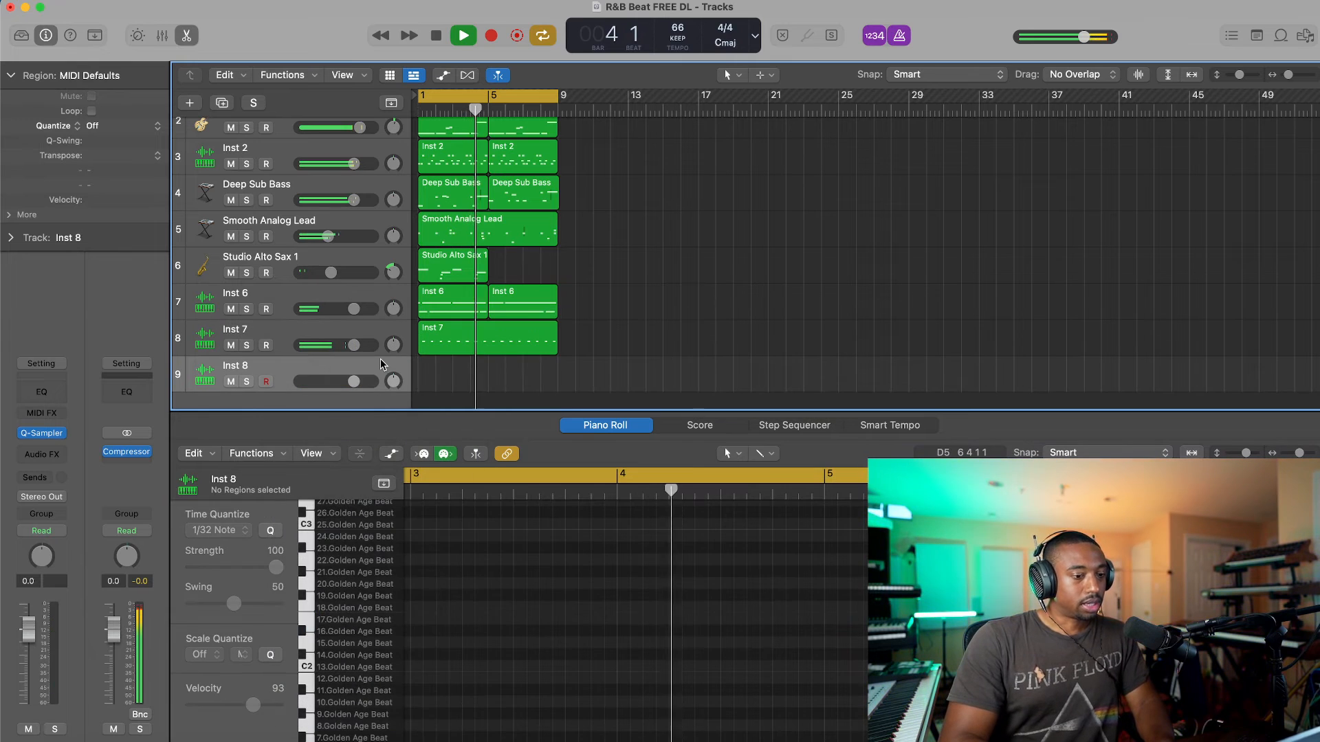
Step: Audition the A slice on Inst 8 with Musical Typing and raise the track's volume to 6.0 dB
{"action": "key", "text": "super+k"}
{"action": "key", "text": "a"}
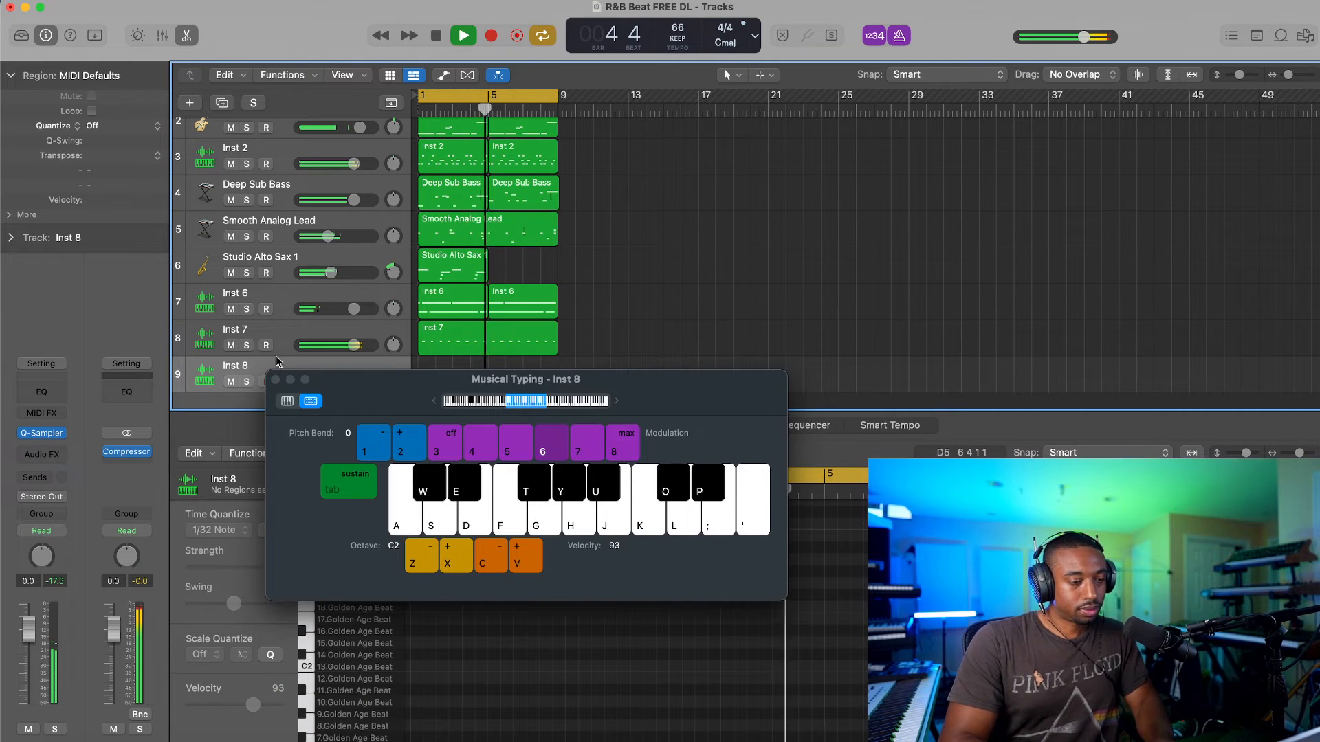
{"action": "left_click", "coordinate": [275, 379]}
{"action": "key", "text": "space"}
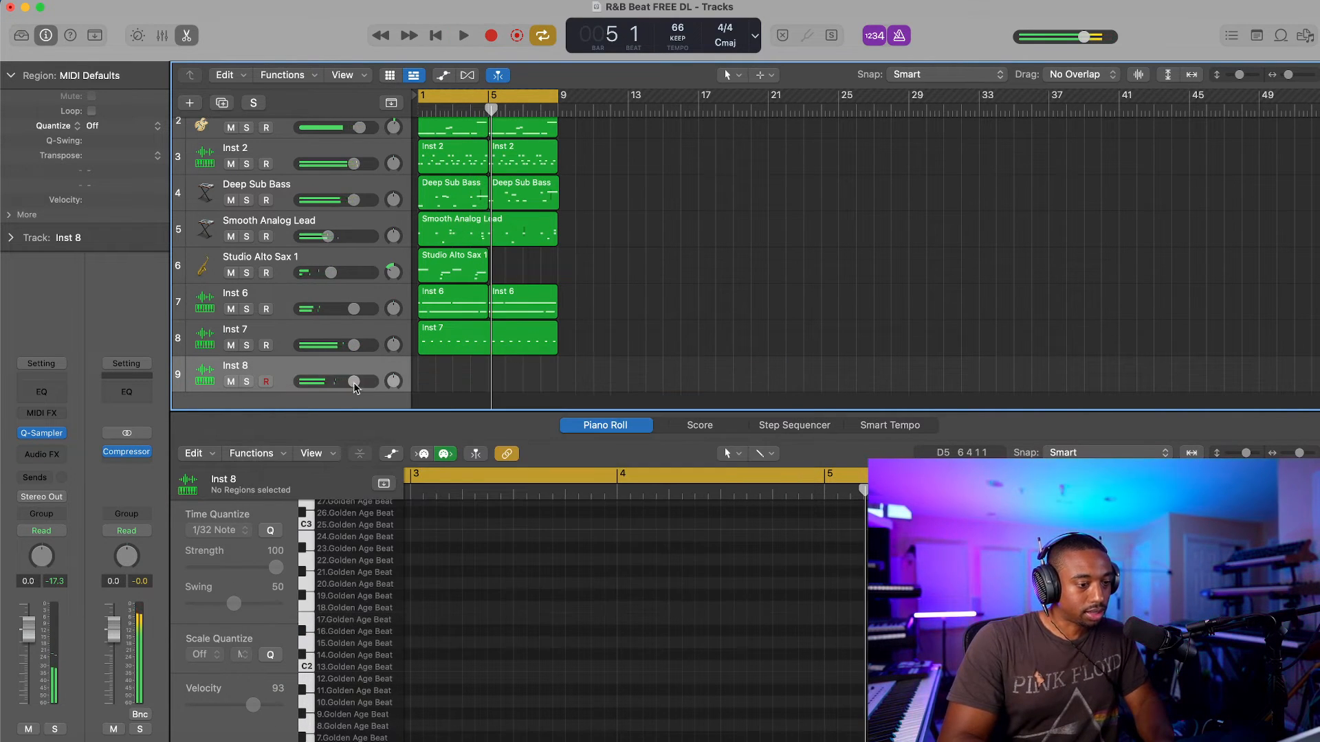
{"action": "key", "text": "space"}
Step: Rehearse a percussion pattern on Inst 8 using the A, F and T slices in Musical Typing over the playing beat
{"action": "key", "text": "super+k"}
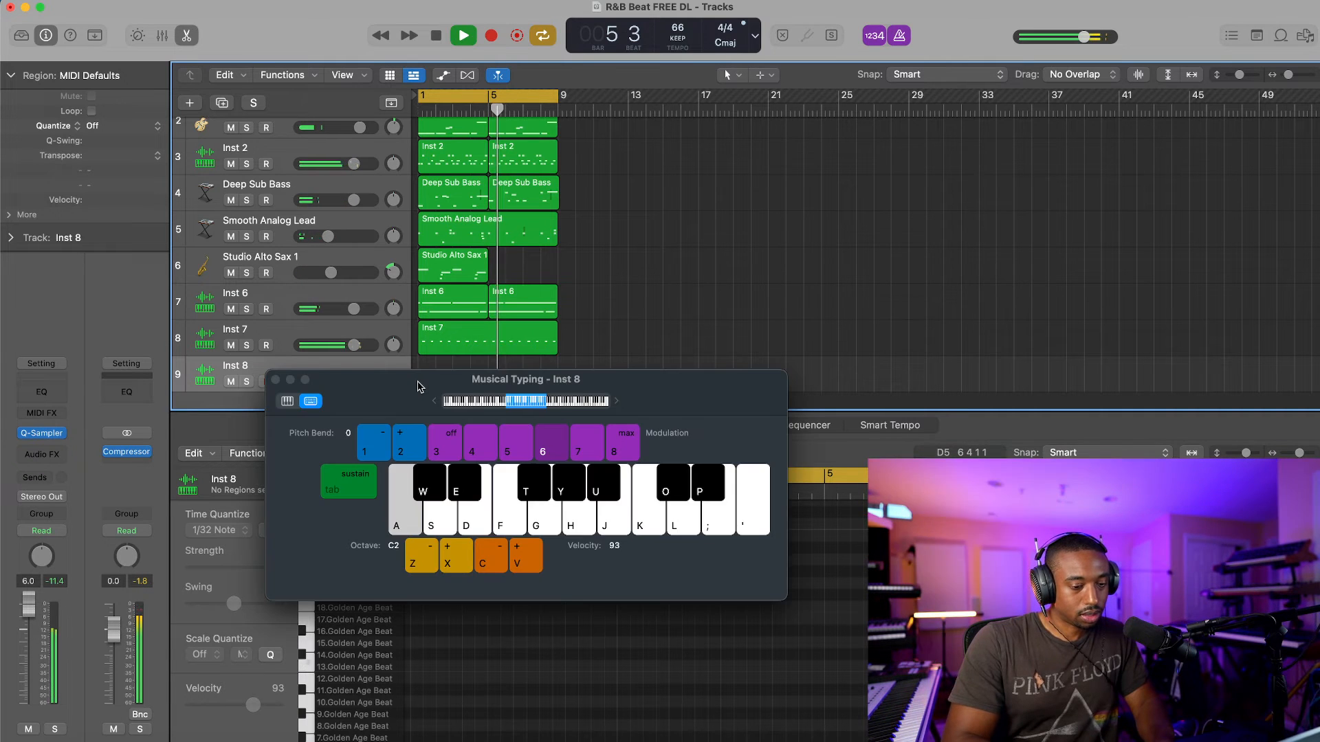
{"action": "key", "text": "a"}
{"action": "key", "text": "a"}
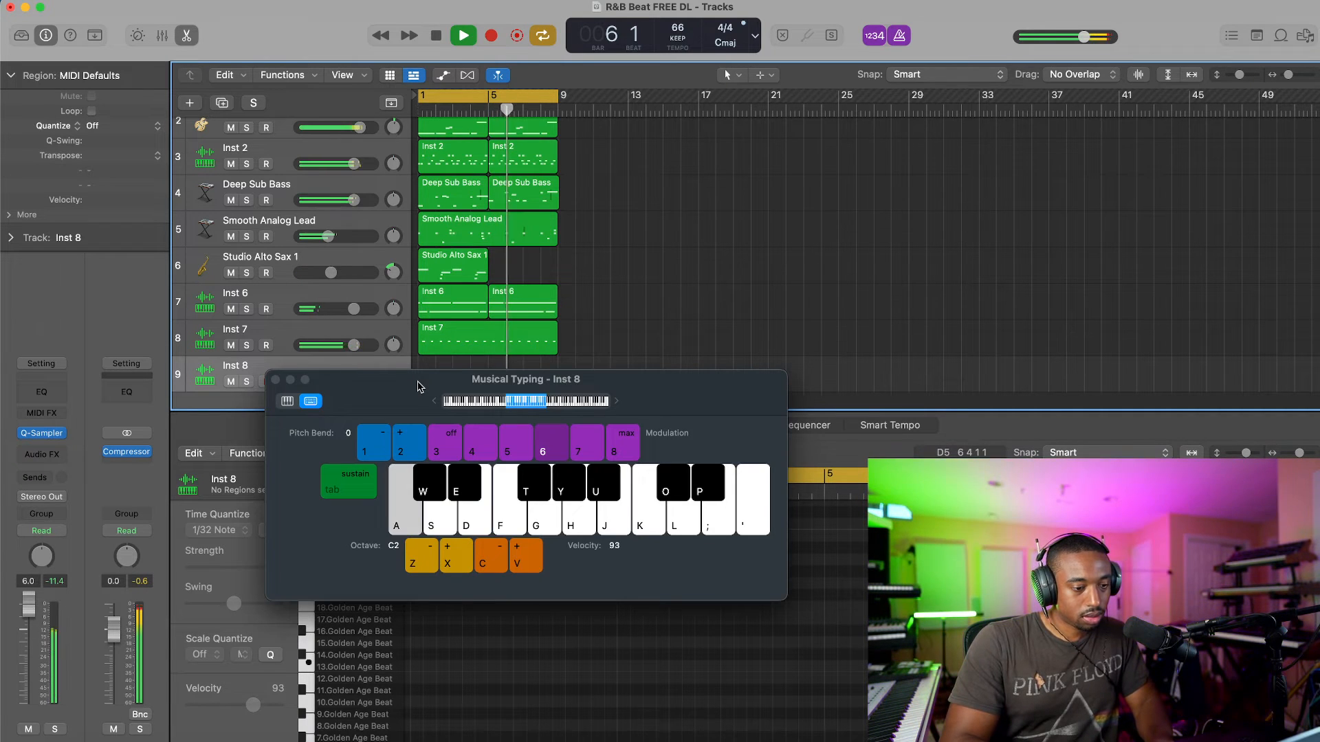
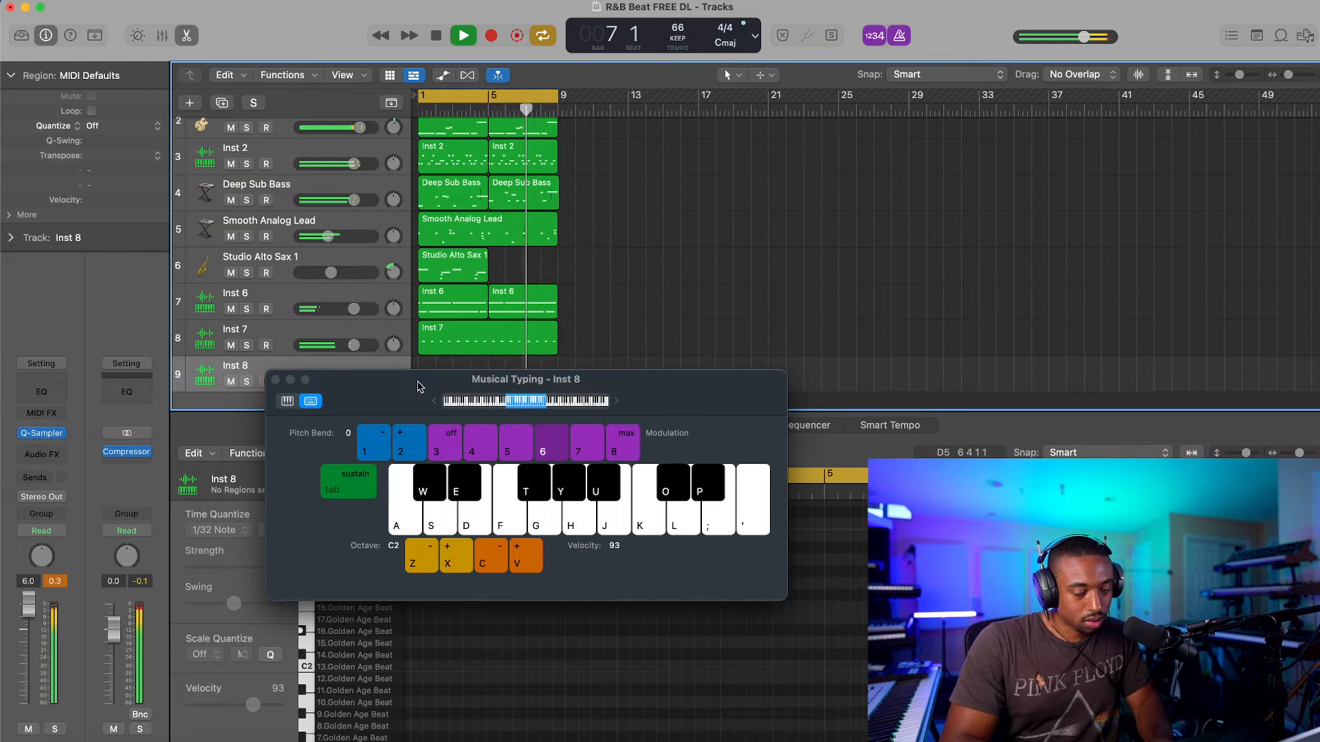
{"action": "key", "text": "f"}
{"action": "key", "text": "a"}
{"action": "key", "text": "a"}
{"action": "key", "text": "a"}
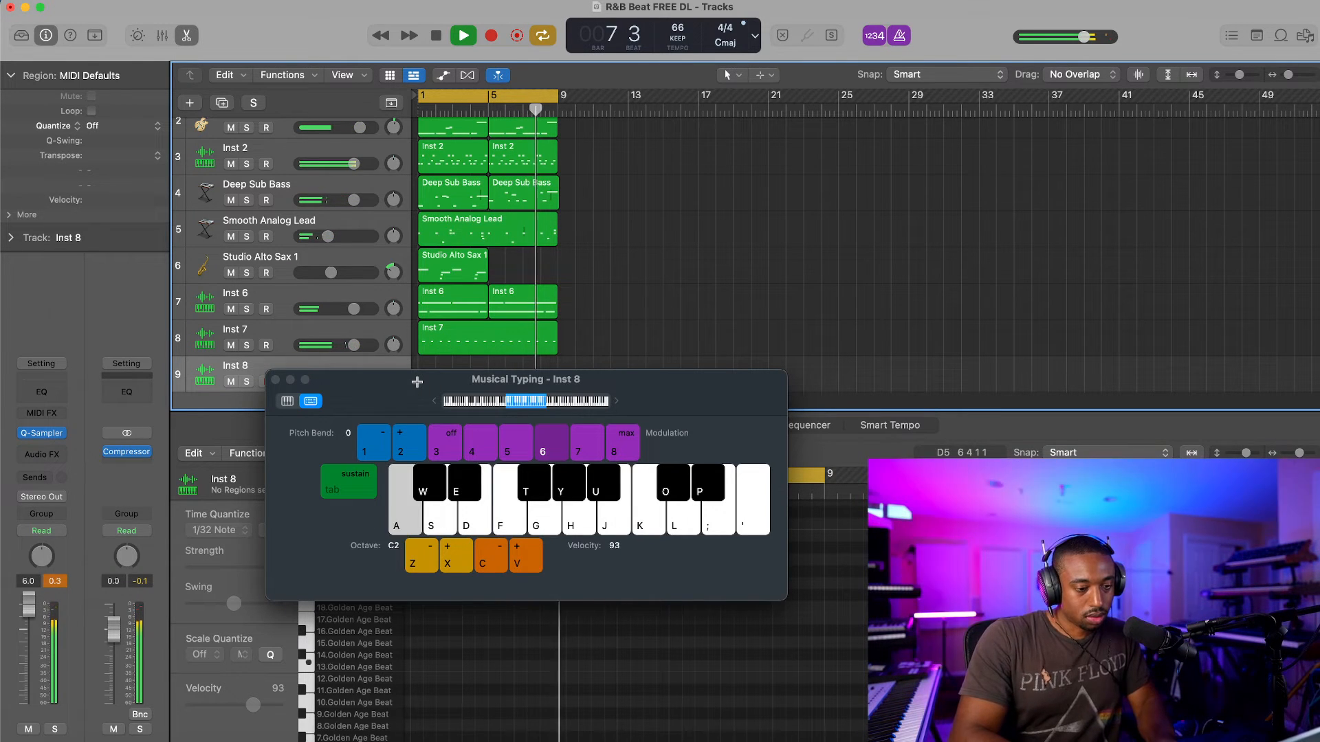
{"action": "key", "text": "t"}
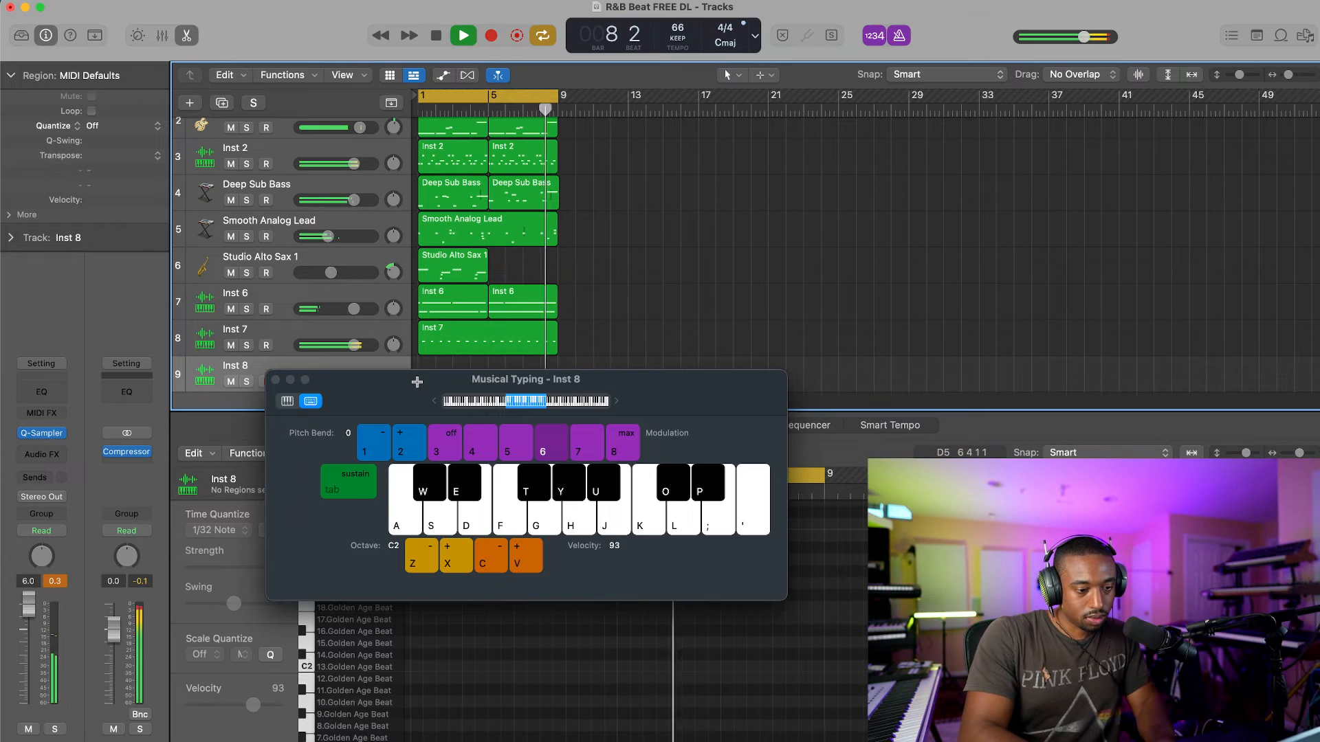
{"action": "key", "text": "t"}
{"action": "key", "text": "a"}
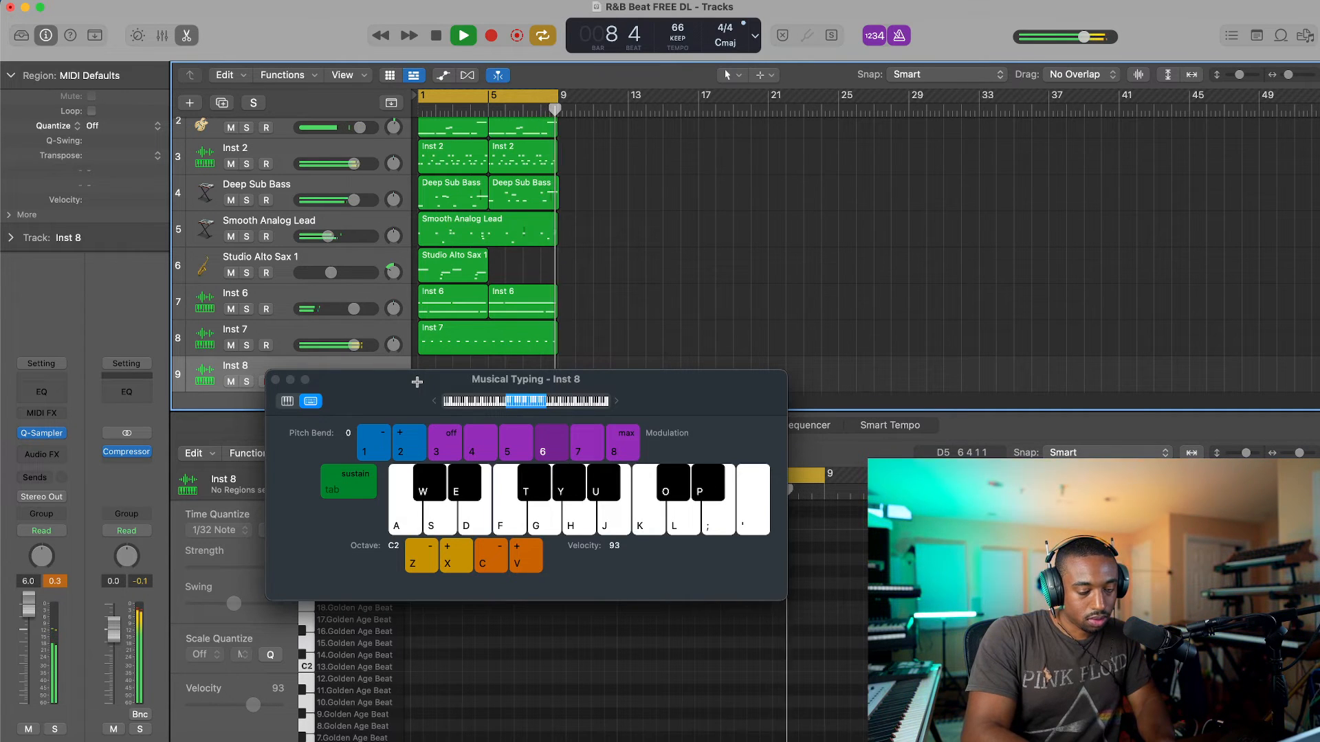
{"action": "key", "text": "a"}
{"action": "key", "text": "t"}
{"action": "key", "text": "a"}
{"action": "key", "text": "space"}
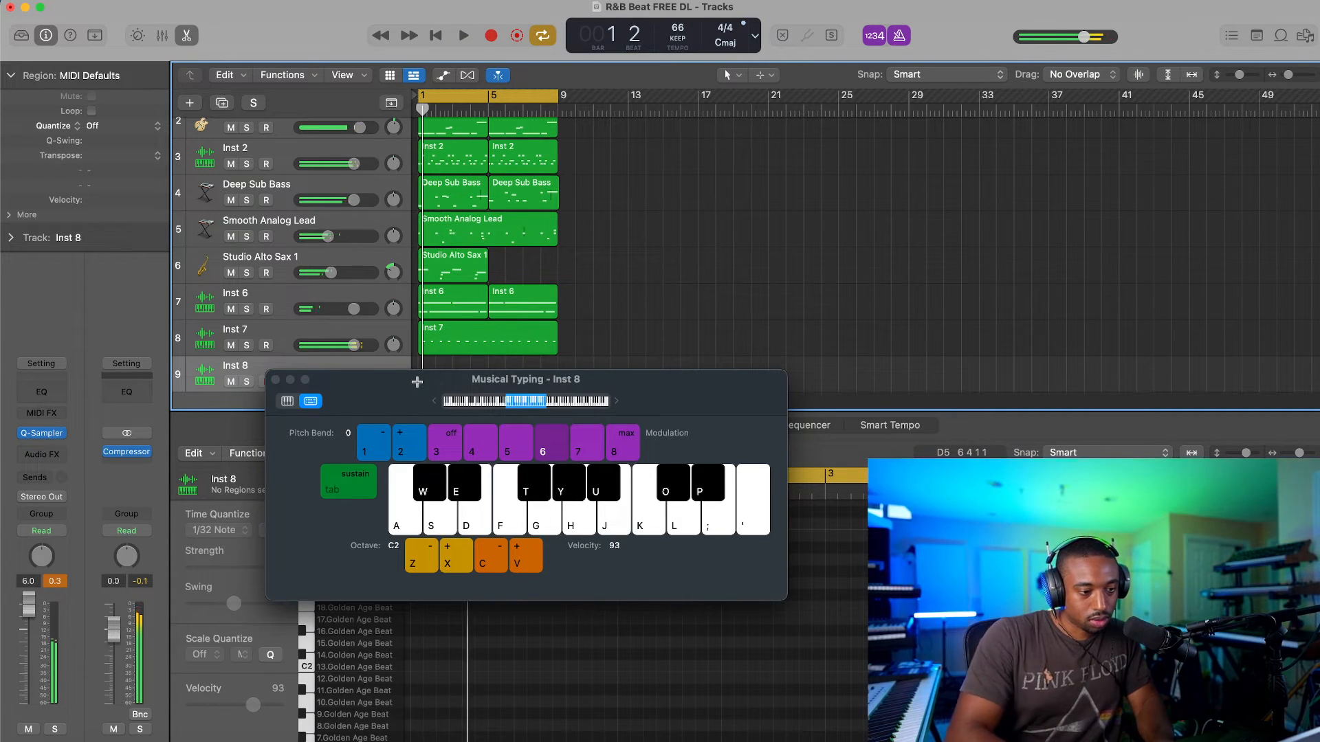
Step: Try out the A, Y, T, H and J slices on Inst 8 in Musical Typing with playback stopped
{"action": "key", "text": "a"}
{"action": "key", "text": "y"}
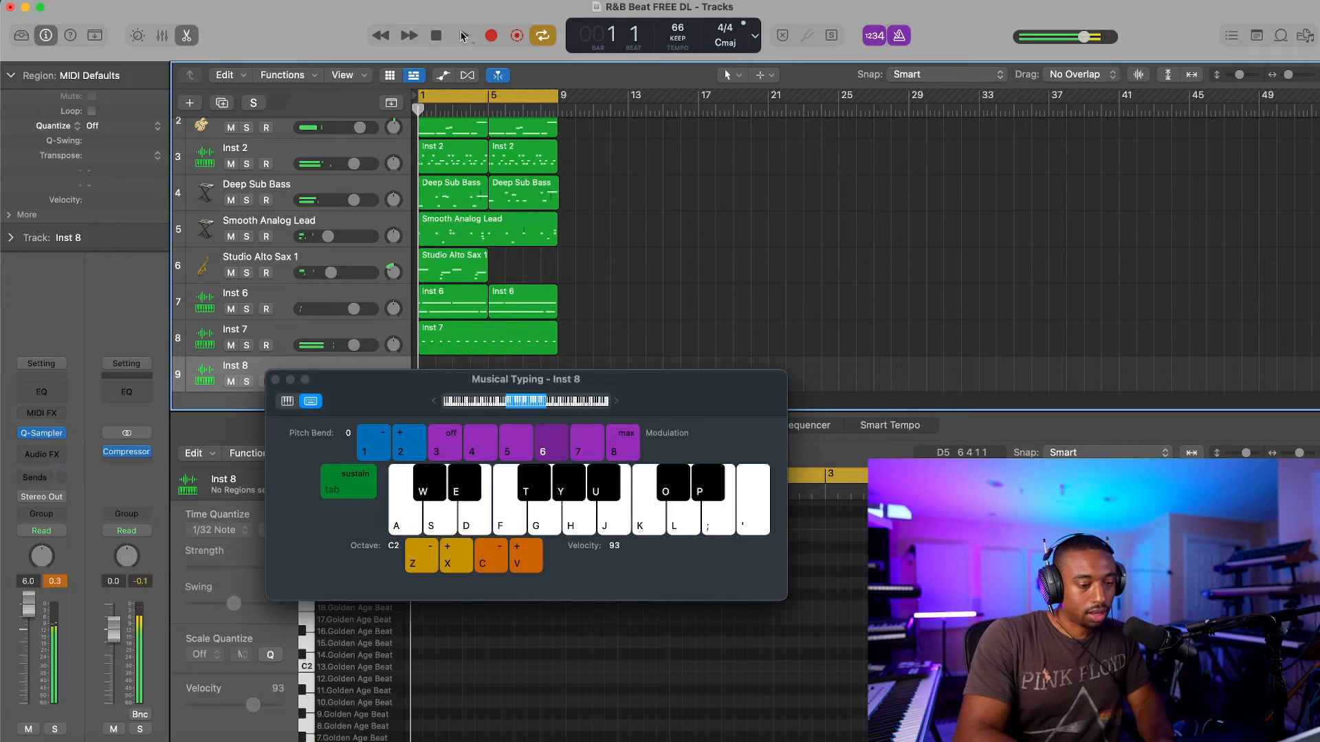
{"action": "key", "text": "t"}
{"action": "key", "text": "a"}
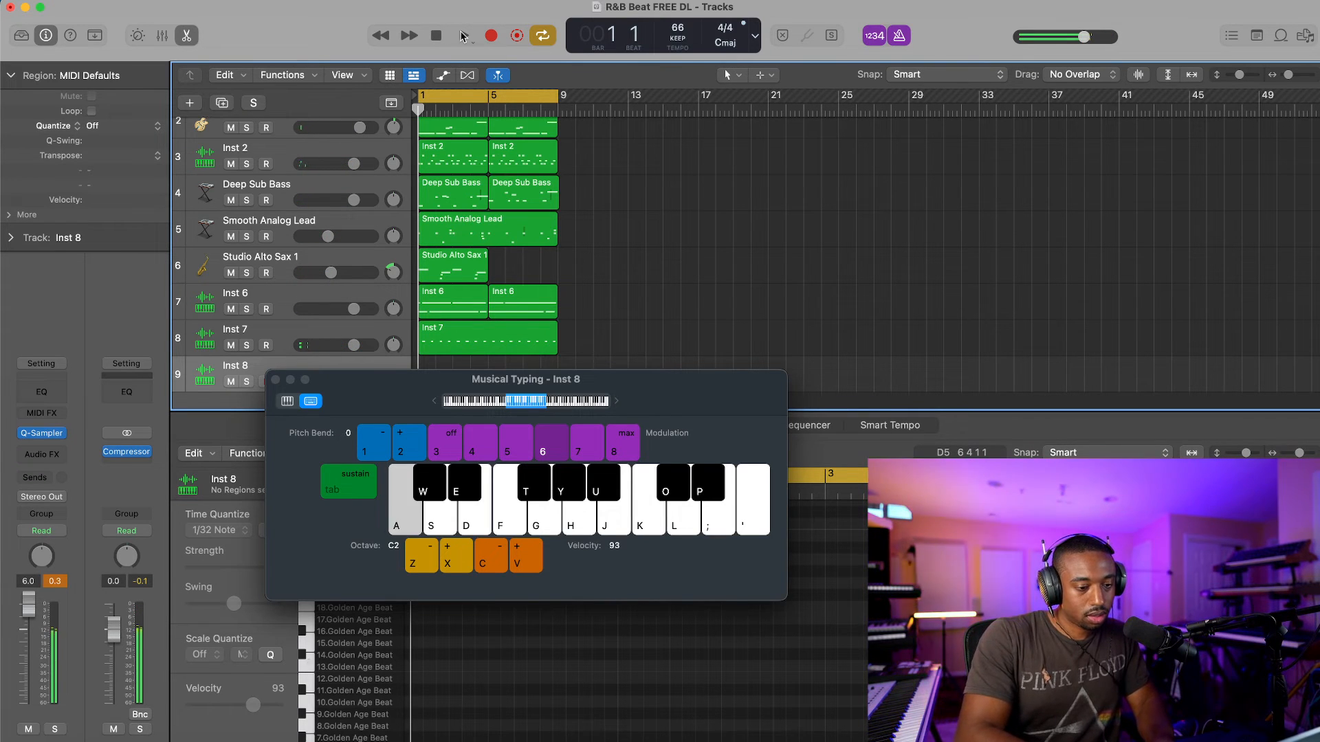
{"action": "key", "text": "a"}
{"action": "key", "text": "t"}
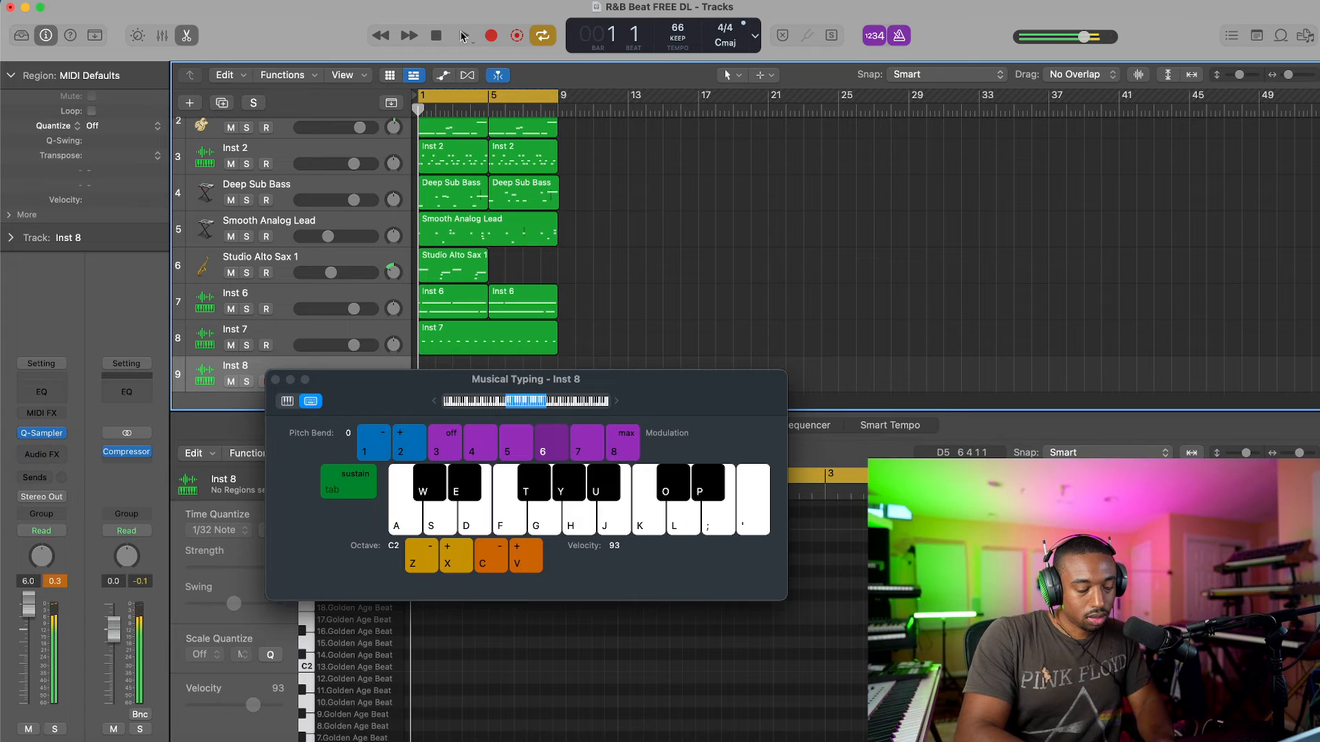
{"action": "key", "text": "j"}
{"action": "key", "text": "h"}
{"action": "key", "text": "a"}
{"action": "key", "text": "t"}
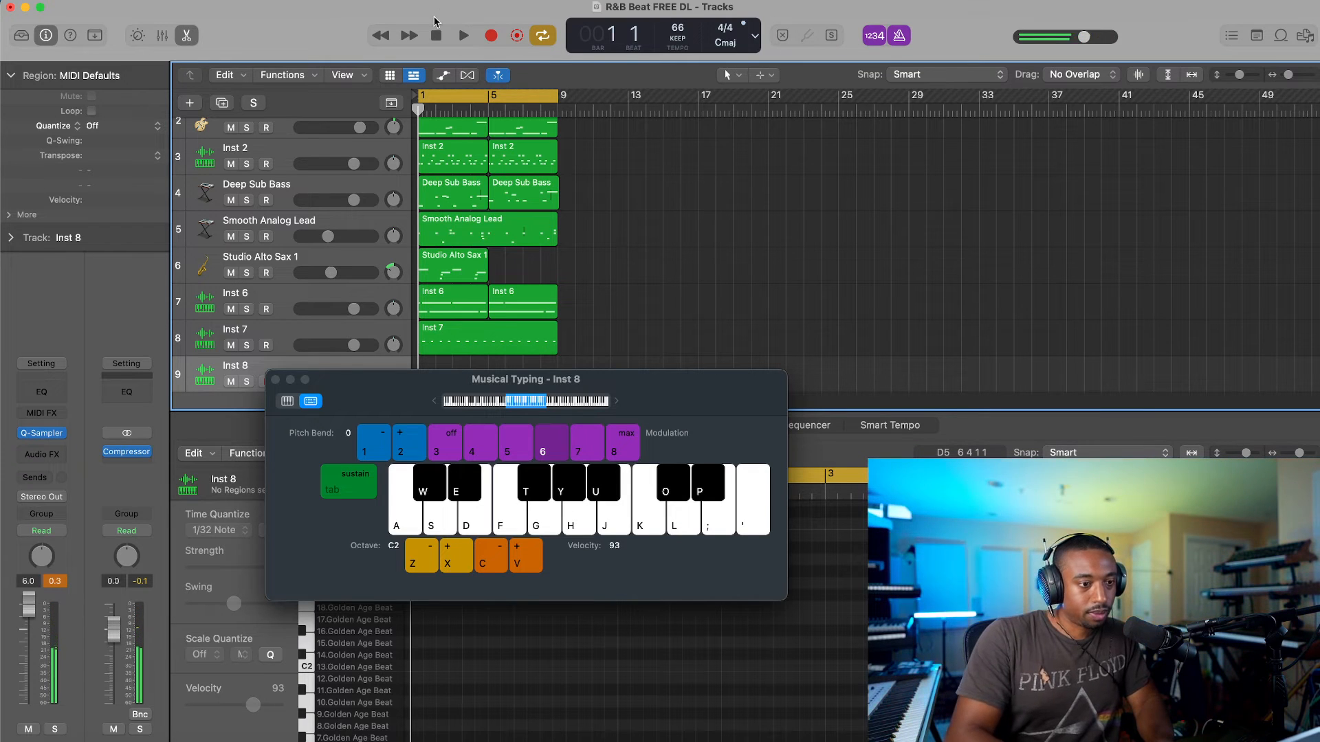
Step: Record a percussion part on Inst 8 from bar 1 to bar 3, playing the A and T slices in Musical Typing
{"action": "left_click", "coordinate": [488, 33]}
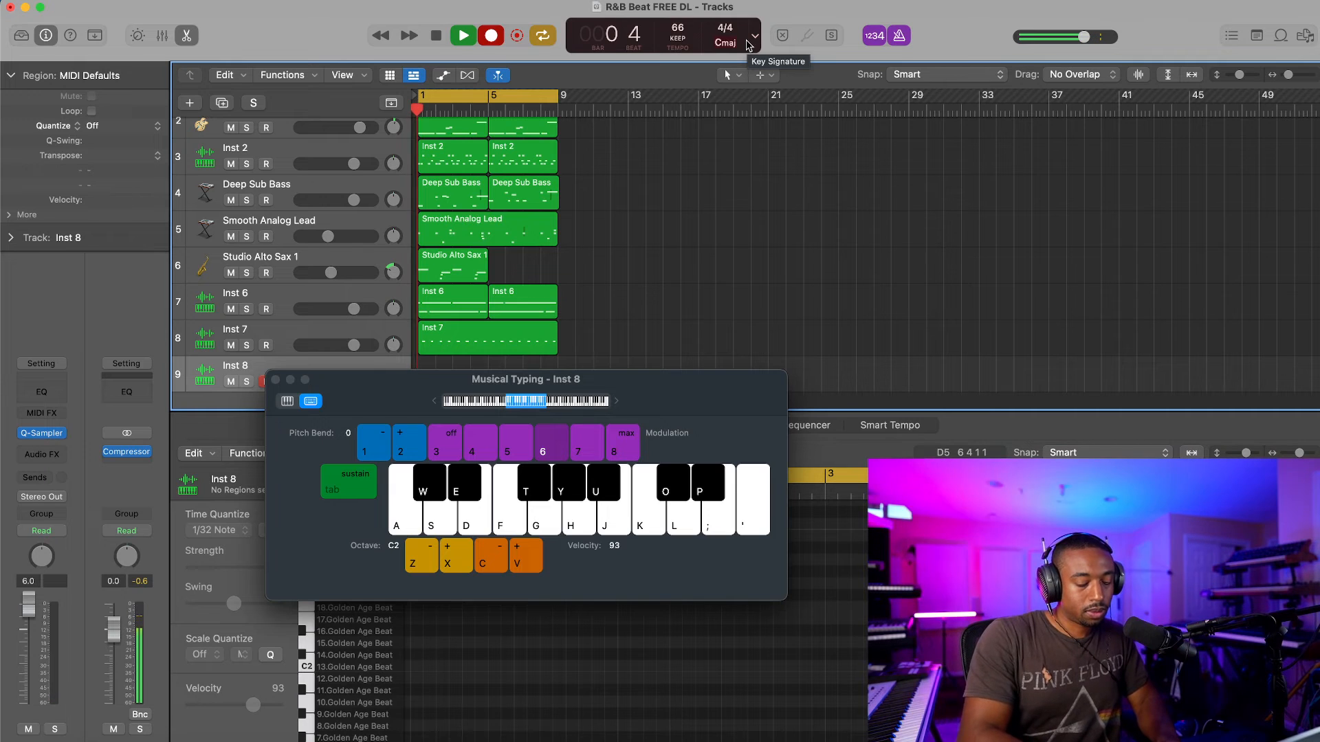
{"action": "key", "text": "a"}
{"action": "key", "text": "t"}
{"action": "key", "text": "a"}
{"action": "key", "text": "a"}
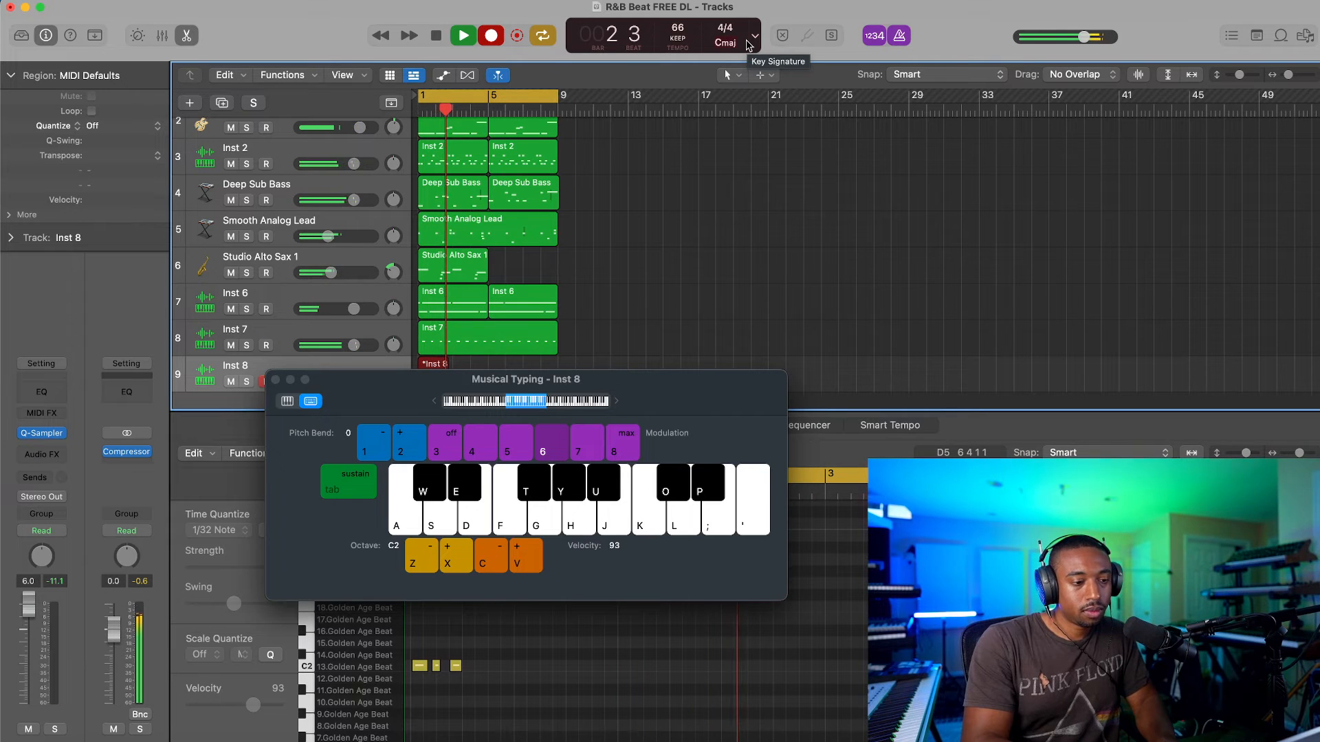
{"action": "key", "text": "a"}
{"action": "key", "text": "t"}
{"action": "key", "text": "a"}
{"action": "key", "text": "a"}
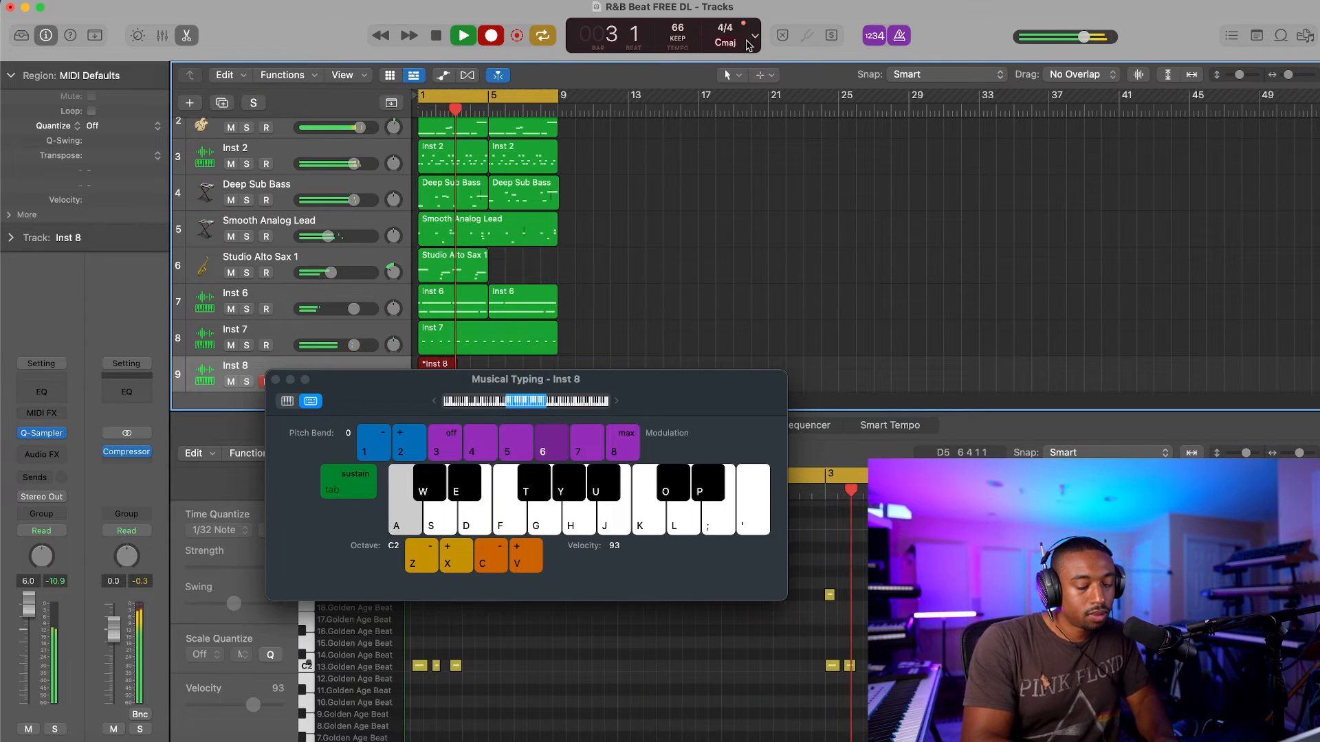
{"action": "left_click", "coordinate": [275, 379]}
{"action": "key", "text": "space"}
Step: Quantize all recorded Inst 8 notes to 1/32 notes and play the part back
{"action": "key", "text": "super+a"}
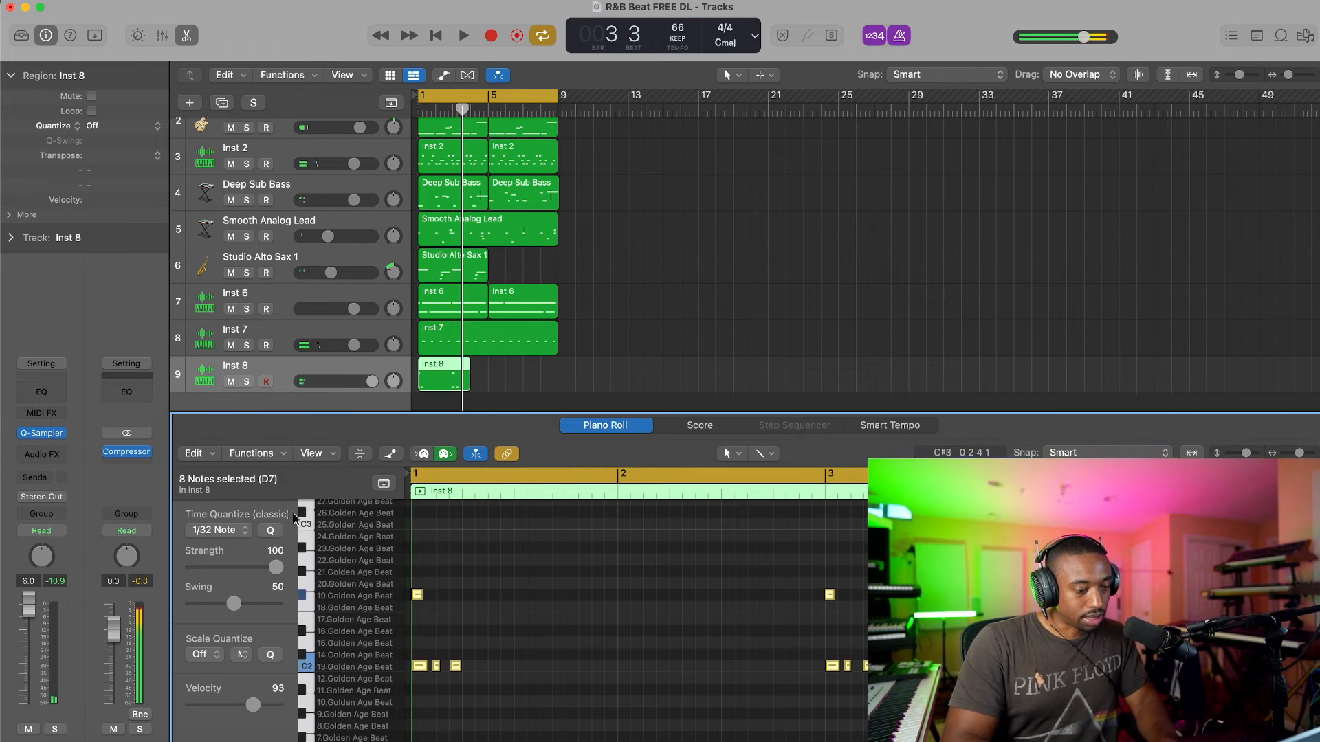
{"action": "key", "text": "space"}
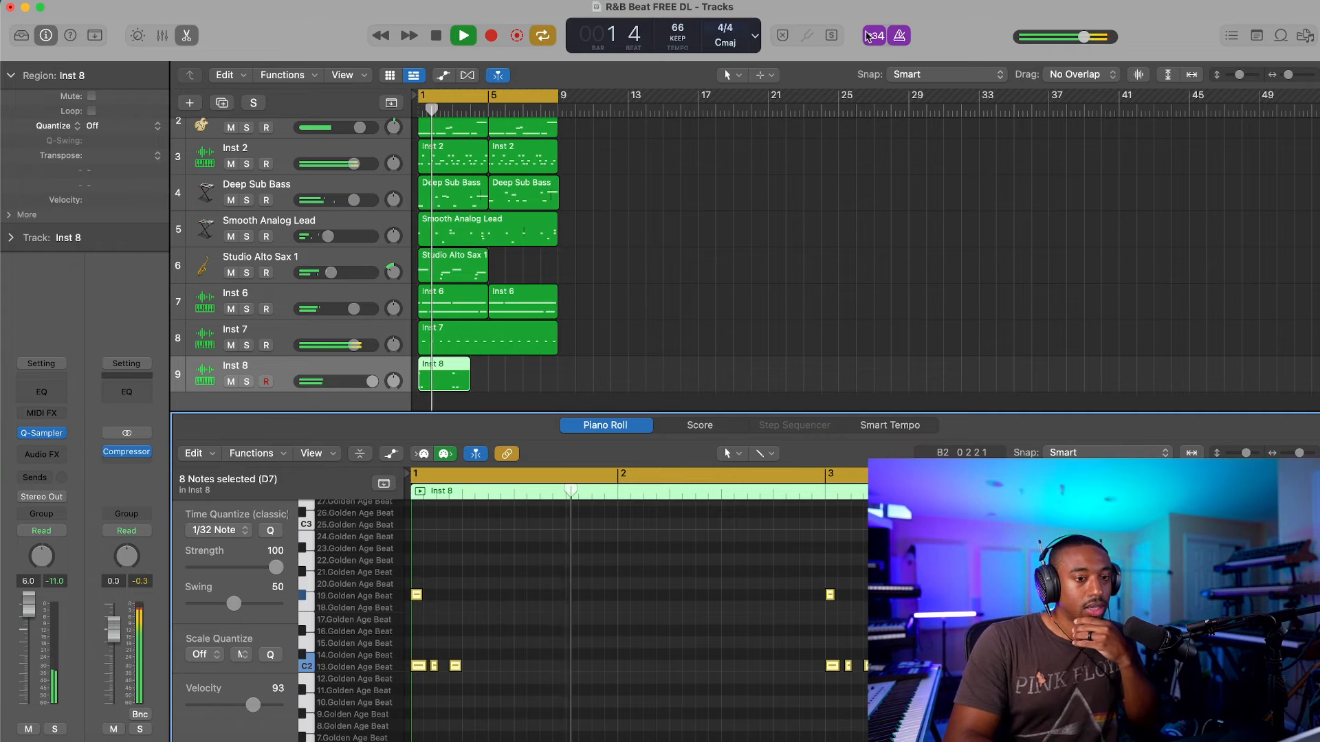
{"action": "left_click", "coordinate": [454, 374]}
{"action": "key", "text": "super+r"}
{"action": "key", "text": "super+r"}
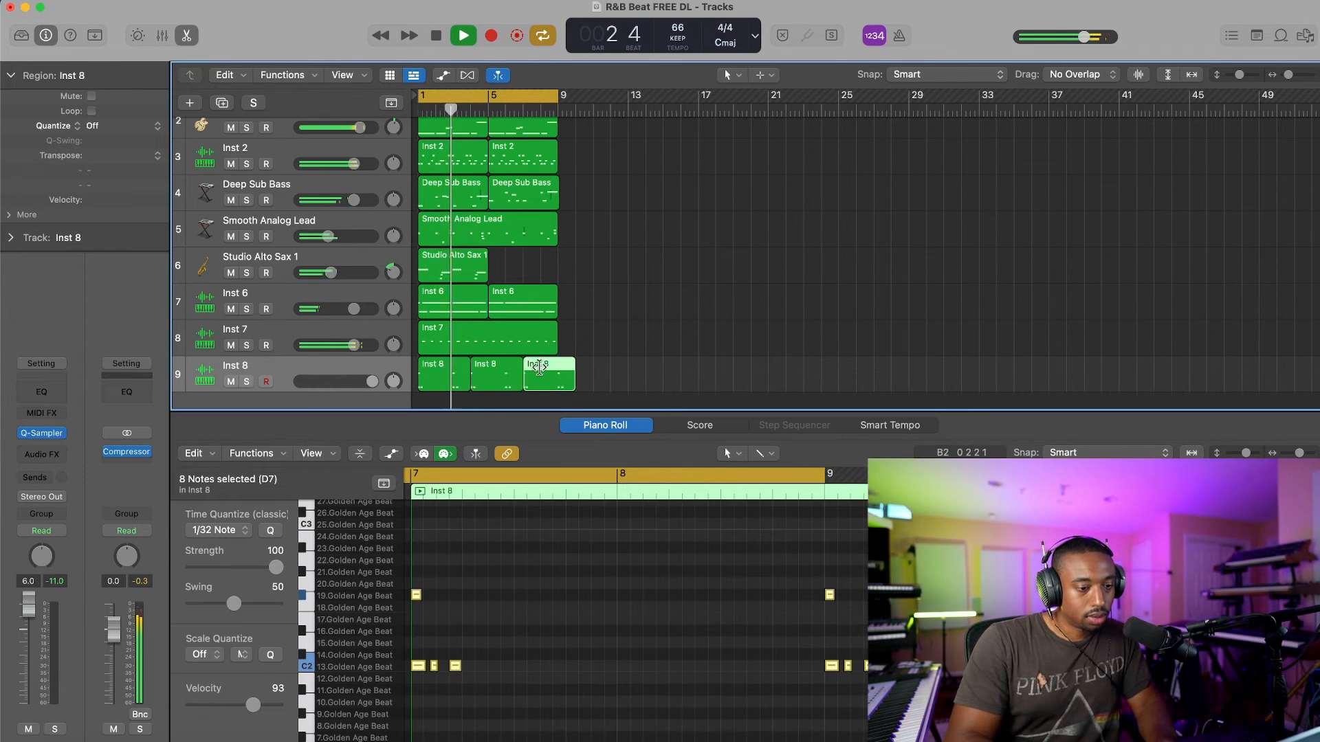
{"action": "left_click", "coordinate": [501, 377], "text": "shift"}
{"action": "key", "text": "Delete"}
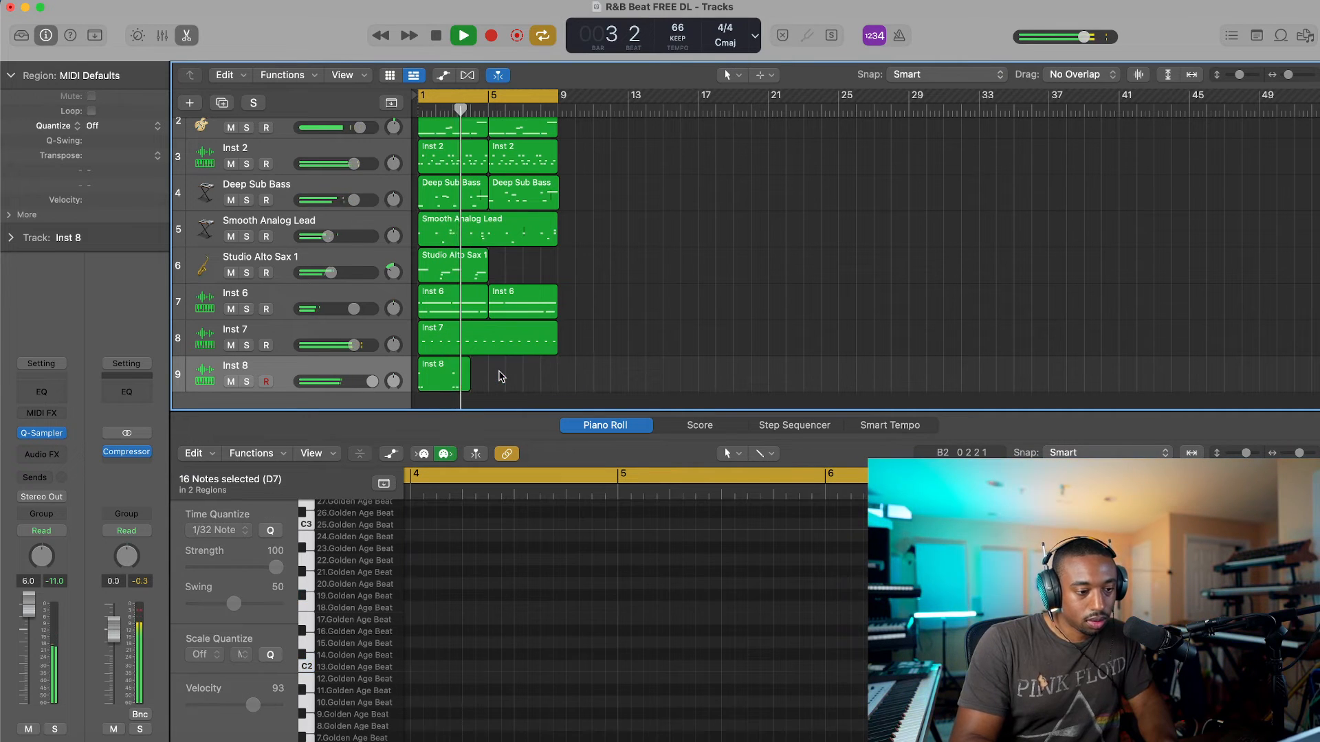
Step: Extend the Inst 8 region to the start of bar 5 and repeat it once to fill the cycle range
{"action": "left_click_drag", "start_coordinate": [469, 377], "coordinate": [487, 379]}
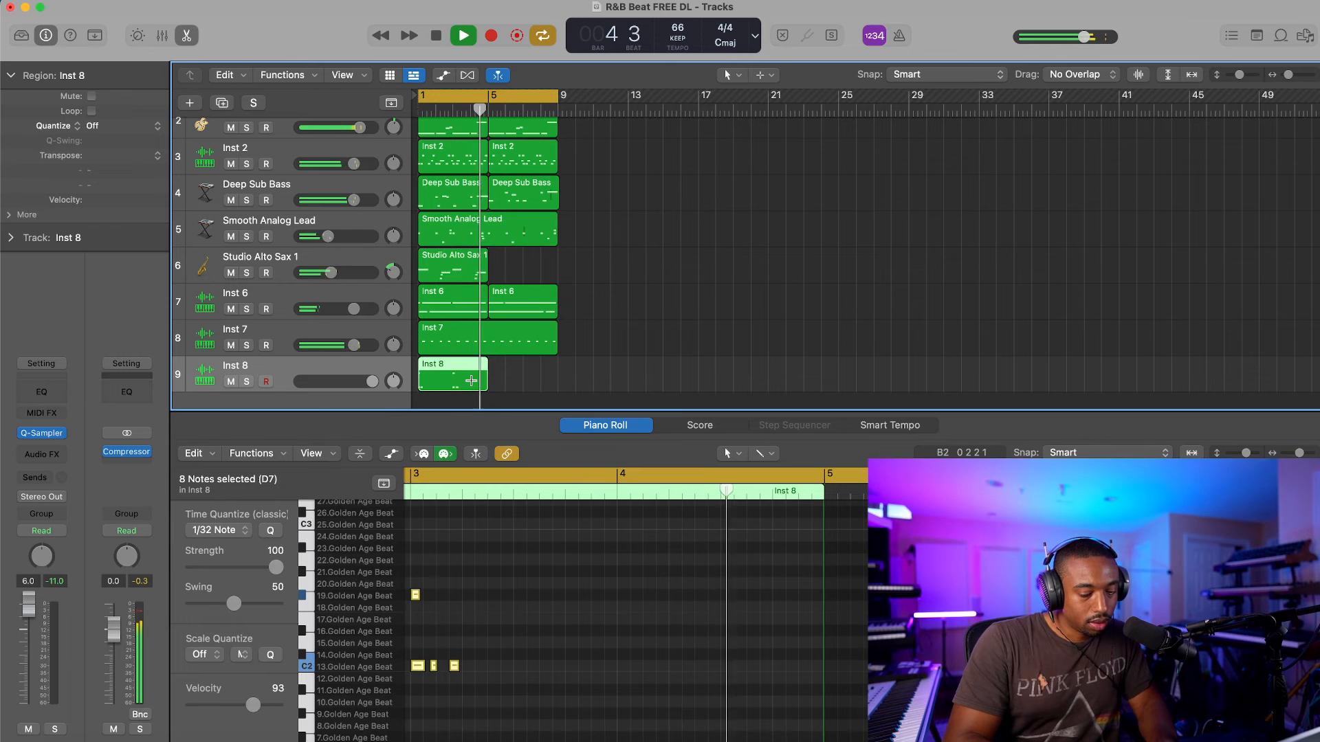
{"action": "key", "text": "super+r"}
{"action": "left_click", "coordinate": [578, 366]}
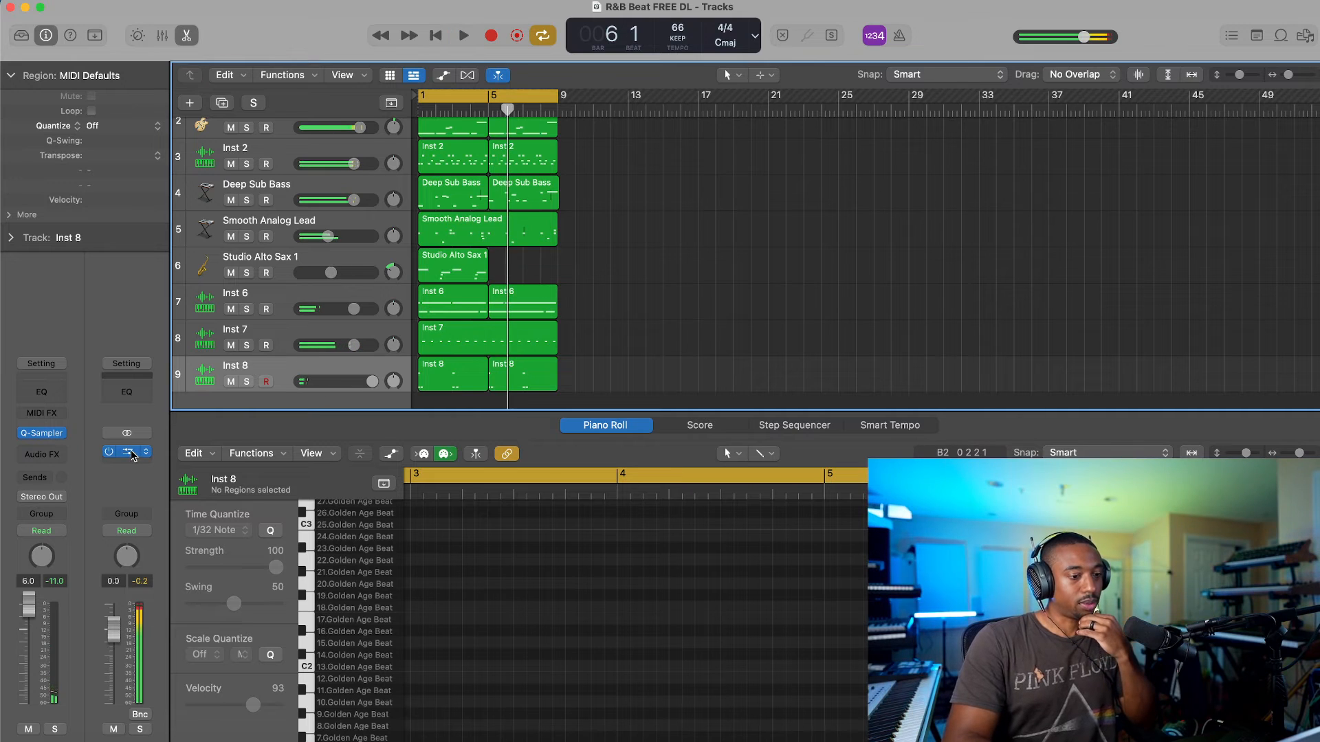
Step: Insert a stereo Compressor on Inst 8 and raise its input gain to about +10 dB during playback
{"action": "key", "text": "space"}
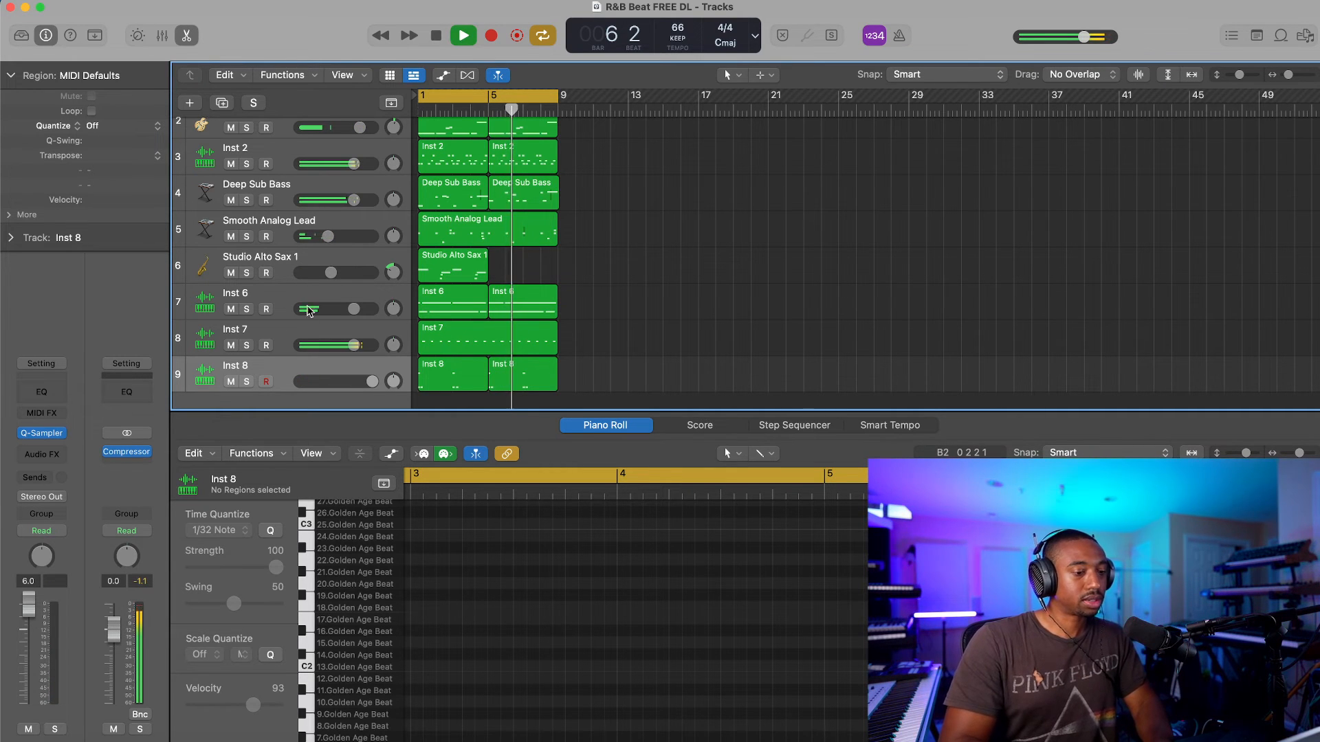
{"action": "left_click", "coordinate": [39, 457]}
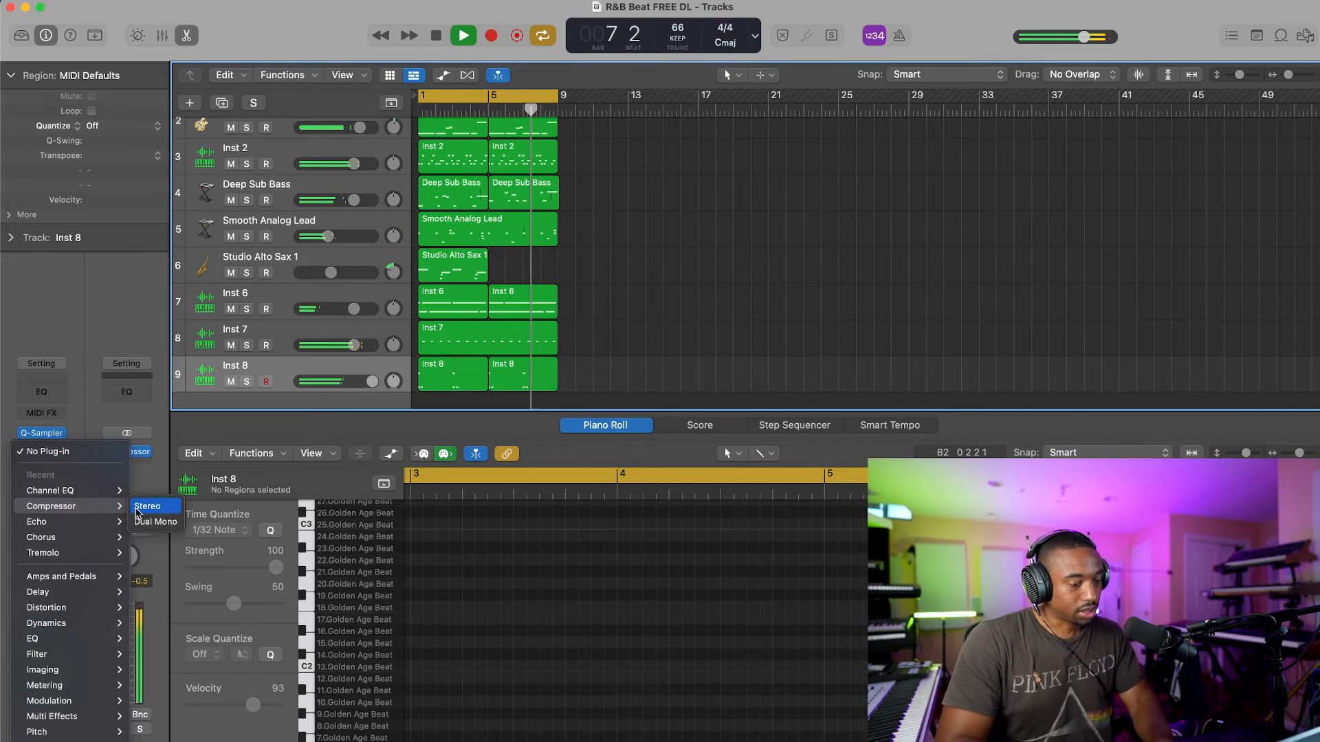
{"action": "left_click", "coordinate": [145, 507]}
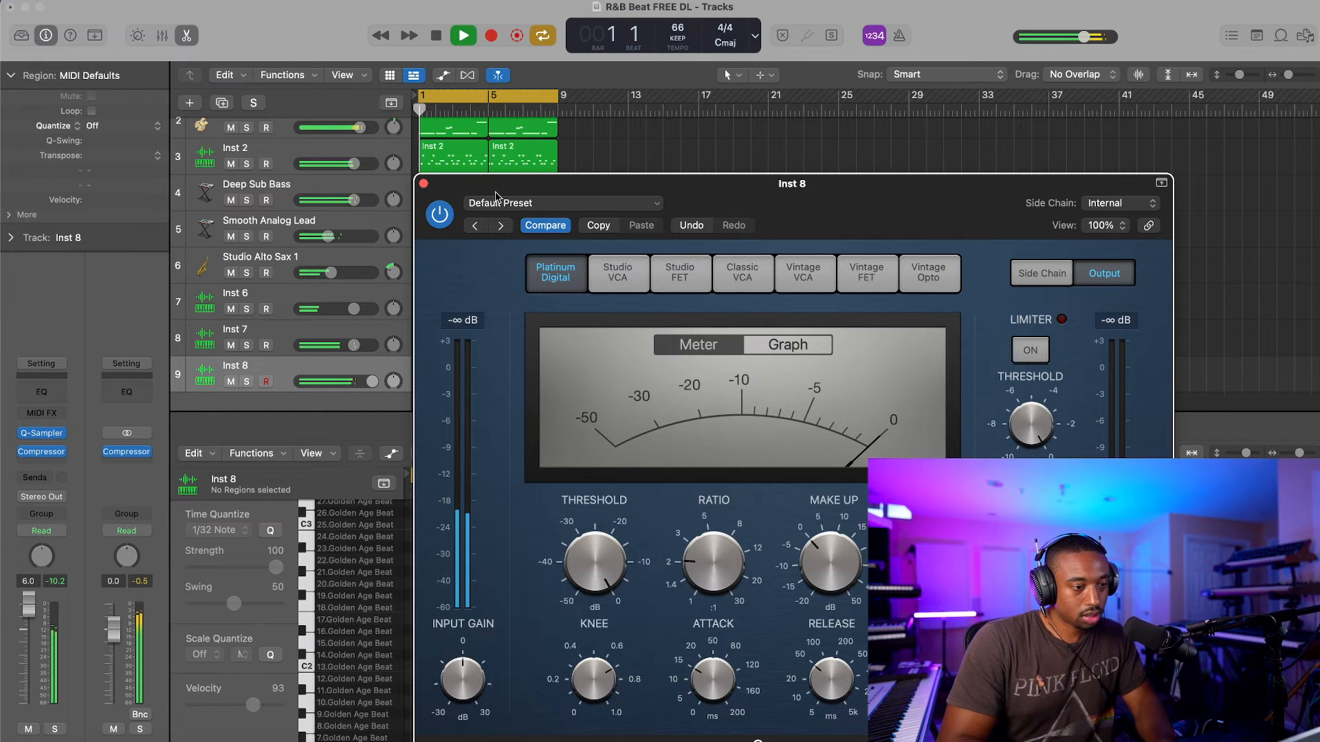
{"action": "left_click_drag", "start_coordinate": [464, 675], "coordinate": [463, 658]}
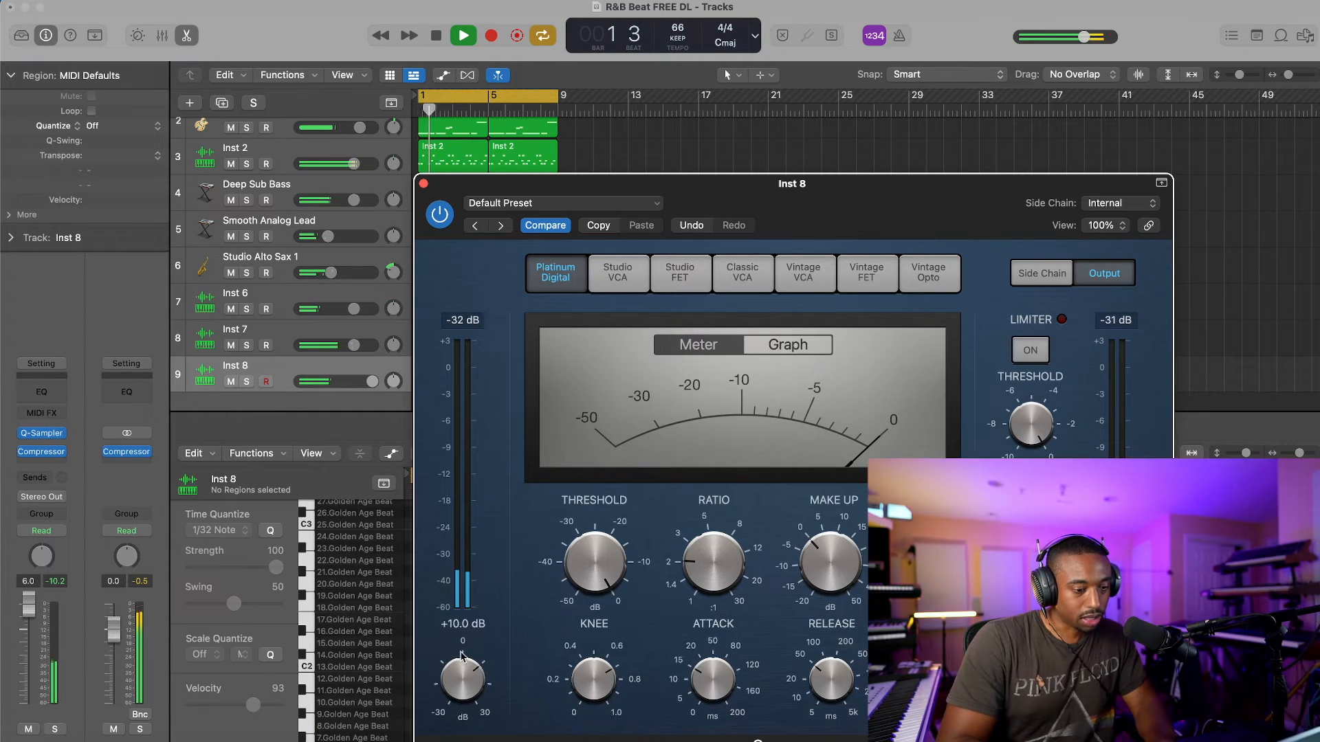
{"action": "left_click_drag", "start_coordinate": [597, 192], "coordinate": [498, 187]}
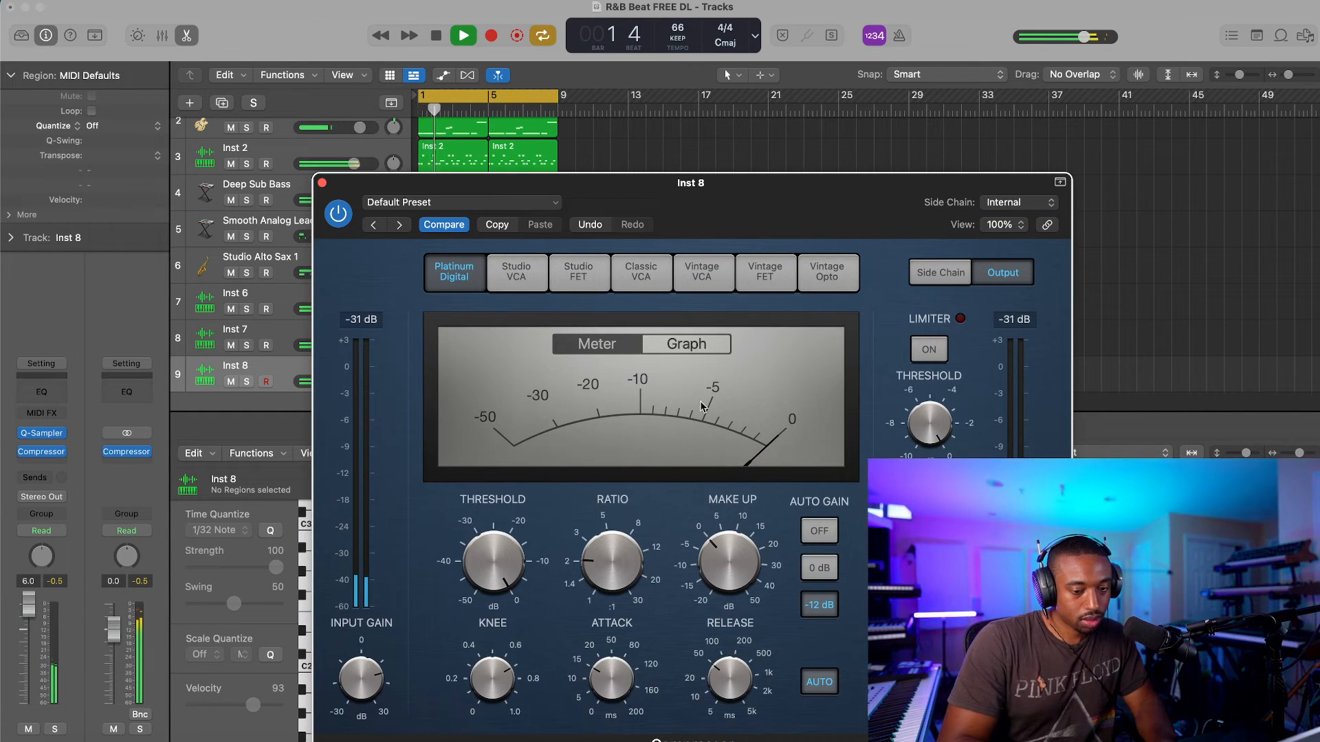
{"action": "left_click", "coordinate": [322, 182]}
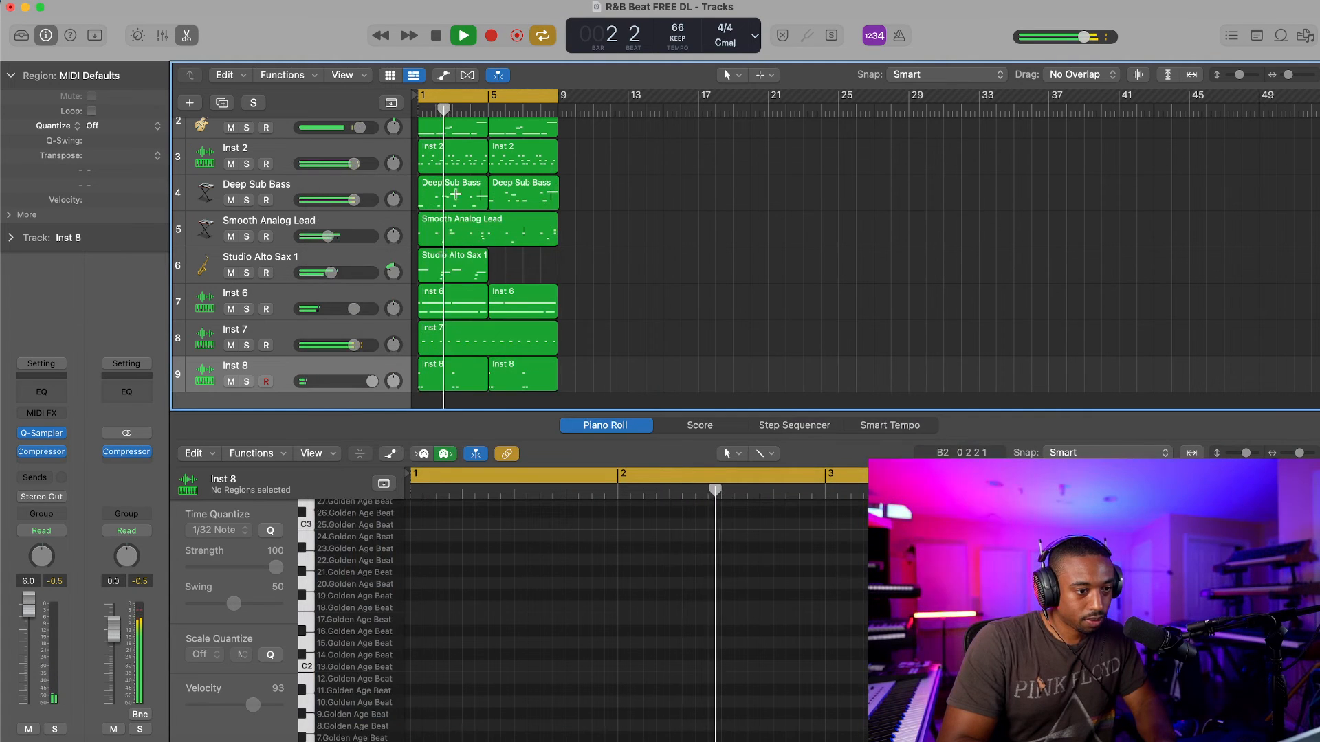
Step: Reset the Inst 8 volume to its default and lower it to -1.5 dB while listening from the beginning
{"action": "left_click", "coordinate": [363, 149]}
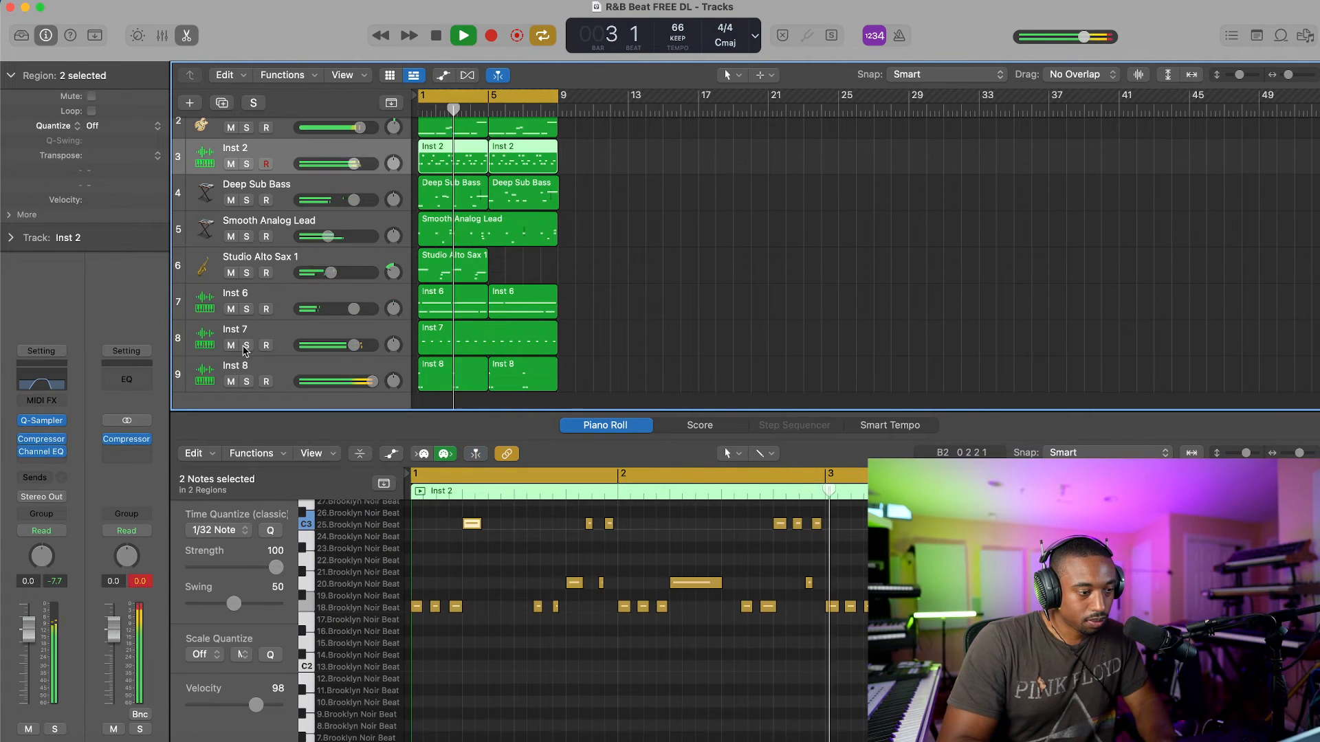
{"action": "left_click", "coordinate": [372, 386], "text": "alt"}
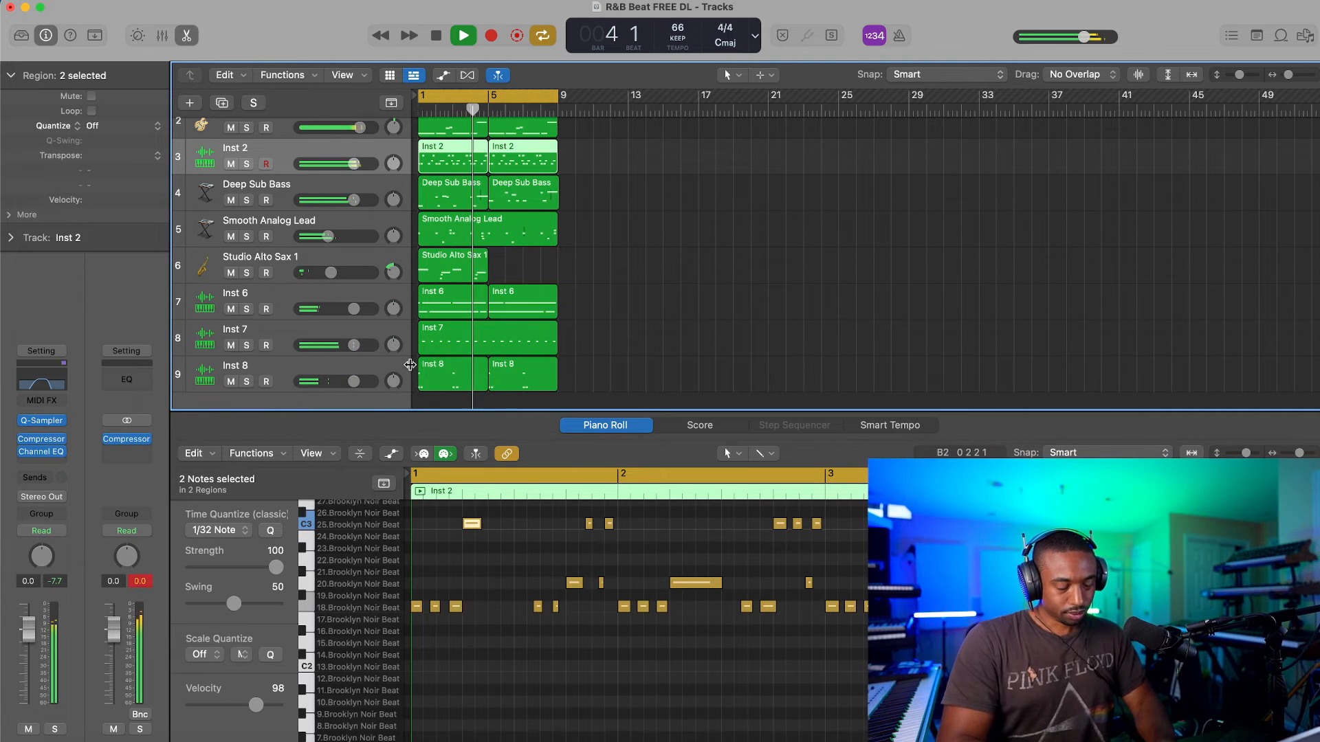
{"action": "key", "text": "Return"}
{"action": "left_click_drag", "start_coordinate": [354, 385], "coordinate": [348, 385]}
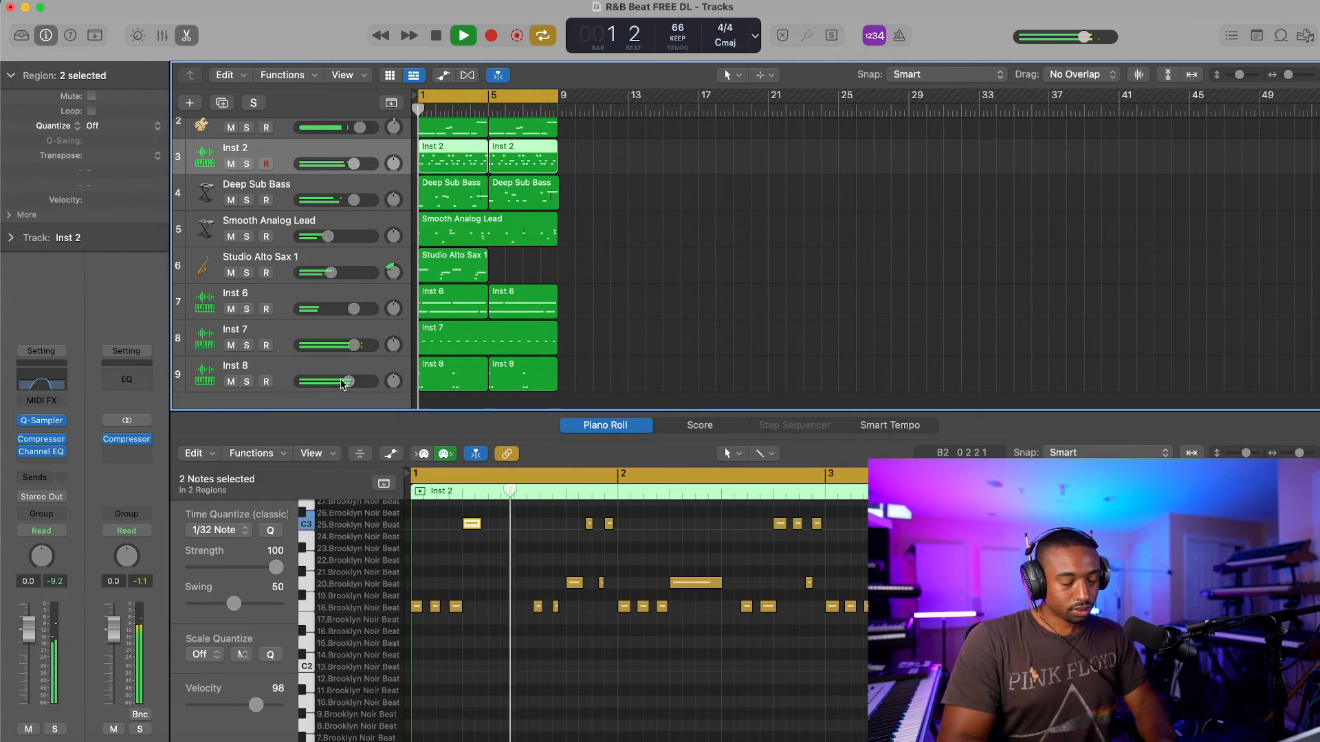
{"action": "key", "text": "Return"}
{"action": "key", "text": "space"}
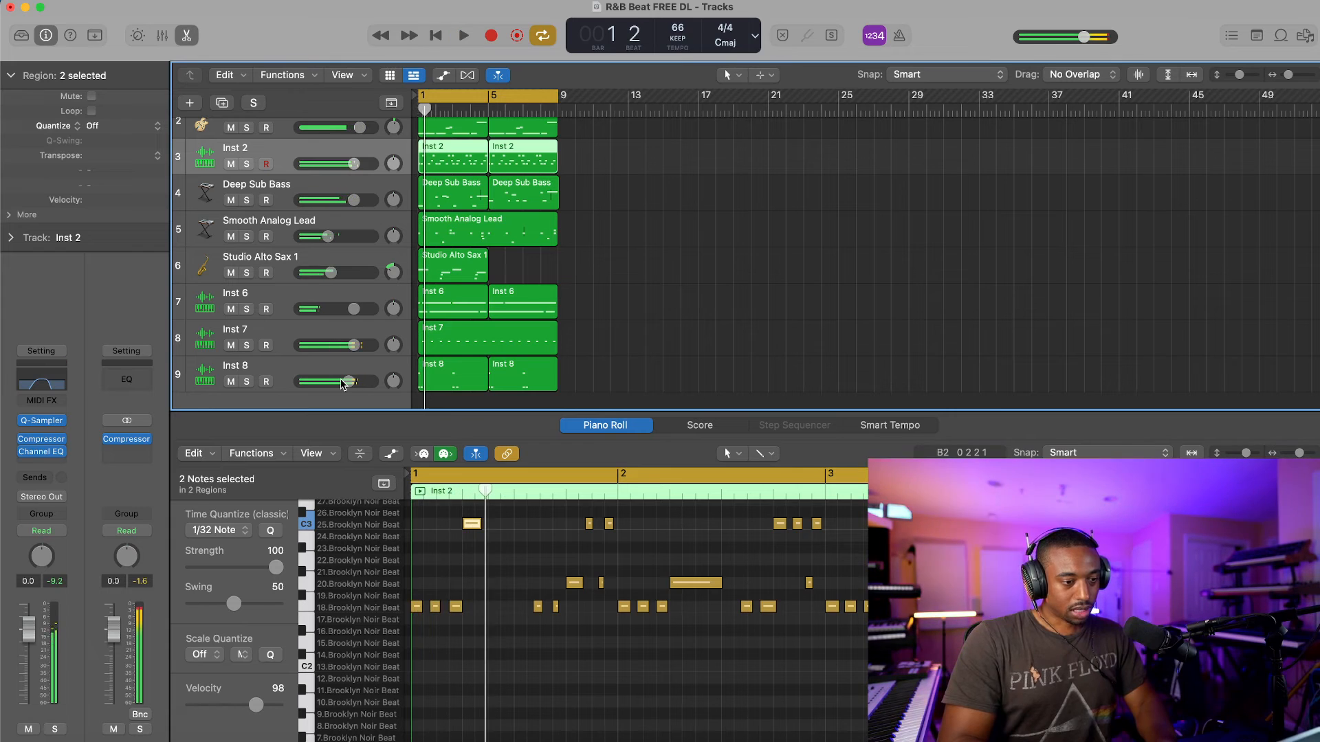
Step: Bypass the Compressor on Inst 8 and raise the track's volume to 5.5 dB during playback
{"action": "left_click", "coordinate": [275, 374]}
{"action": "key", "text": "space"}
{"action": "key", "text": "space"}
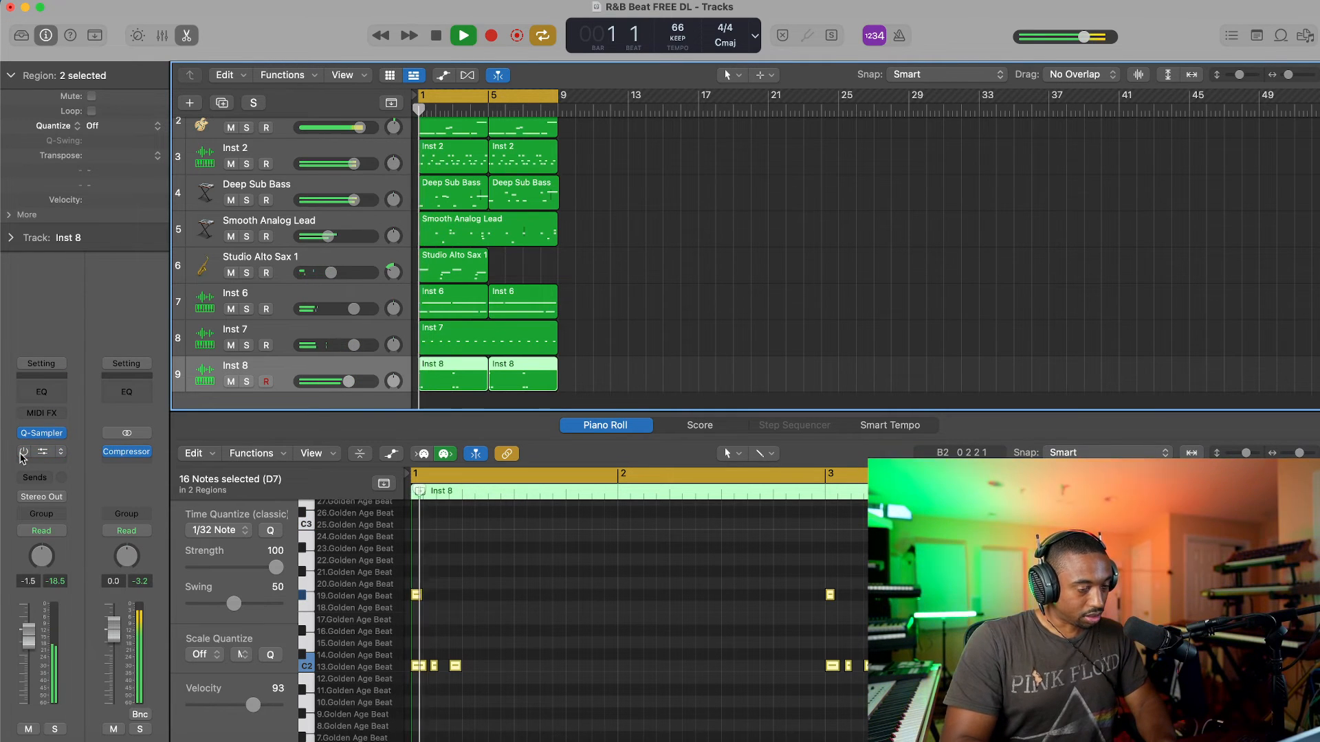
{"action": "left_click_drag", "start_coordinate": [348, 381], "coordinate": [372, 382]}
{"action": "key", "text": "space"}
{"action": "key", "text": "space"}
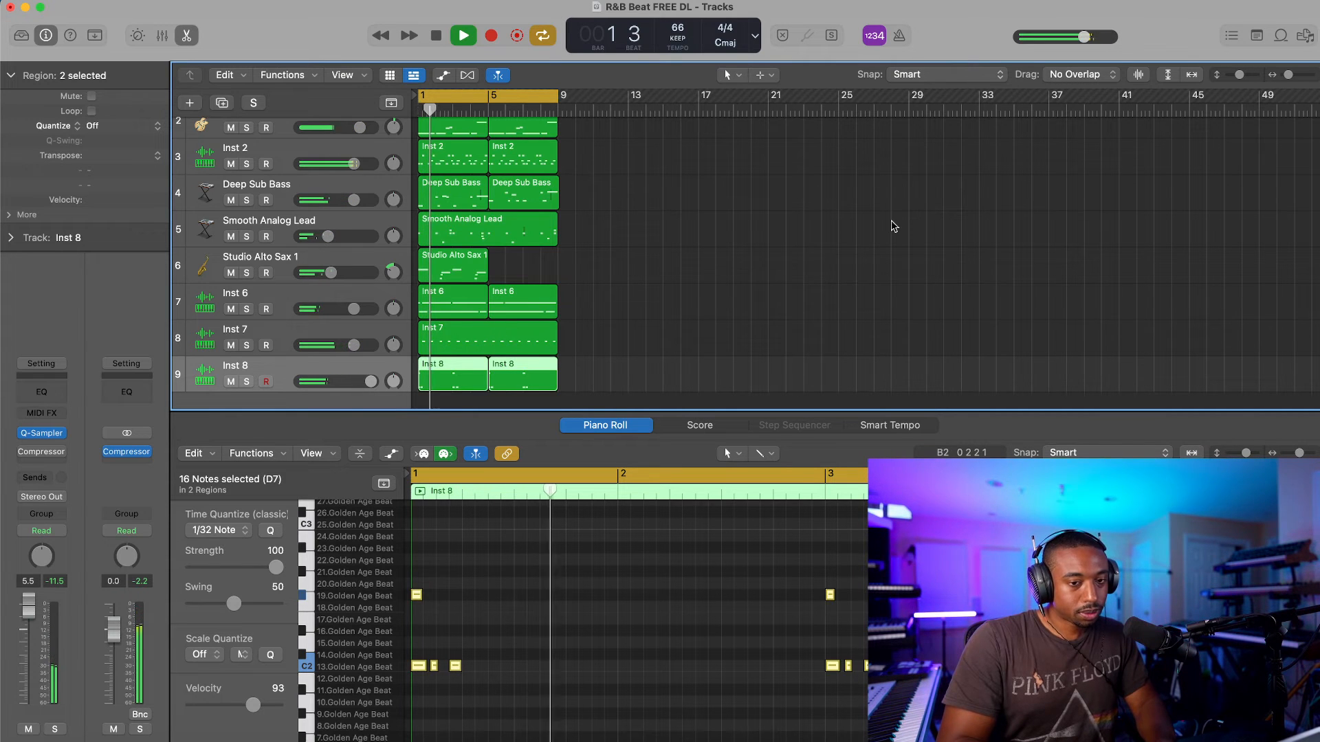
{"action": "left_click", "coordinate": [437, 166]}
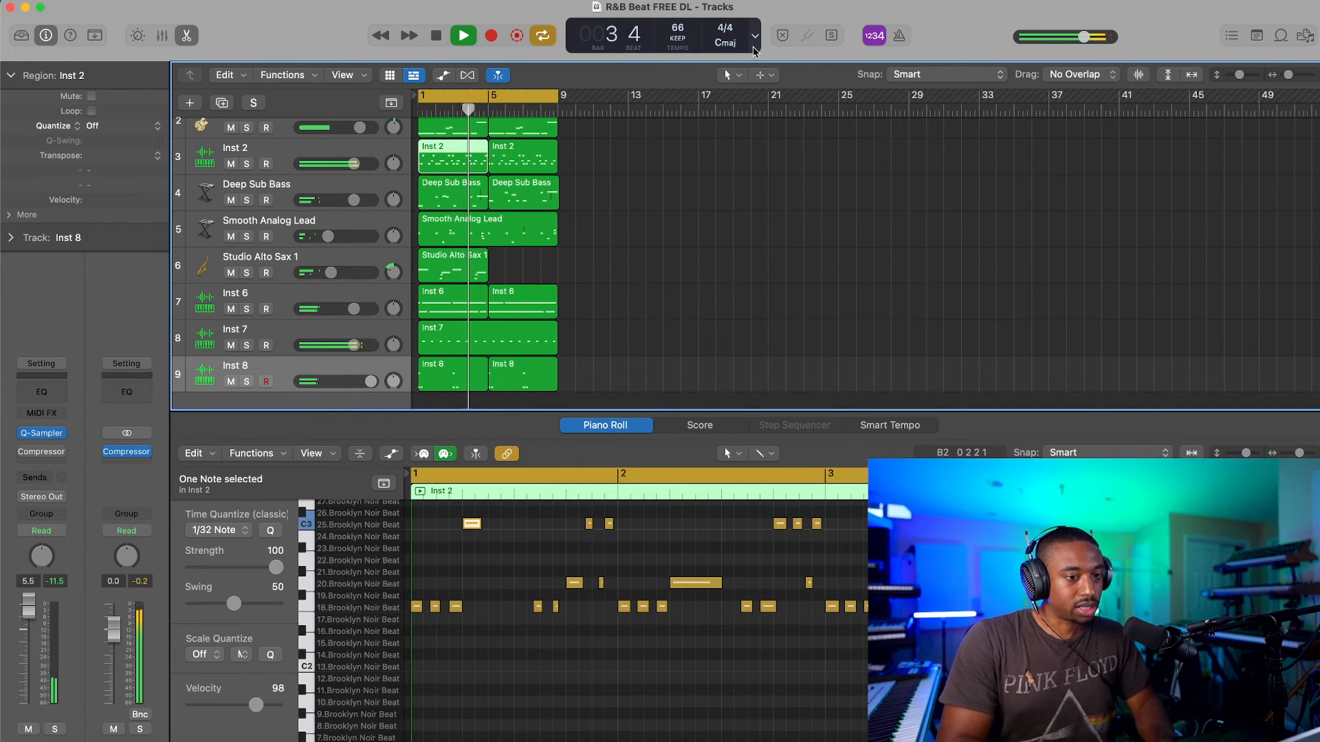
Step: Switch the LCD to the Custom display with Varispeed shown, and close the control bar customization
{"action": "right_click", "coordinate": [782, 44]}
{"action": "left_click", "coordinate": [796, 132]}
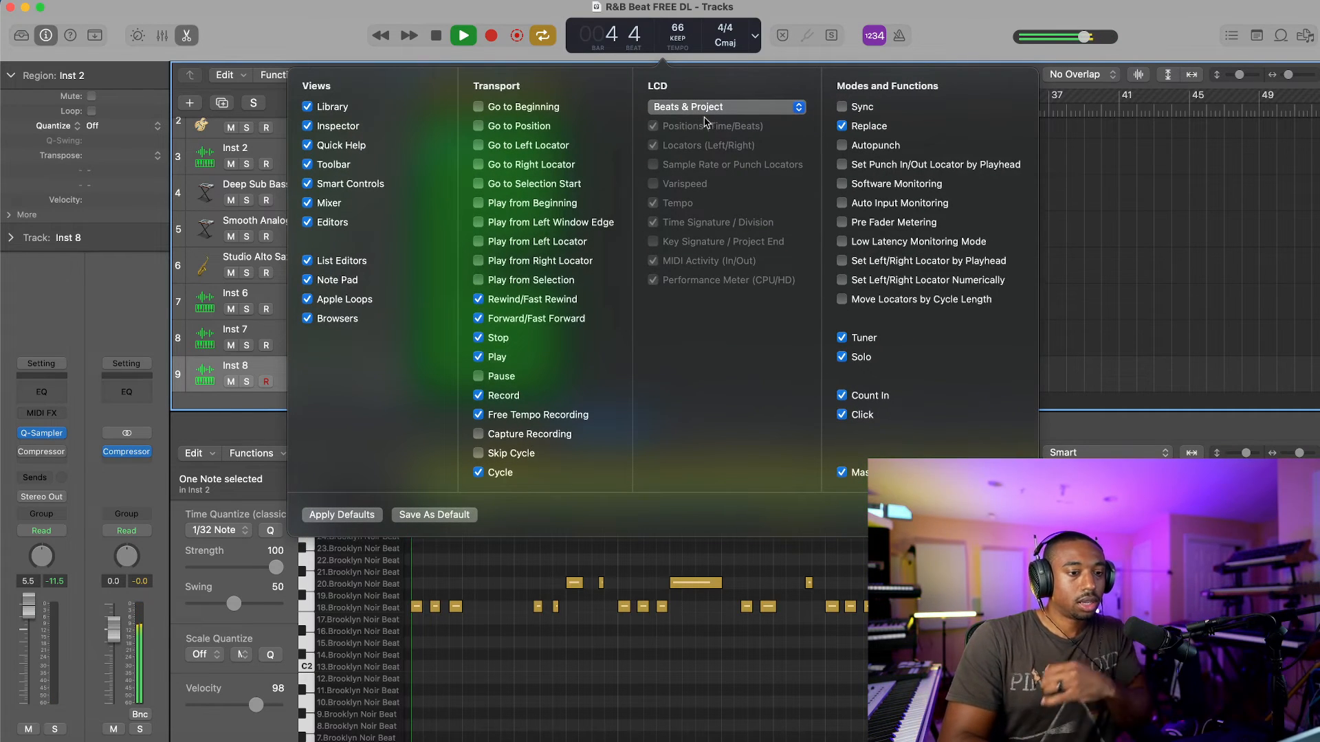
{"action": "left_click", "coordinate": [725, 107]}
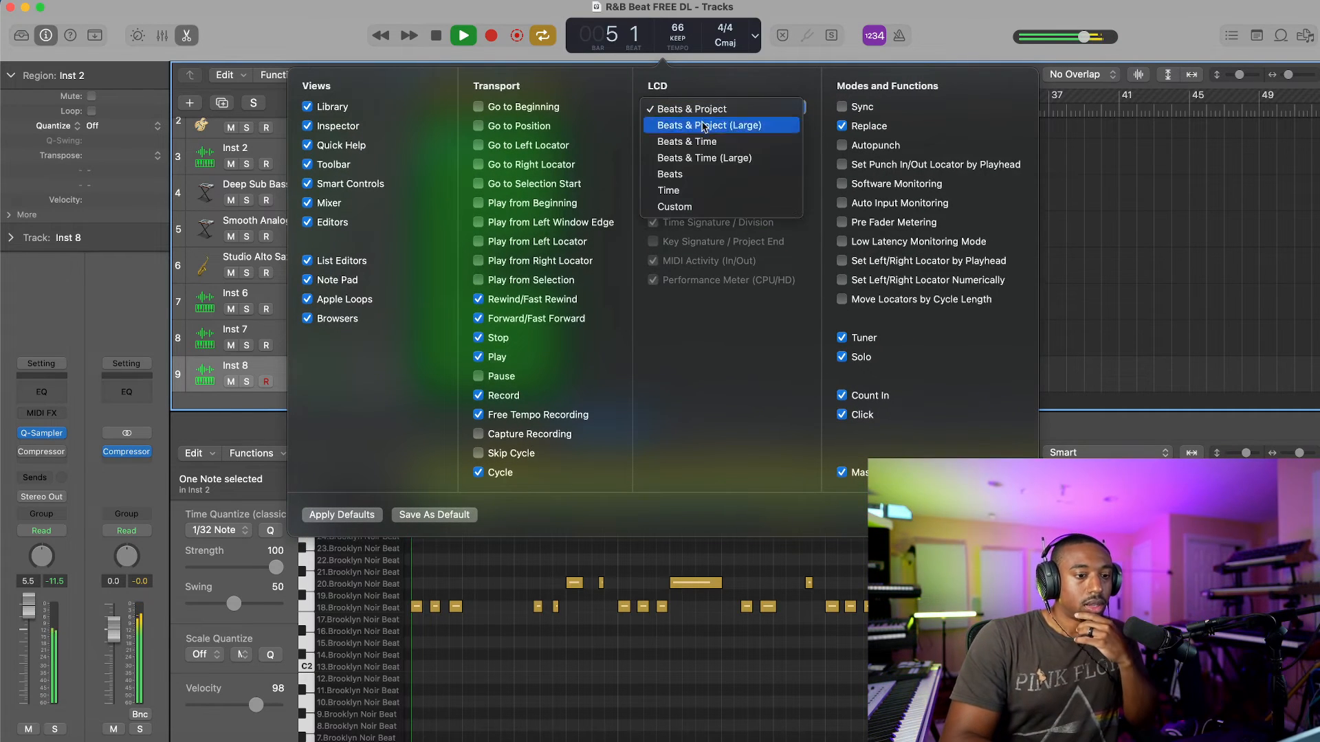
{"action": "left_click", "coordinate": [684, 206]}
{"action": "left_click", "coordinate": [653, 183]}
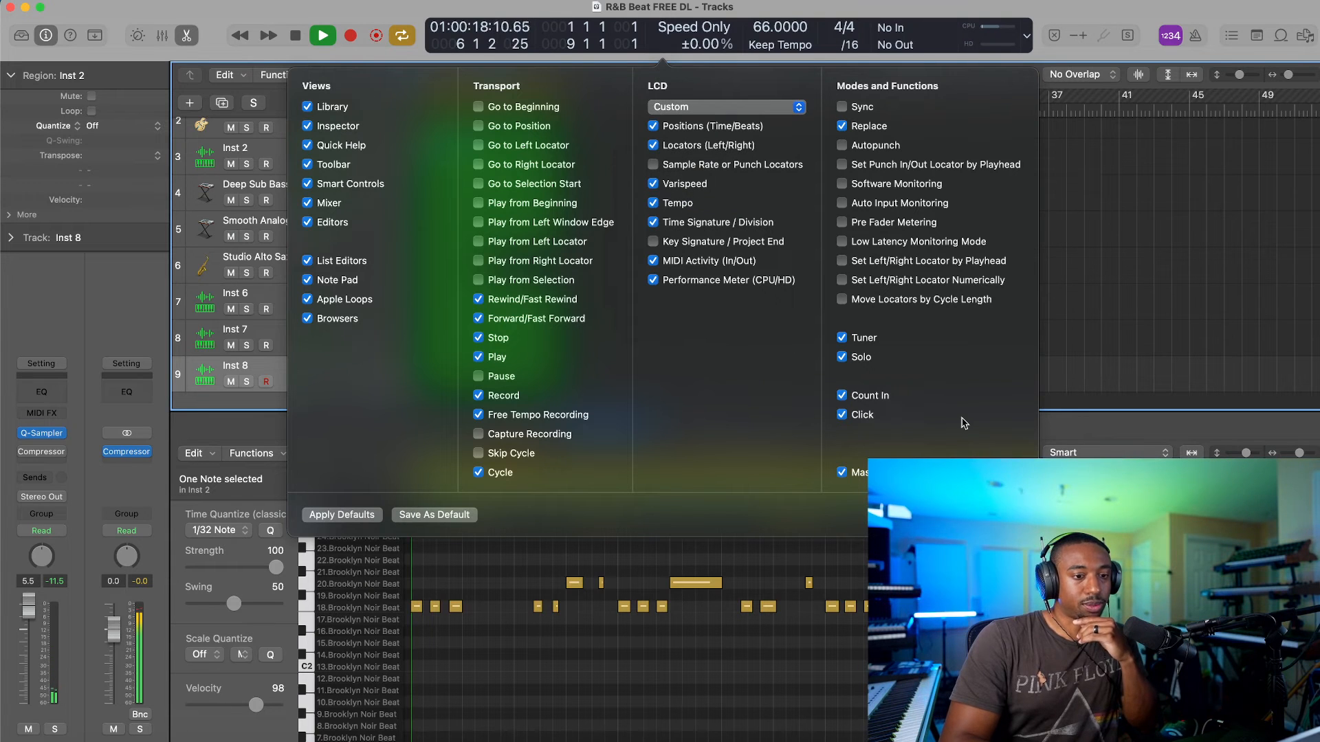
{"action": "left_click", "coordinate": [979, 9]}
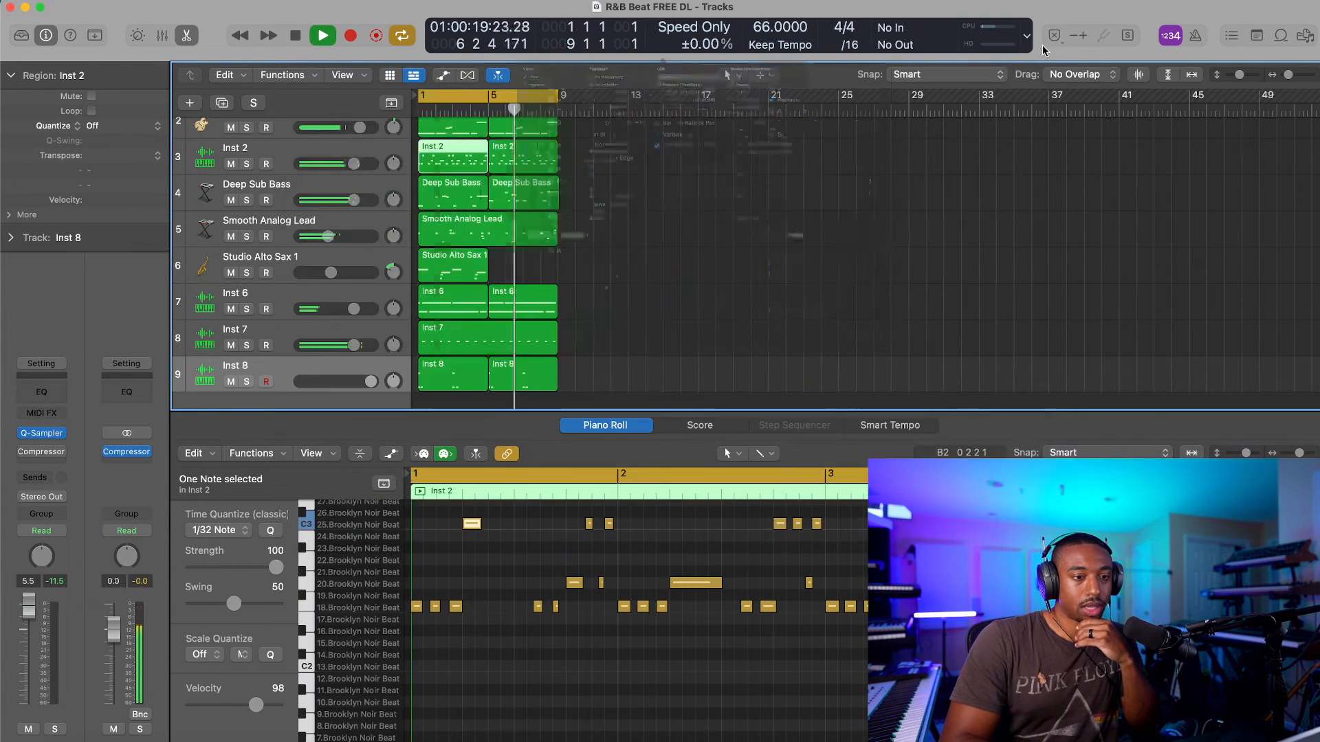
Step: Change the speed mode from Speed Only to Varispeed, show it as Detune (Semitones.Cents), and set it to -2.00 st
{"action": "left_click", "coordinate": [683, 34]}
{"action": "left_click", "coordinate": [715, 45]}
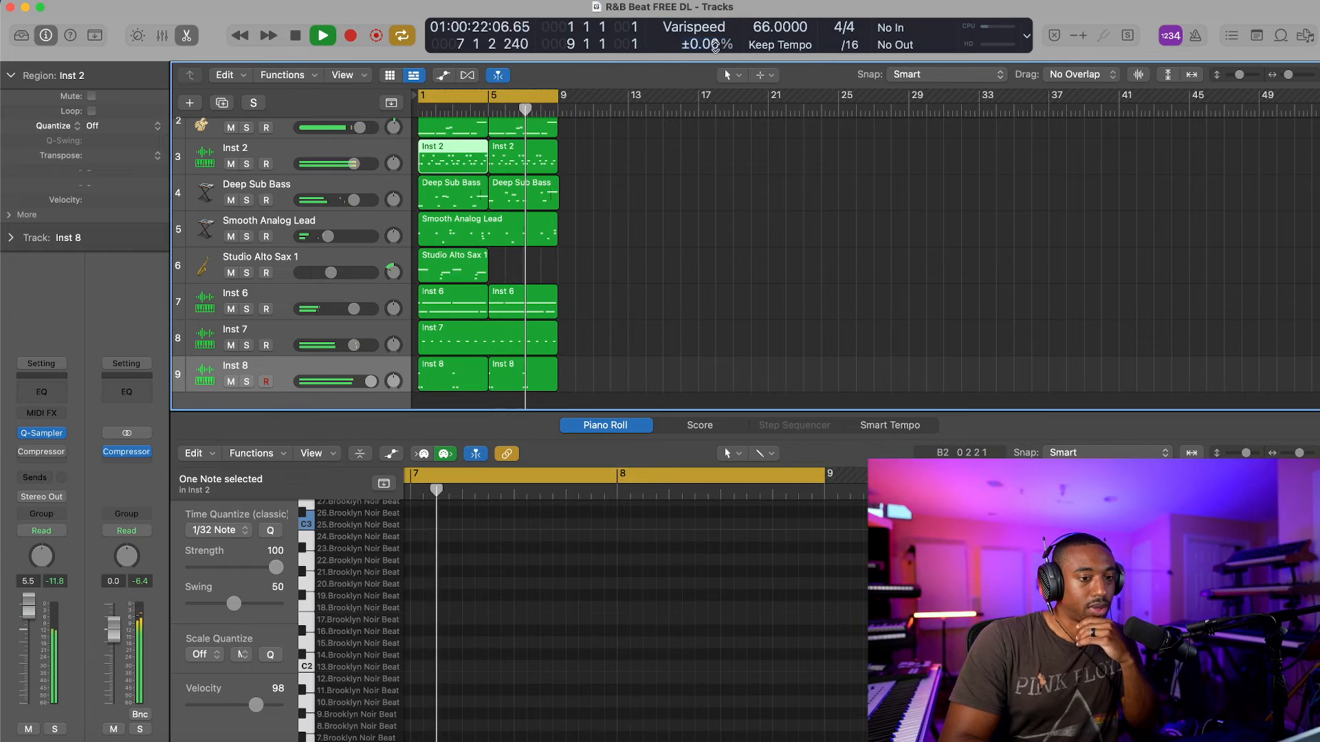
{"action": "left_click", "coordinate": [715, 46]}
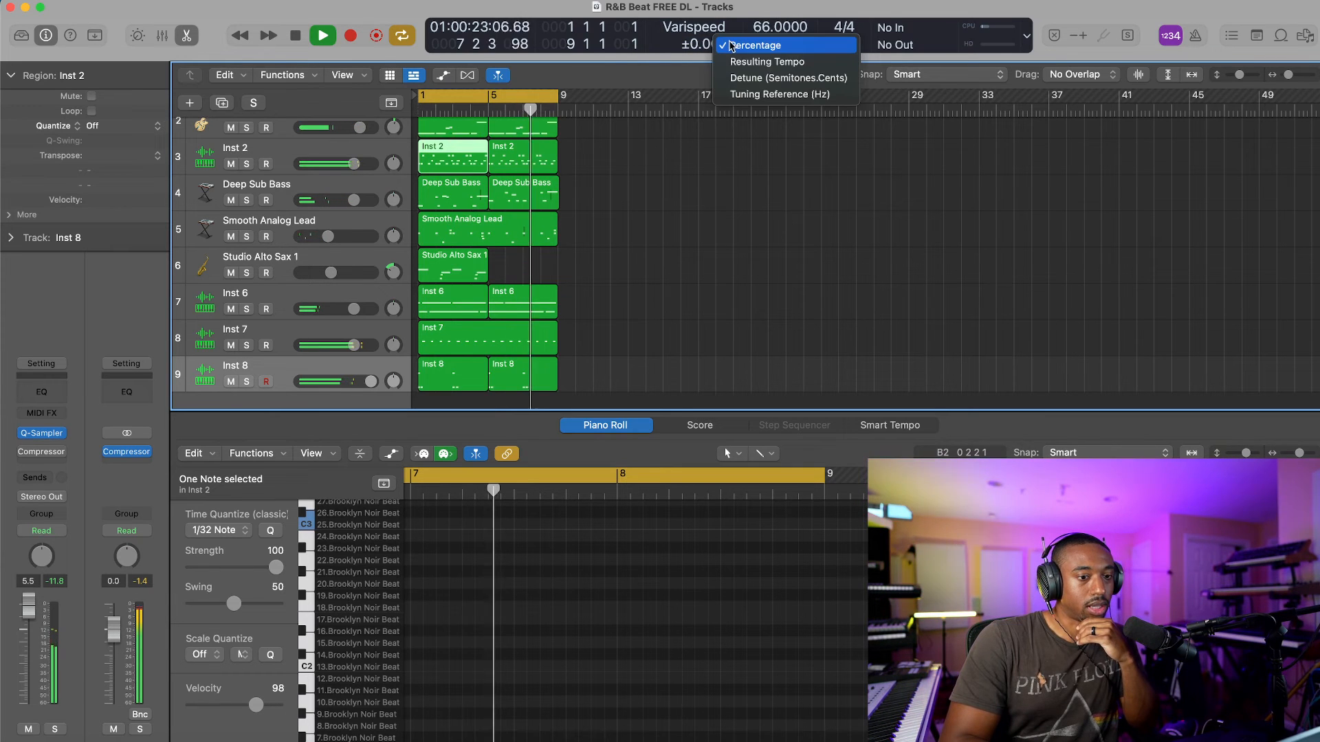
{"action": "left_click", "coordinate": [761, 76]}
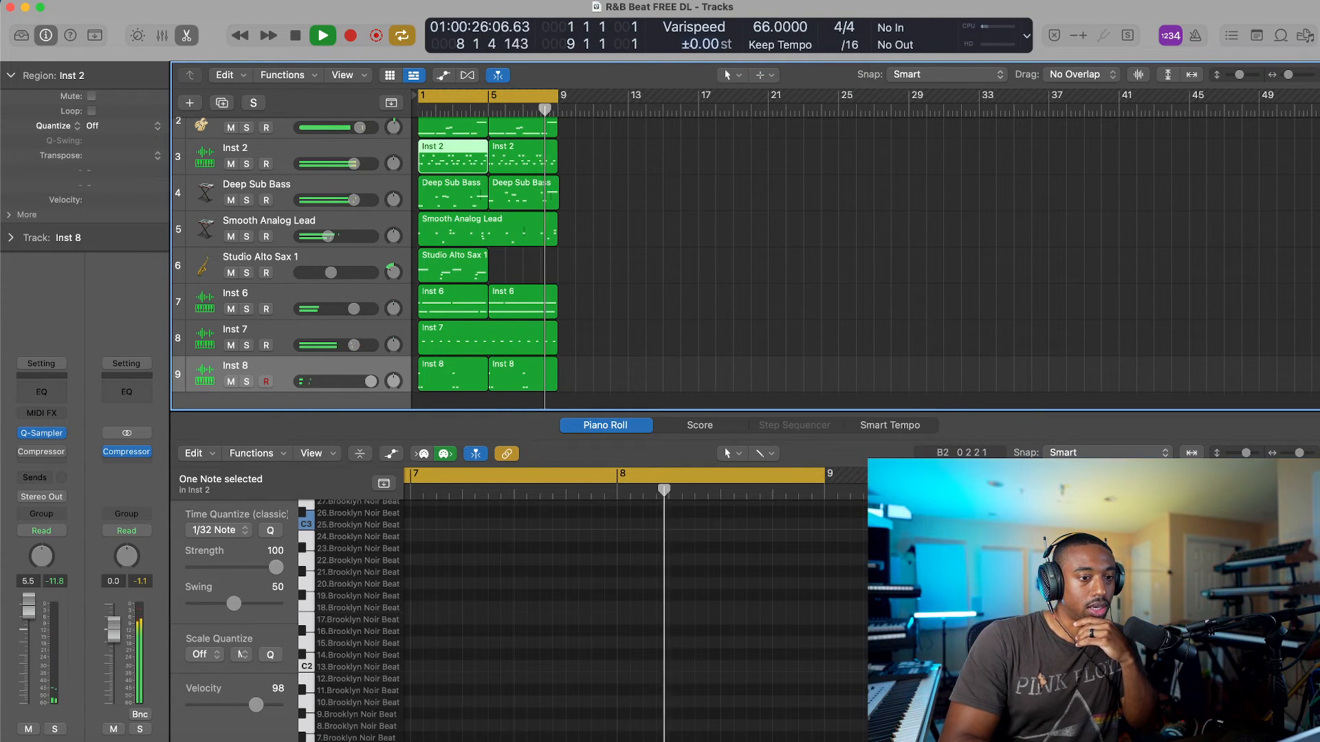
{"action": "left_click_drag", "start_coordinate": [690, 44], "coordinate": [691, 48]}
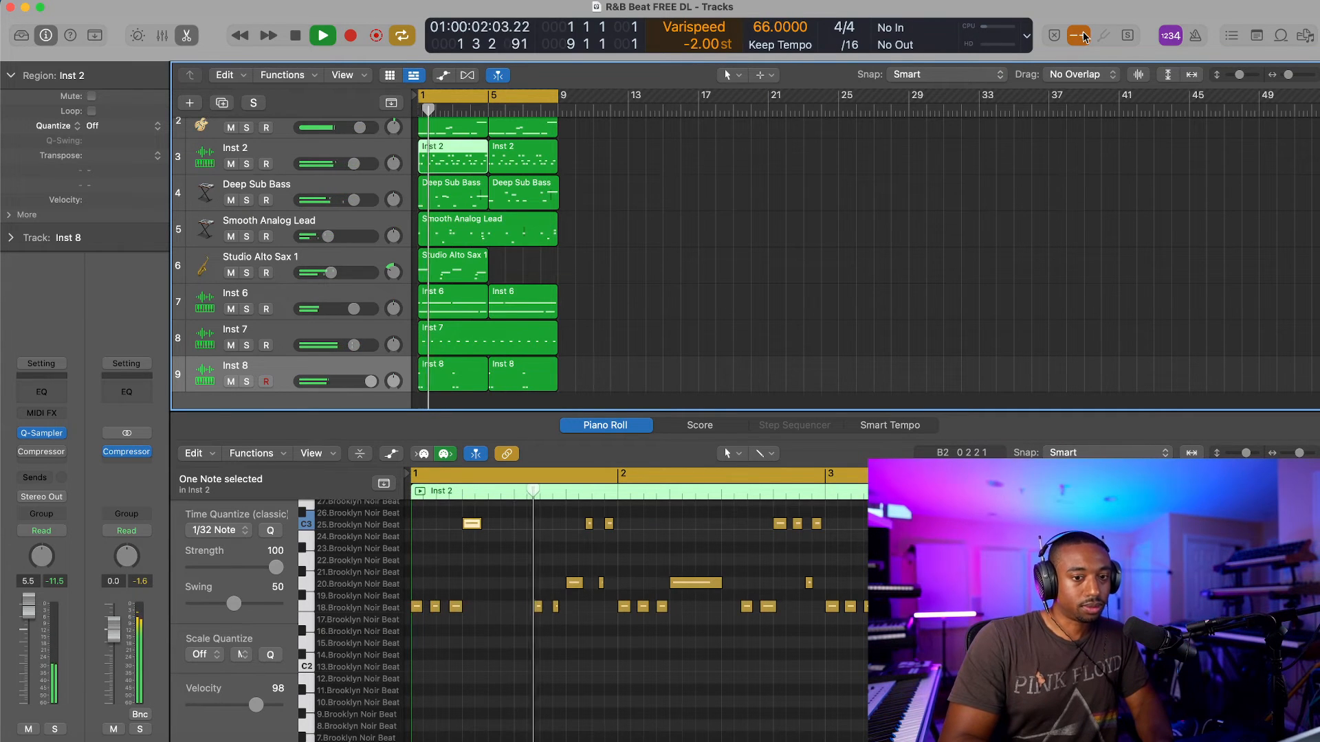
Step: Add a send to Bus 6 on the Inst 7 track and raise its level to about -0.7 dB
{"action": "scroll", "coordinate": [459, 223], "scroll_direction": "up", "scroll_amount": 2}
{"action": "scroll", "coordinate": [459, 223], "scroll_direction": "down", "scroll_amount": 3}
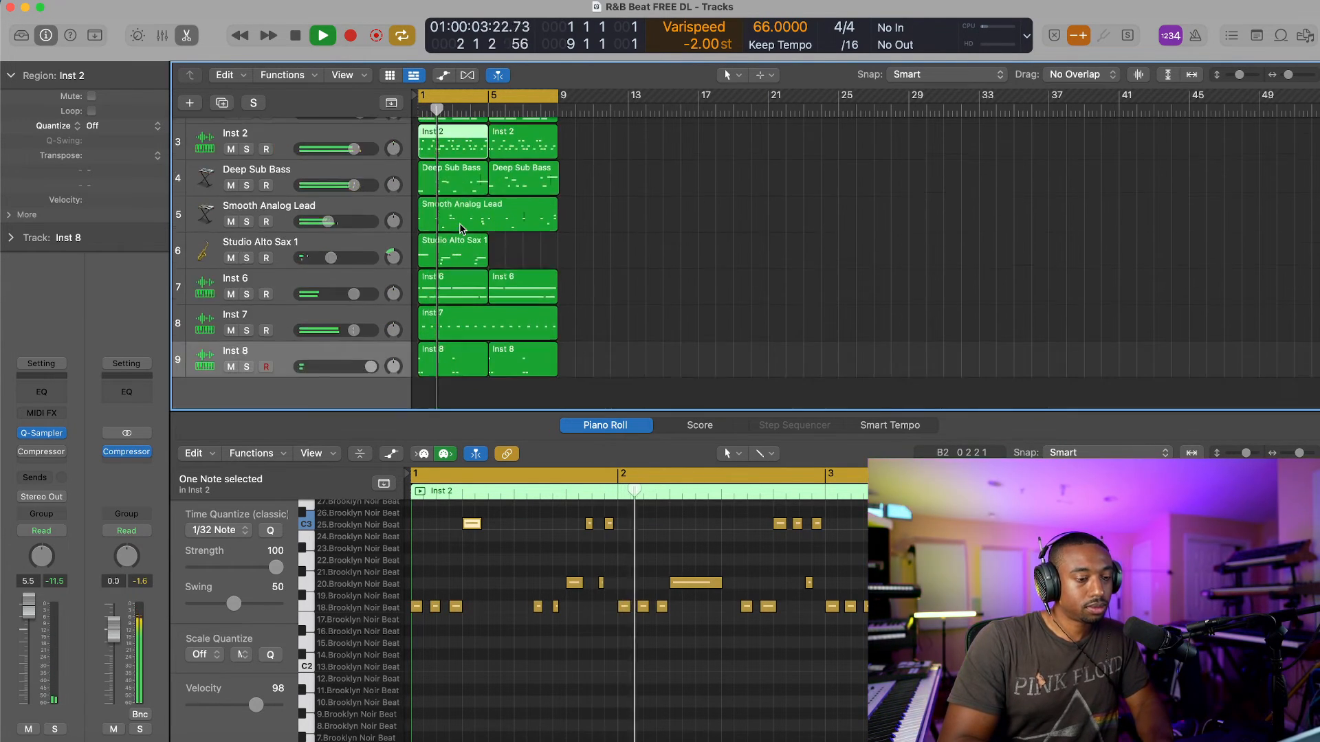
{"action": "left_click", "coordinate": [362, 315]}
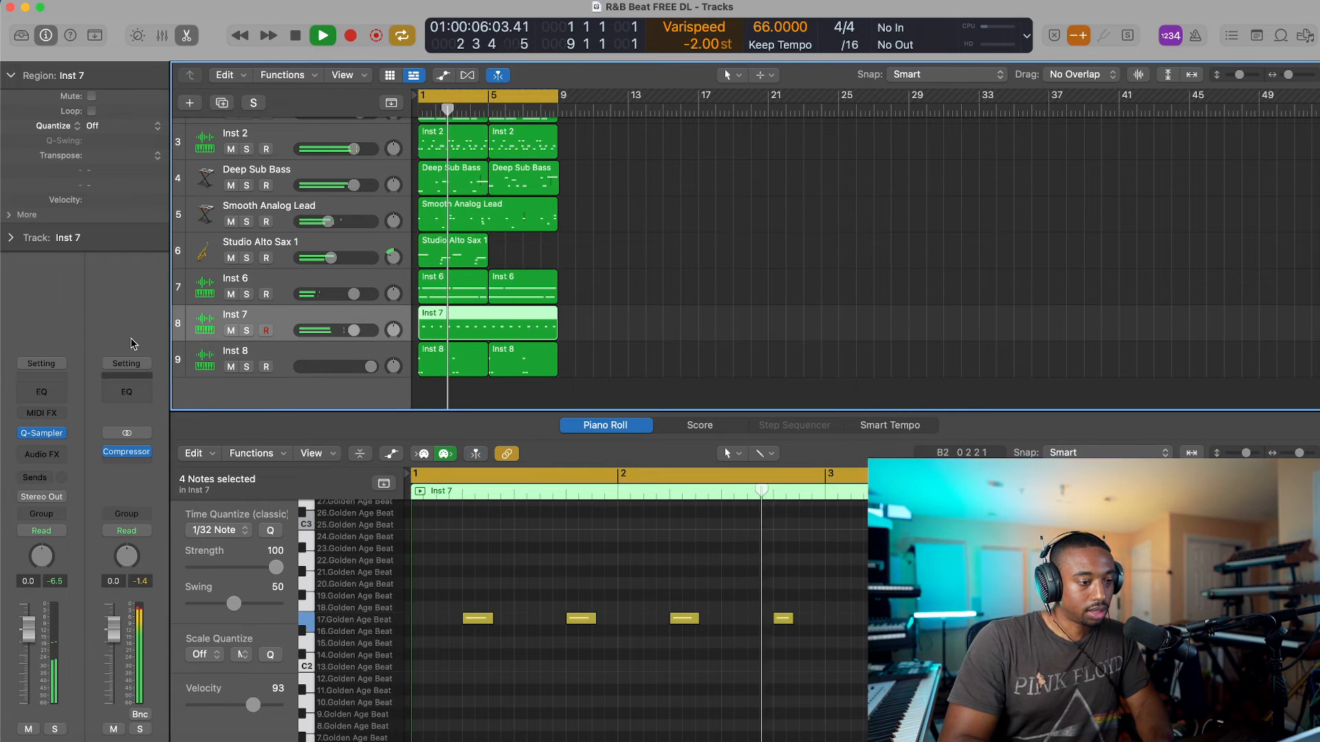
{"action": "left_click", "coordinate": [47, 483]}
{"action": "mouse_move", "coordinate": [41, 501]}
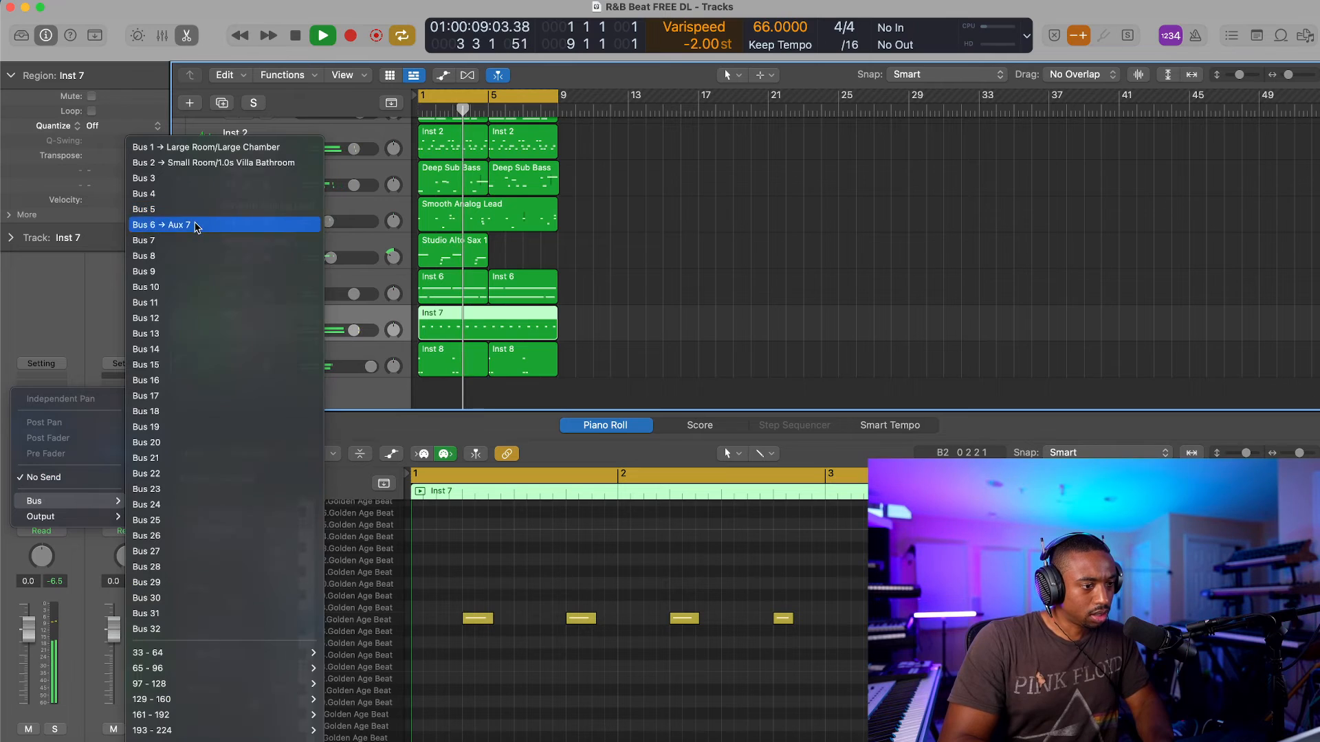
{"action": "left_click", "coordinate": [196, 226]}
{"action": "left_click_drag", "start_coordinate": [62, 470], "coordinate": [68, 454]}
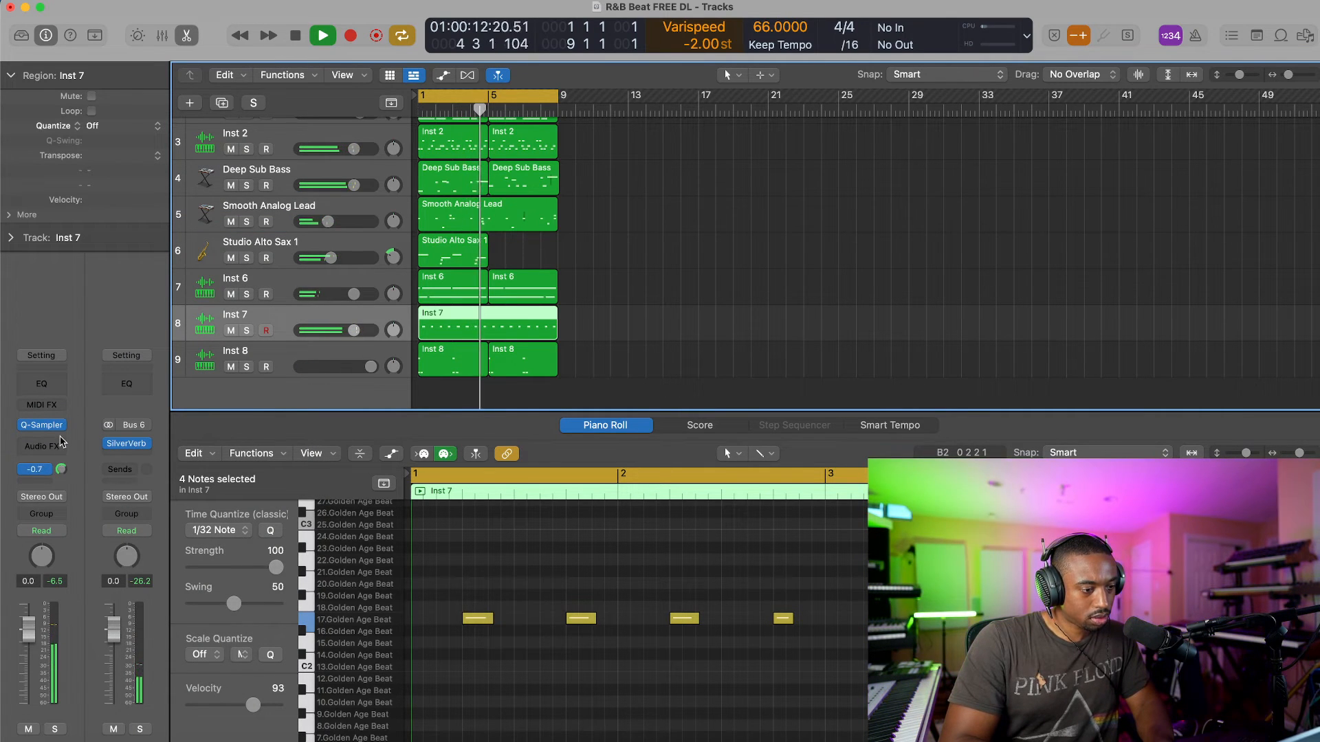
Step: Select the regions on all tracks and add a new track with the same settings as Inst 7
{"action": "scroll", "coordinate": [256, 155], "scroll_direction": "up", "scroll_amount": 3}
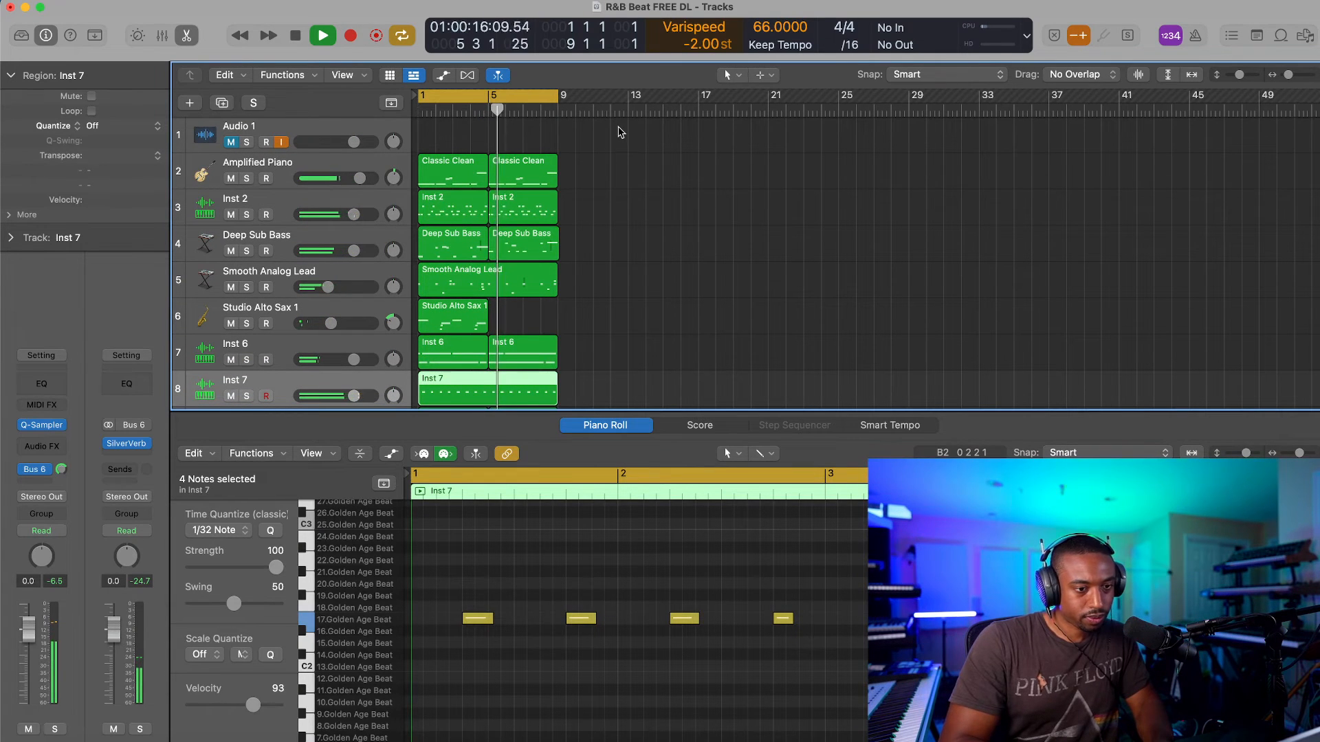
{"action": "scroll", "coordinate": [554, 183], "scroll_direction": "down", "scroll_amount": 2}
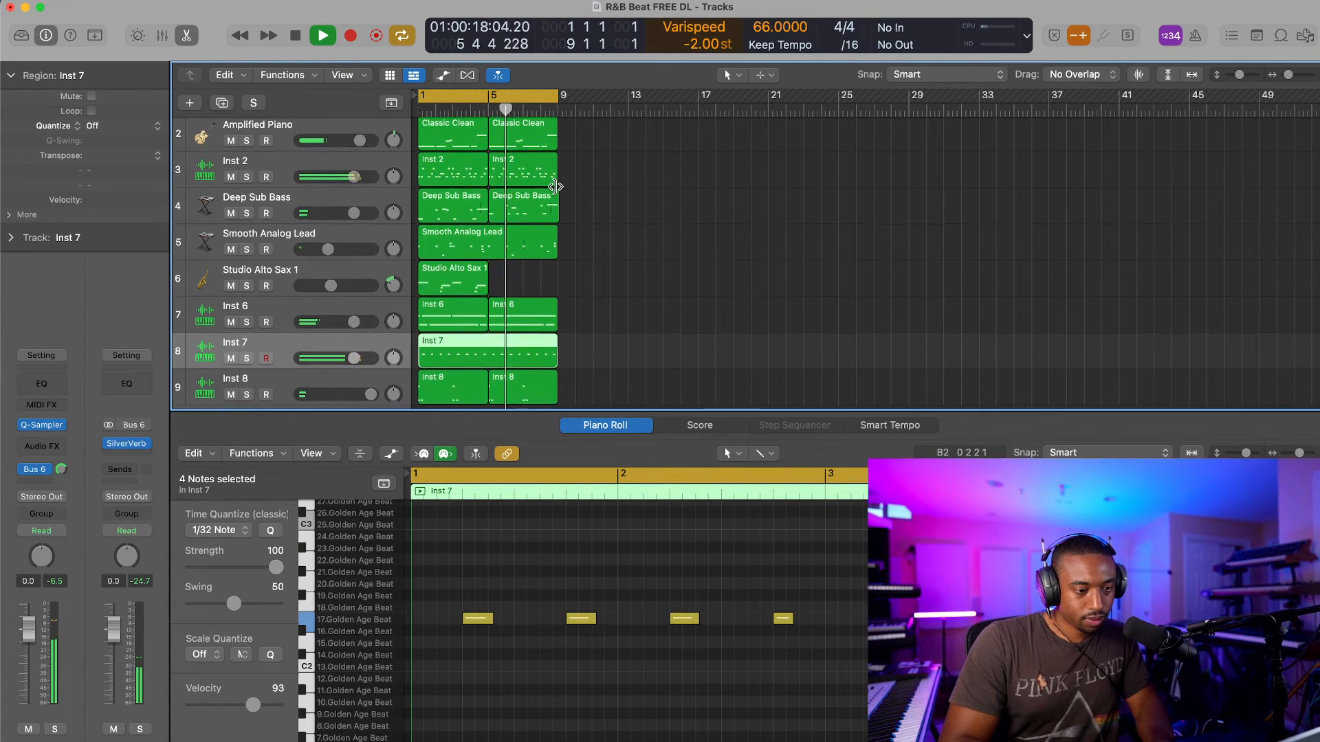
{"action": "left_click_drag", "start_coordinate": [577, 387], "coordinate": [434, 129]}
{"action": "scroll", "coordinate": [603, 266], "scroll_direction": "up", "scroll_amount": 2}
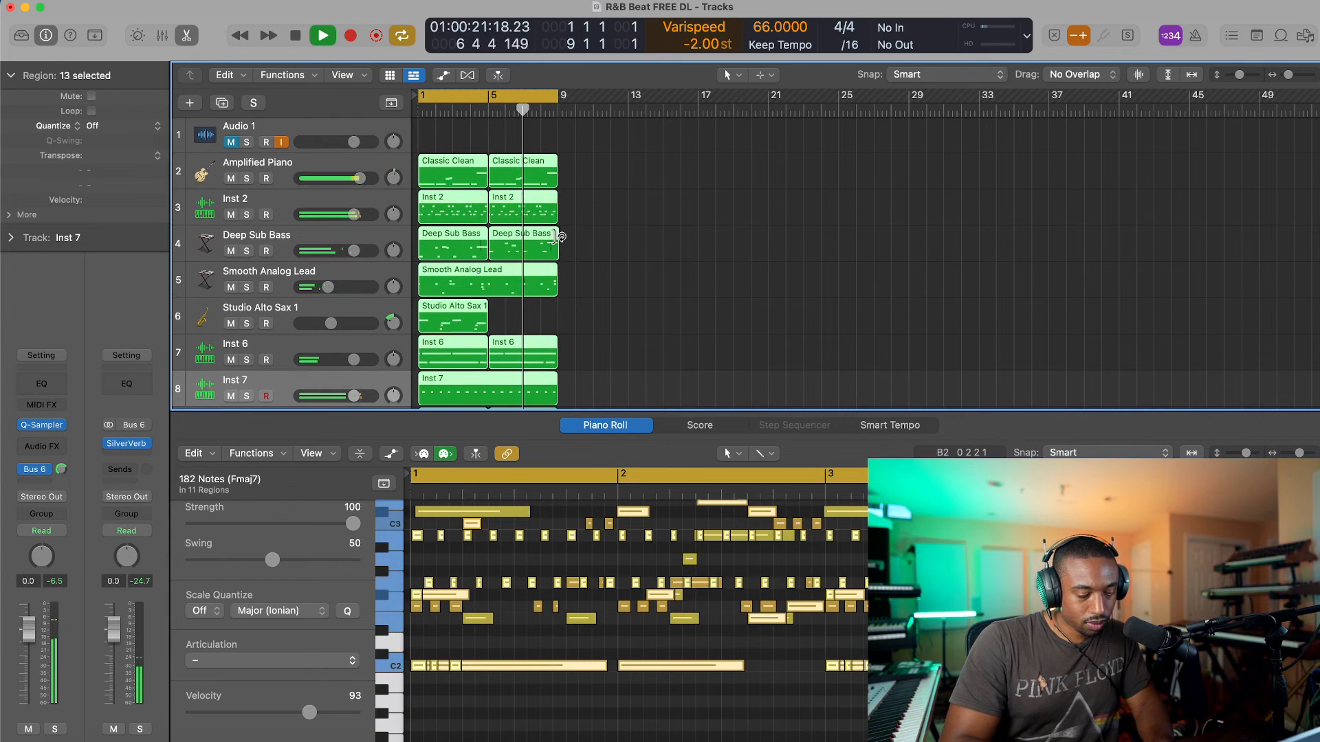
{"action": "key", "text": "super+d"}
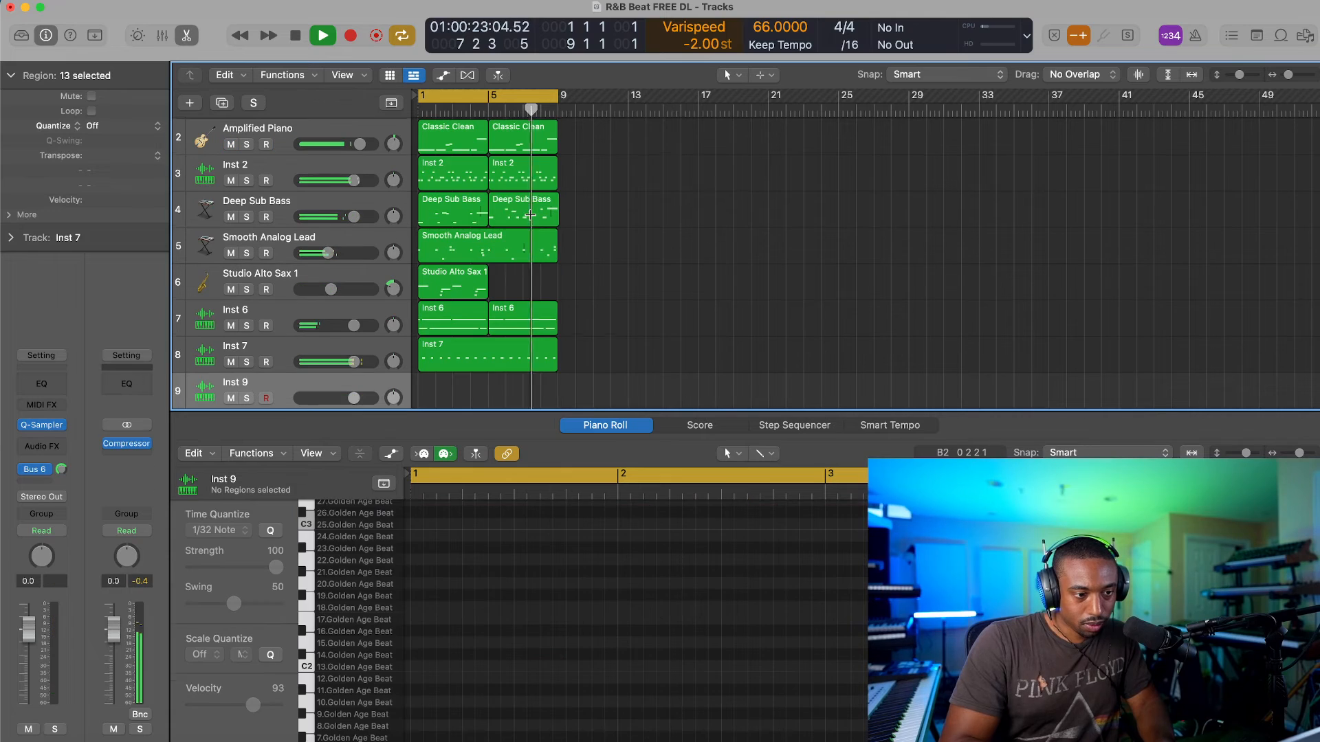
Step: Repeat the regions of all tracks once from bar 9 to bar 17, including the pair on Inst 8
{"action": "scroll", "coordinate": [583, 288], "scroll_direction": "up", "scroll_amount": 2}
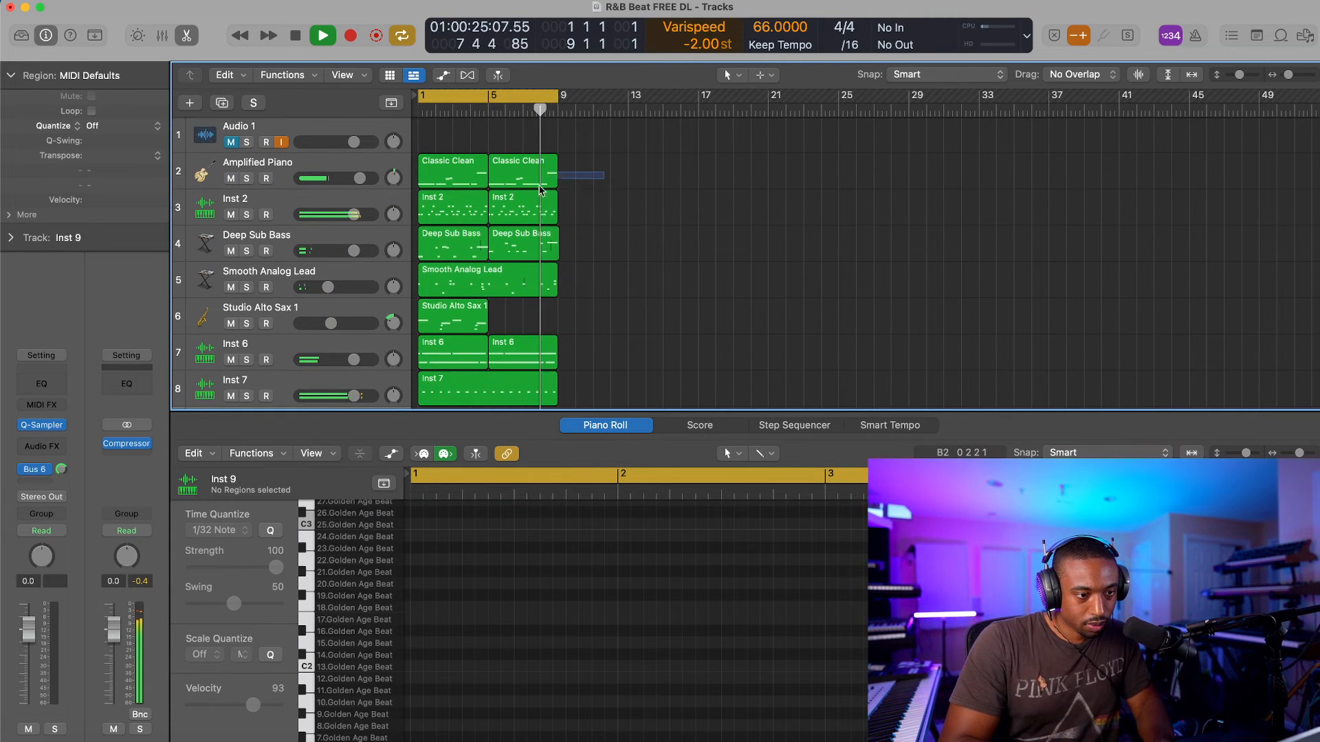
{"action": "left_click_drag", "start_coordinate": [540, 191], "coordinate": [570, 399]}
{"action": "scroll", "coordinate": [618, 309], "scroll_direction": "down", "scroll_amount": 1}
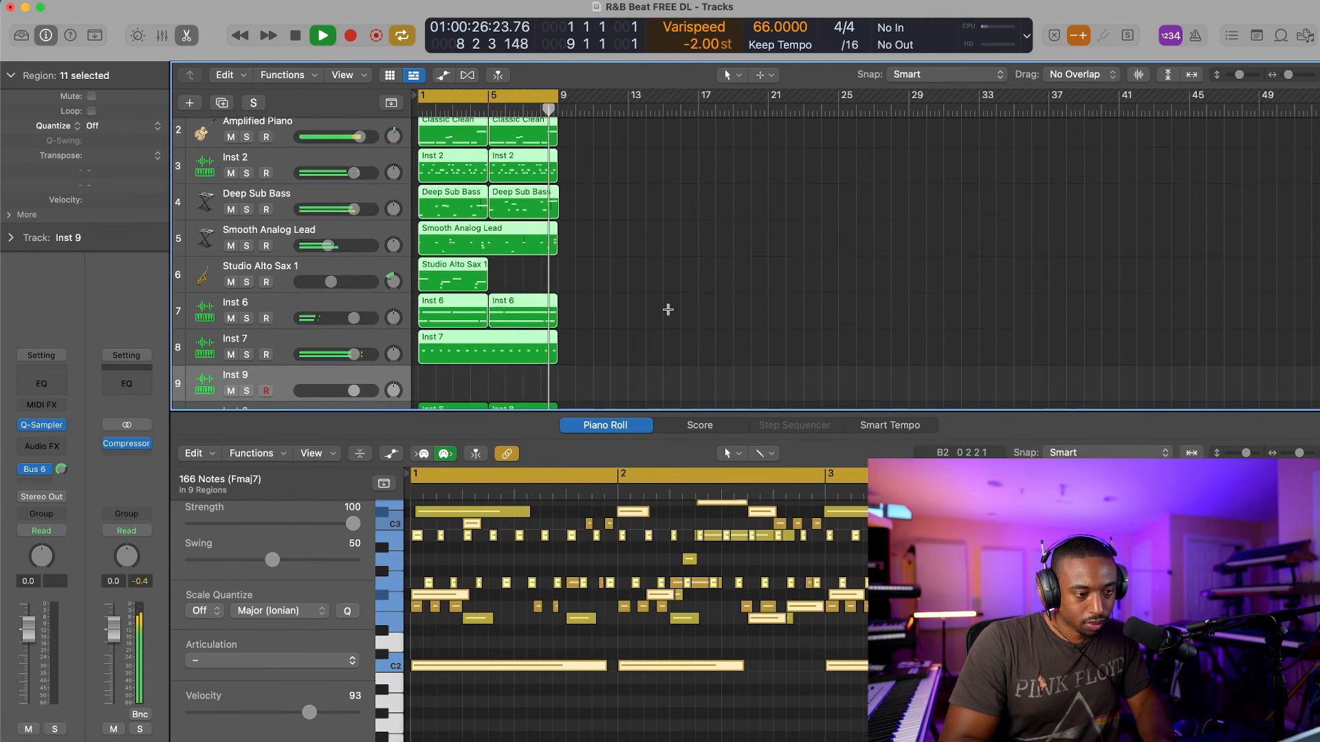
{"action": "key", "text": "super+r"}
{"action": "scroll", "coordinate": [668, 308], "scroll_direction": "down", "scroll_amount": 1}
{"action": "left_click_drag", "start_coordinate": [589, 359], "coordinate": [437, 365]}
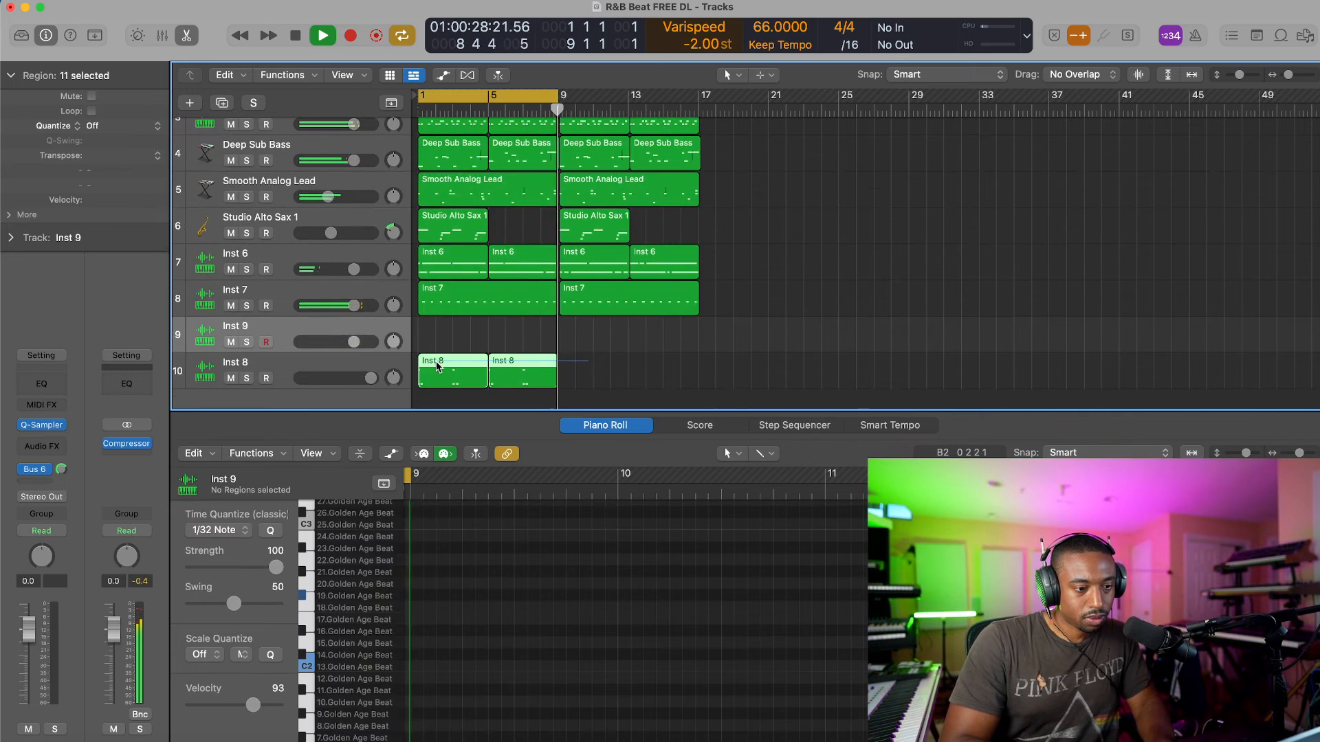
{"action": "key", "text": "super+r"}
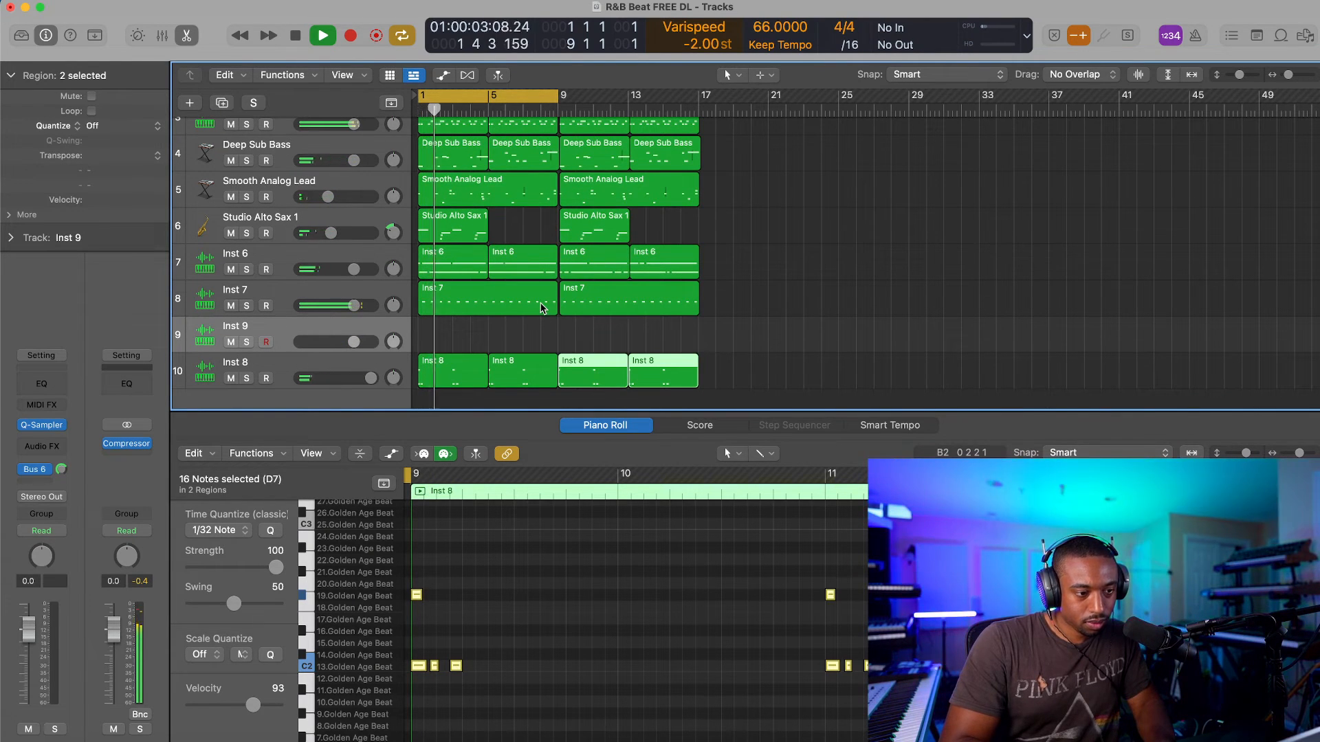
Step: Delete the repeated Inst 7 region at bar 9 and extend the cycle range to bar 17
{"action": "left_click", "coordinate": [583, 296]}
{"action": "key", "text": "Delete"}
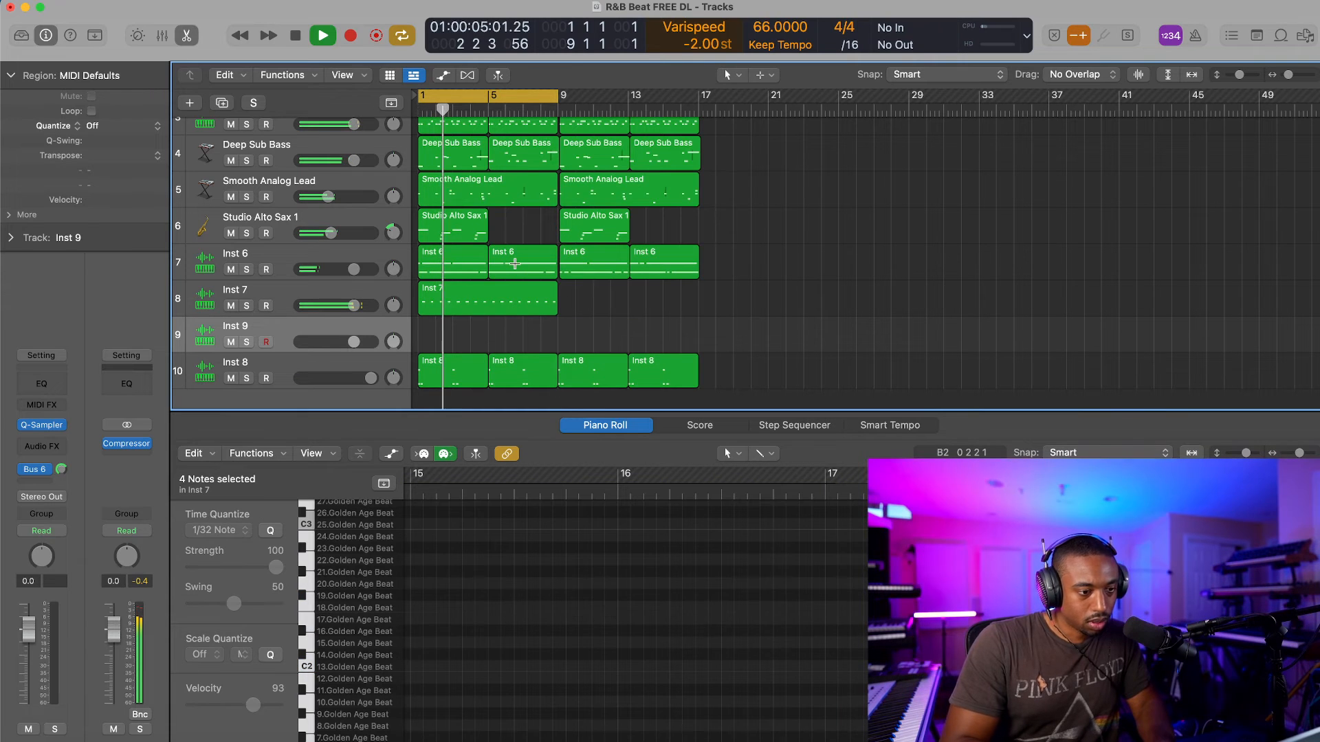
{"action": "scroll", "coordinate": [275, 146], "scroll_direction": "up", "scroll_amount": 3}
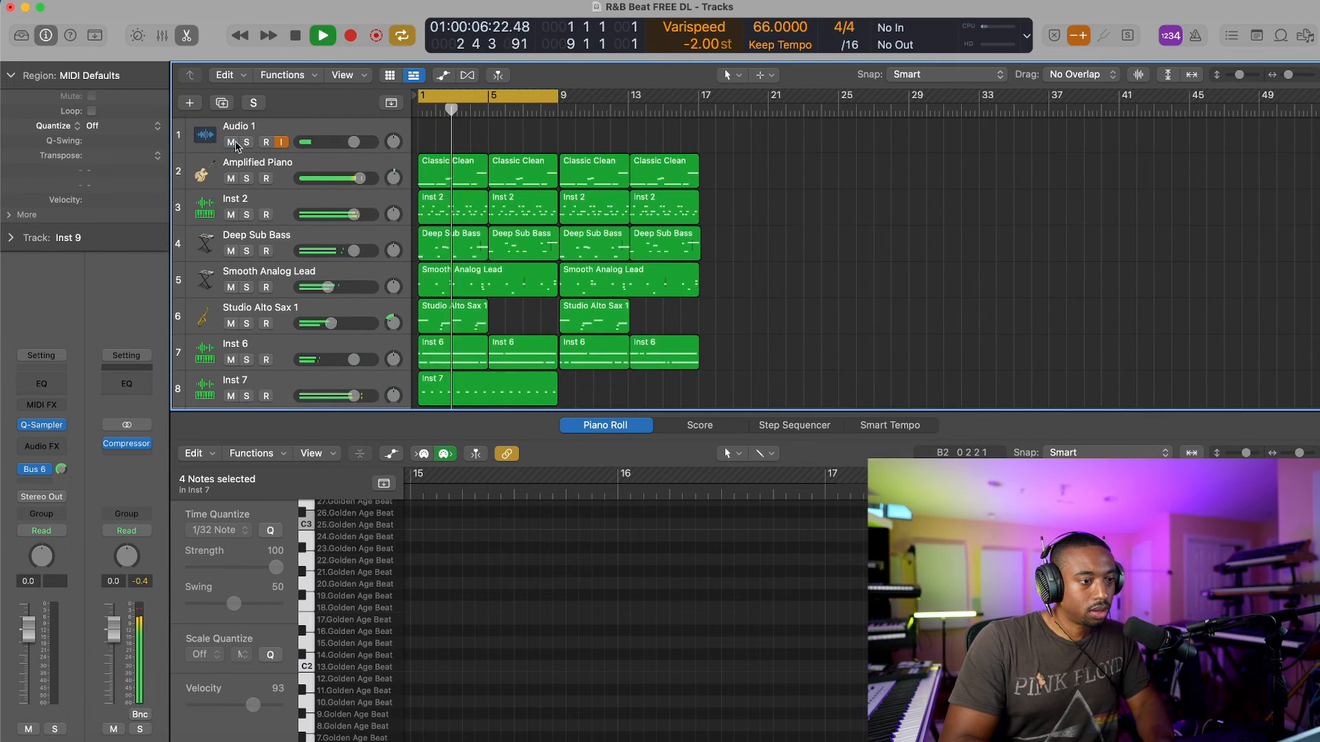
{"action": "key", "text": "Return"}
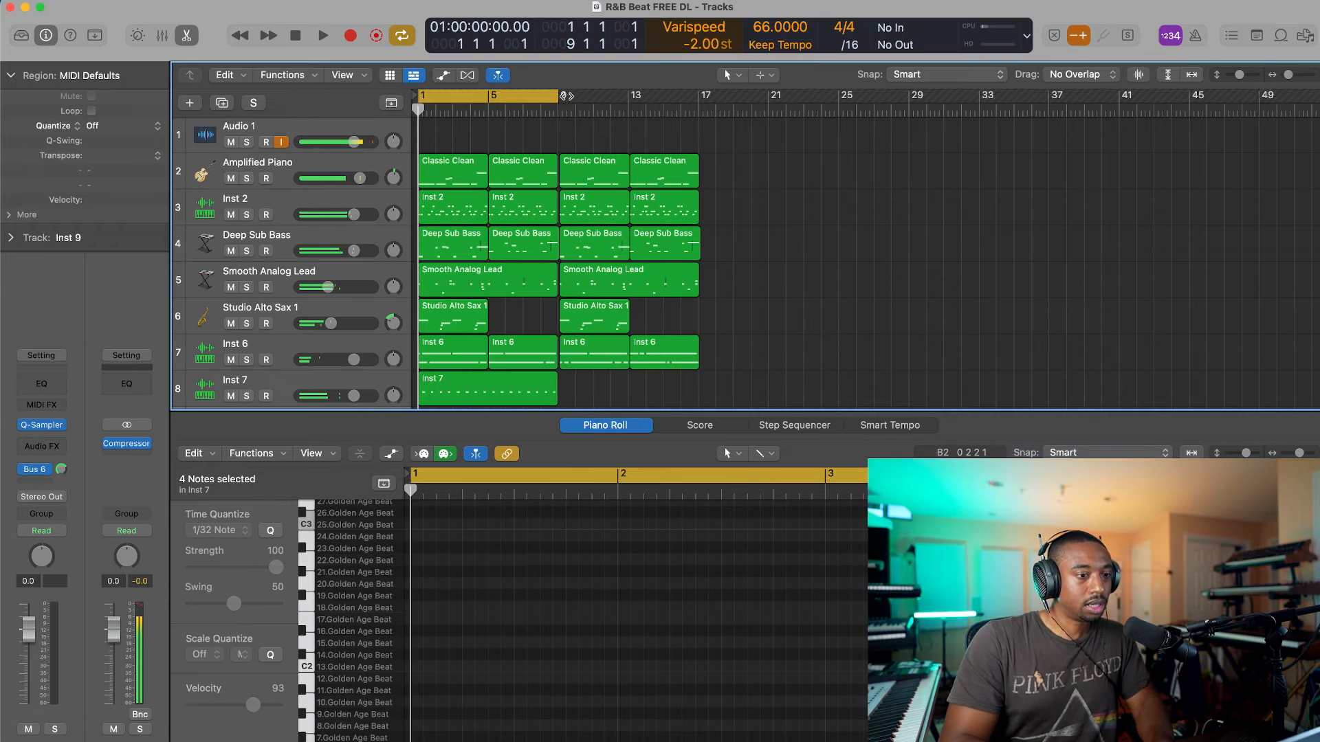
{"action": "left_click_drag", "start_coordinate": [555, 97], "coordinate": [698, 98]}
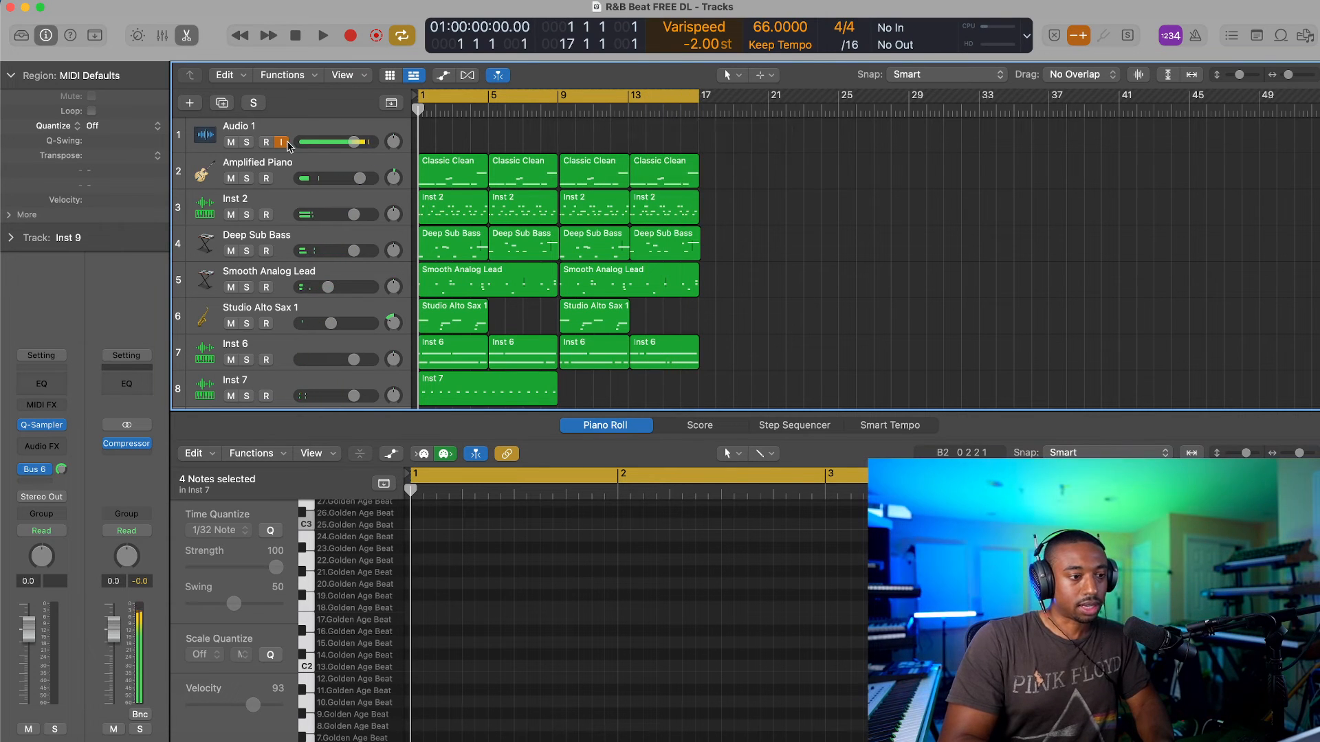
Step: Play from the beginning, lower the project tempo to 58, and set the Varispeed detune to +1.00 st
{"action": "key", "text": "space"}
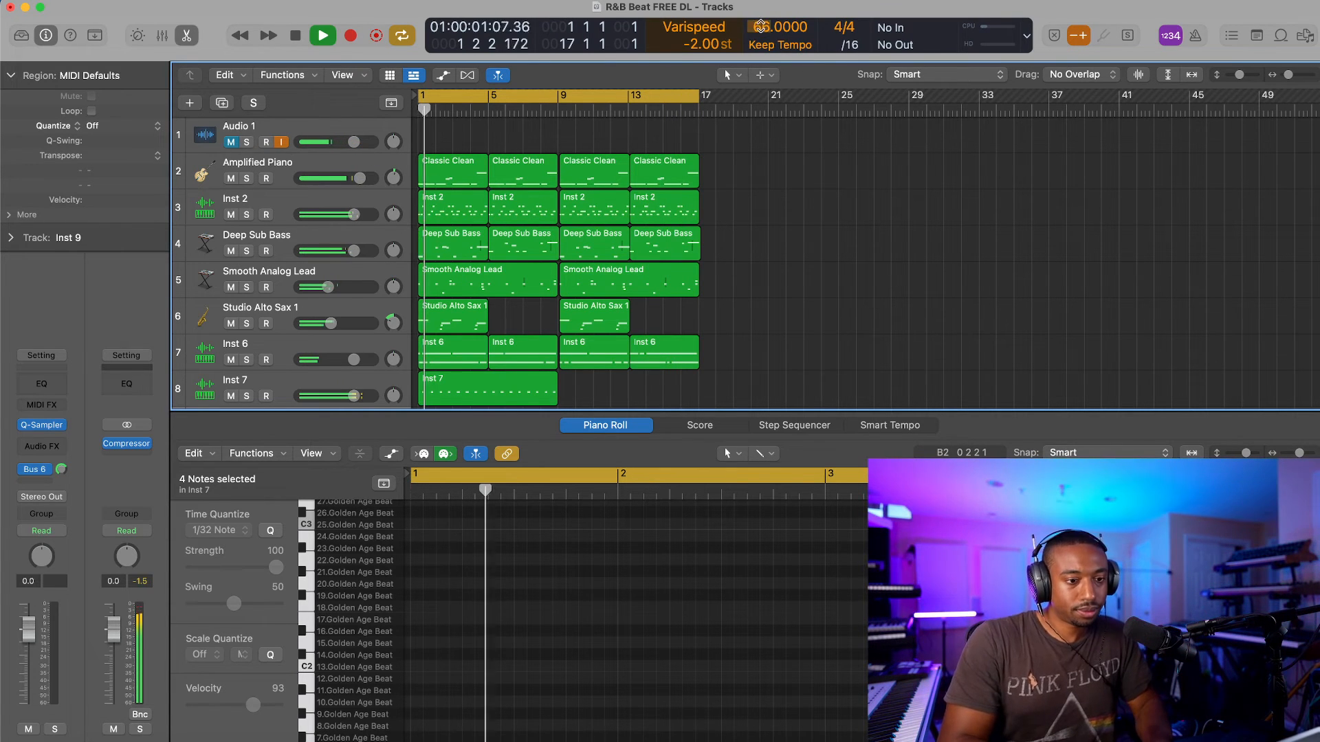
{"action": "mouse_move", "coordinate": [760, 12]}
{"action": "left_mouse_down"}
{"action": "mouse_move", "coordinate": [760, 0]}
{"action": "mouse_move", "coordinate": [756, 32]}
{"action": "mouse_move", "coordinate": [690, 28]}
{"action": "mouse_move", "coordinate": [758, 34]}
{"action": "left_mouse_up"}
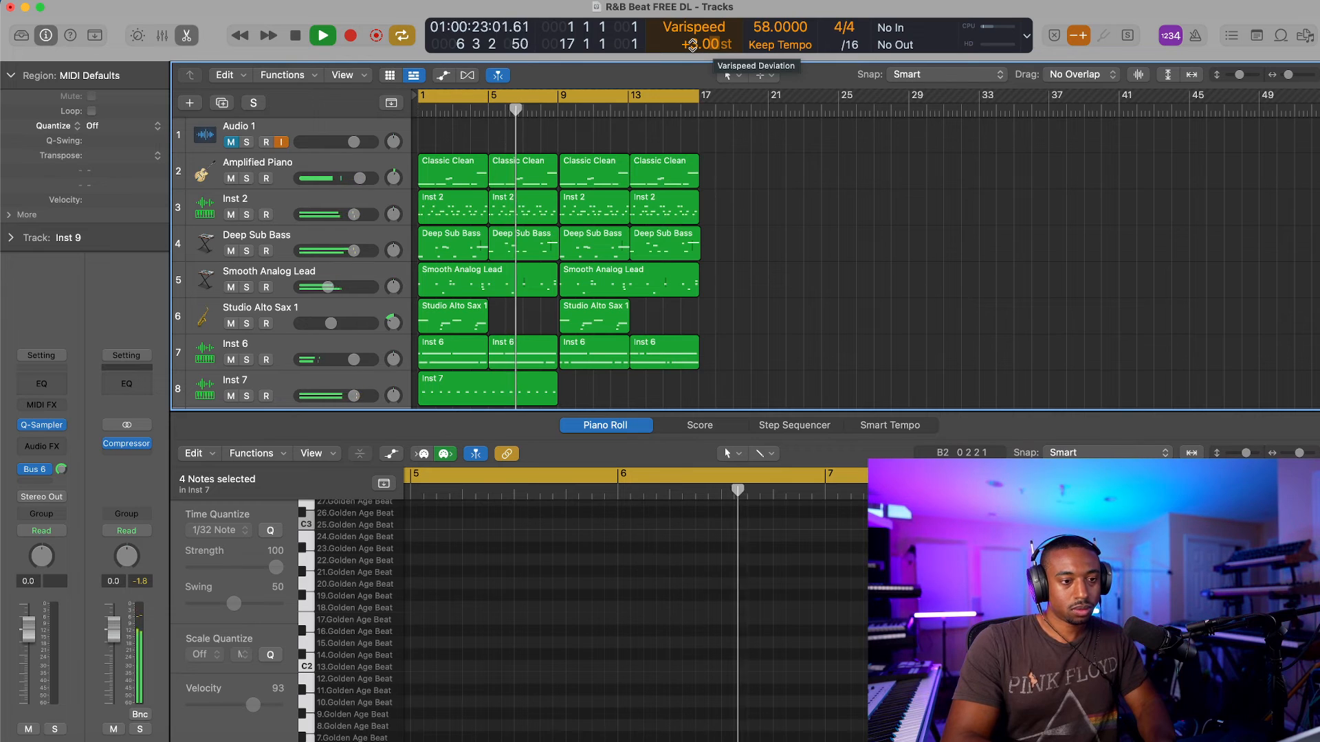
{"action": "left_click_drag", "start_coordinate": [692, 46], "coordinate": [690, 48]}
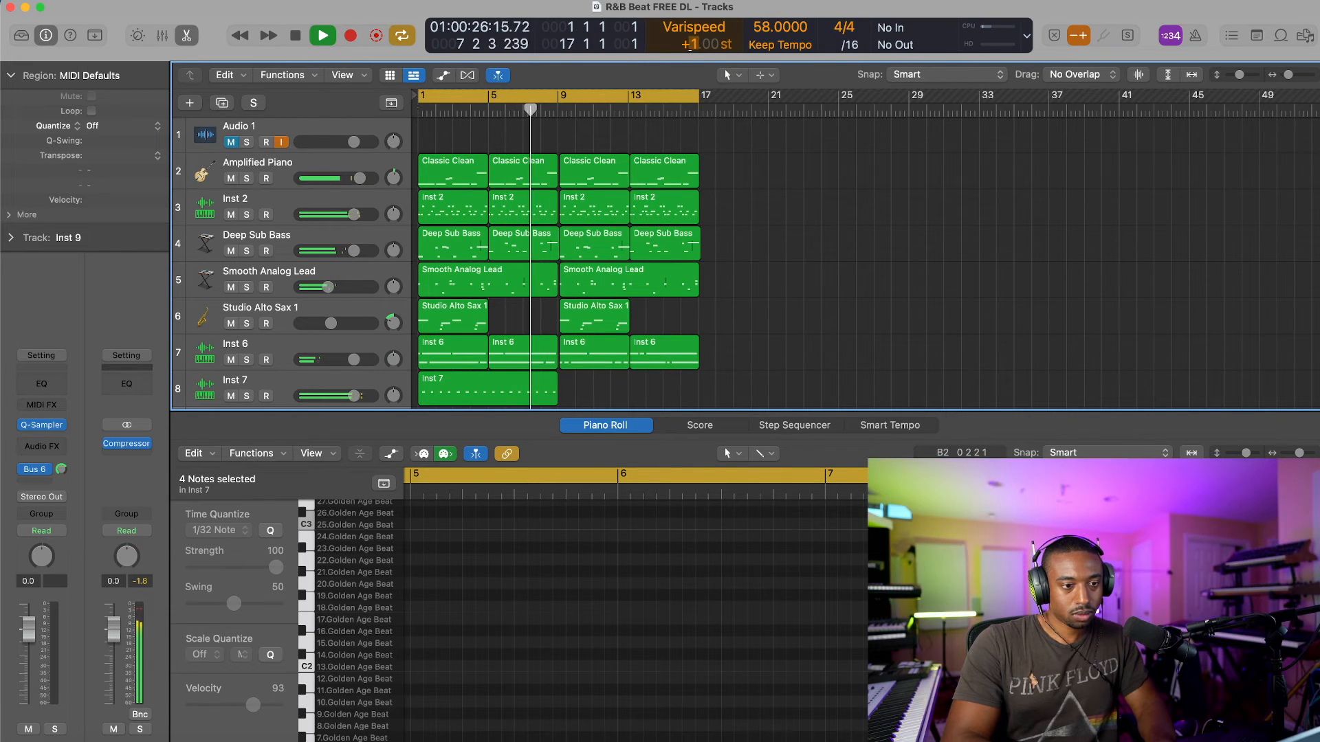
{"action": "left_click", "coordinate": [757, 29]}
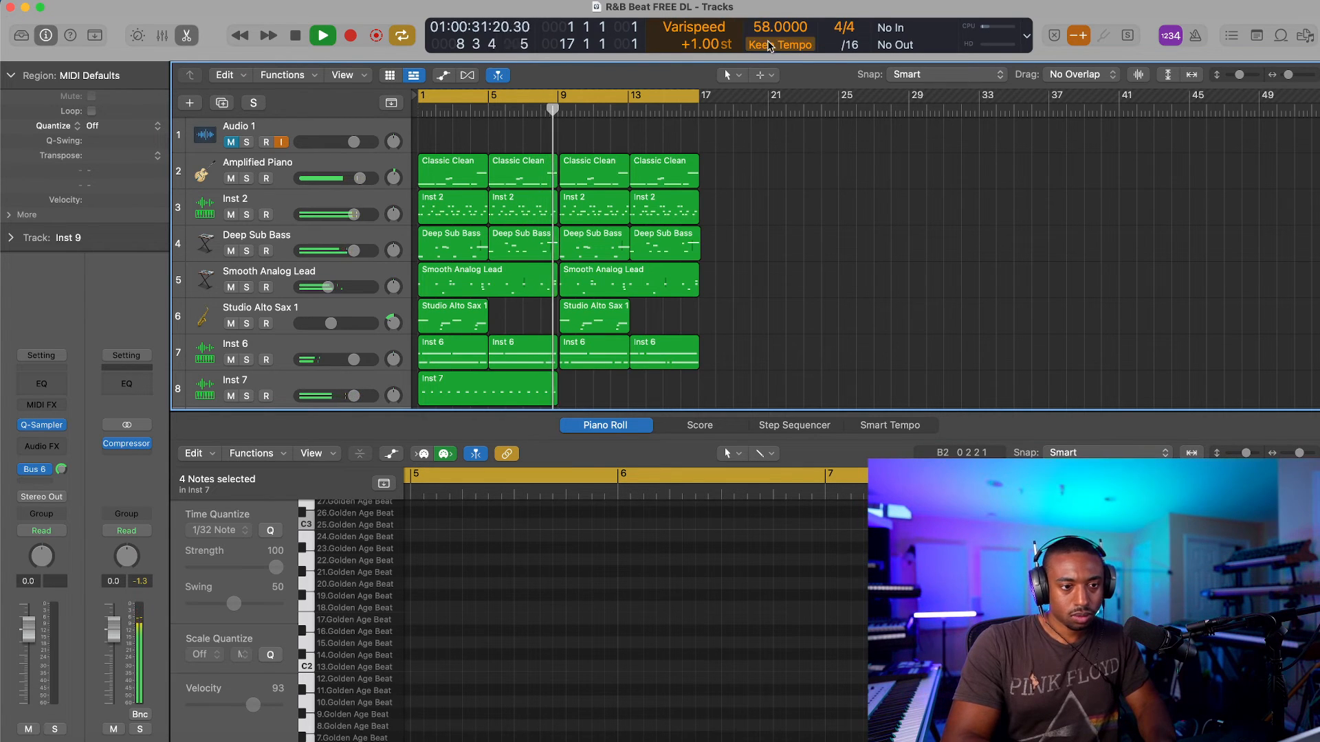
{"action": "left_click", "coordinate": [768, 45]}
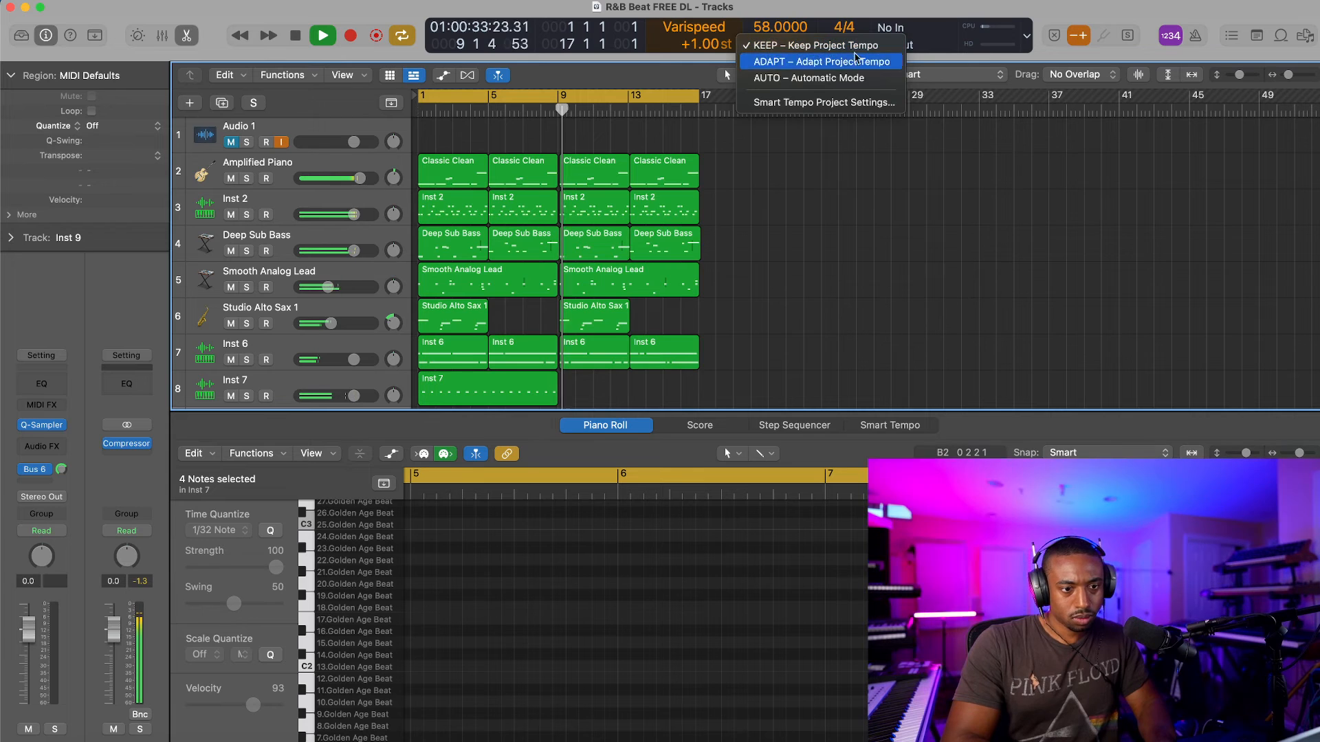
{"action": "left_click", "coordinate": [925, 69]}
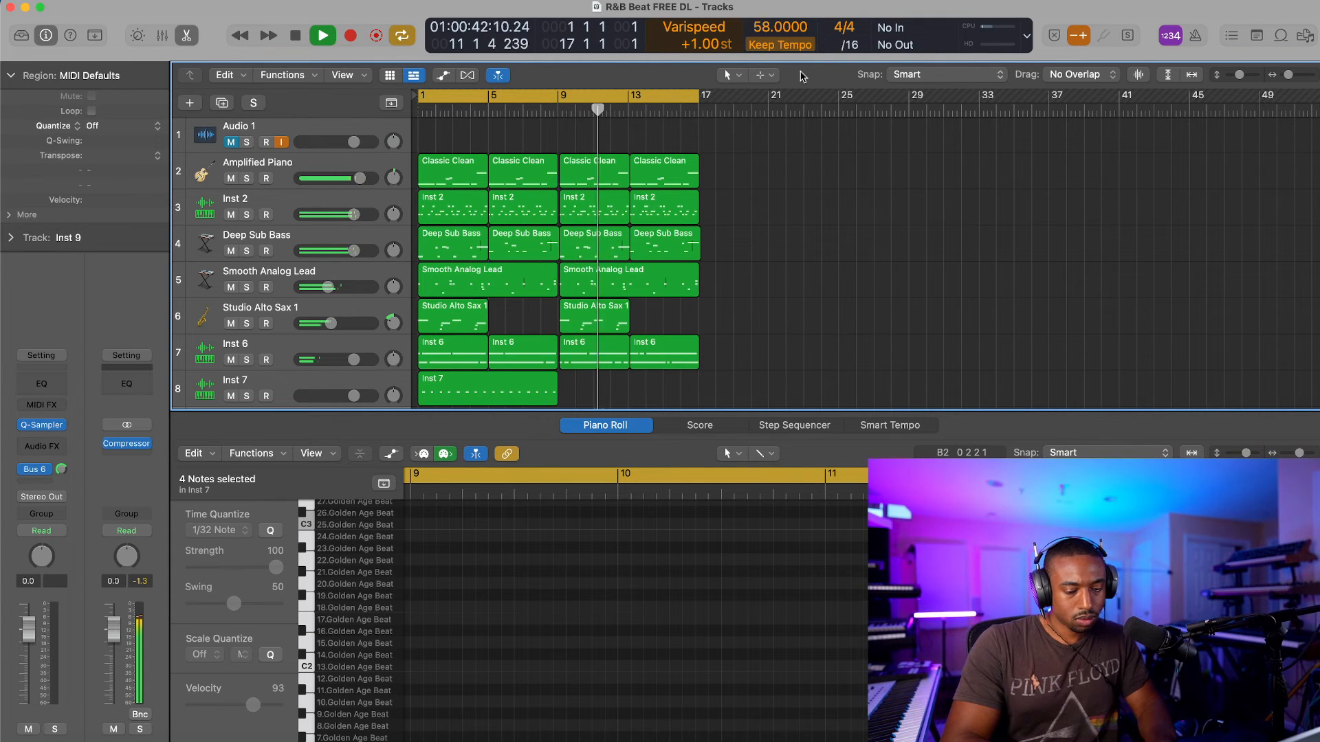
Step: Insert a Chorus effect on the Amplified Piano track and set its mix to 47%
{"action": "scroll", "coordinate": [671, 238], "scroll_direction": "down", "scroll_amount": 4}
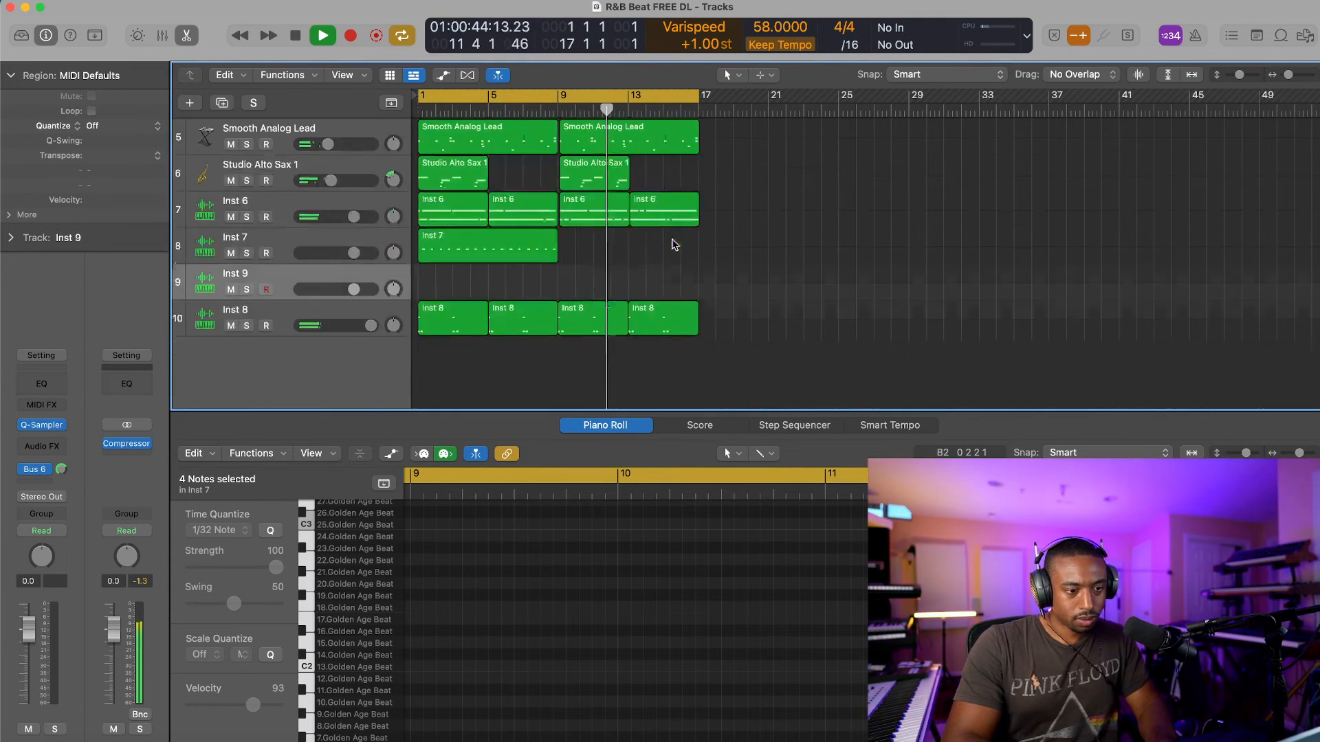
{"action": "scroll", "coordinate": [673, 244], "scroll_direction": "up", "scroll_amount": 4}
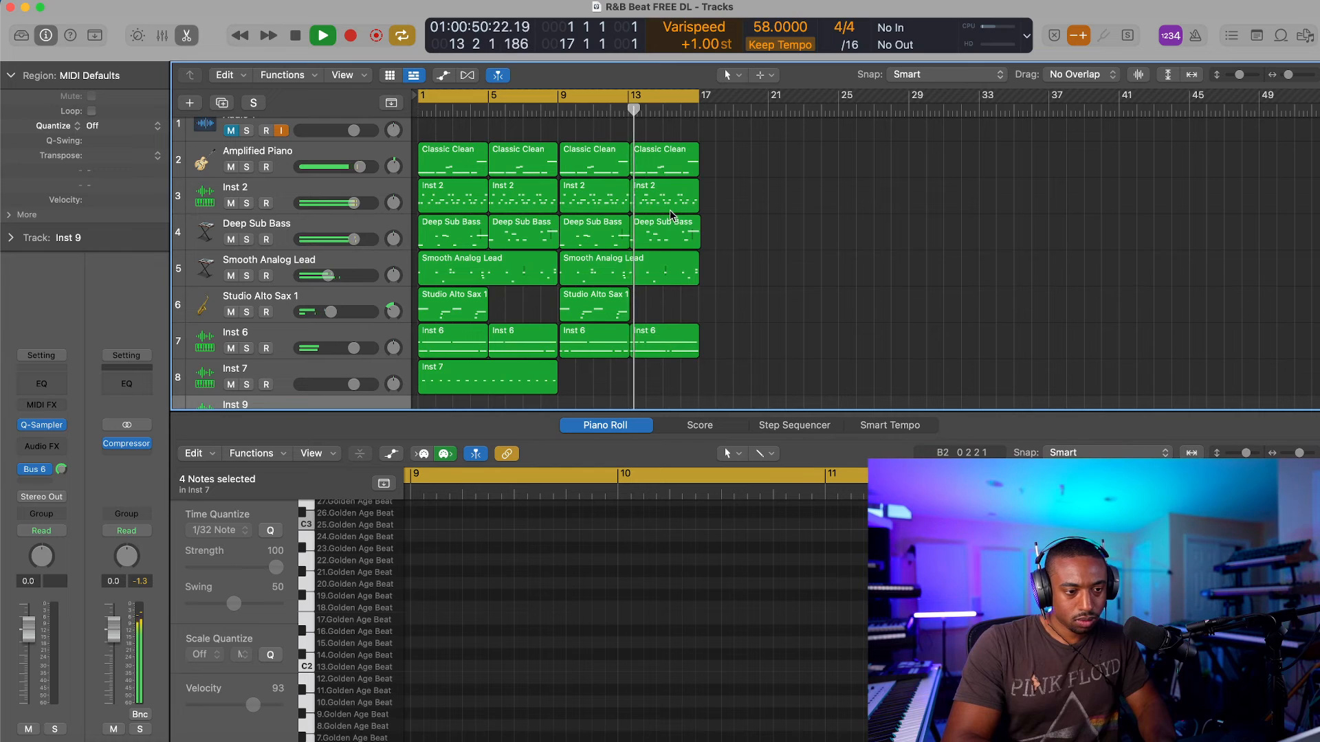
{"action": "scroll", "coordinate": [667, 199], "scroll_direction": "up", "scroll_amount": 1}
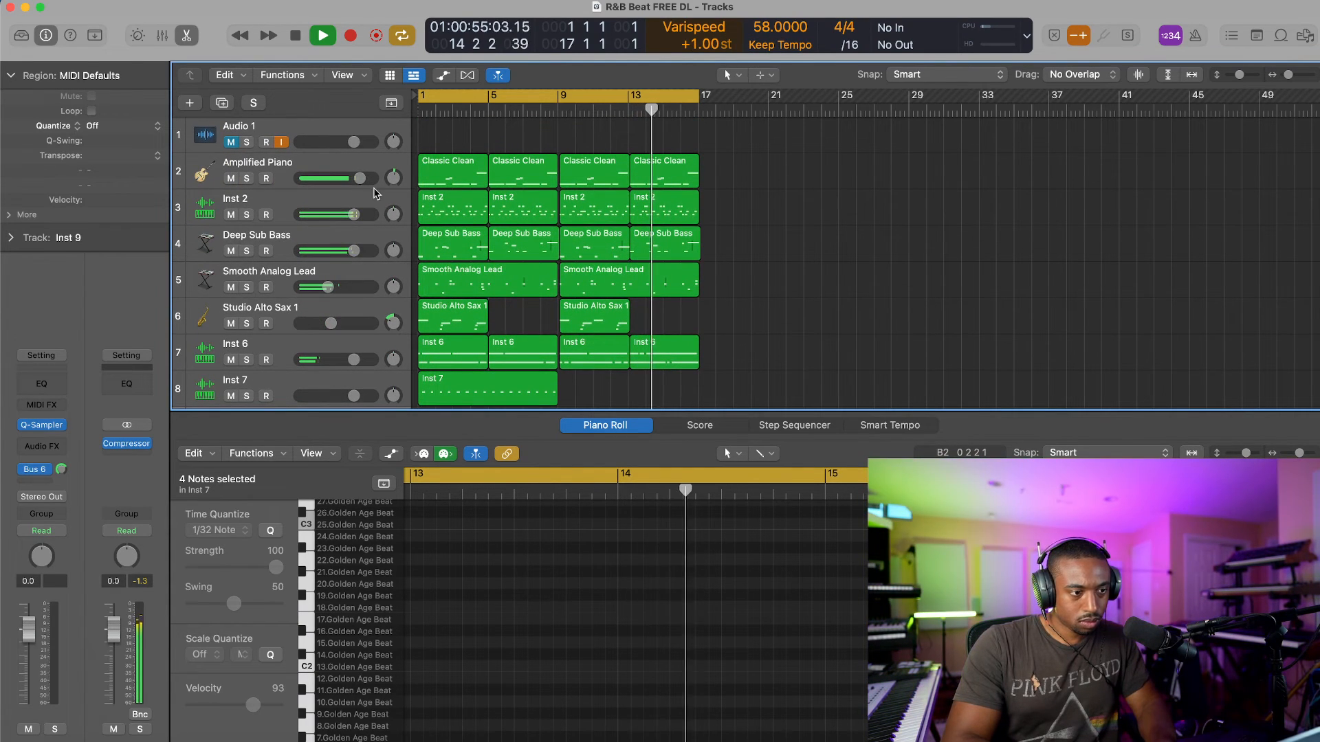
{"action": "left_click", "coordinate": [346, 171]}
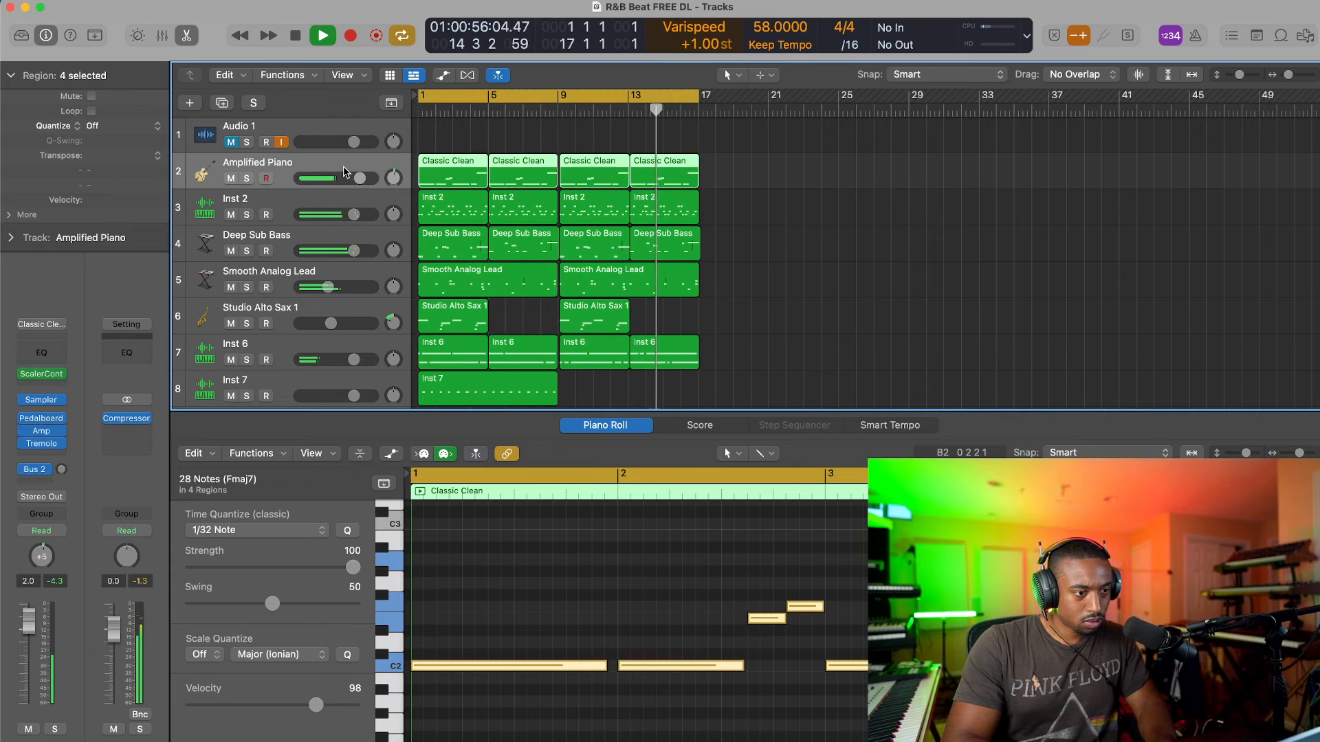
{"action": "left_click", "coordinate": [41, 455]}
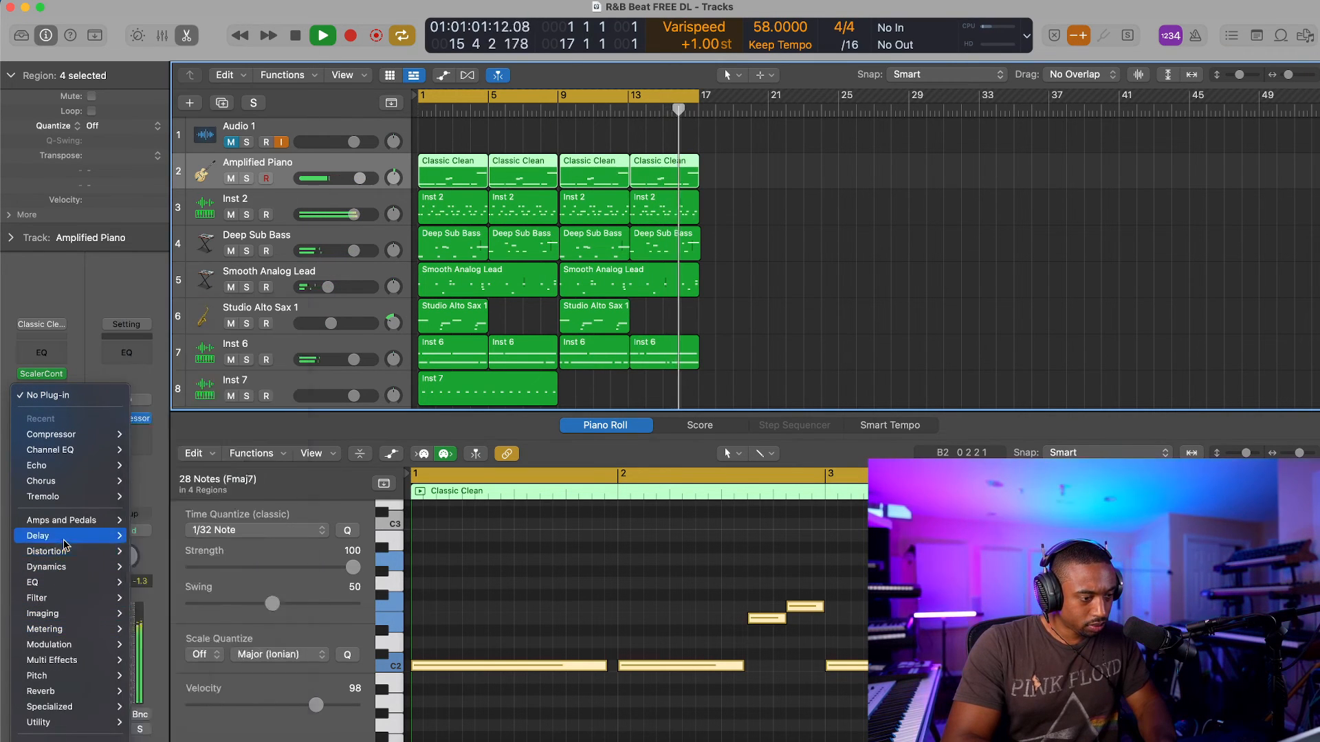
{"action": "mouse_move", "coordinate": [103, 481]}
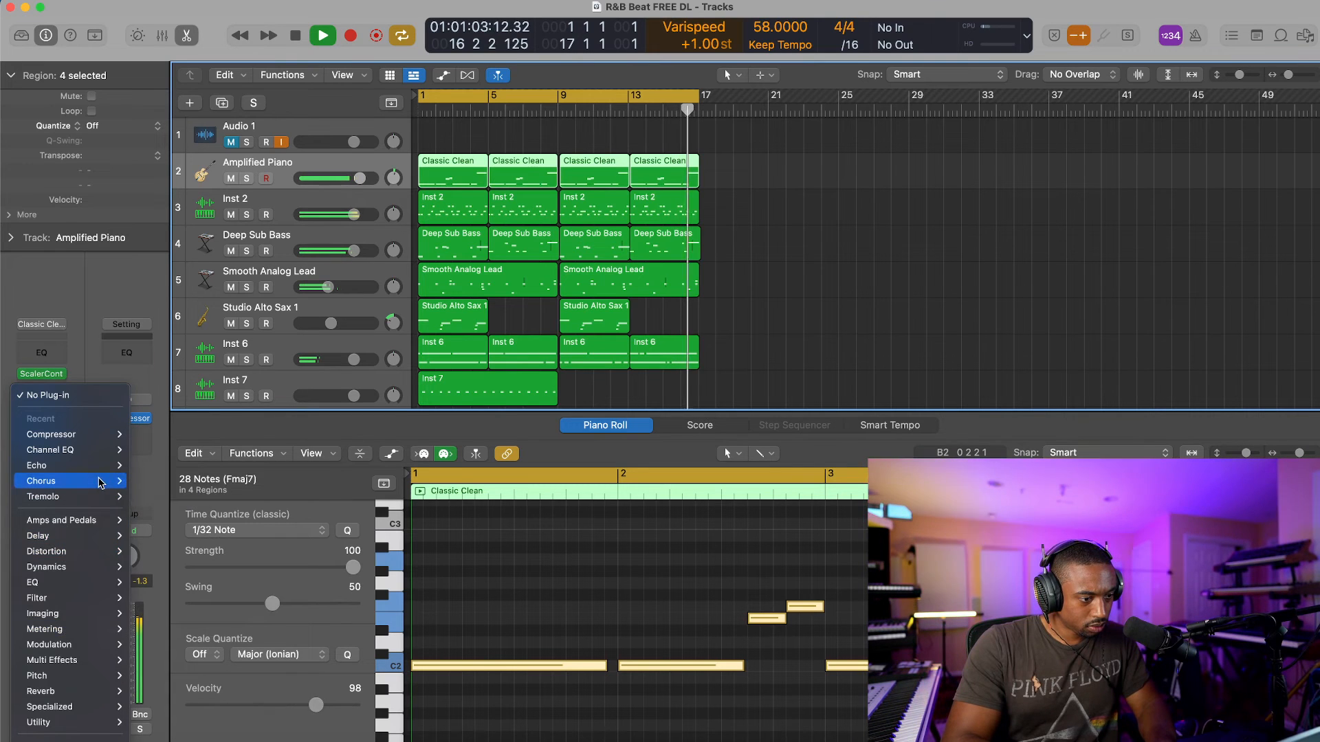
{"action": "left_click", "coordinate": [180, 482]}
{"action": "left_click_drag", "start_coordinate": [638, 317], "coordinate": [638, 297]}
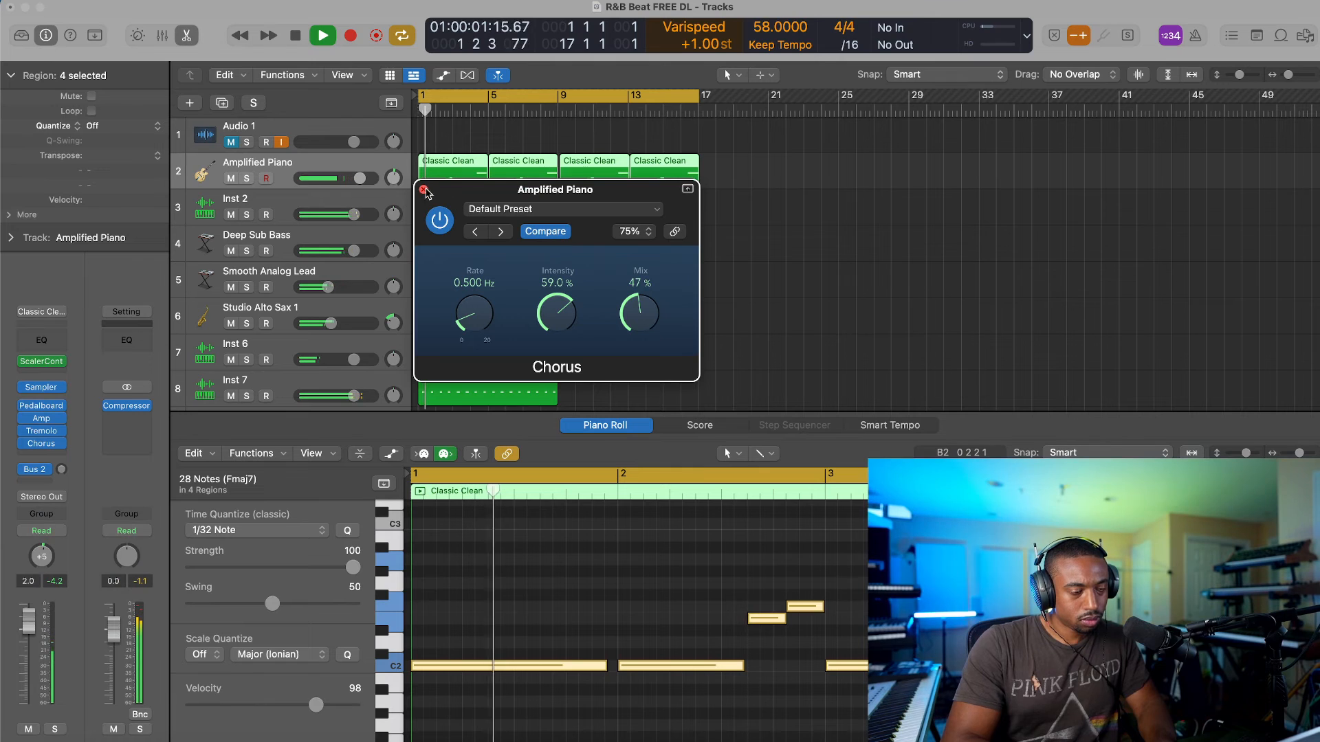
{"action": "left_click", "coordinate": [424, 190]}
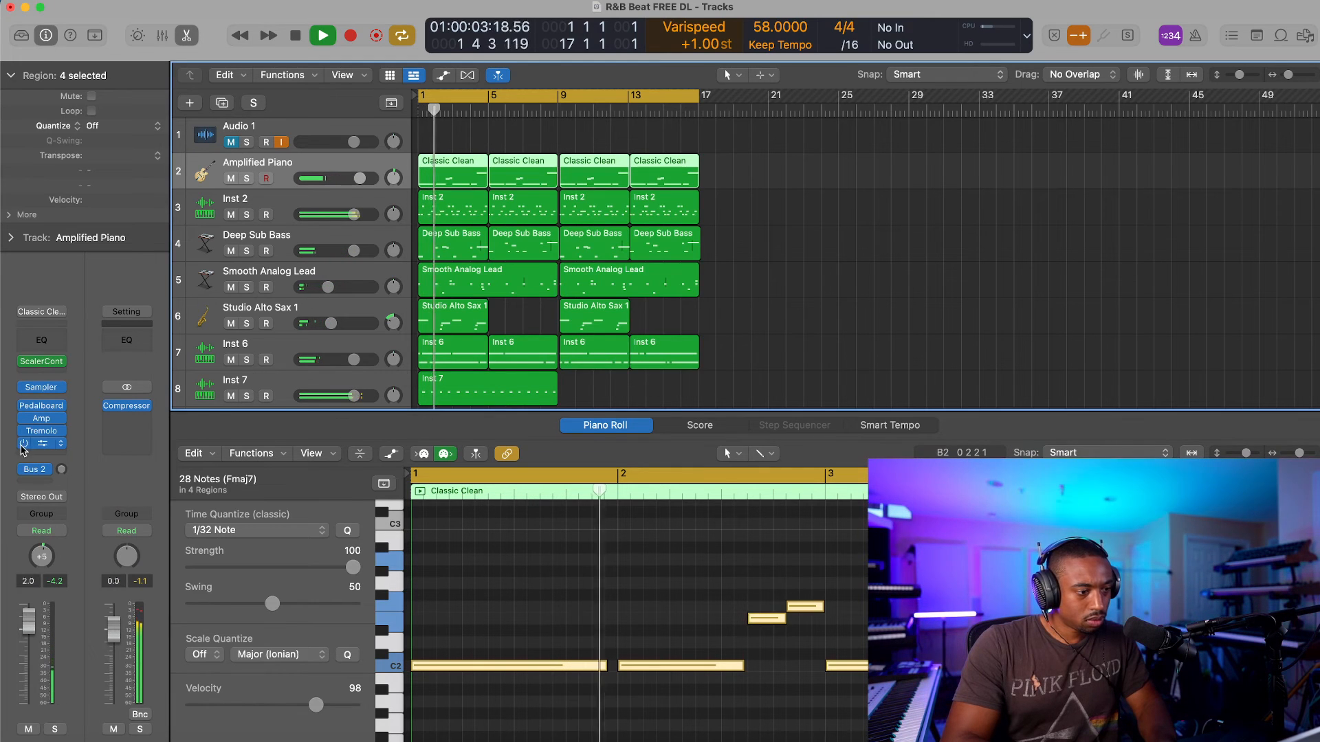
Step: Bypass the Chorus on Amplified Piano and adjust the track's Bus 2 send level
{"action": "left_click", "coordinate": [62, 471]}
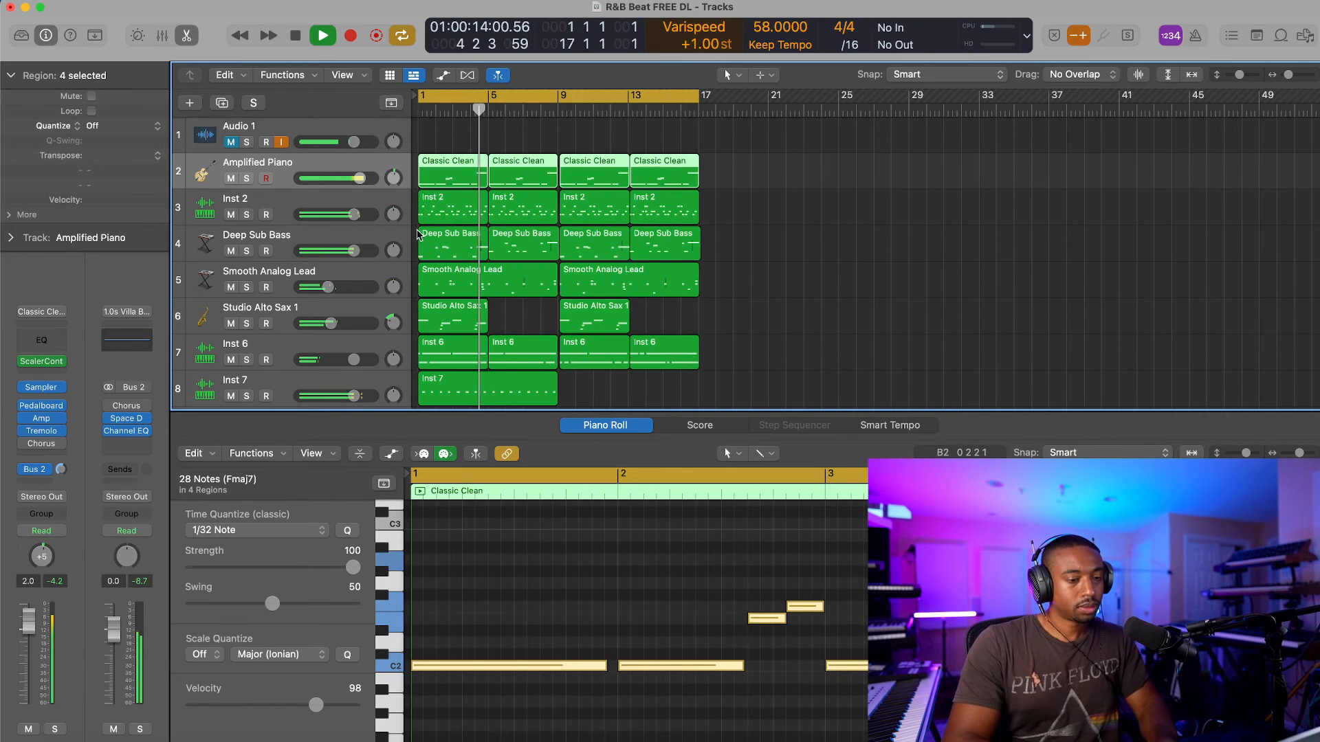
{"action": "left_click_drag", "start_coordinate": [61, 469], "coordinate": [63, 499]}
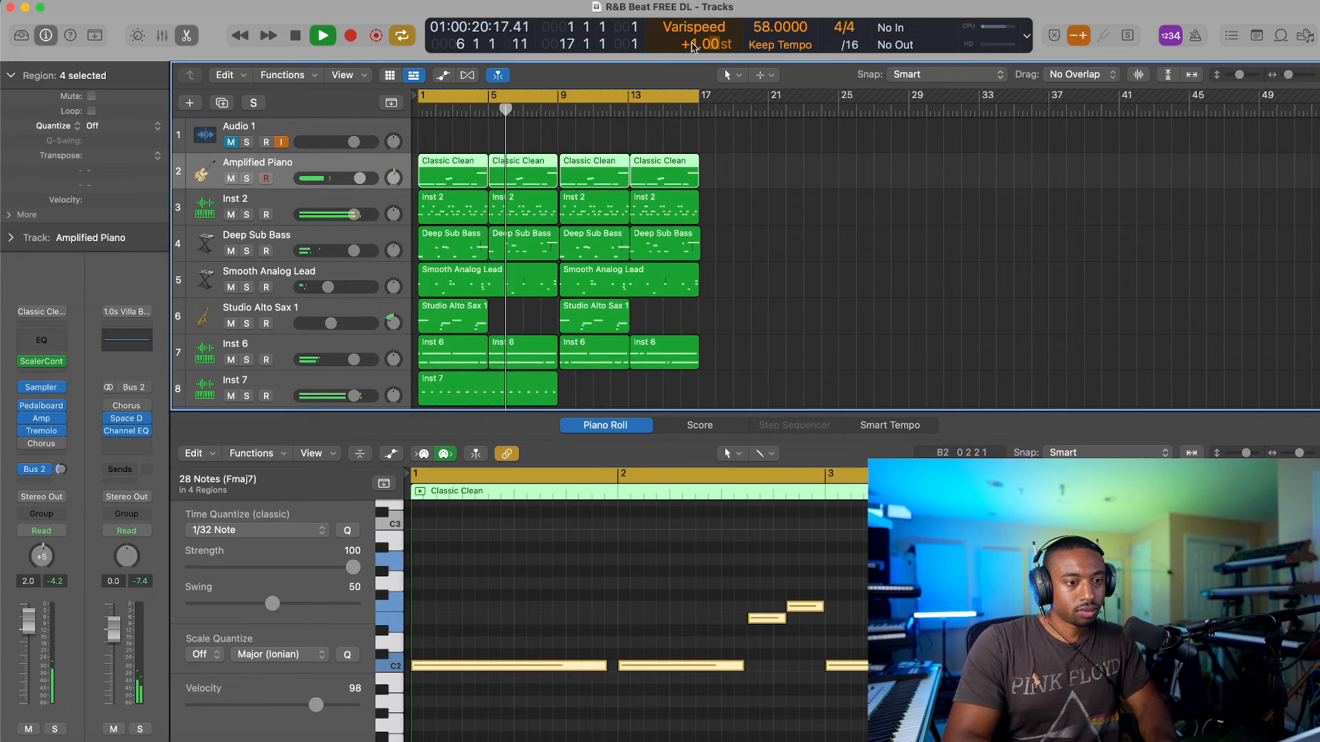
Step: Set the project tempo to 64 and the Varispeed detune to -3.00 st
{"action": "left_click_drag", "start_coordinate": [693, 46], "coordinate": [694, 53]}
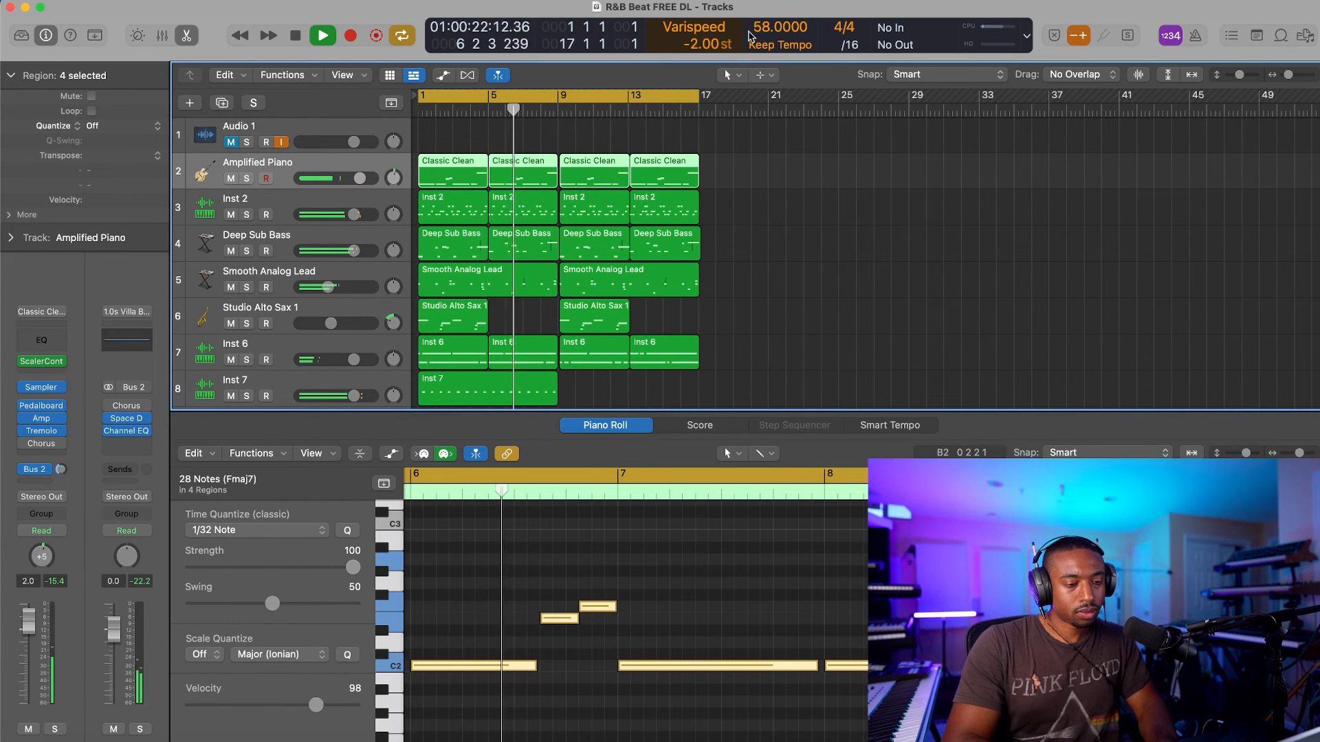
{"action": "left_click_drag", "start_coordinate": [761, 37], "coordinate": [763, 26]}
{"action": "key", "text": "space"}
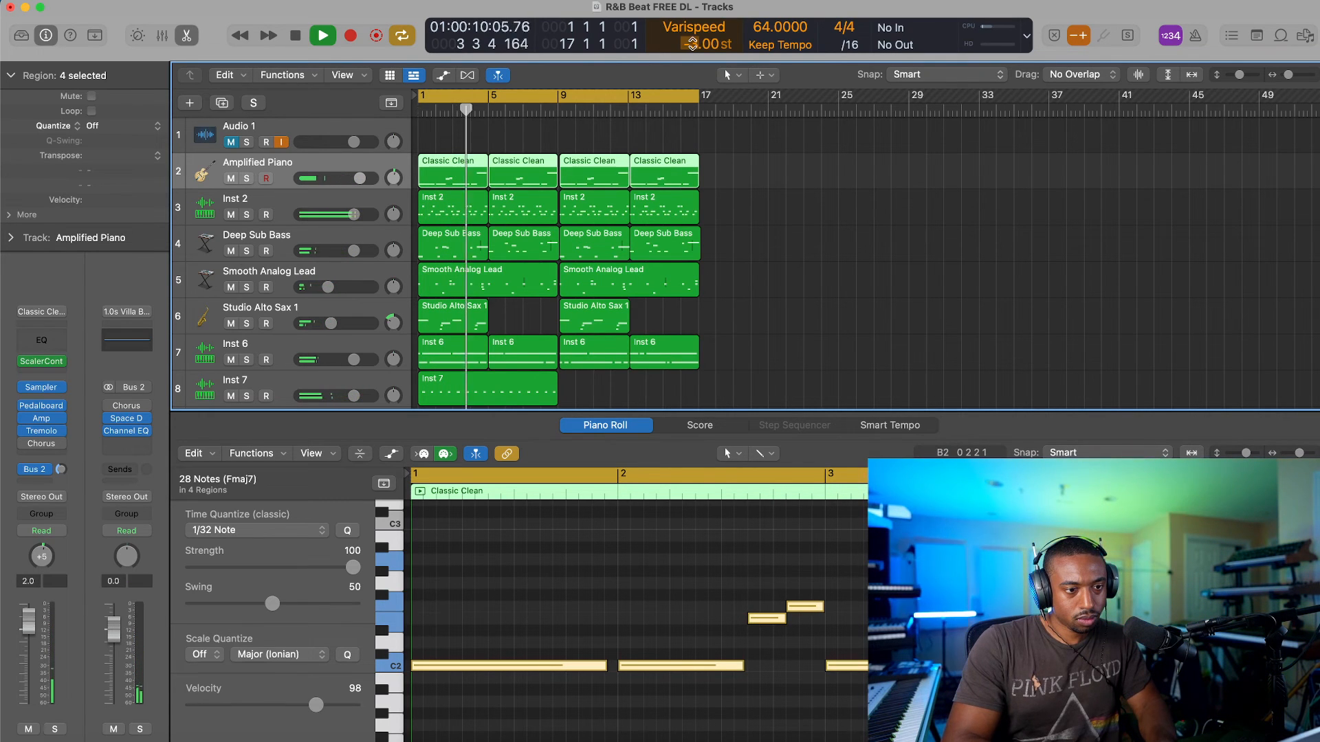
{"action": "left_click_drag", "start_coordinate": [692, 44], "coordinate": [692, 49]}
{"action": "key", "text": "space"}
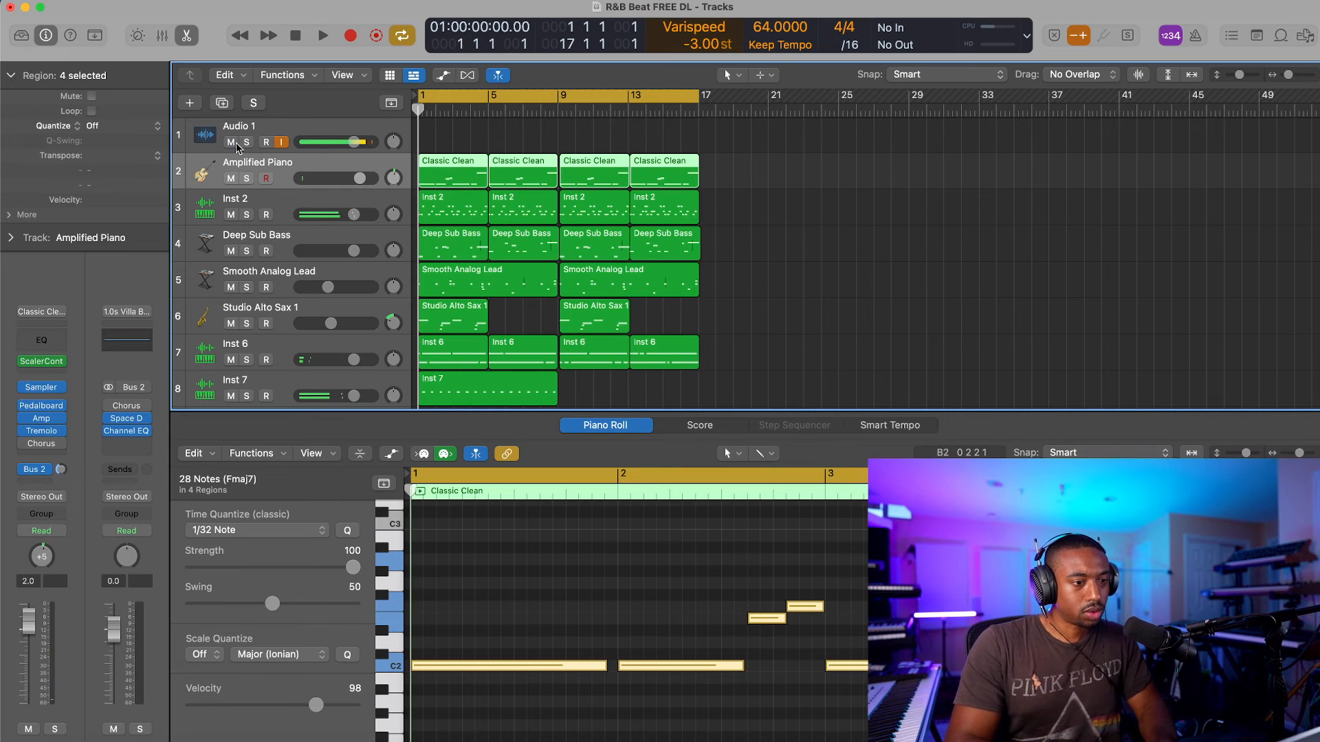
Step: Lower the Studio Alto Sax 1 volume slightly during playback and close the Piano Roll editor
{"action": "key", "text": "space"}
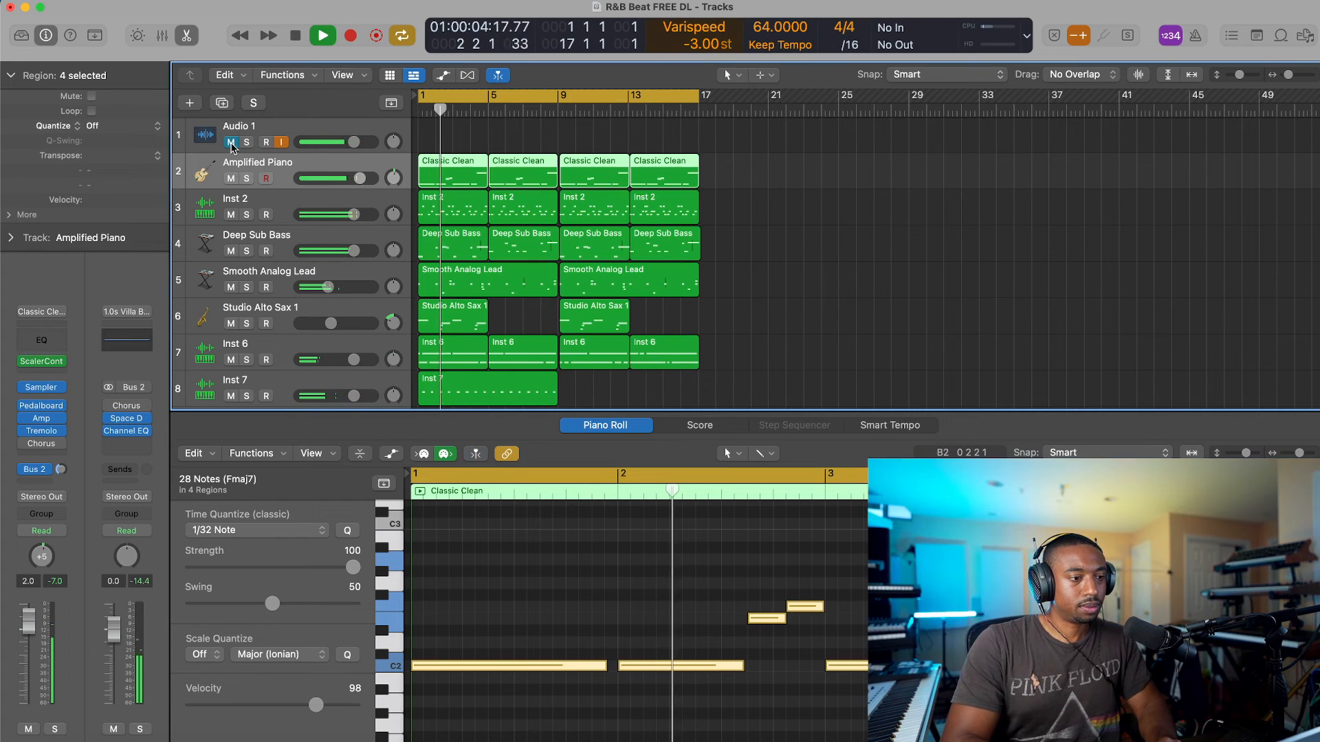
{"action": "left_click_drag", "start_coordinate": [330, 323], "coordinate": [331, 323]}
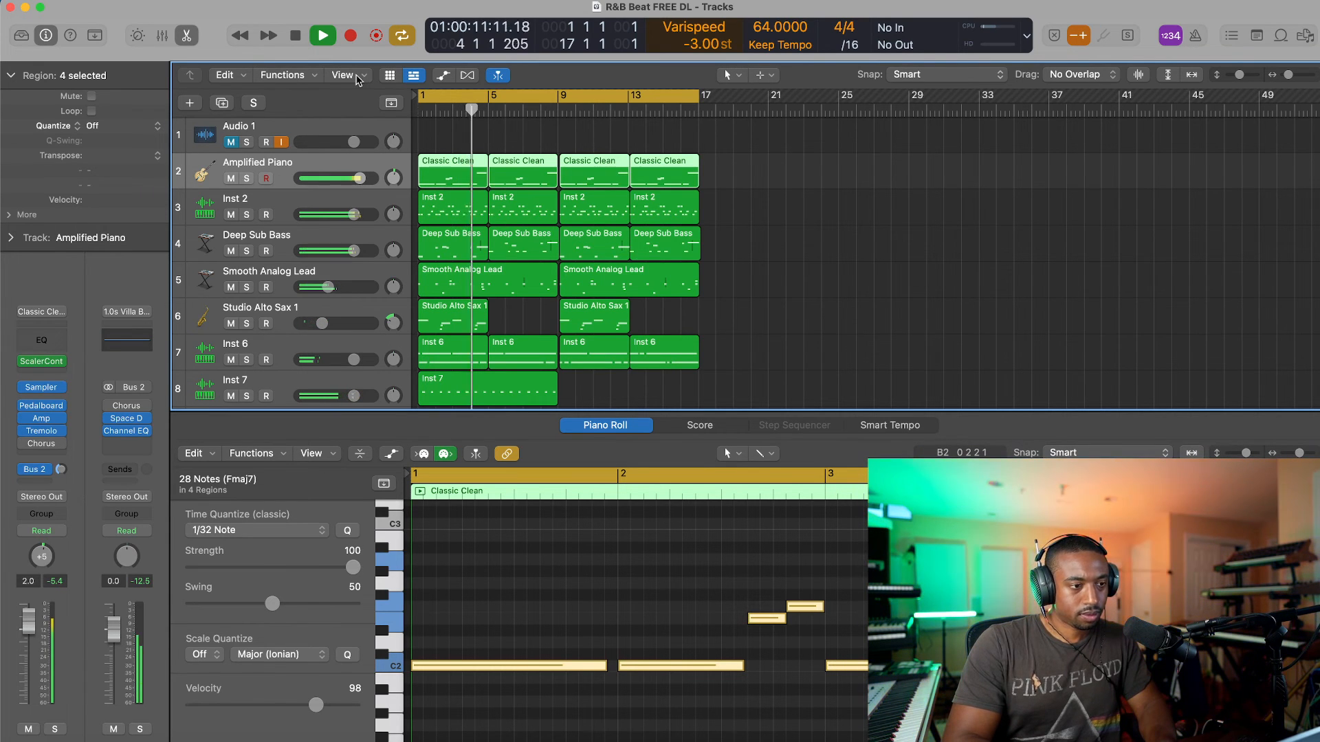
{"action": "left_click", "coordinate": [187, 36]}
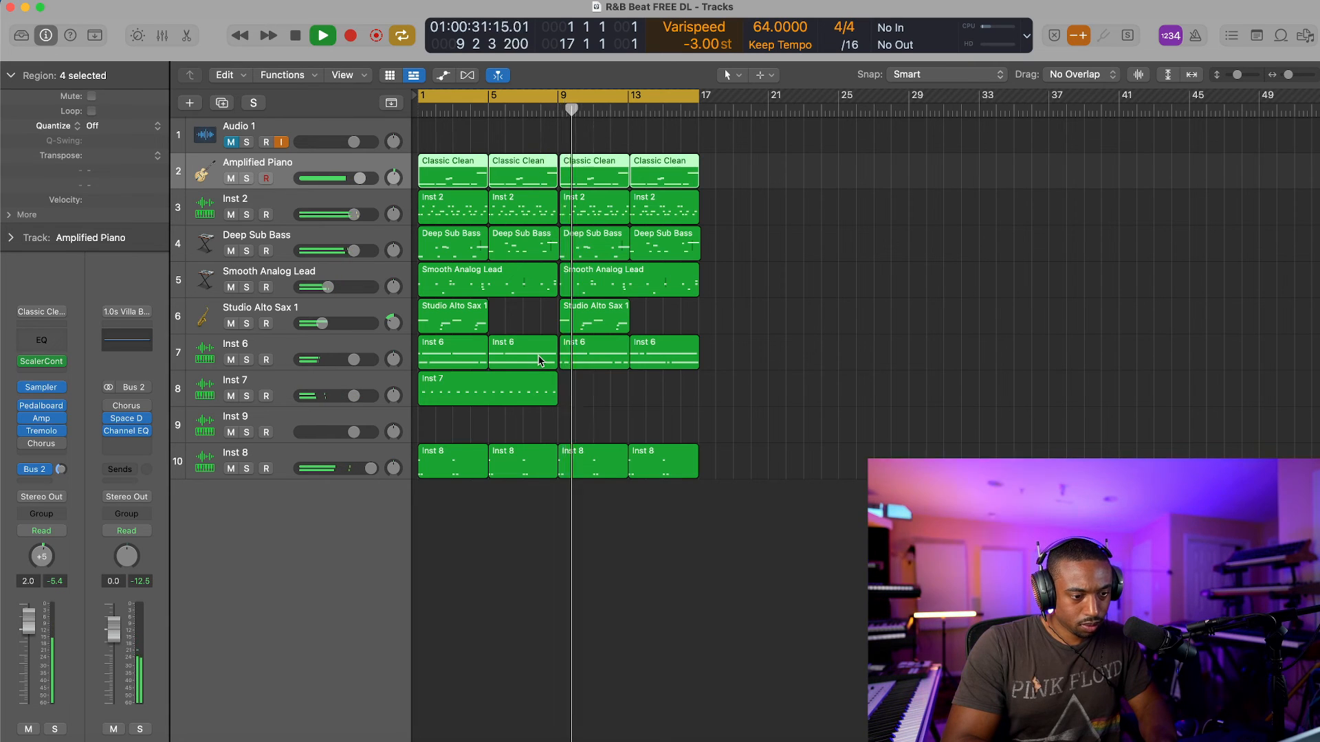
Step: Delete the repeated regions between bars 9 and 17 on the tracks from Amplified Piano to Inst 6
{"action": "scroll", "coordinate": [538, 356], "scroll_direction": "up", "scroll_amount": 8}
{"action": "scroll", "coordinate": [538, 356], "scroll_direction": "down", "scroll_amount": 8}
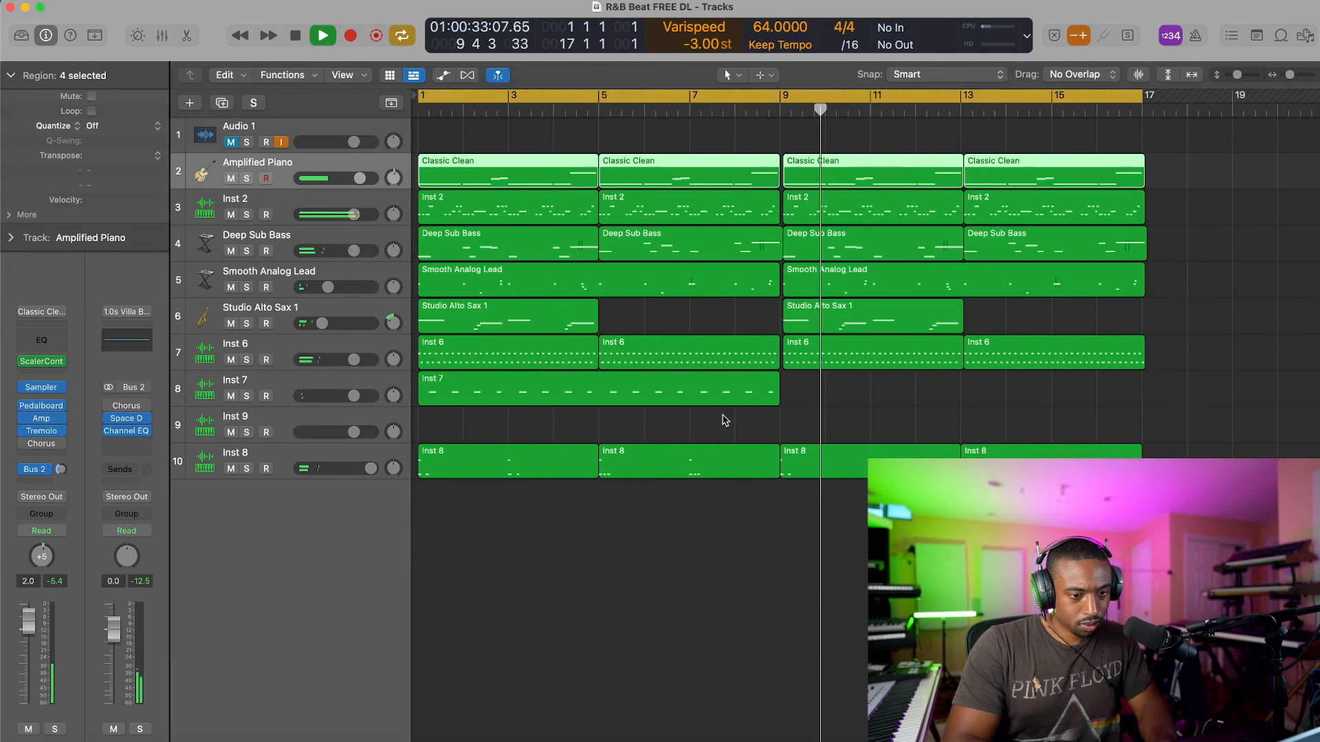
{"action": "left_click_drag", "start_coordinate": [1183, 169], "coordinate": [816, 385]}
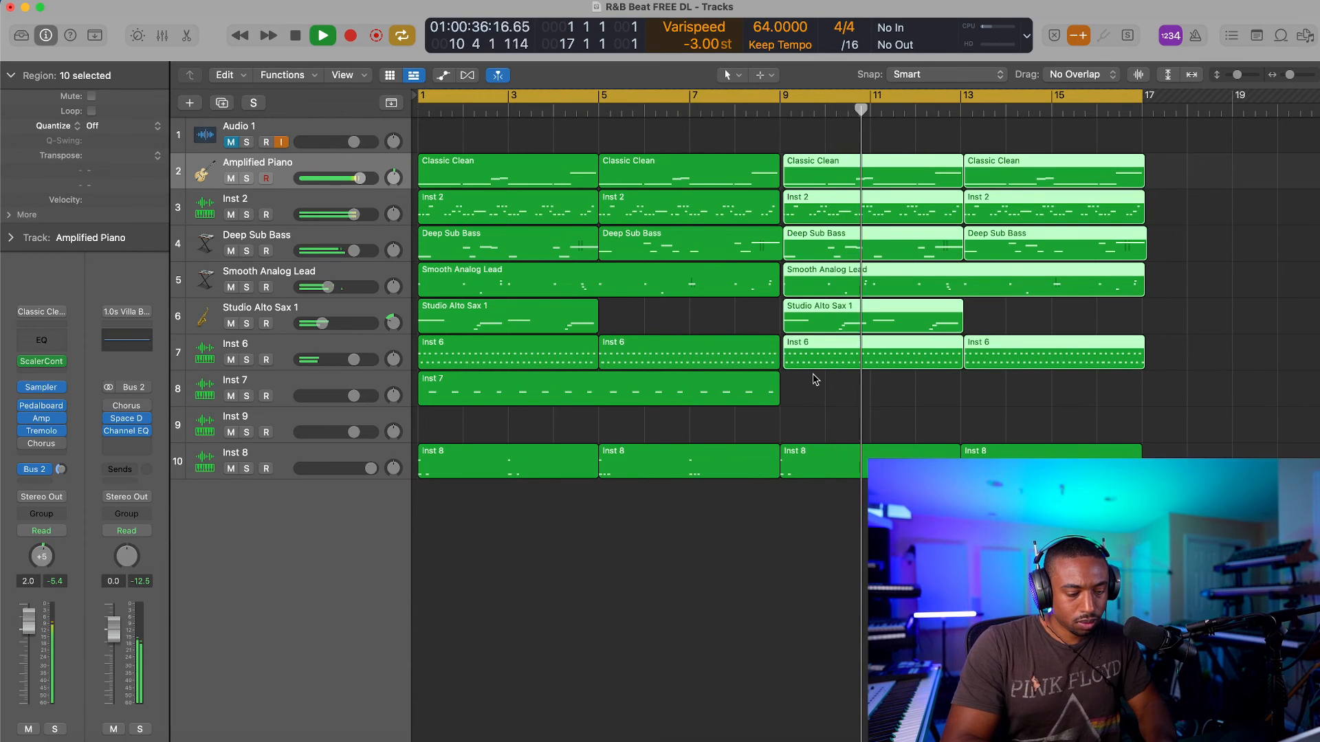
{"action": "key", "text": "Delete"}
{"action": "key", "text": "space"}
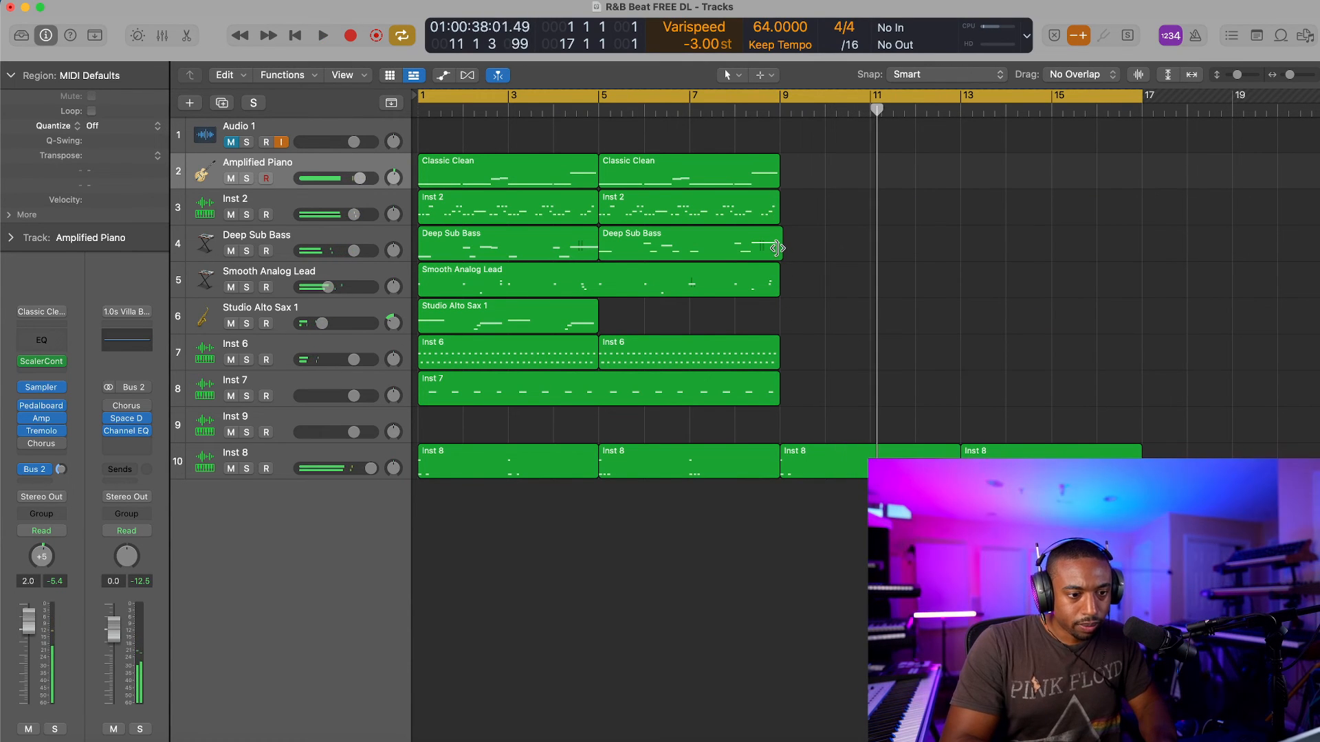
Step: Try to trim the overhanging end of the second Deep Sub Bass region to bar 9
{"action": "mouse_move", "coordinate": [780, 256]}
{"action": "left_mouse_down"}
{"action": "mouse_move", "coordinate": [766, 260]}
{"action": "mouse_move", "coordinate": [782, 257]}
{"action": "left_mouse_up"}
{"action": "key", "text": "Return"}
{"action": "key", "text": "space"}
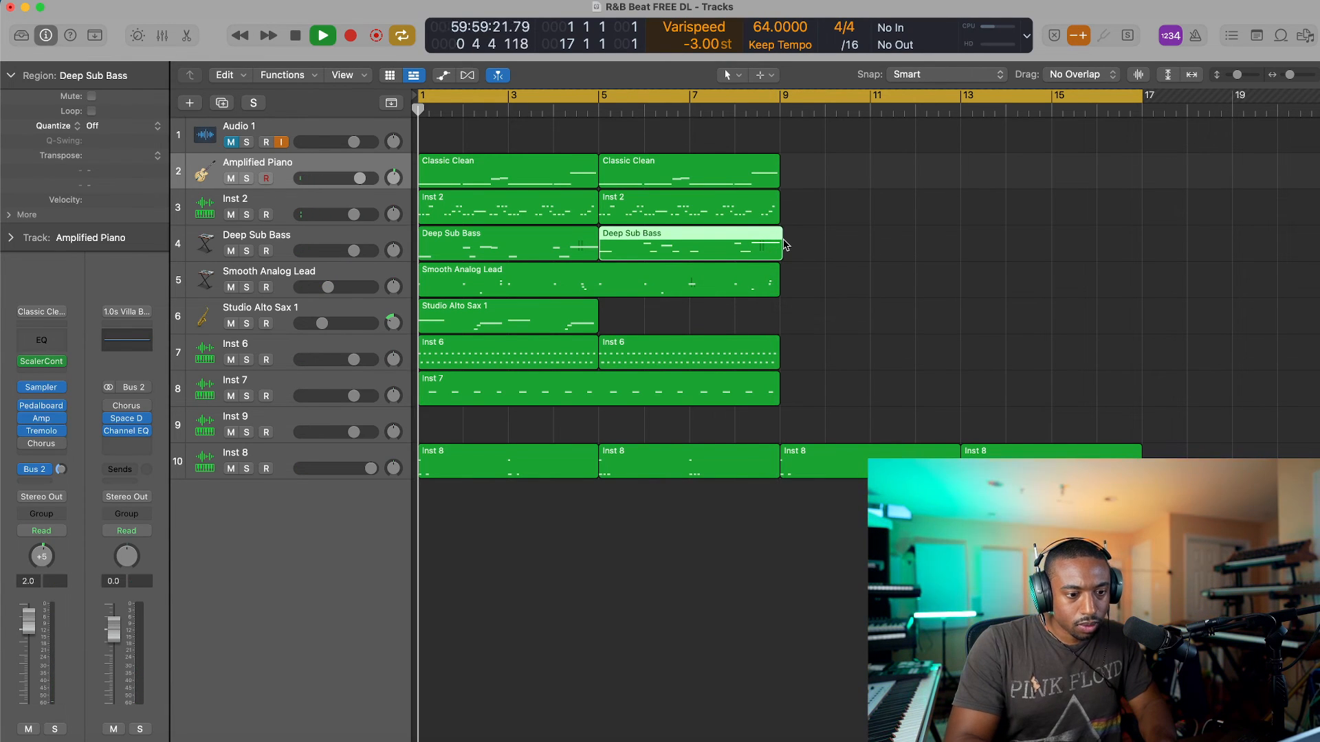
{"action": "key", "text": "space"}
Step: Split the second Deep Sub Bass region at bar 9 and delete the leftover piece after it
{"action": "left_click", "coordinate": [779, 110]}
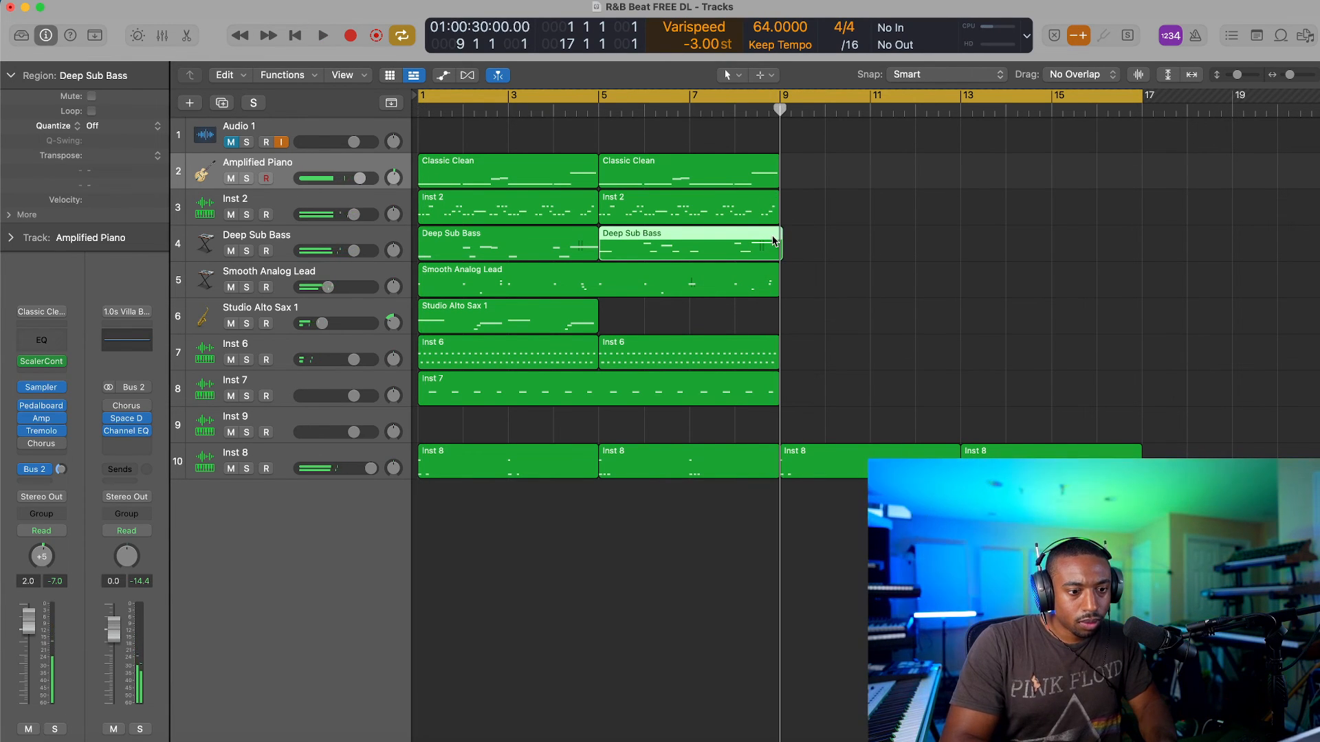
{"action": "right_click", "coordinate": [776, 241]}
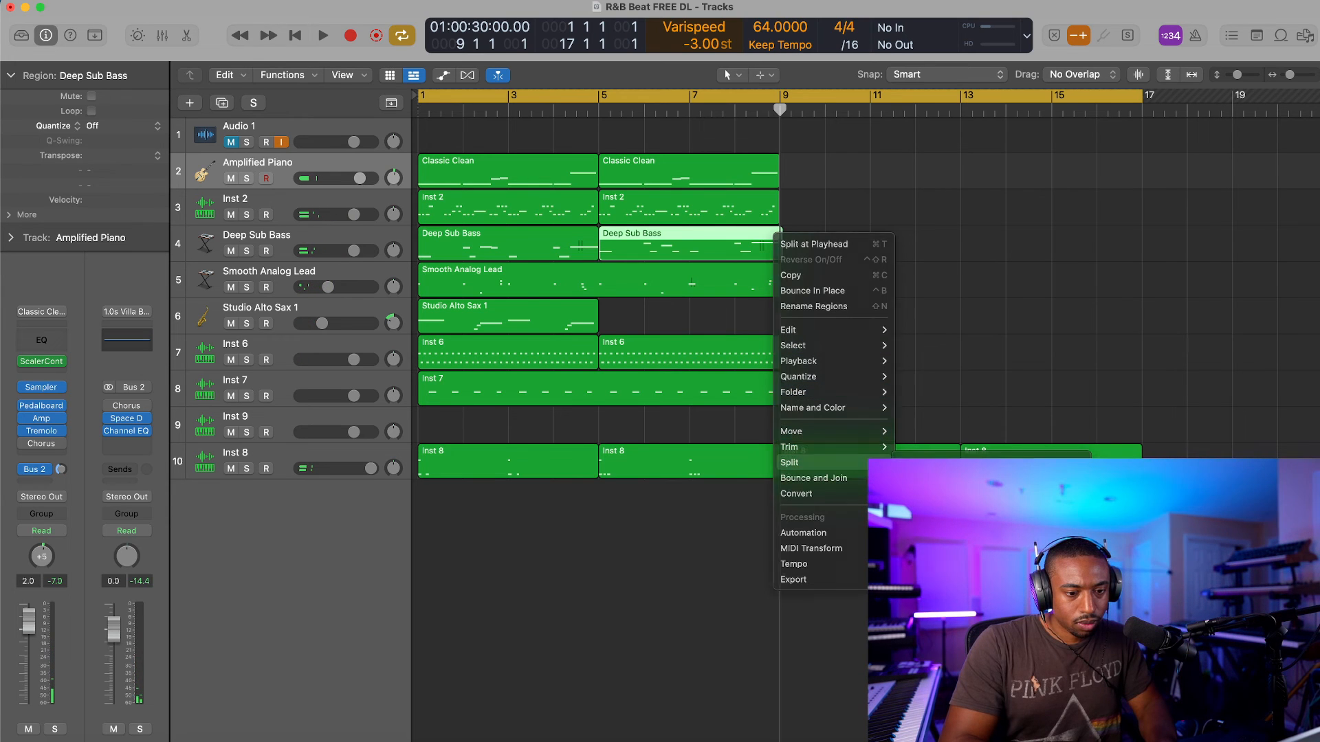
{"action": "left_click", "coordinate": [790, 462]}
{"action": "left_click", "coordinate": [778, 281]}
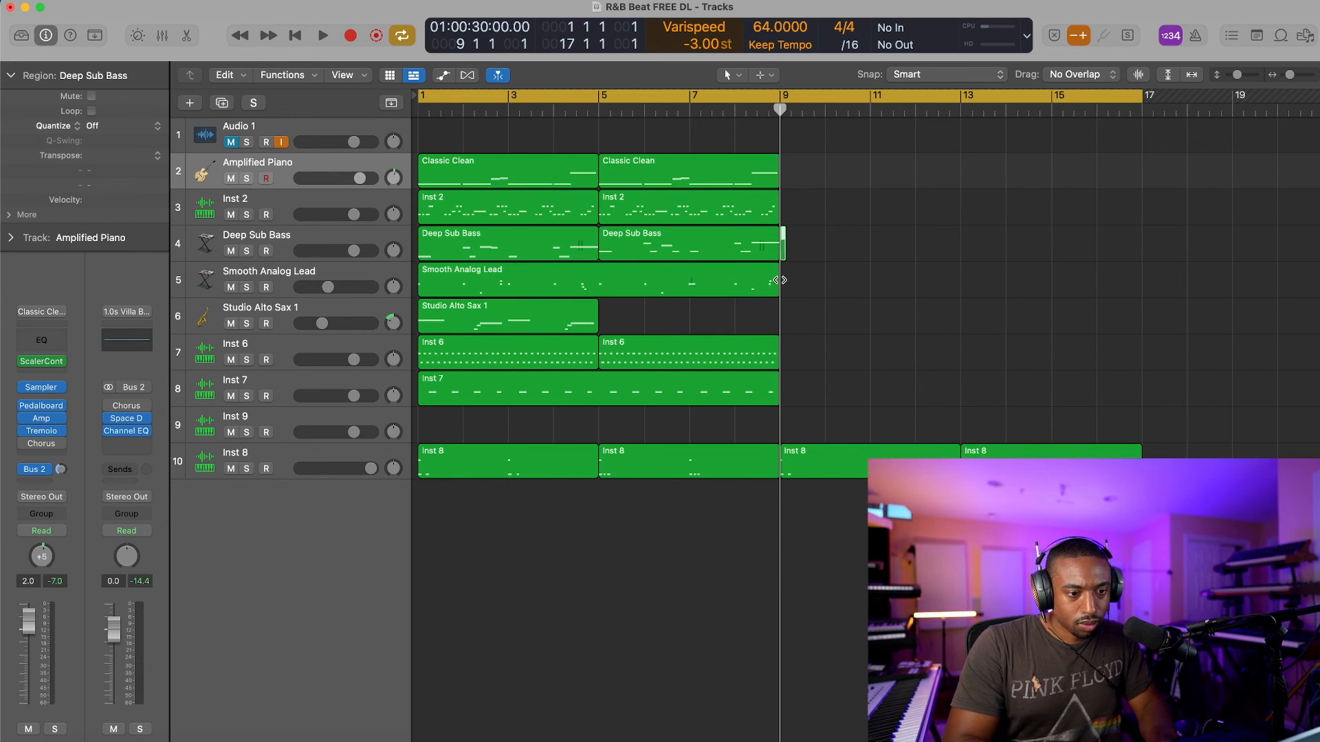
{"action": "key", "text": "Delete"}
{"action": "key", "text": "space"}
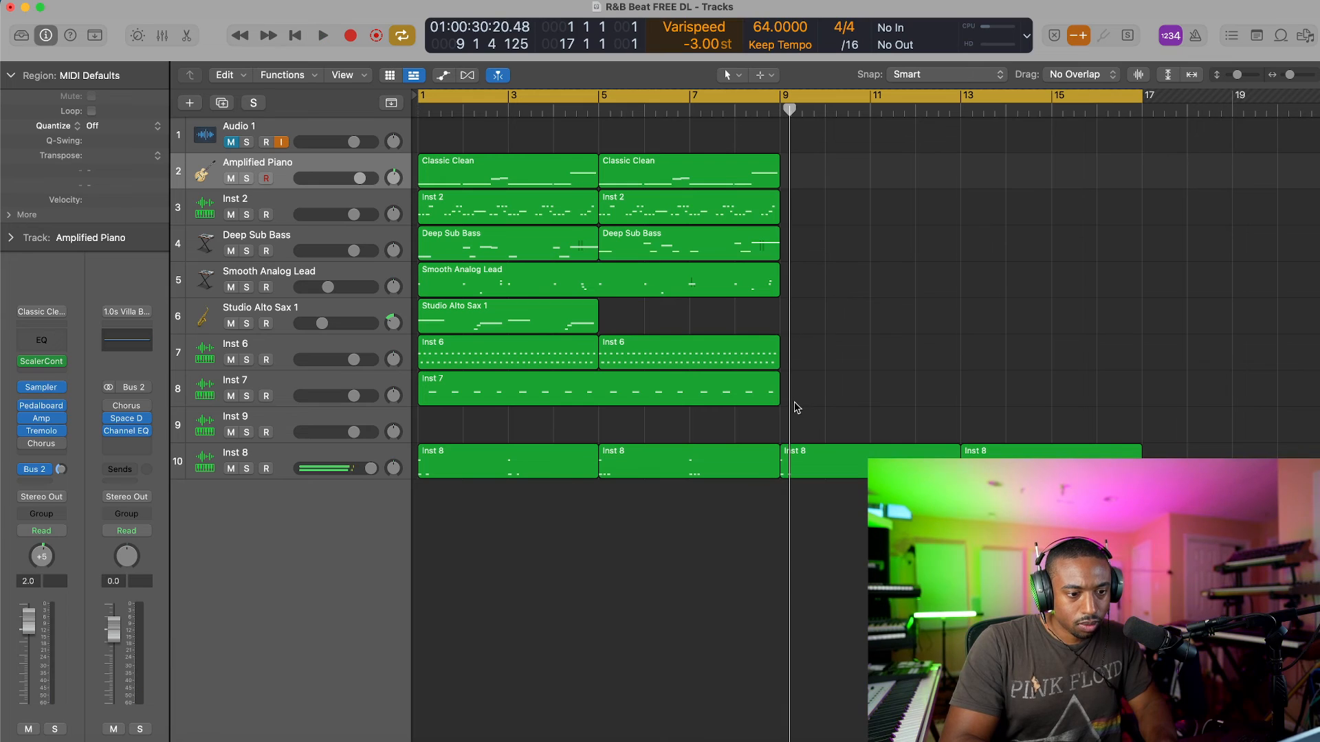
Step: Repeat all regions from Amplified Piano to Inst 7 once from bar 9 to bar 17 and play from the beginning
{"action": "left_click_drag", "start_coordinate": [796, 408], "coordinate": [502, 180]}
{"action": "key", "text": "super+r"}
{"action": "key", "text": "Return"}
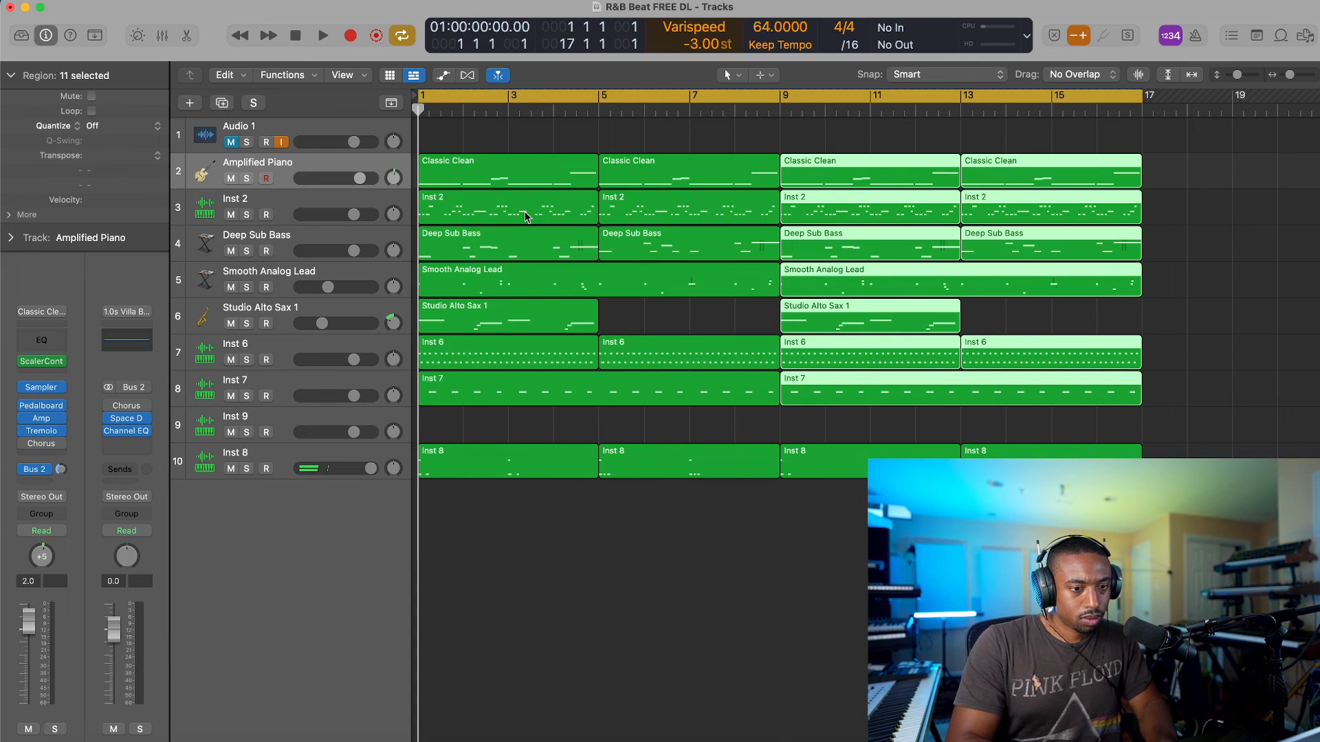
{"action": "key", "text": "space"}
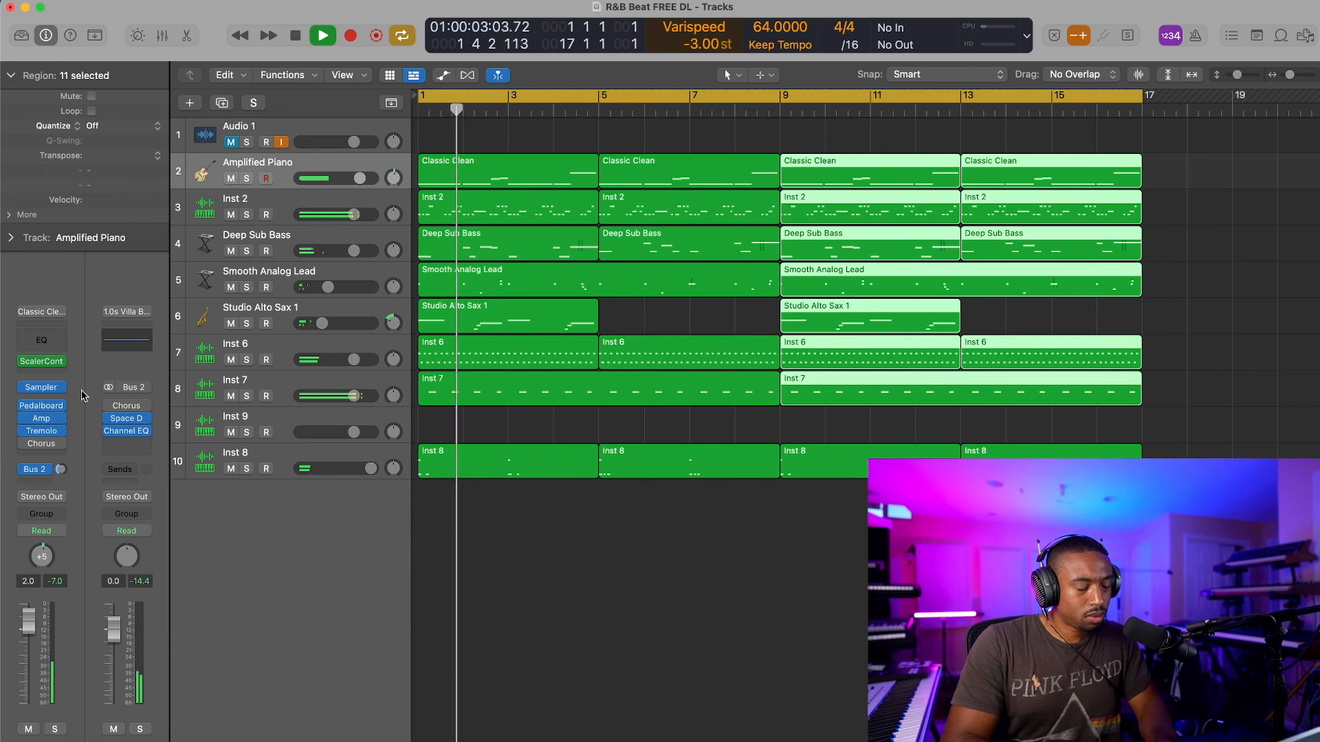
Step: Unmute the Audio 1 track and insert the Pitch Correction plug-in with its default preset on it
{"action": "left_click", "coordinate": [162, 36]}
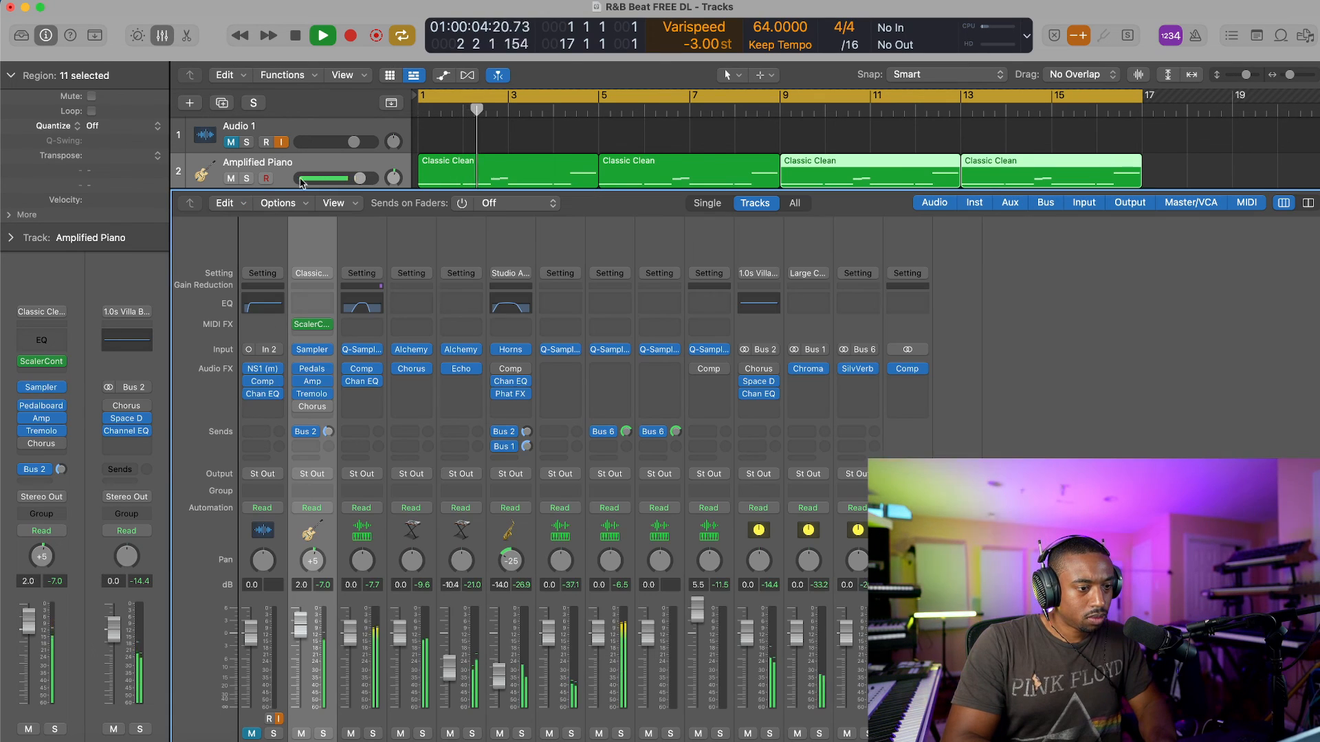
{"action": "left_click", "coordinate": [159, 39]}
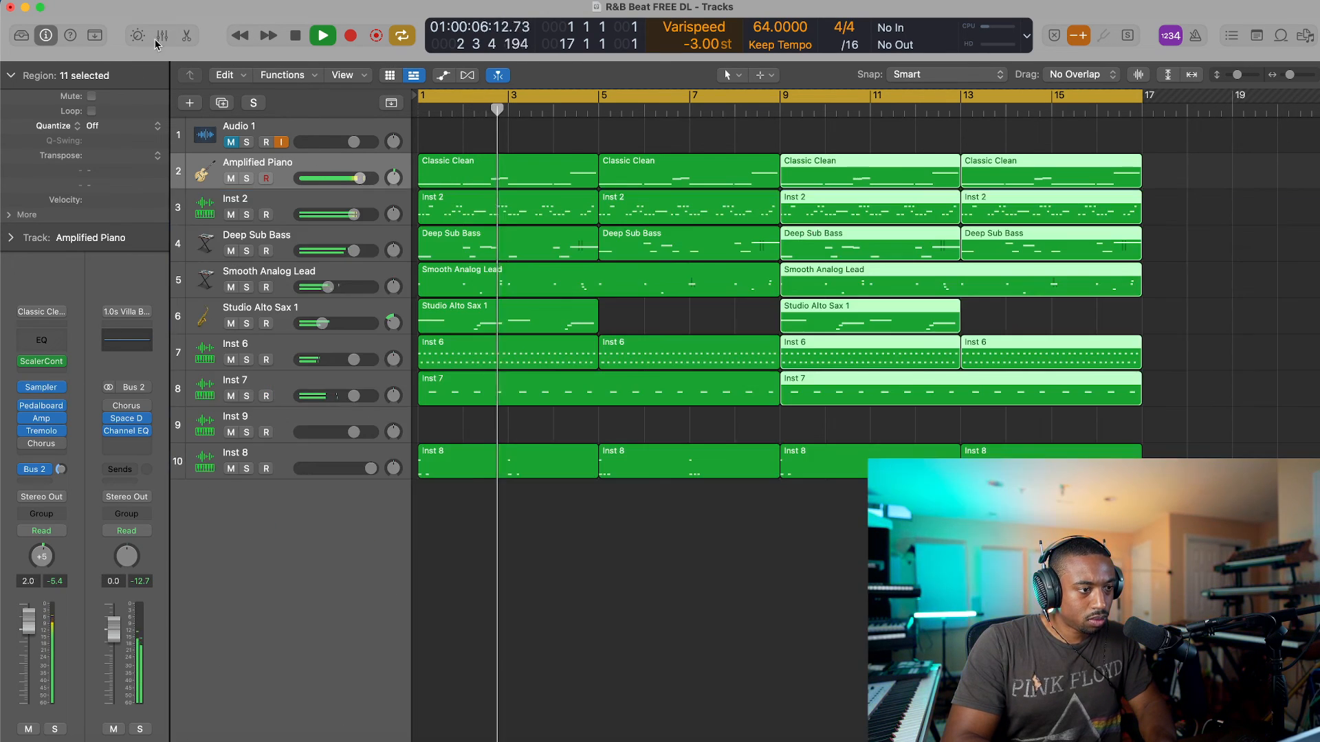
{"action": "left_click", "coordinate": [237, 146]}
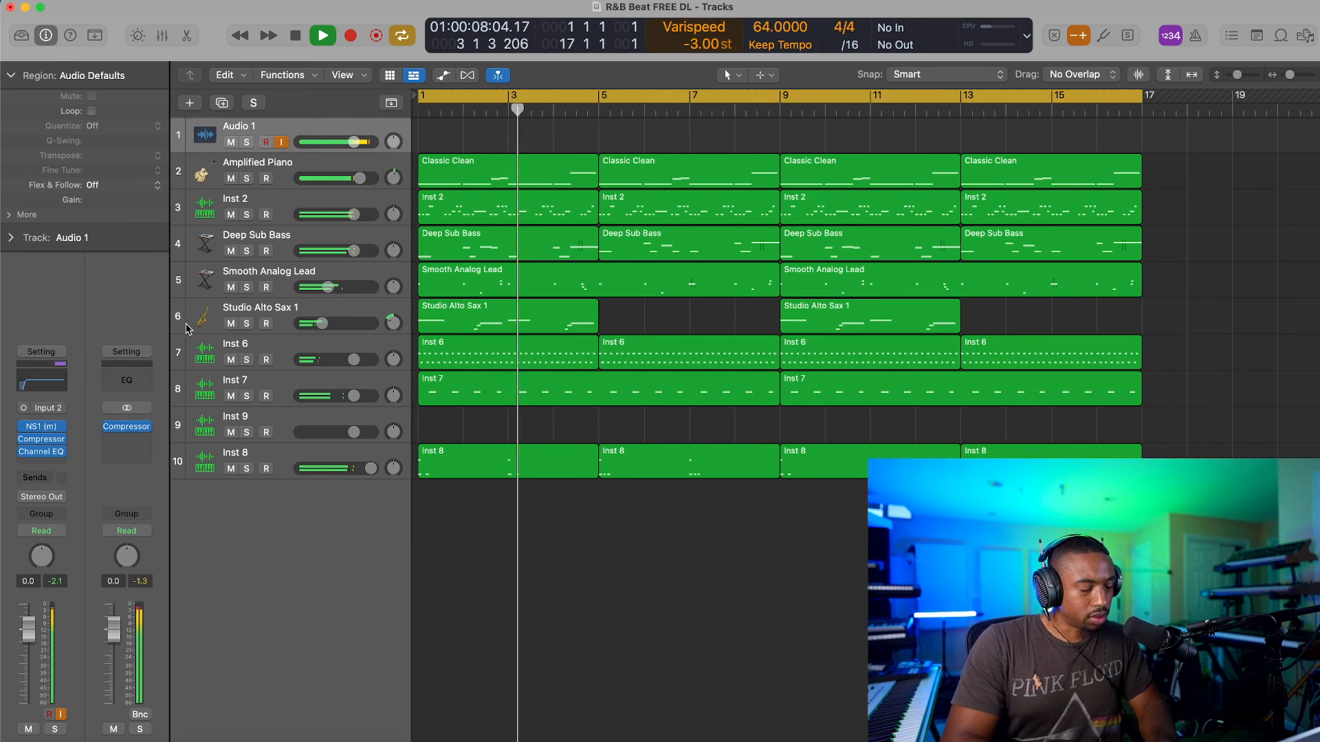
{"action": "left_click", "coordinate": [43, 465]}
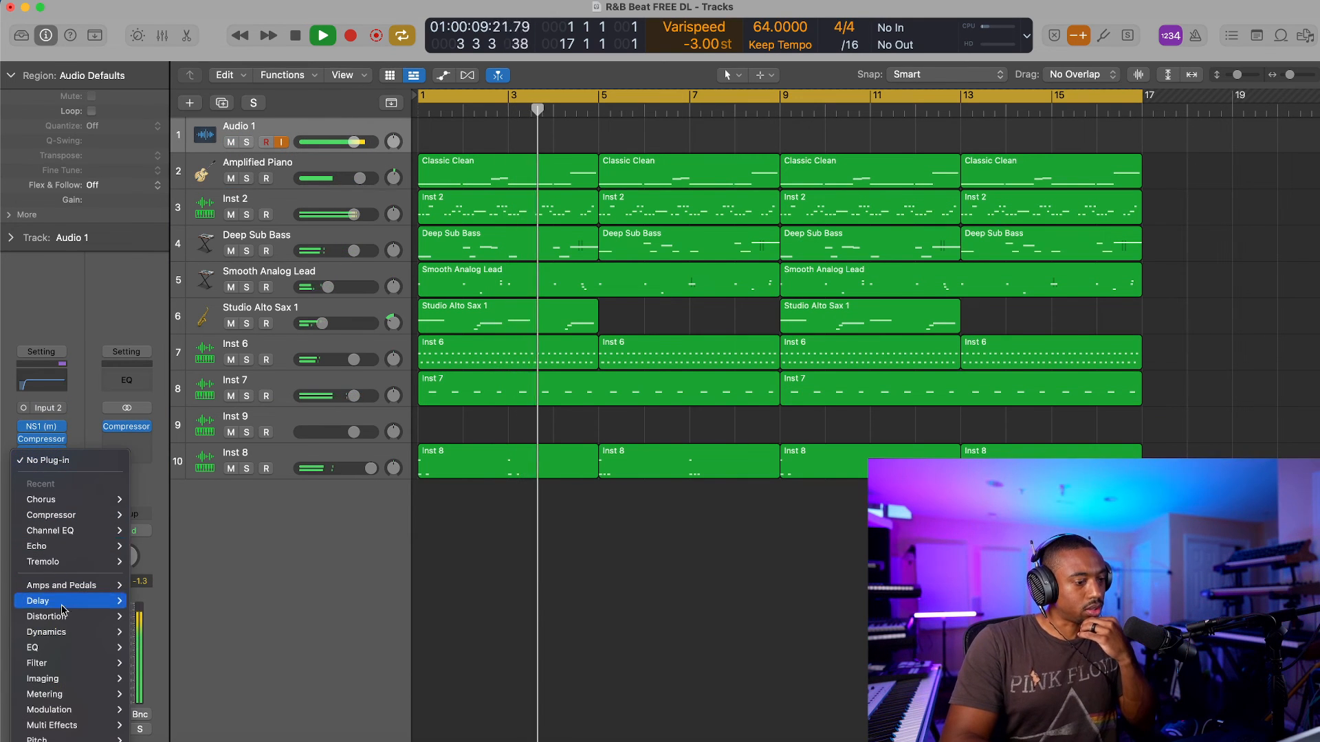
{"action": "mouse_move", "coordinate": [60, 598]}
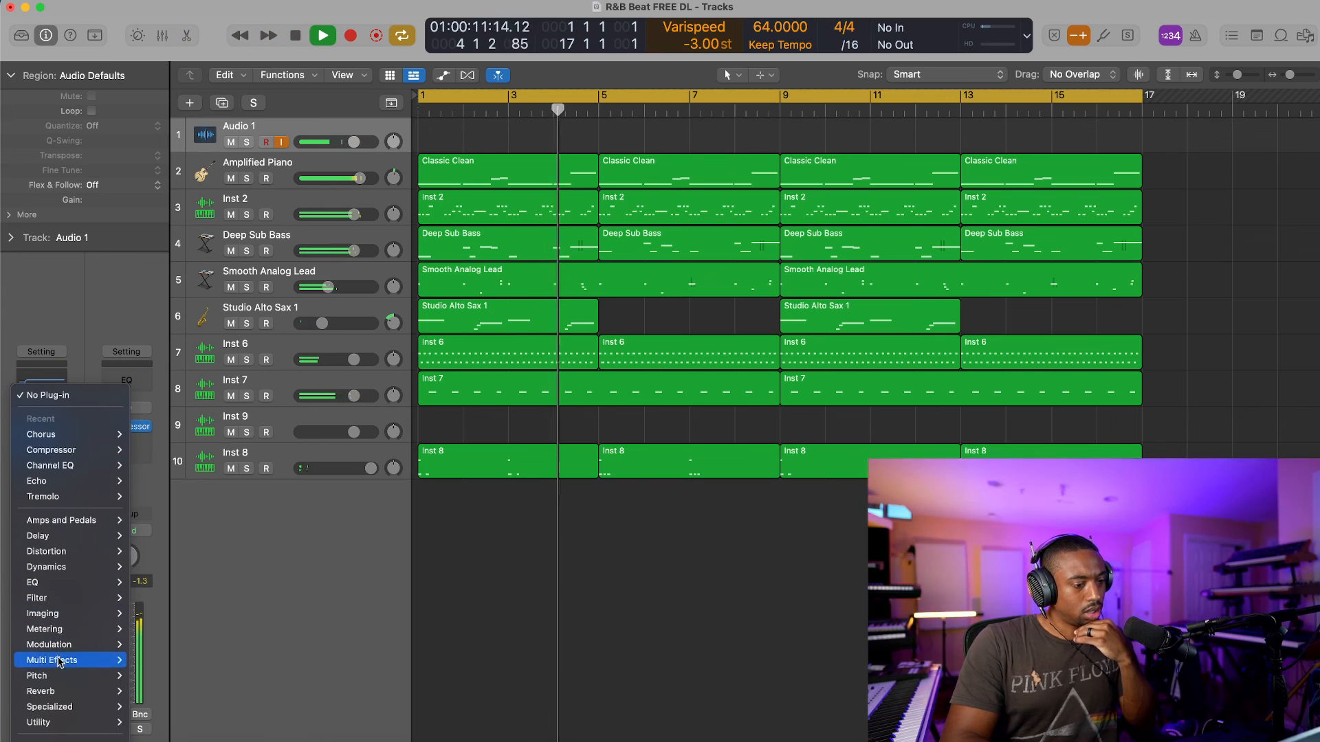
{"action": "mouse_move", "coordinate": [83, 676]}
{"action": "mouse_move", "coordinate": [181, 653]}
{"action": "left_click", "coordinate": [320, 653]}
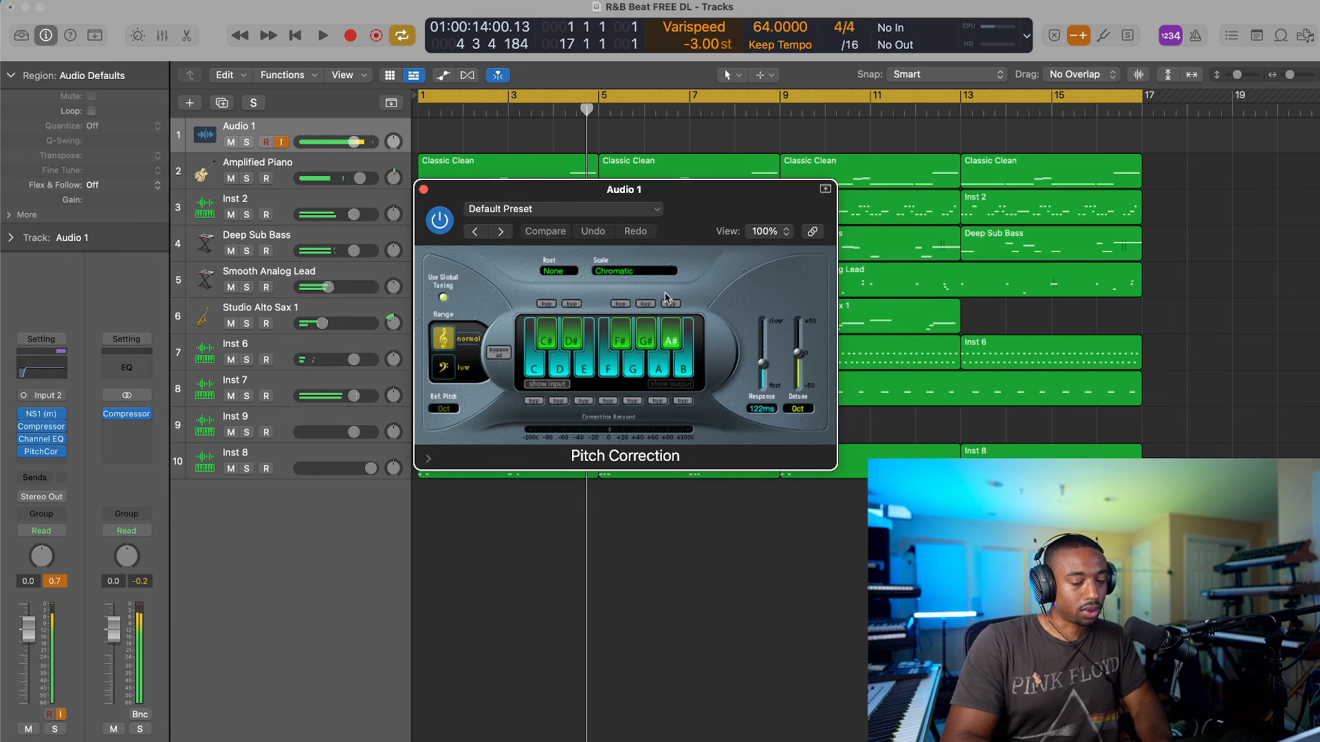
{"action": "key", "text": "space"}
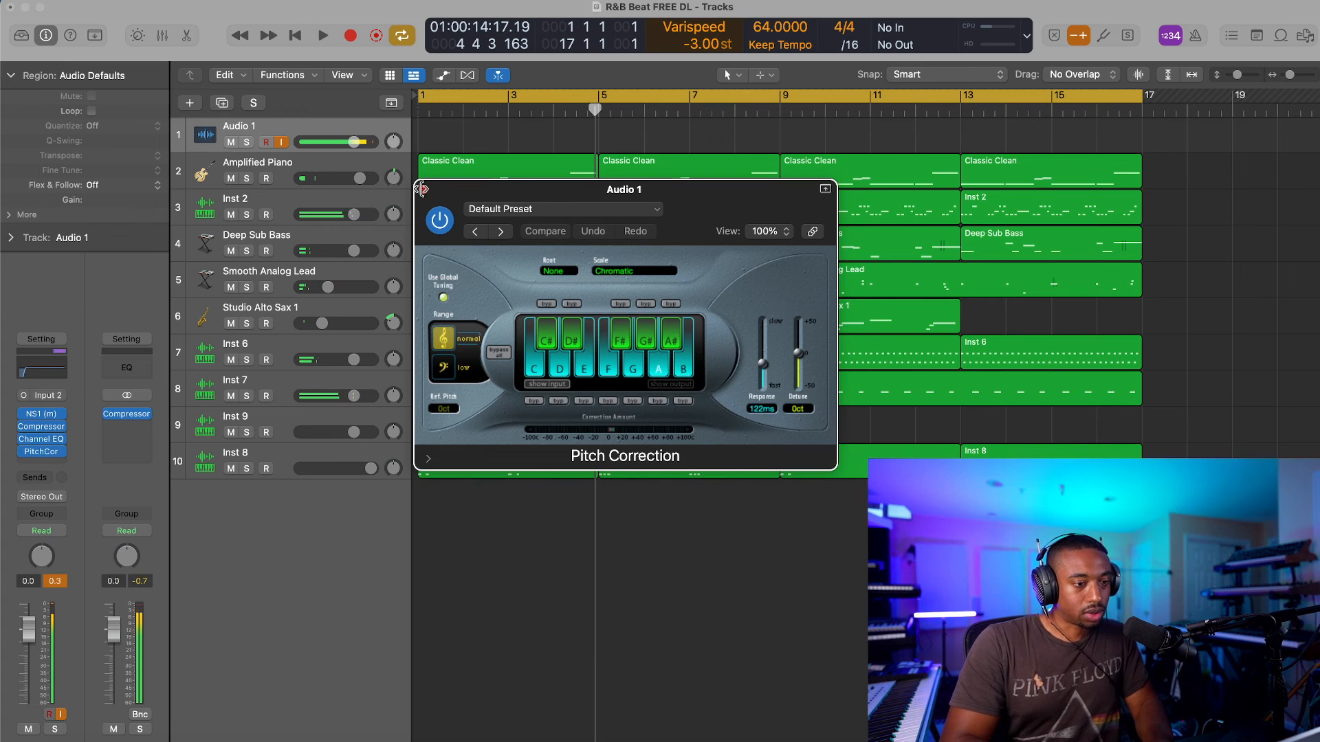
{"action": "left_click", "coordinate": [422, 189]}
Step: Add a new empty software instrument track below Inst 8 and resume playback
{"action": "right_click", "coordinate": [328, 504]}
{"action": "left_click", "coordinate": [364, 527]}
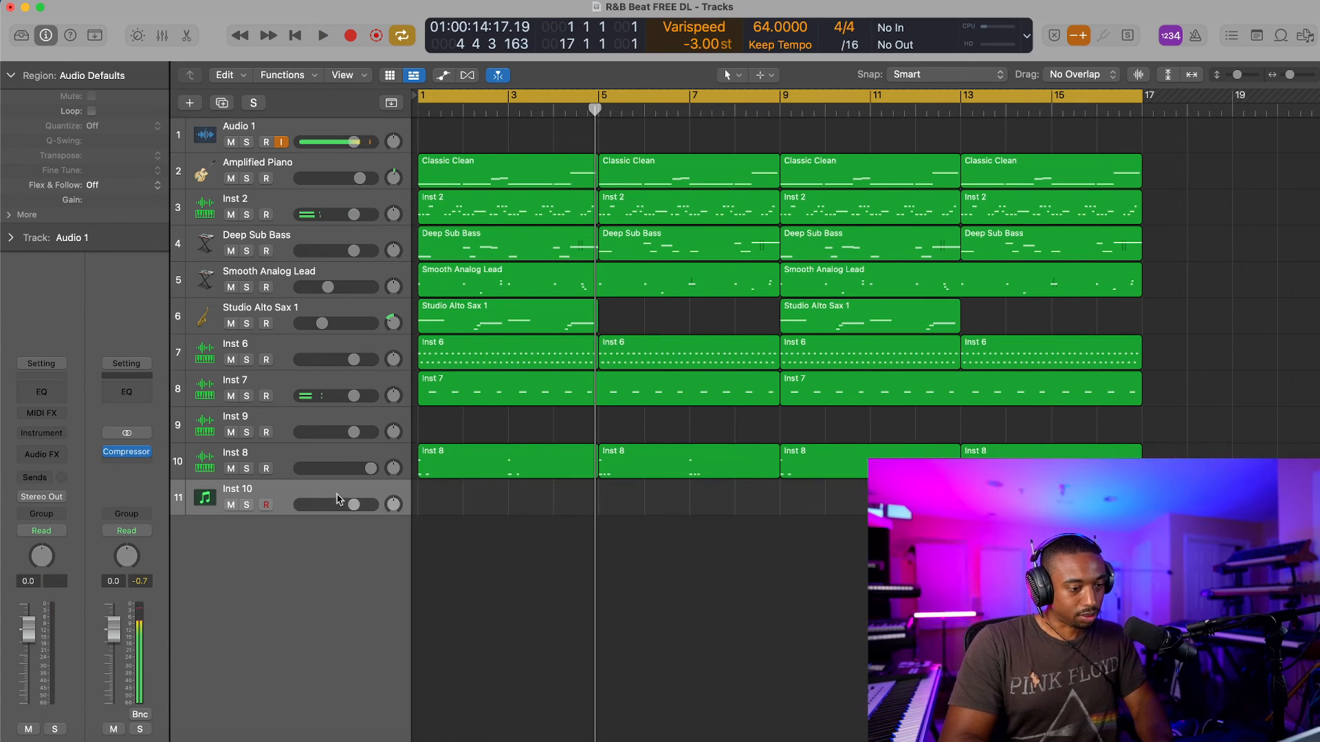
{"action": "key", "text": "space"}
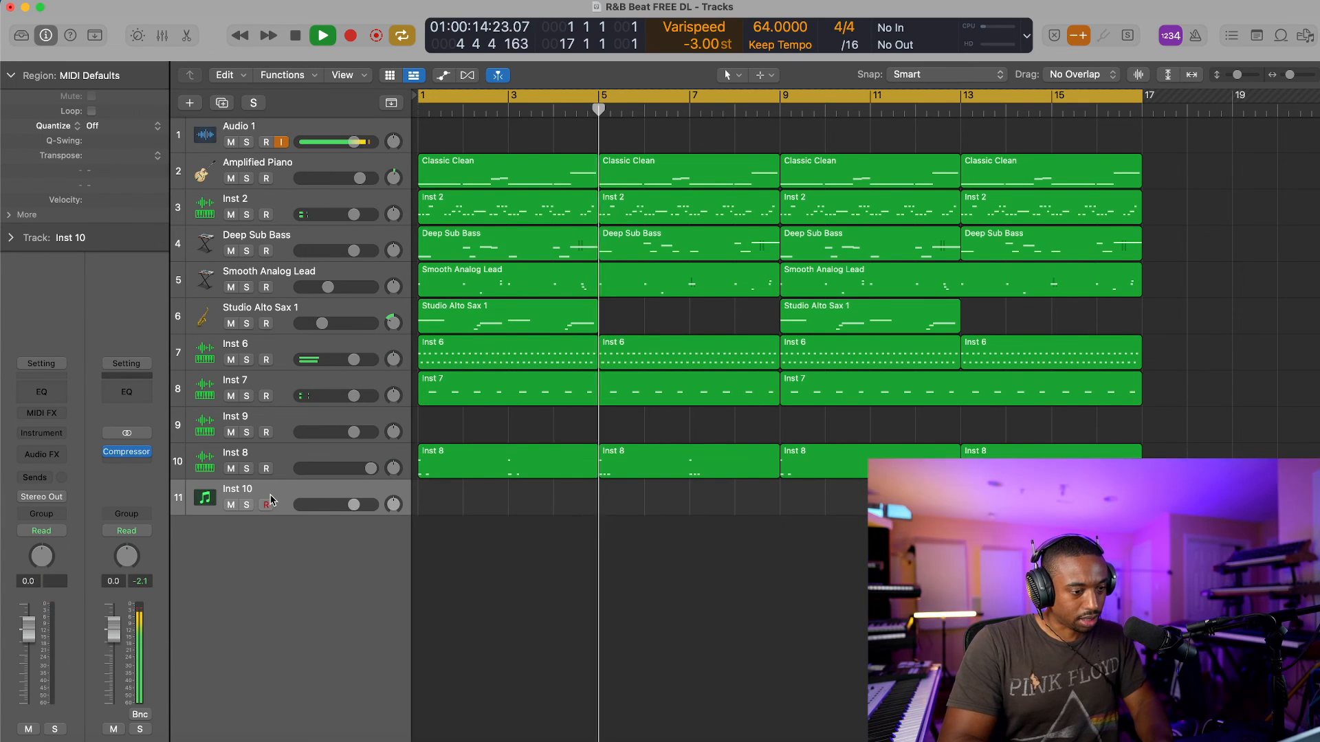
Step: Load the Scaler Audio 2 instrument on the Inst 10 track and reposition its plug-in window over the tracks
{"action": "left_click", "coordinate": [46, 435]}
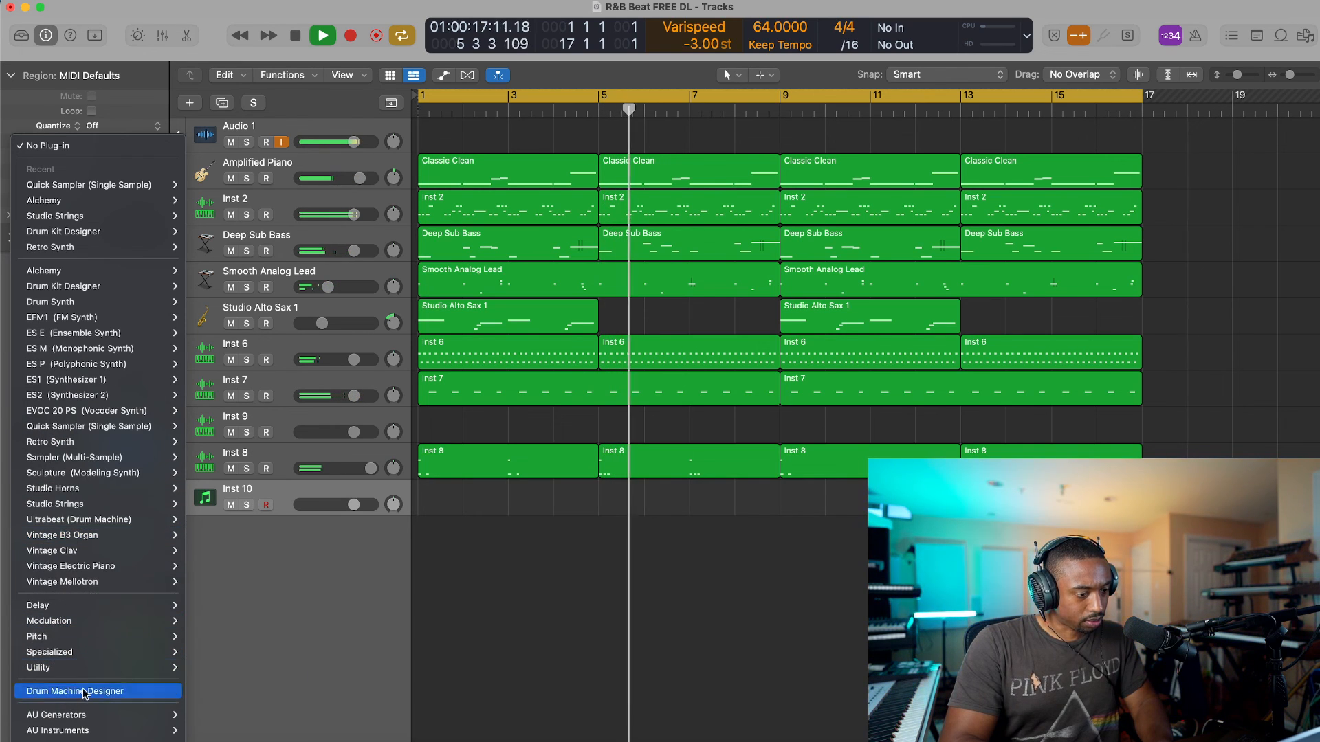
{"action": "mouse_move", "coordinate": [85, 722]}
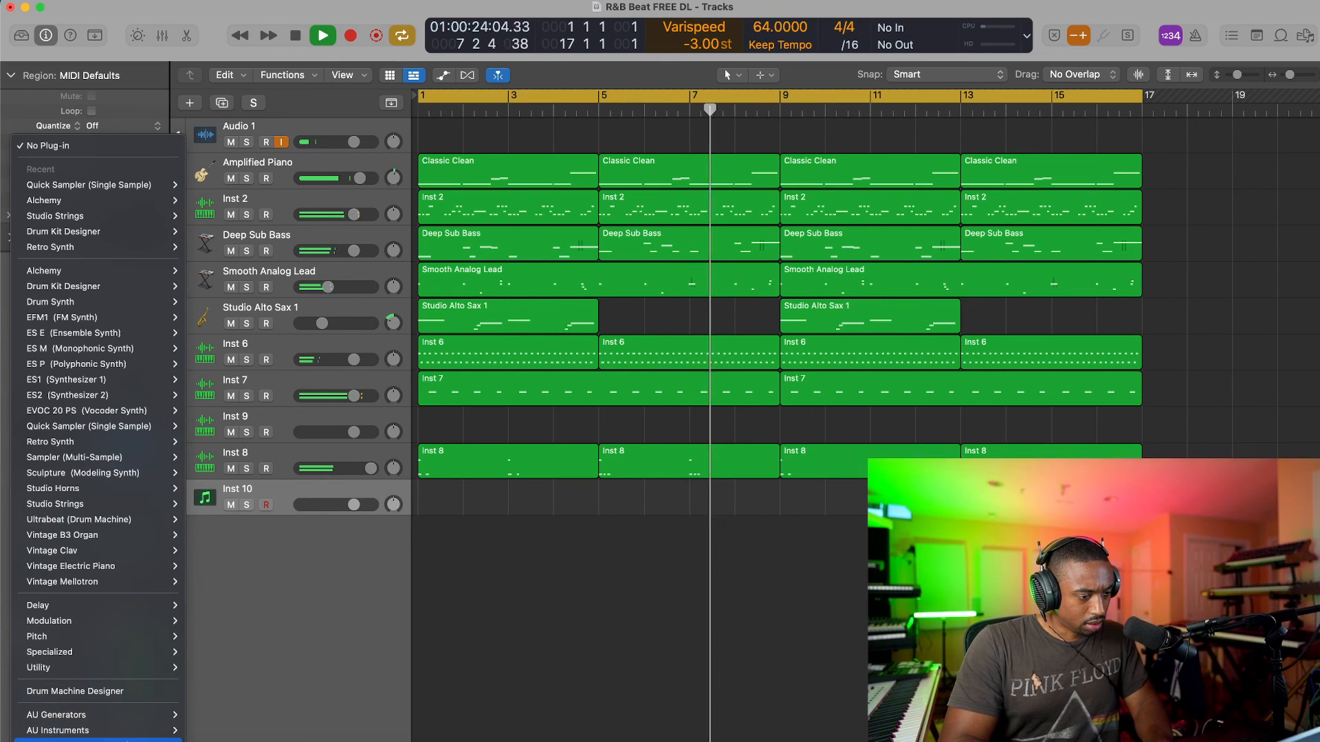
{"action": "mouse_move", "coordinate": [152, 740]}
{"action": "mouse_move", "coordinate": [253, 643]}
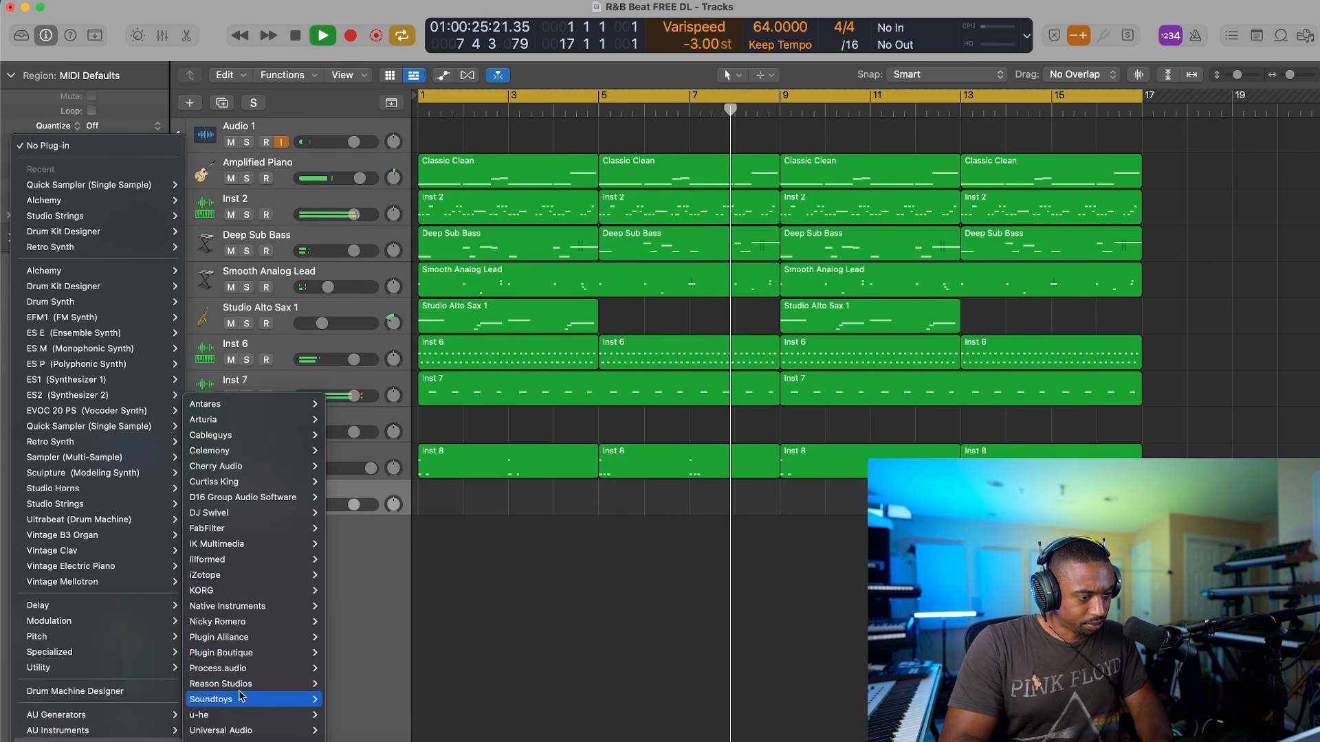
{"action": "left_click", "coordinate": [343, 653]}
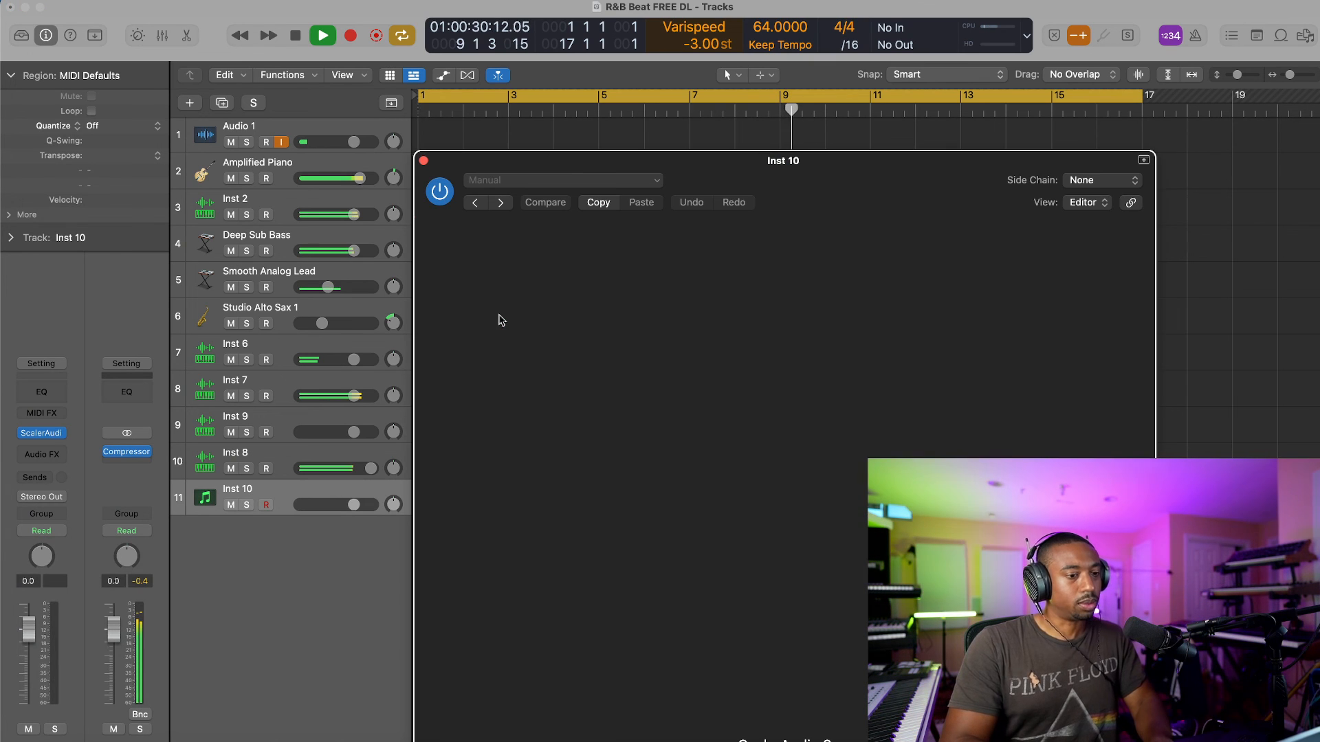
{"action": "left_click_drag", "start_coordinate": [646, 160], "coordinate": [518, 159]}
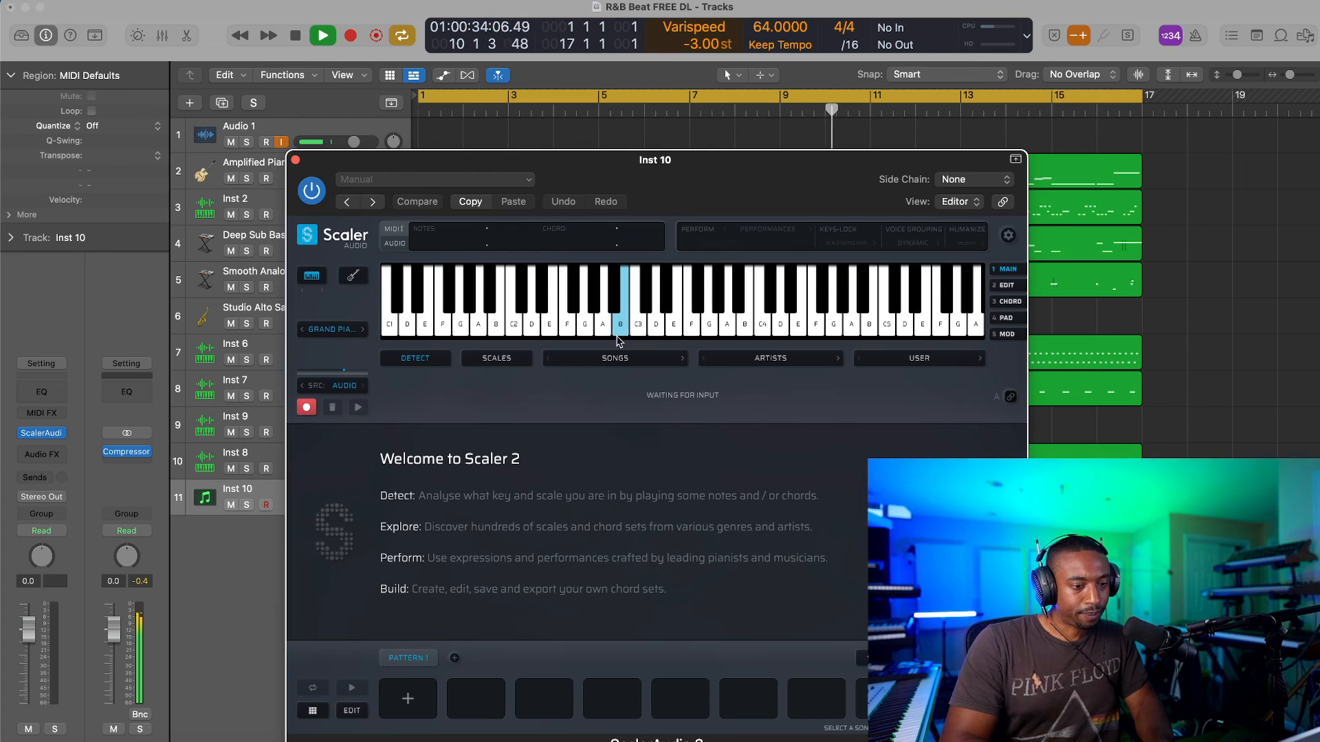
Step: Detect the beat's scale in Scaler with MIDI as the source by playing C#, D, E, F#, G#, A and B, and close the plug-in
{"action": "left_click", "coordinate": [647, 309]}
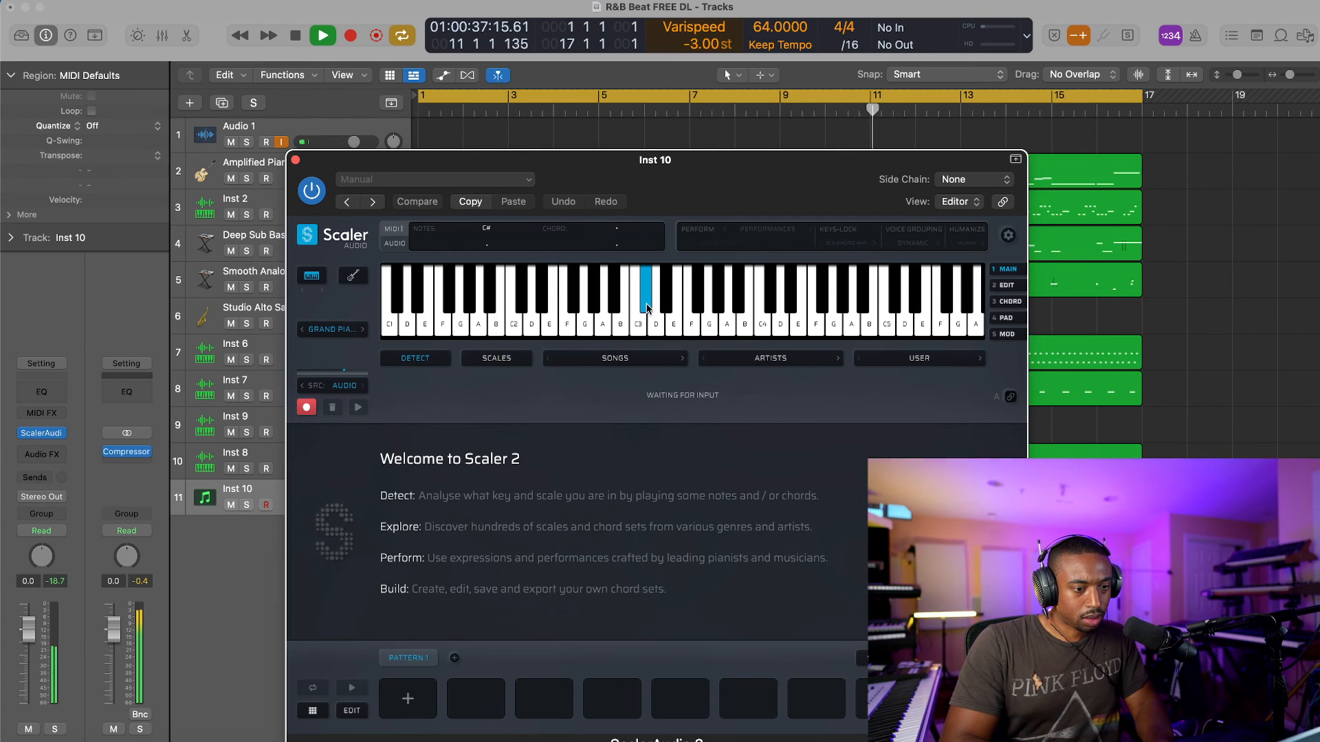
{"action": "left_click", "coordinate": [308, 409]}
{"action": "left_click", "coordinate": [307, 386]}
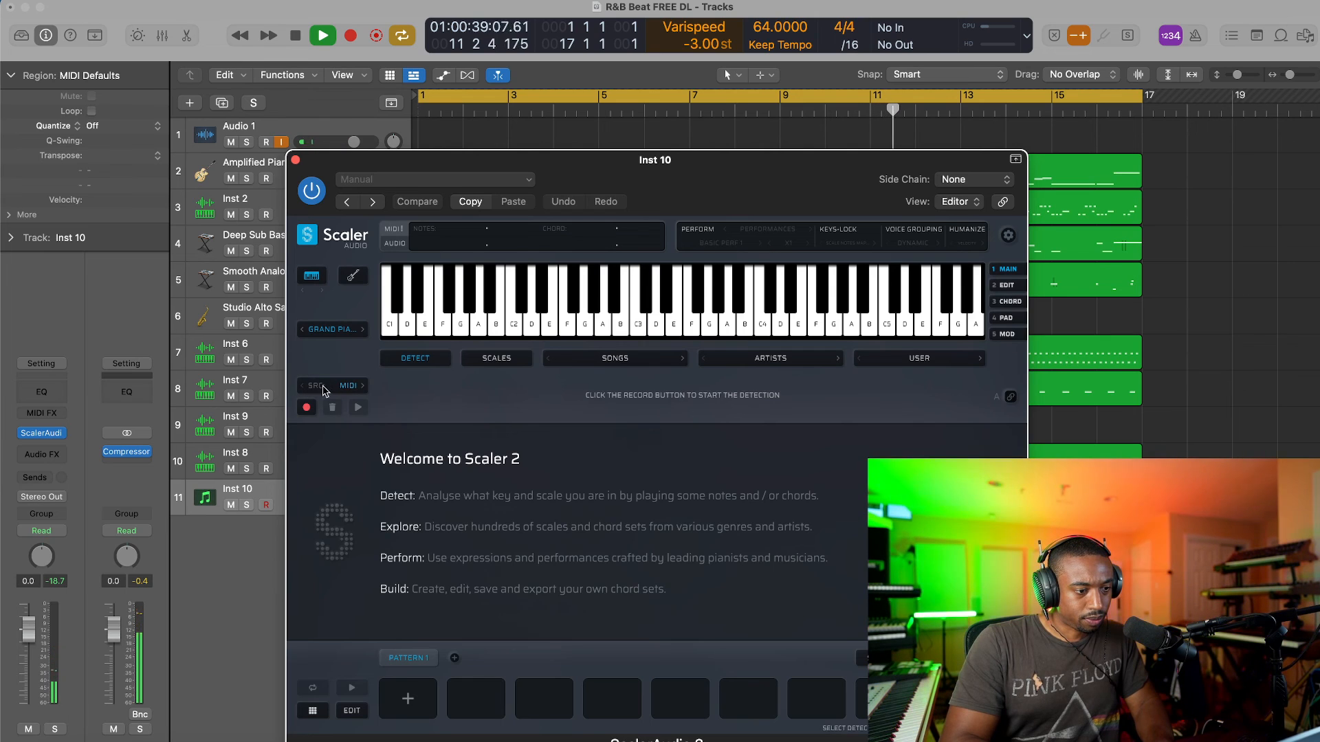
{"action": "left_click", "coordinate": [647, 309]}
{"action": "left_click", "coordinate": [655, 334]}
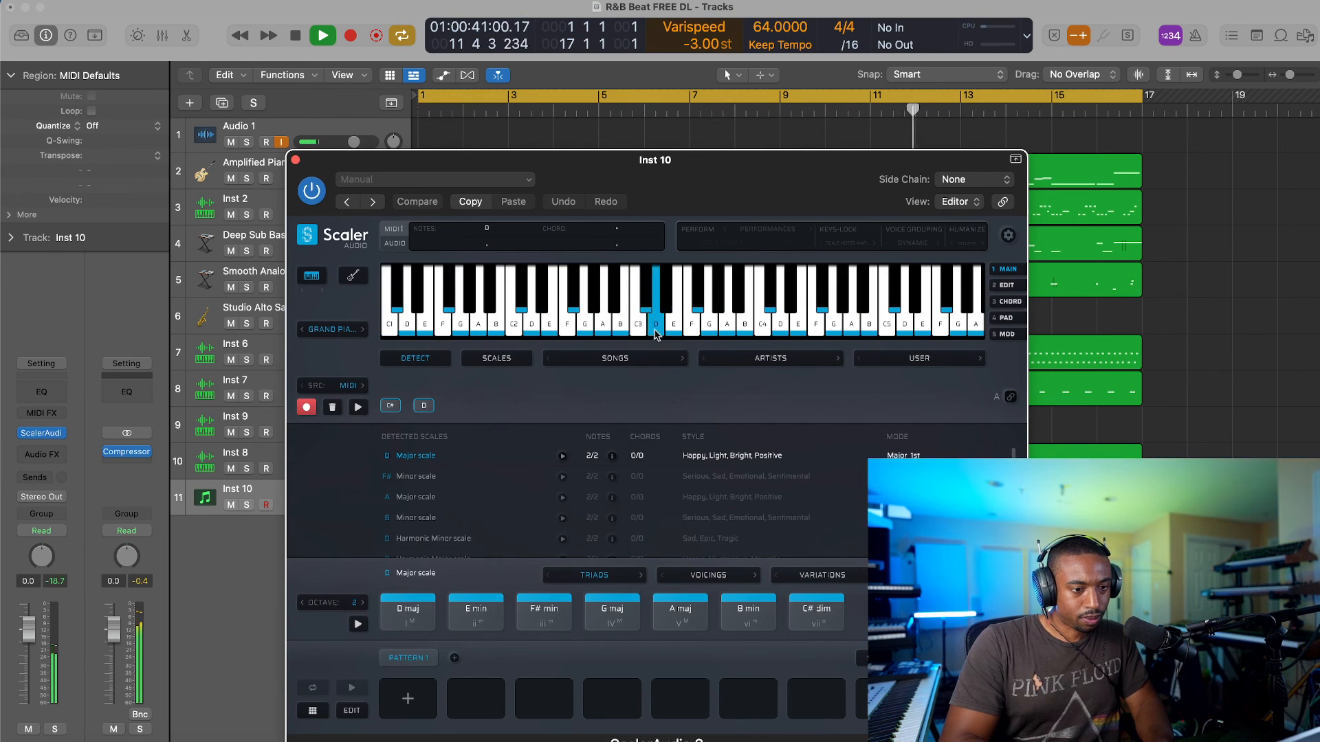
{"action": "left_click", "coordinate": [697, 312]}
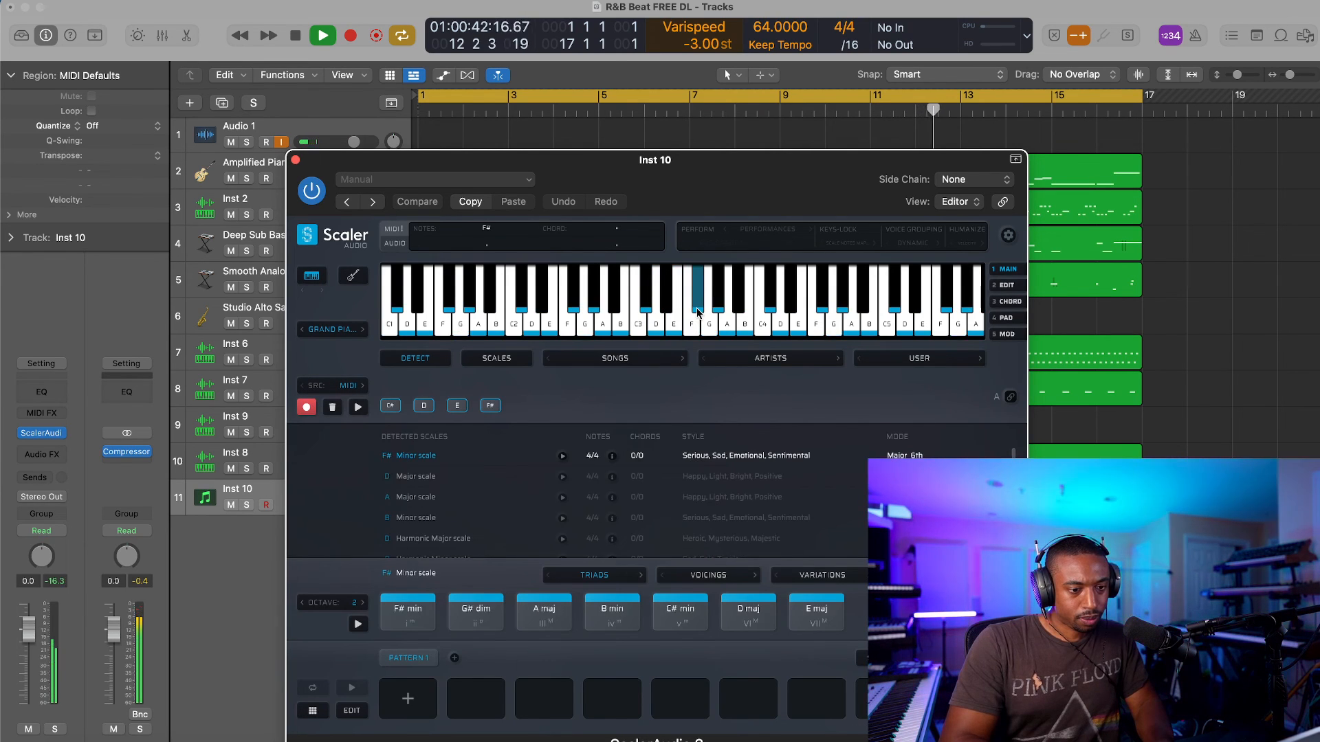
{"action": "left_click", "coordinate": [728, 326]}
{"action": "left_click", "coordinate": [747, 327]}
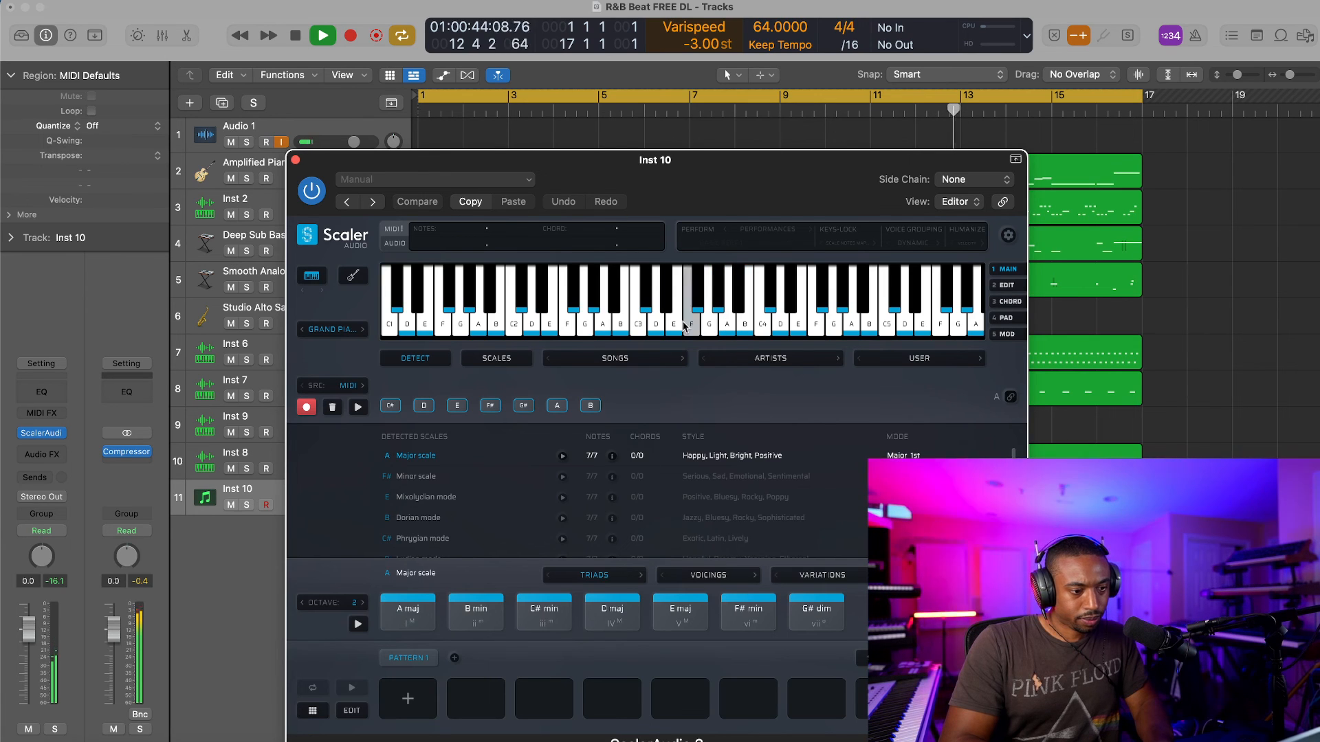
{"action": "left_click", "coordinate": [295, 161]}
Step: Set the Pitch Correction plug-in on Audio 1 to root F#/Gb and the Natural Minor scale
{"action": "left_click", "coordinate": [265, 131]}
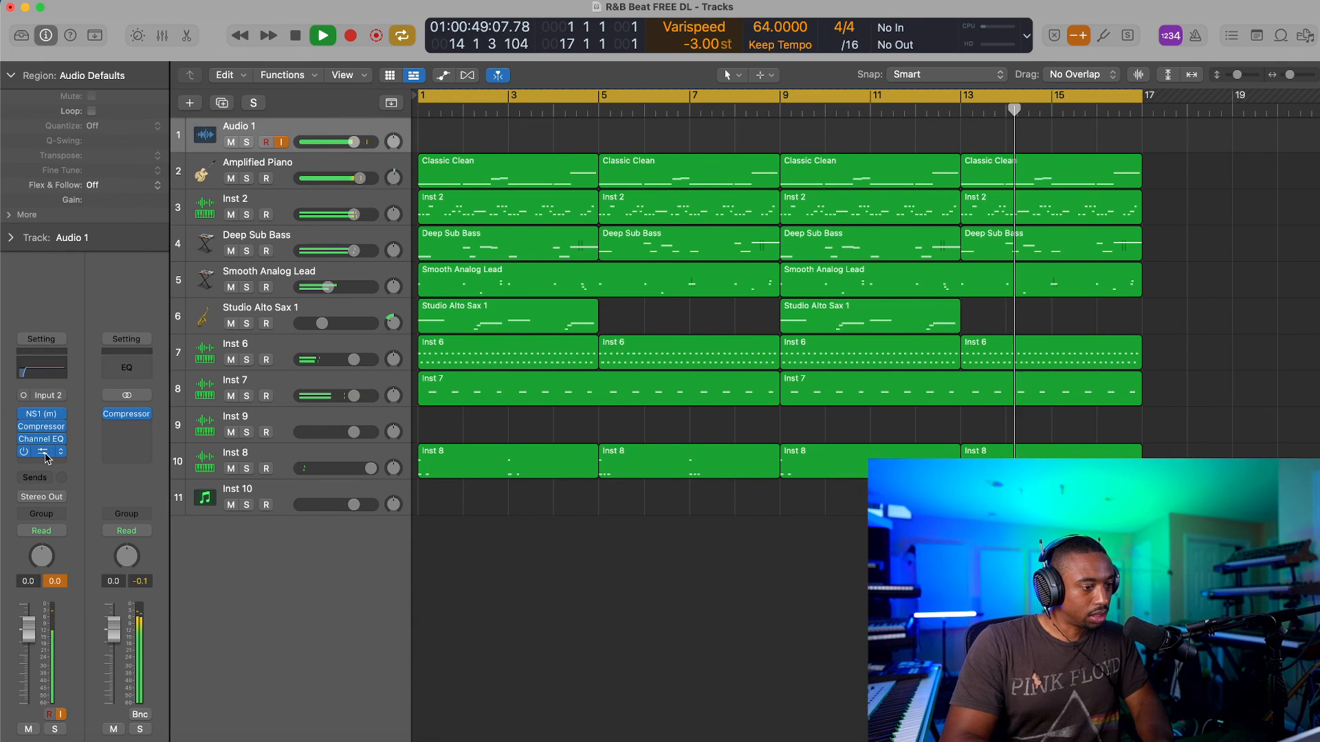
{"action": "left_click", "coordinate": [42, 452]}
{"action": "left_click", "coordinate": [558, 271]}
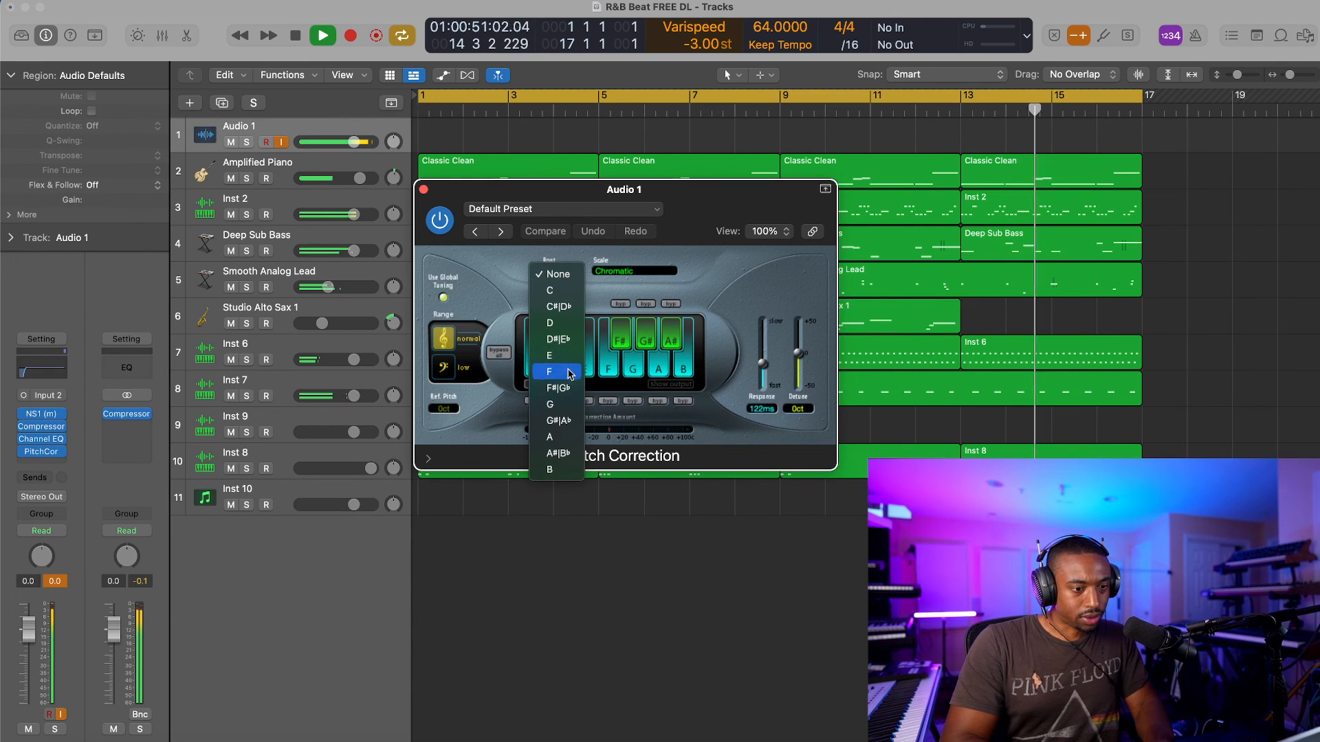
{"action": "left_click", "coordinate": [559, 387]}
{"action": "left_click", "coordinate": [634, 271]}
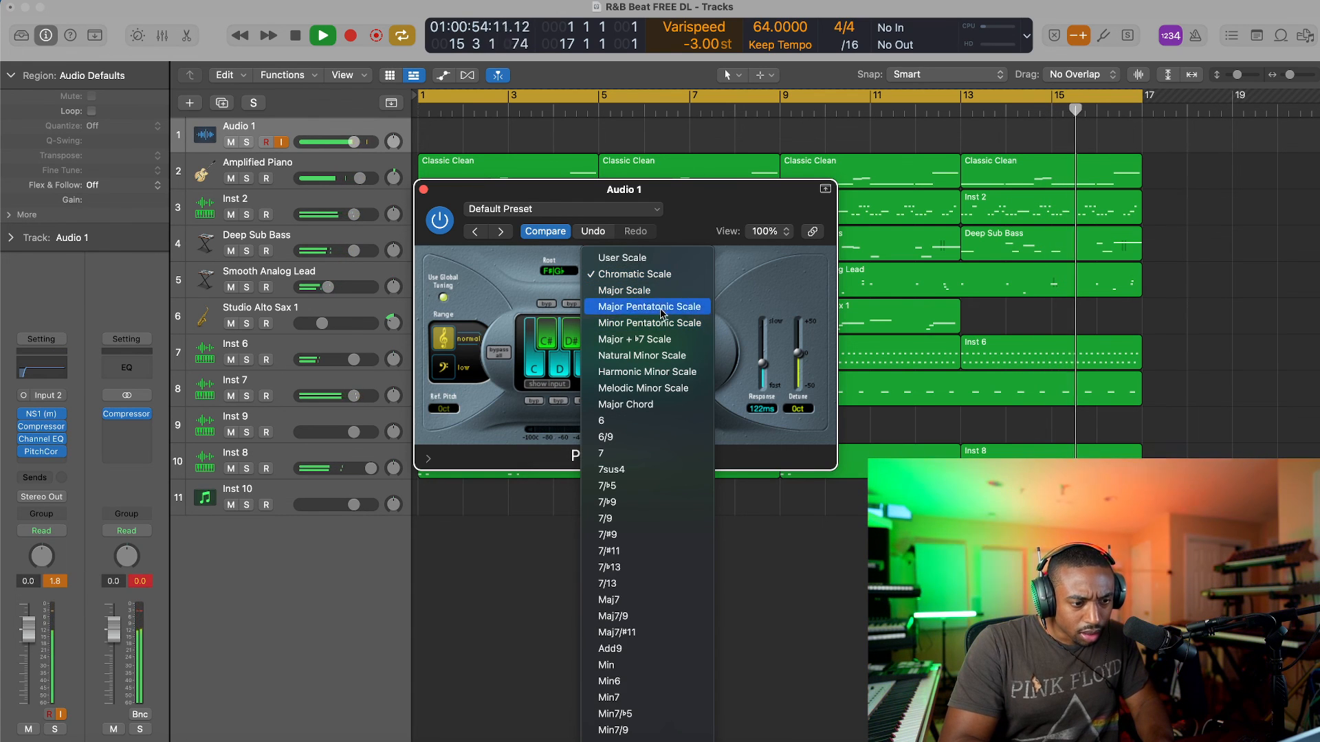
{"action": "left_click", "coordinate": [658, 351]}
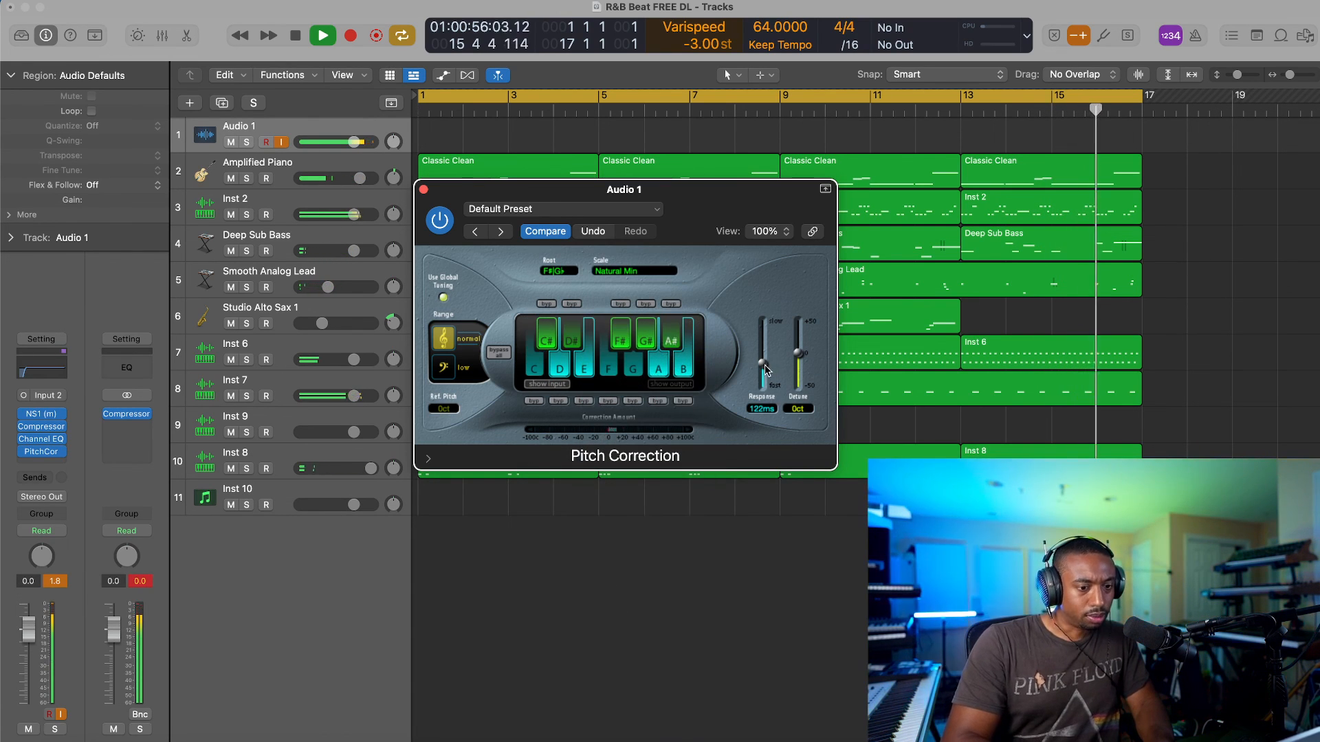
Step: Try a 0 ms response and a custom reference pitch without global tuning, then reset the pitch to 0 ct and re-enable global tuning
{"action": "left_click_drag", "start_coordinate": [764, 366], "coordinate": [763, 376]}
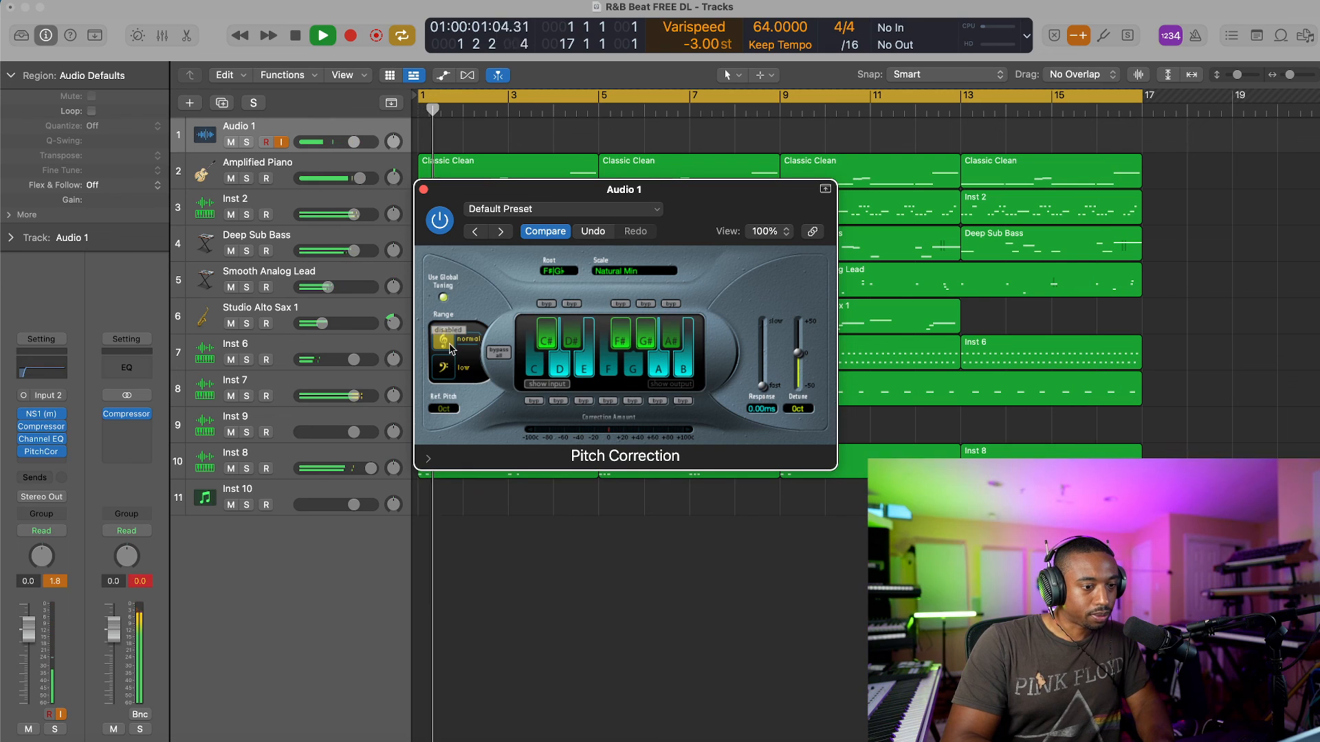
{"action": "left_click", "coordinate": [445, 300]}
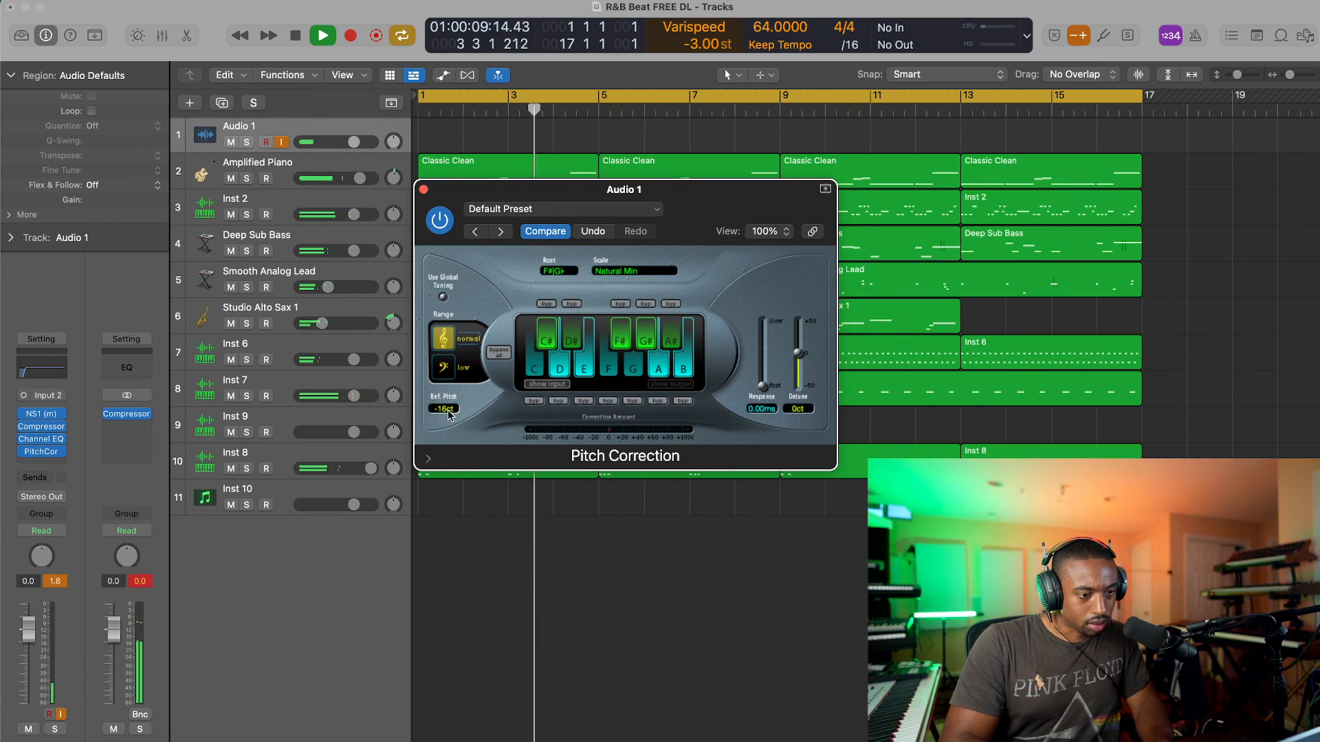
{"action": "double_click", "coordinate": [448, 409]}
{"action": "type", "text": "0"}
{"action": "key", "text": "Return"}
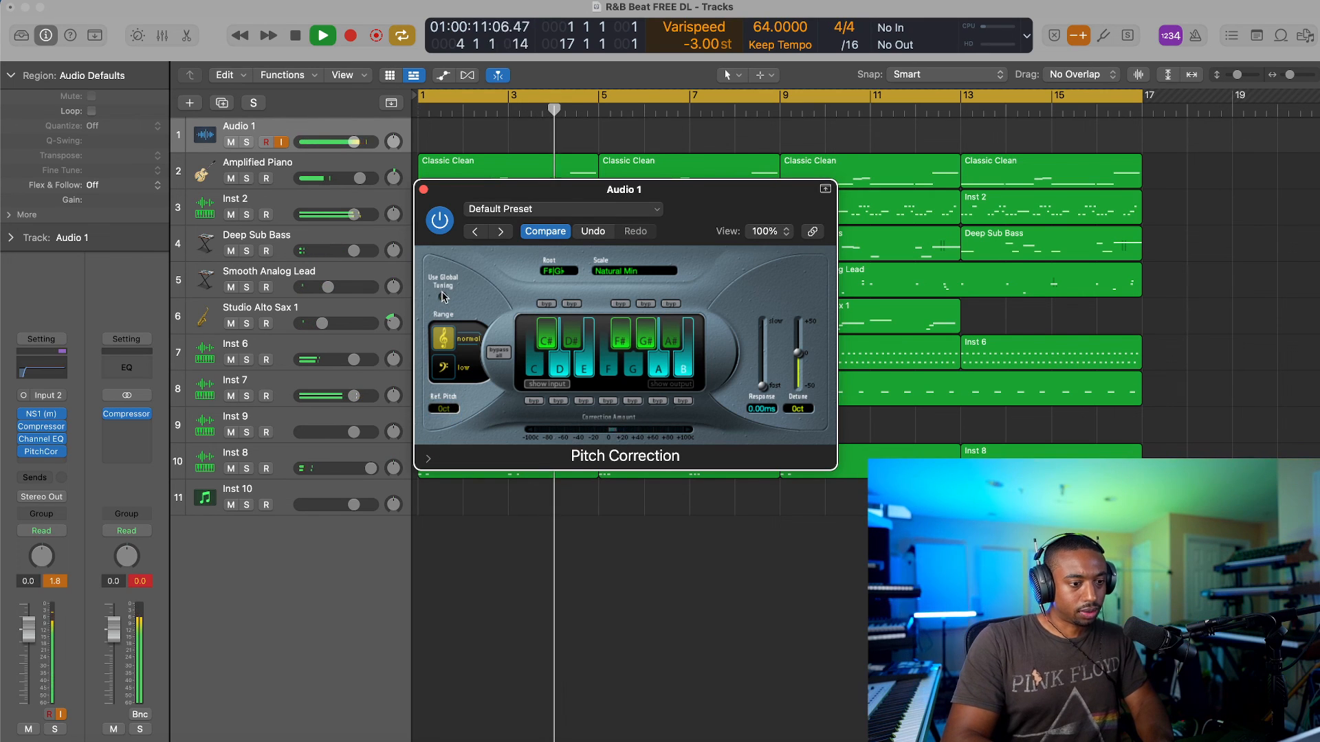
{"action": "left_click", "coordinate": [444, 297]}
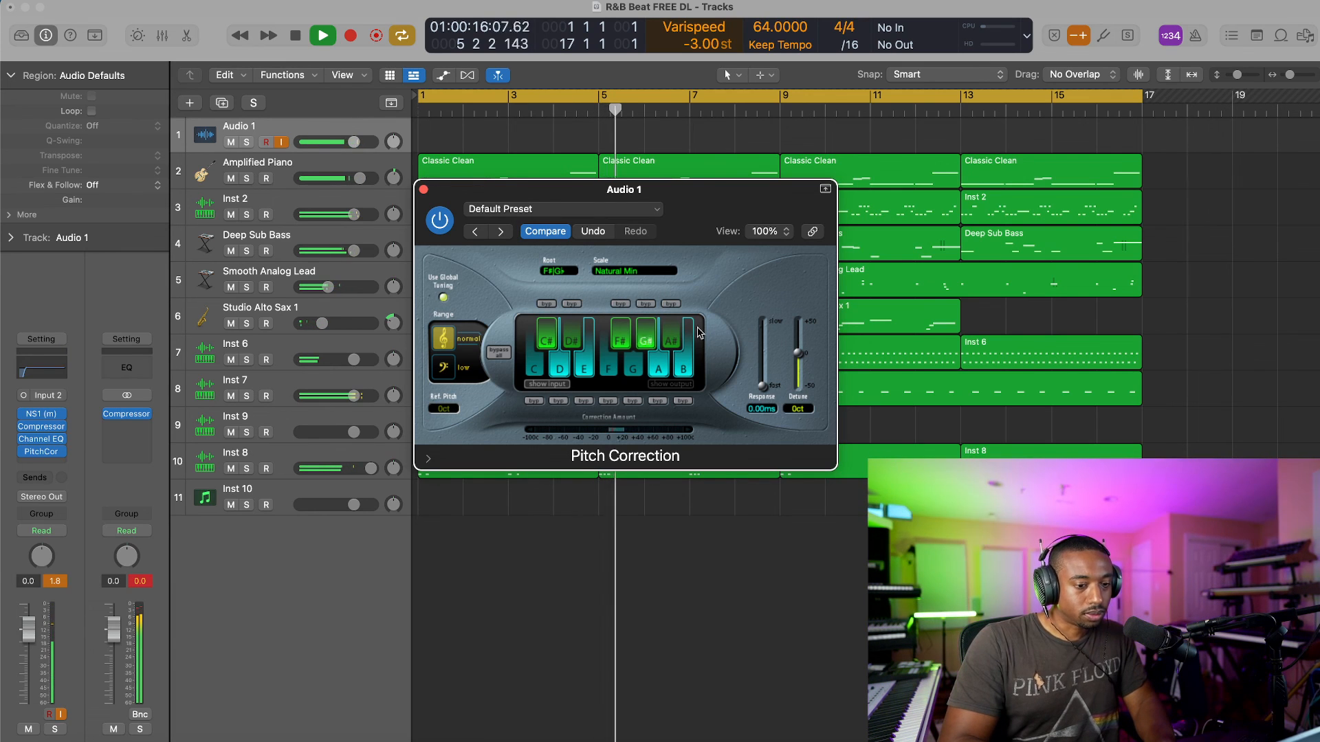
Step: Set the Pitch Correction response to about 115 ms and close the plug-in window
{"action": "left_click_drag", "start_coordinate": [763, 383], "coordinate": [764, 360]}
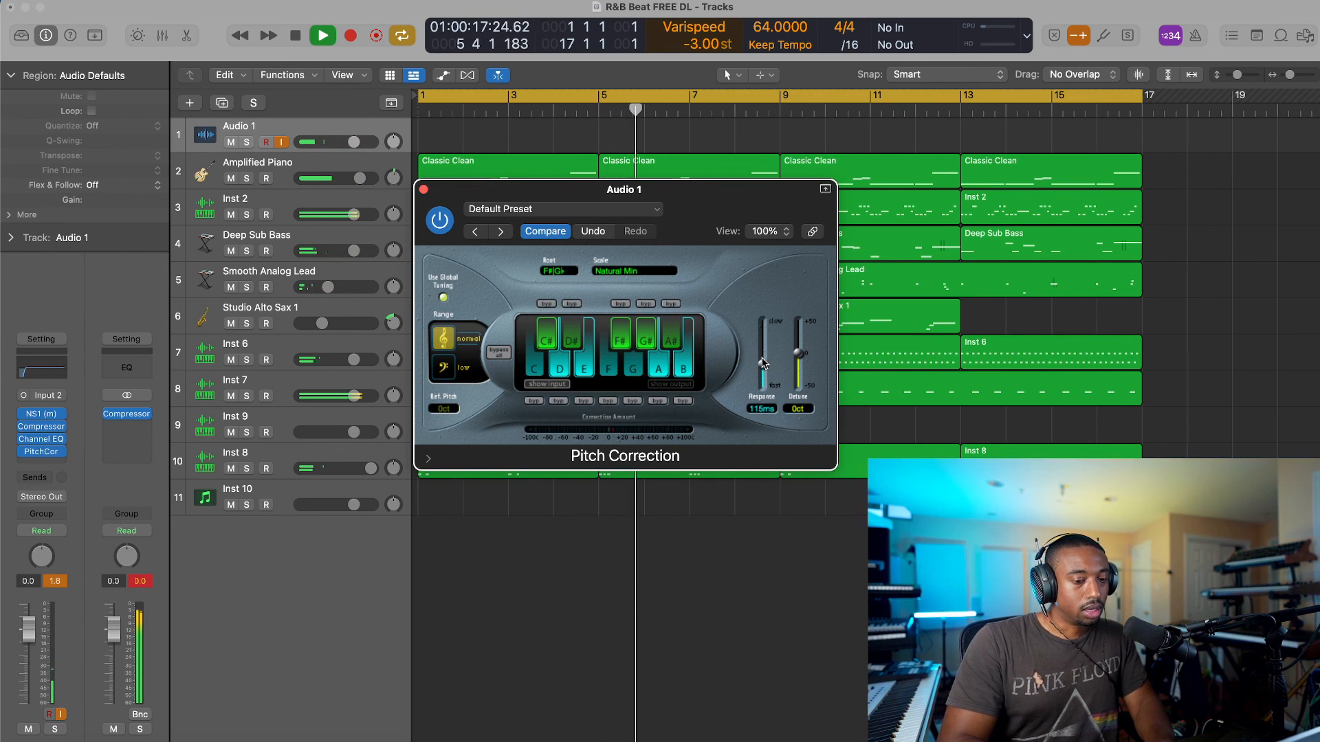
{"action": "left_click_drag", "start_coordinate": [639, 191], "coordinate": [521, 211]}
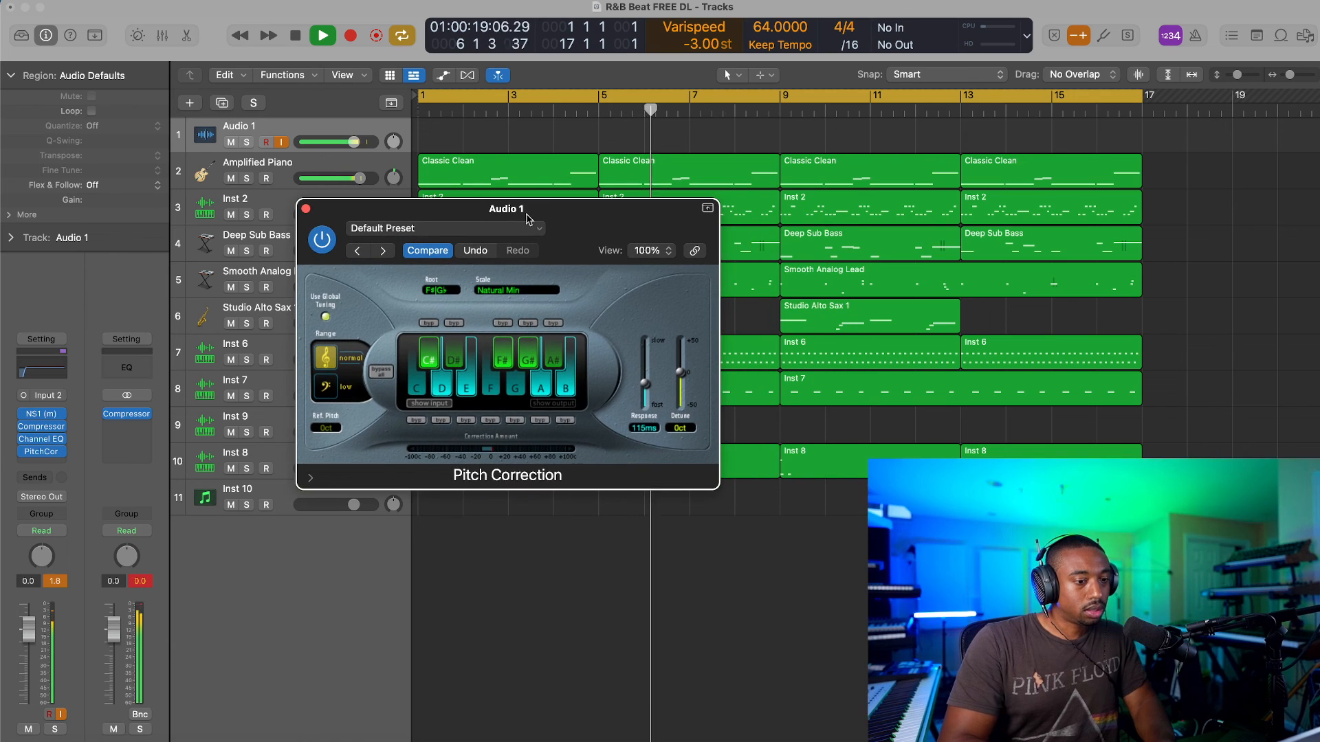
{"action": "left_click", "coordinate": [306, 209]}
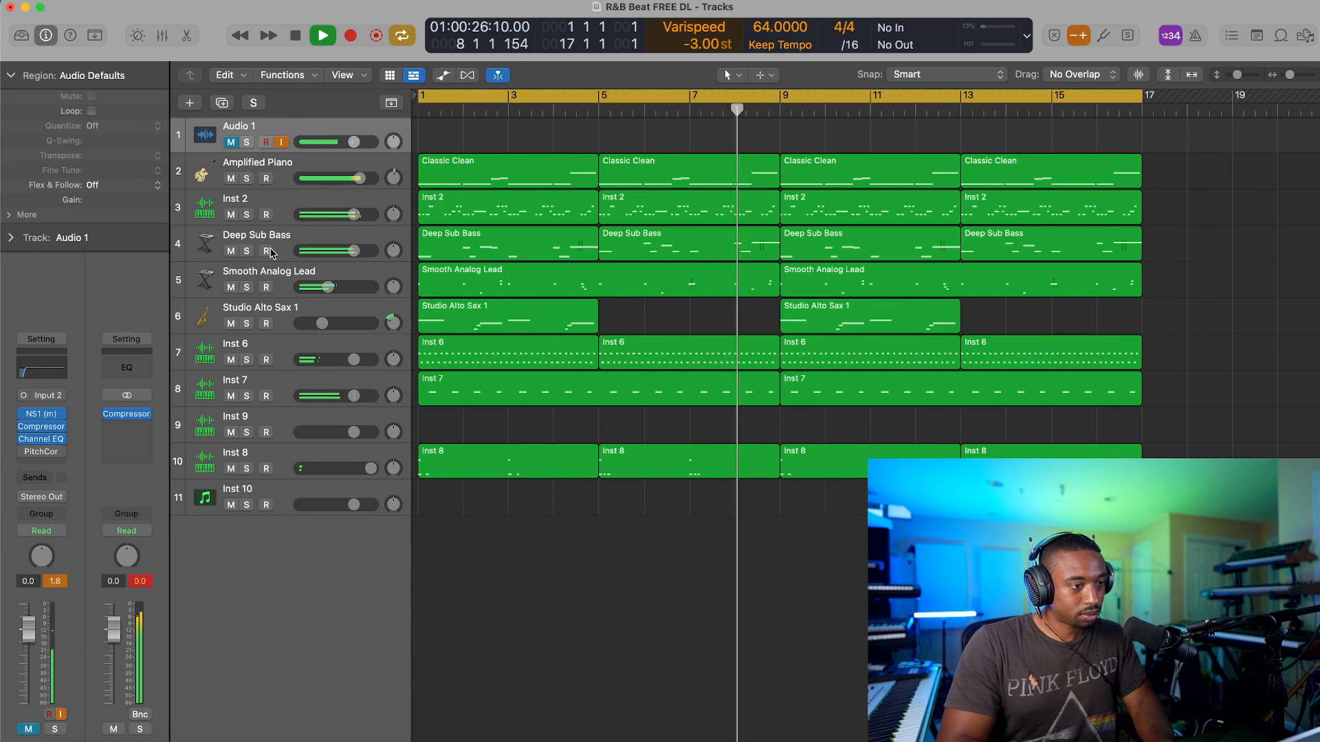
{"action": "key", "text": "super+Left"}
{"action": "key", "text": "super+Left"}
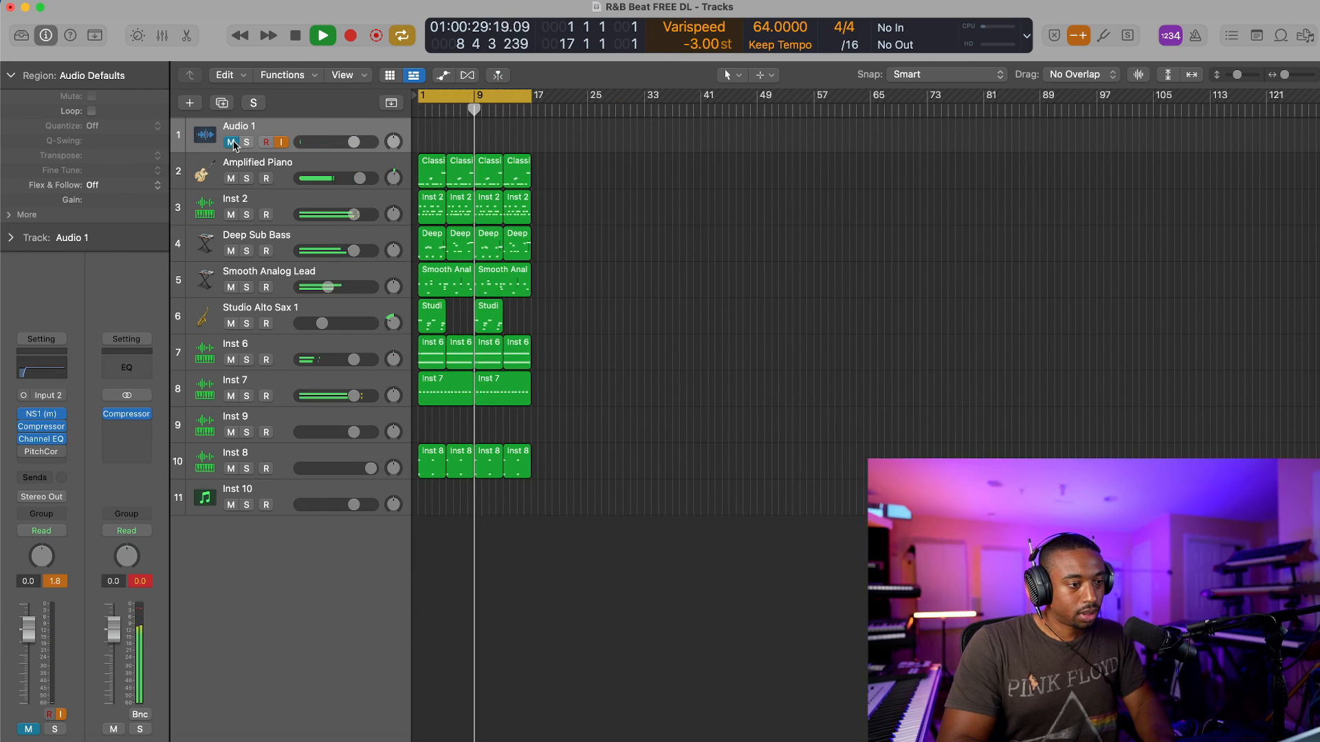
{"action": "key", "text": "super+Right"}
{"action": "key", "text": "super+Right"}
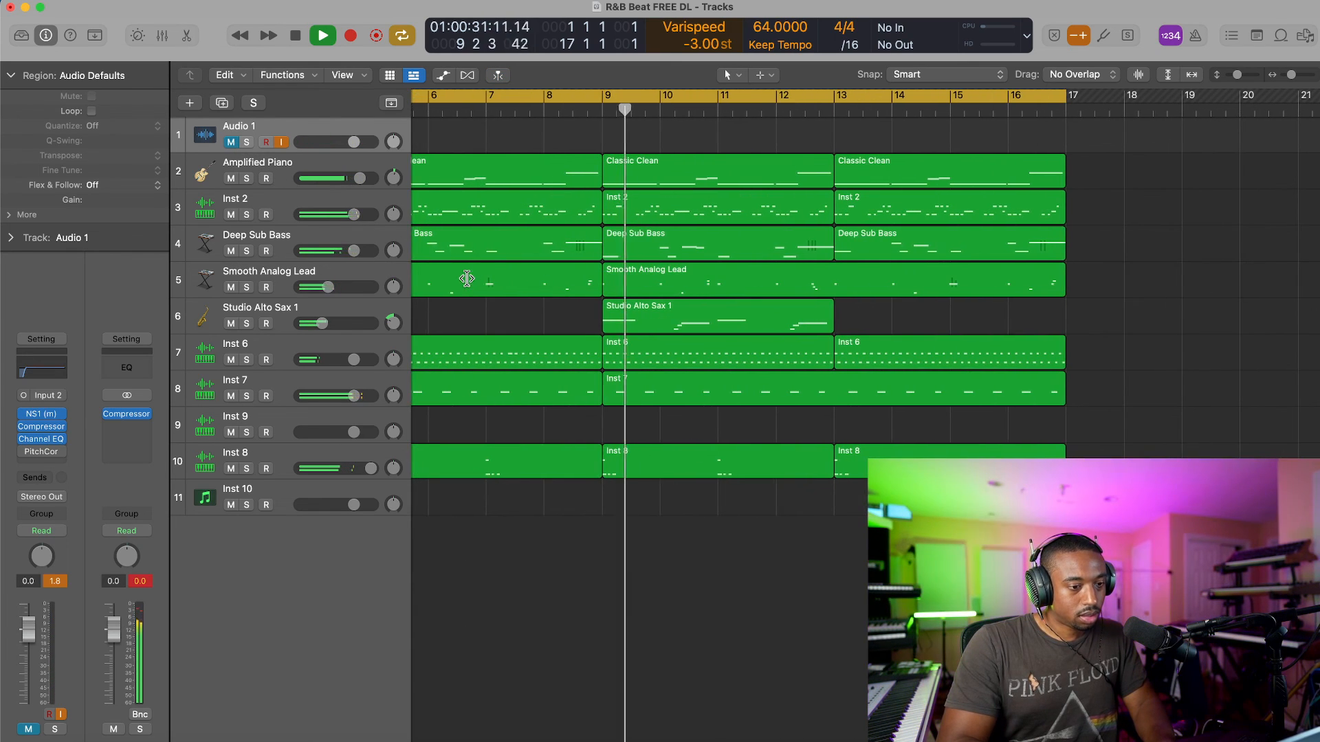
{"action": "key", "text": "super+Left"}
{"action": "key", "text": "super+Left"}
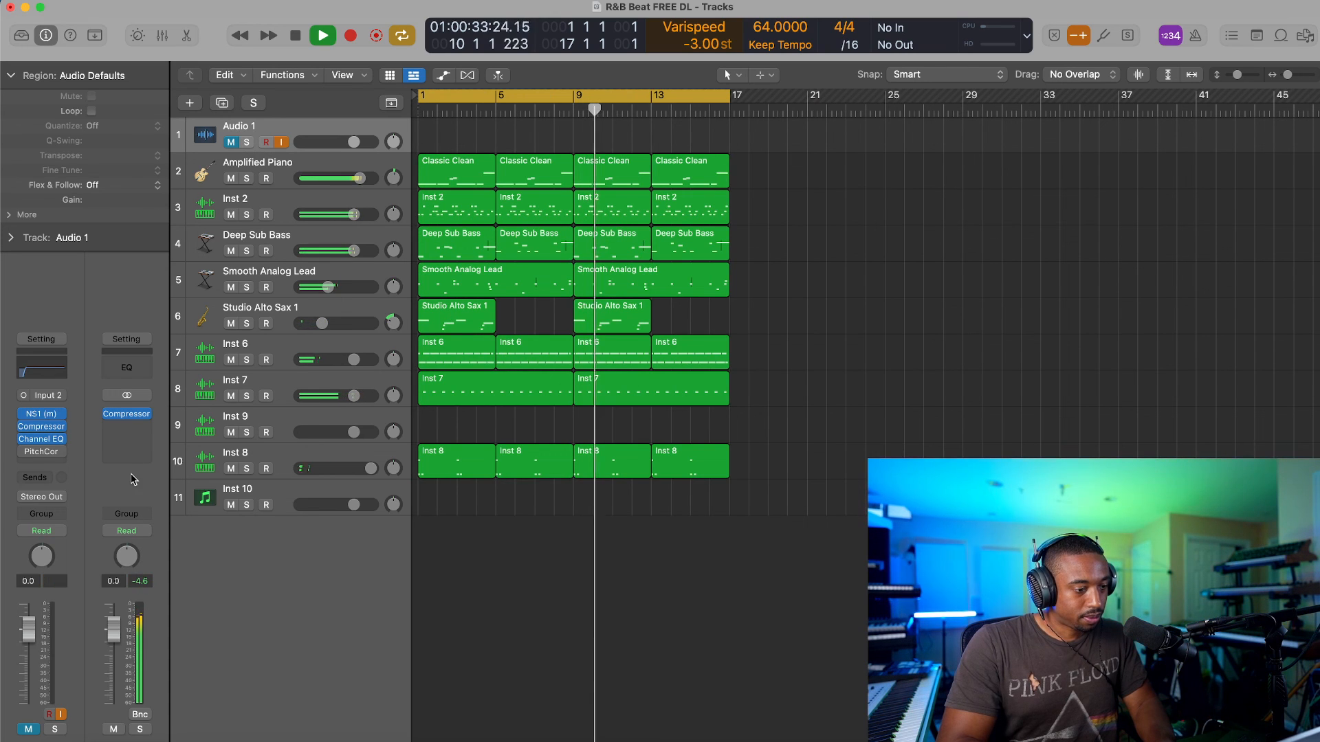
Step: Insert the Stereo Spread plug-in after the Compressor on the Stereo Out channel and lower its order to 9
{"action": "left_click", "coordinate": [124, 427]}
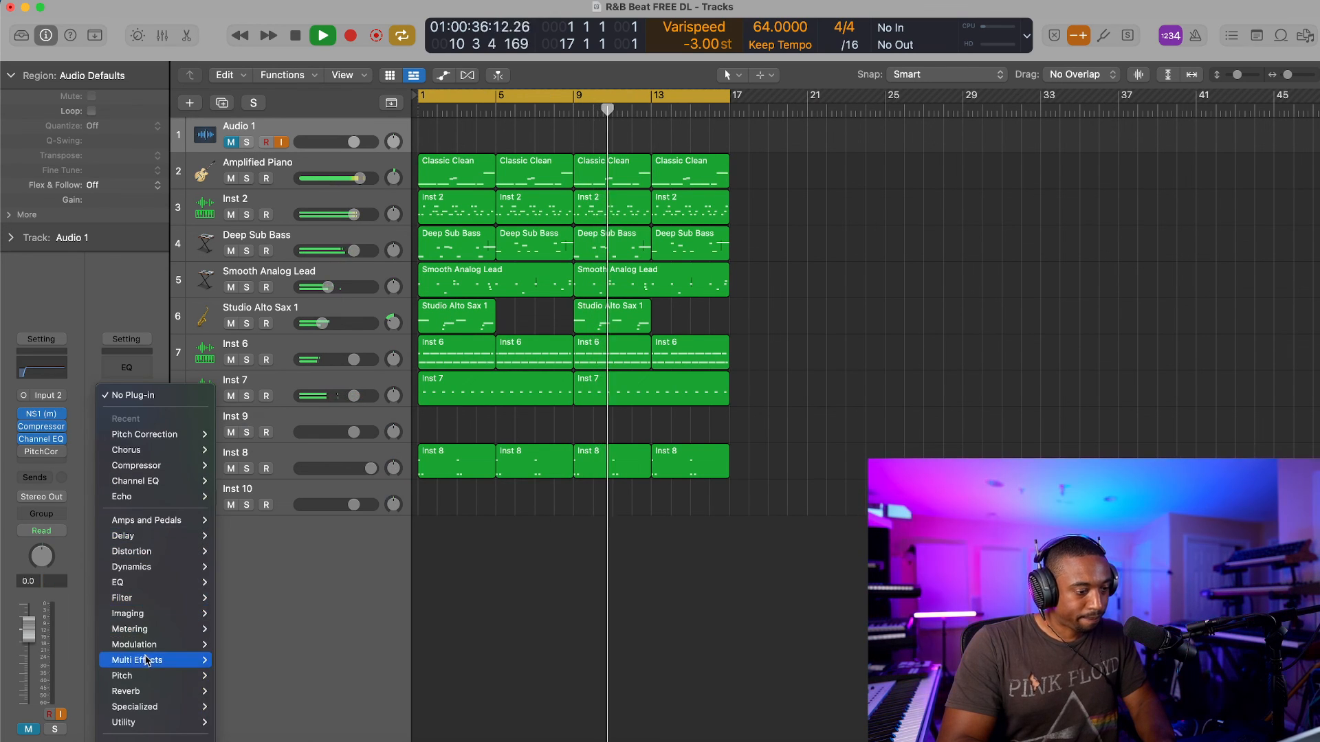
{"action": "mouse_move", "coordinate": [144, 707]}
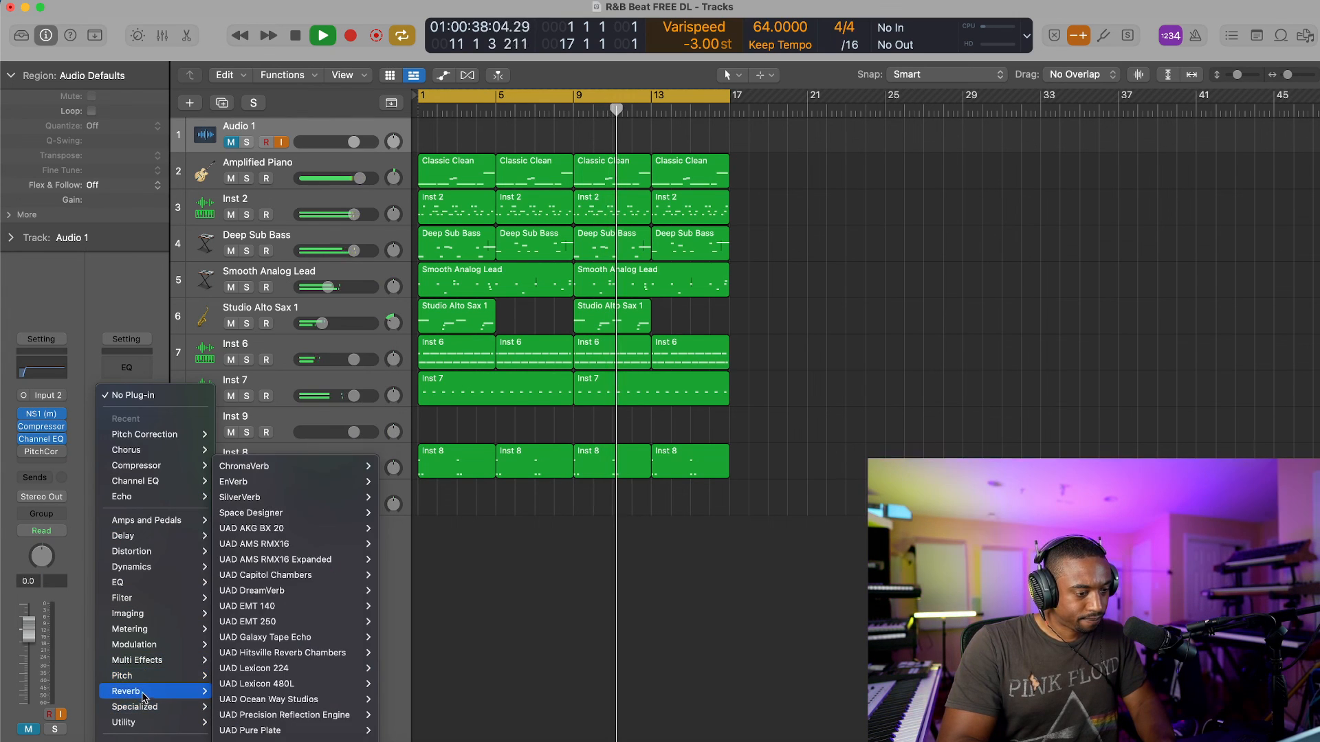
{"action": "mouse_move", "coordinate": [143, 618]}
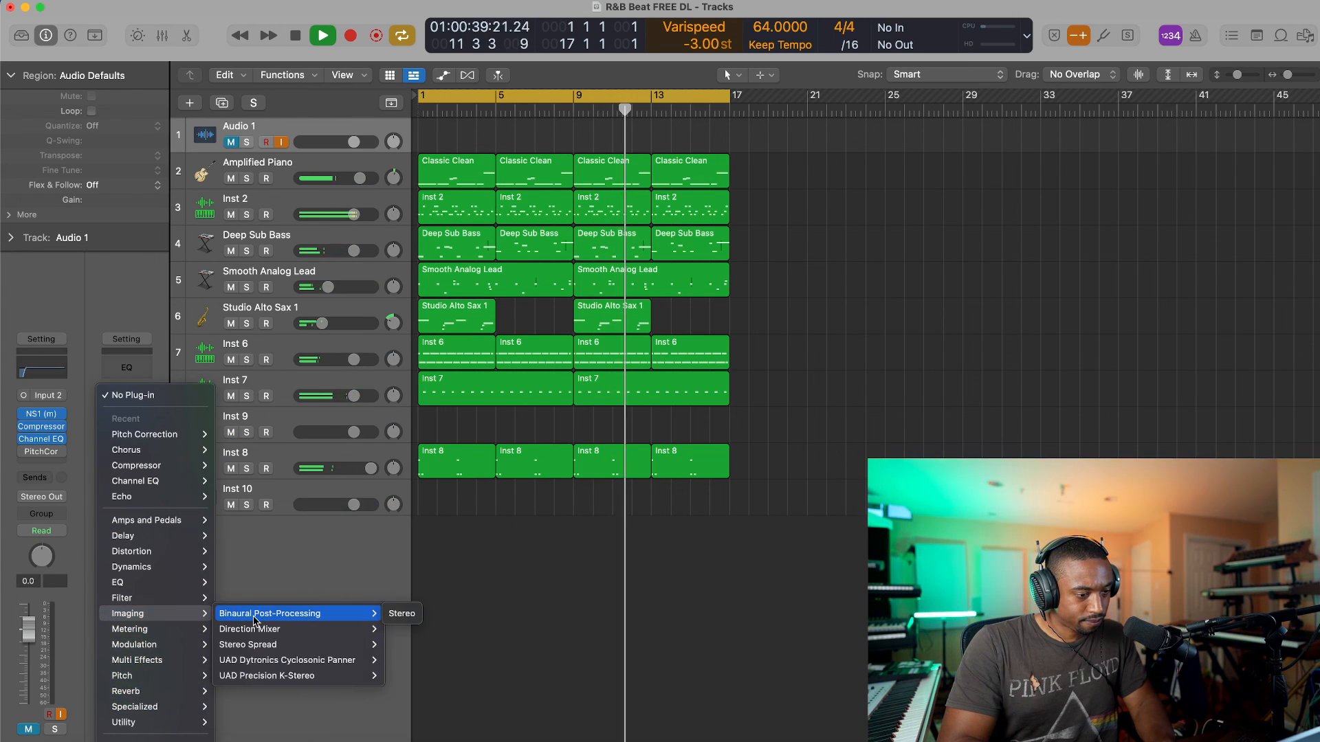
{"action": "mouse_move", "coordinate": [297, 629]}
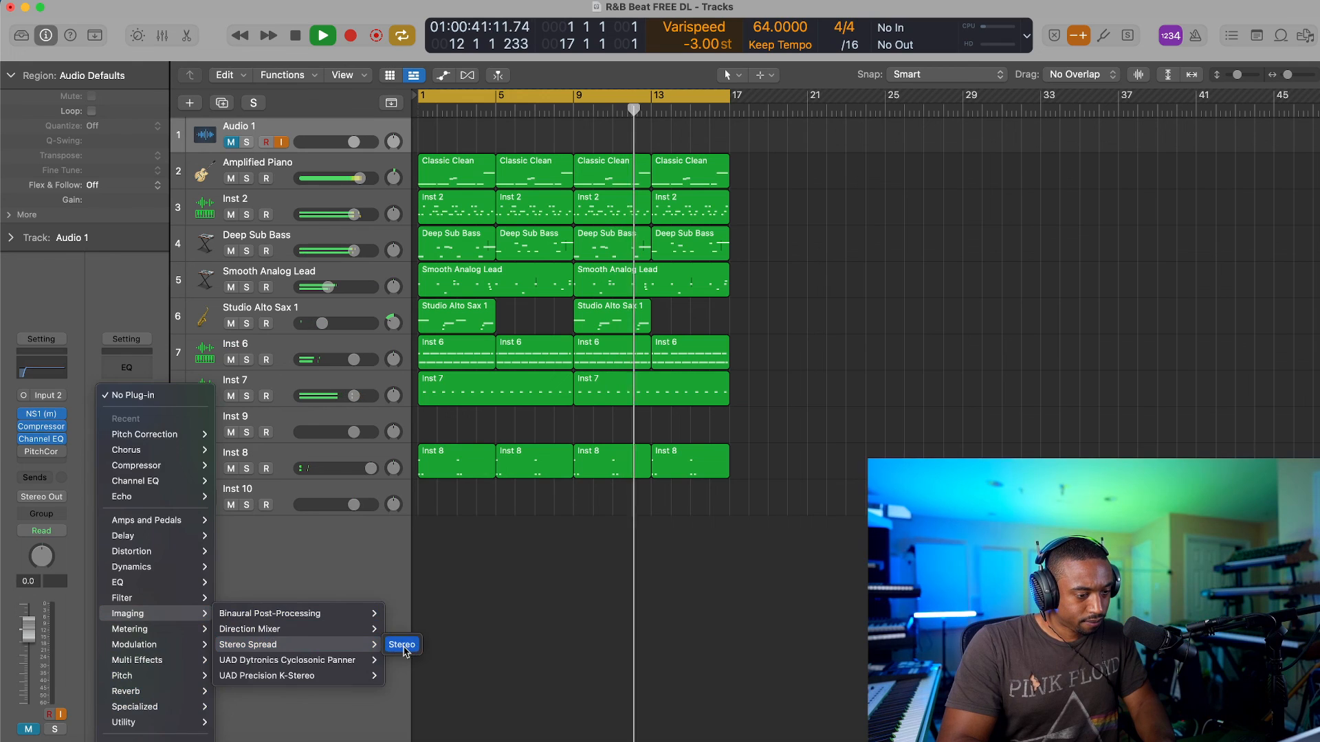
{"action": "left_click", "coordinate": [403, 646]}
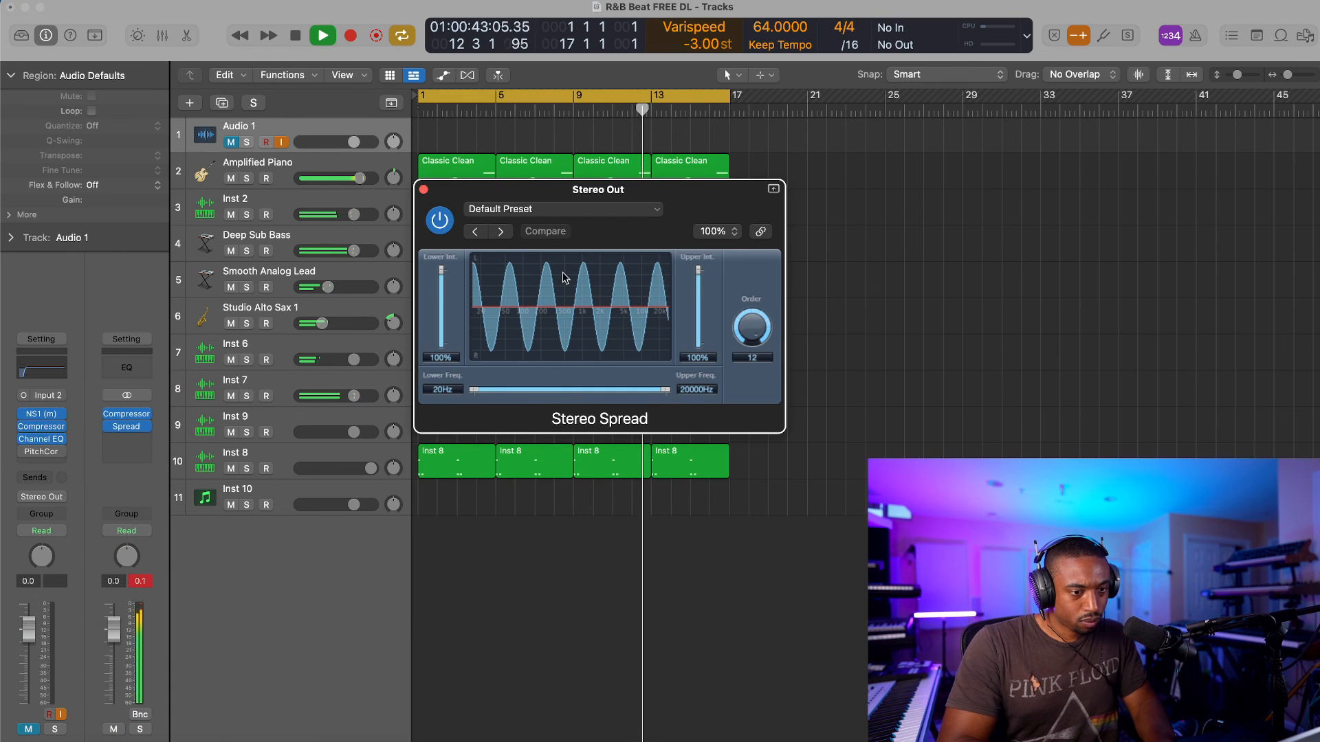
{"action": "left_click_drag", "start_coordinate": [752, 323], "coordinate": [737, 365]}
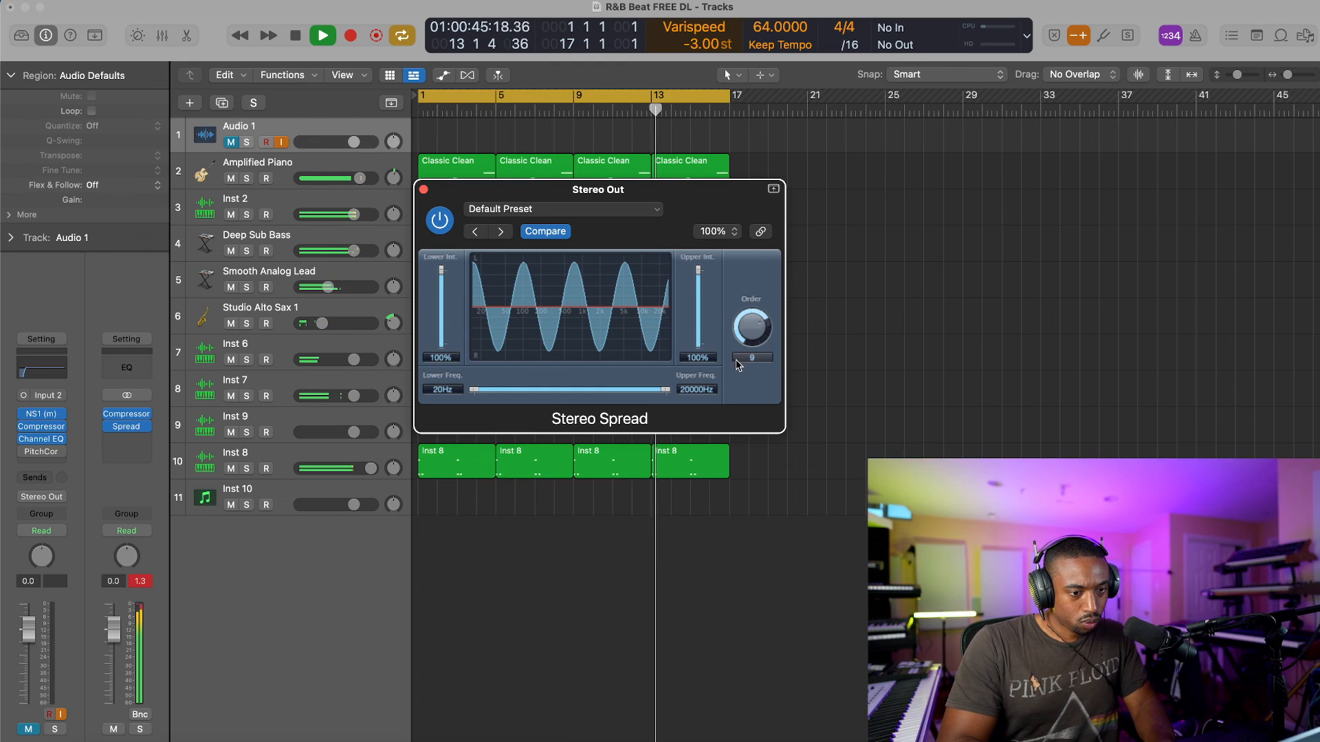
{"action": "left_click", "coordinate": [423, 189]}
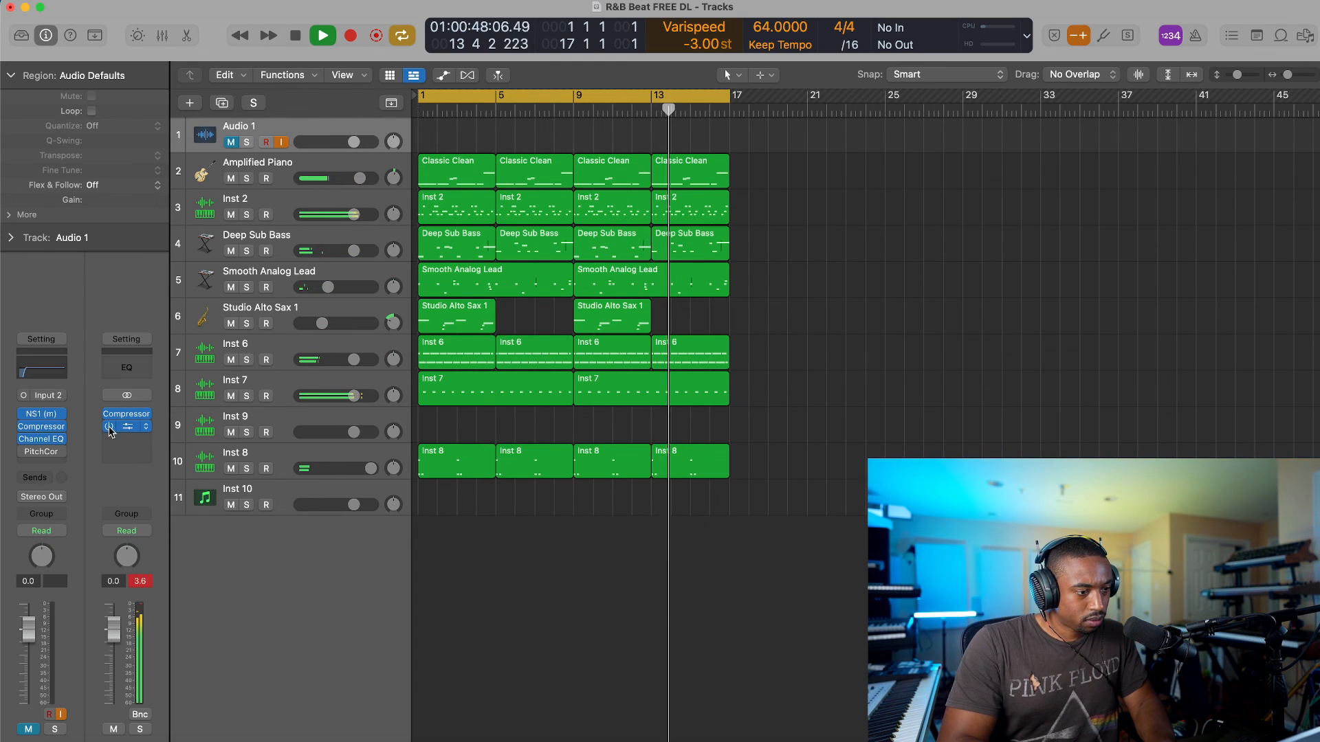
Step: Insert the Spreader modulation plug-in in the slot below Stereo Spread on the Stereo Out channel
{"action": "left_click", "coordinate": [132, 439]}
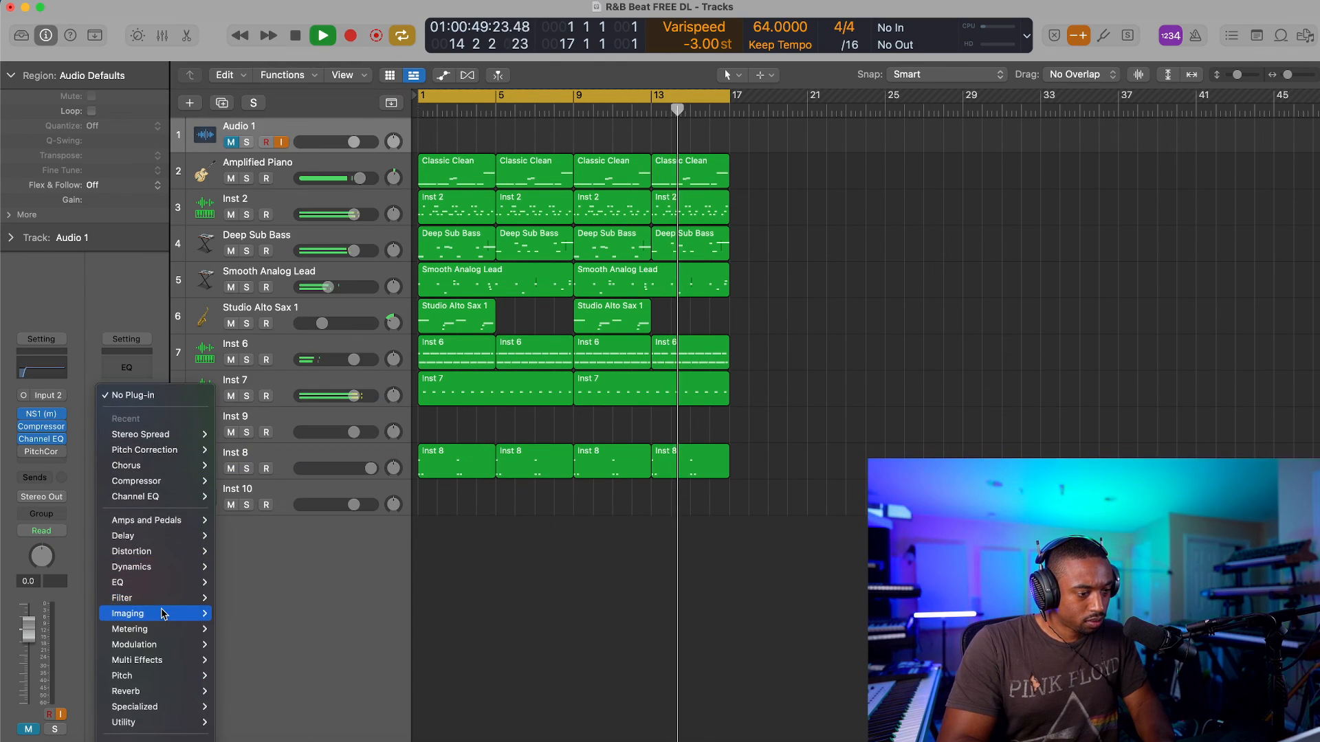
{"action": "mouse_move", "coordinate": [157, 602]}
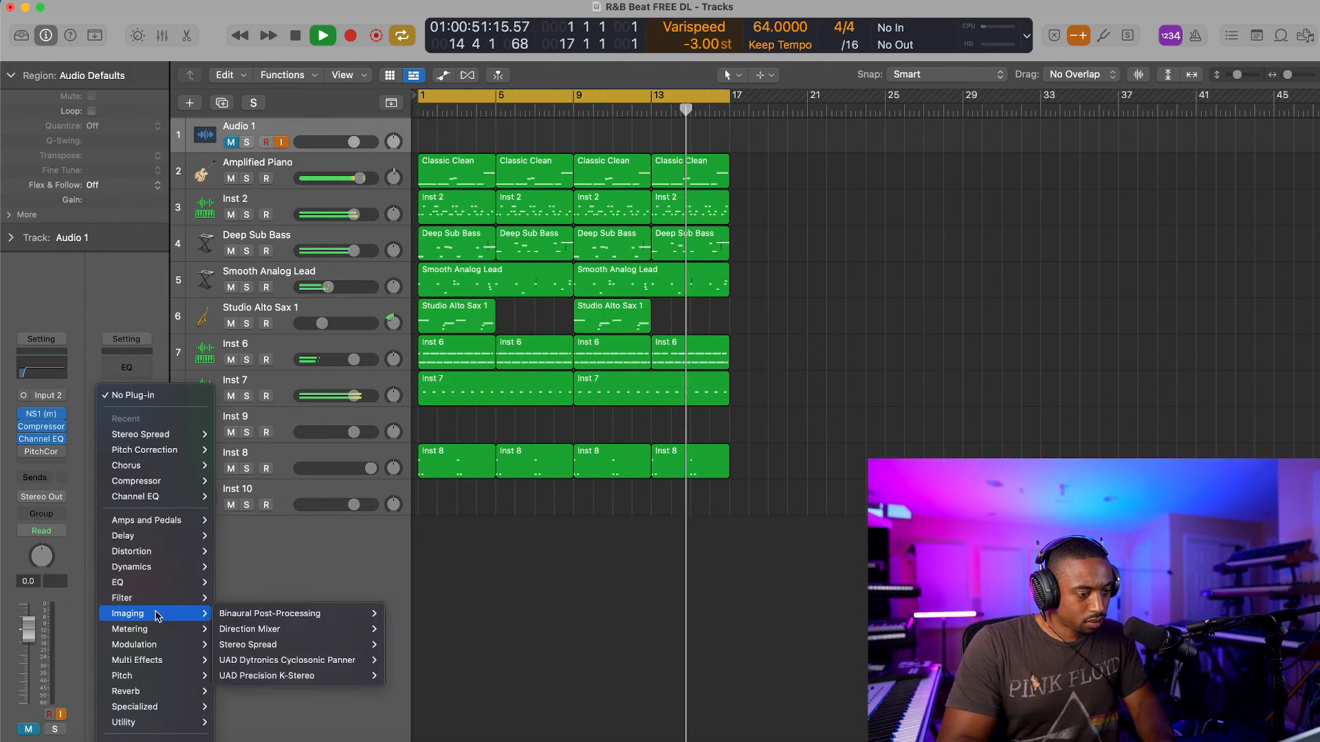
{"action": "mouse_move", "coordinate": [156, 632]}
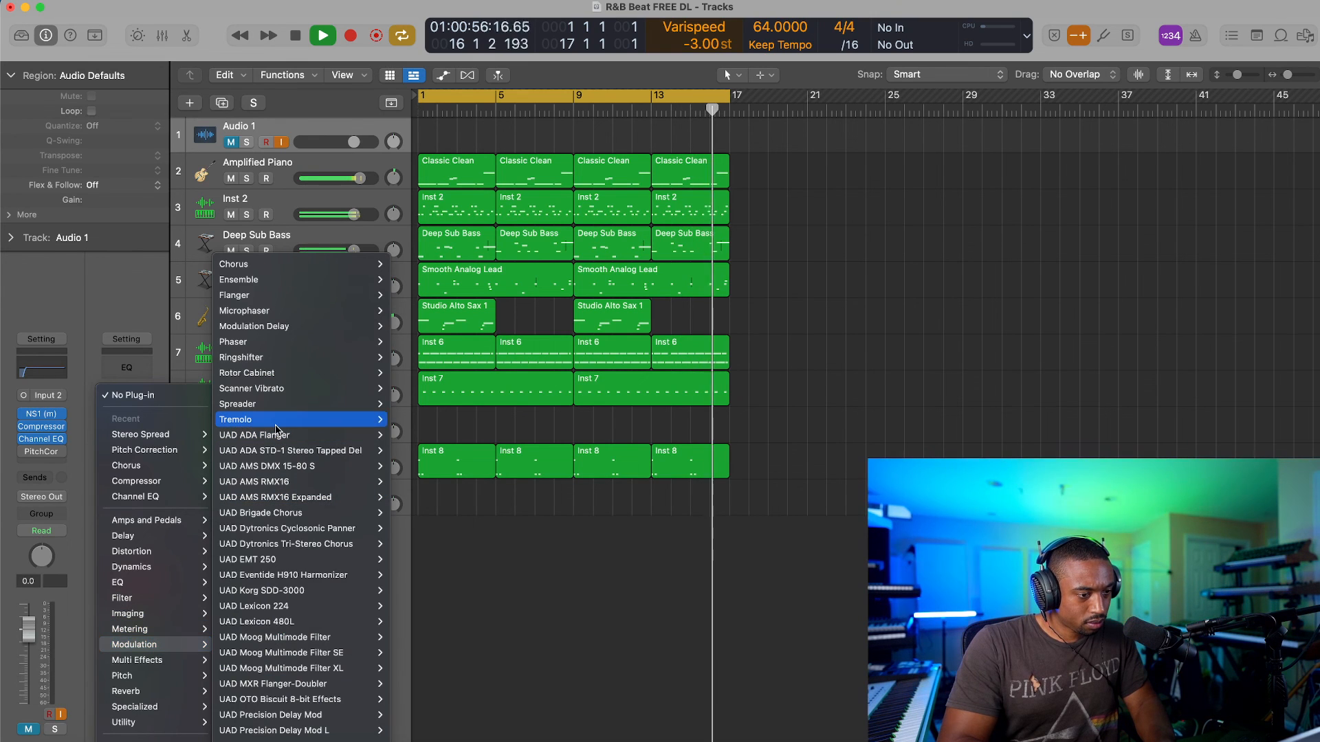
{"action": "left_click", "coordinate": [416, 405]}
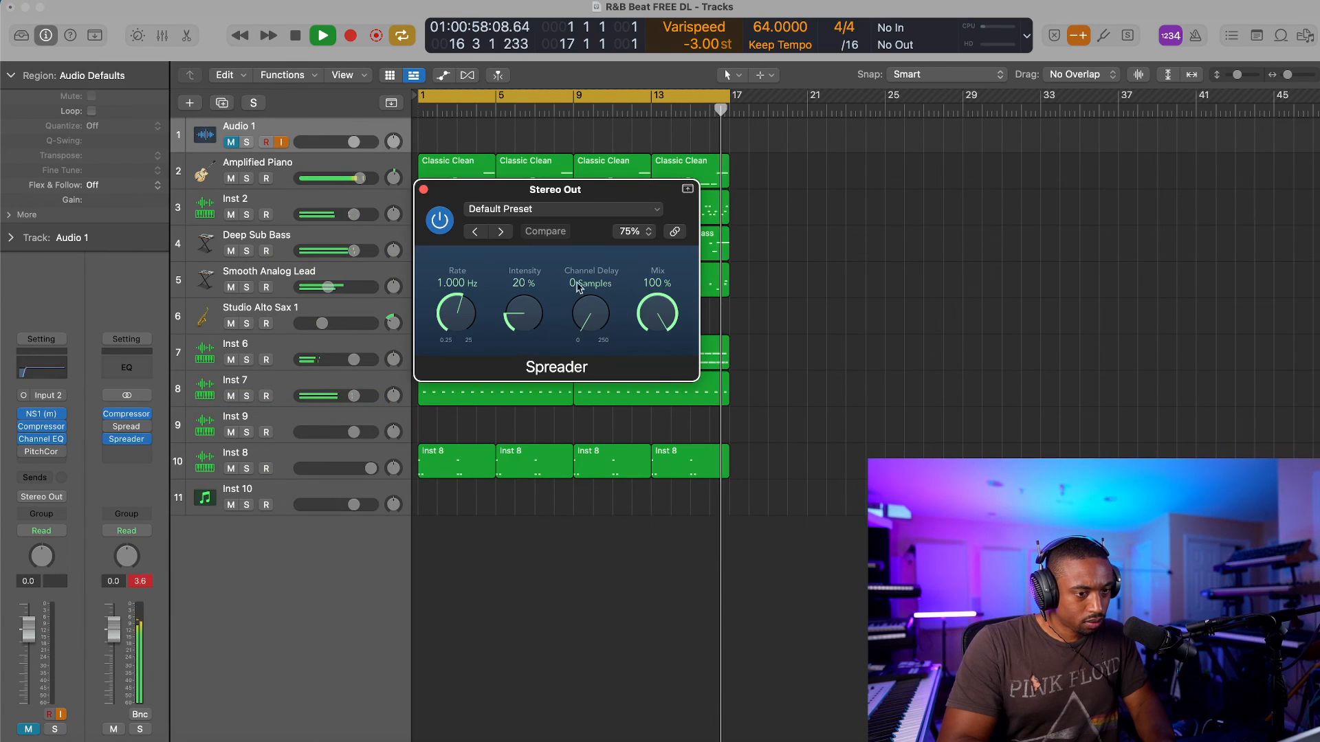
Step: Set the Spreader's intensity to 10%, channel delay to 51 samples and mix to 52%, and close its window
{"action": "left_click_drag", "start_coordinate": [631, 316], "coordinate": [592, 298]}
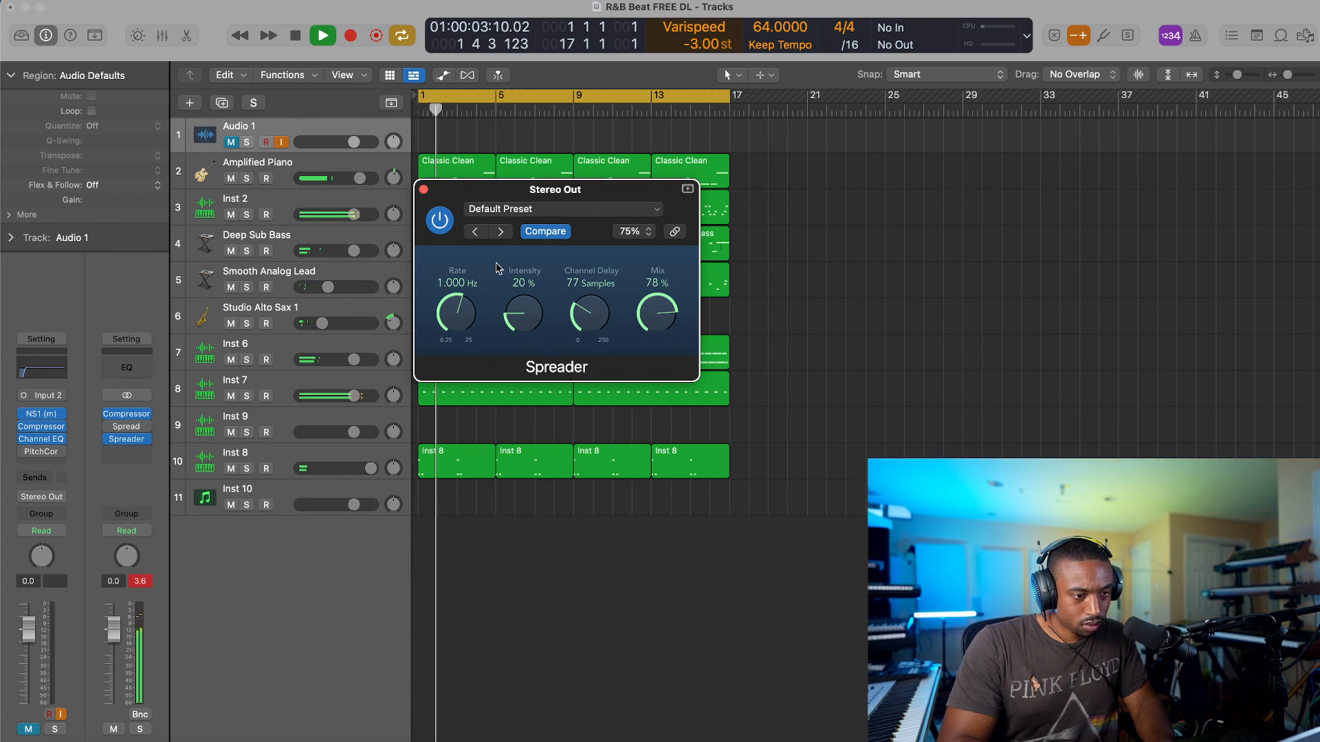
{"action": "left_click_drag", "start_coordinate": [493, 266], "coordinate": [520, 238]}
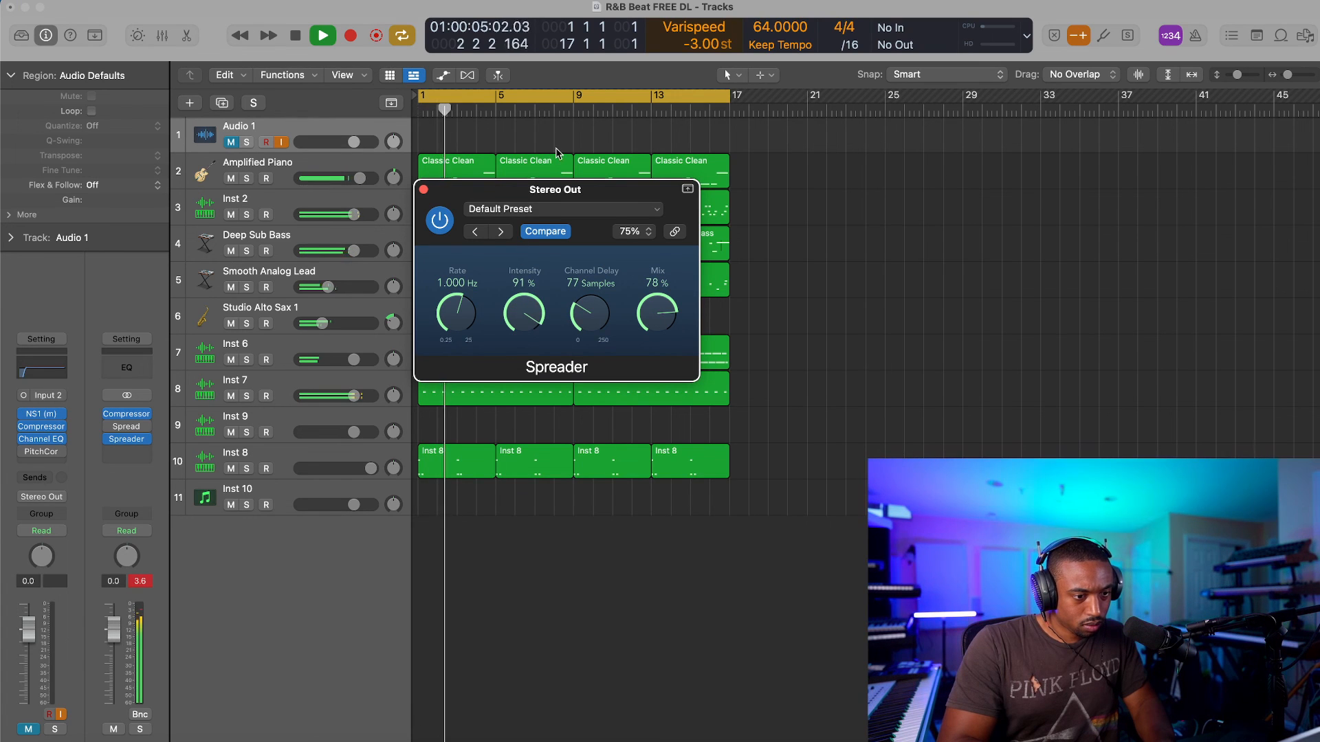
{"action": "left_click_drag", "start_coordinate": [526, 320], "coordinate": [526, 371]}
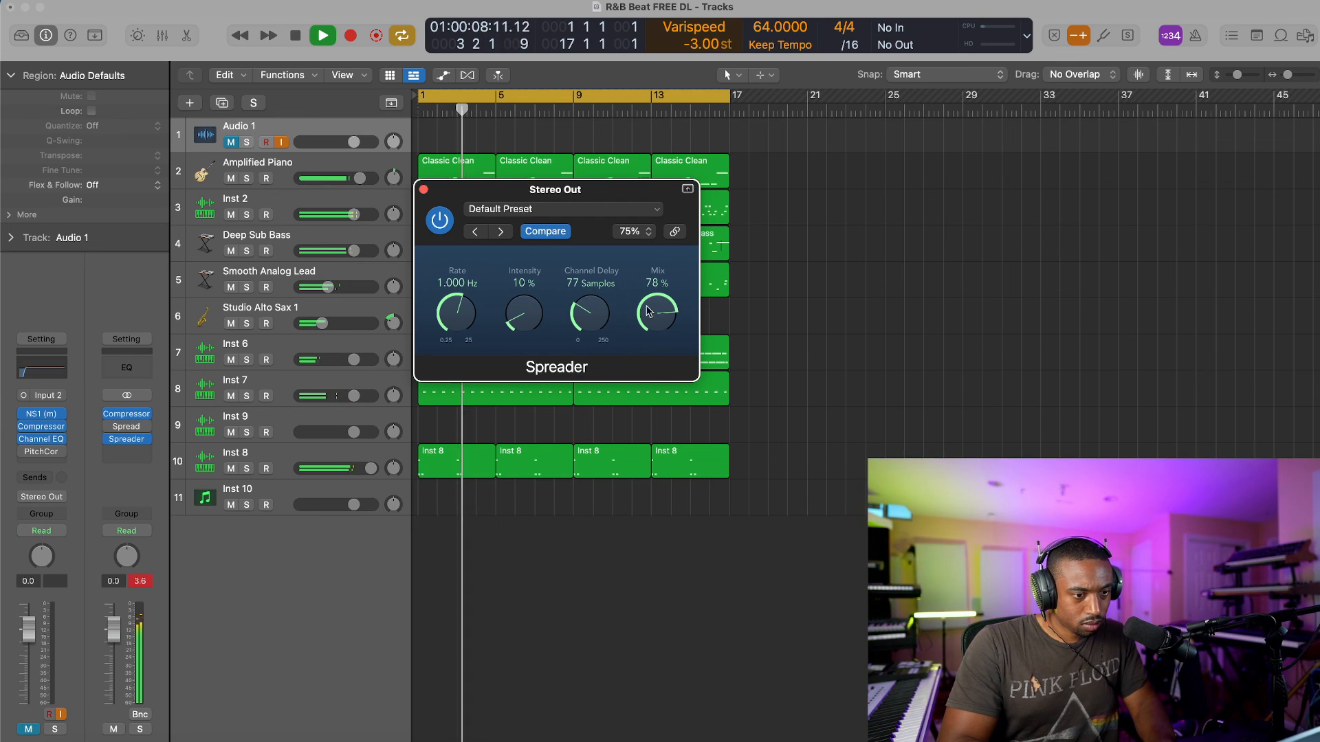
{"action": "left_click_drag", "start_coordinate": [631, 334], "coordinate": [604, 412]}
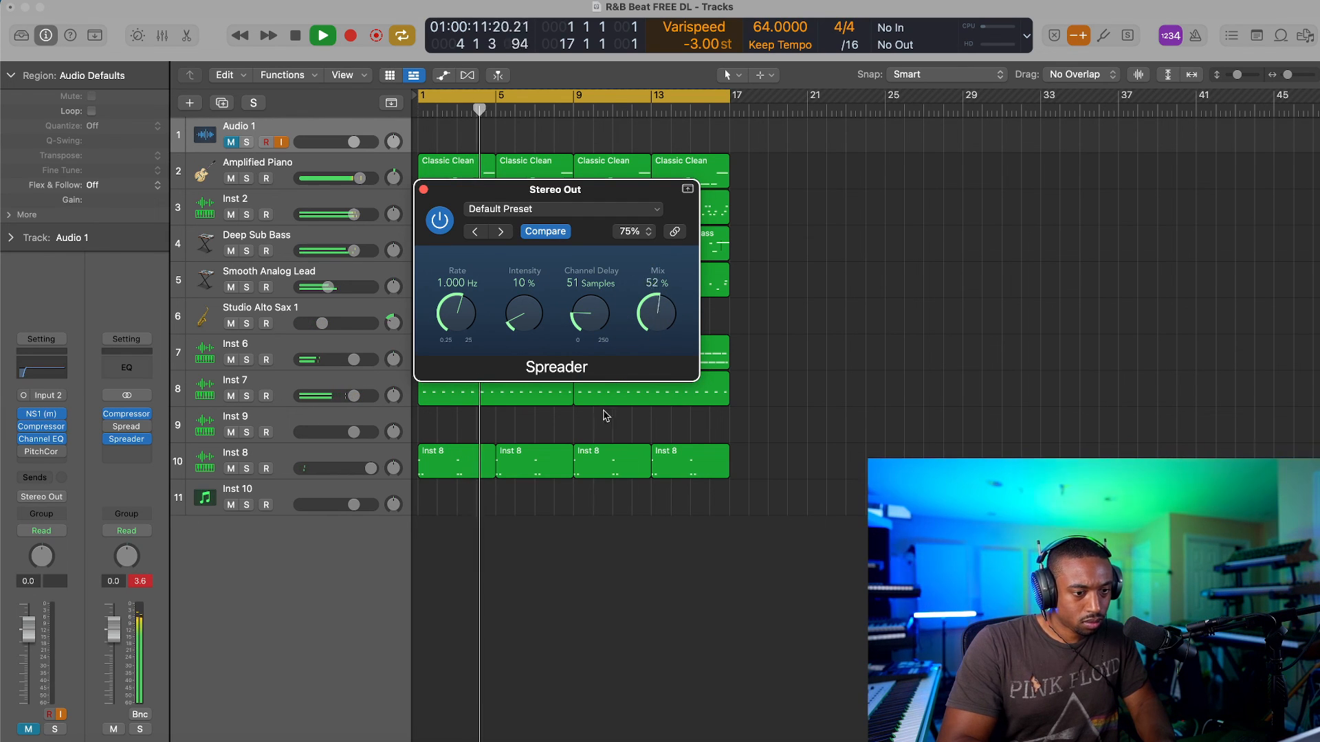
{"action": "left_click", "coordinate": [424, 190]}
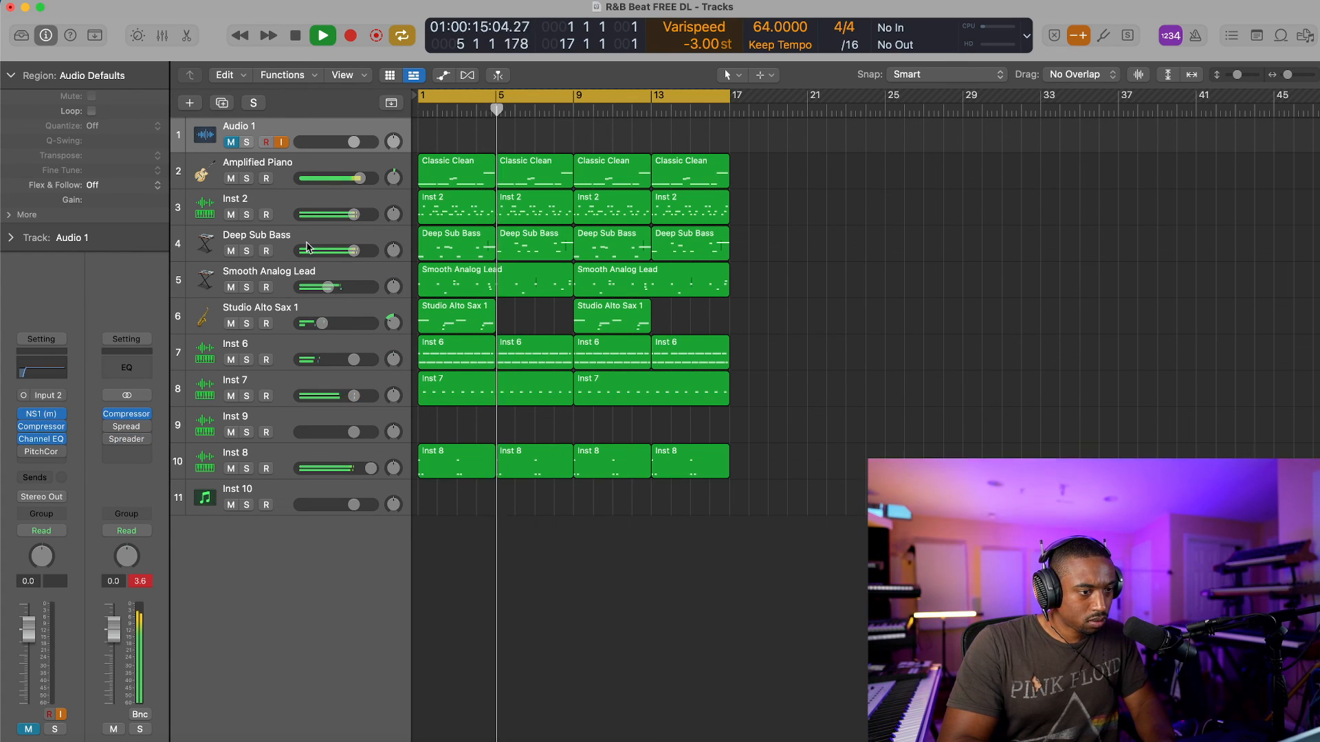
Step: Unmute the Audio 1 vocal track and stop the loop's playback
{"action": "left_click", "coordinate": [230, 143]}
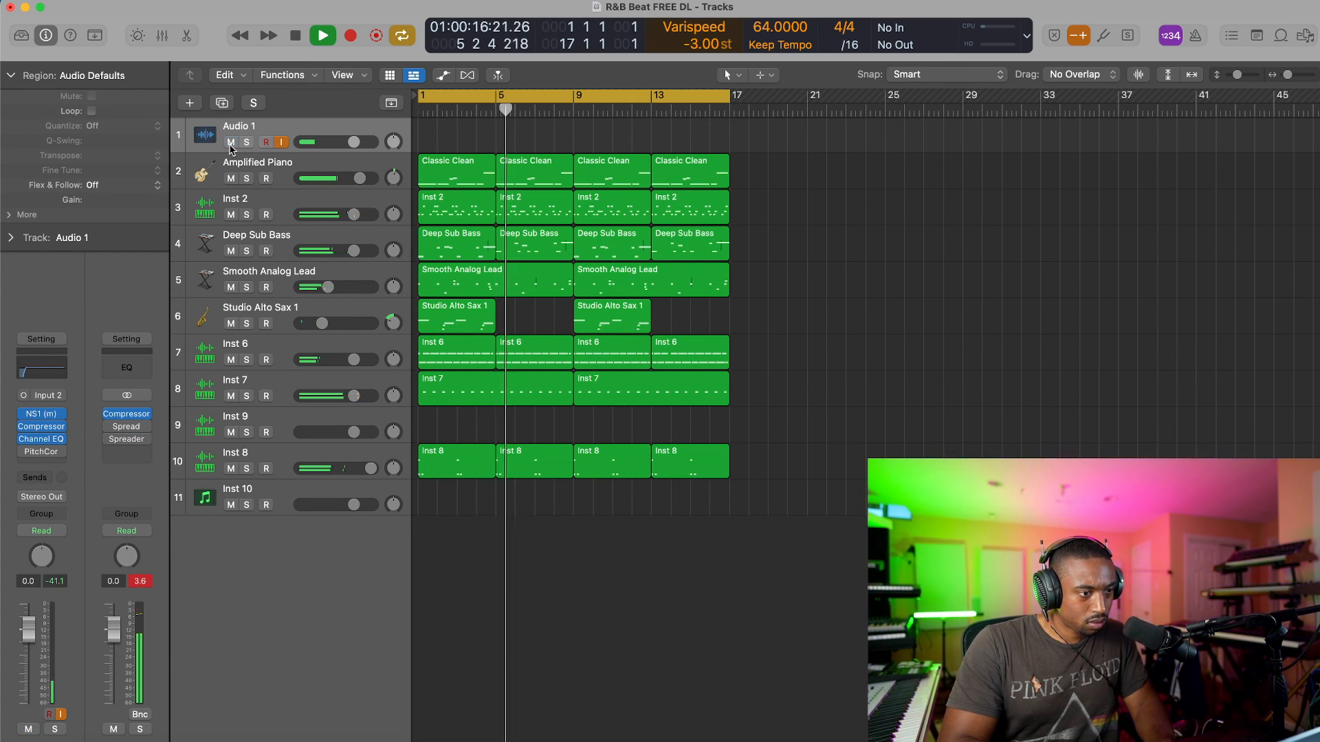
{"action": "key", "text": "space"}
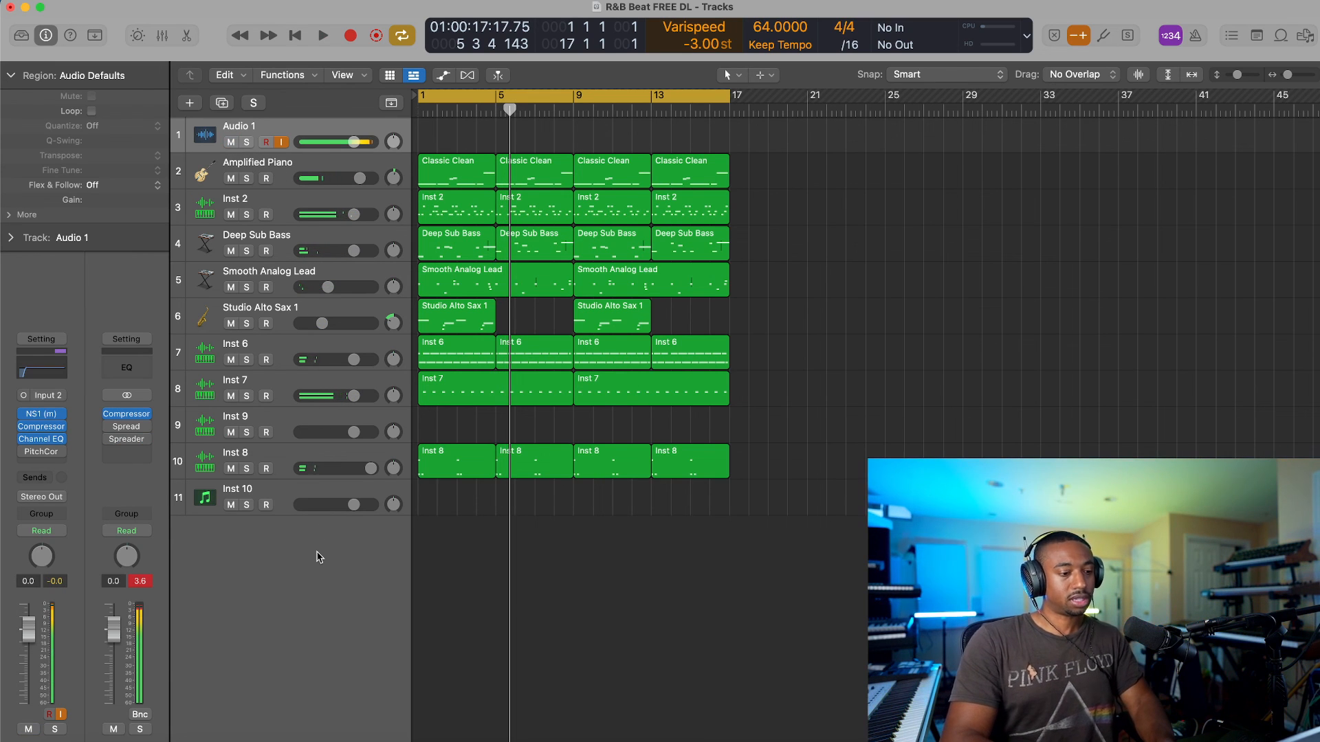